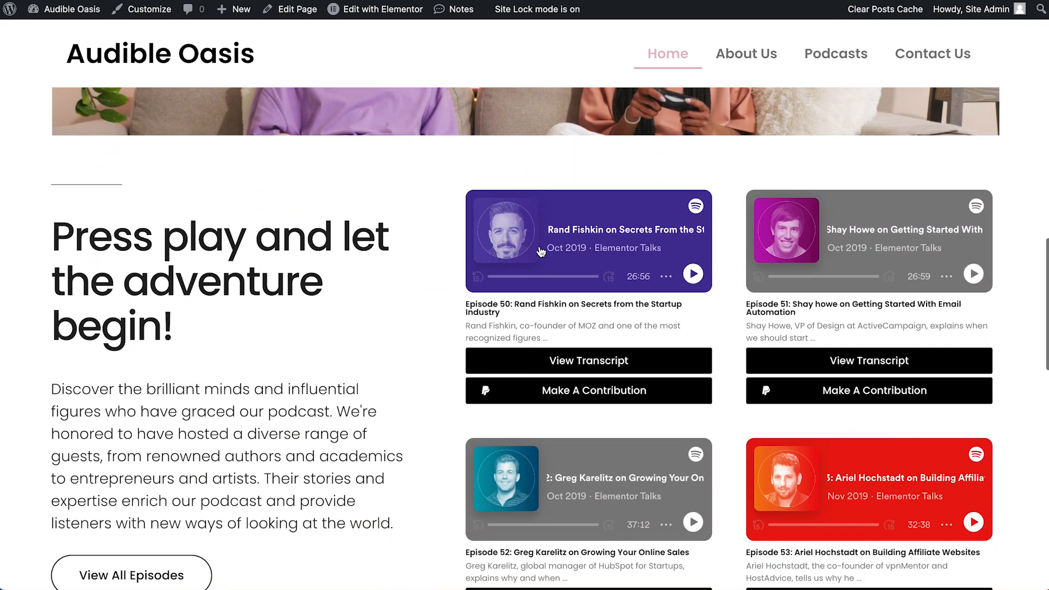
Step: Open the Episode 50 transcript on the Audible Oasis site and look through the page content
left_click(574, 361)
scroll(574, 363, "down", 10)
scroll(574, 360, "down", 15)
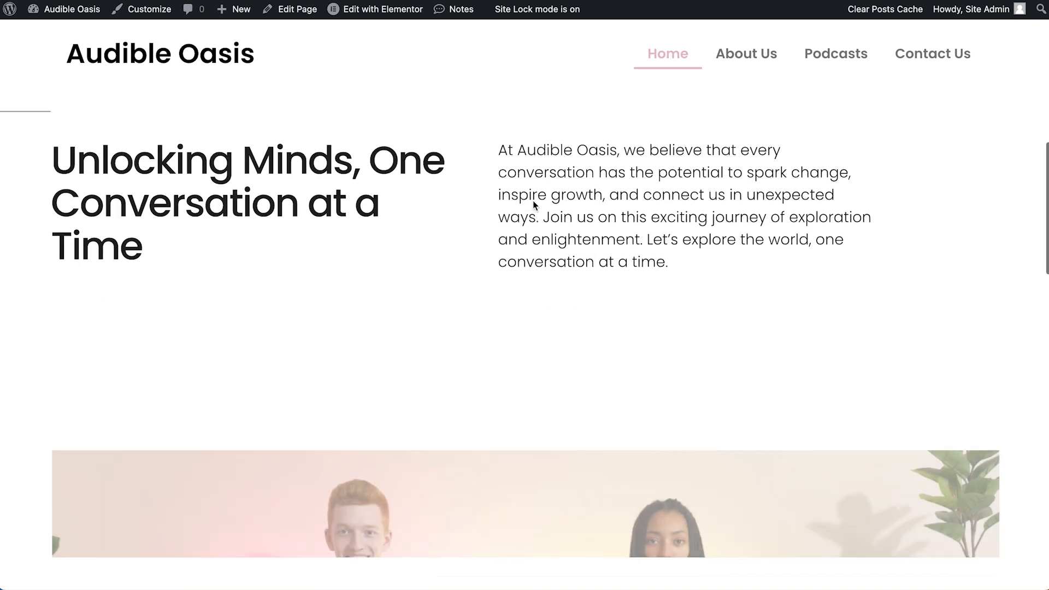
scroll(533, 206, "down", 8)
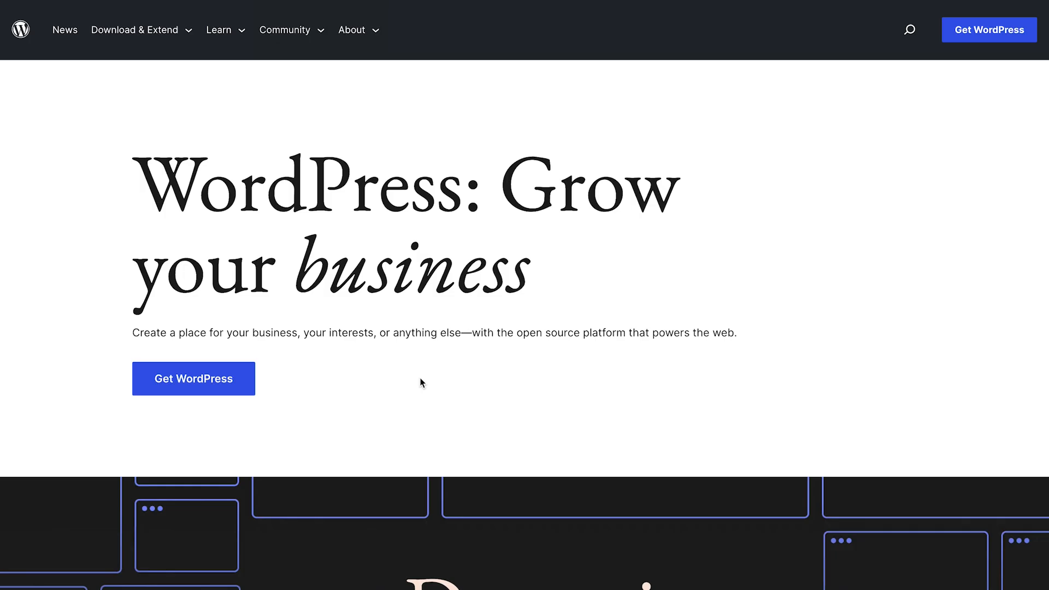
Step: Look through the WordPress homepage, from the platform's features and showcased sites to the community and news sections
scroll(421, 383, "down", 7)
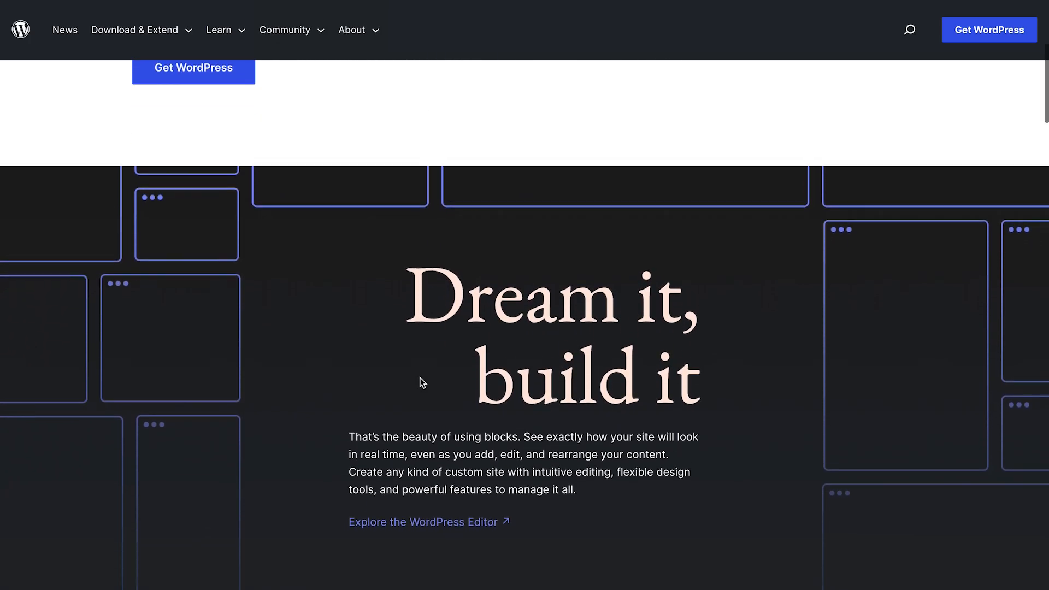
scroll(421, 380, "down", 8)
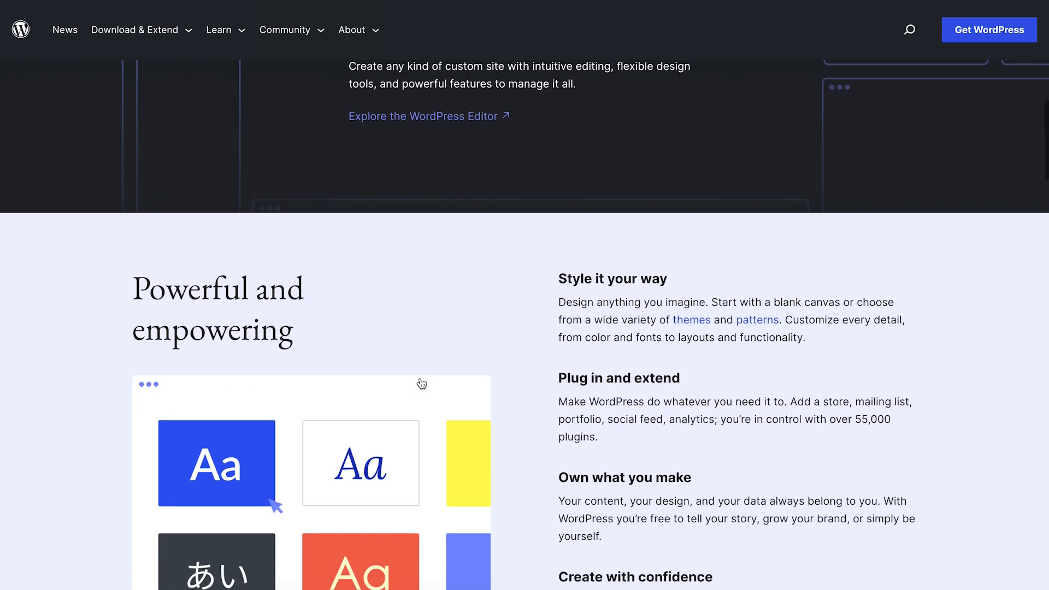
scroll(422, 384, "down", 7)
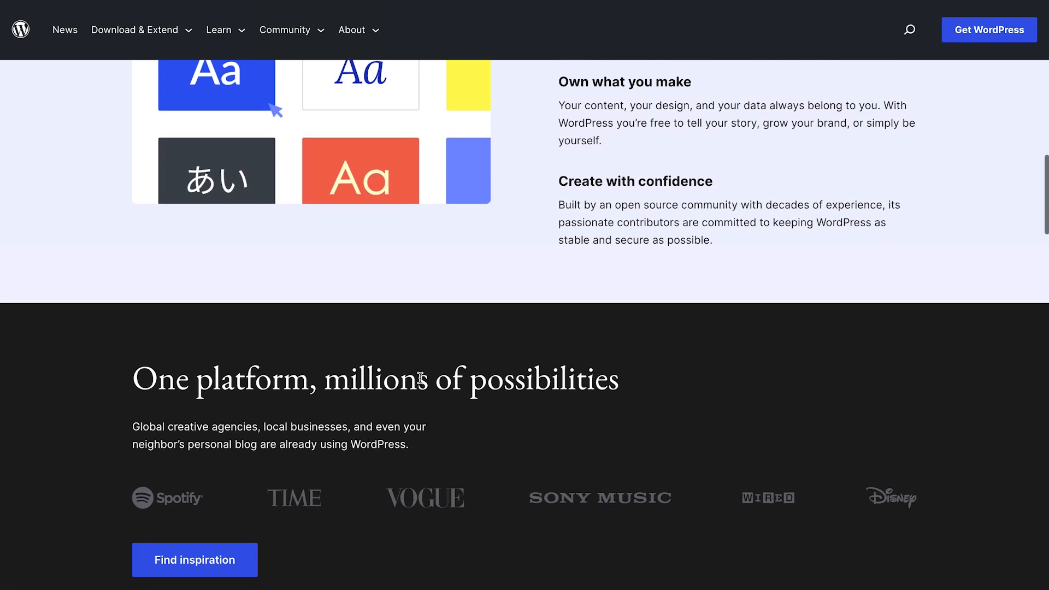
scroll(419, 377, "down", 7)
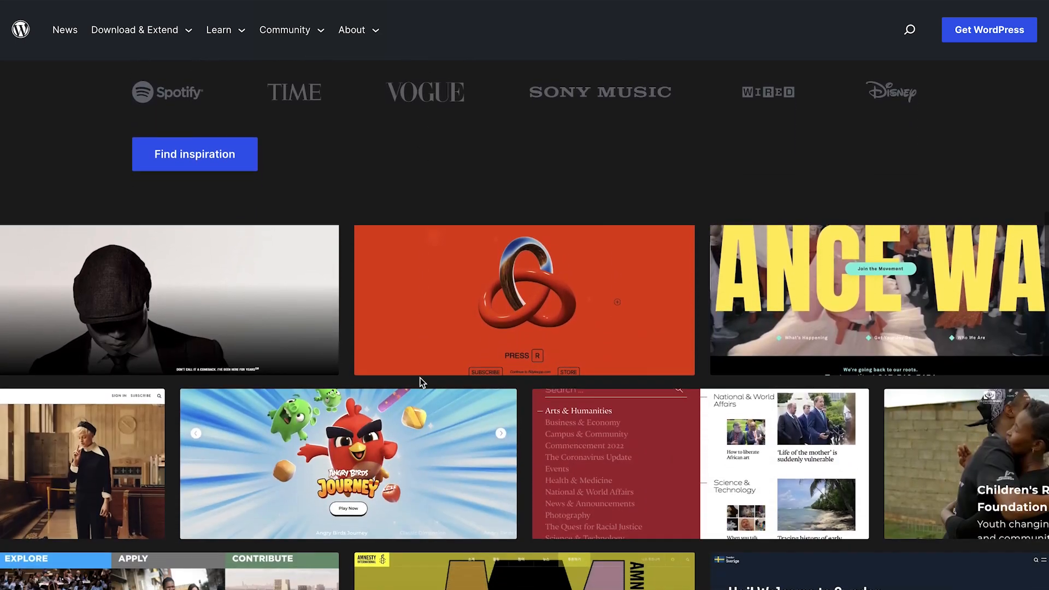
scroll(419, 382, "down", 7)
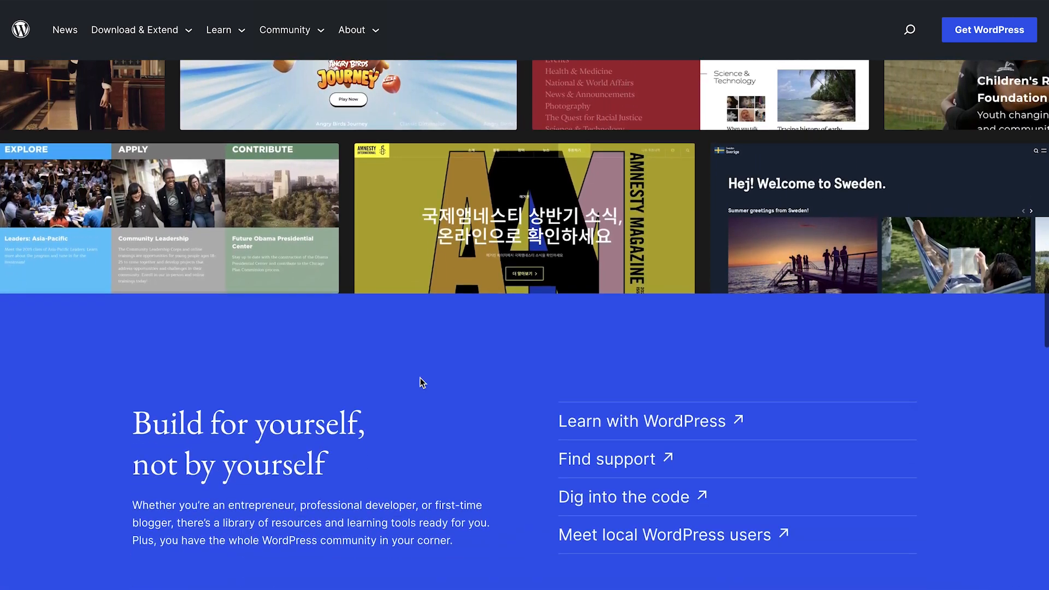
scroll(420, 381, "down", 7)
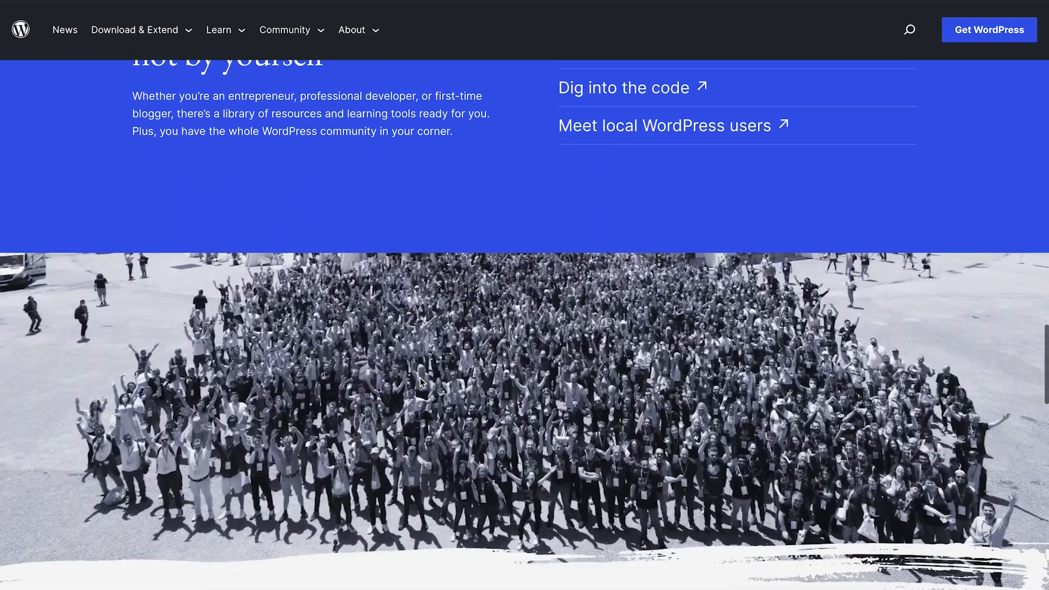
scroll(421, 382, "down", 7)
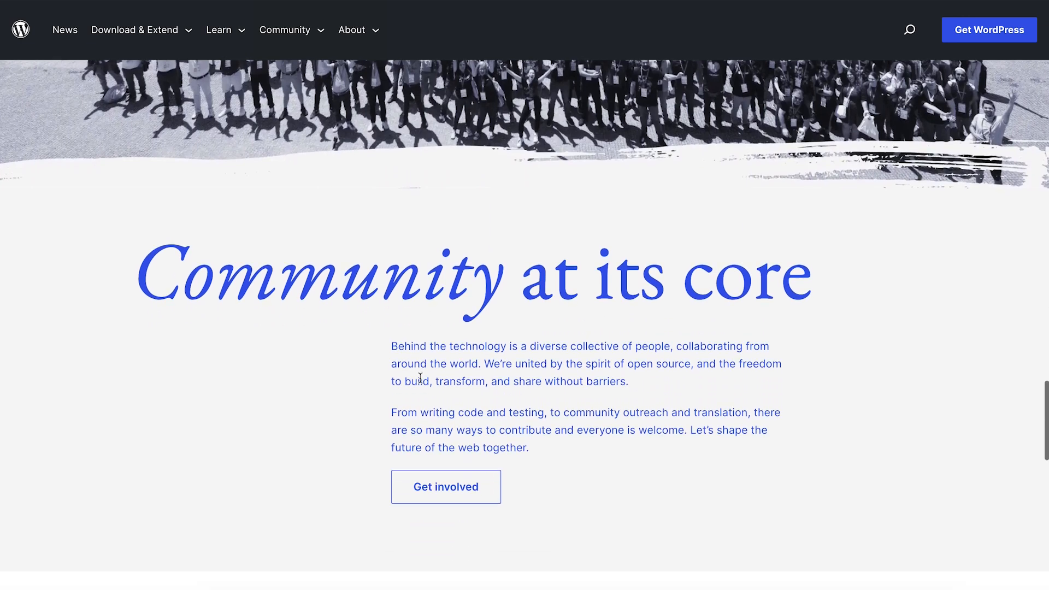
scroll(421, 383, "down", 7)
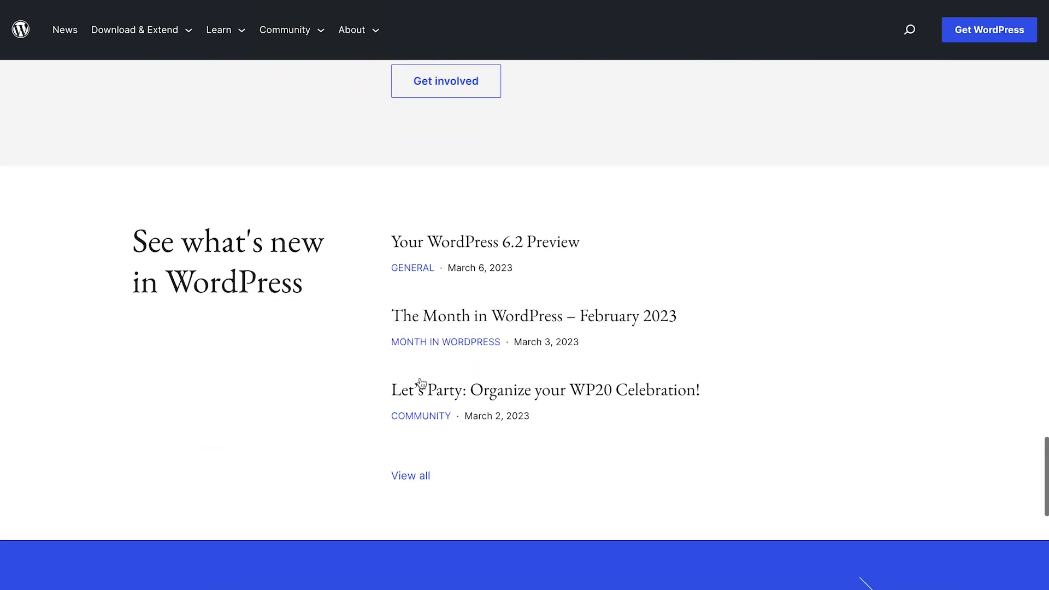
scroll(421, 381, "down", 2)
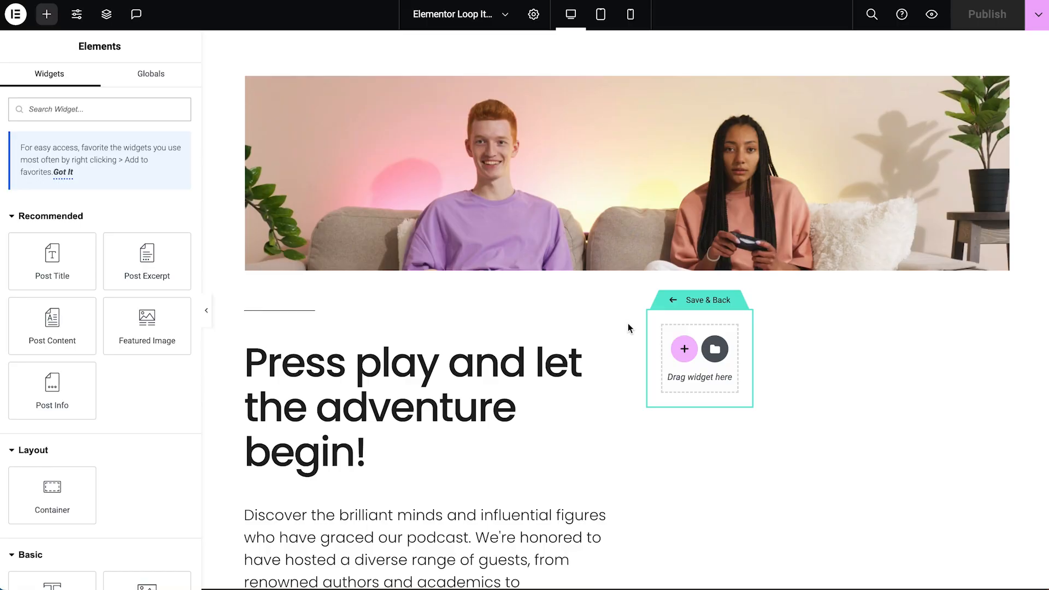
Step: Add a SoundCloud widget to the empty loop item template and open the dynamic tag options for its link
scroll(628, 323, "down", 5)
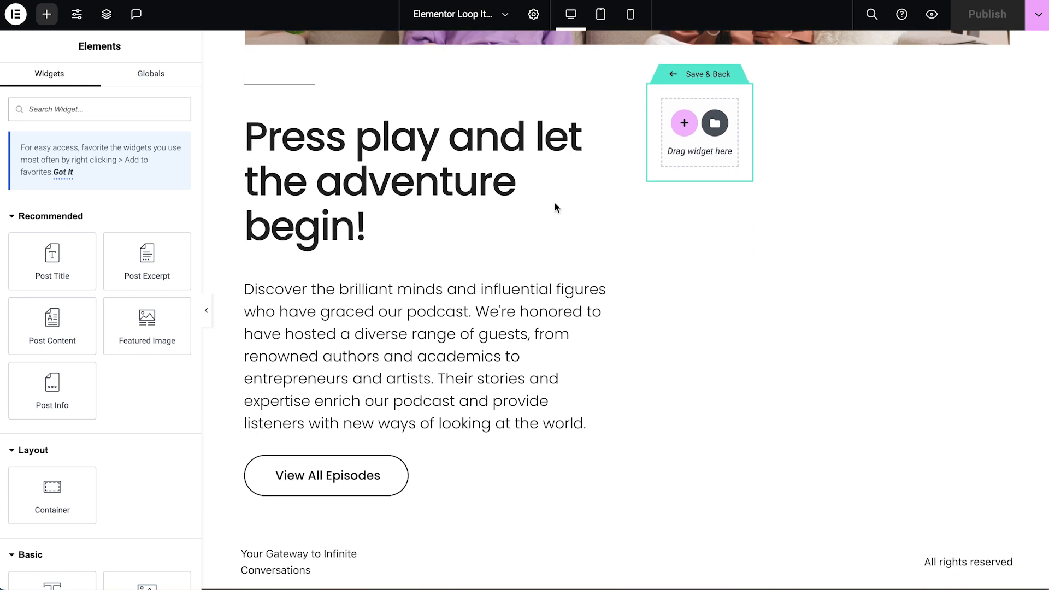
type("Sound")
left_click_drag(52, 227, 693, 123)
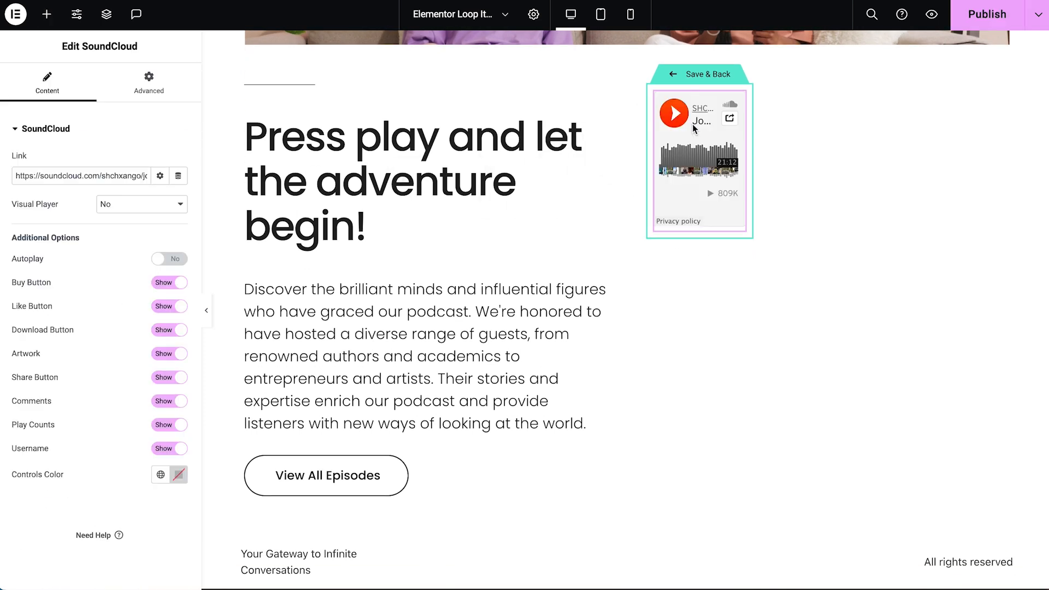
left_click(178, 176)
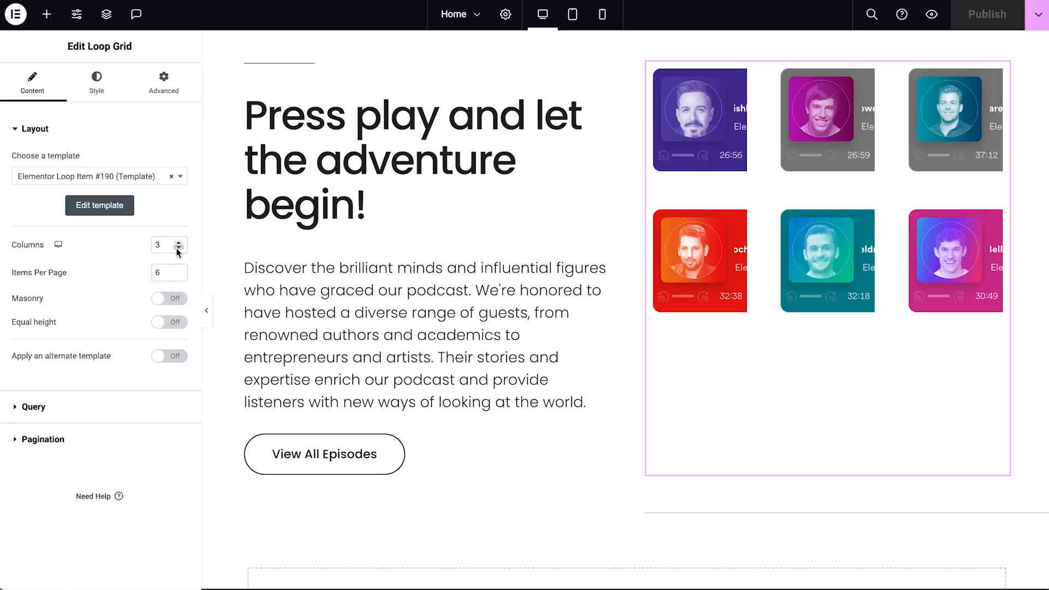
Step: Set the podcast loop grid to 2 columns with 4 items per page
left_click(178, 248)
left_click(179, 277)
left_click(179, 276)
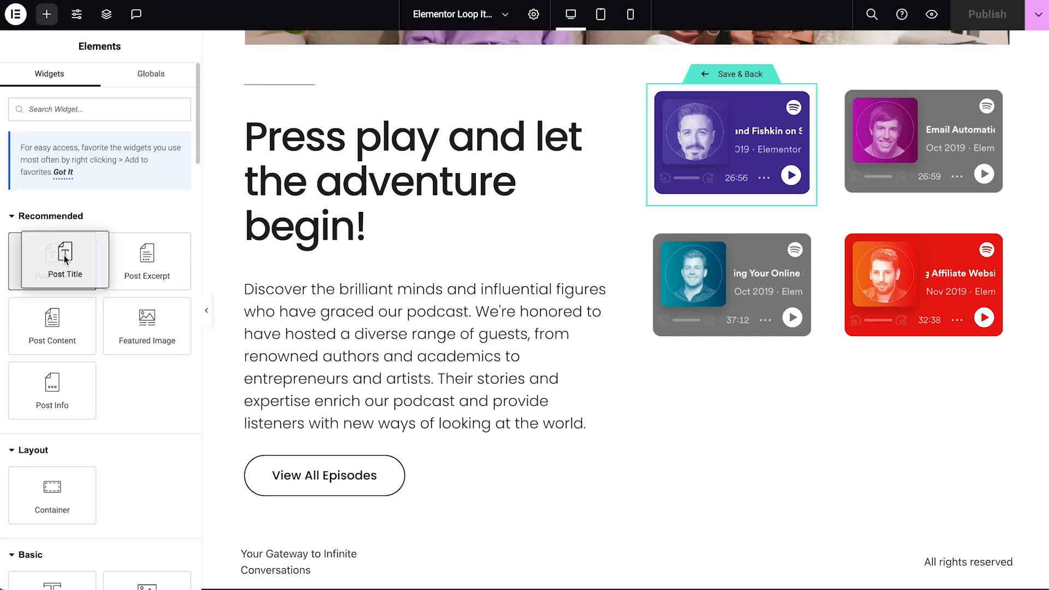
Step: Add a Post Title and a Post Excerpt below the audio player in the loop item template
left_click_drag(55, 254, 727, 219)
left_click_drag(155, 275, 671, 221)
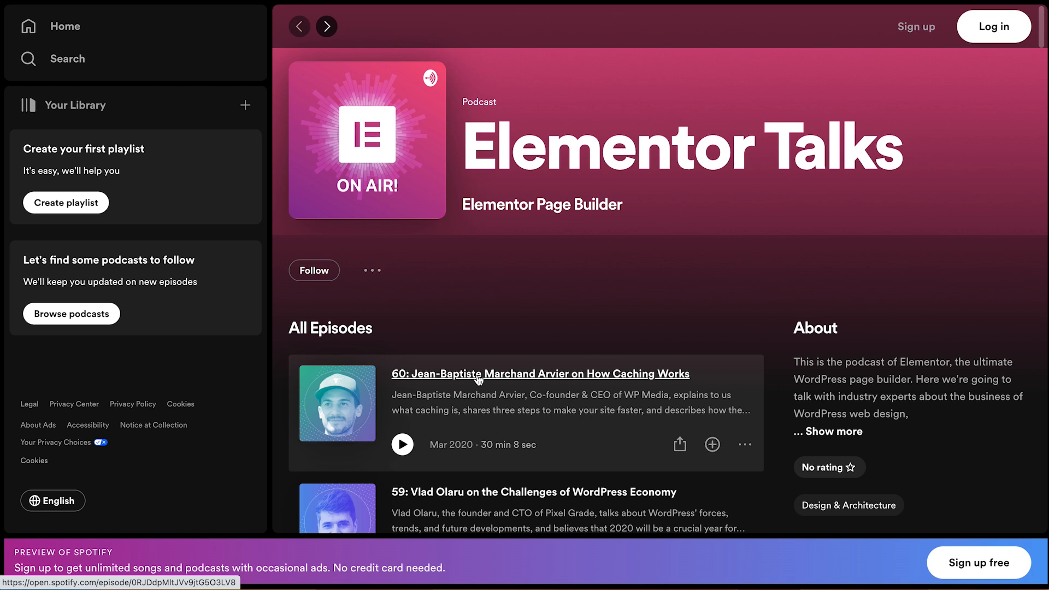
Step: Open episode 60 of the Elementor Talks podcast on Spotify
left_click(479, 376)
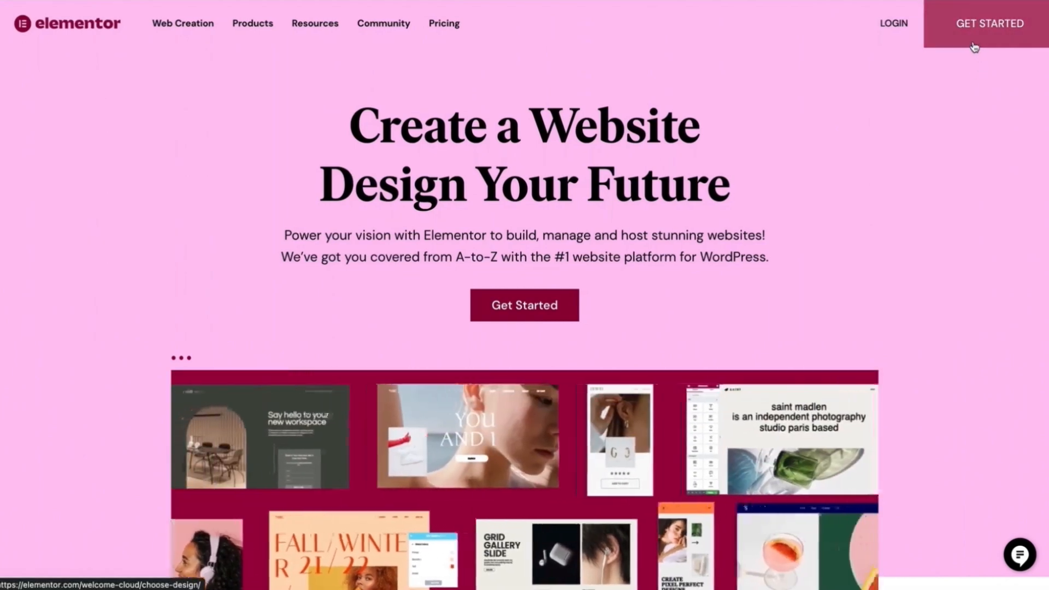
Step: Get started with a new website on the Elementor site and browse the ready-to-edit designs across all categories
left_click(976, 49)
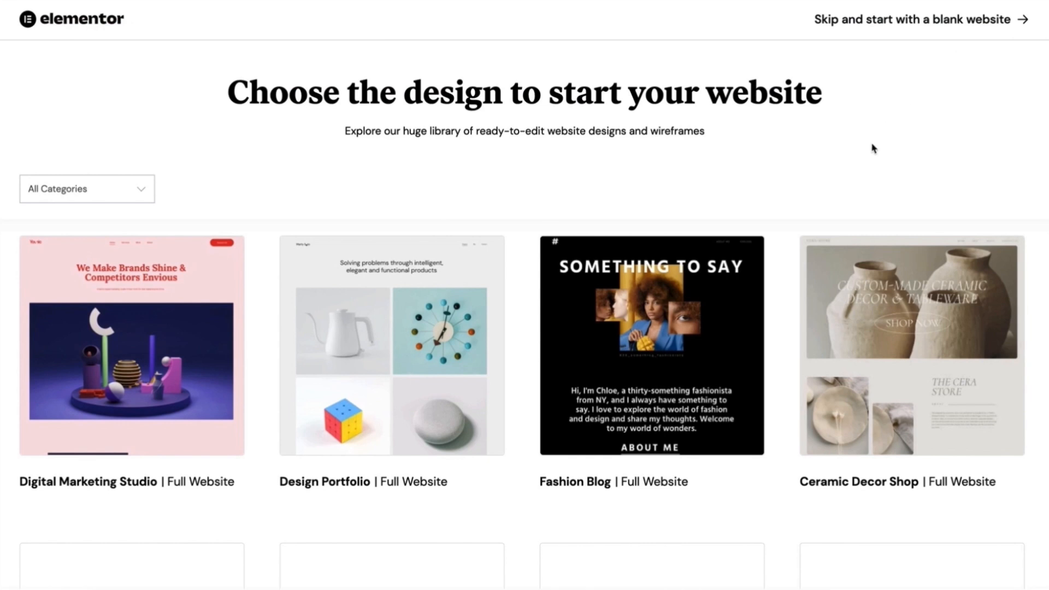
scroll(788, 265, "down", 8)
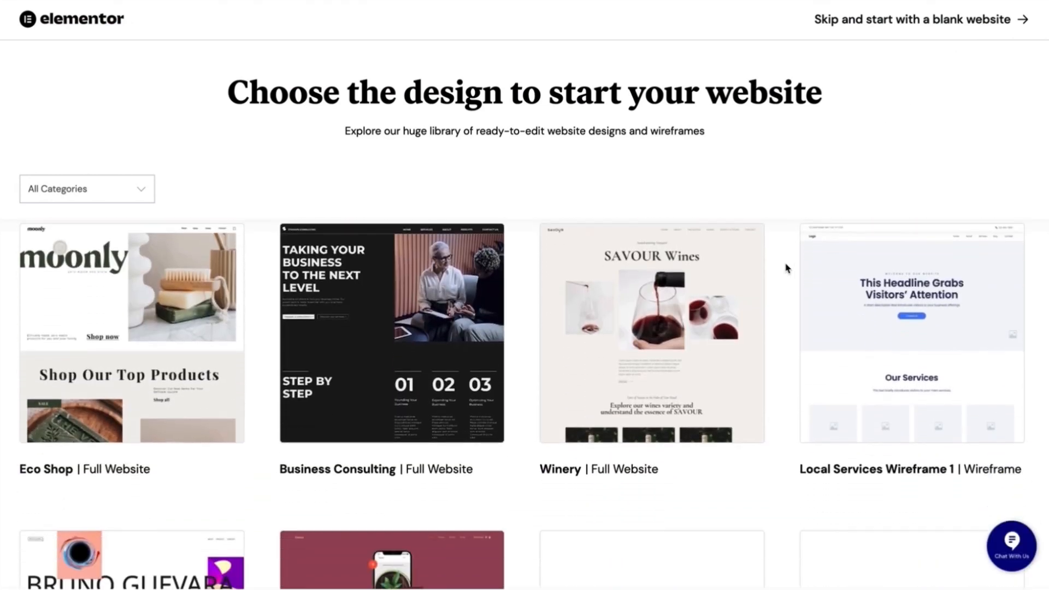
scroll(787, 268, "down", 8)
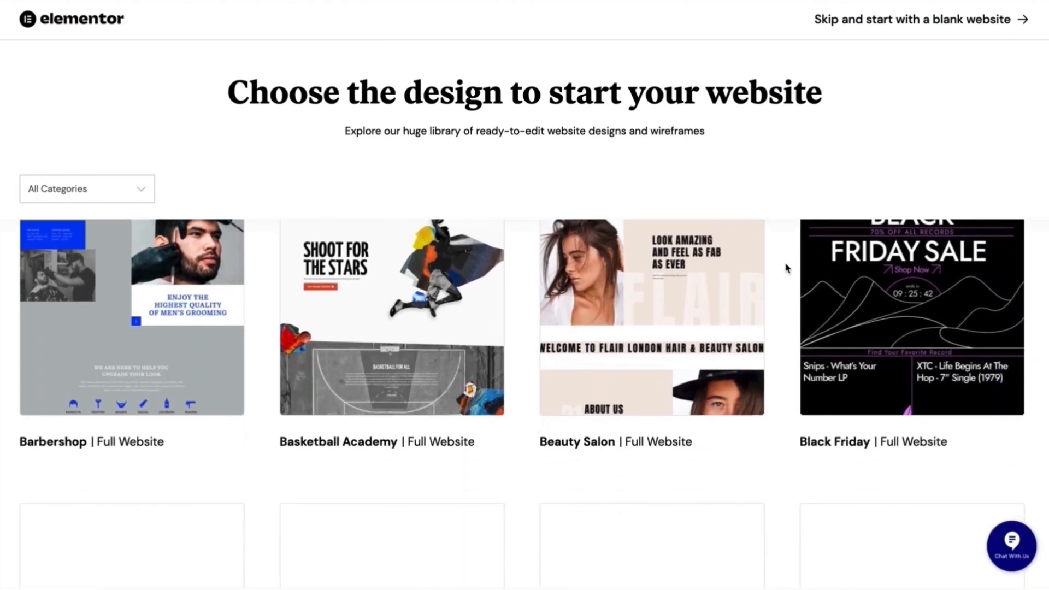
scroll(787, 268, "up", 10)
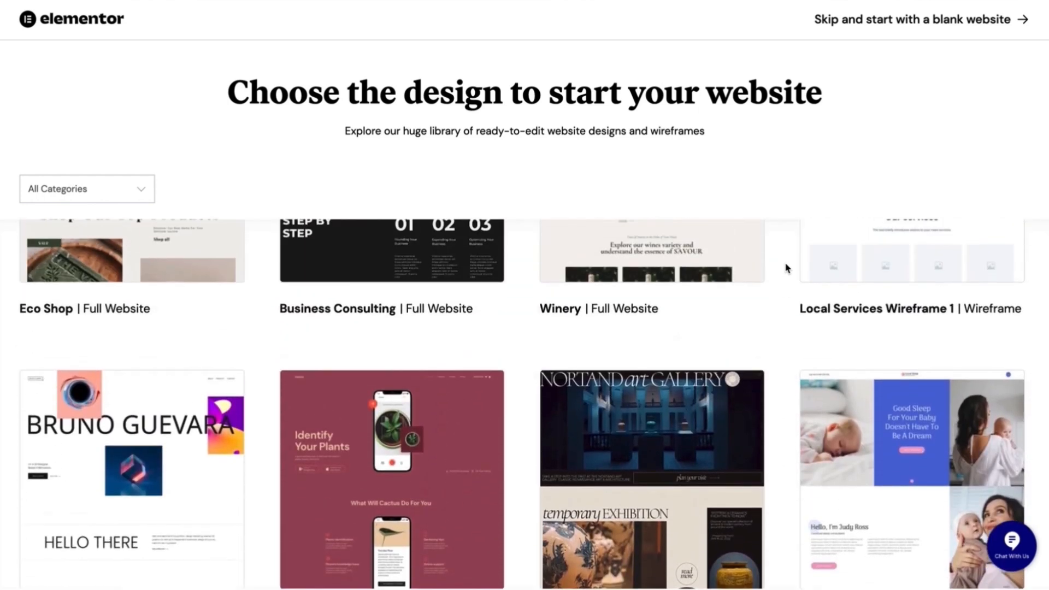
scroll(787, 268, "up", 5)
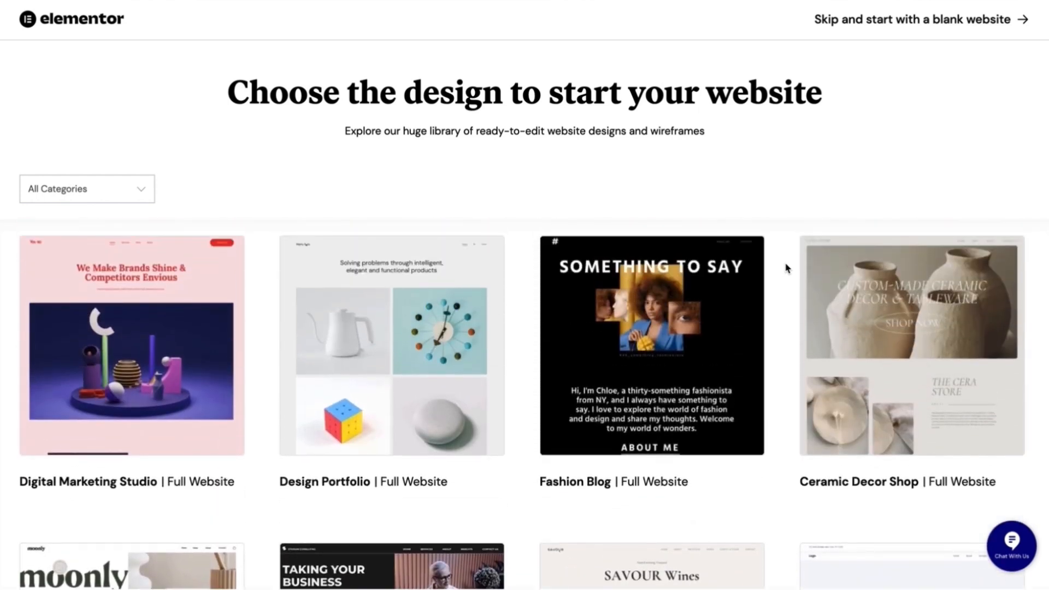
Step: Skip the designs in favour of a blank website and proceed to buy the Basic hosting plan
left_click(843, 27)
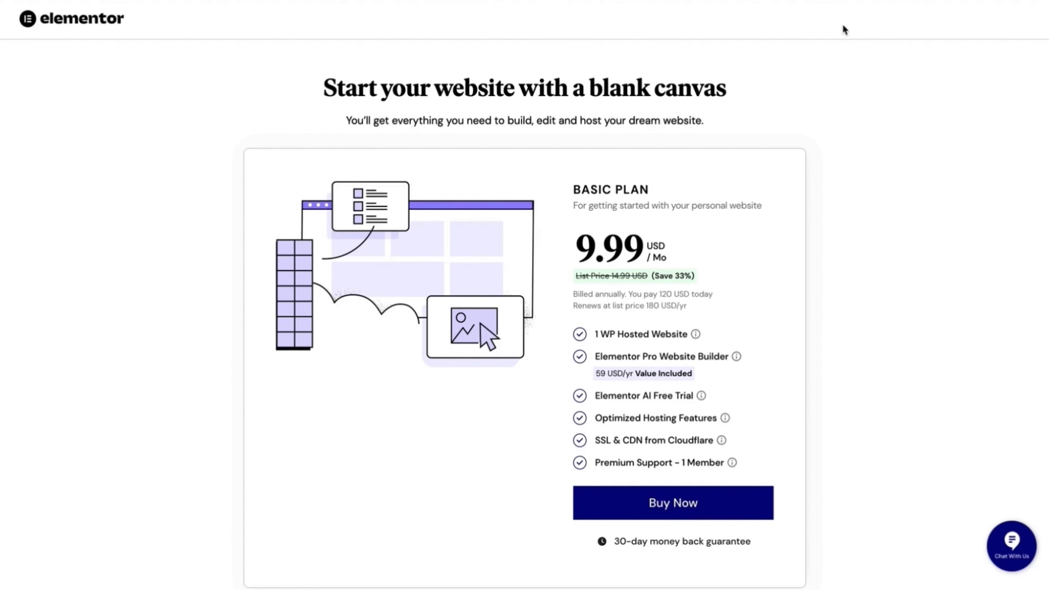
left_click(755, 510)
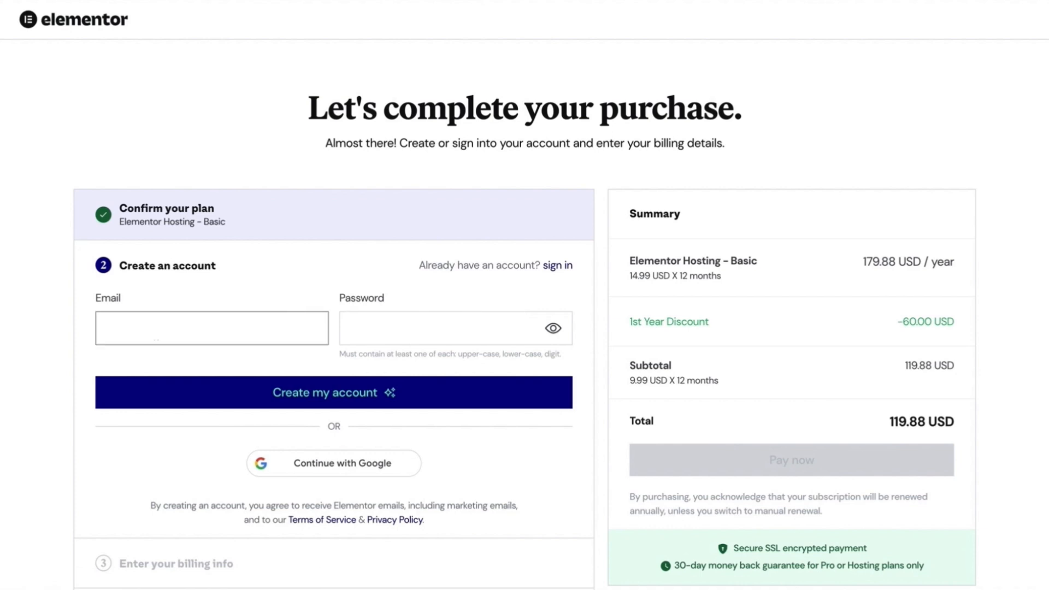
Step: Create the Elementor account and go through the billing information form down to the ZIP code
left_click(277, 391)
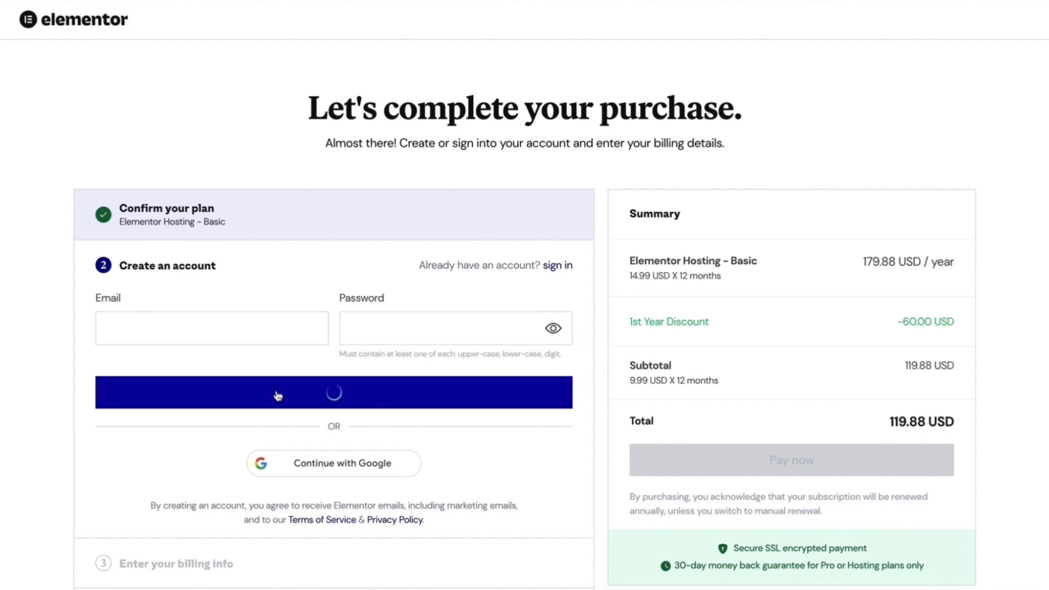
scroll(191, 492, "down", 3)
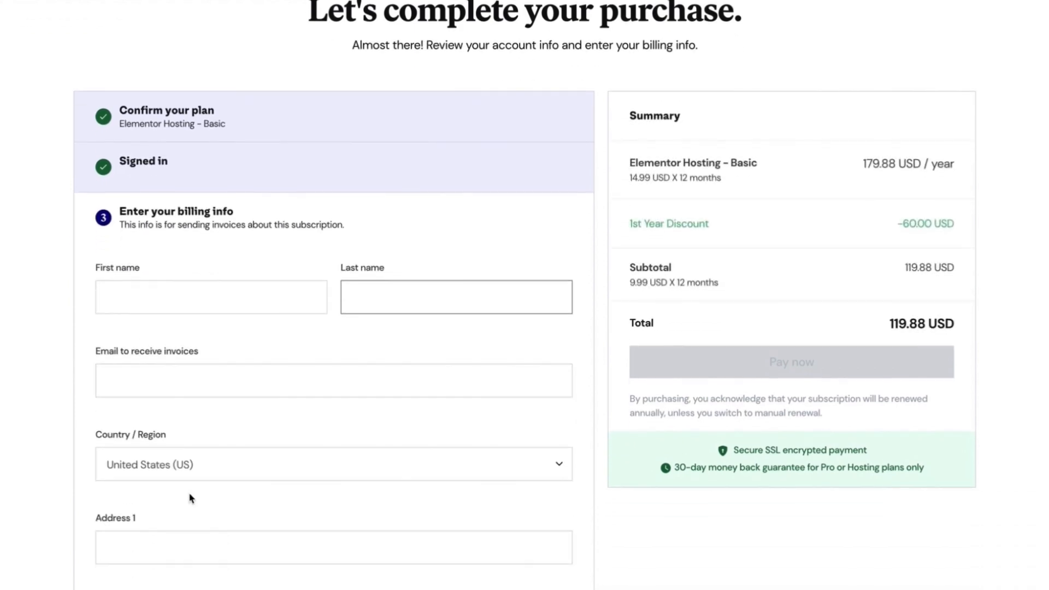
scroll(191, 497, "down", 7)
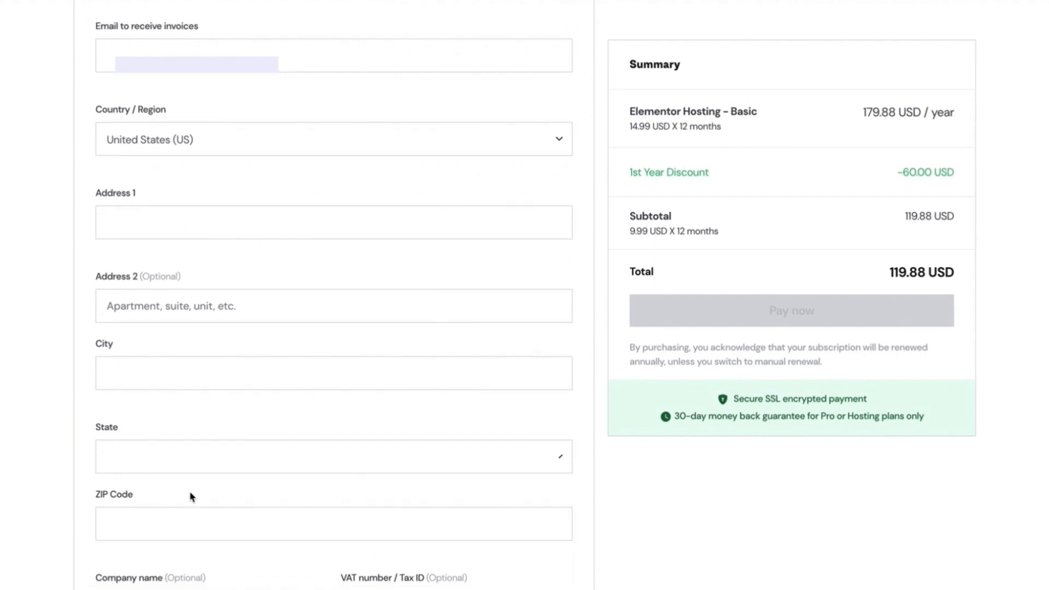
left_click(190, 507)
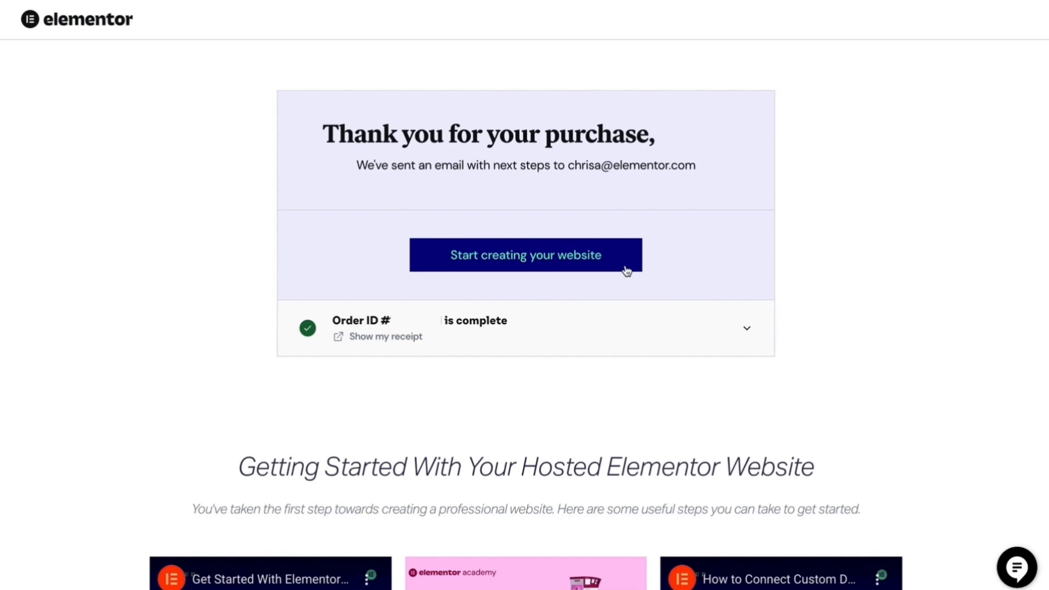
Step: Set up the purchased website with the name Audible Oasis, starting from scratch instead of using a kit, and proceed to it
left_click(597, 261)
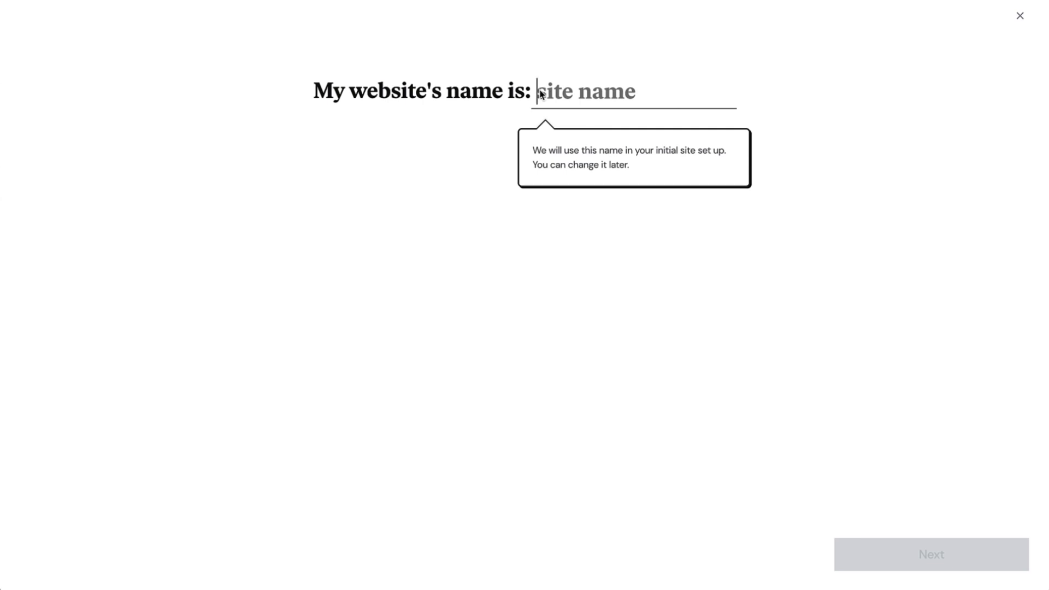
type("Audible Oasis")
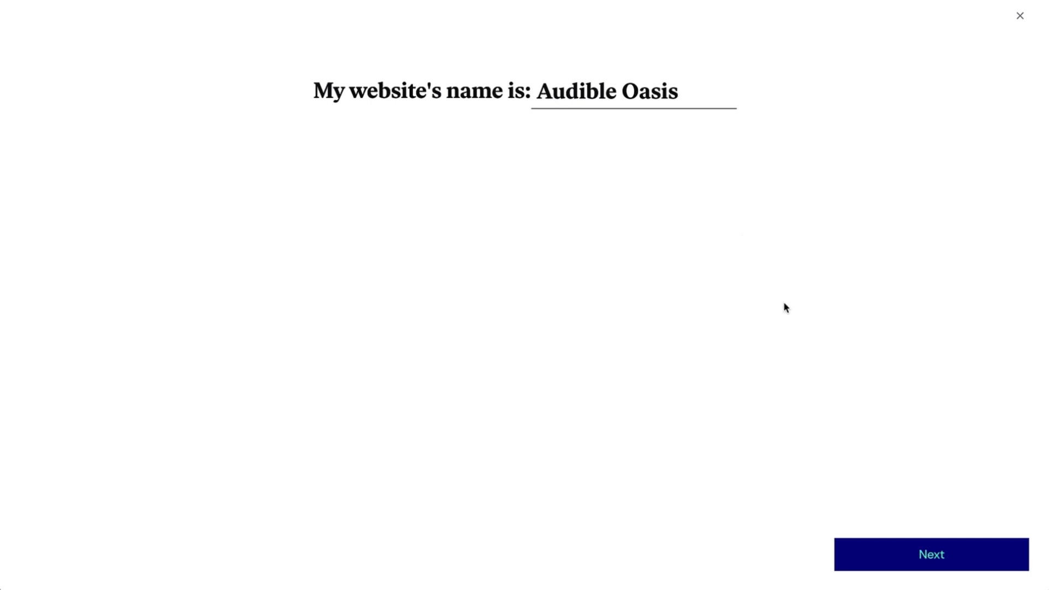
left_click(874, 554)
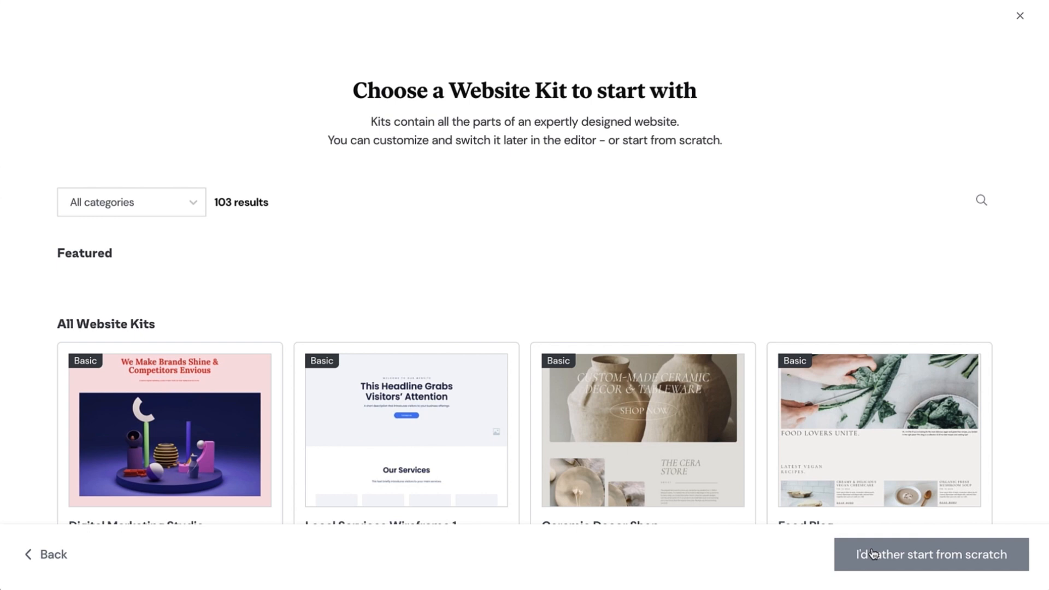
left_click(873, 553)
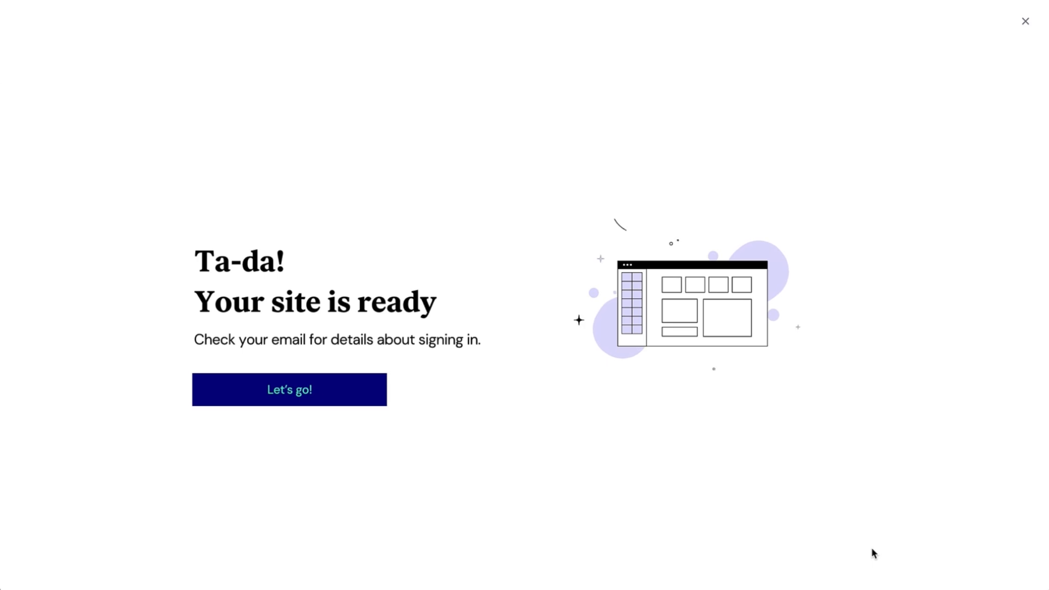
left_click(345, 392)
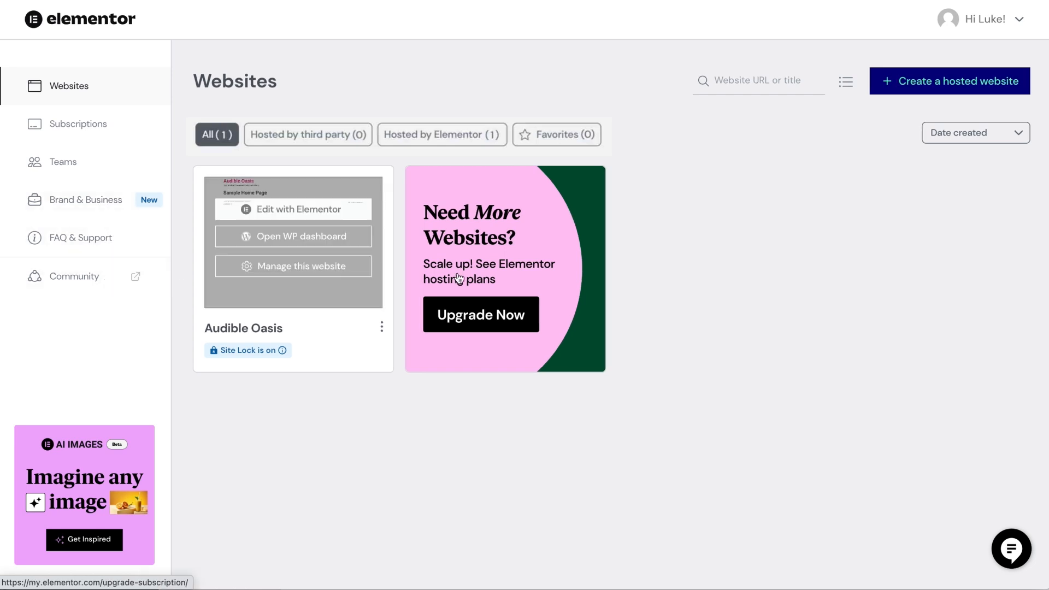
Step: Check the options in the account menu of the Elementor dashboard, then close it
left_click(1022, 26)
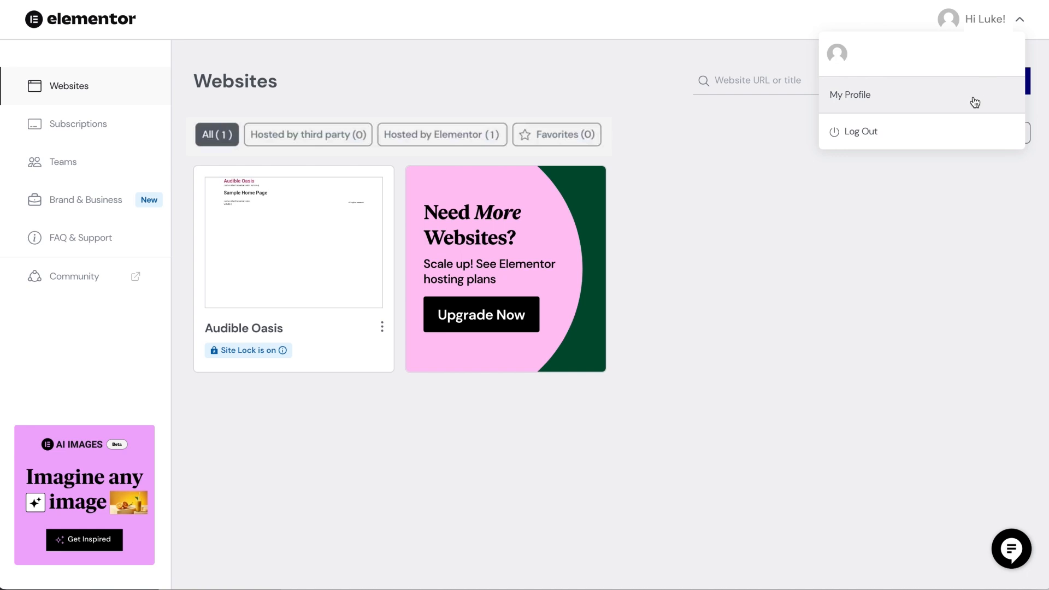
left_click(1021, 22)
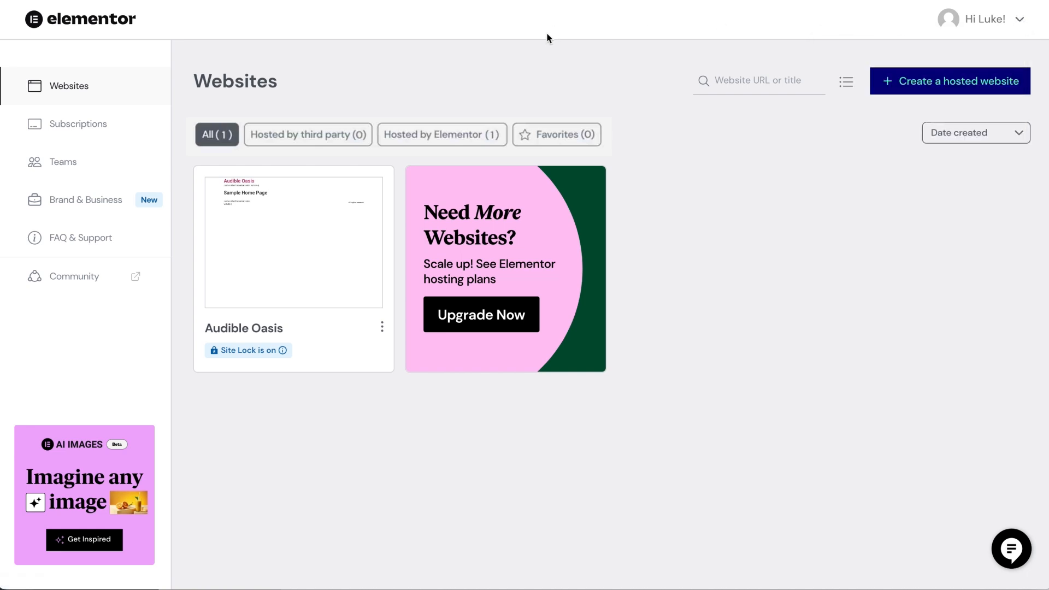
Step: Look through the Audible Oasis website's management pages: Overview, Manage Domains, Email Account, Backups and Advanced
mouse_move(316, 189)
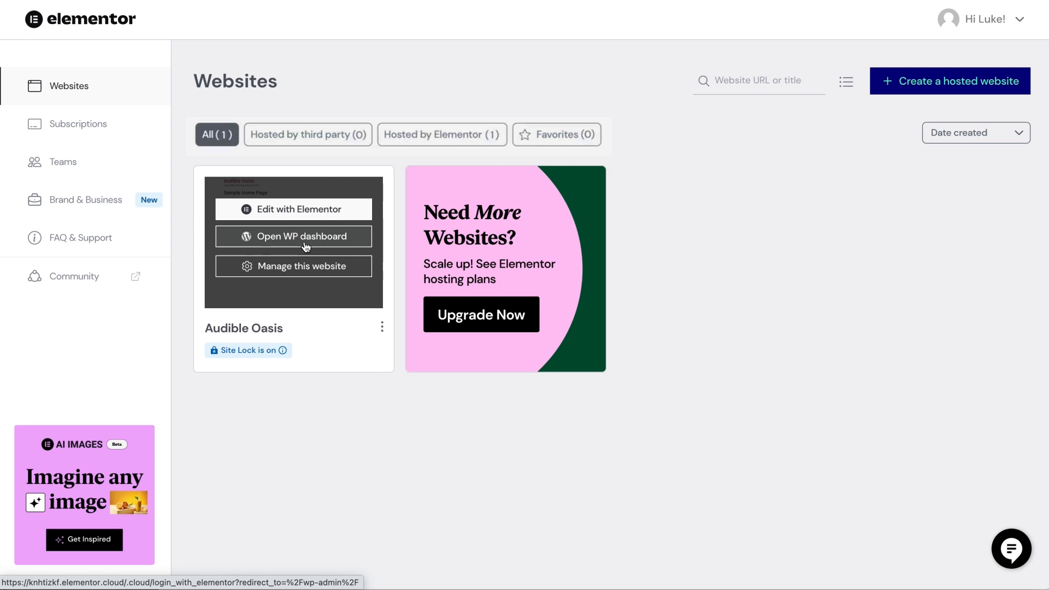
left_click(304, 267)
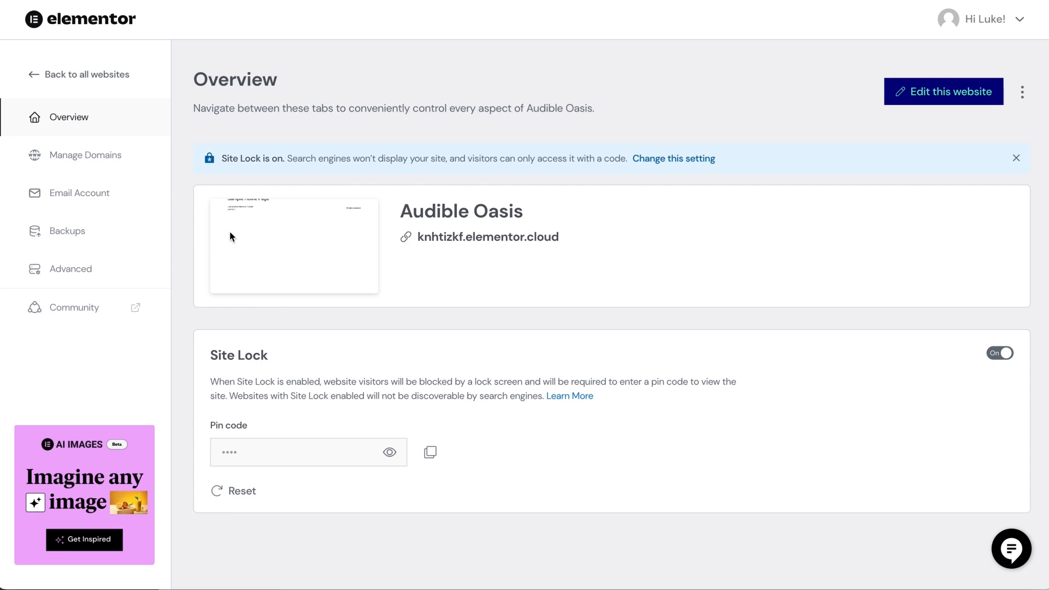
left_click(142, 157)
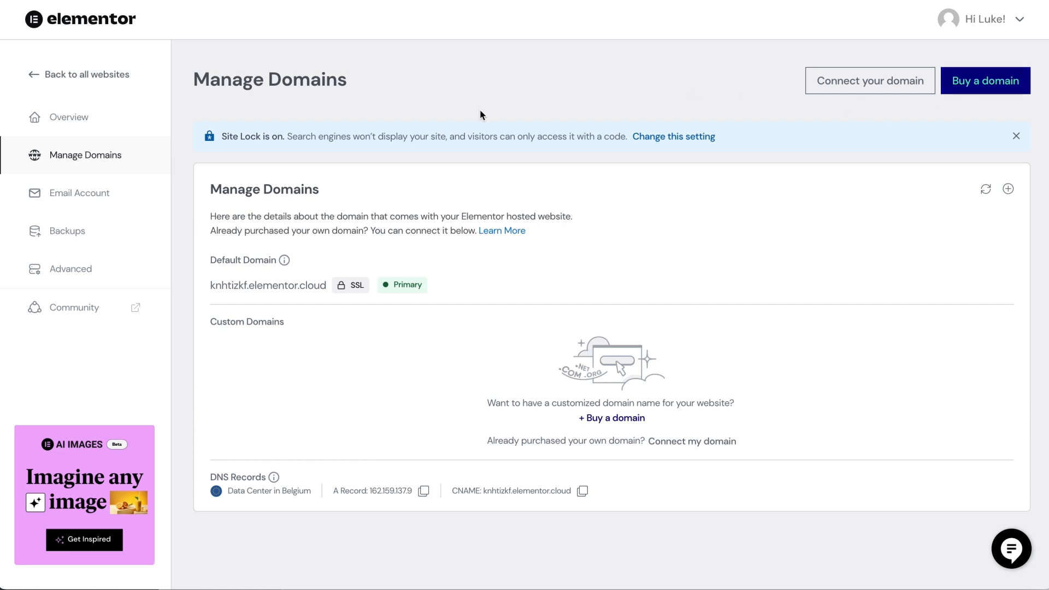
left_click(140, 195)
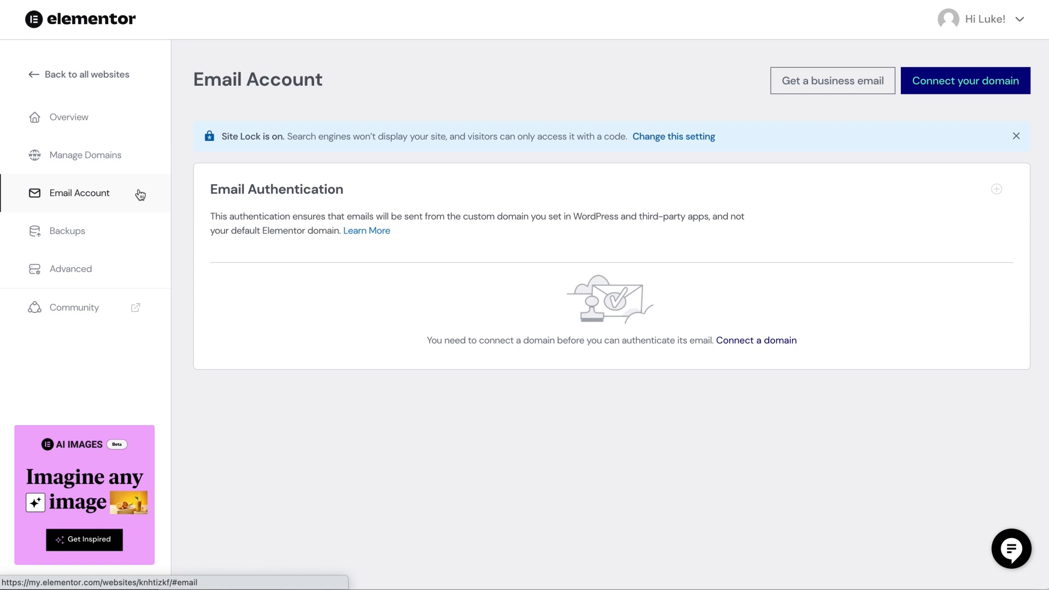
left_click(122, 231)
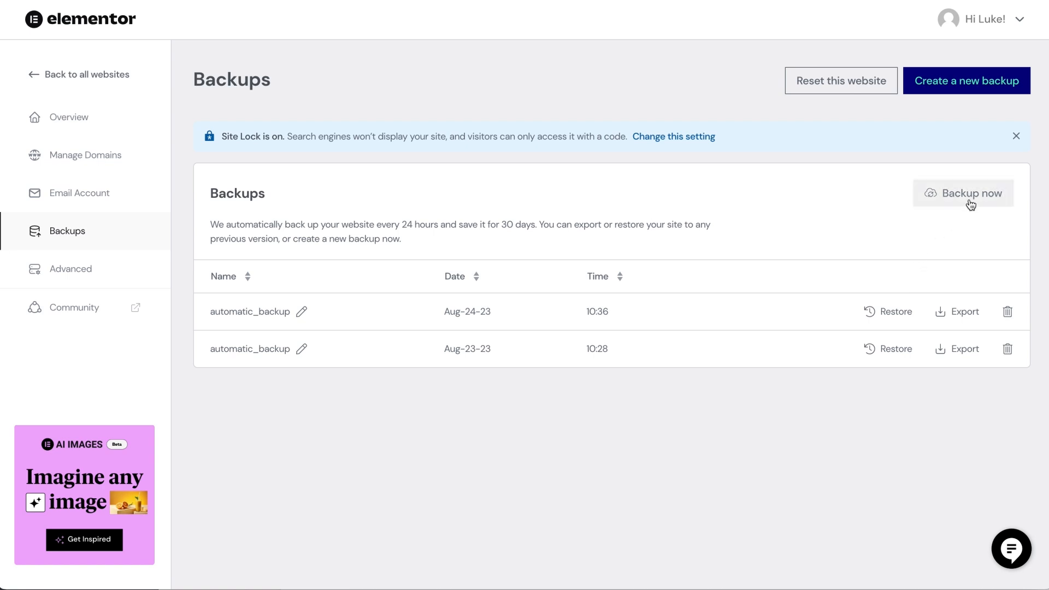
left_click(123, 264)
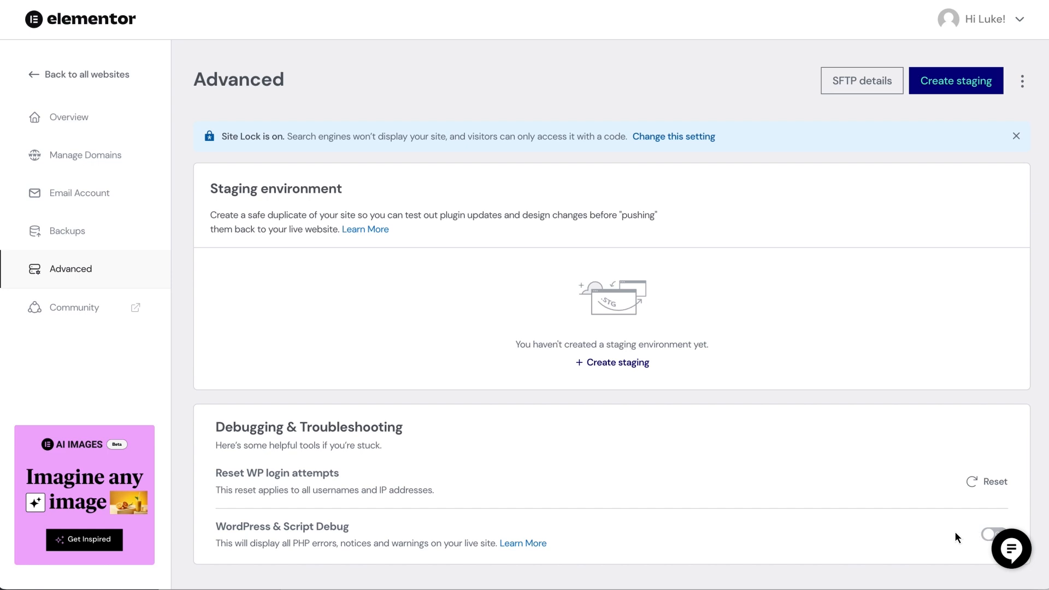
Step: Check the community link and the Elementor support chat, closing the chat again
left_click(83, 309)
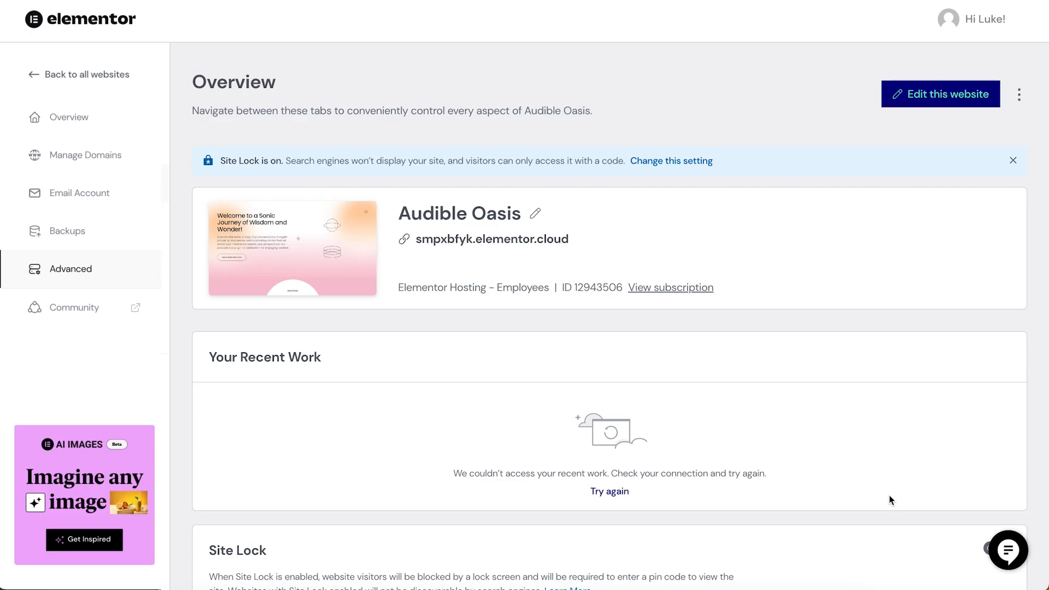
left_click(1008, 548)
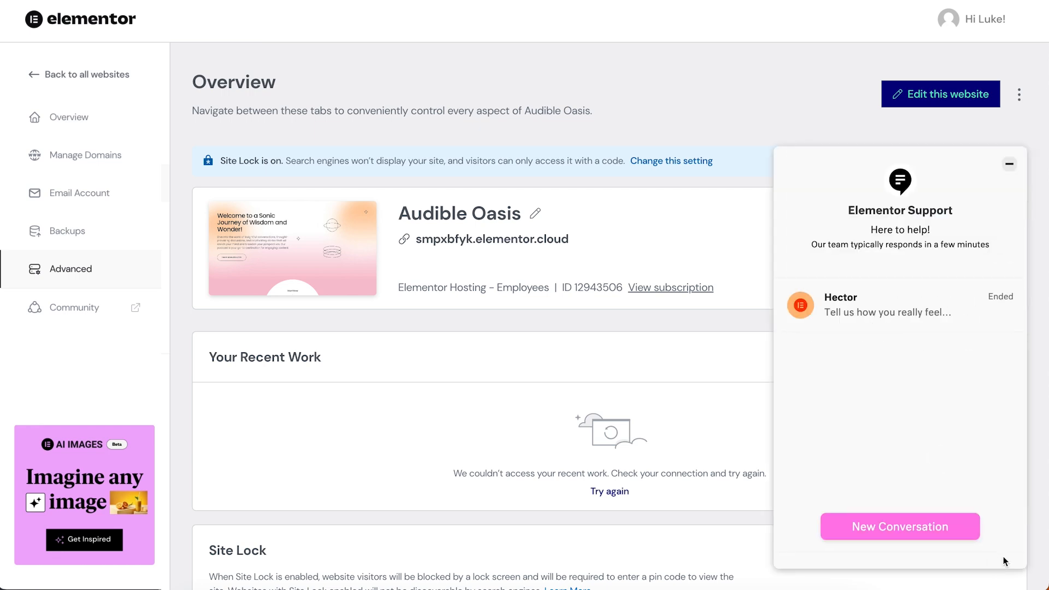
left_click(997, 555)
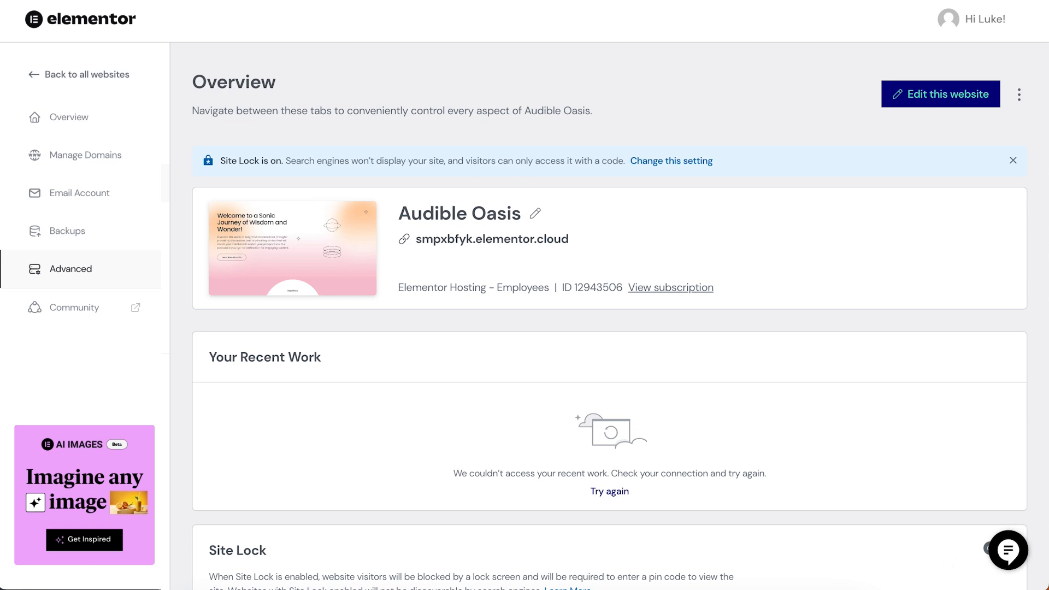
Step: Open Audible Oasis in the Elementor editor, exit to WordPress and go to the WordPress dashboard
left_click(897, 100)
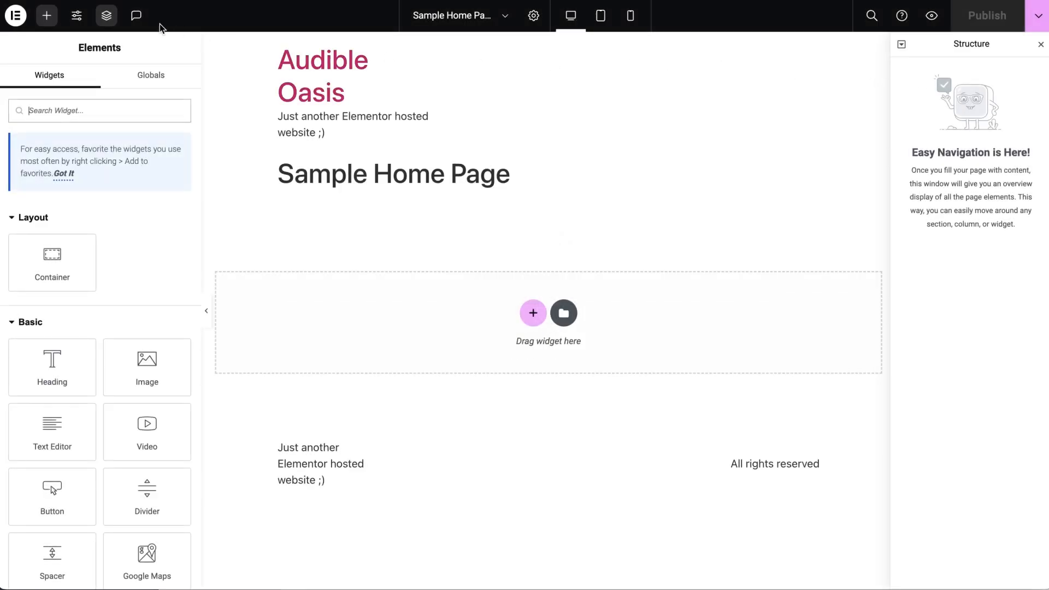
left_click(16, 18)
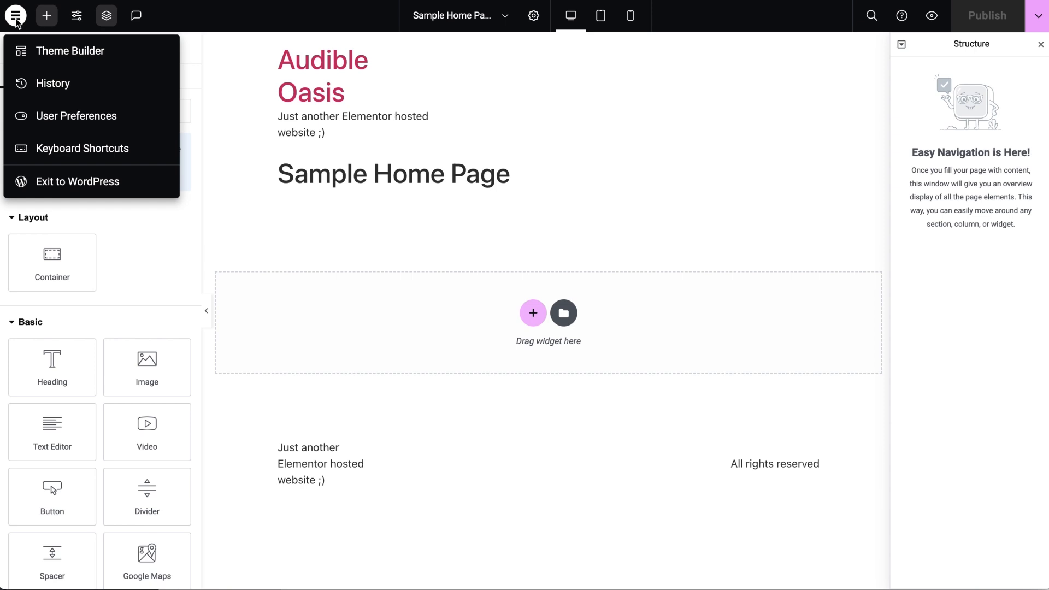
left_click(60, 184)
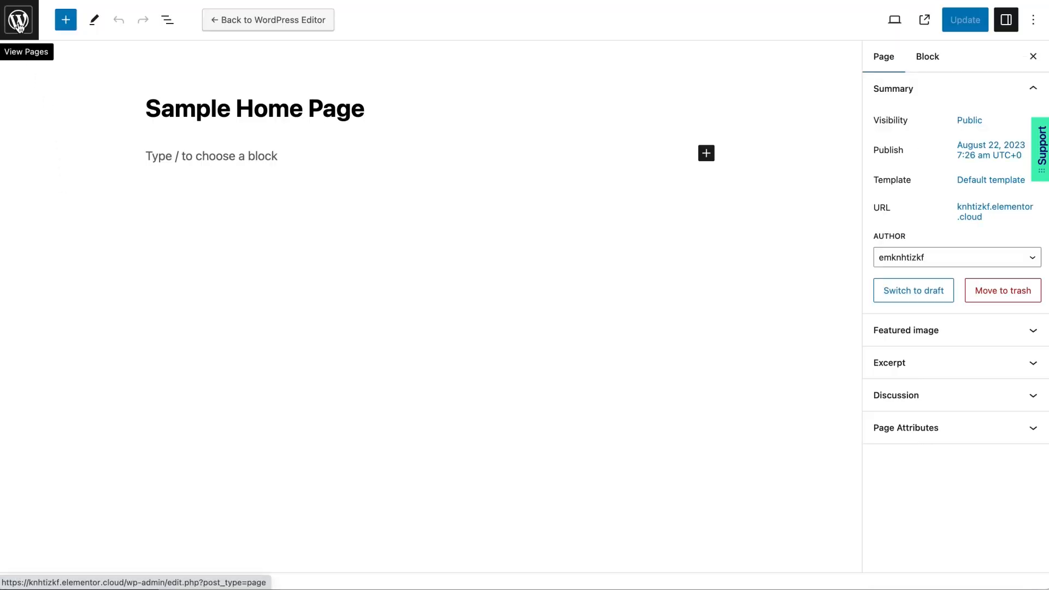
left_click(19, 20)
left_click(26, 73)
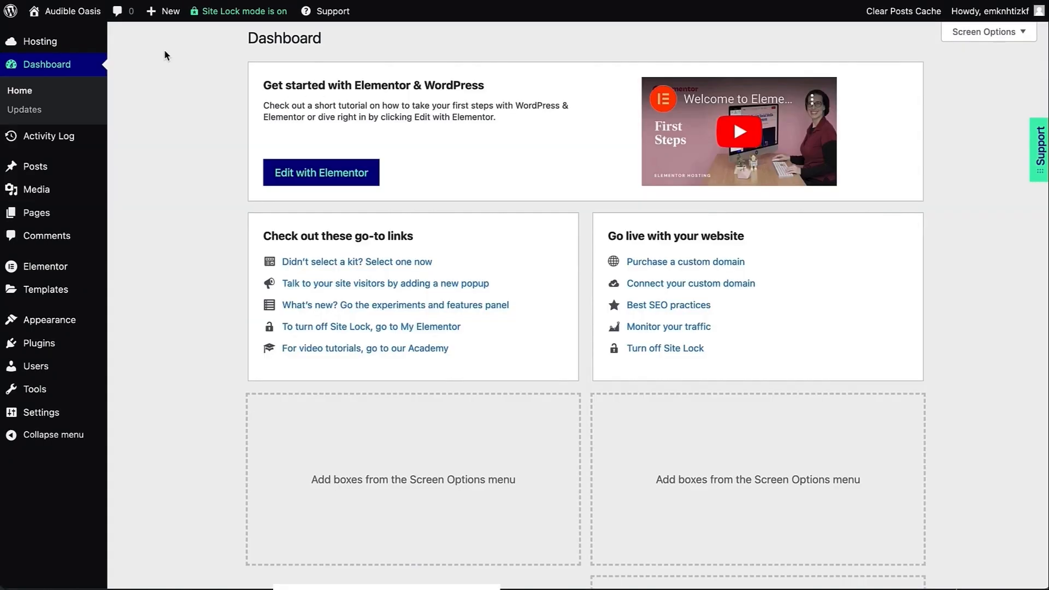
Step: Examine the dashboard's admin bar options, visit the live site and look over the editing options offered there
mouse_move(94, 16)
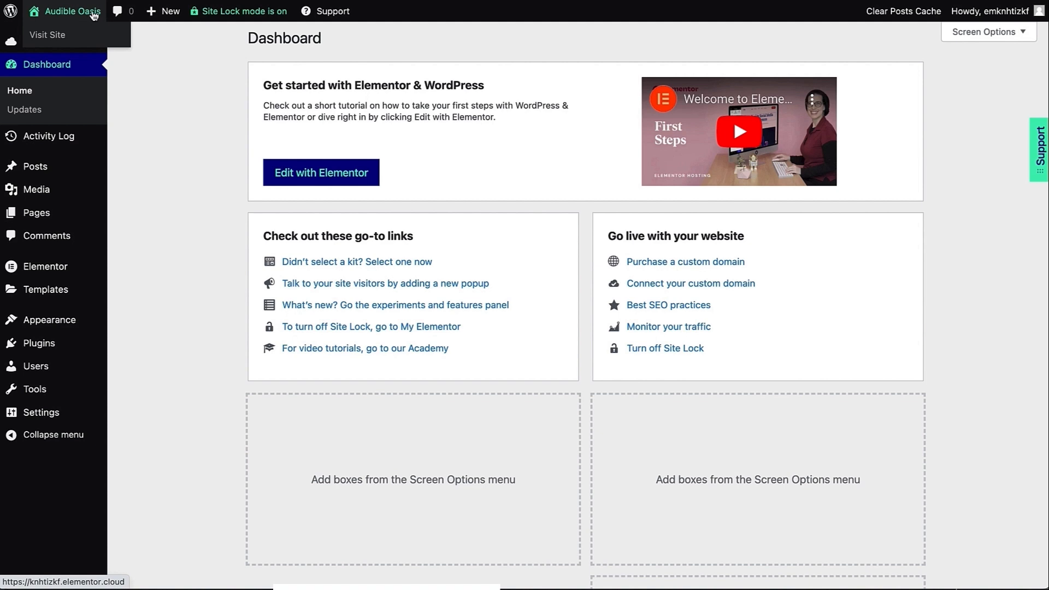
mouse_move(151, 17)
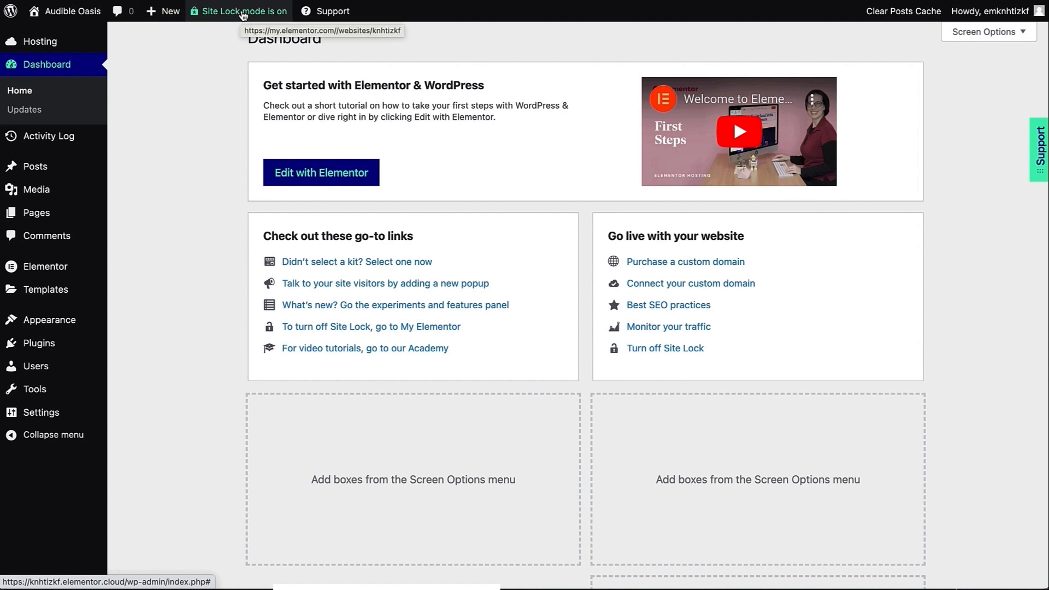
mouse_move(330, 16)
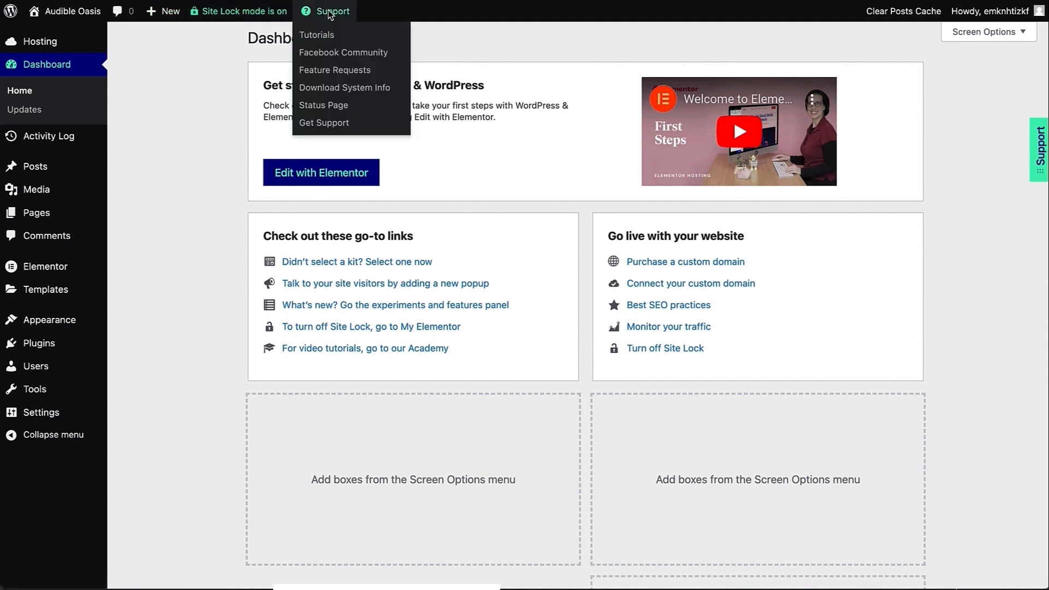
left_click(74, 36)
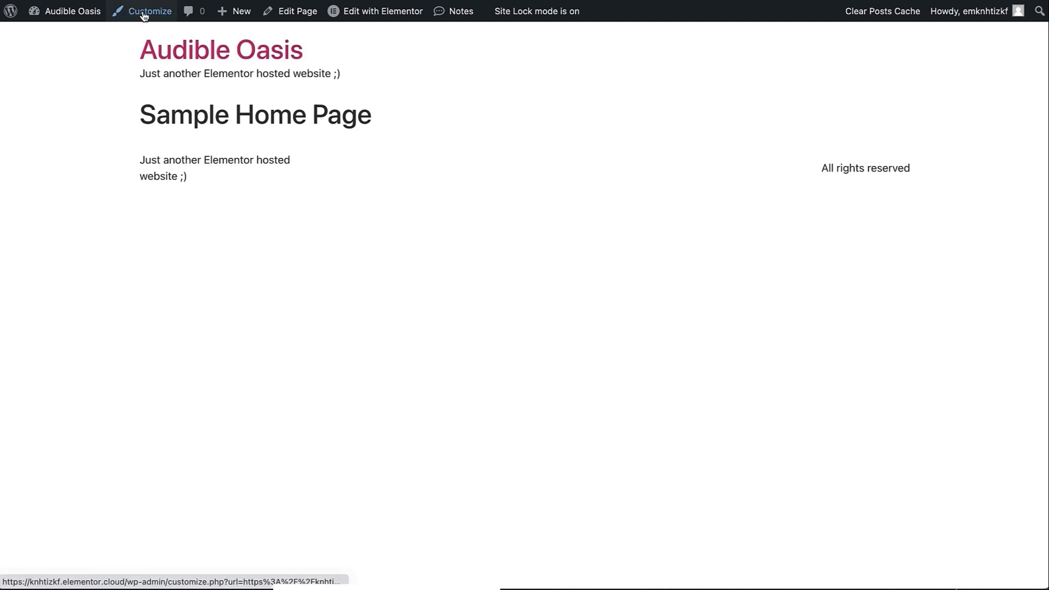
mouse_move(372, 19)
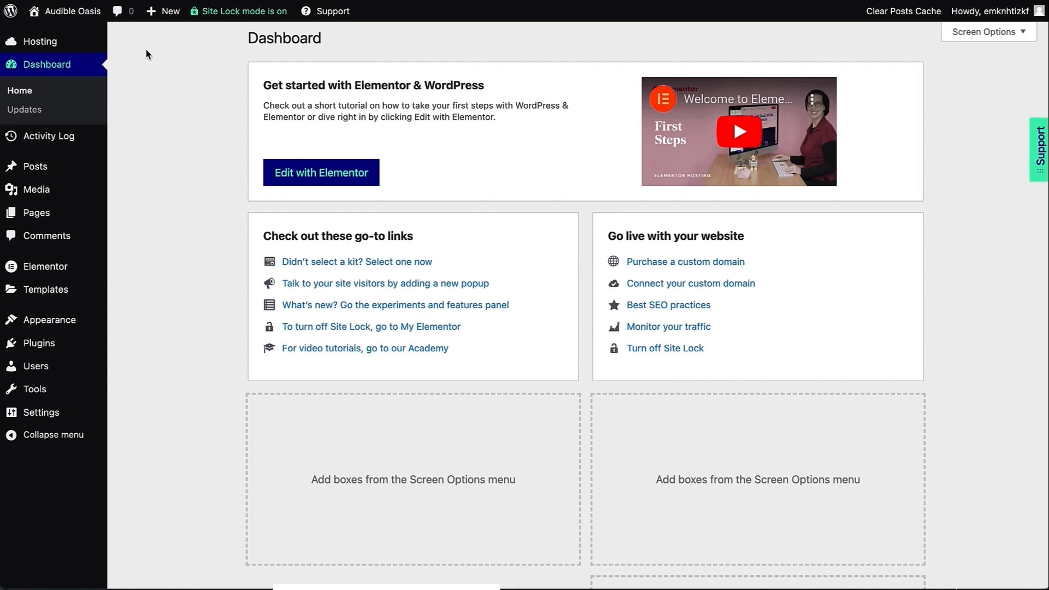
Step: Look at the WordPress hosting options and review the site's Activity Log
mouse_move(94, 47)
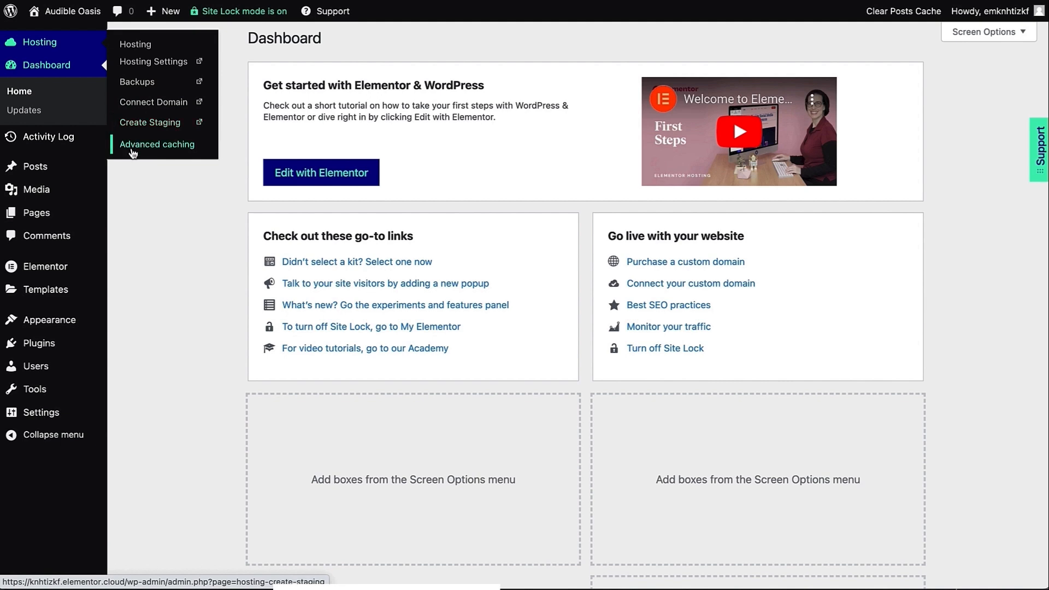
mouse_move(89, 147)
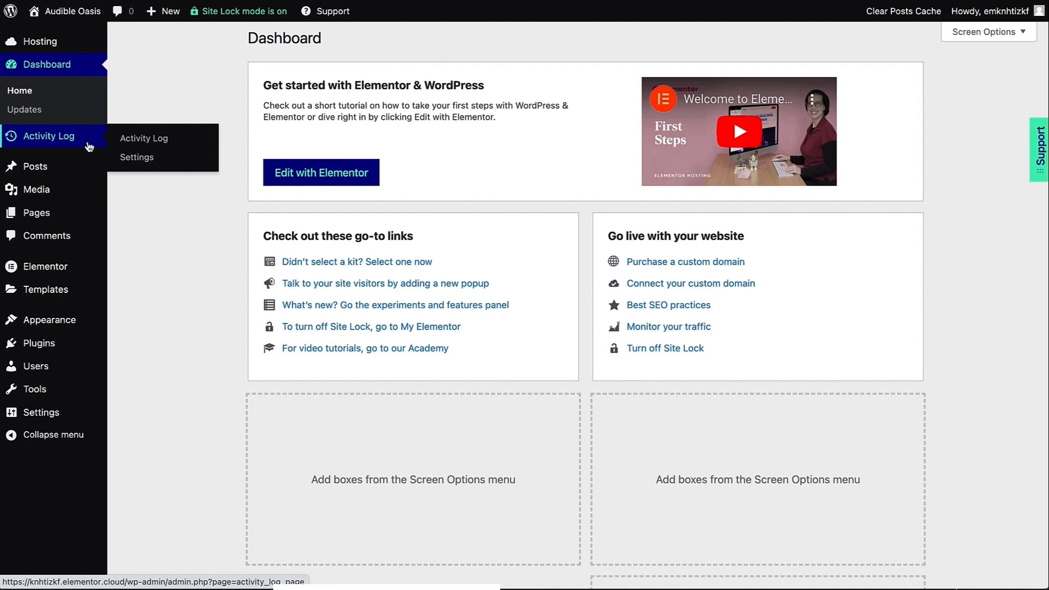
left_click(129, 143)
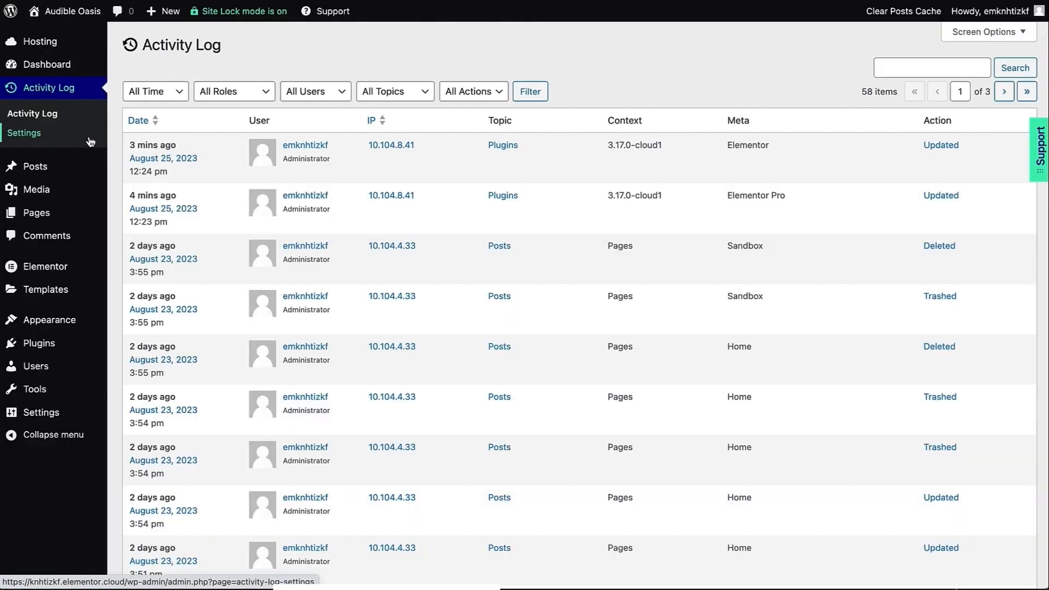
Step: Go to the list of all posts and open the "Hello world!" post for editing
mouse_move(71, 167)
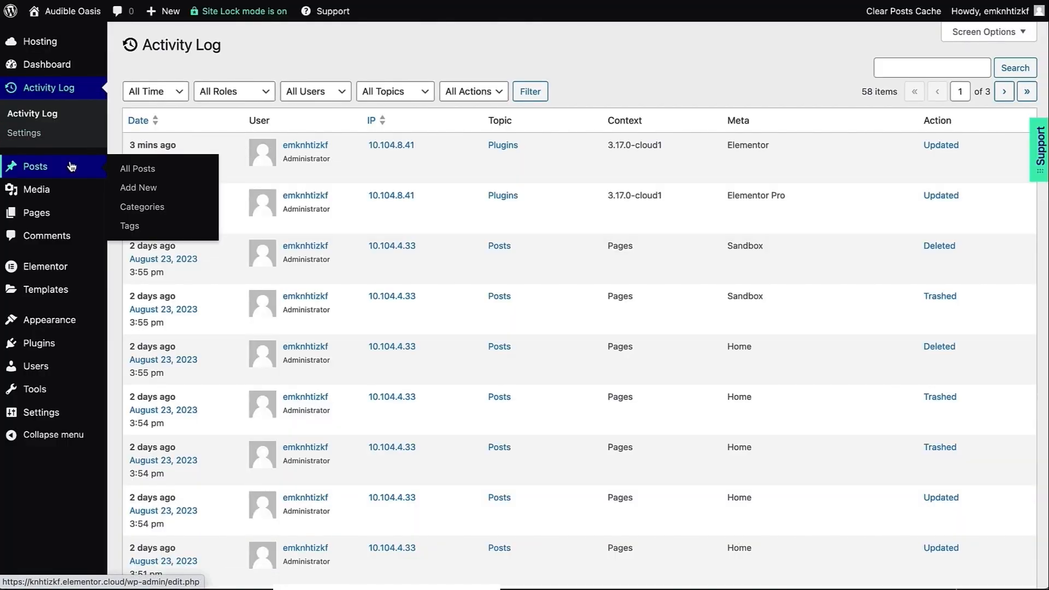
left_click(125, 171)
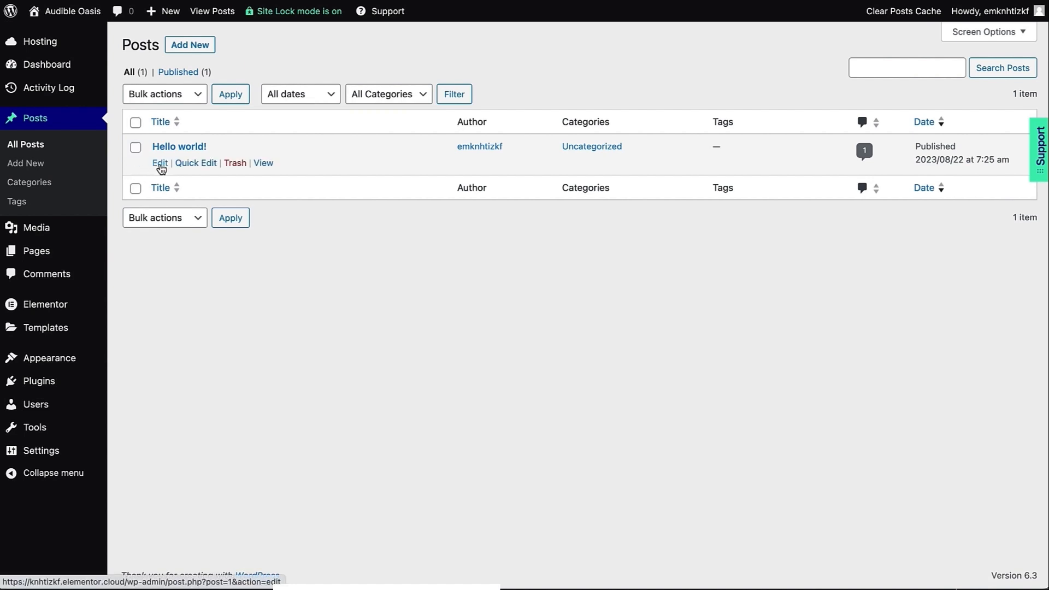
left_click(161, 164)
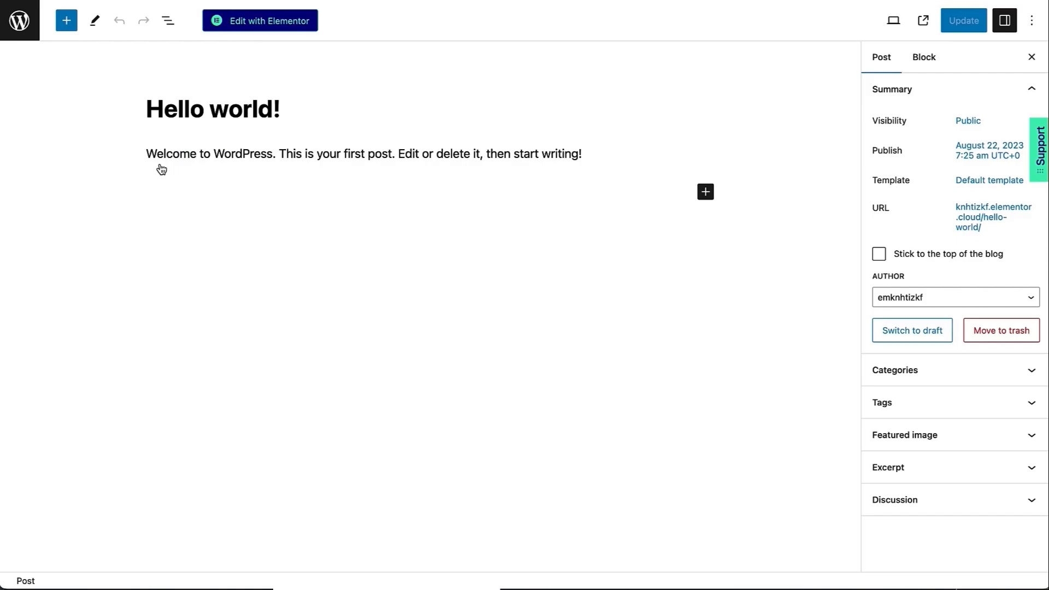
Step: Explore the post's title and body text, the quick block picker and the full block library
left_click(191, 109)
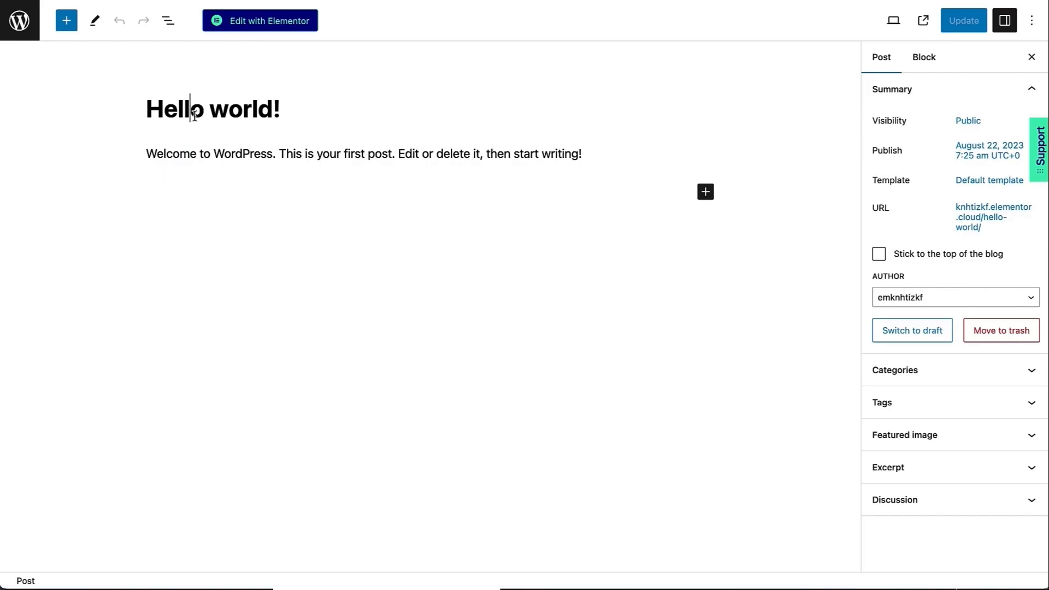
left_click(231, 154)
left_click(317, 182)
left_click(706, 192)
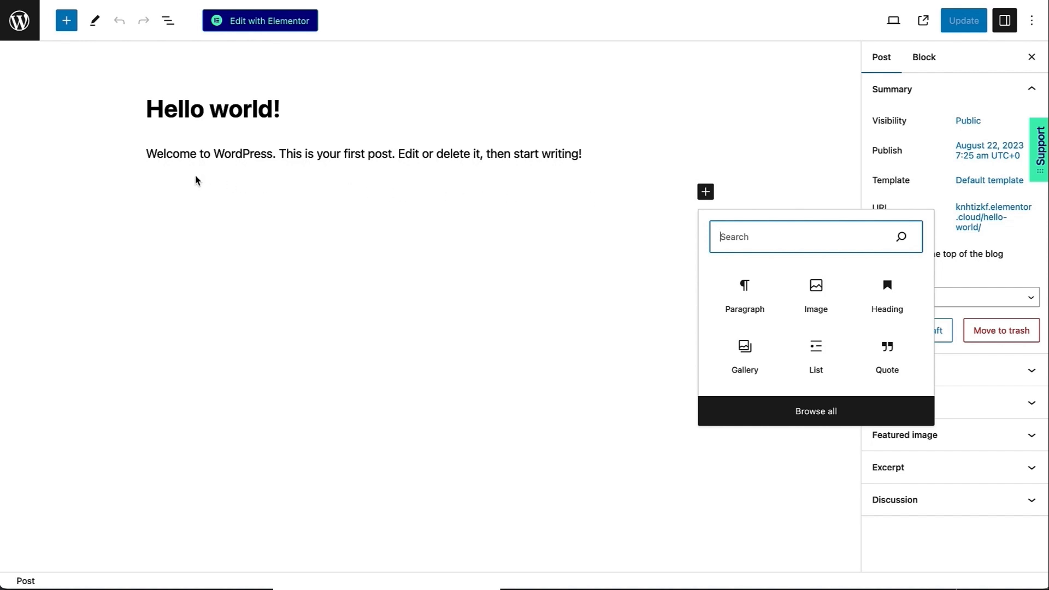
left_click(59, 22)
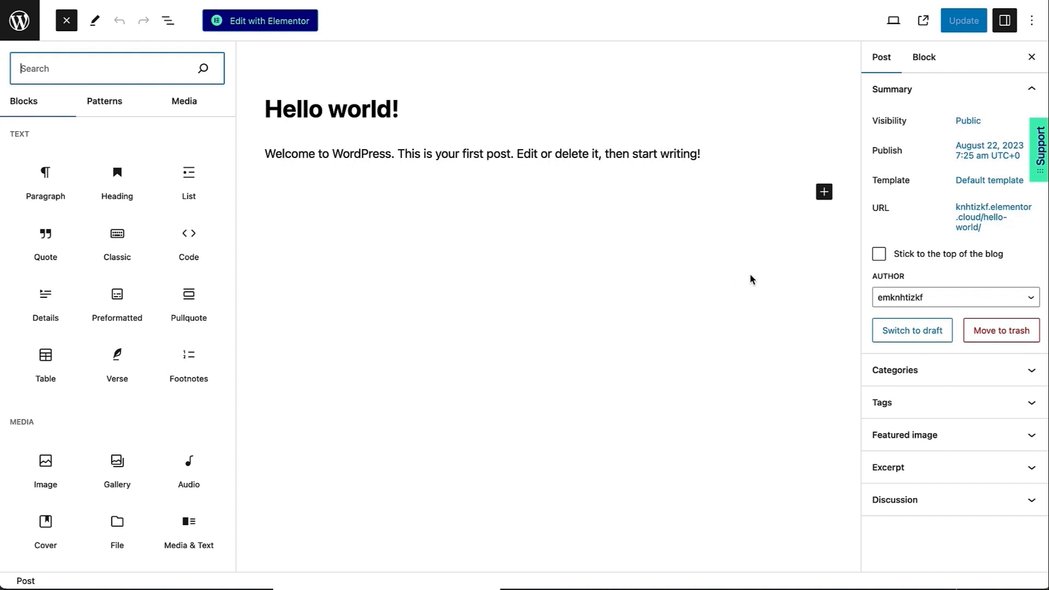
Step: Review the post's Categories and Tags settings, and set placeholder-329.png from the Media Library as its featured image
left_click(898, 374)
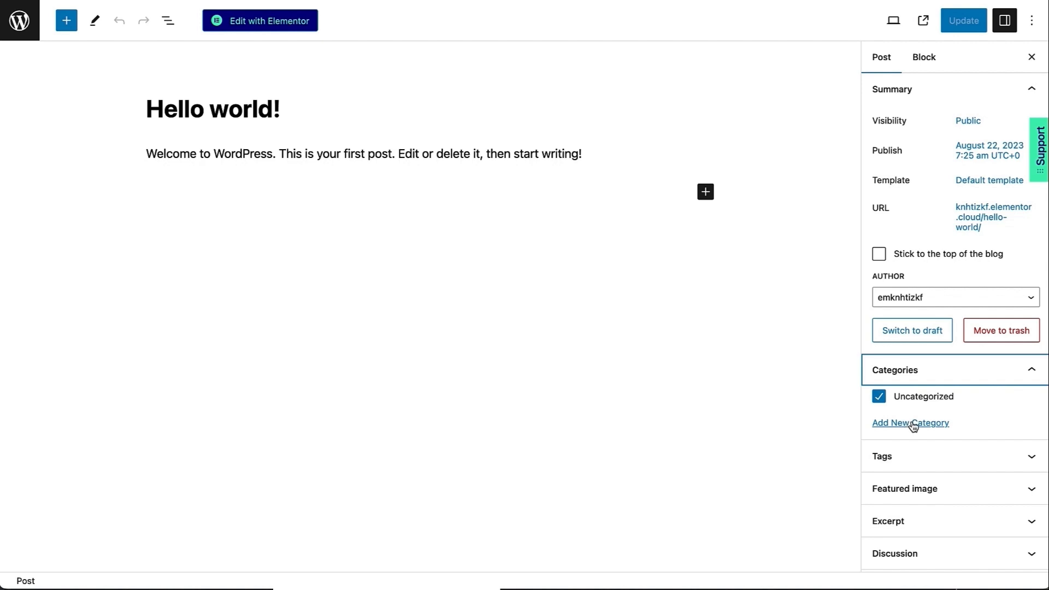
left_click(908, 454)
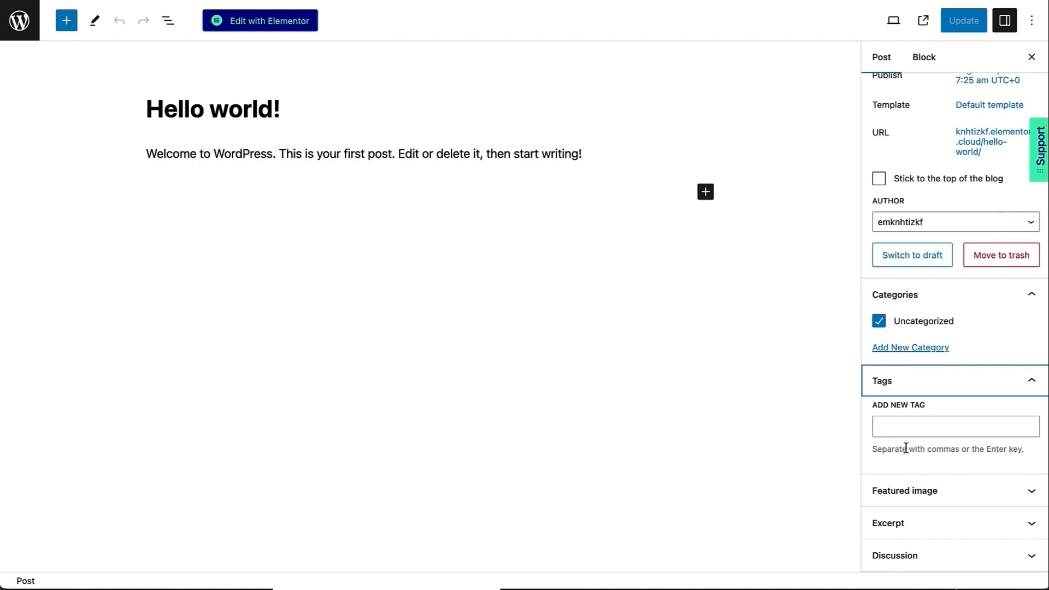
left_click(903, 491)
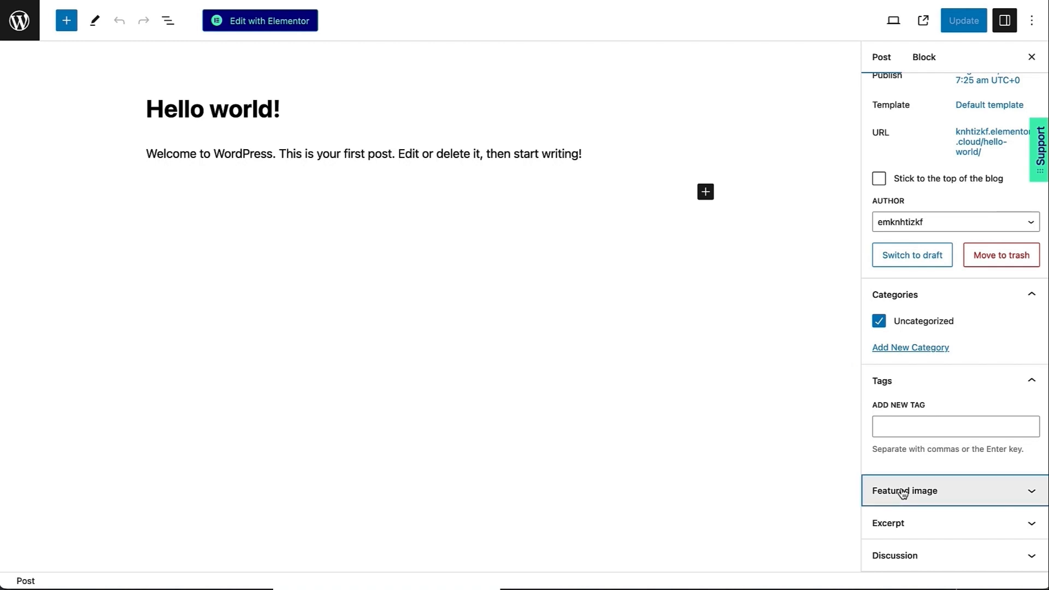
scroll(904, 491, "down", 3)
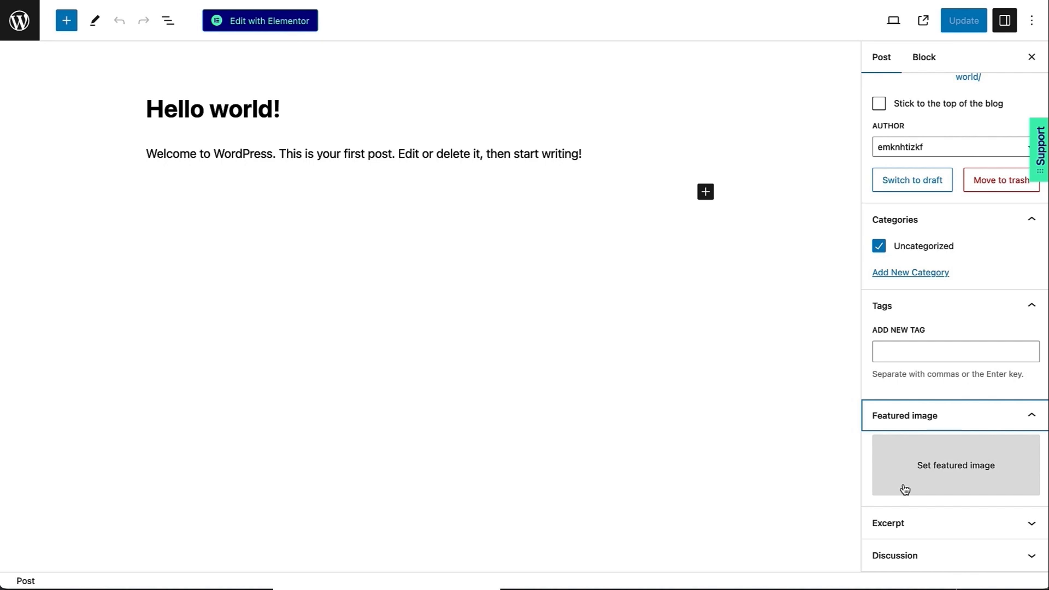
left_click(905, 489)
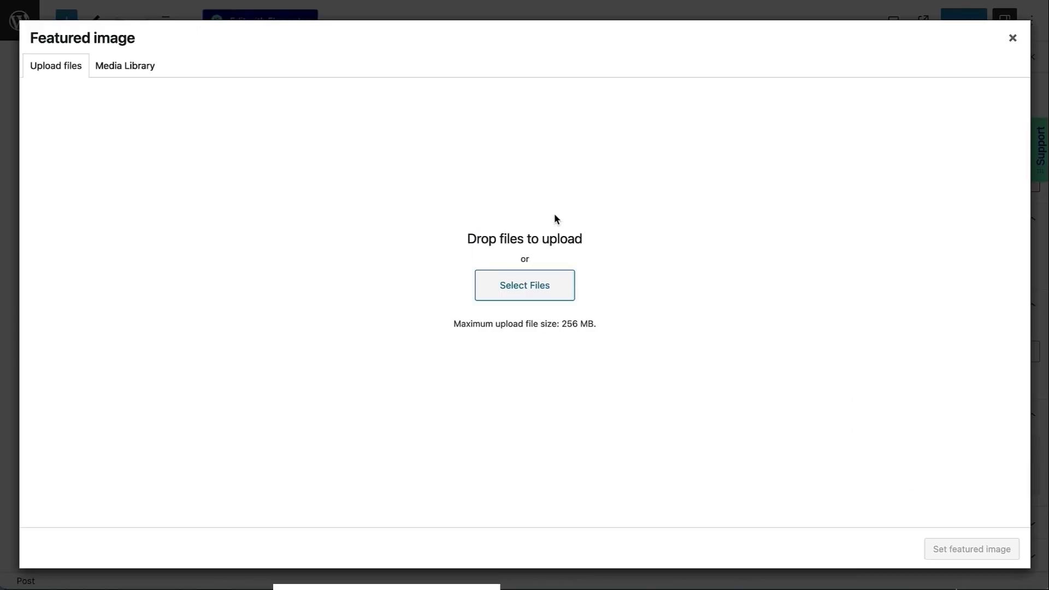
left_click(130, 68)
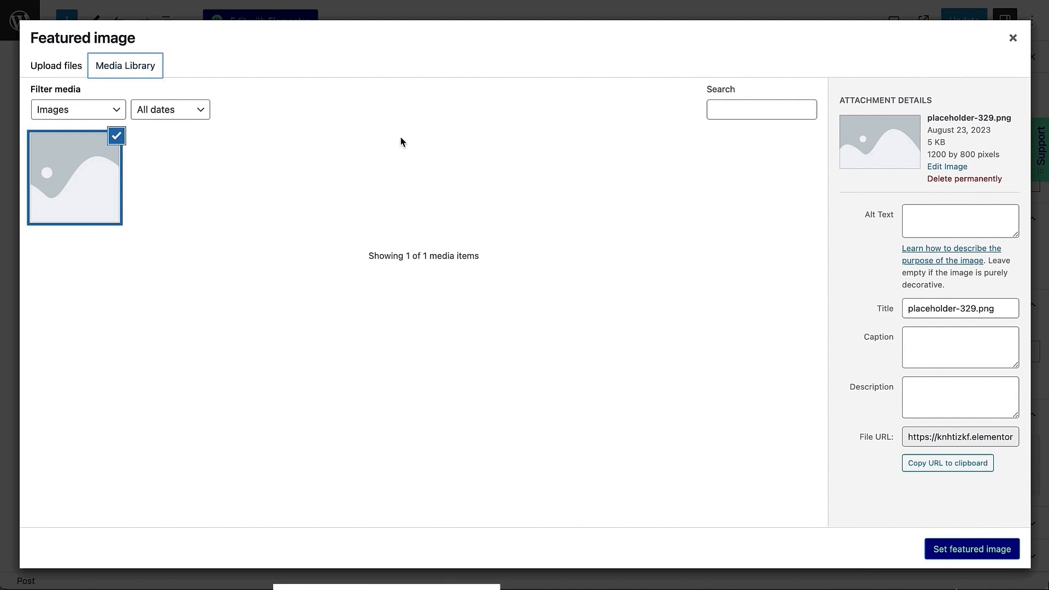
left_click(950, 547)
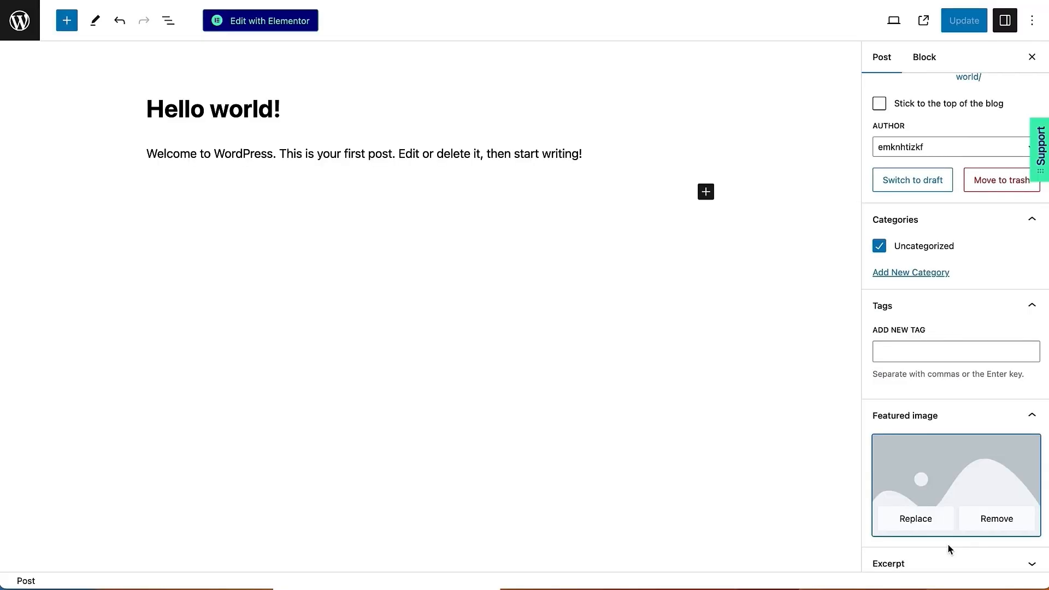
Step: Review the post's Excerpt and Discussion settings and return to the list of all posts
scroll(948, 527, "down", 1)
left_click(948, 524)
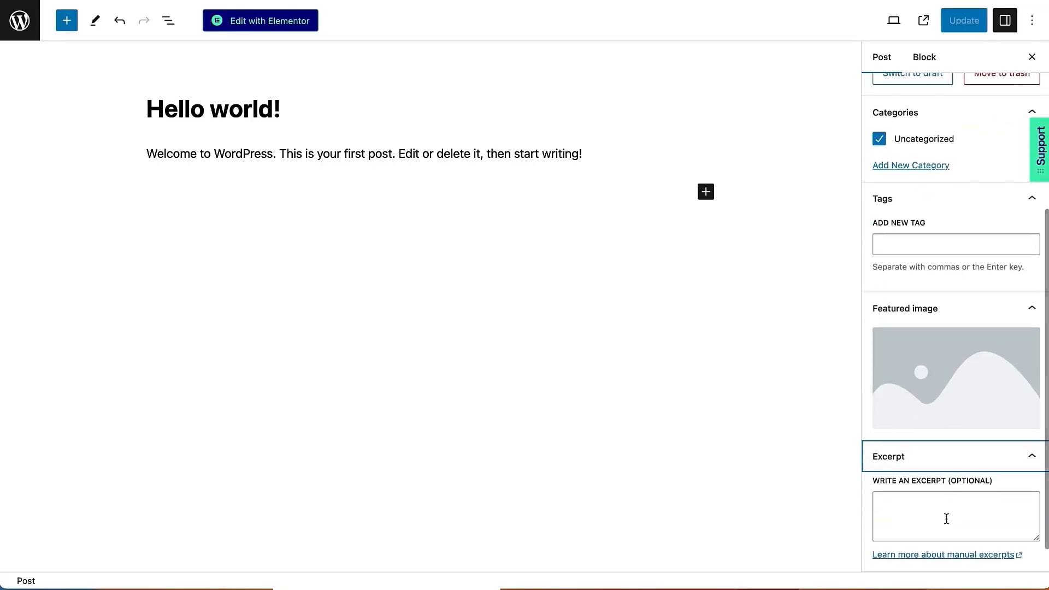
left_click(947, 519)
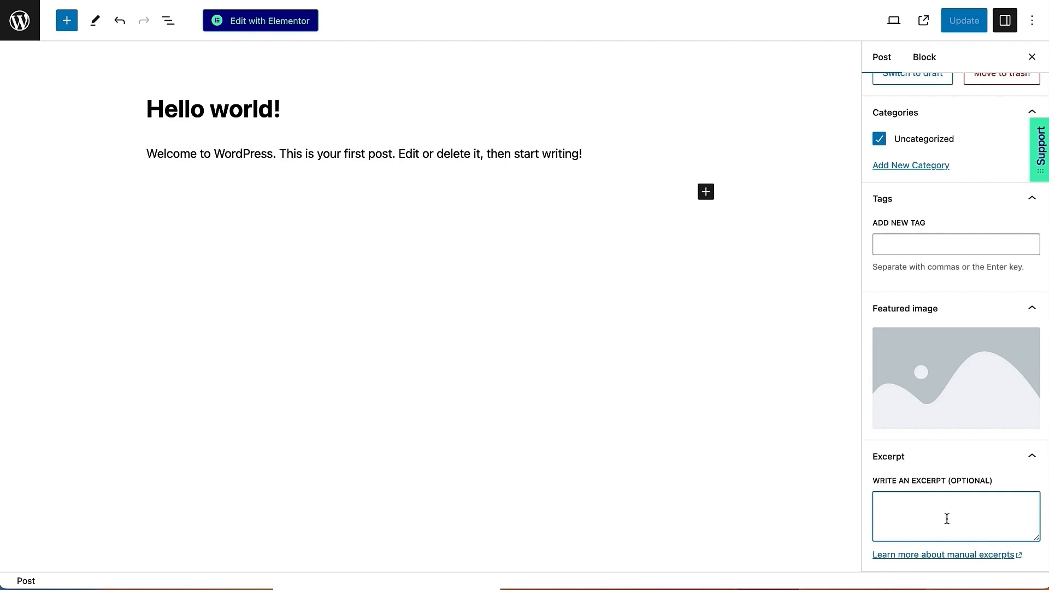
scroll(947, 519, "down", 1)
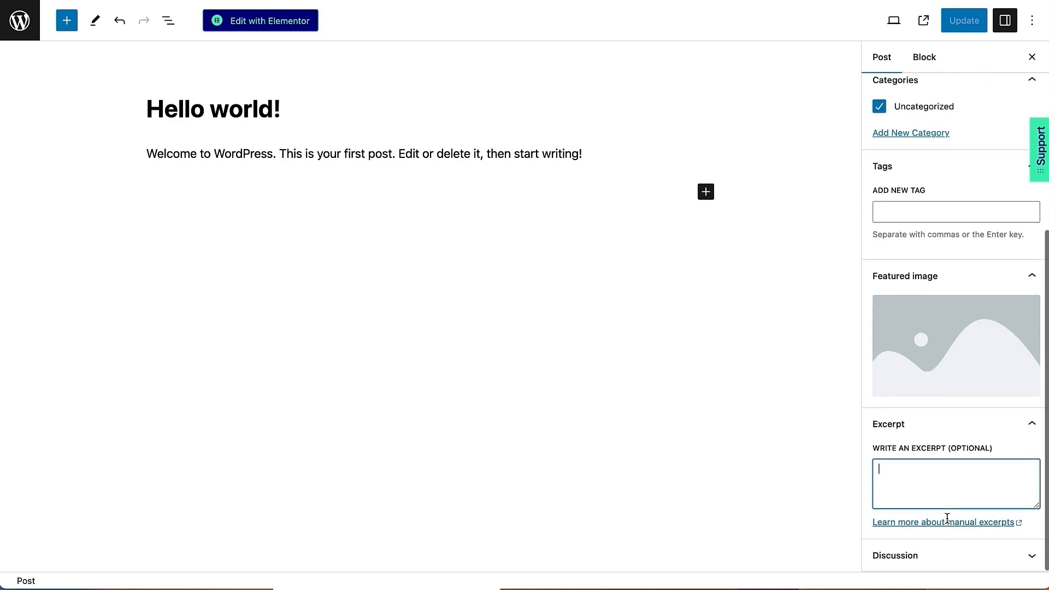
left_click(930, 563)
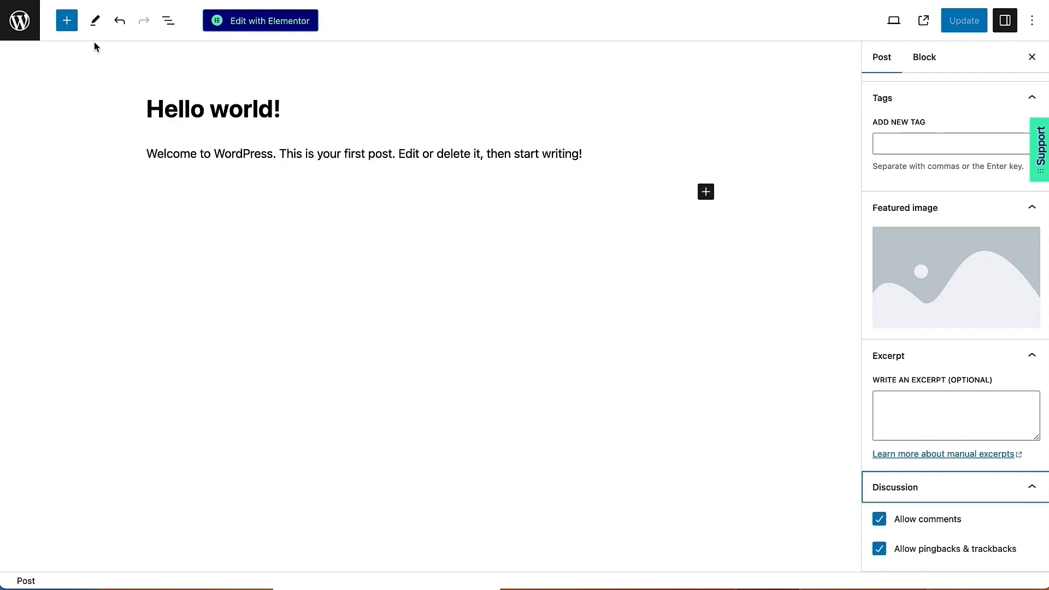
left_click(32, 23)
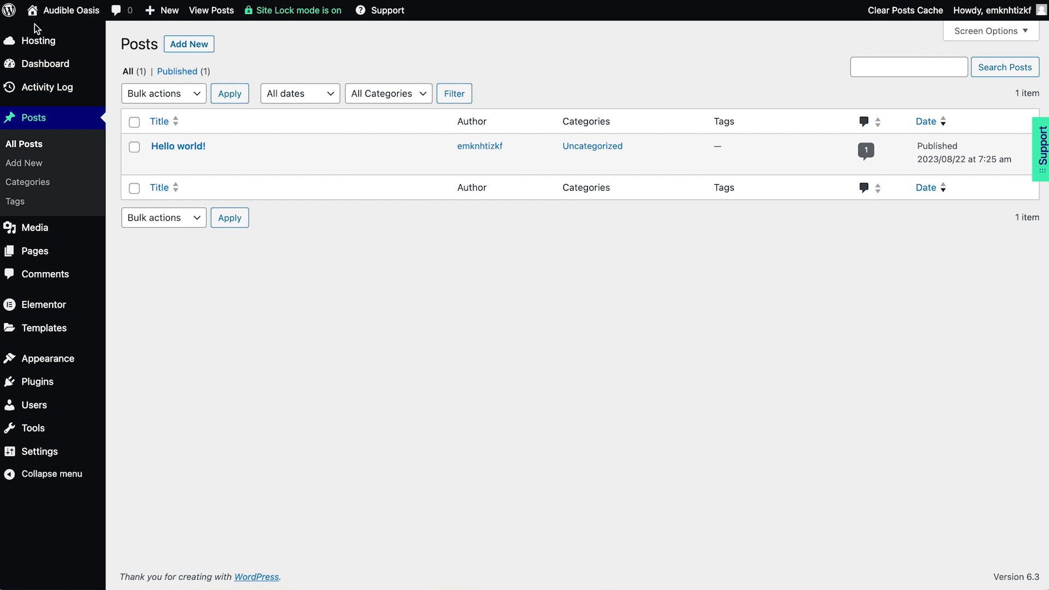
Step: Upload soundtrap-n30_i7mx62o-unsplash.jpg from the PodCast Assets folder to the Media Library
left_click(53, 230)
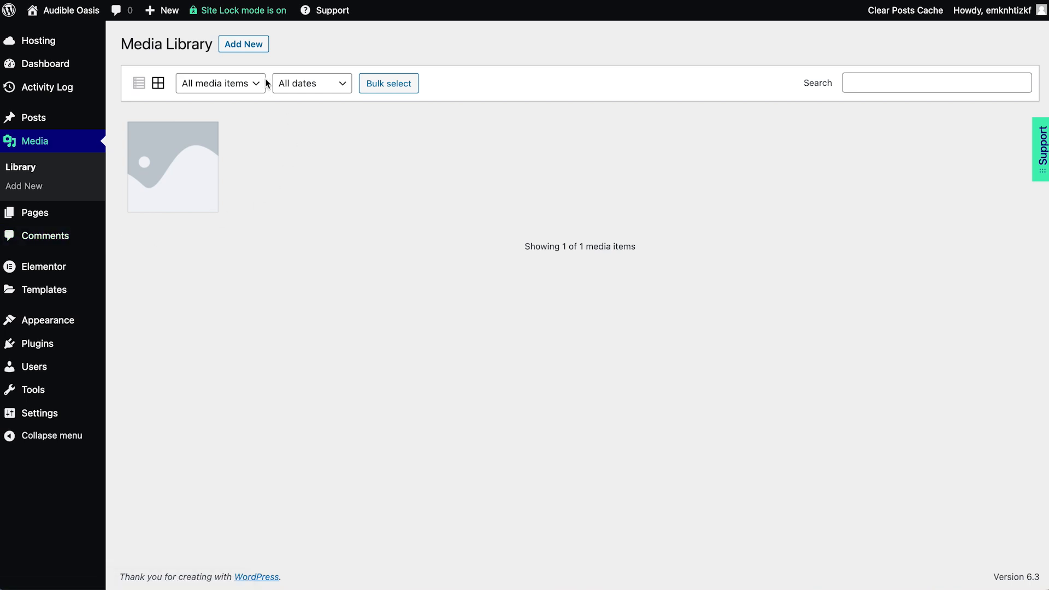
left_click(254, 54)
left_click(697, 355)
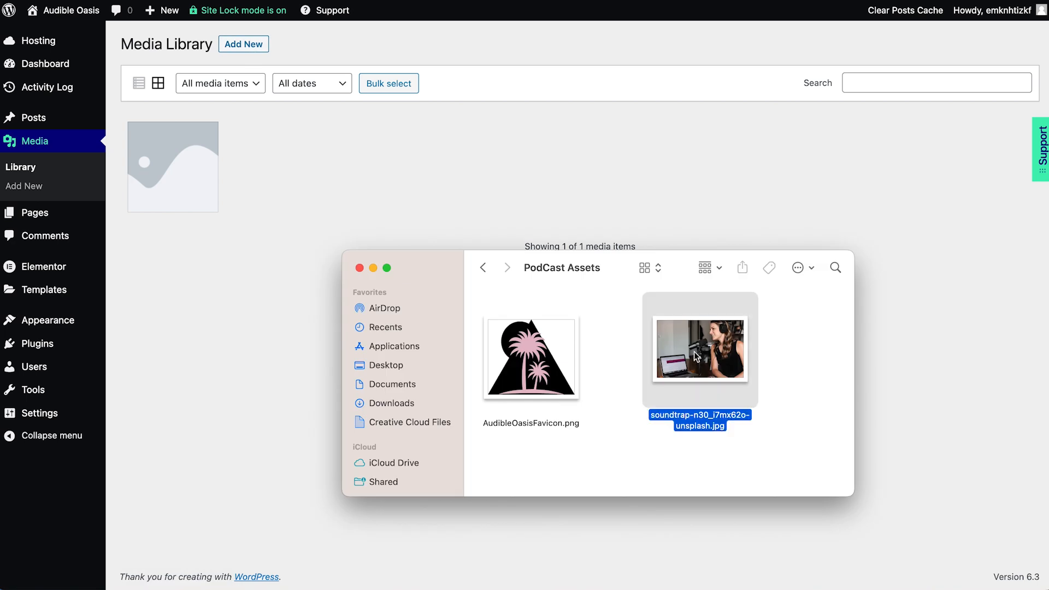
left_click_drag(697, 355, 424, 195)
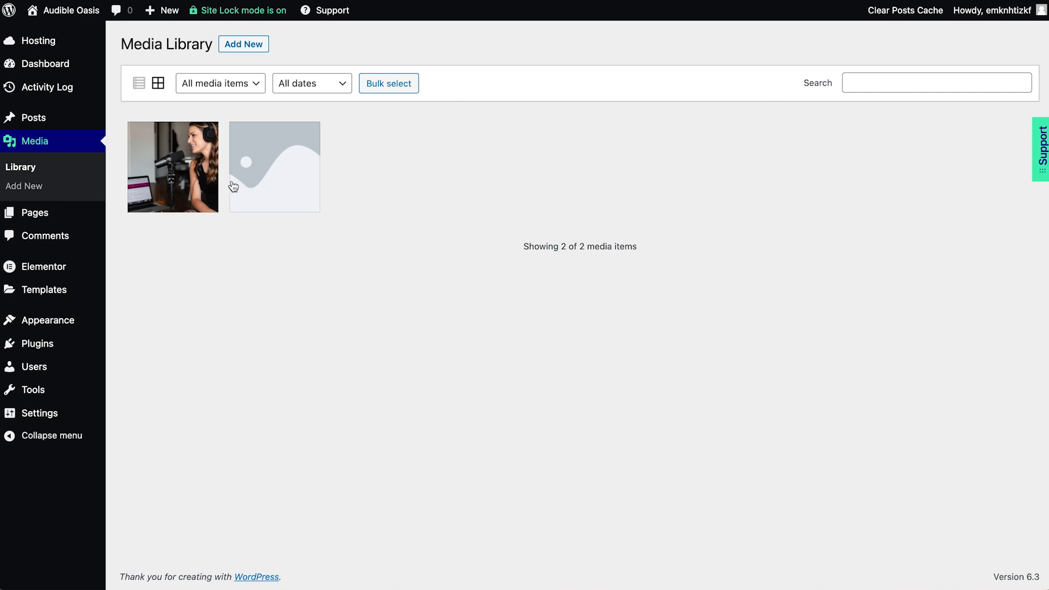
Step: Give the uploaded podcaster photo the alternative text "Image of female podcaster."
left_click(201, 186)
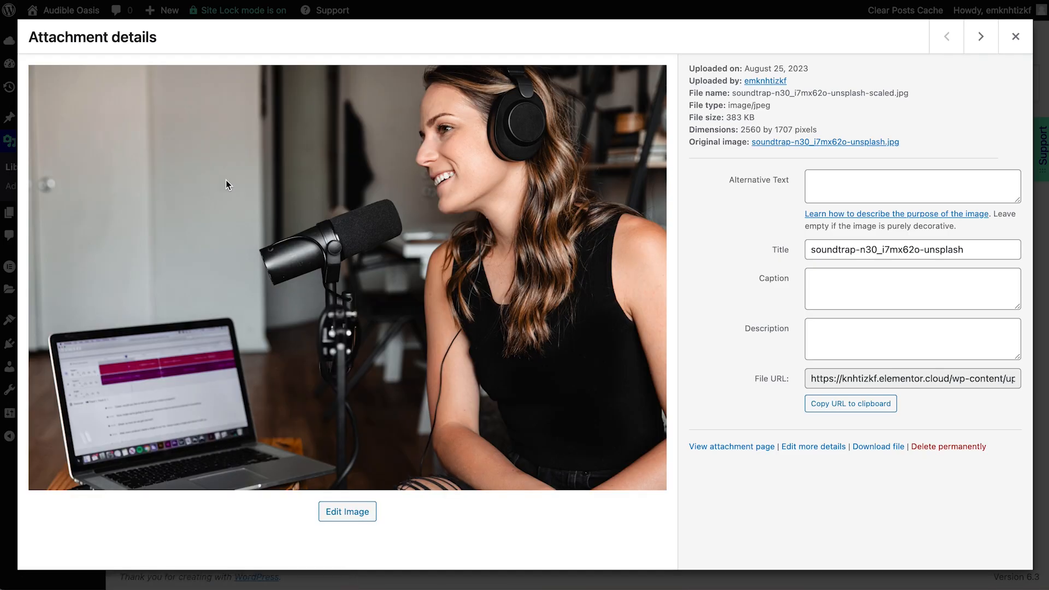
left_click(848, 192)
type("Image ")
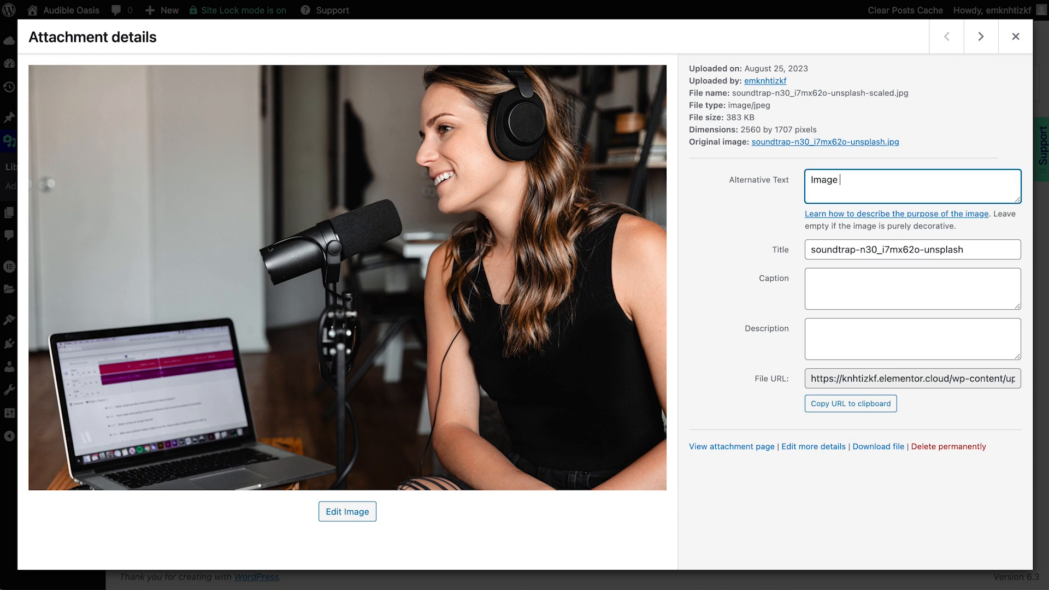
type("of female podcaster.")
Step: Copy the alternative text into the photo's Caption and Description, and close the attachment details
key("super+a")
key("super+c")
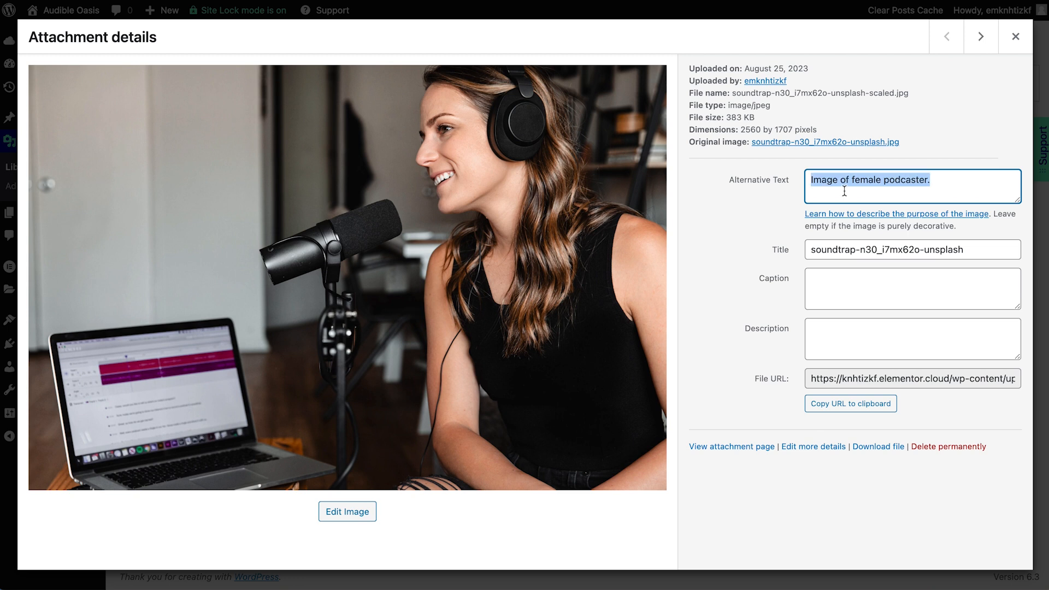
left_click(834, 280)
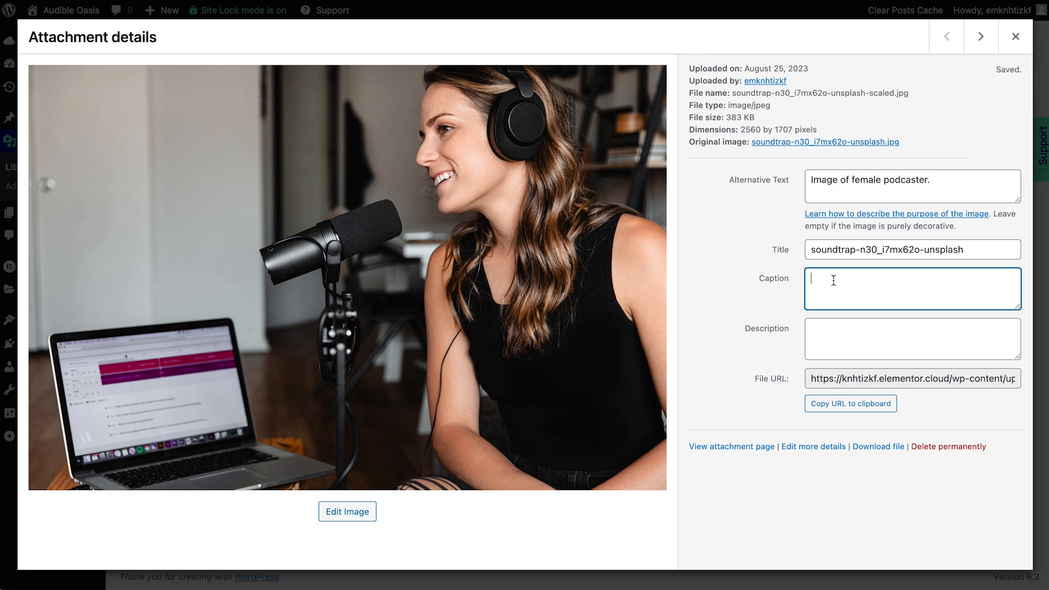
key("super+v")
left_click(829, 338)
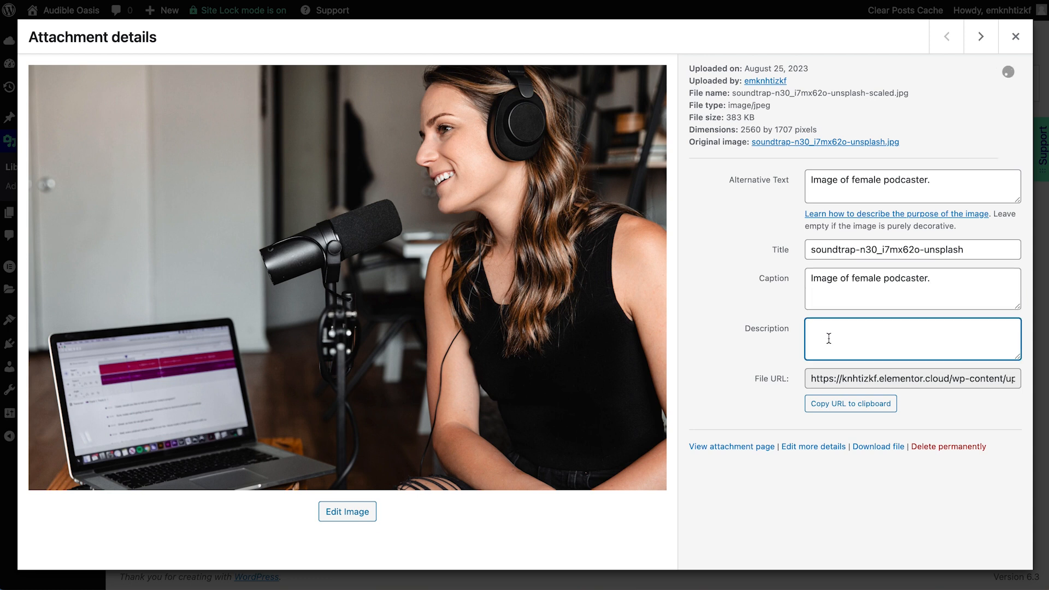
key("super+v")
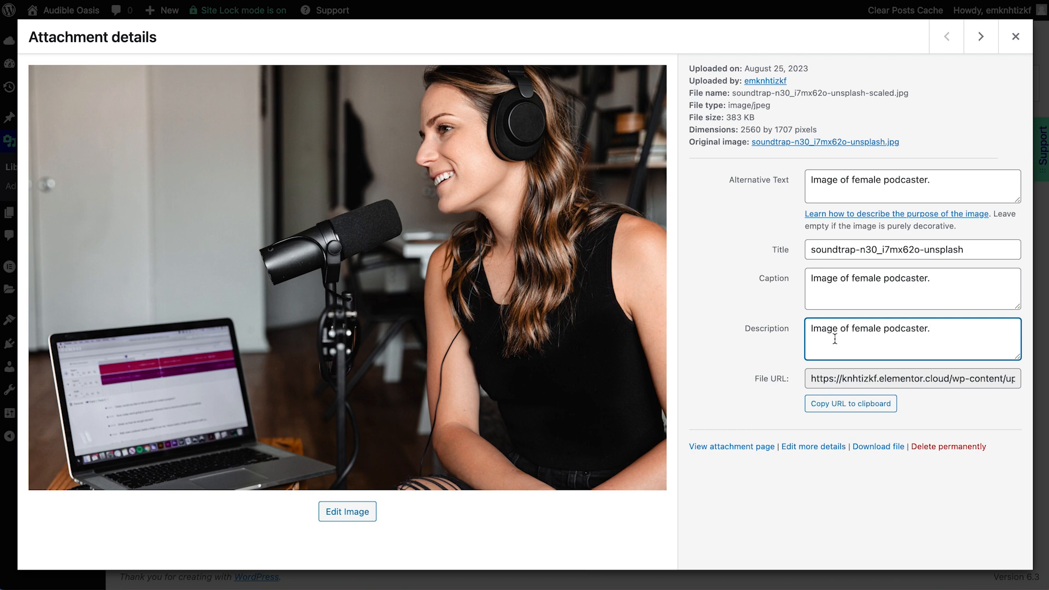
left_click(1017, 40)
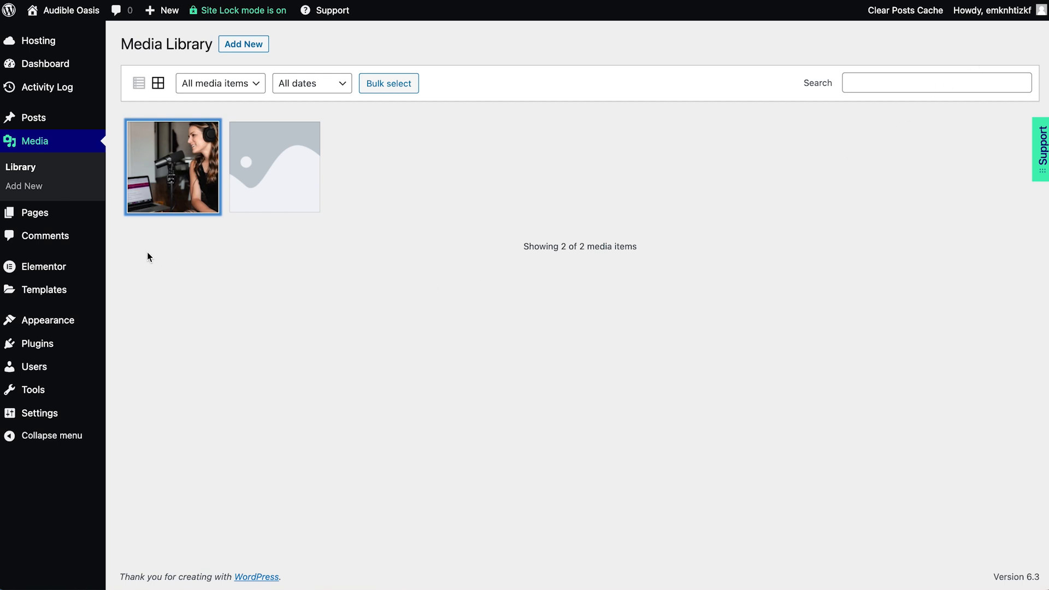
Step: Go to the list of all pages and create a new page named Sandbox
mouse_move(82, 218)
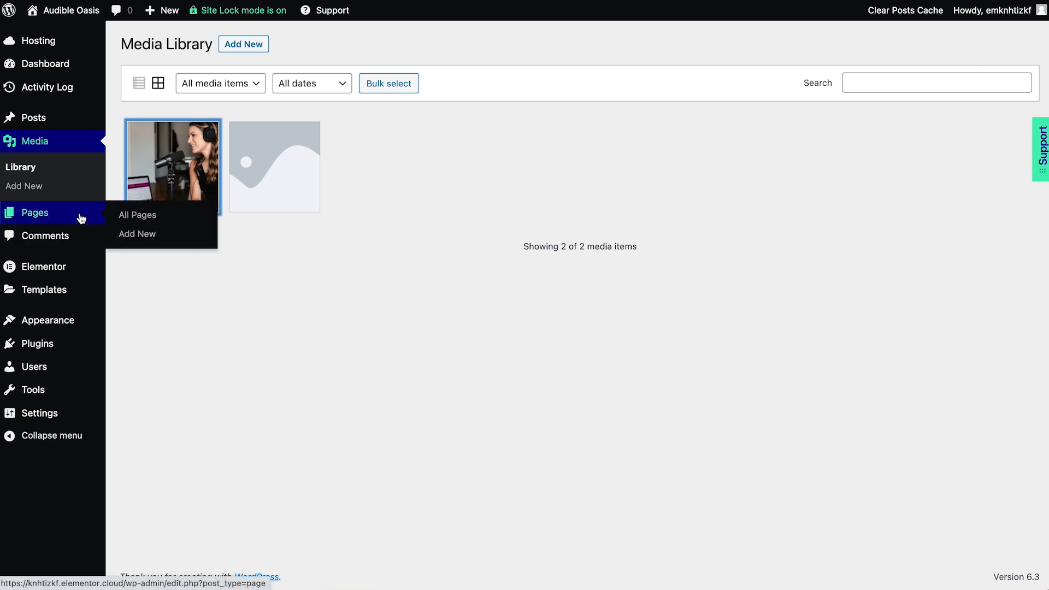
left_click(134, 216)
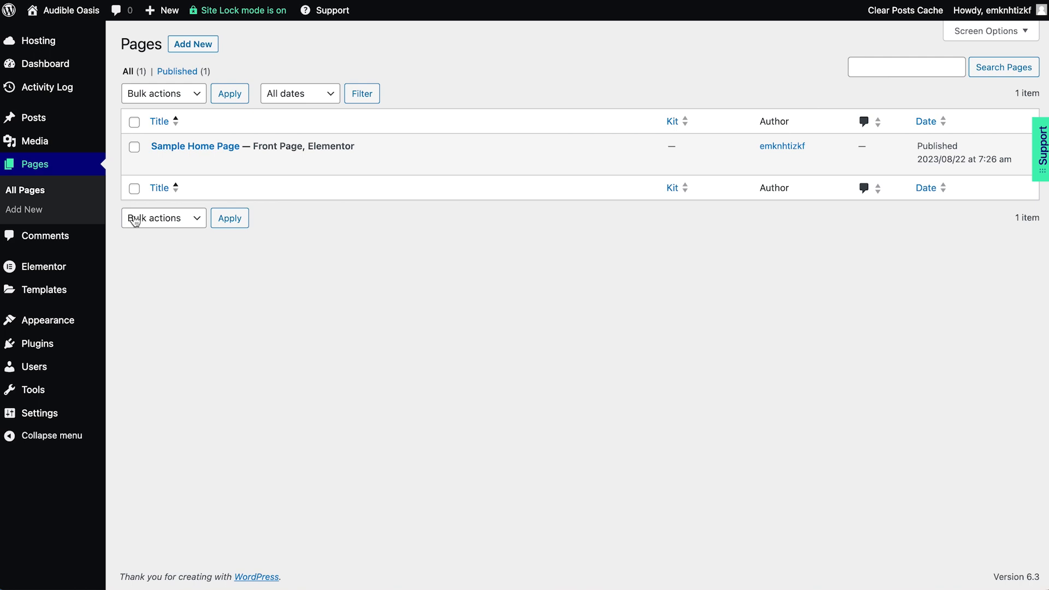
mouse_move(179, 166)
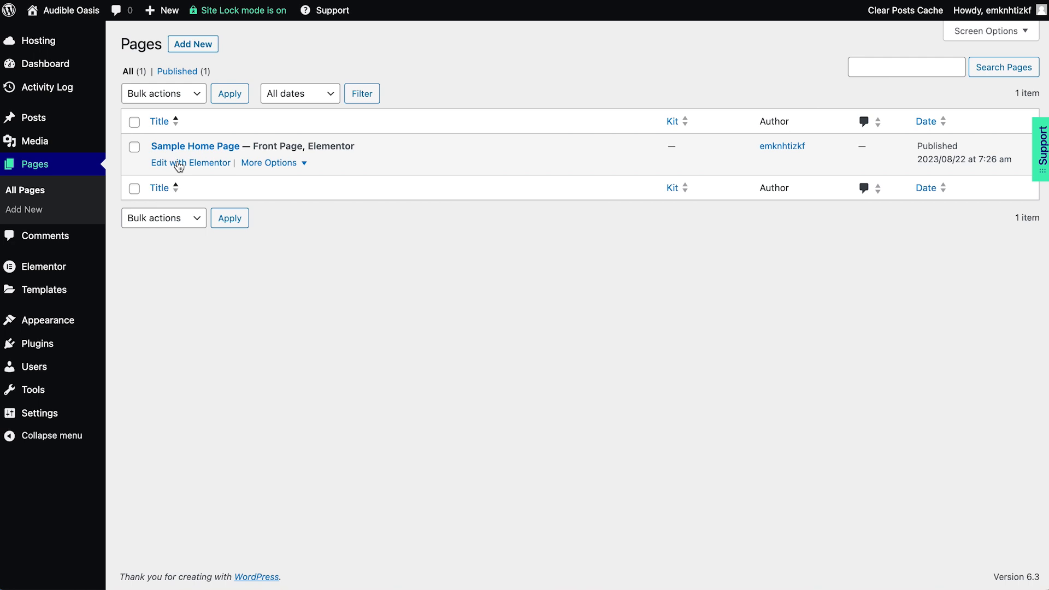
left_click(193, 46)
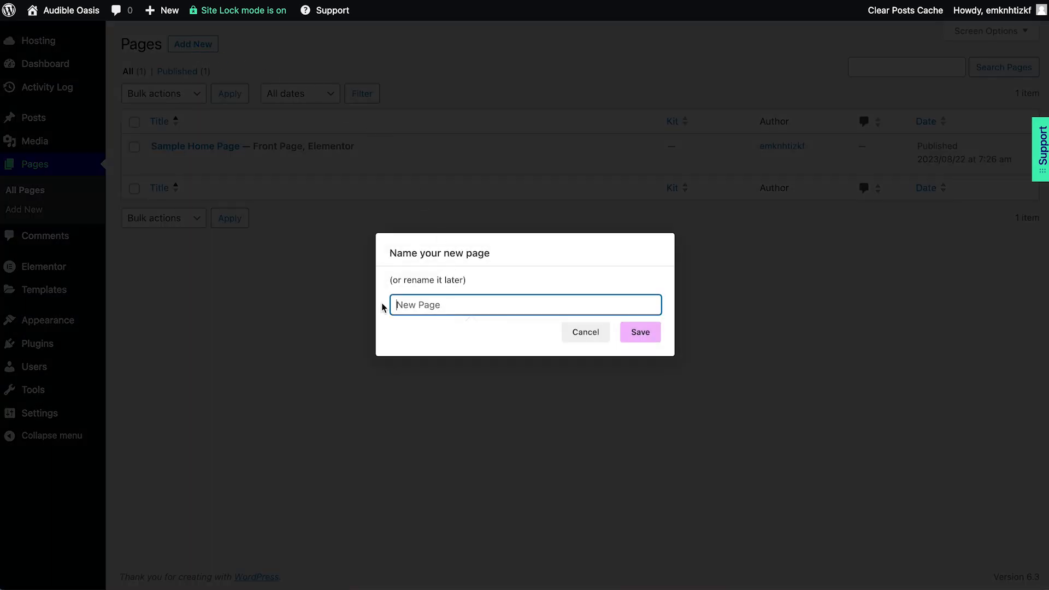
type("Sandbox")
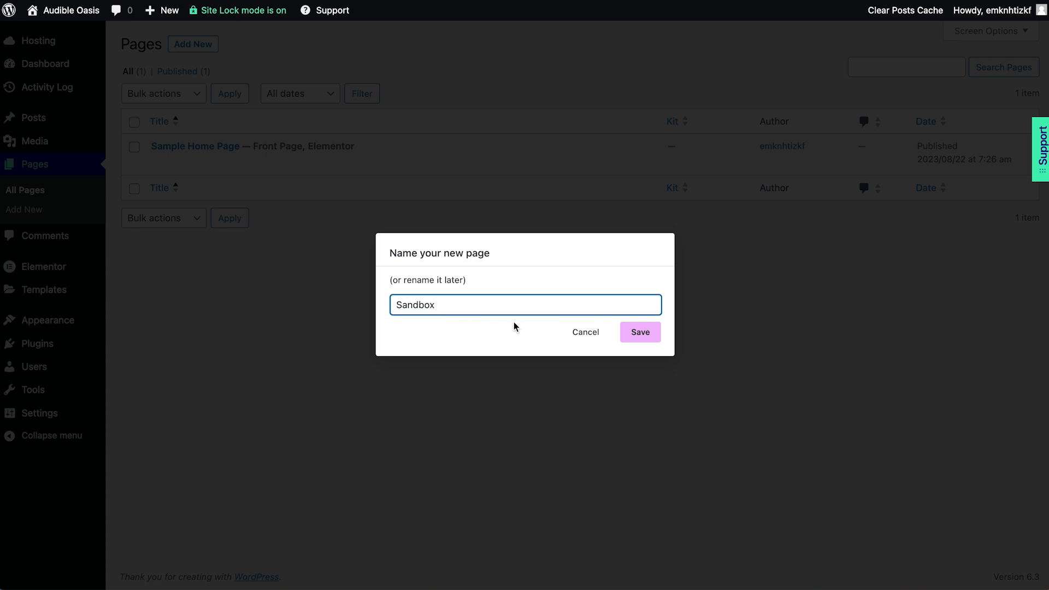
left_click(633, 331)
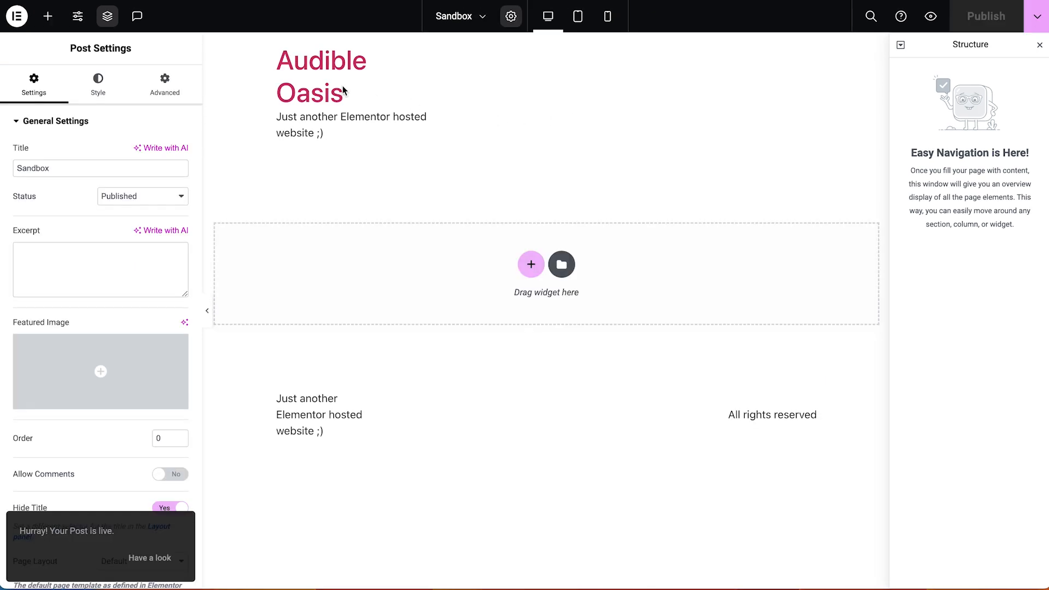
Step: Exit the Elementor editor and return to the WordPress list of pages
left_click(17, 17)
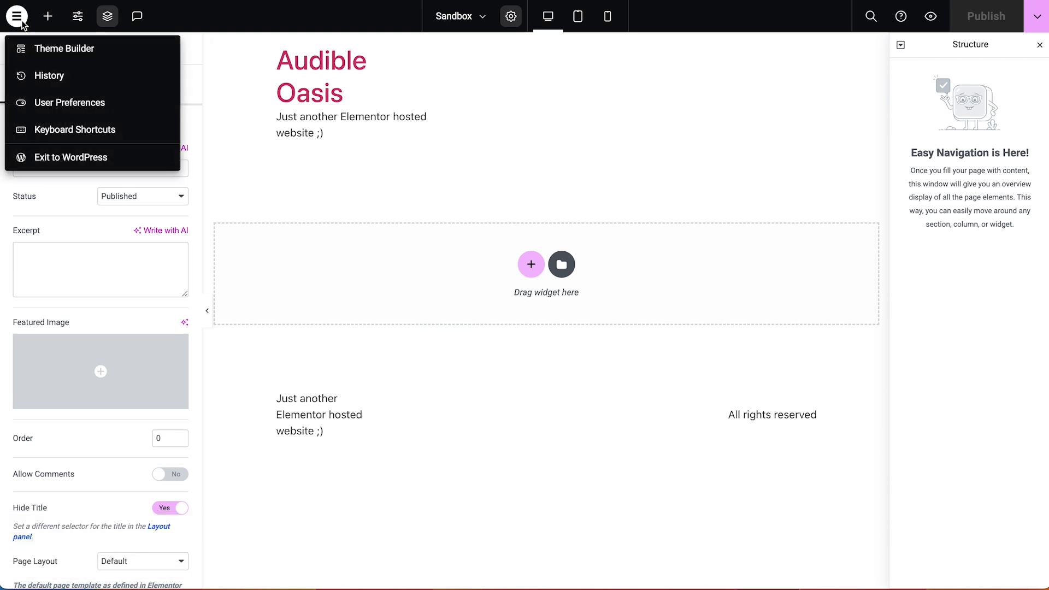
left_click(40, 158)
left_click(18, 34)
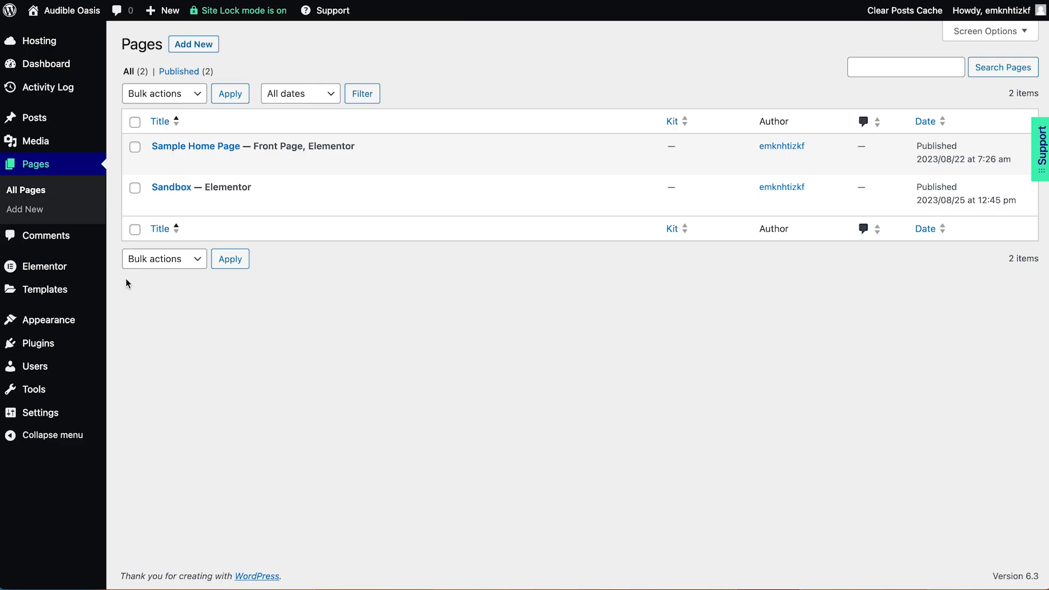
Step: Look at the site's comments and Elementor's general settings, including Usage Data Sharing
left_click(70, 237)
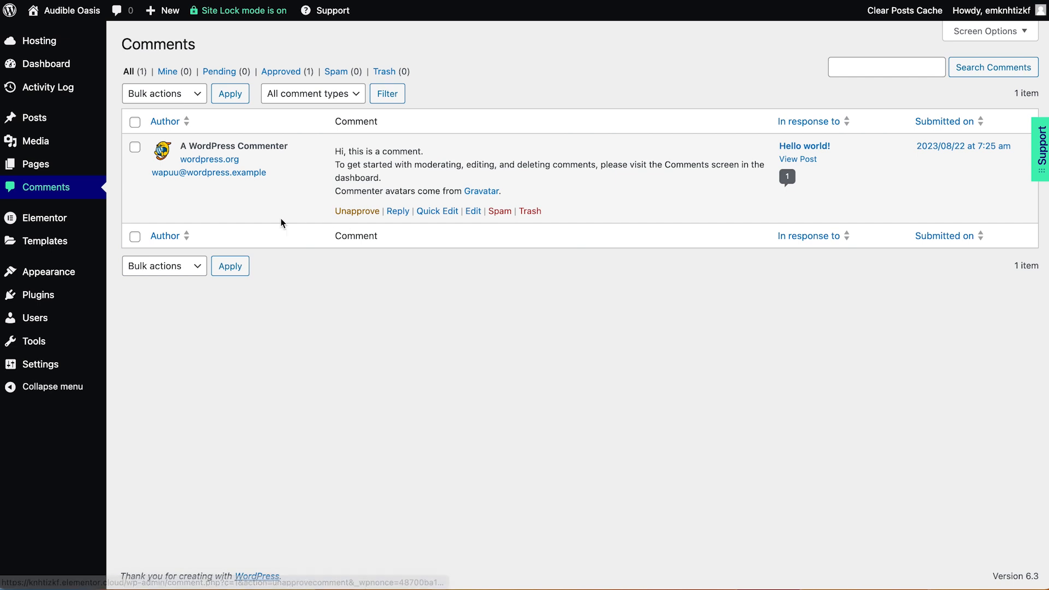
mouse_move(87, 223)
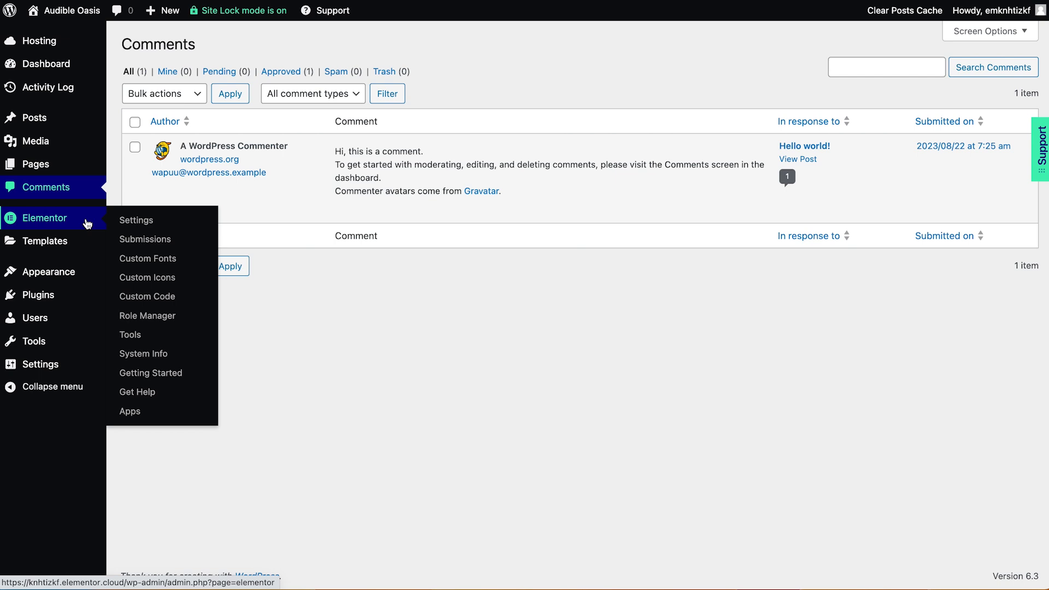
left_click(120, 221)
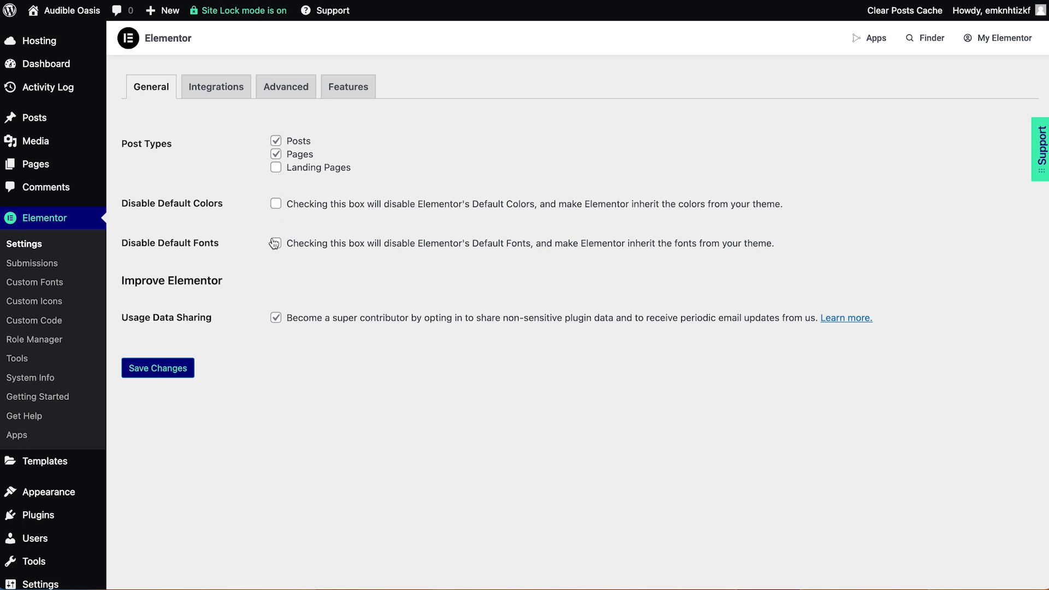
left_click(277, 318)
Step: Review the services available in Elementor's Integrations settings, from Google Maps to Stripe
left_click(218, 93)
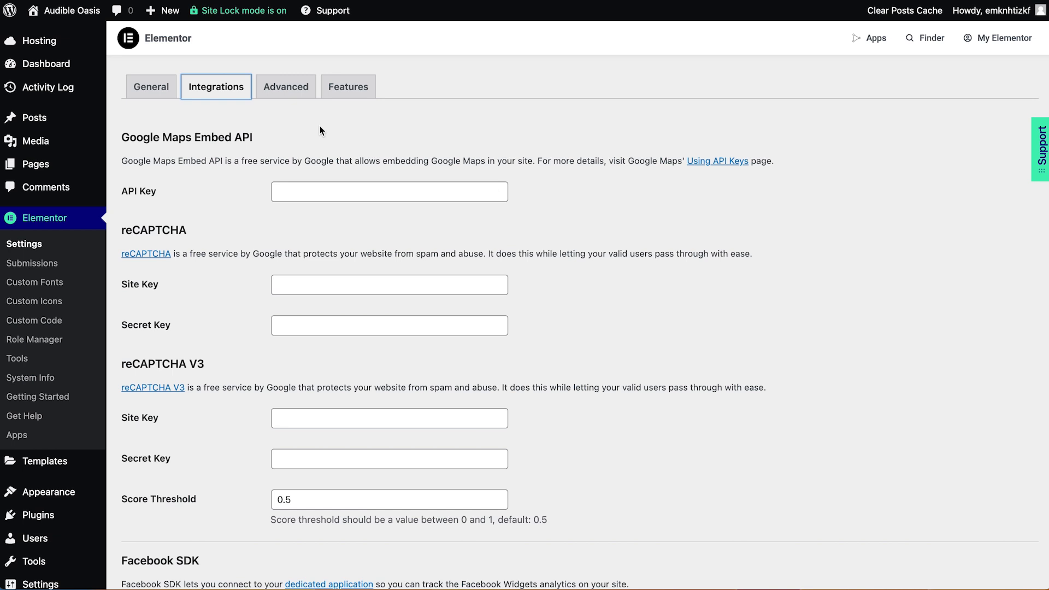
scroll(321, 130, "down", 8)
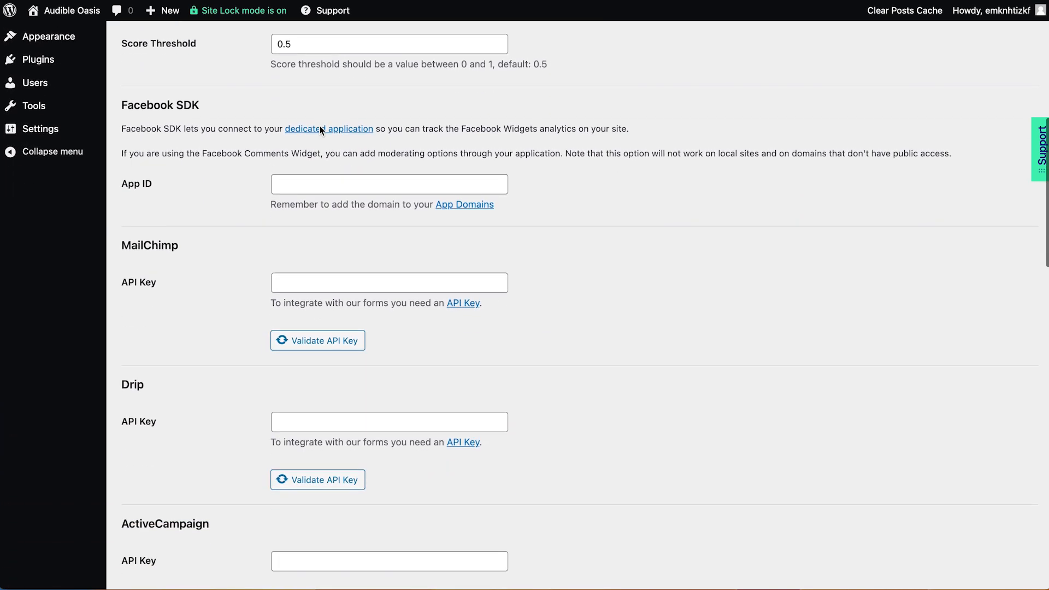
scroll(321, 131, "down", 11)
scroll(320, 127, "down", 11)
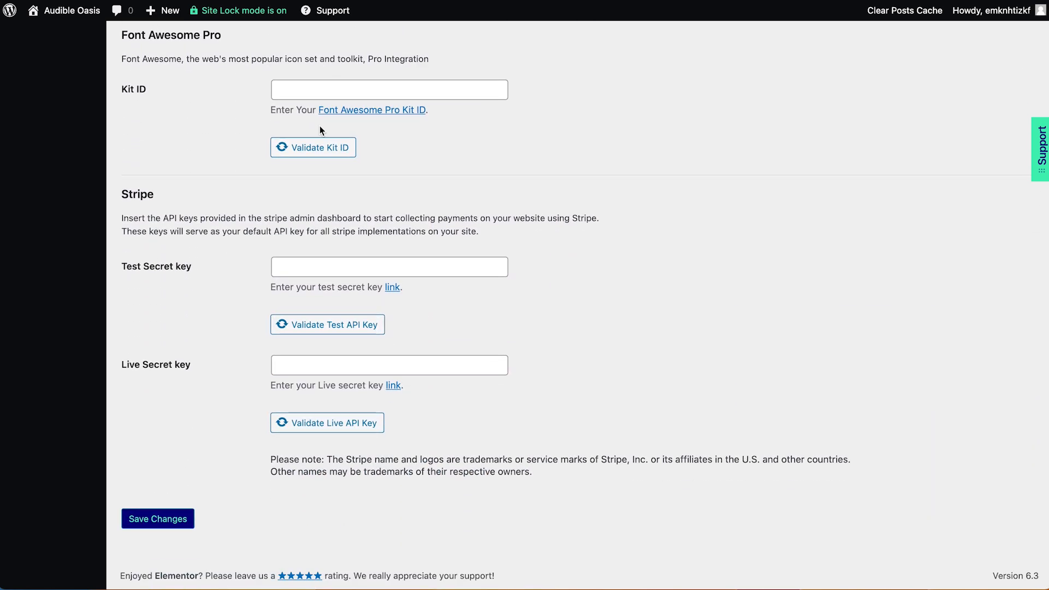
scroll(319, 130, "up", 20)
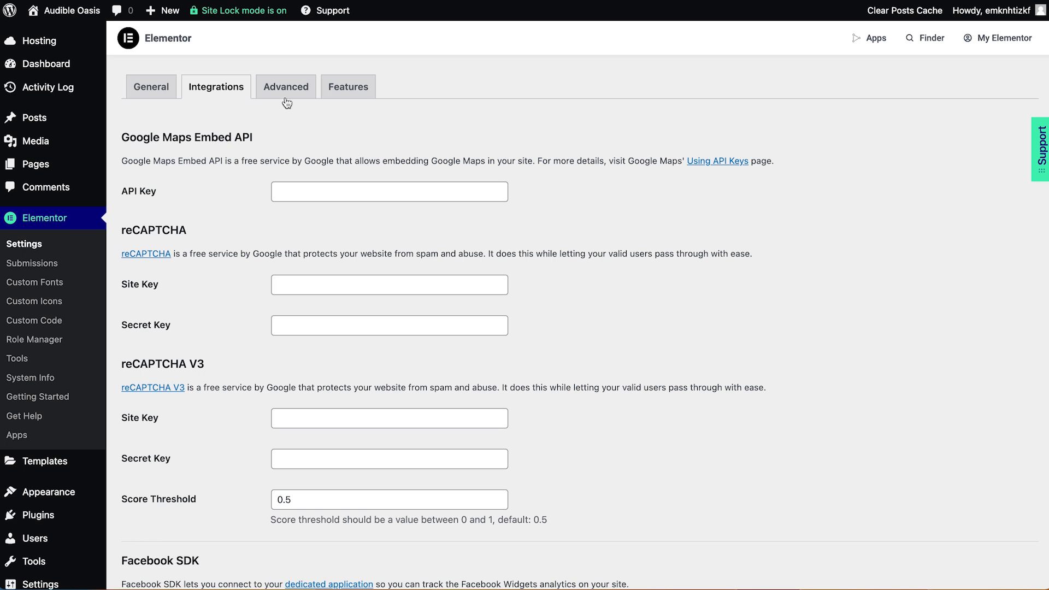
Step: Enable unfiltered file uploads in Elementor's Advanced settings and save the changes
left_click(285, 98)
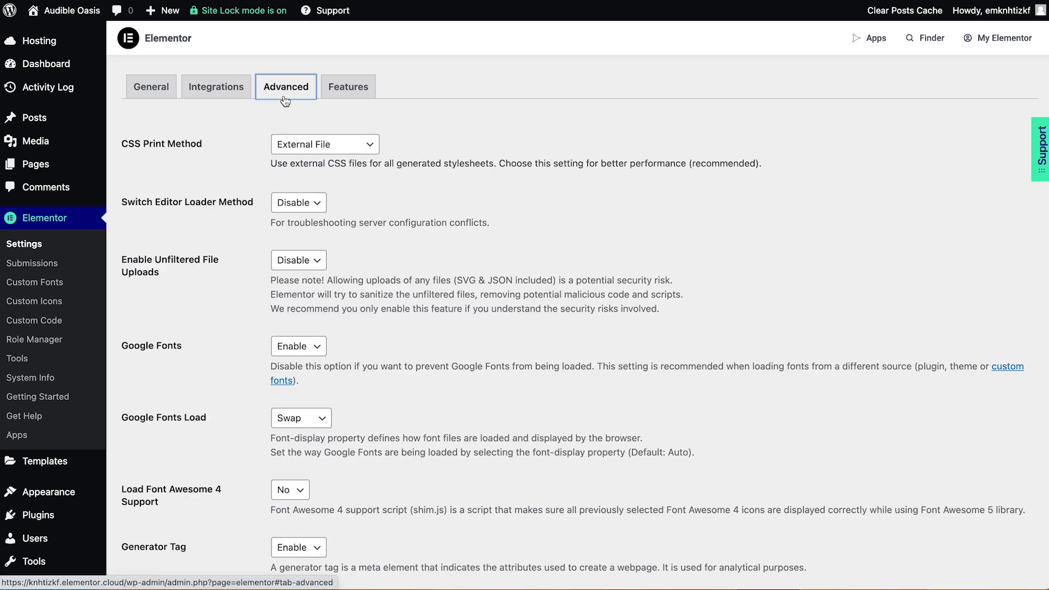
scroll(200, 271, "down", 3)
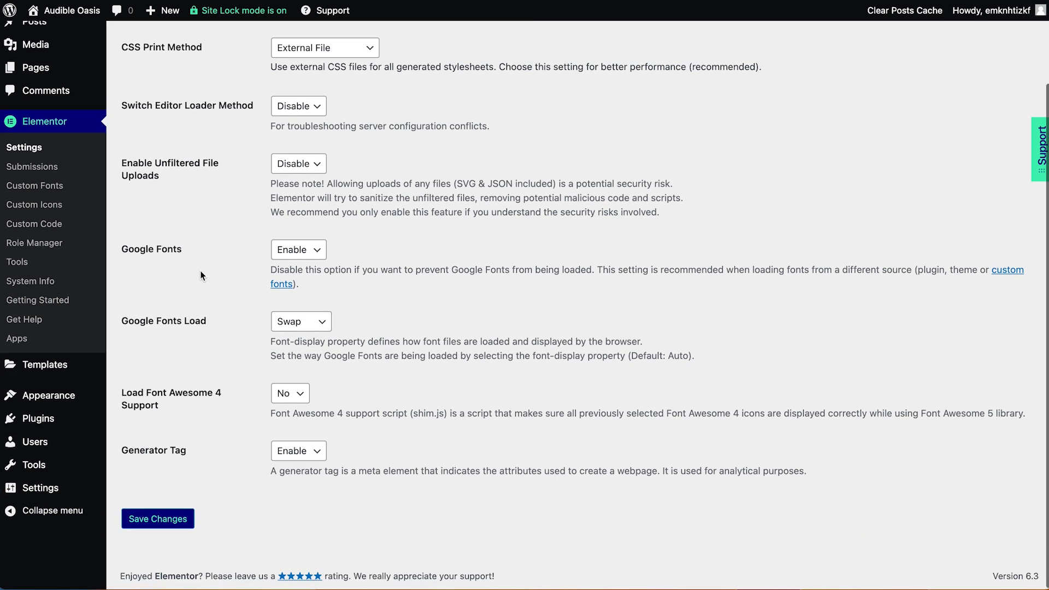
left_click(290, 171)
left_click(291, 181)
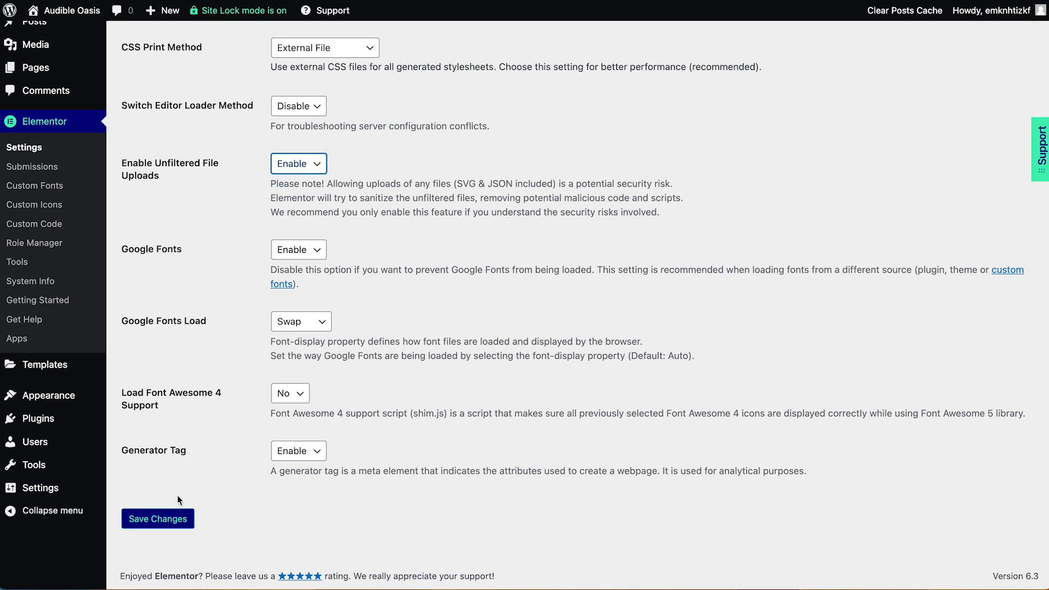
left_click(173, 519)
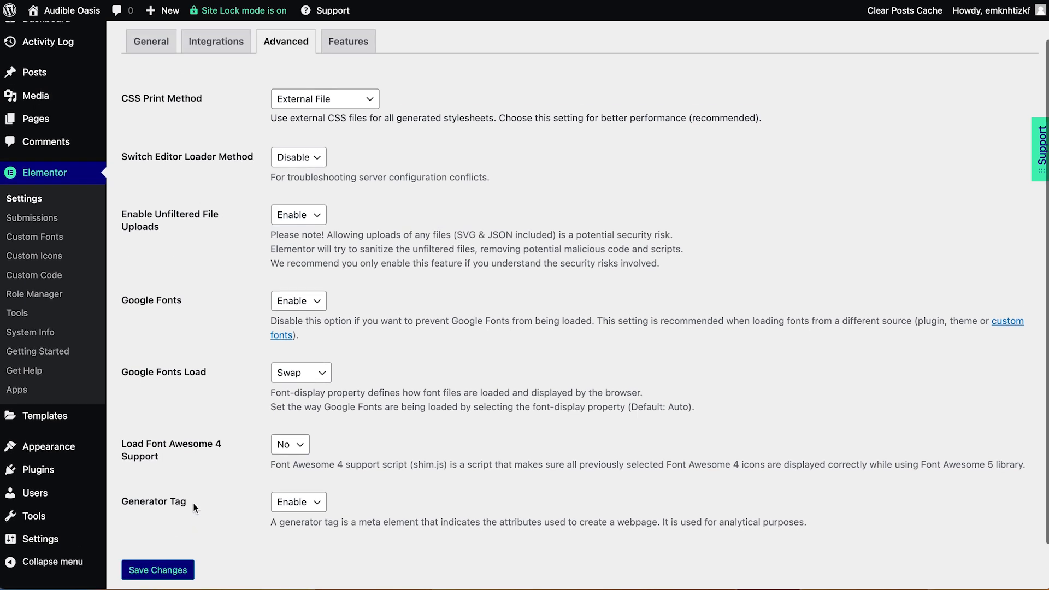
scroll(195, 478, "up", 2)
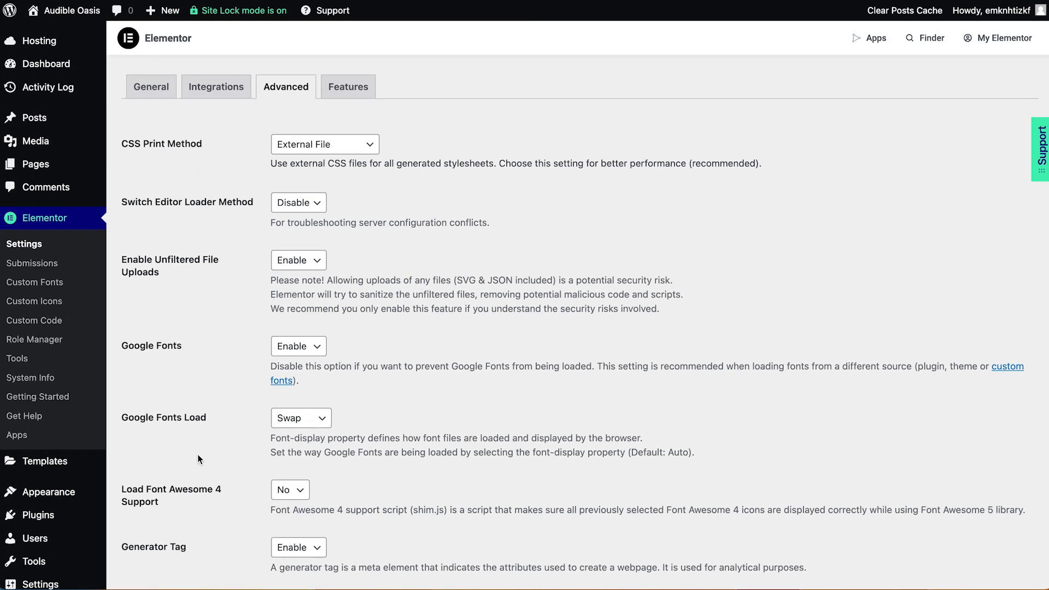
Step: Review the ongoing experiments in Elementor's Features settings, such as Flexbox Container, Grid Container and Nested Elements
left_click(339, 93)
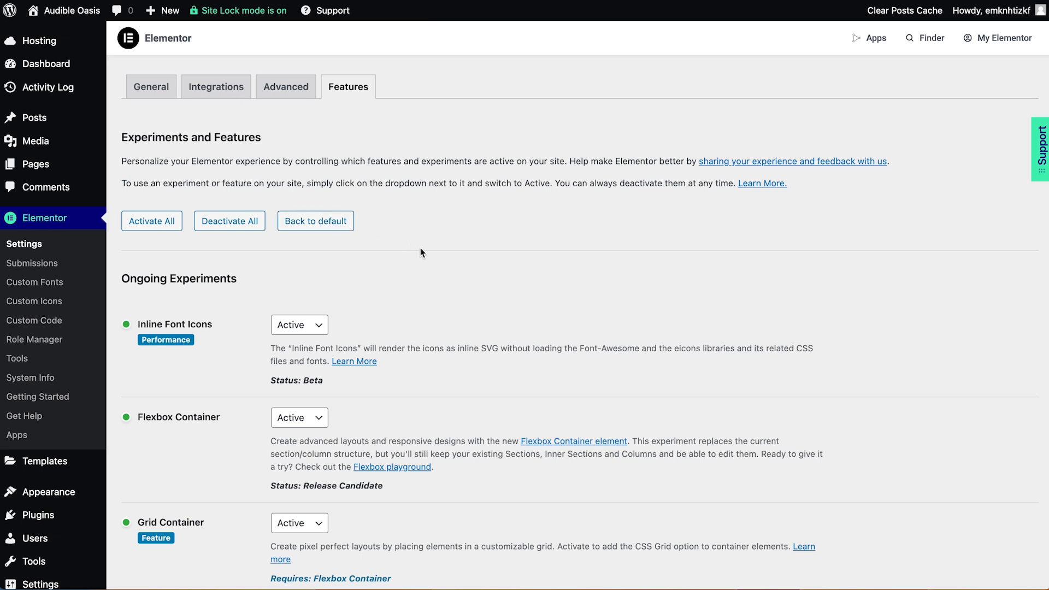
scroll(422, 252, "down", 10)
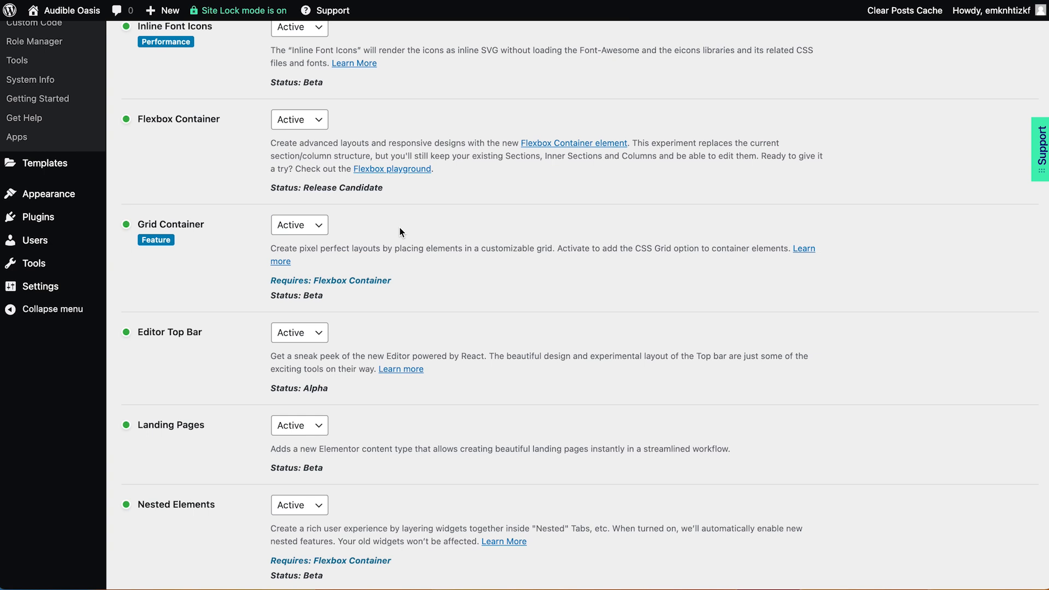
scroll(320, 490, "up", 10)
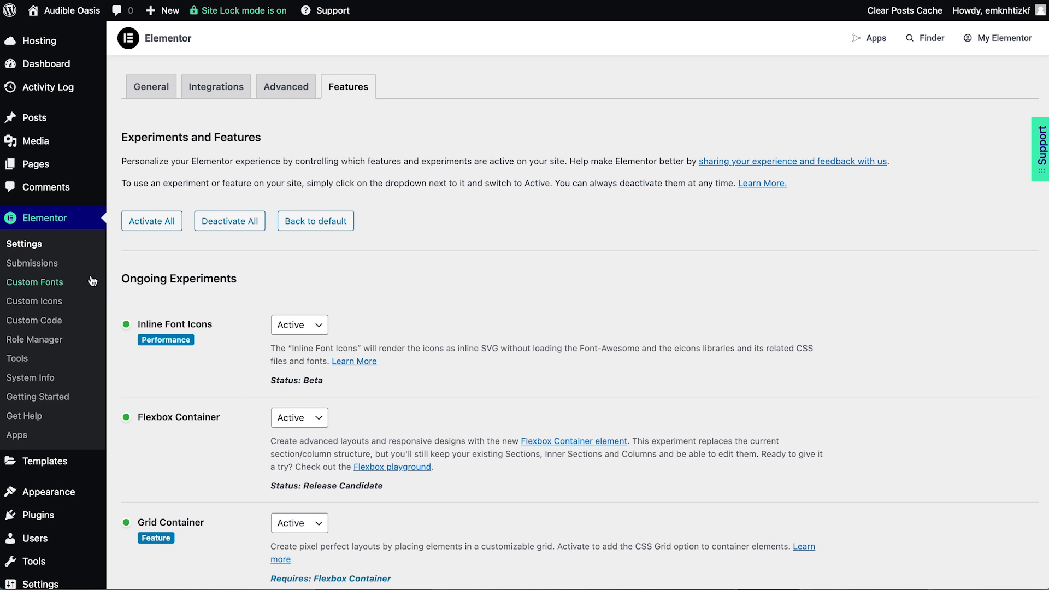
Step: Look through Elementor's Submissions, Custom Fonts, Custom Icons and Custom Code pages, and the Author role's access options in Role Manager
left_click(52, 264)
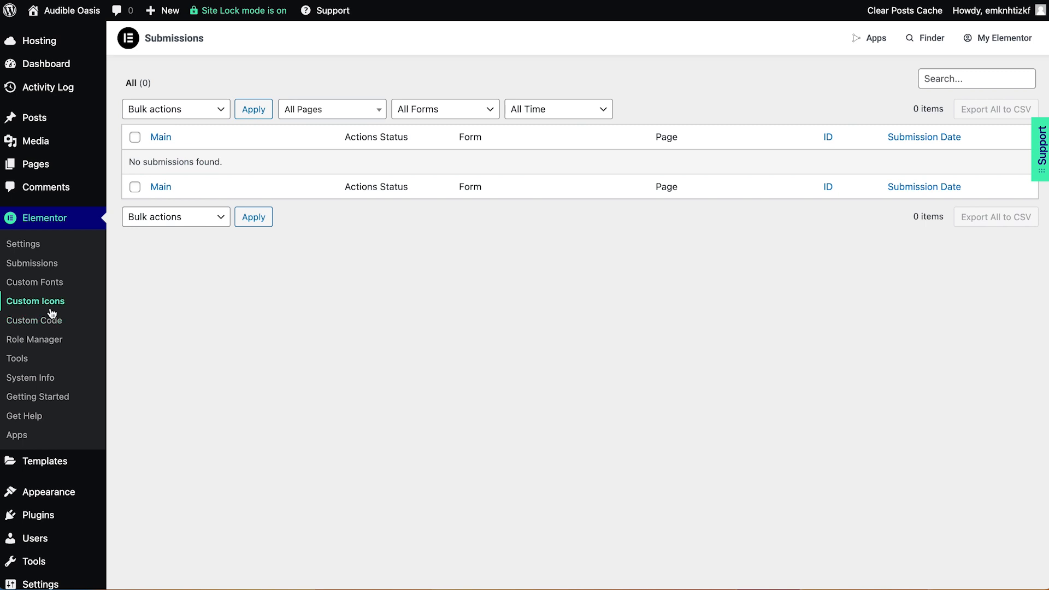
left_click(68, 282)
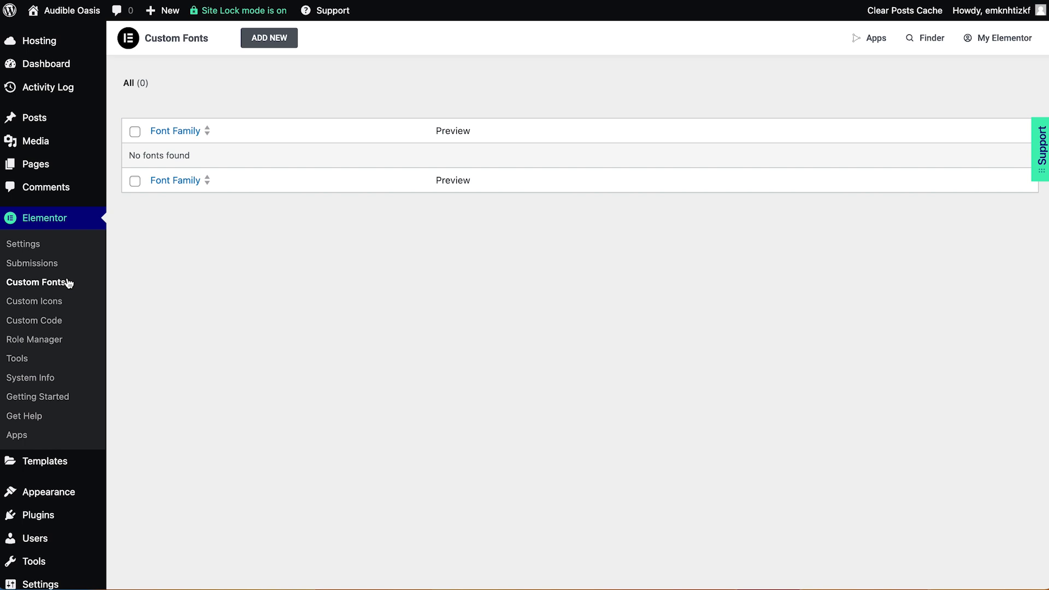
left_click(58, 302)
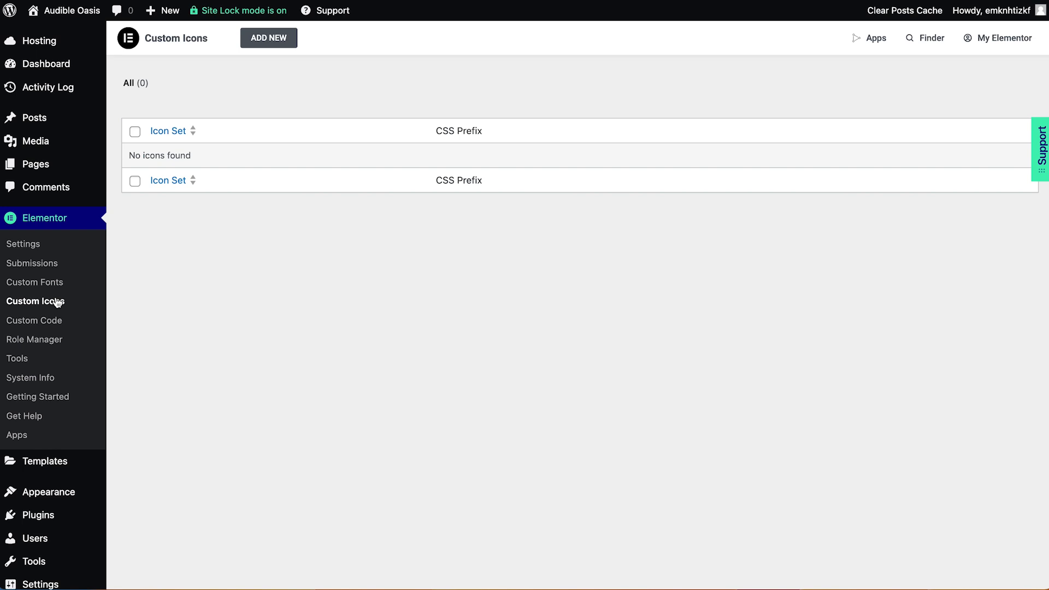
left_click(50, 318)
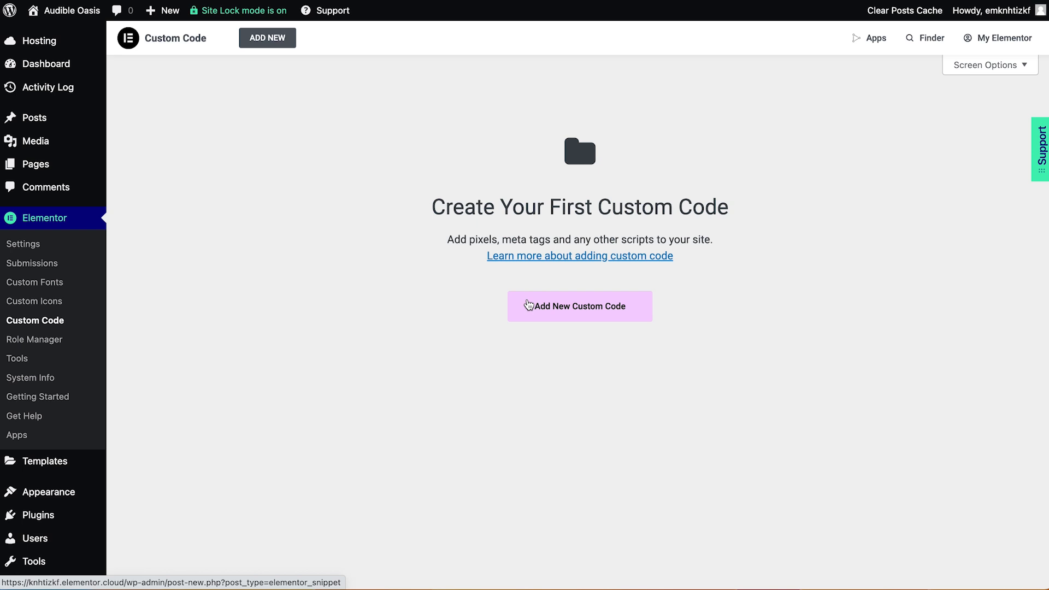
left_click(78, 340)
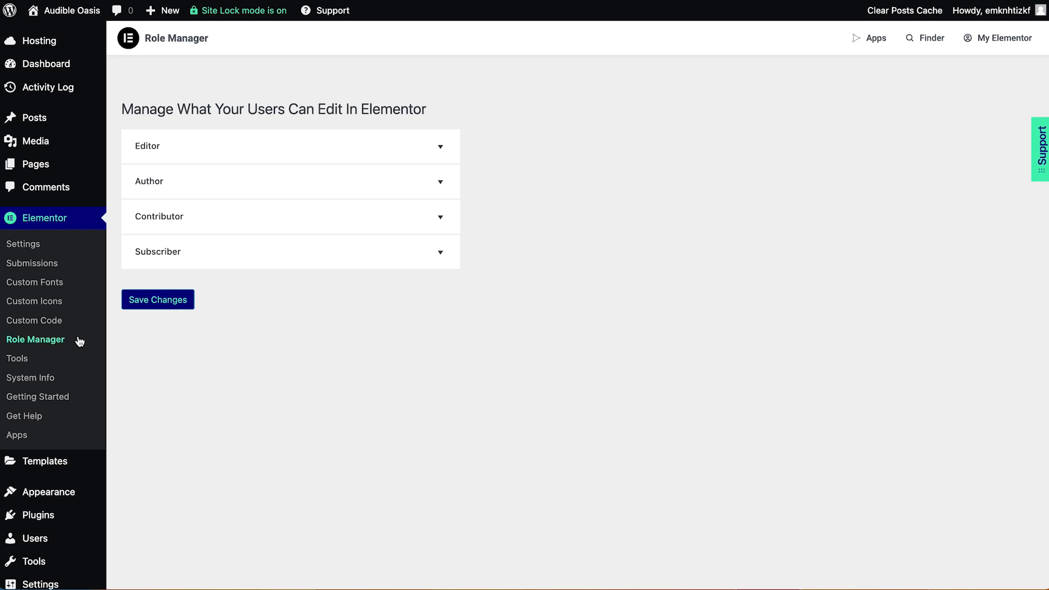
left_click(240, 184)
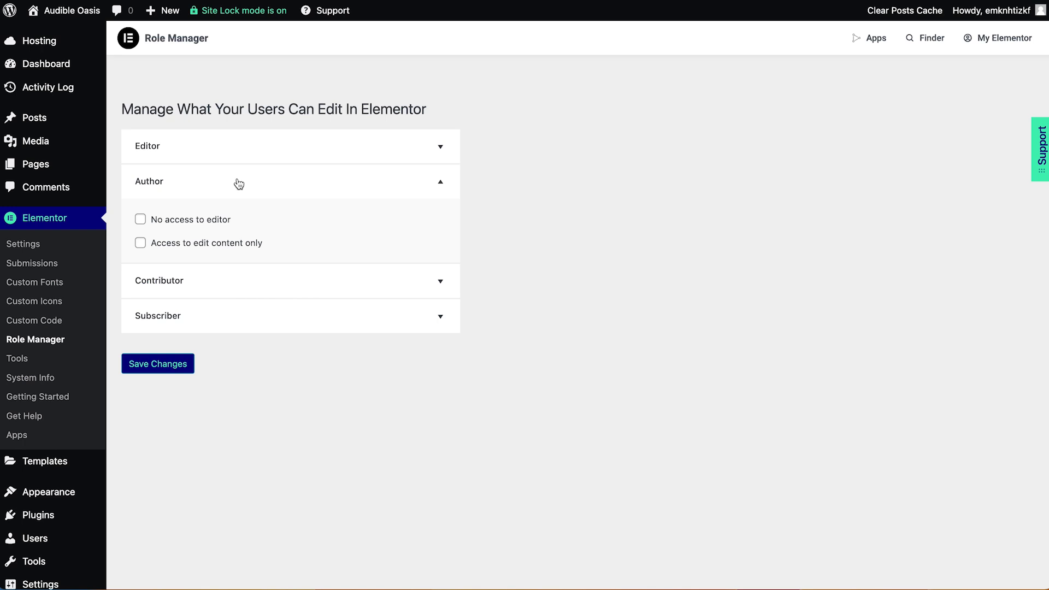
Step: Regenerate the CSS files and data and sync the library in Elementor's general tools
left_click(57, 359)
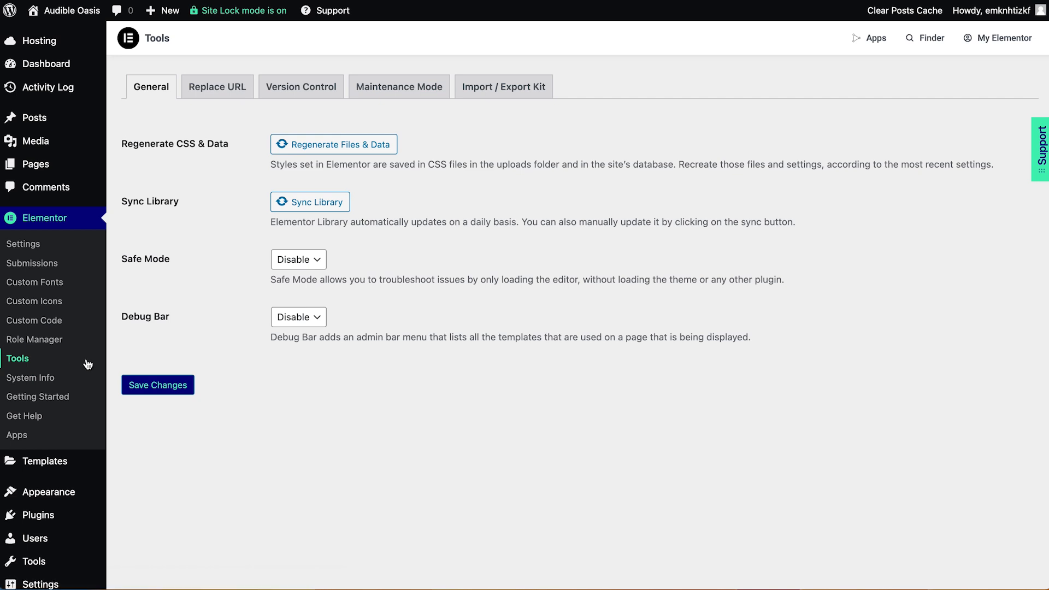
left_click(287, 154)
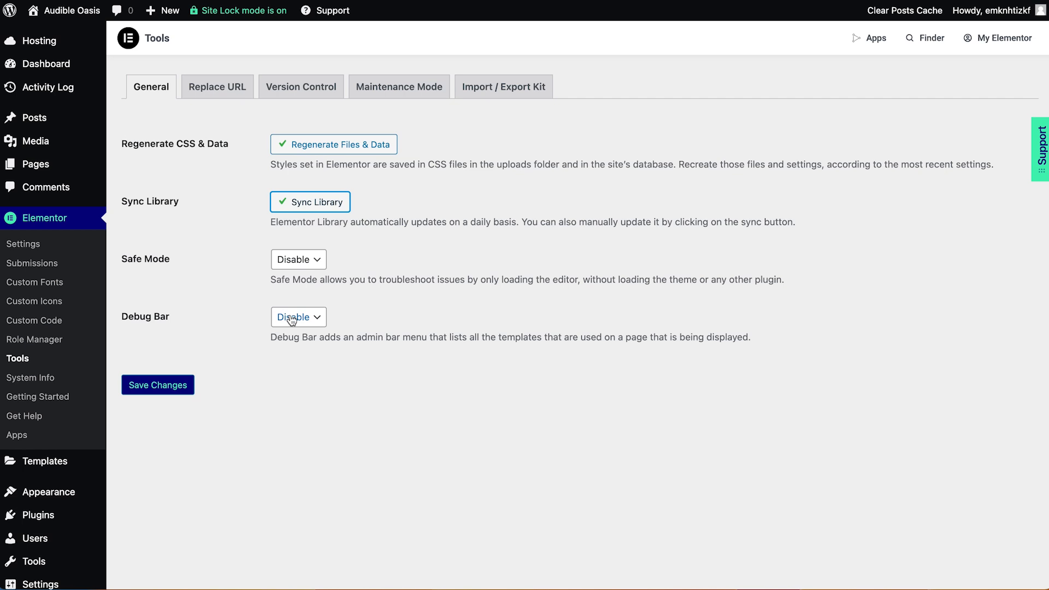
Step: Review Elementor's Replace URL, Version Control, Maintenance Mode and Import / Export Kit tools, including the available maintenance modes
left_click(218, 97)
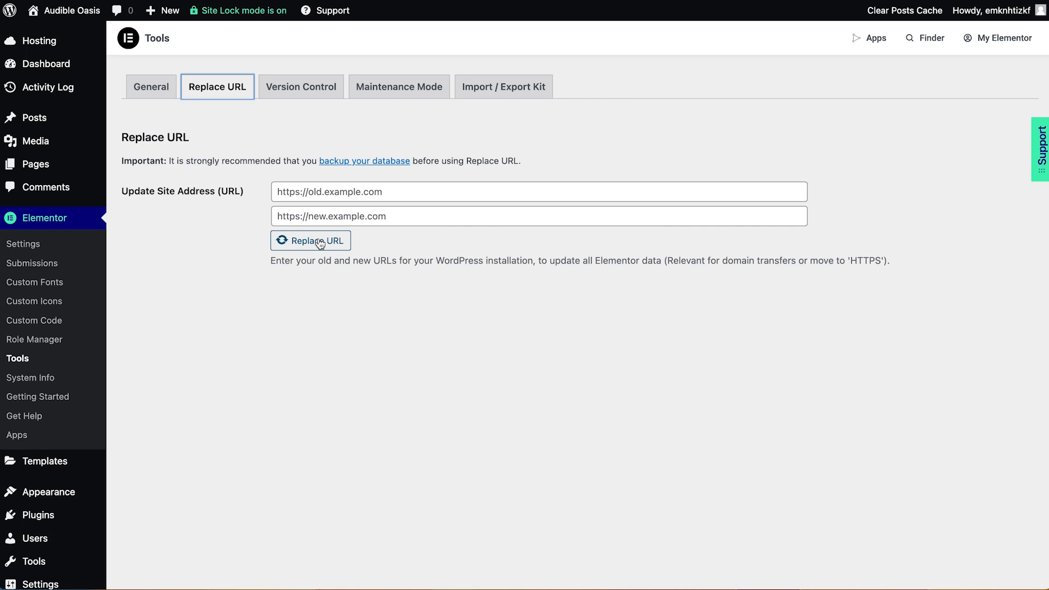
left_click(291, 99)
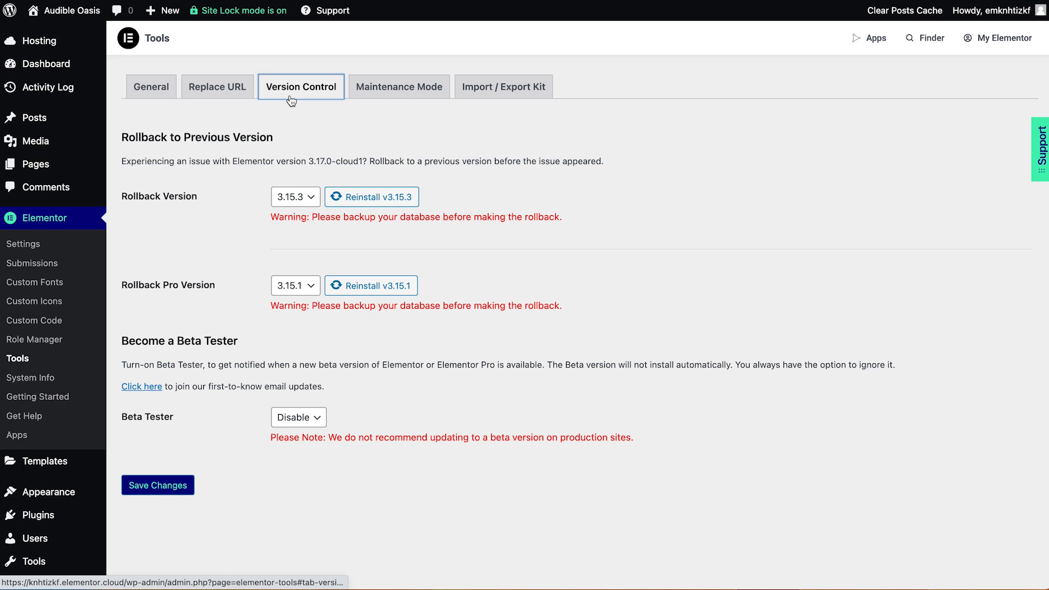
left_click(395, 102)
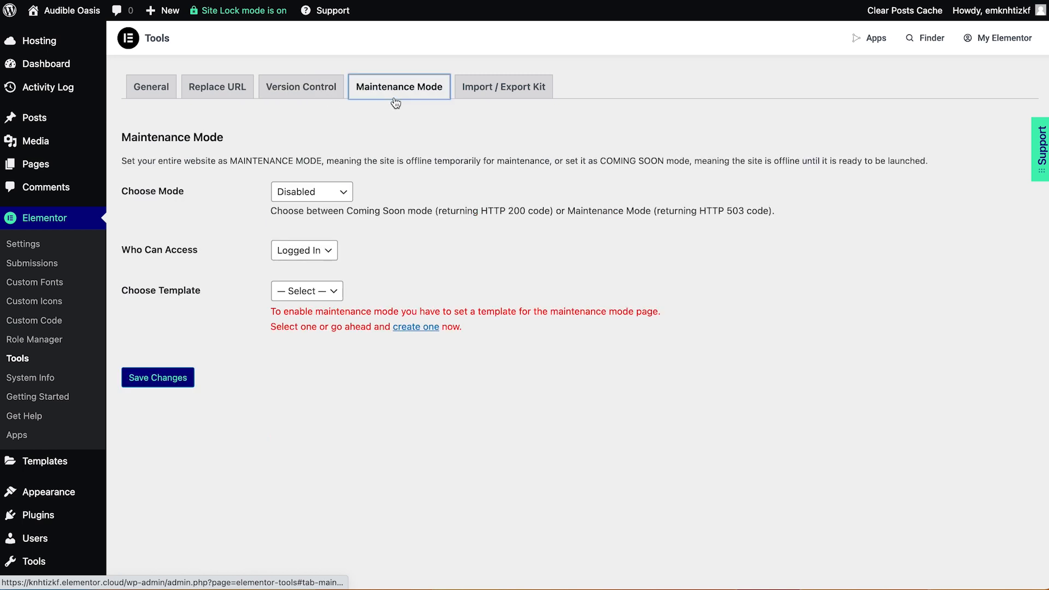
left_click(335, 197)
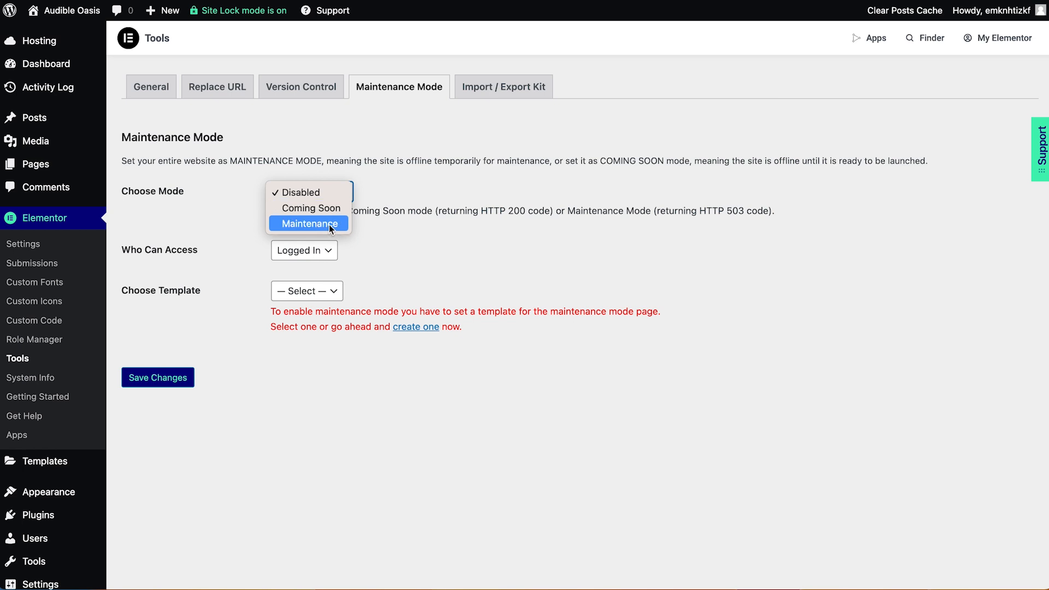
left_click(390, 235)
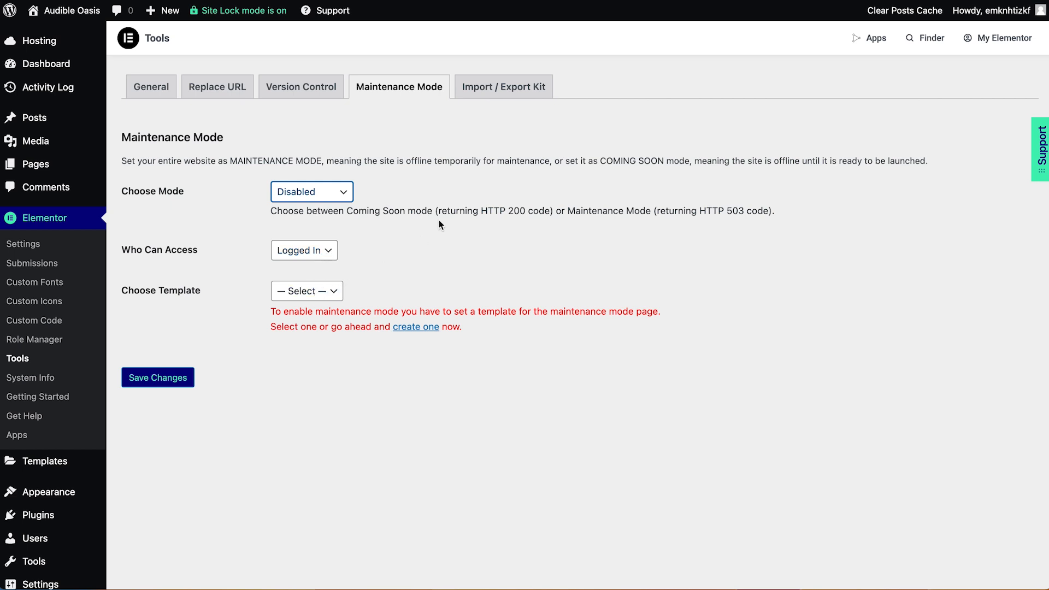
left_click(495, 85)
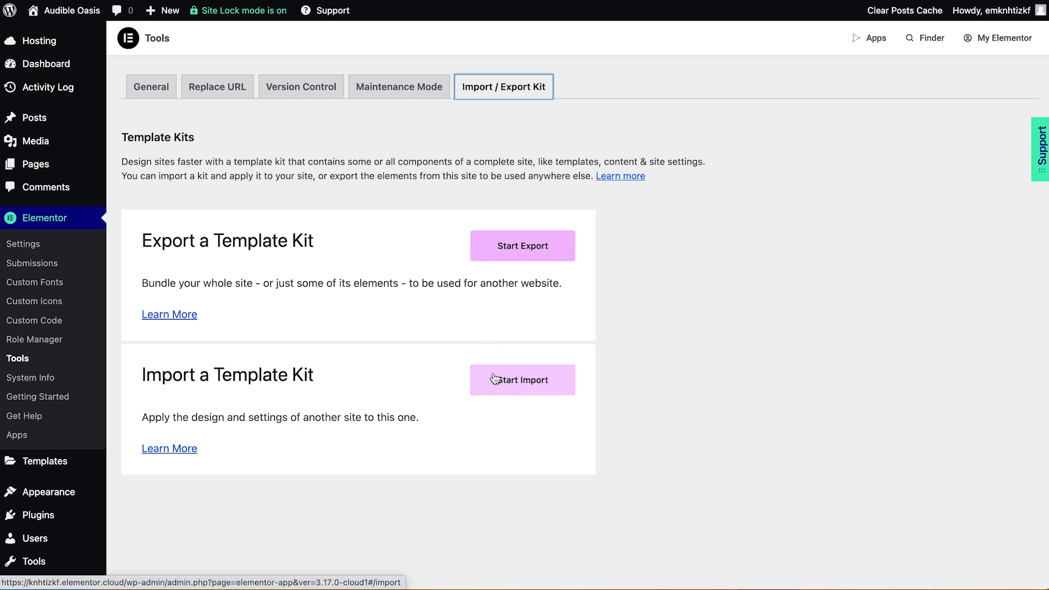
scroll(494, 378, "down", 1)
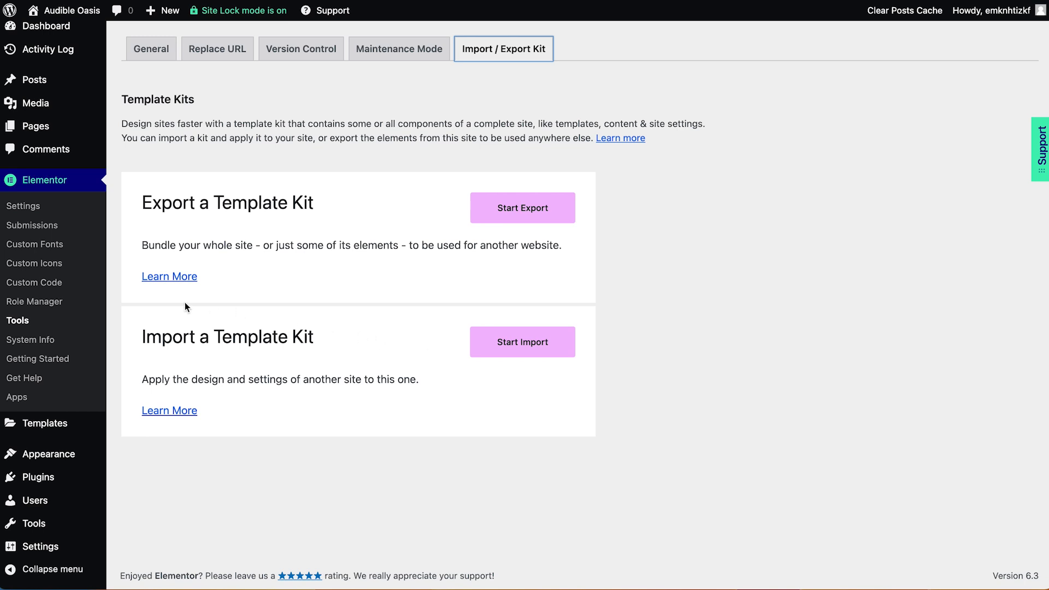
Step: Look at Elementor's System Info, Getting Started and Get Help pages
left_click(56, 341)
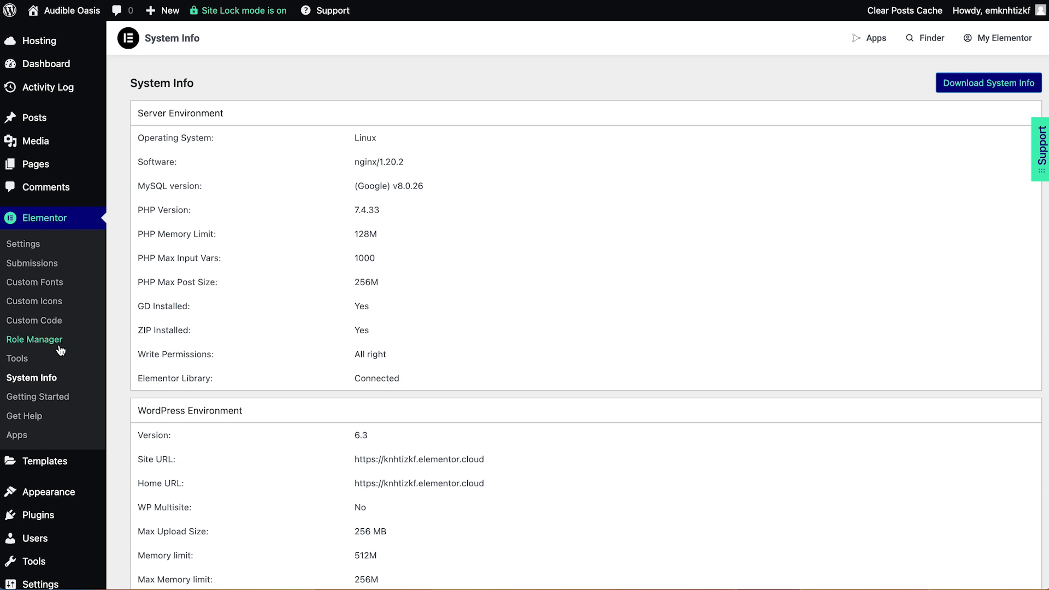
left_click(57, 401)
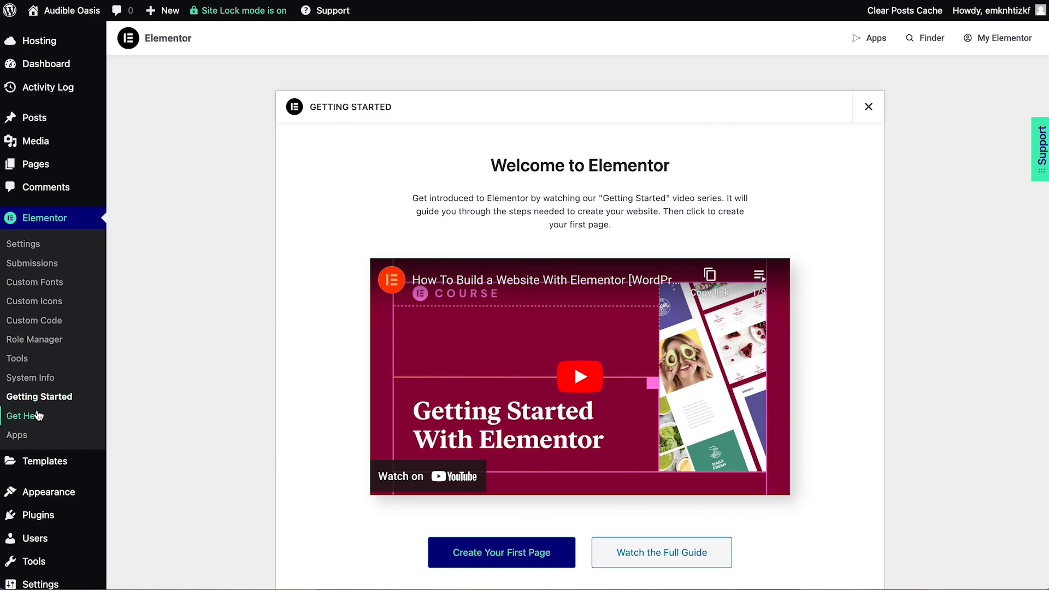
left_click(34, 417)
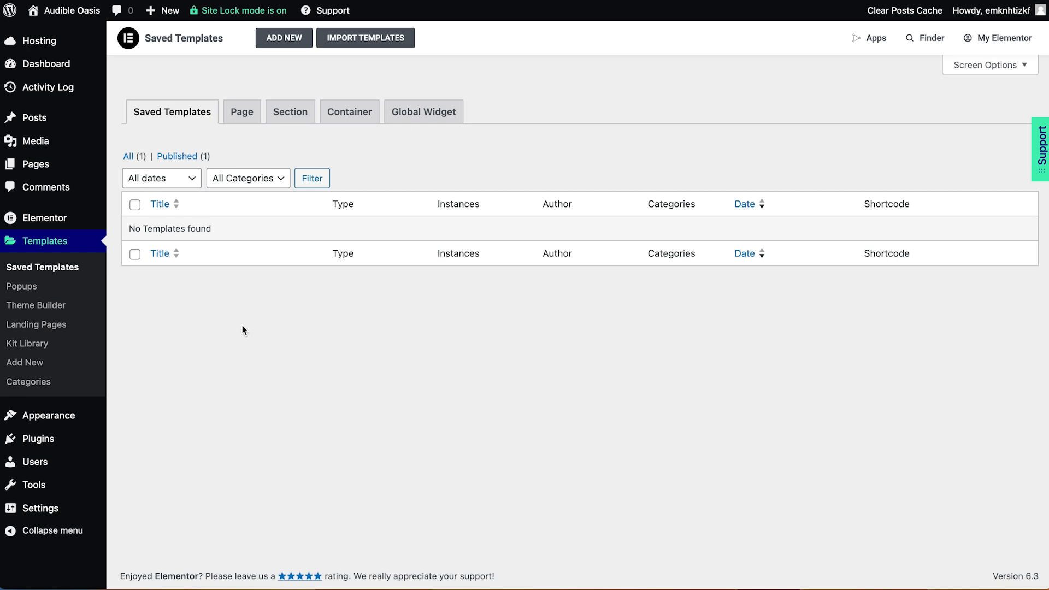
Step: Look at the Popups templates and the Theme Builder's site parts, and close the Theme Builder
left_click(89, 287)
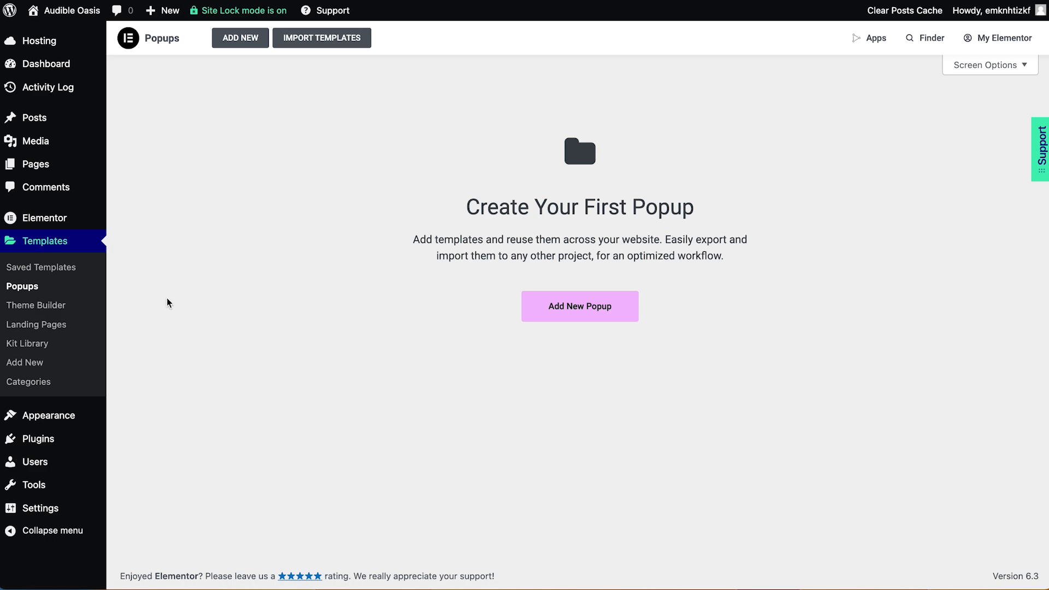
left_click(91, 309)
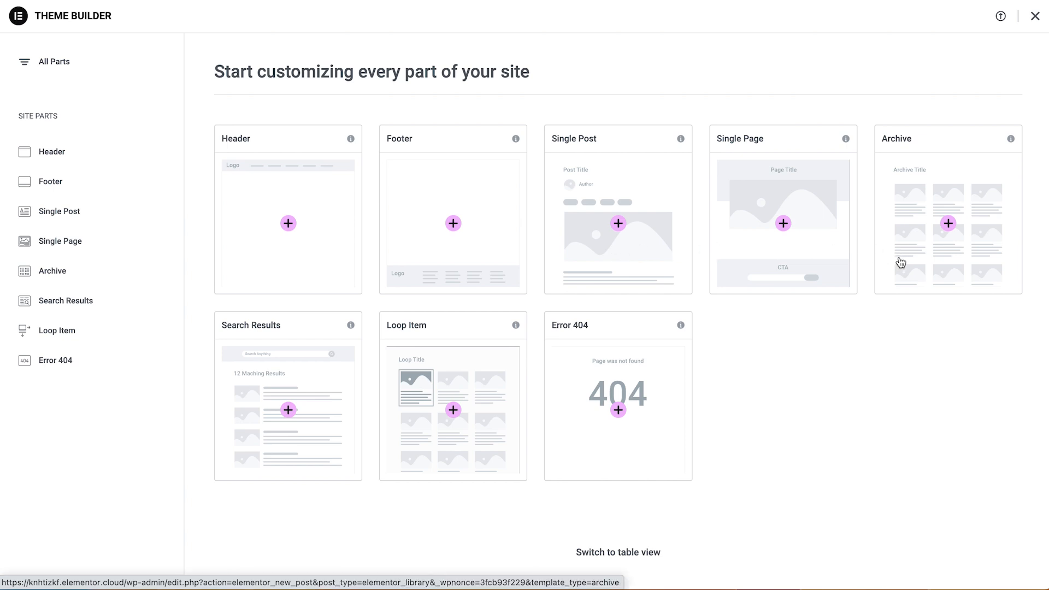
left_click(1034, 23)
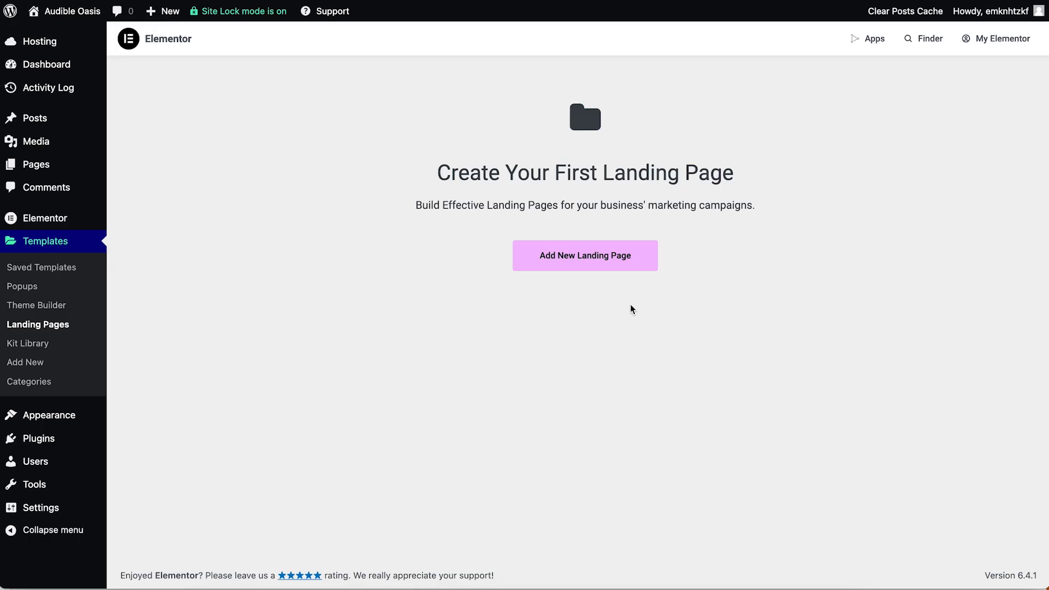
Step: Add a new landing page from the Podcast Hosting Platform template and look through its sections down to the footer
left_click(574, 269)
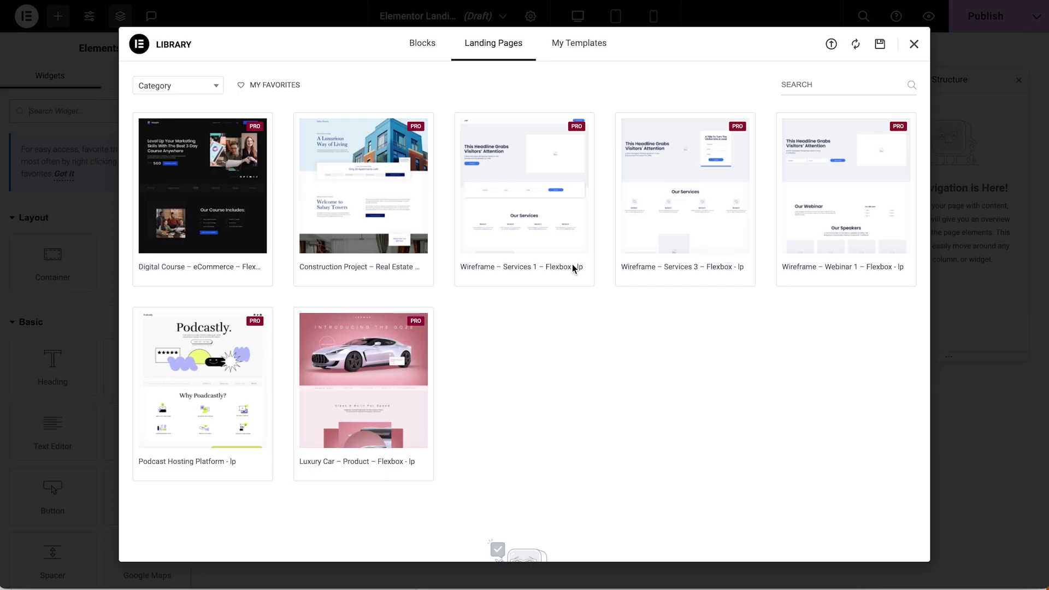
mouse_move(174, 471)
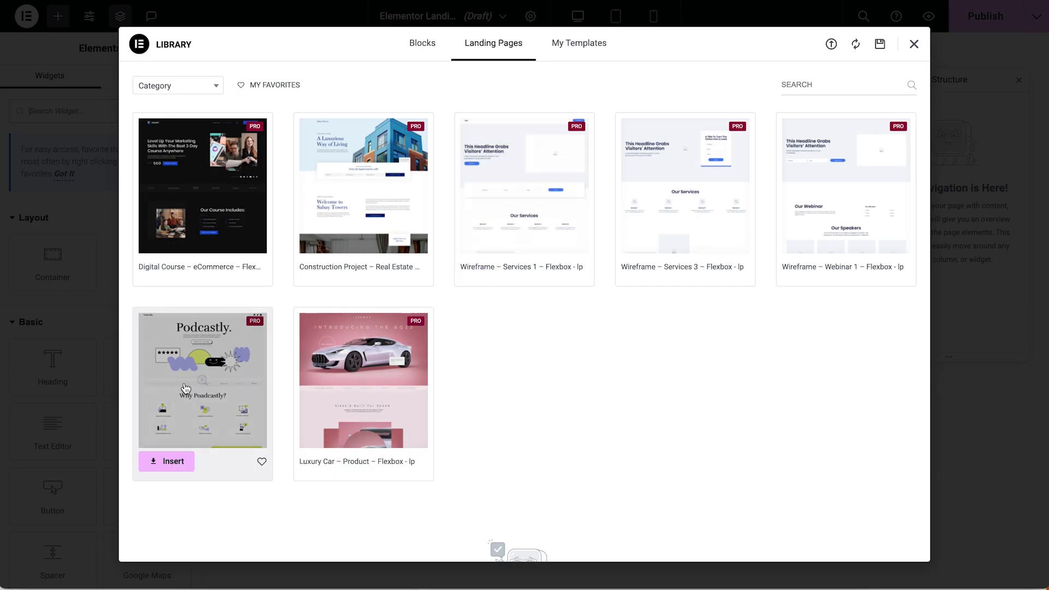
left_click(174, 470)
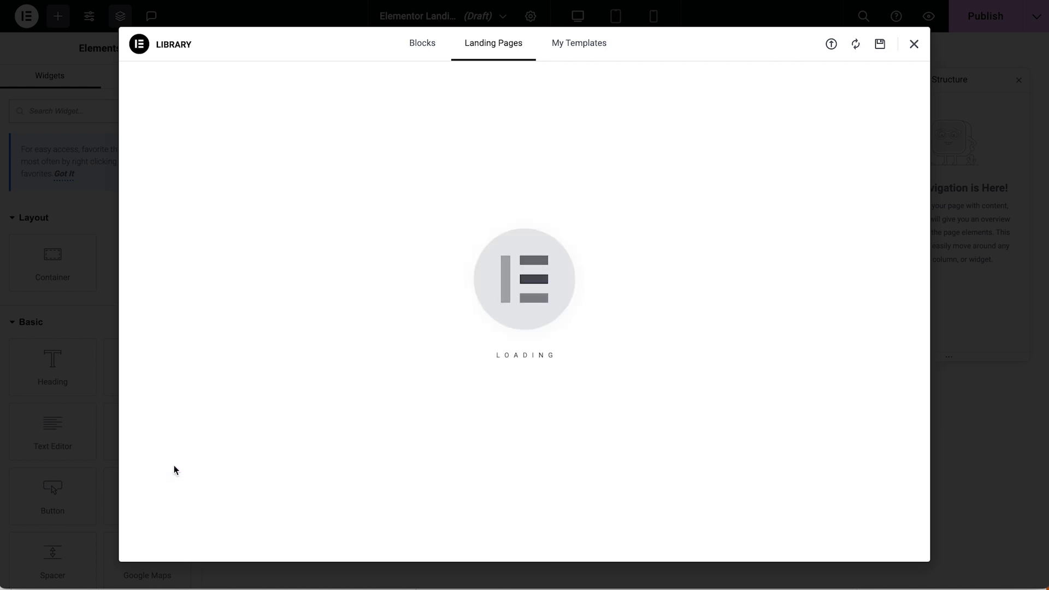
scroll(334, 452, "down", 10)
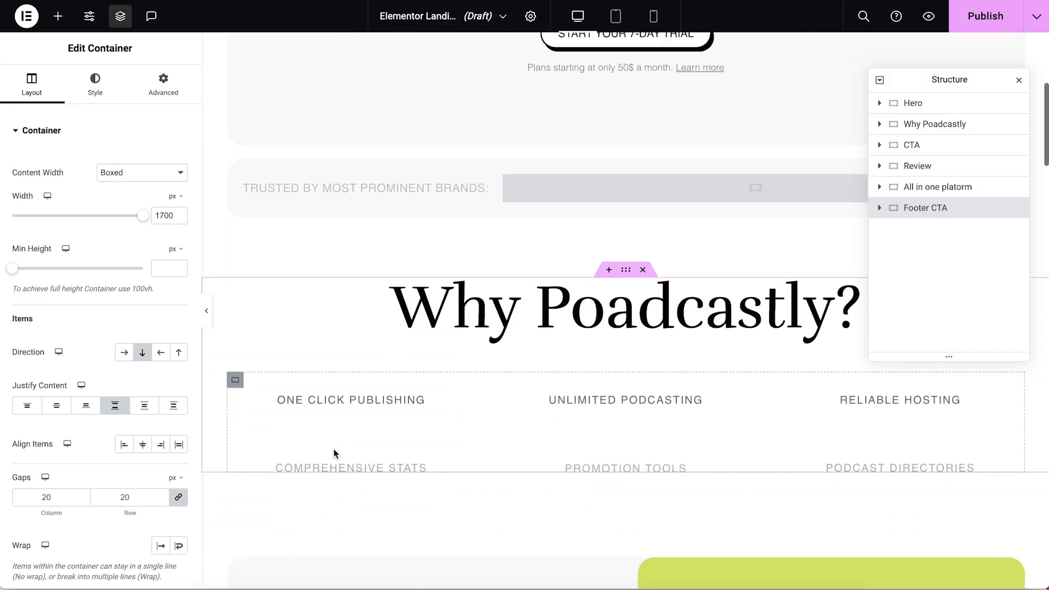
scroll(334, 452, "down", 10)
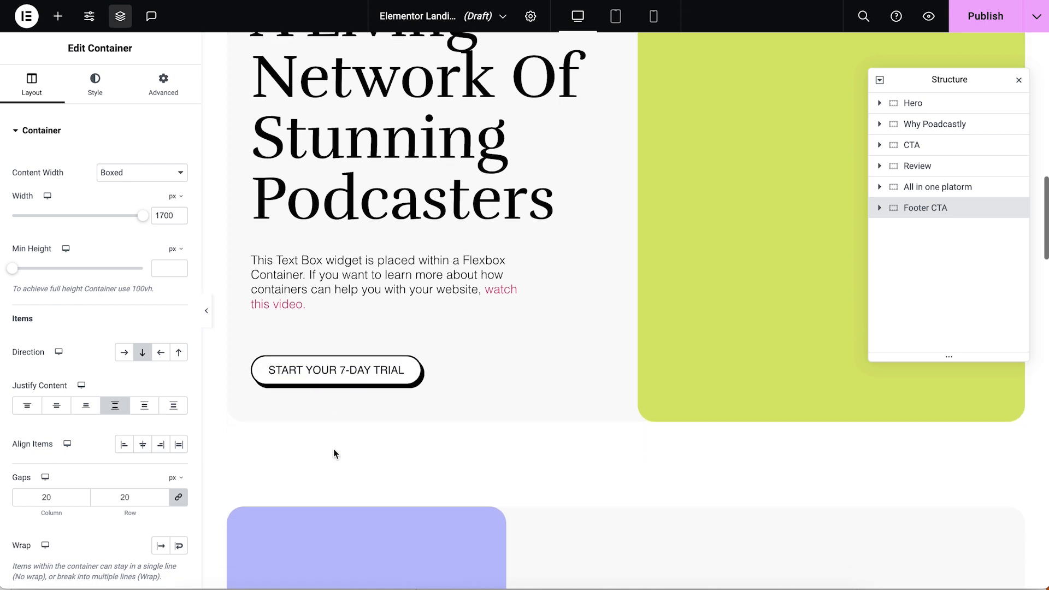
scroll(335, 454, "down", 10)
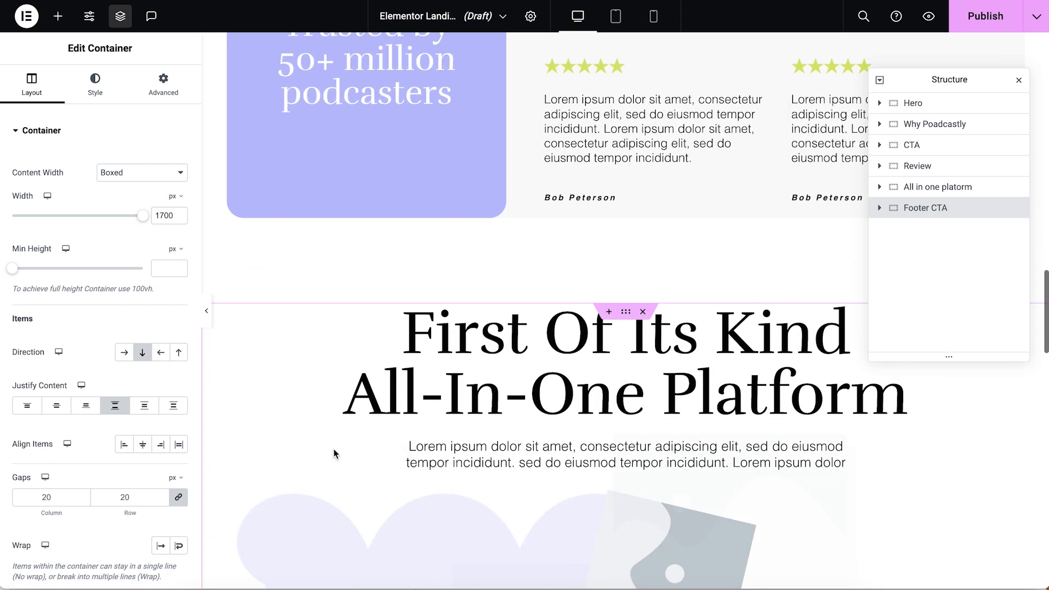
scroll(334, 454, "down", 10)
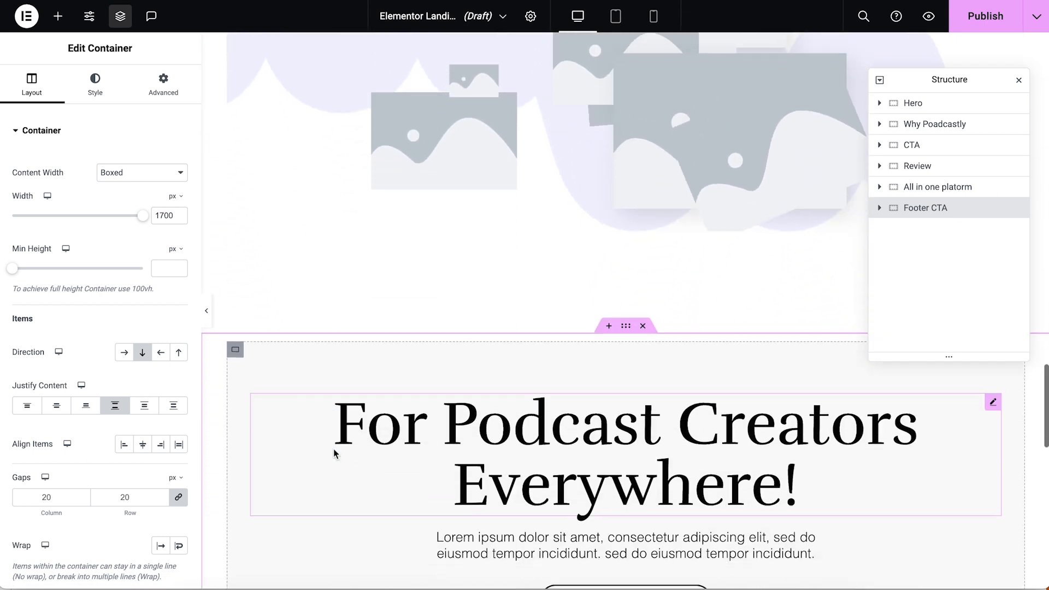
scroll(334, 455, "down", 10)
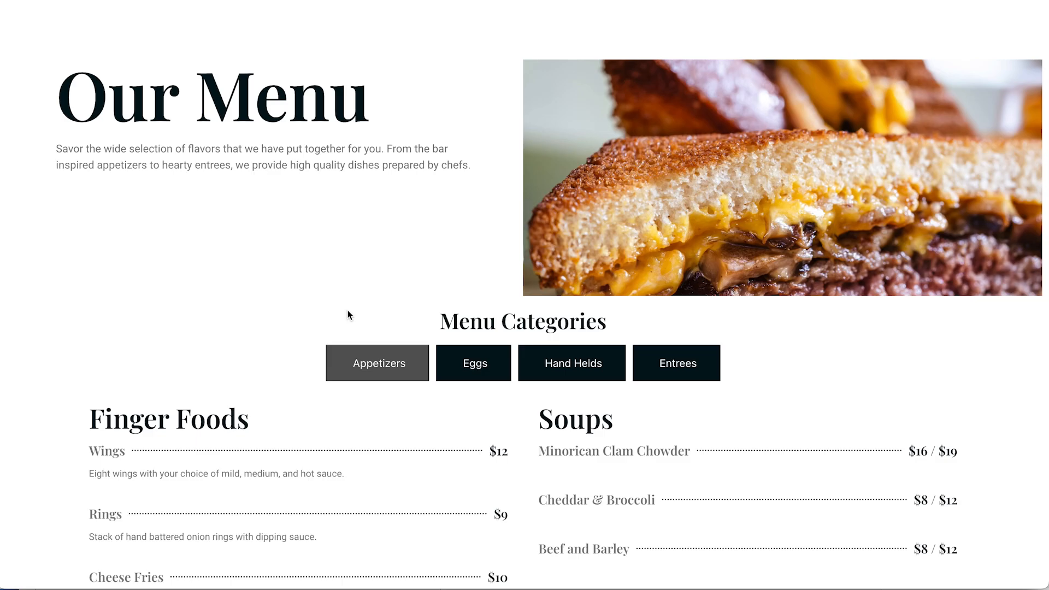
Step: View the Eggs, Hand Helds and Entrees categories on the restaurant's menu page
scroll(348, 310, "down", 3)
left_click(483, 238)
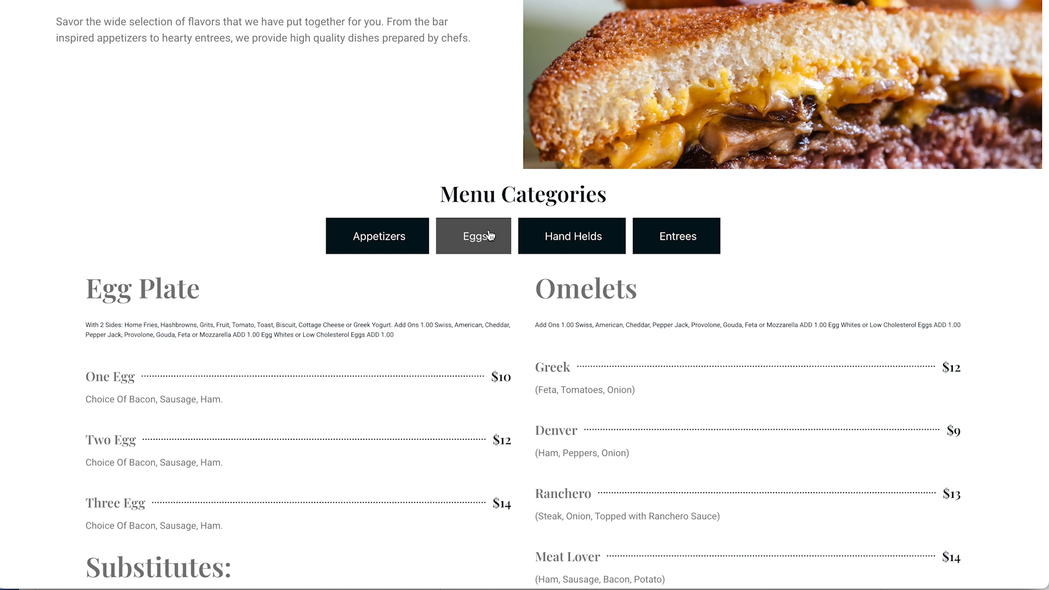
left_click(562, 246)
left_click(679, 244)
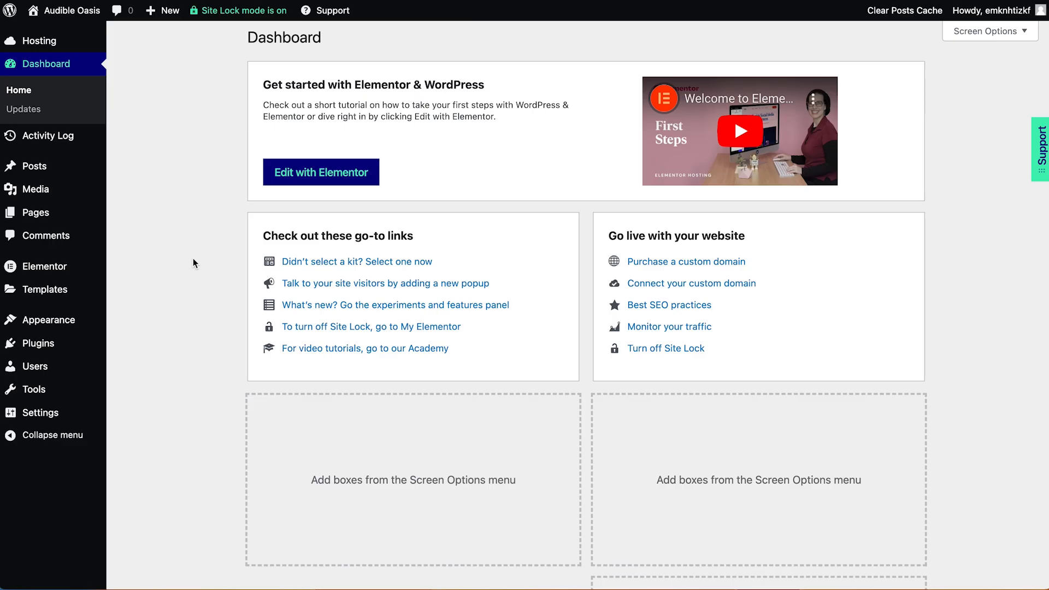
Step: Look at the website kits in the template Kit Library and close it
mouse_move(49, 290)
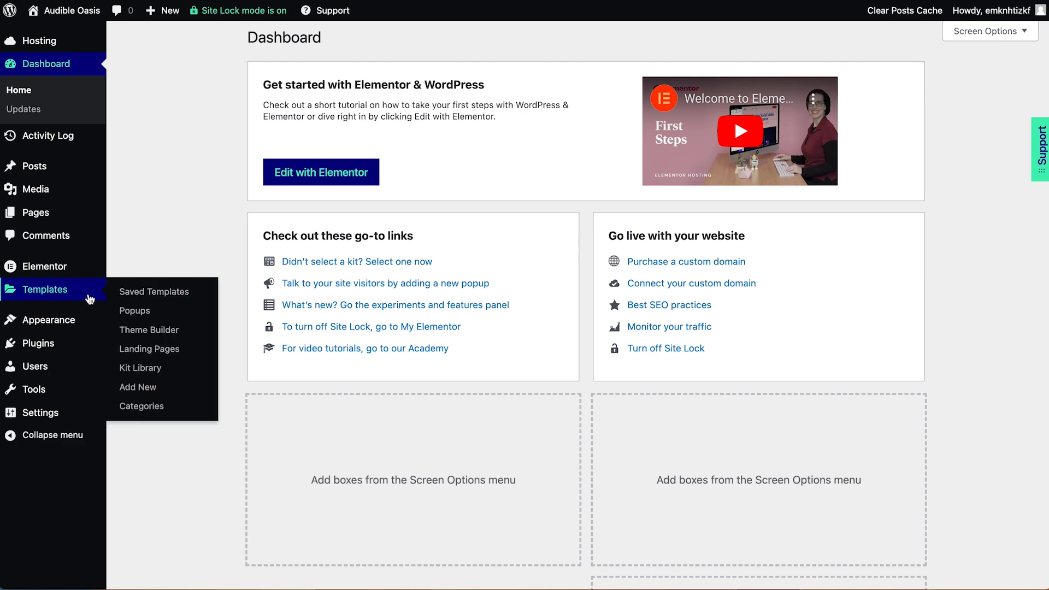
left_click(126, 369)
mouse_move(339, 294)
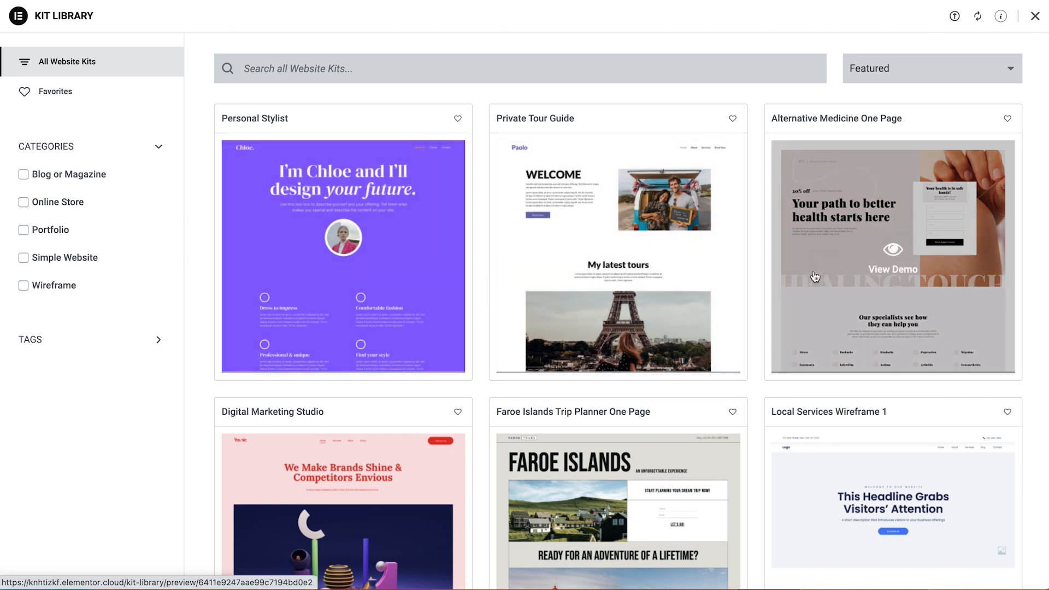
left_click(1034, 16)
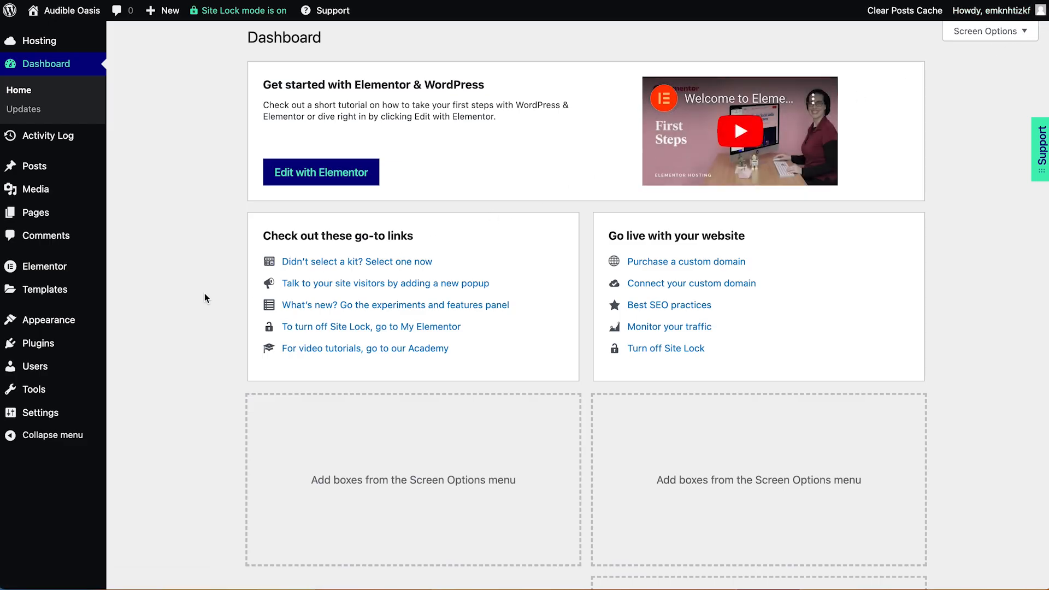
Step: Add a new template category named Loop Grids
mouse_move(101, 299)
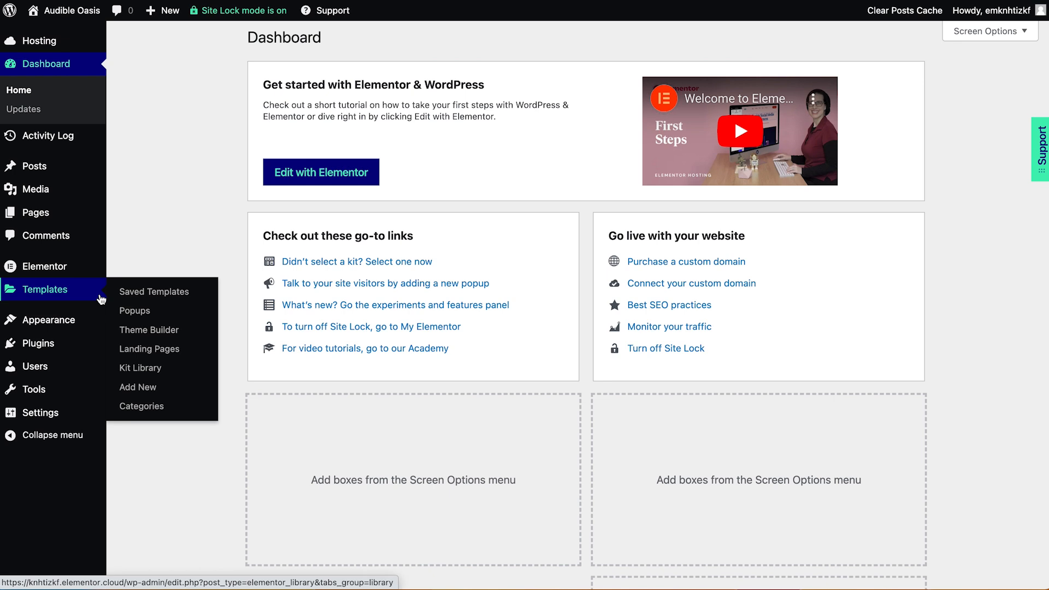
left_click(132, 405)
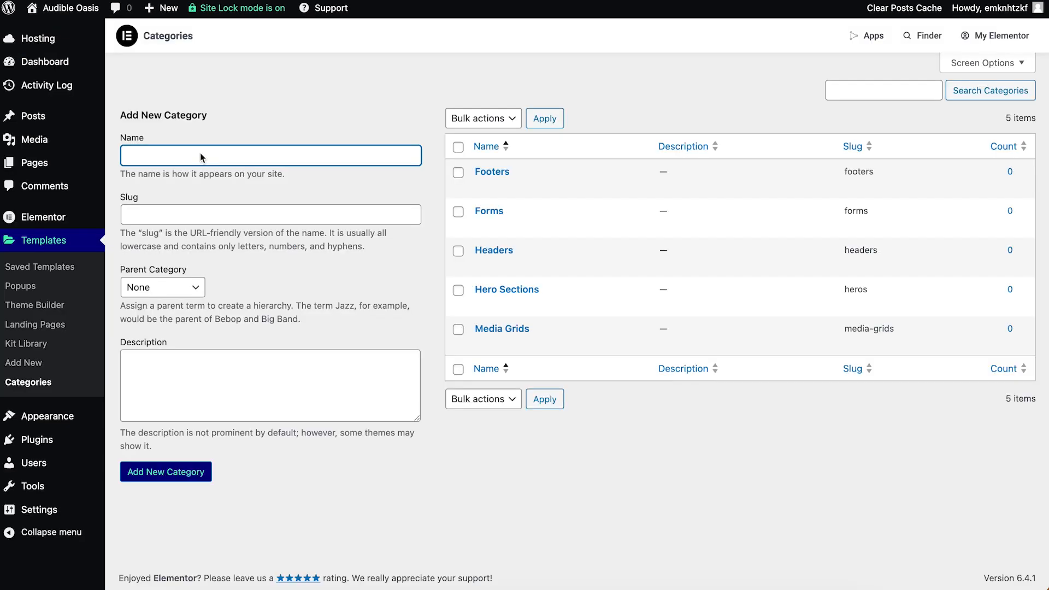
type("Loop Grids")
left_click(161, 480)
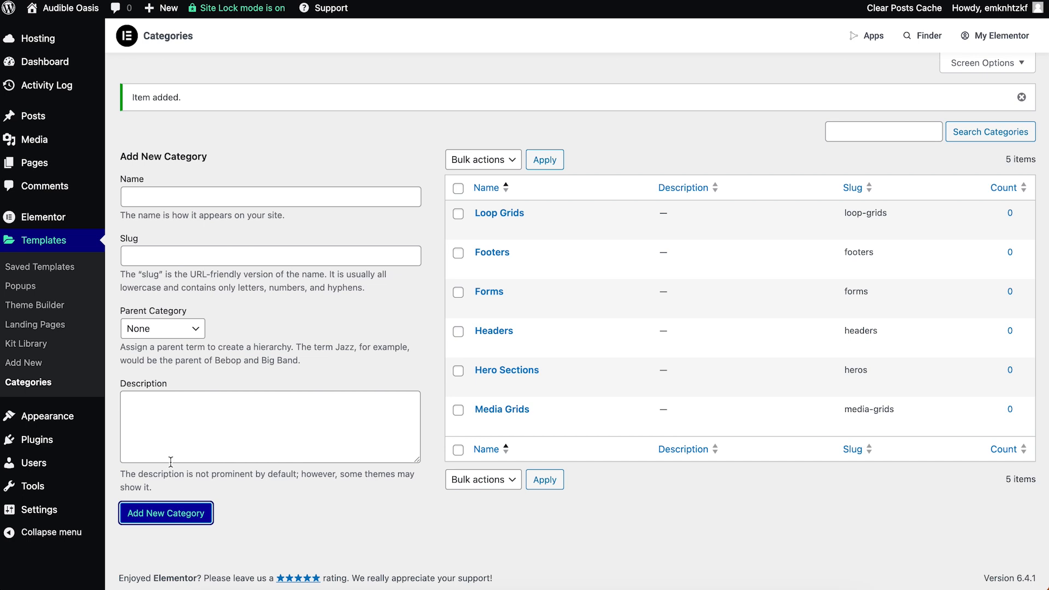
Step: Look at the site's installed theme and the popular themes available to add, such as Twenty Twenty-Three and Astra
mouse_move(75, 418)
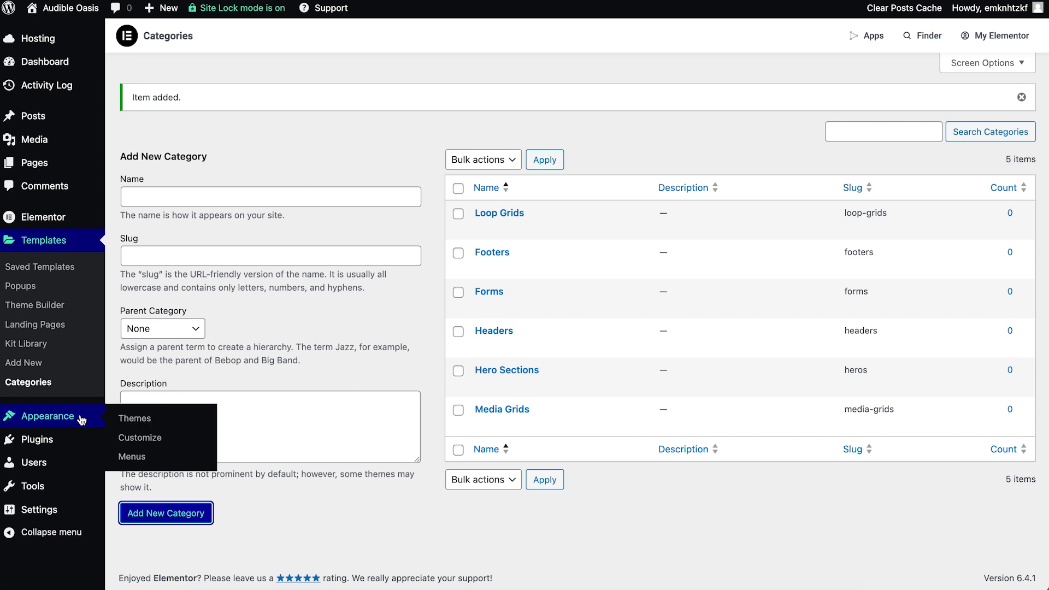
left_click(123, 419)
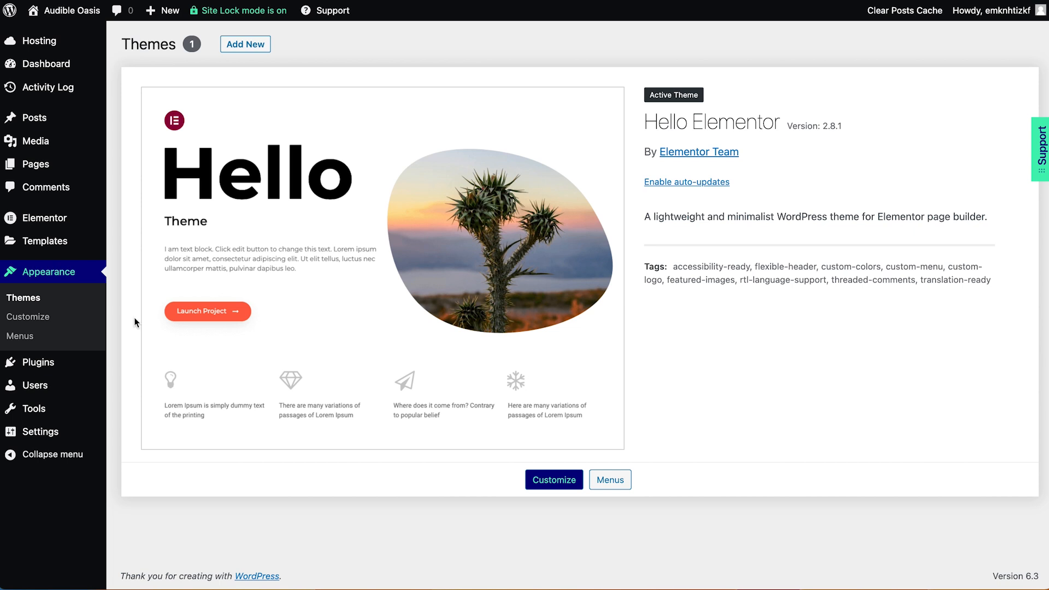
left_click(260, 45)
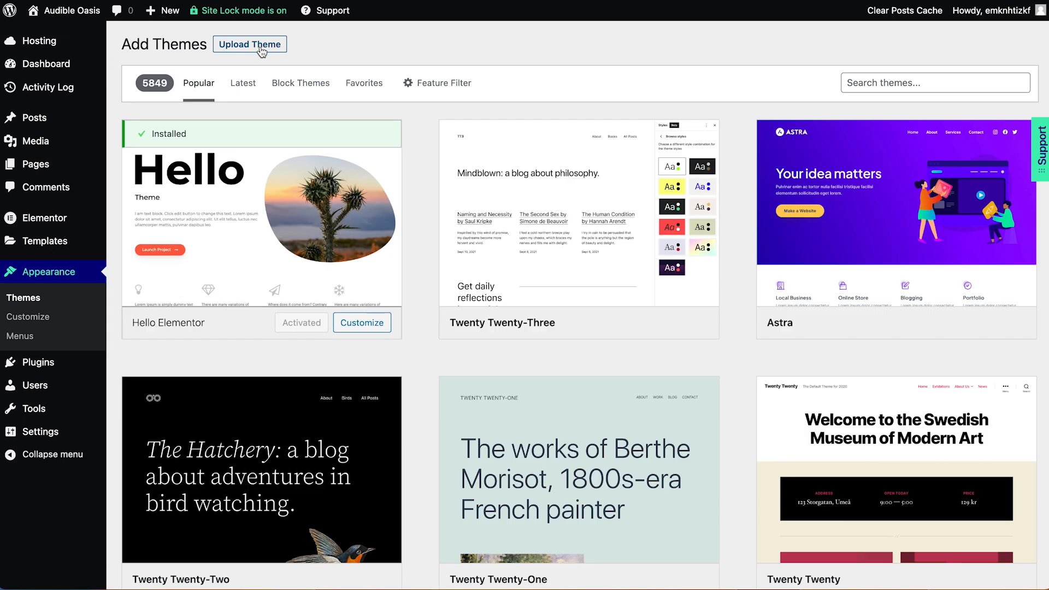
mouse_move(254, 159)
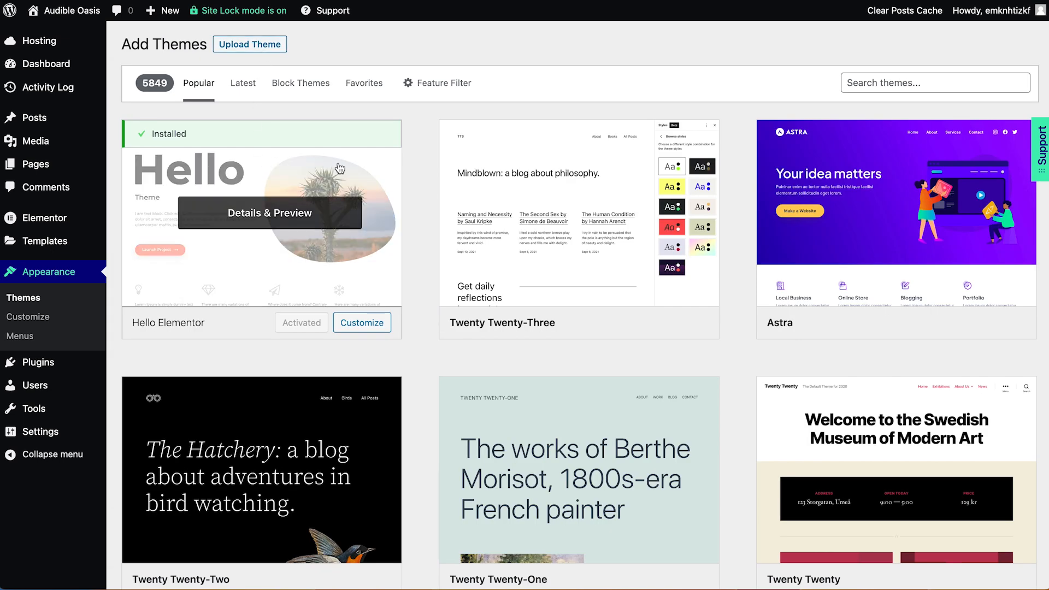
mouse_move(477, 174)
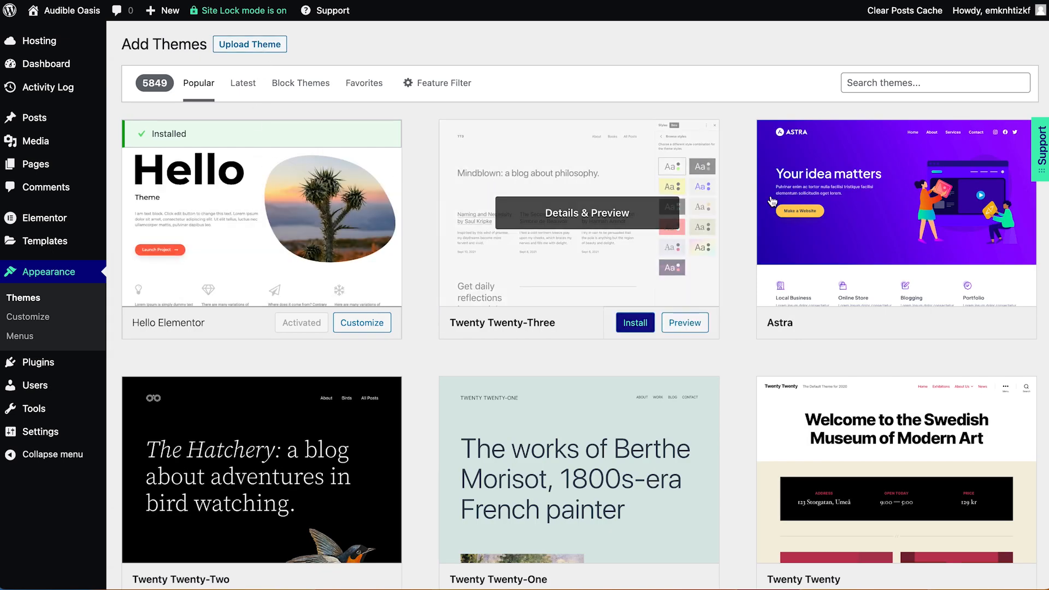
mouse_move(860, 214)
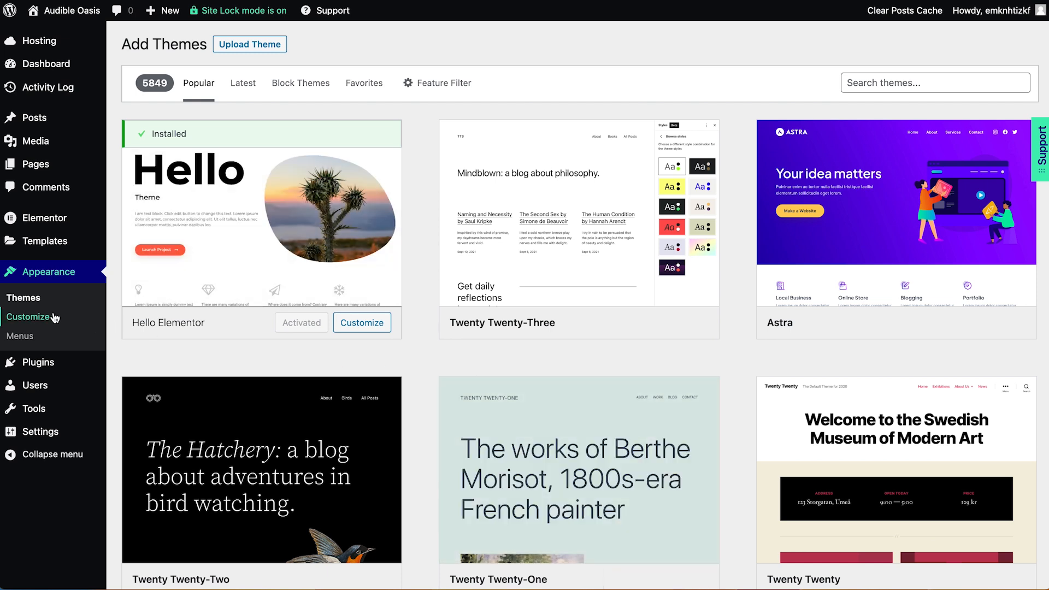
Step: View the theme customizer's options for the site, close it, and view the Menus page
left_click(54, 318)
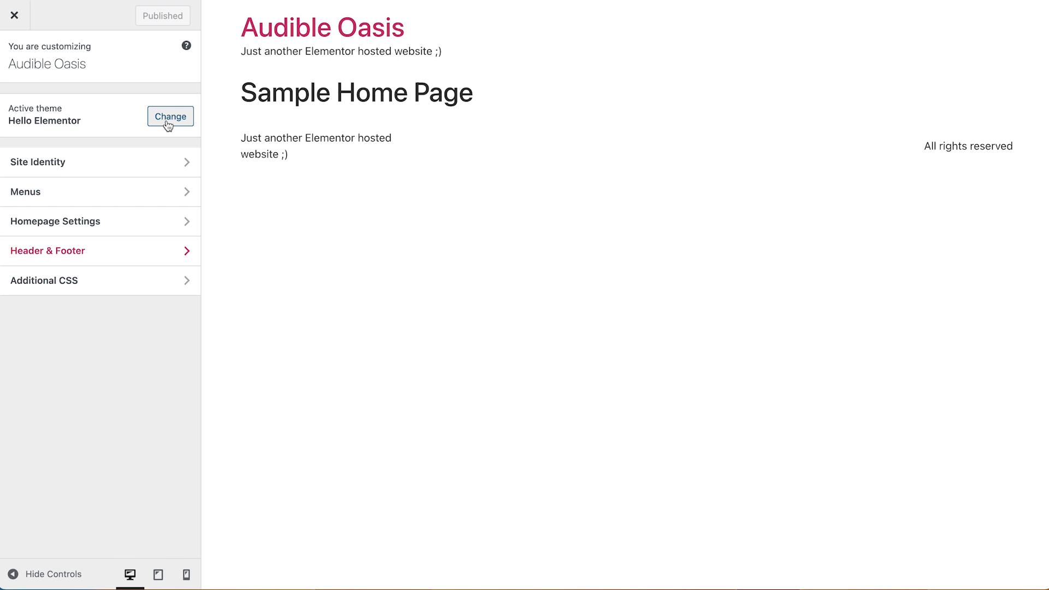
left_click(15, 16)
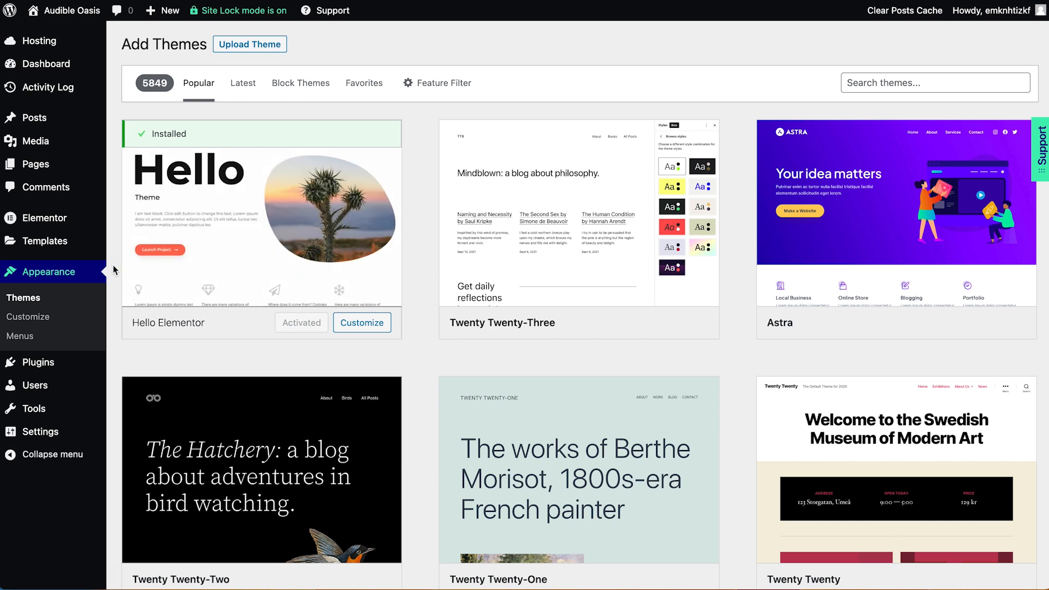
left_click(89, 342)
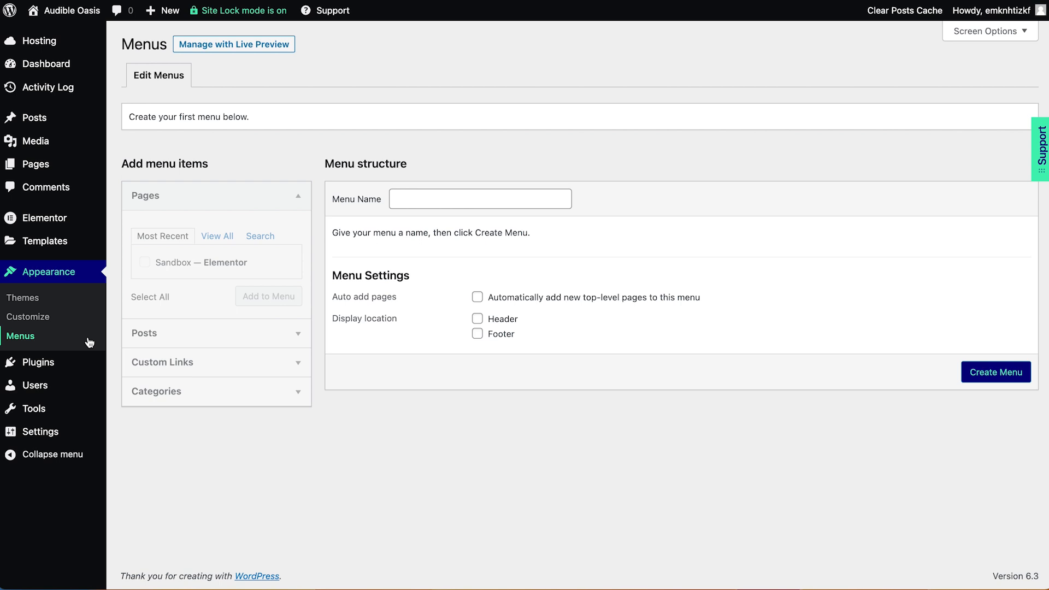
Step: Look at the installed plugins and the featured plugins available to add
mouse_move(83, 371)
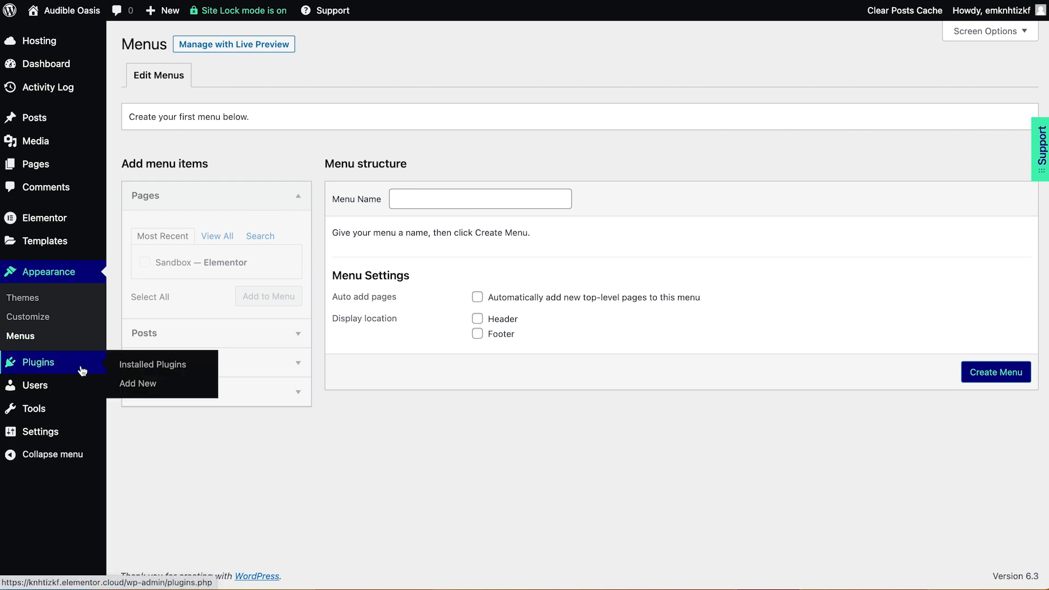
left_click(82, 371)
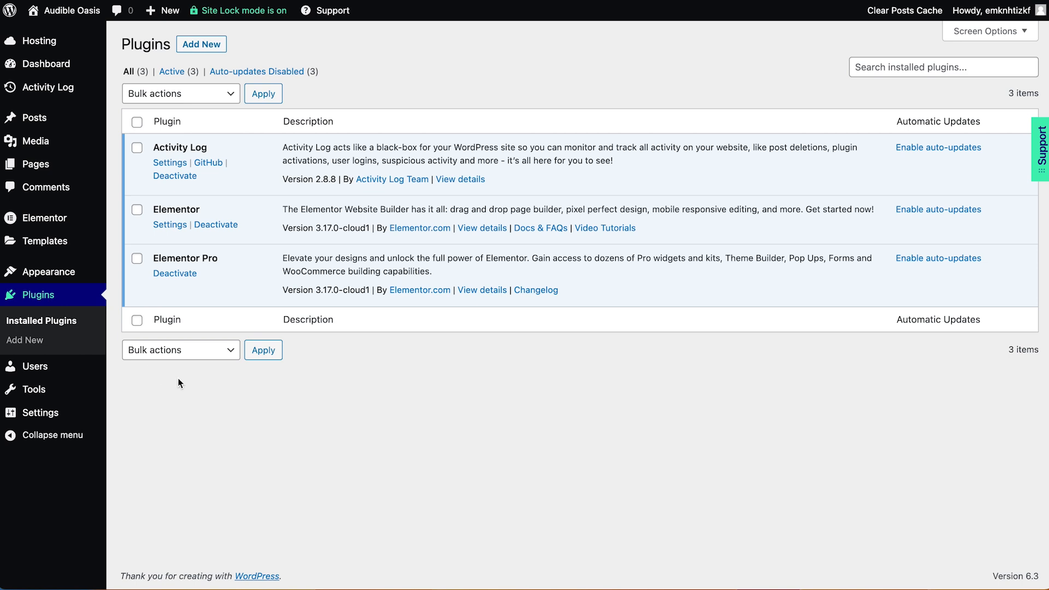
left_click(224, 50)
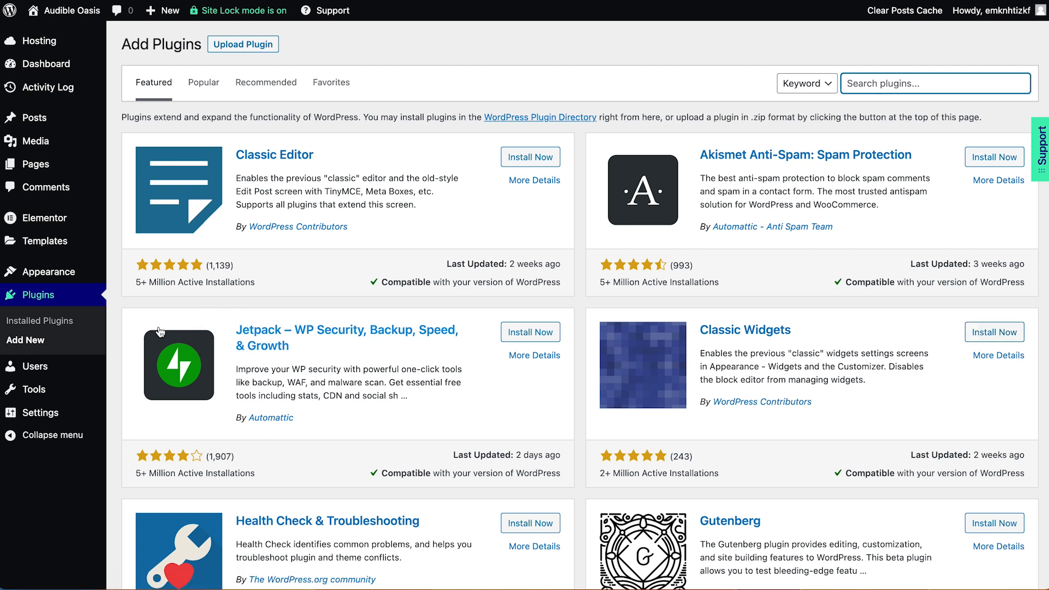
Step: Open the administrator's profile from the list of site users
left_click(85, 371)
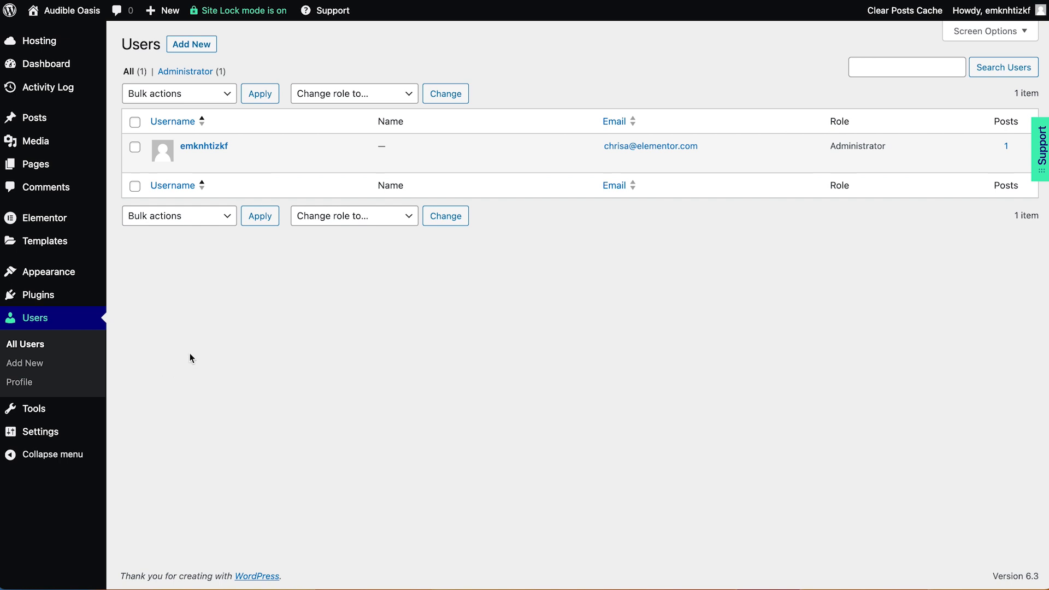
mouse_move(277, 160)
left_click(220, 151)
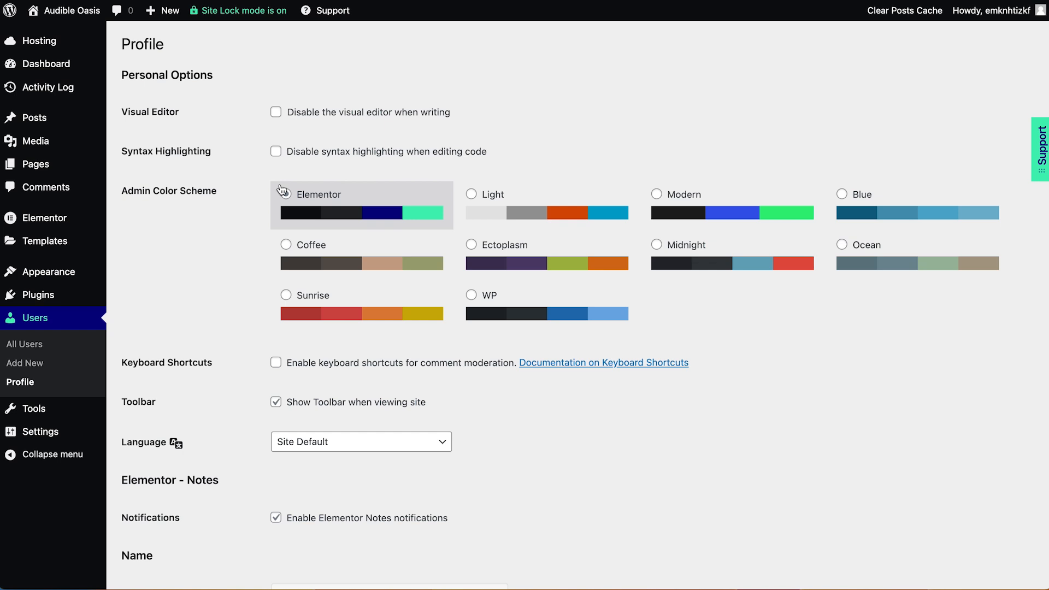
Step: Try the Light, Ectoplasm and WP admin color schemes in the profile, and select the Elementor scheme again
left_click(471, 195)
left_click(471, 245)
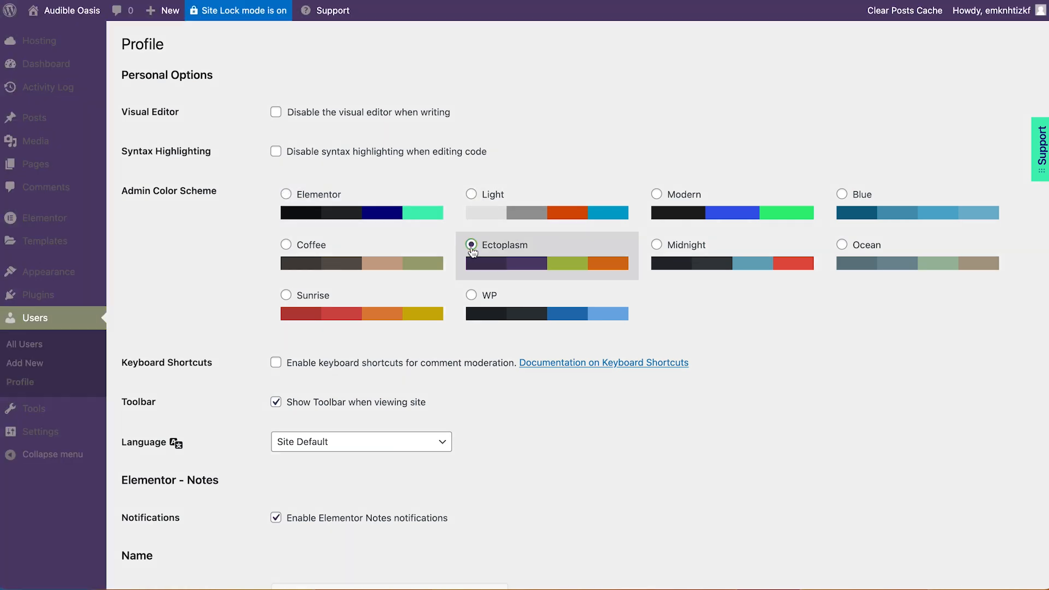
left_click(471, 295)
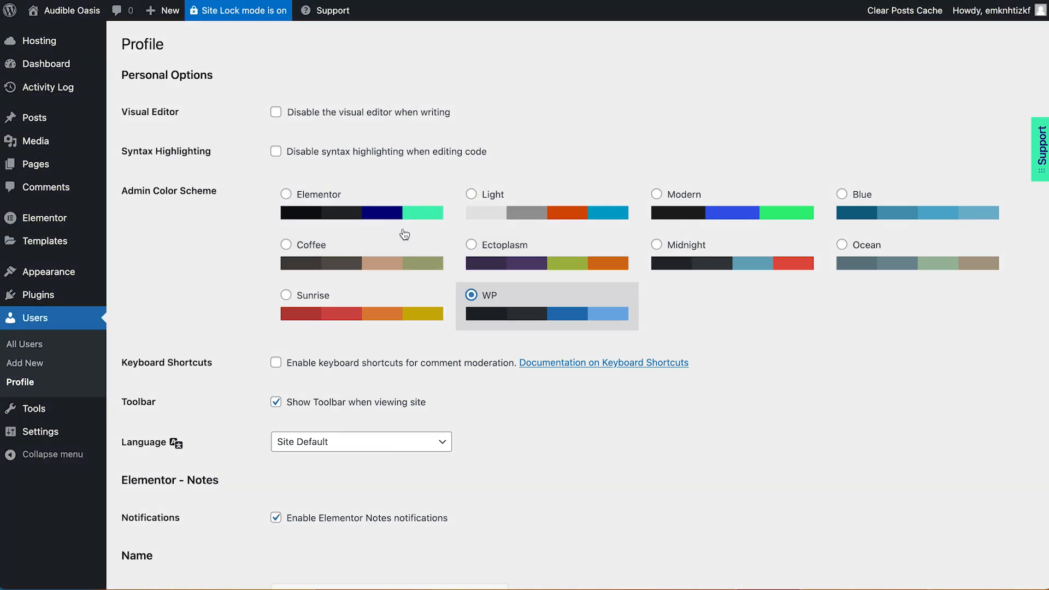
left_click(311, 207)
Step: Set the profile's nickname and public display name to Site Admin and update the profile
scroll(230, 267, "down", 3)
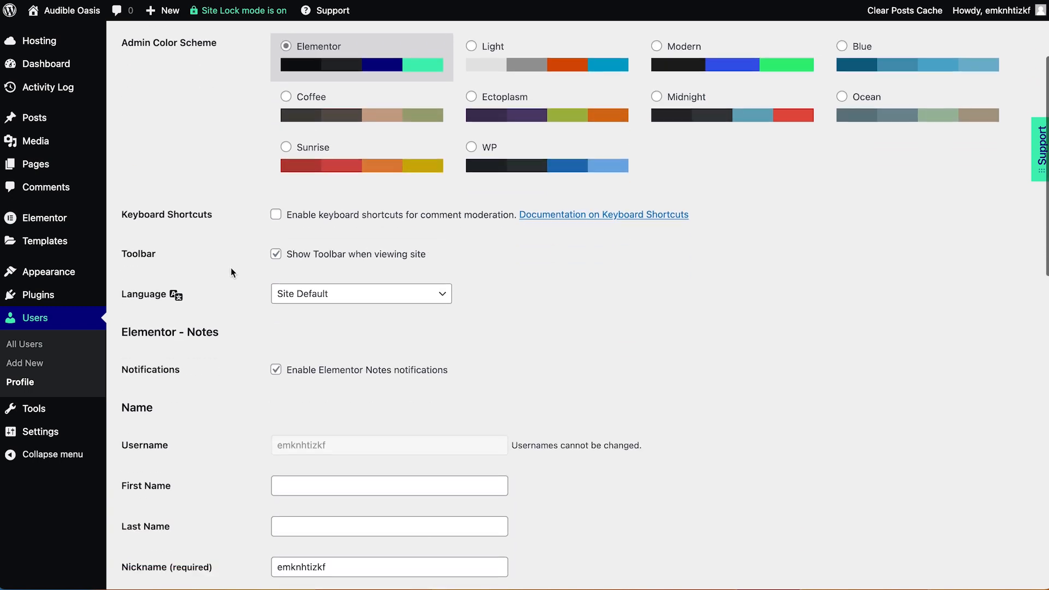
scroll(231, 269, "down", 8)
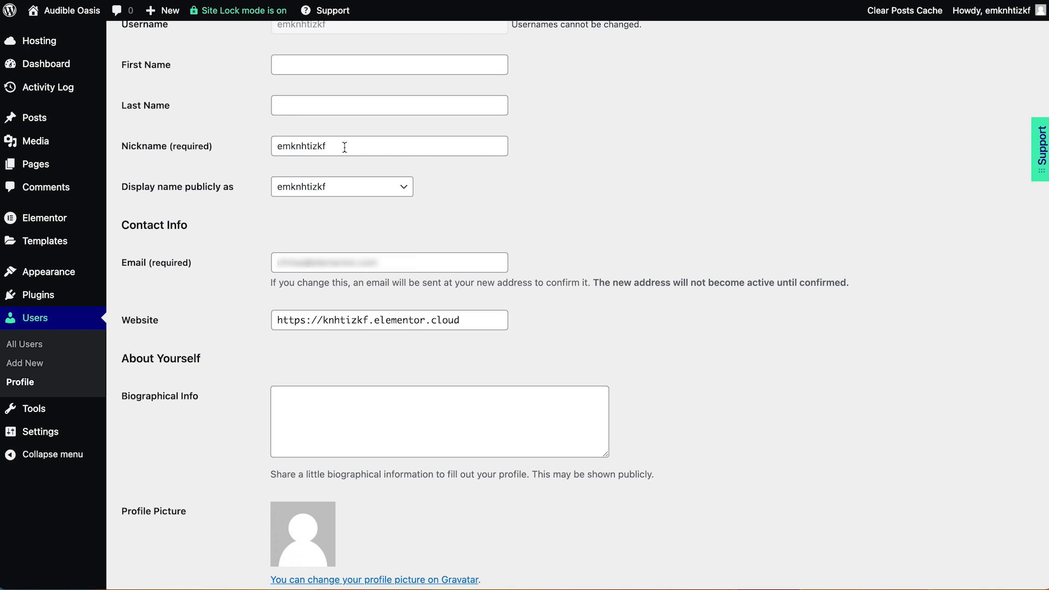
left_click_drag(344, 147, 262, 146)
type("Site Admin")
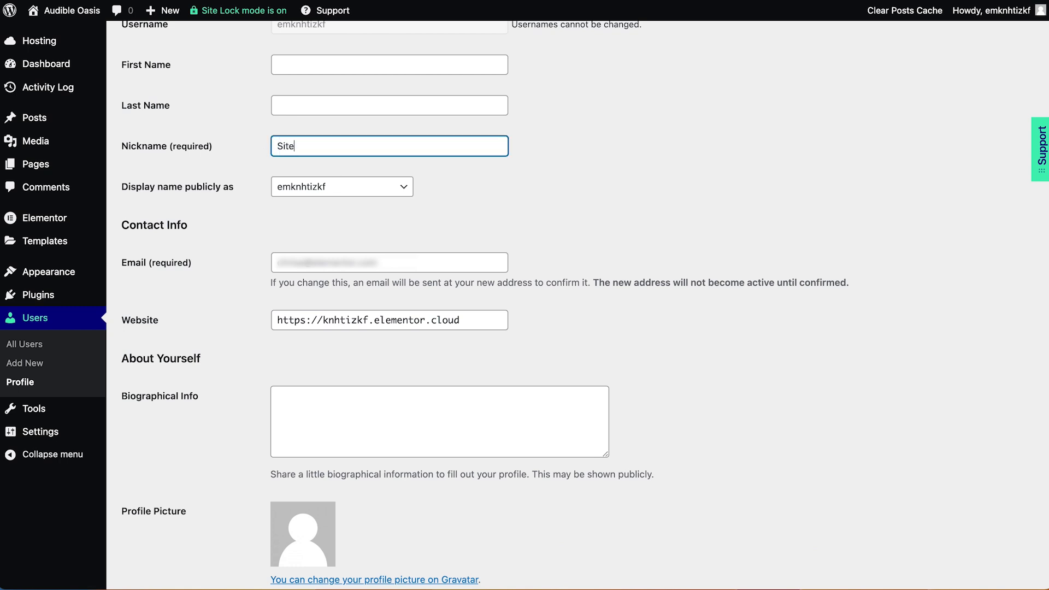
left_click(285, 185)
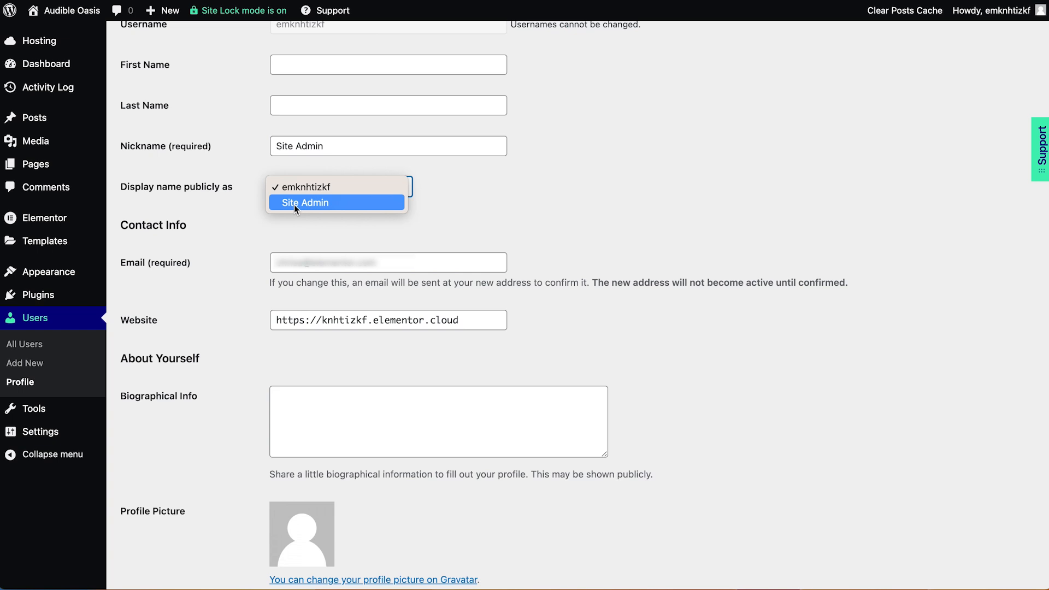
left_click(294, 204)
mouse_move(992, 20)
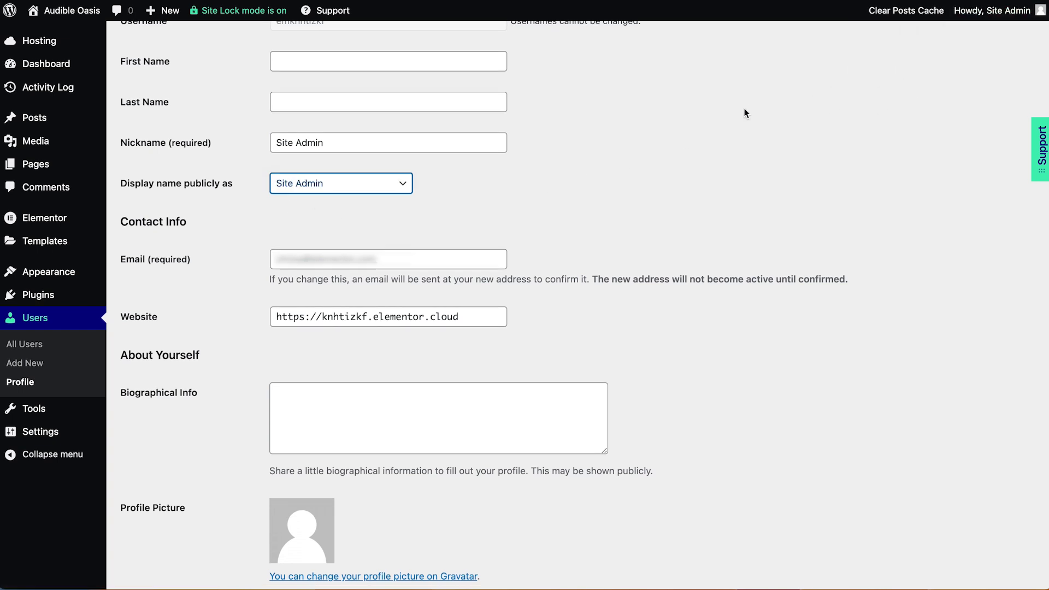
scroll(741, 117, "down", 7)
scroll(740, 117, "down", 1)
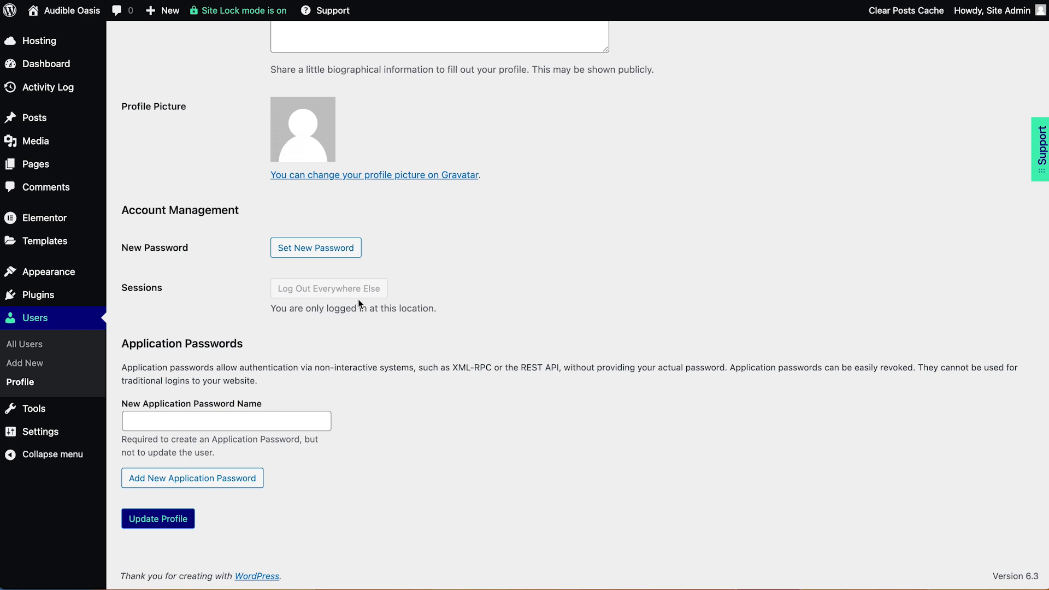
left_click(192, 516)
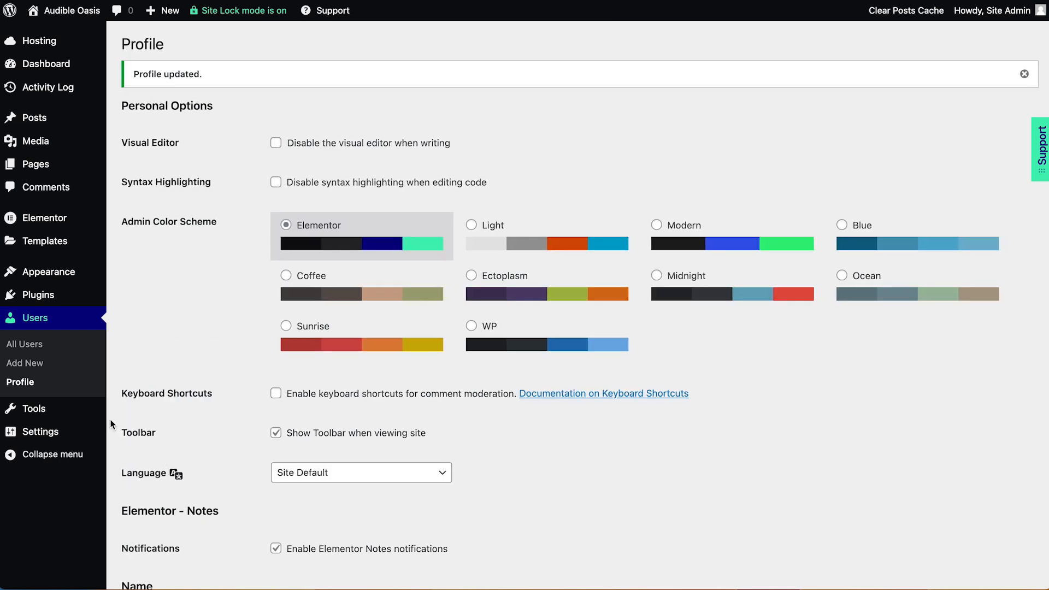
Step: View the Import, Export, Site Health, Export Personal Data and Erase Personal Data tools in turn
mouse_move(94, 413)
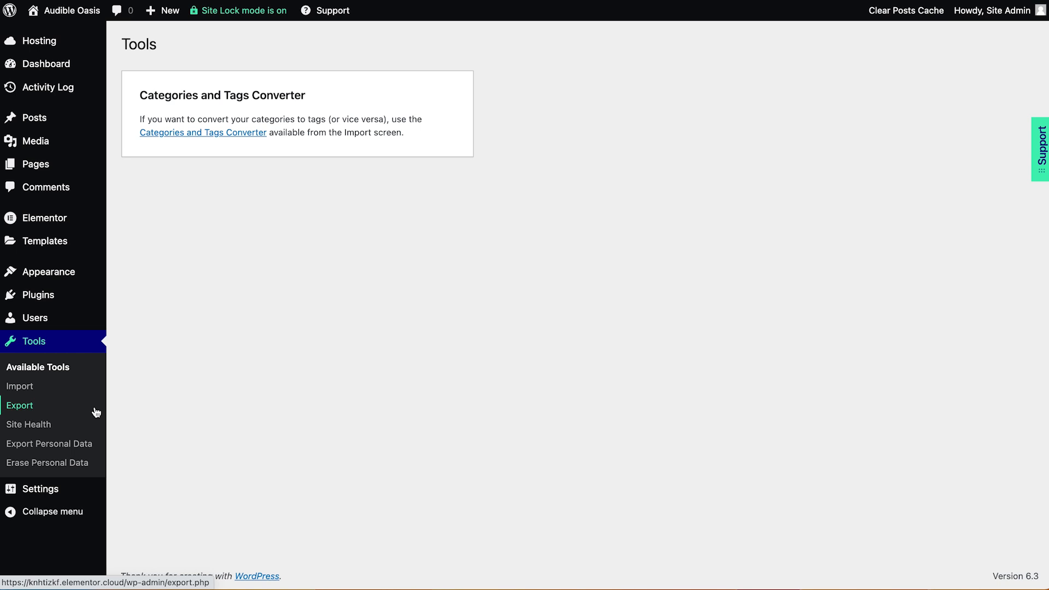
left_click(94, 393)
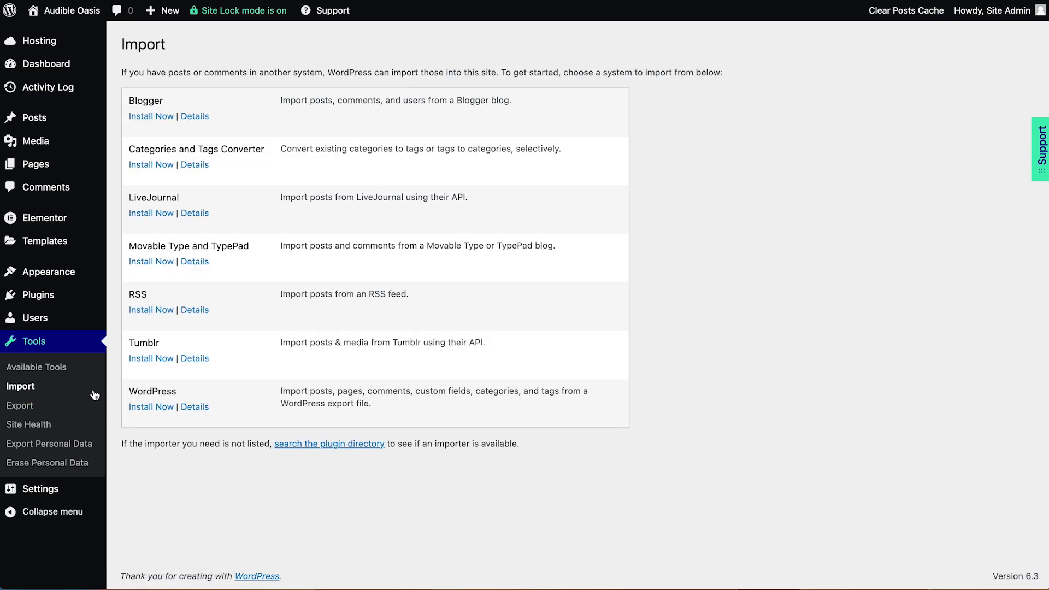
left_click(71, 410)
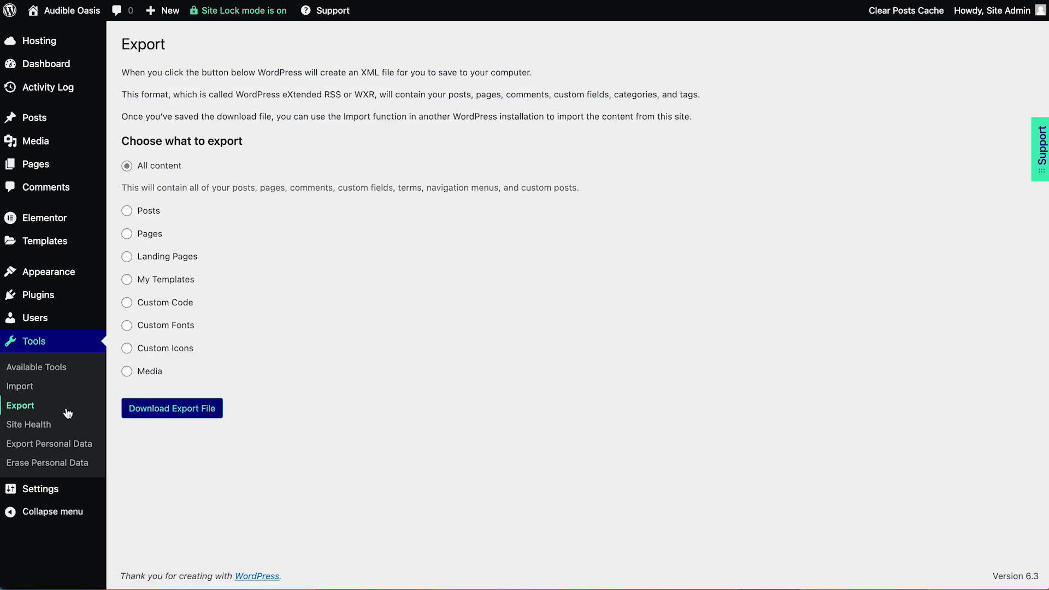
left_click(51, 430)
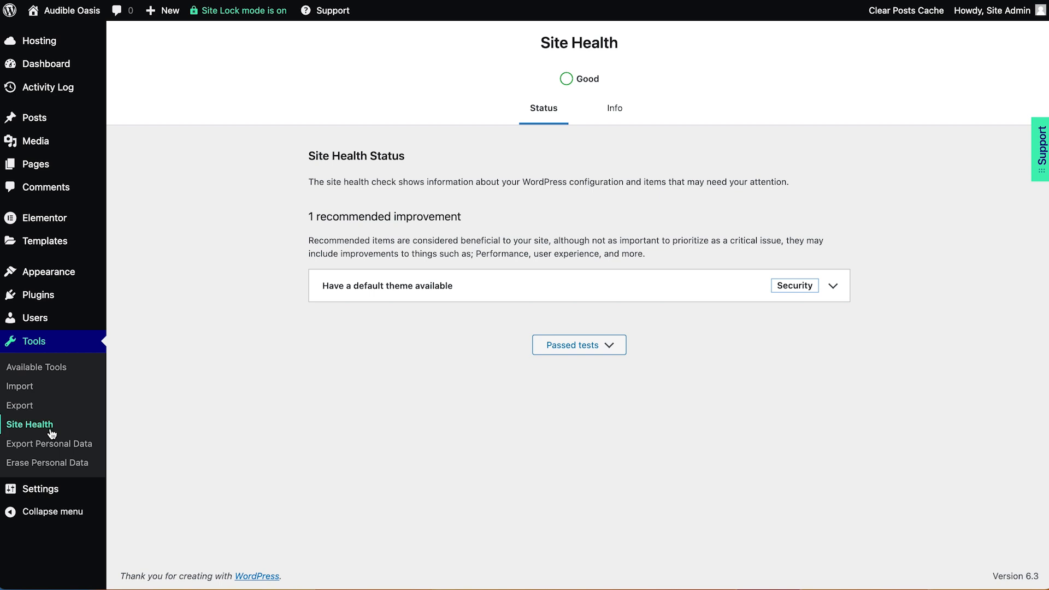
left_click(51, 445)
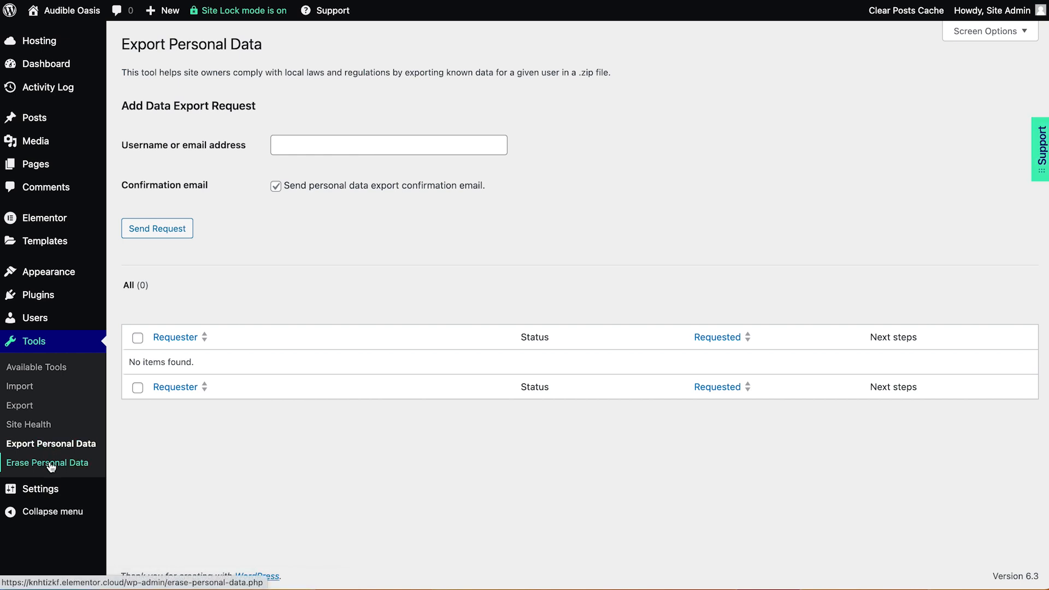
left_click(50, 465)
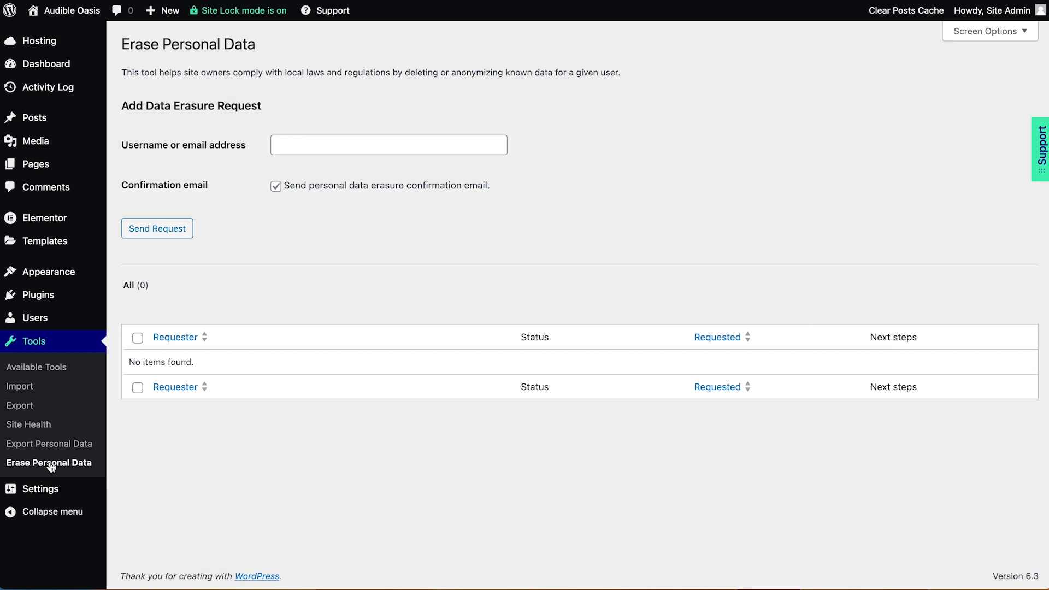
Step: Review the site's General settings, from the site title to the week's starting day, and save them
left_click(50, 488)
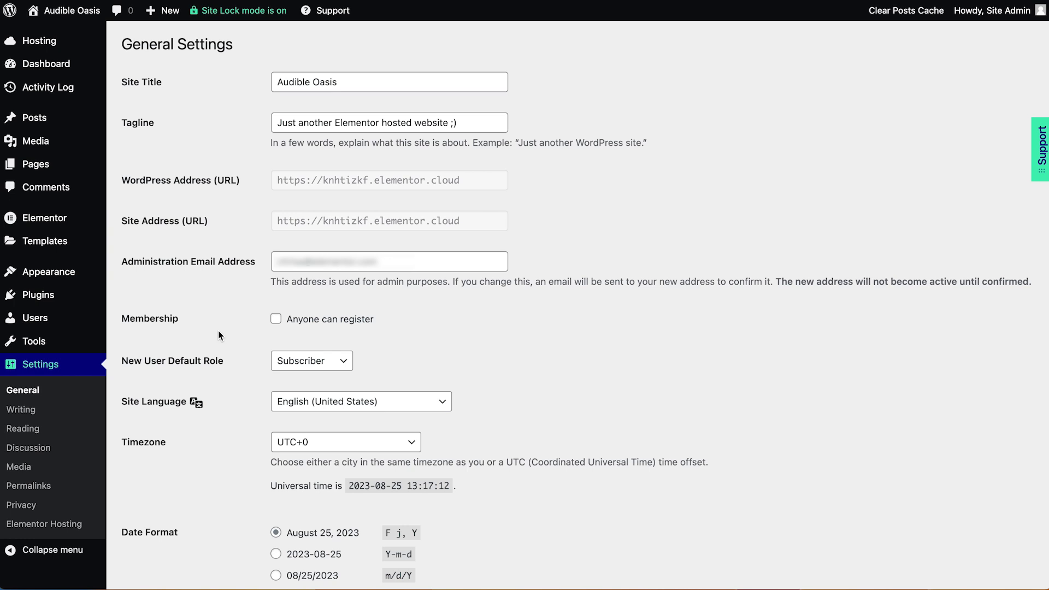
scroll(218, 335, "down", 5)
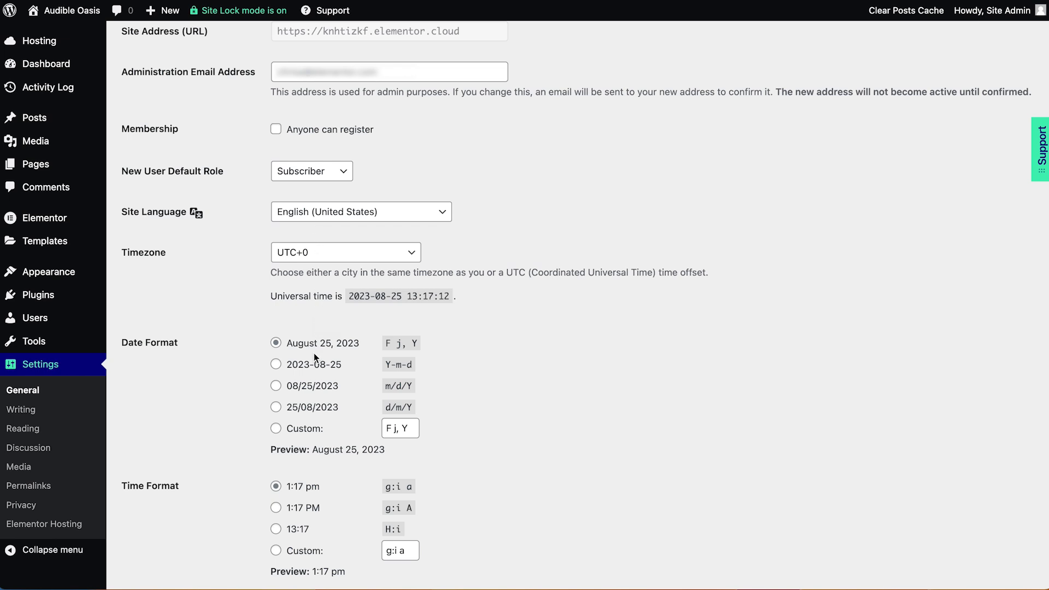
scroll(314, 353, "down", 3)
left_click(190, 518)
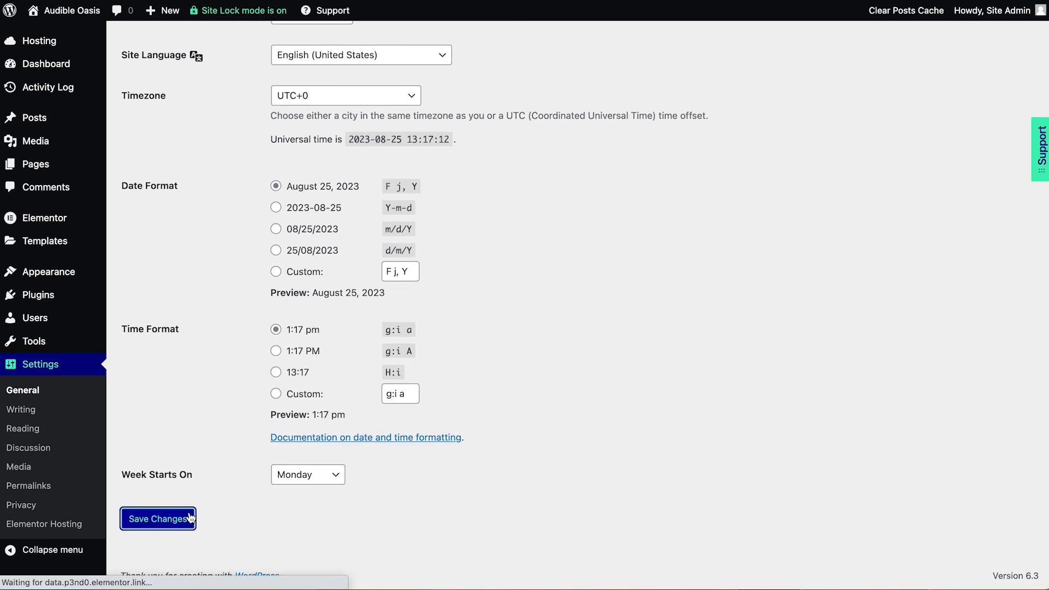
Step: Examine the Writing, Reading and Discussion settings, including the comment moderation and default avatar options
left_click(81, 411)
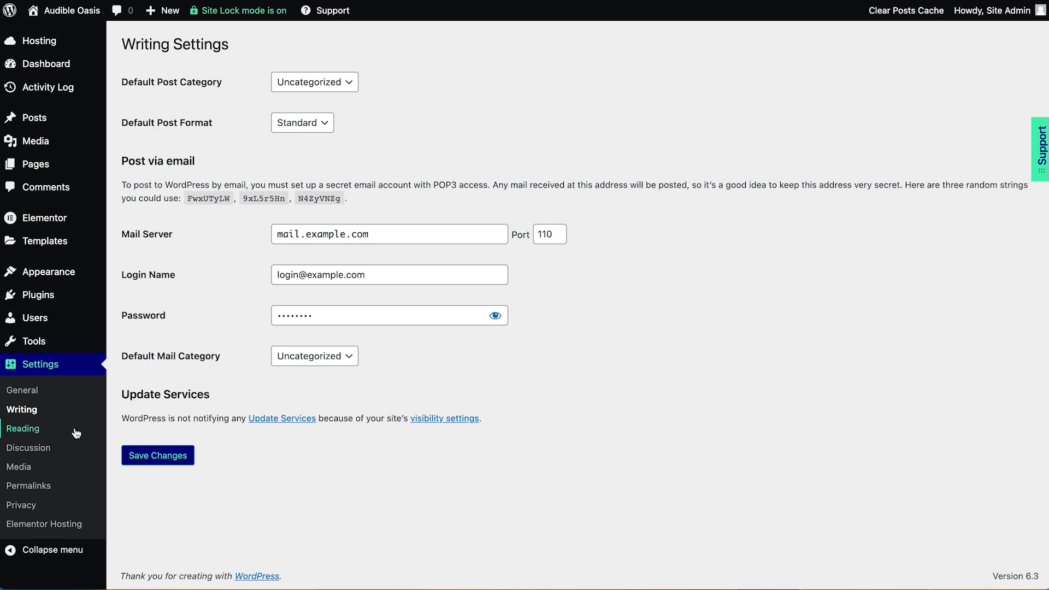
left_click(76, 431)
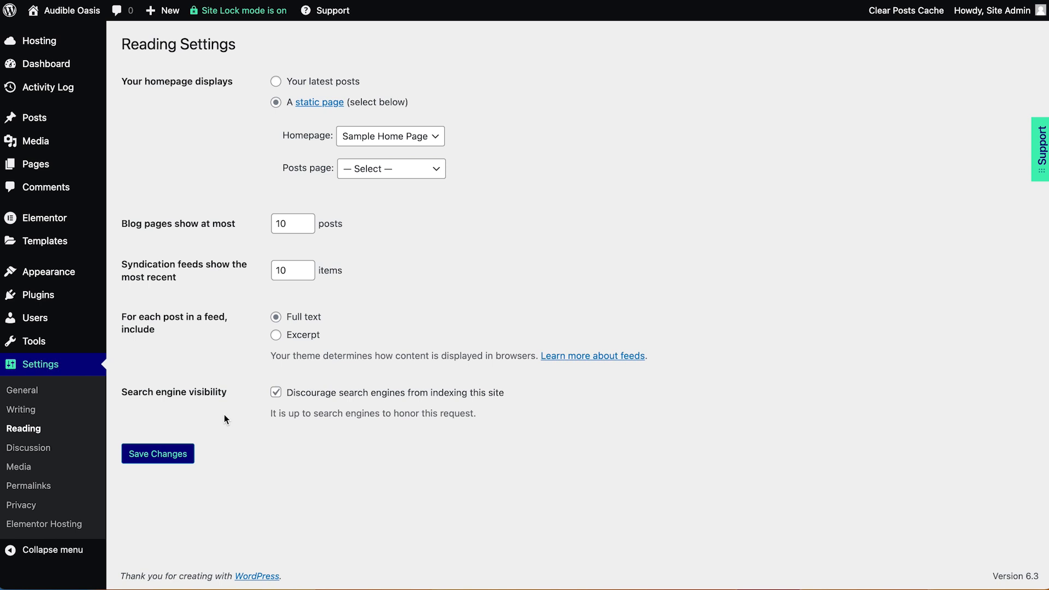
left_click(83, 447)
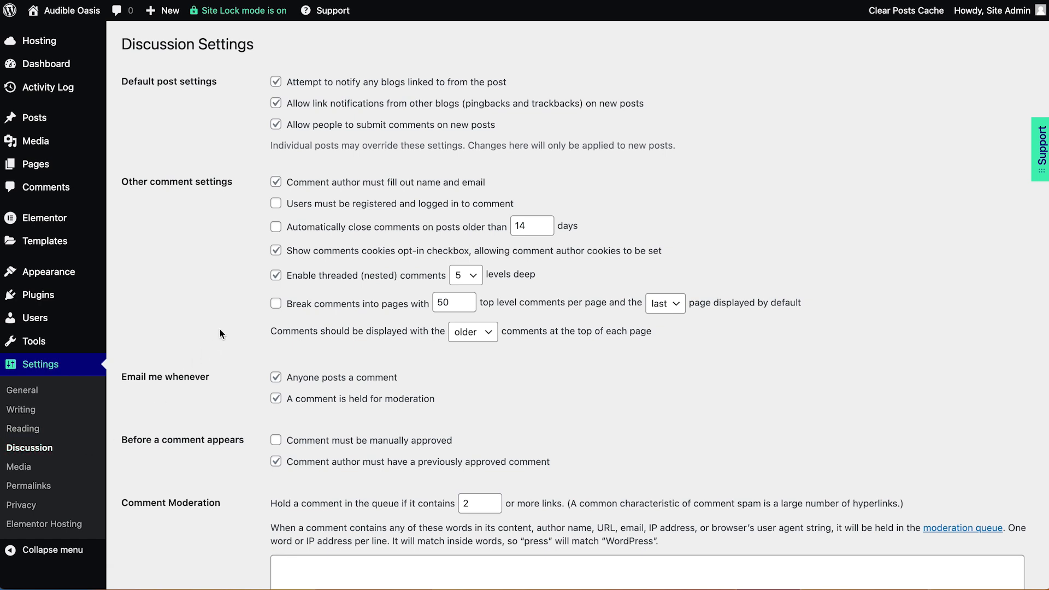
scroll(220, 331, "down", 5)
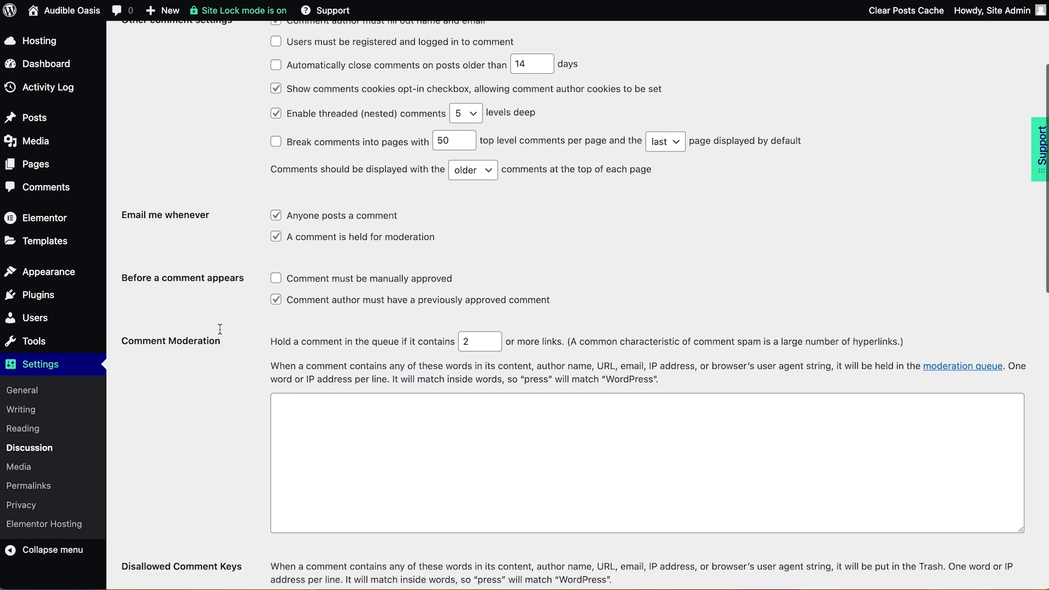
scroll(220, 329, "down", 6)
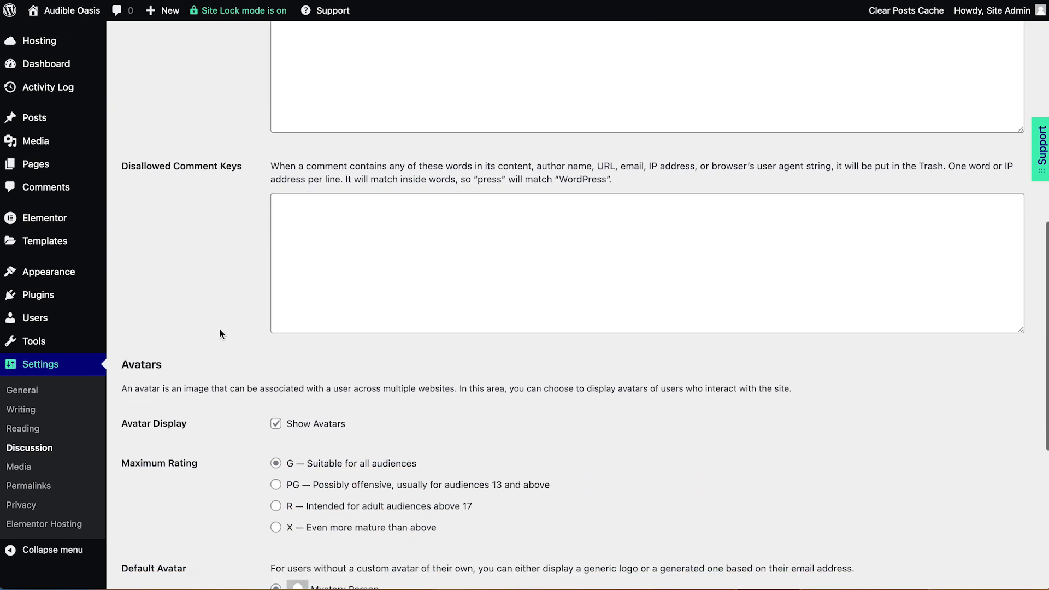
scroll(220, 332, "down", 6)
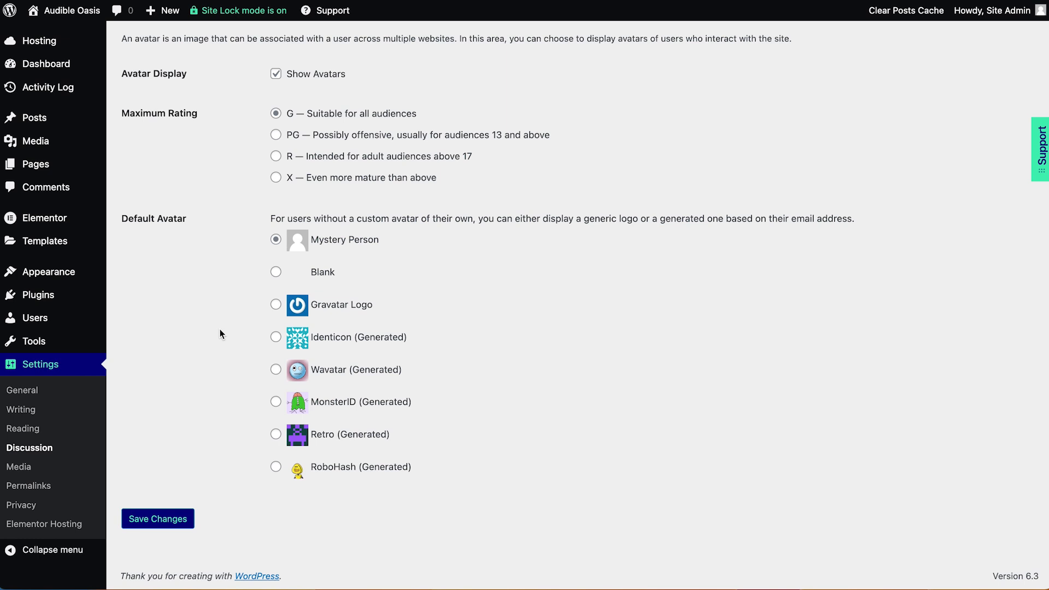
Step: View the Media, Permalinks, Privacy and Elementor Hosting settings in turn
left_click(103, 467)
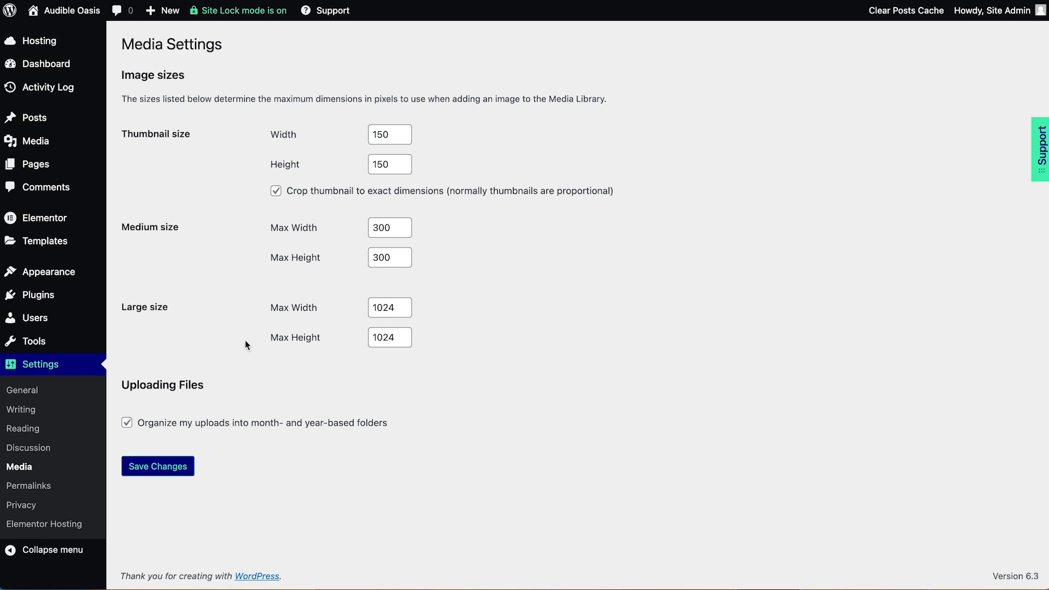
left_click(77, 486)
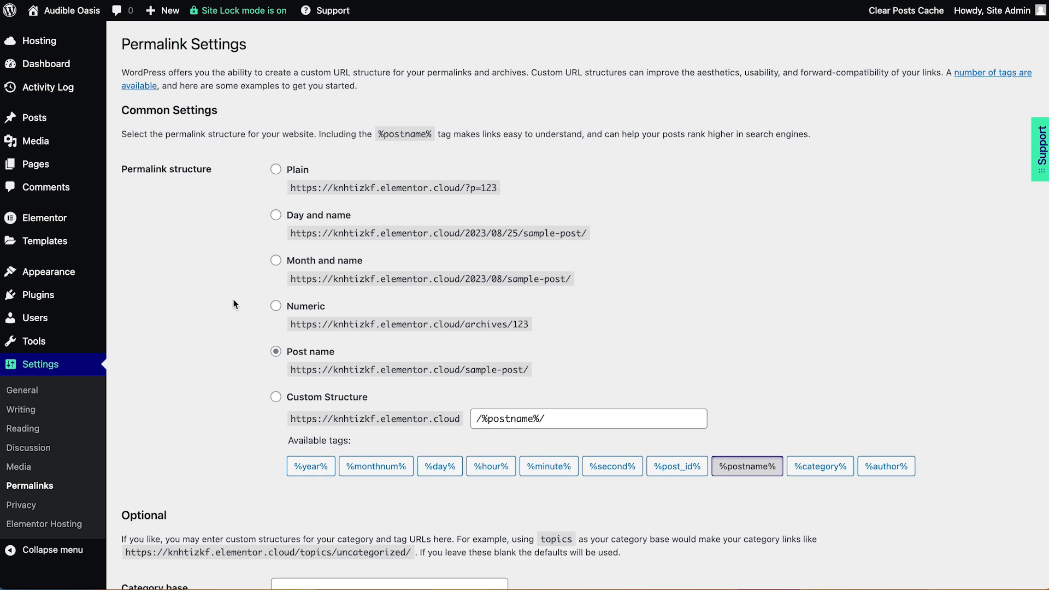
scroll(234, 304, "down", 3)
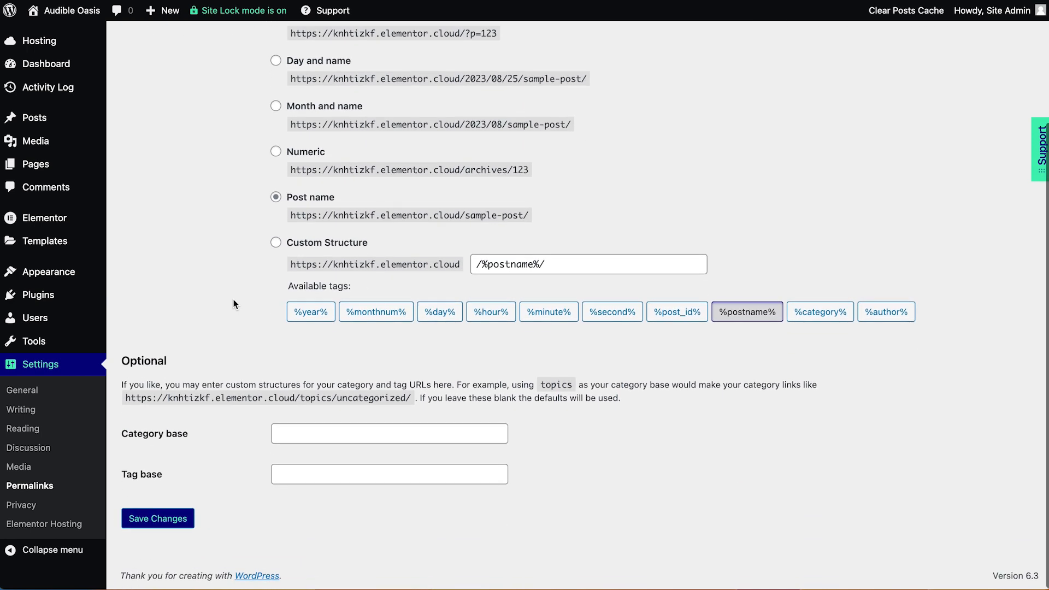
left_click(93, 508)
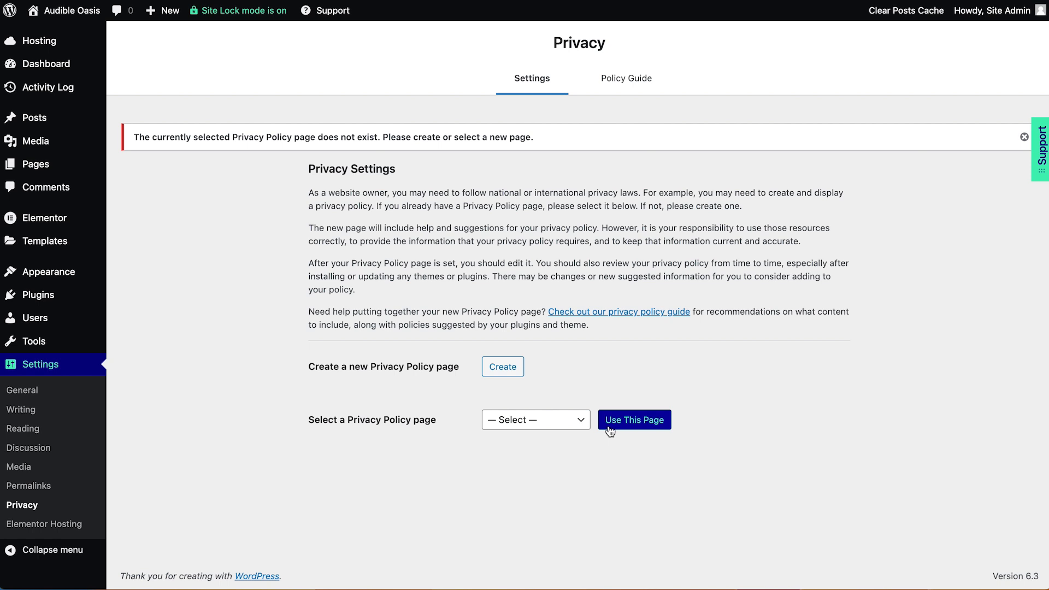
left_click(100, 532)
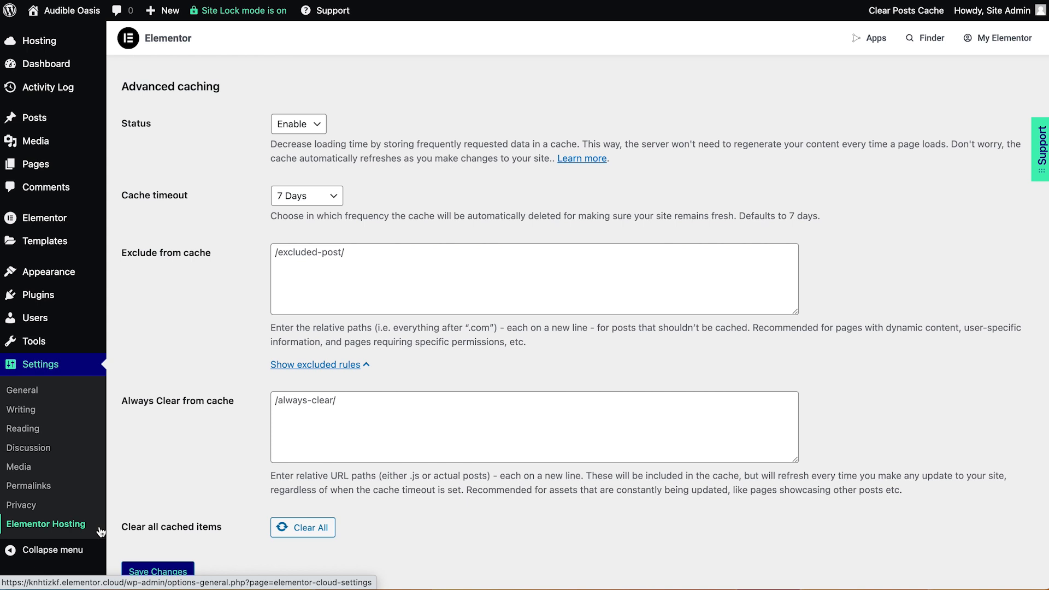
Step: Return to the Dashboard and open the "Hello world!" post from the list of all posts for editing
left_click(47, 63)
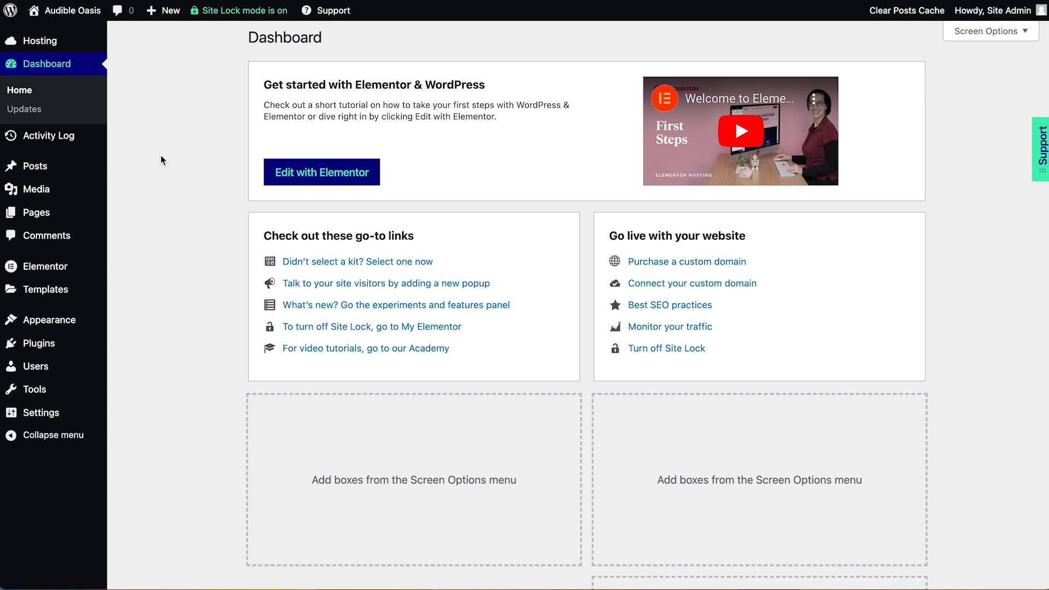
mouse_move(104, 172)
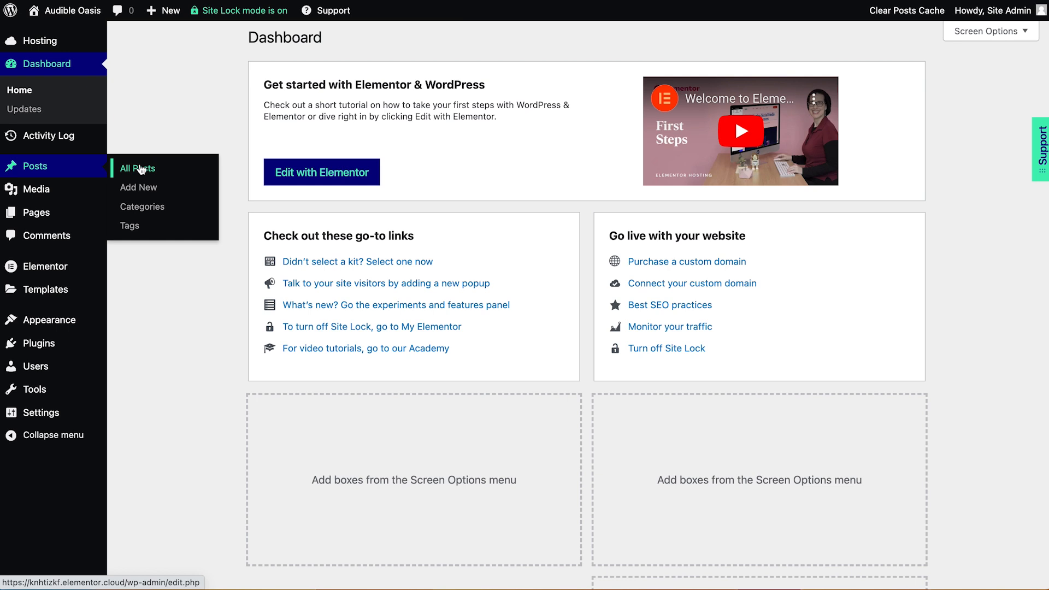
left_click(141, 170)
left_click(176, 148)
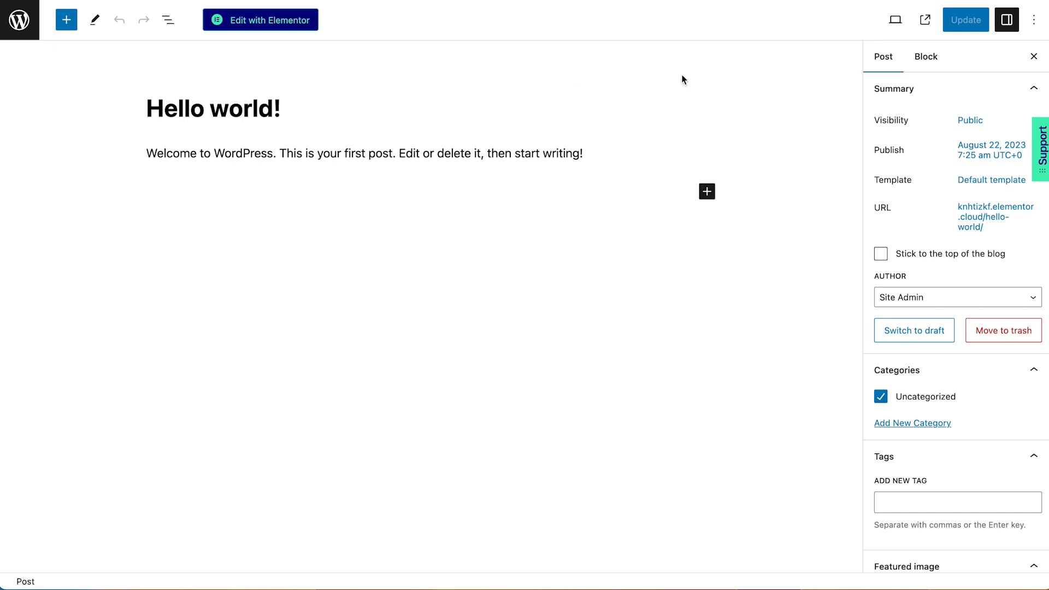
Step: Enable the additional Custom fields area in the editor preferences and reload the post editor
left_click(1037, 25)
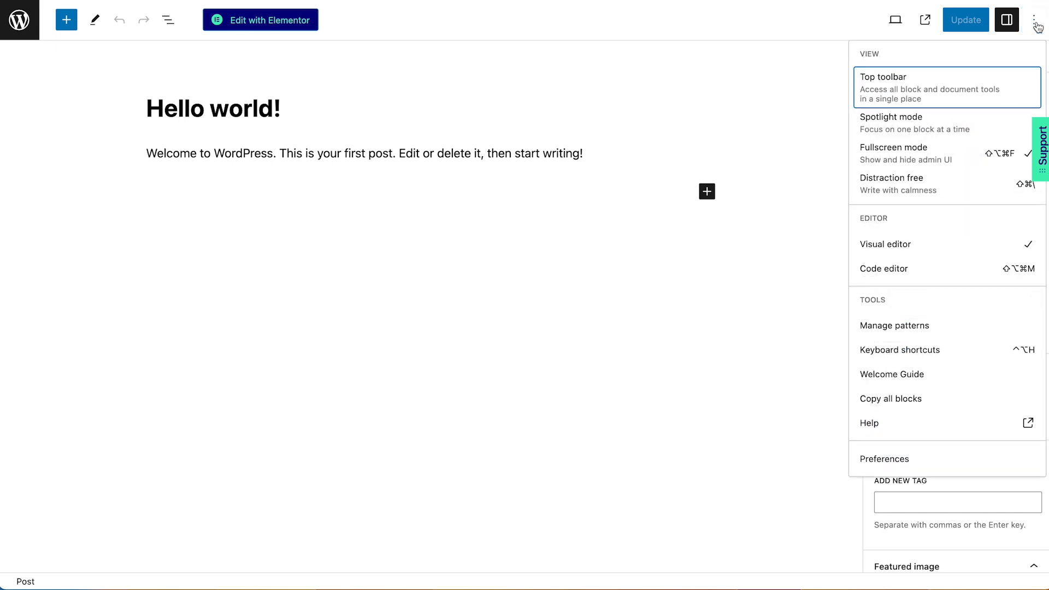
left_click(894, 468)
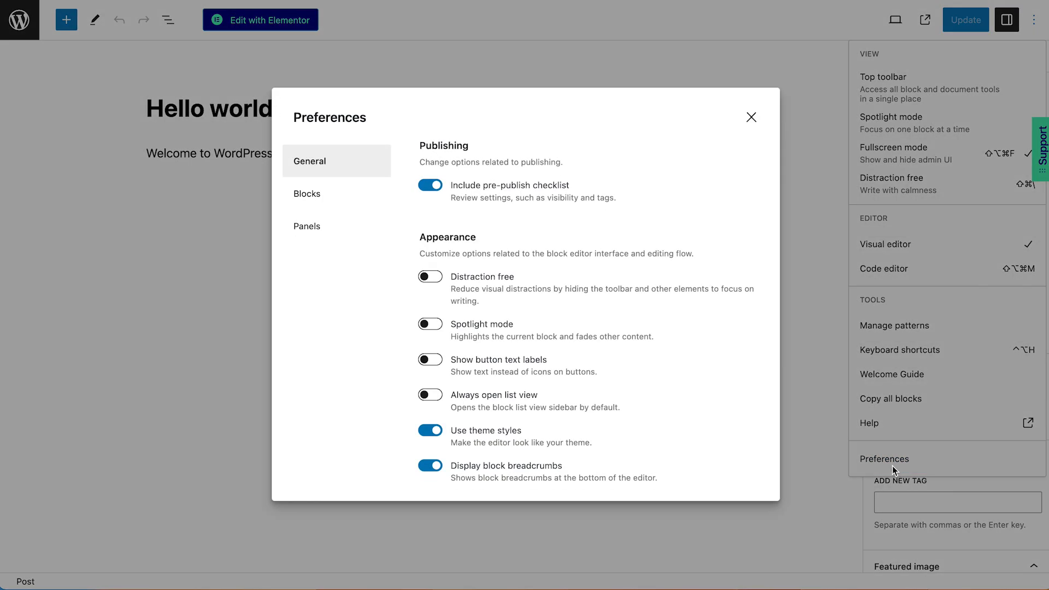
left_click(304, 231)
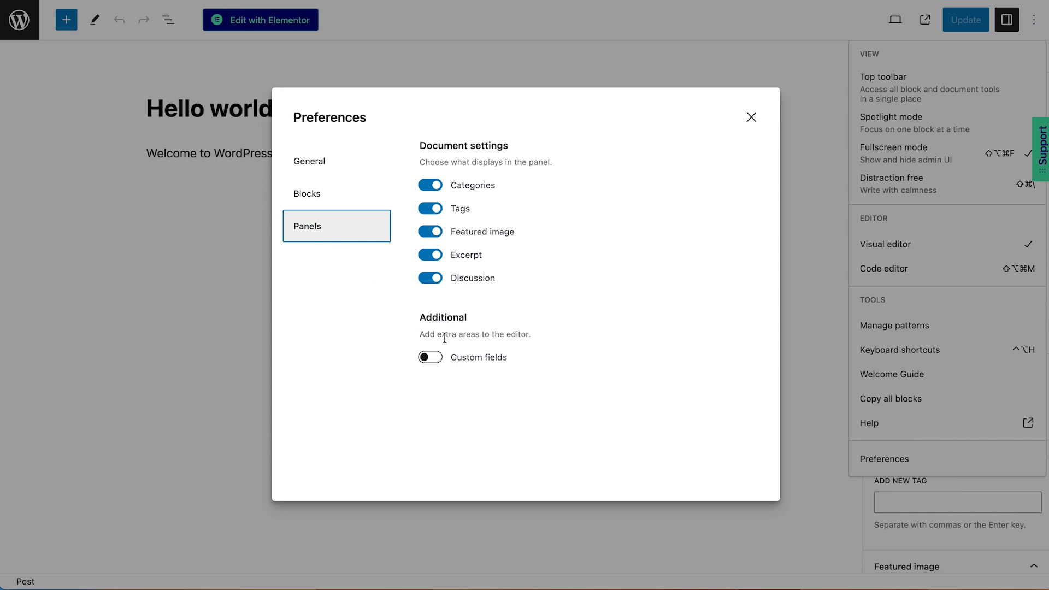
left_click(426, 359)
left_click(451, 421)
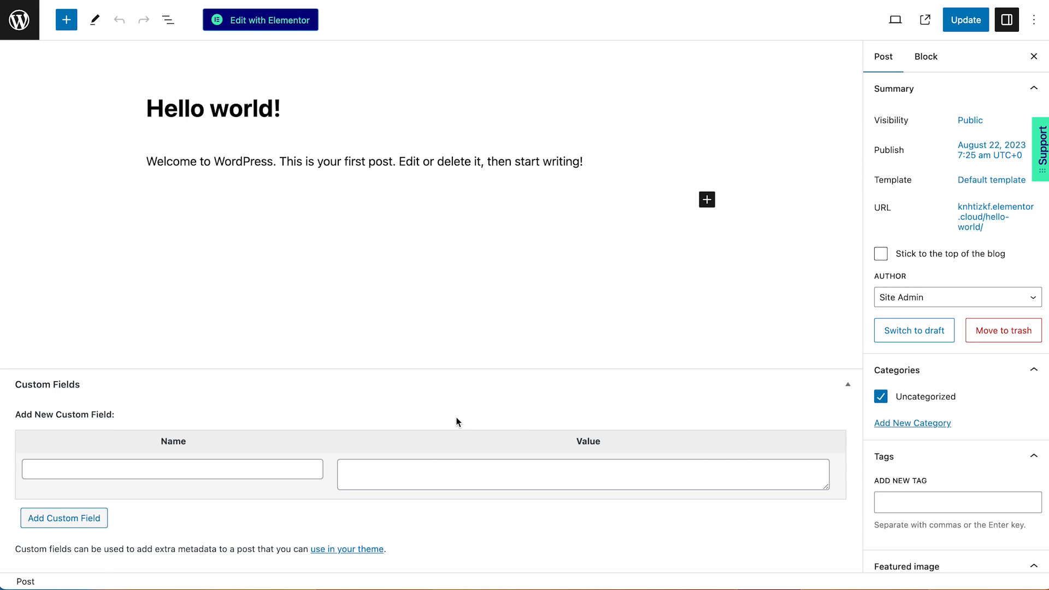
left_click(184, 471)
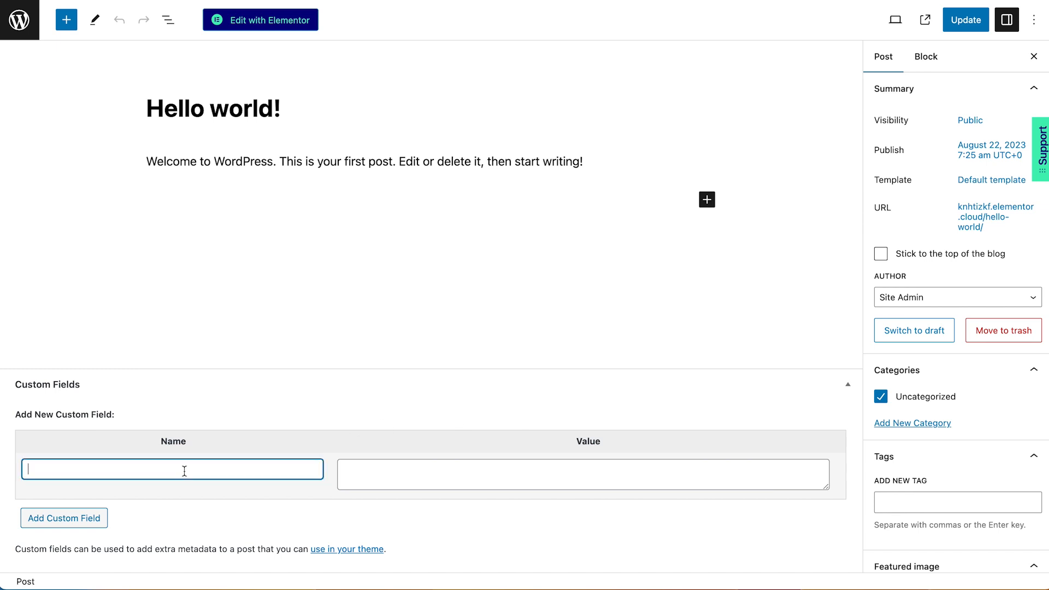
type("Audio URL")
left_click(358, 476)
type("https://open.spotify.com/episode/5CW3N0y9exAys97uUE9vas?si=f4fa81efb6124df5")
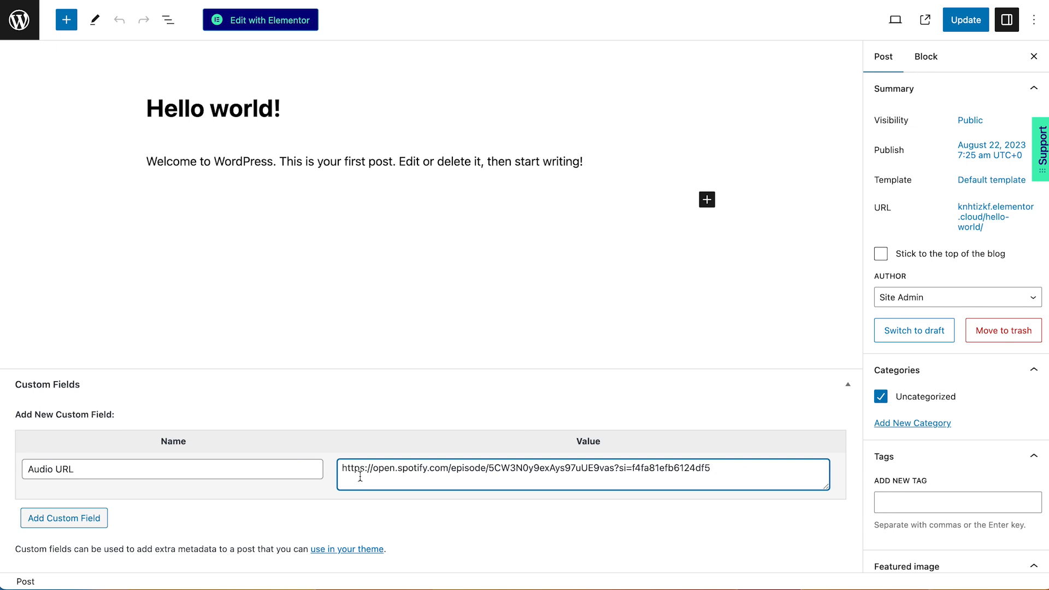
left_click(963, 27)
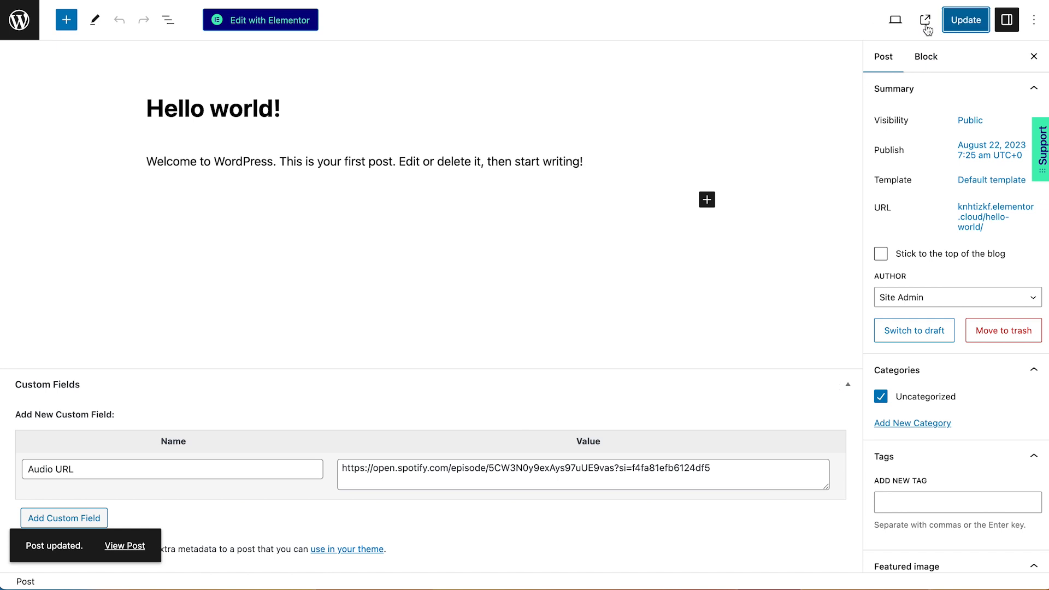
left_click(17, 24)
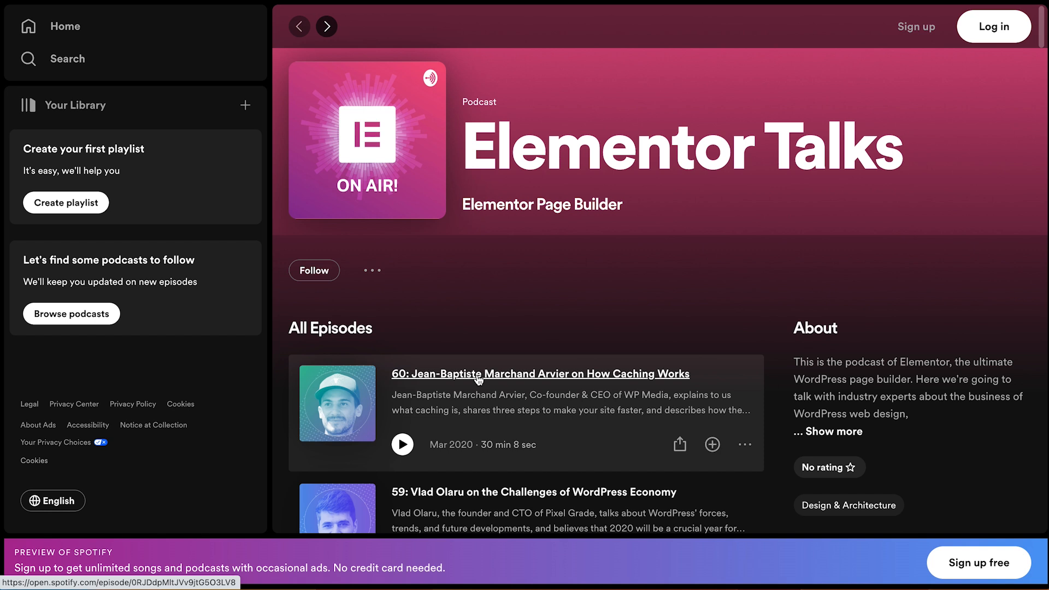
Step: Open episode 60 of Elementor Talks on Spotify, and add a new post titled "Episode 60:" plus the guest's name and "on How Caching Works"
left_click(479, 376)
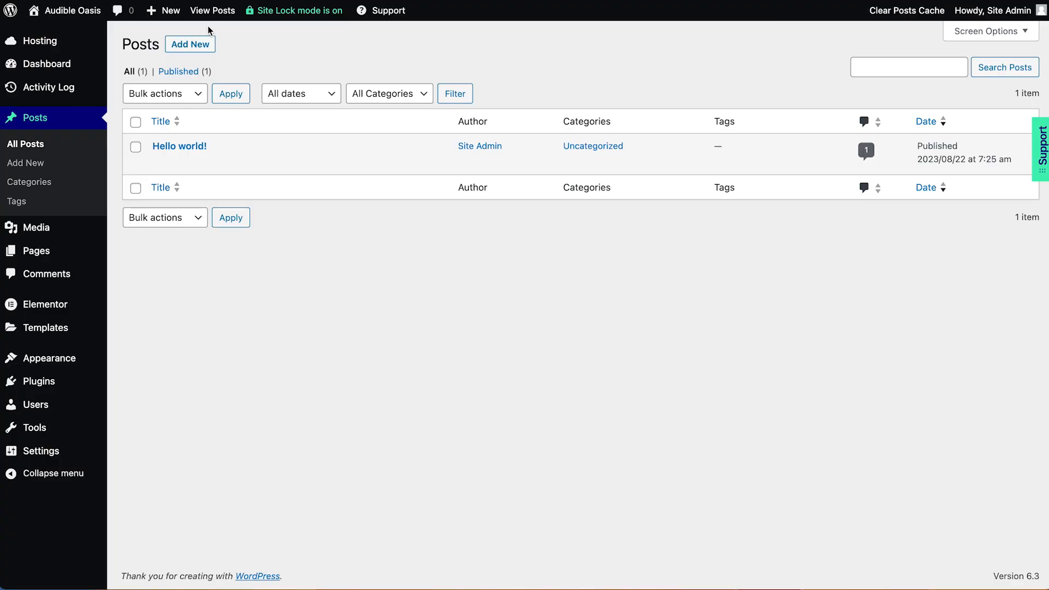
left_click(195, 49)
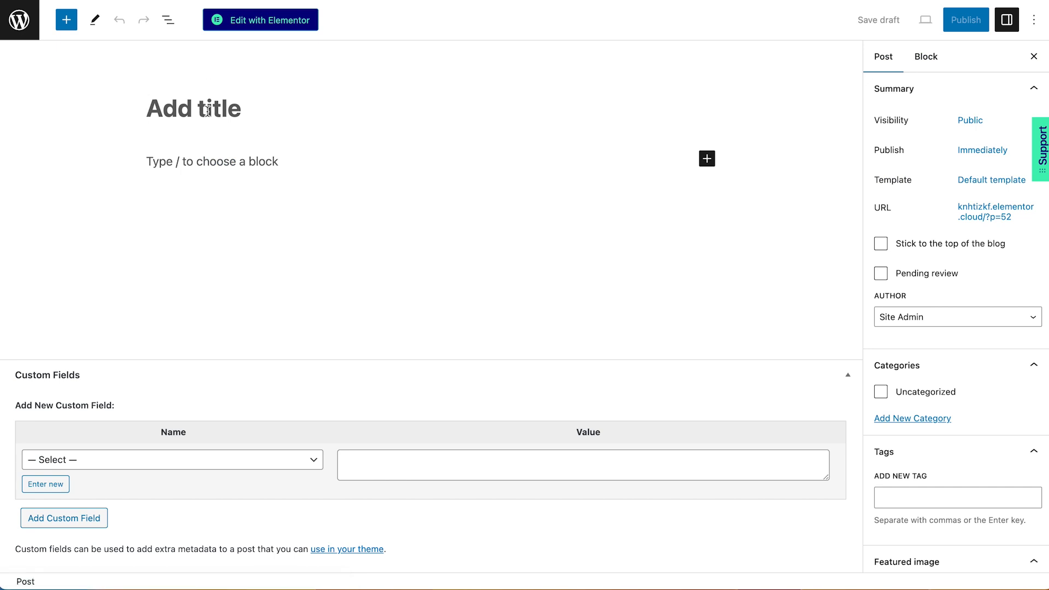
type("Episode 60: Jean-Baptiste Marchand Arvier on How Caching Works")
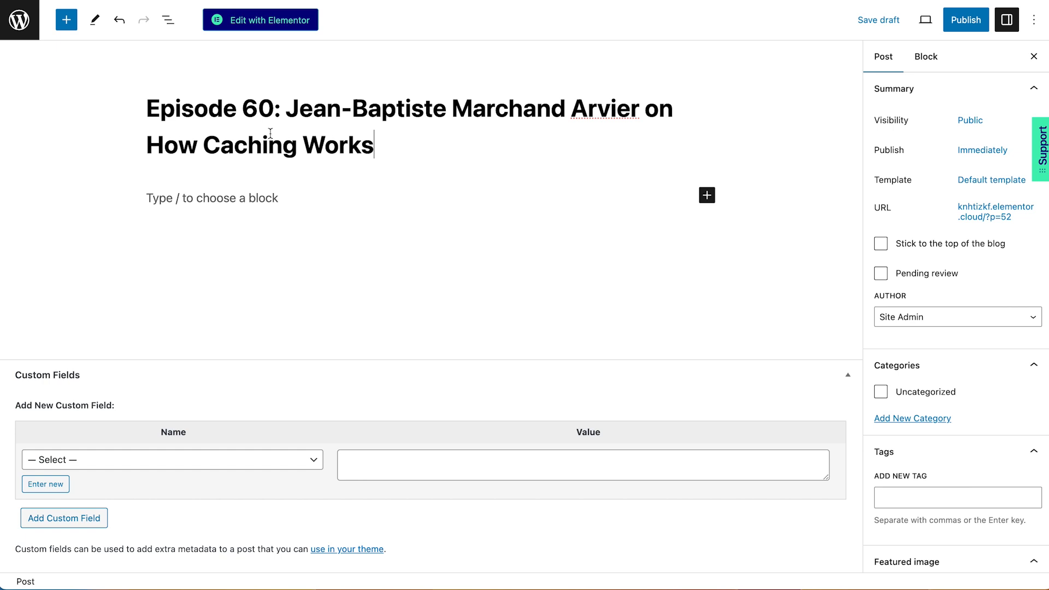
Step: Copy the episode description from the Spotify page and paste it as the new post's excerpt
scroll(942, 305, "down", 5)
scroll(943, 305, "down", 3)
left_click(916, 420)
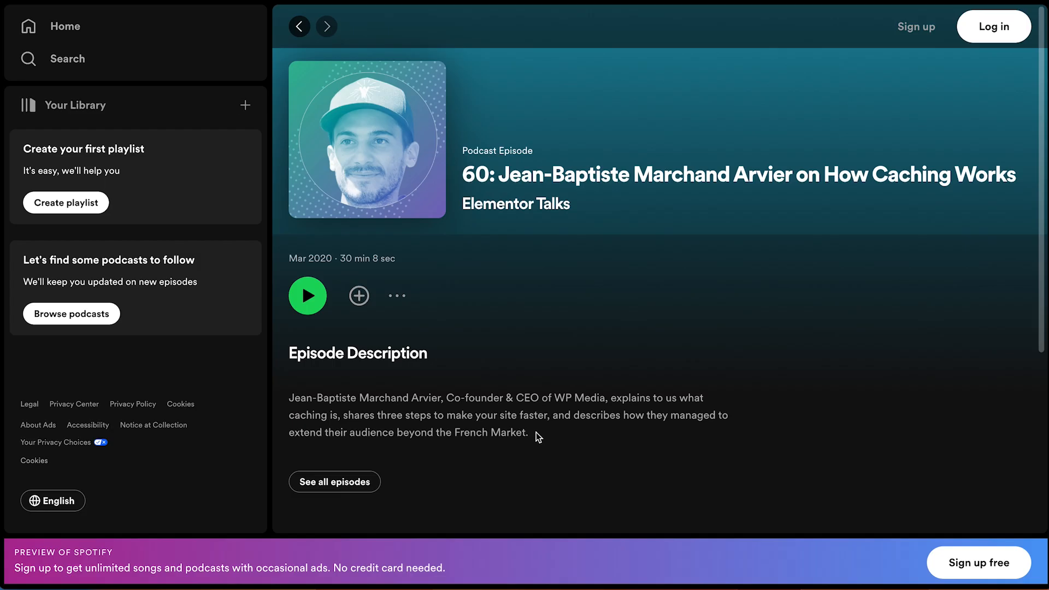
left_click_drag(534, 437, 289, 400)
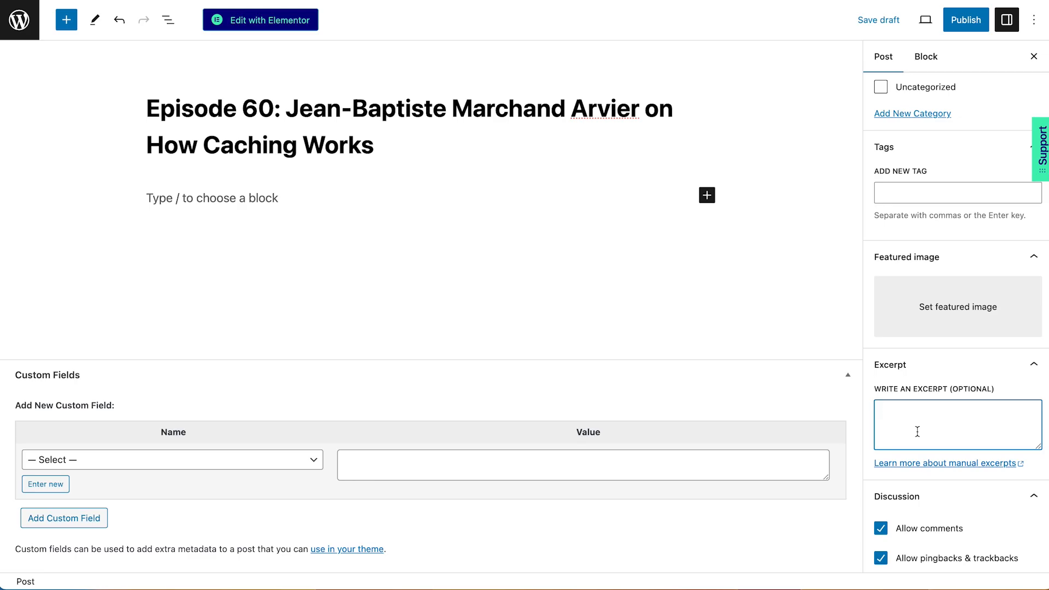
type("Jean-Baptiste Marchand Arvier, Co-founder & CEO of WP Media, explains to us what caching is, shares three steps to make your site faster, and describes how they managed to extend their audience beyond the French Market.")
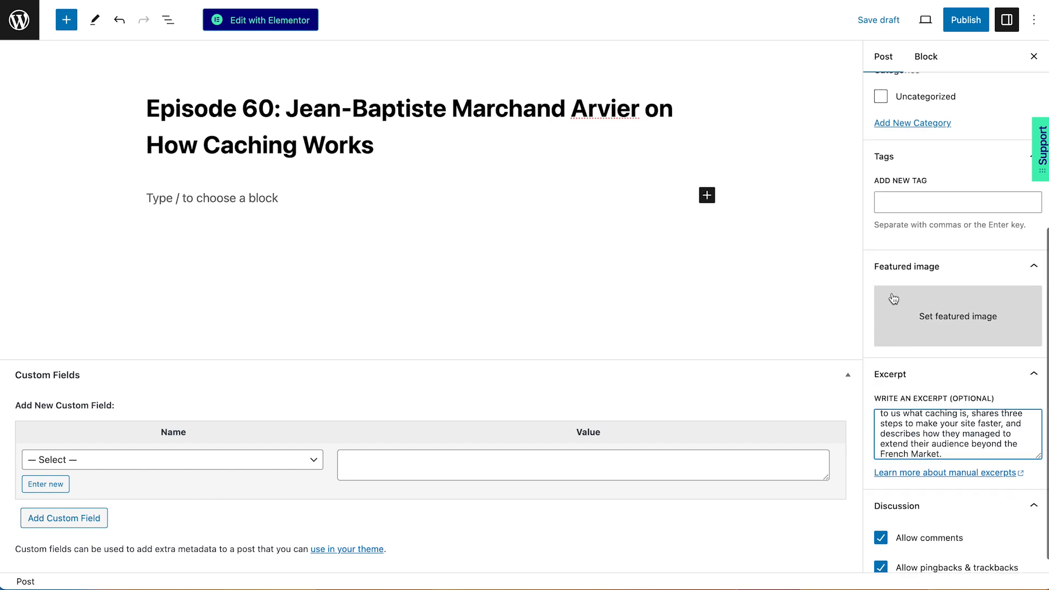
Step: Paste the copied episode description into the first paragraph of the post's body
scroll(896, 301, "up", 3)
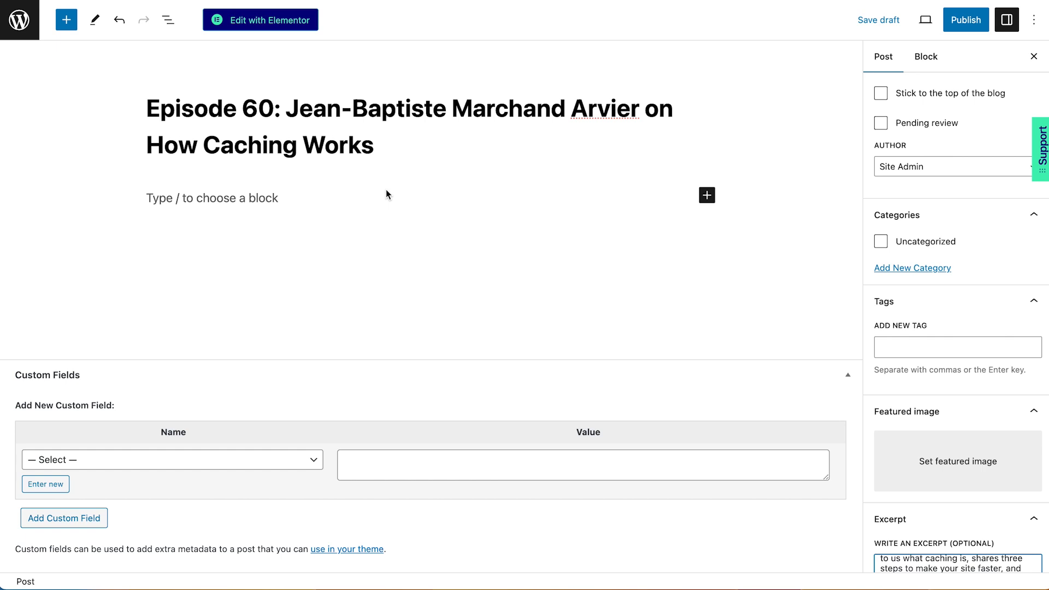
left_click(386, 191)
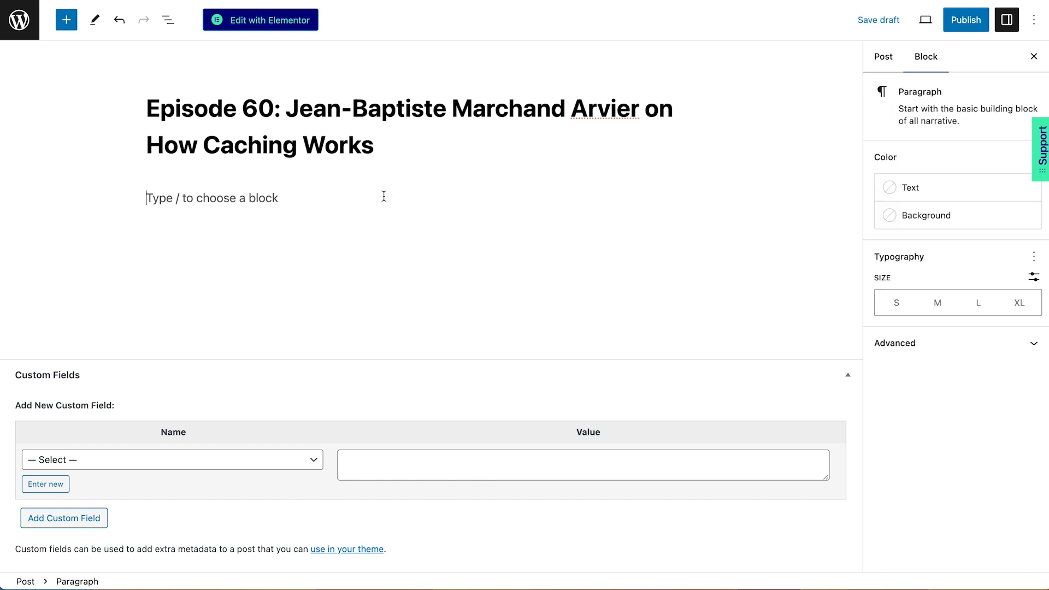
key("ctrl+v")
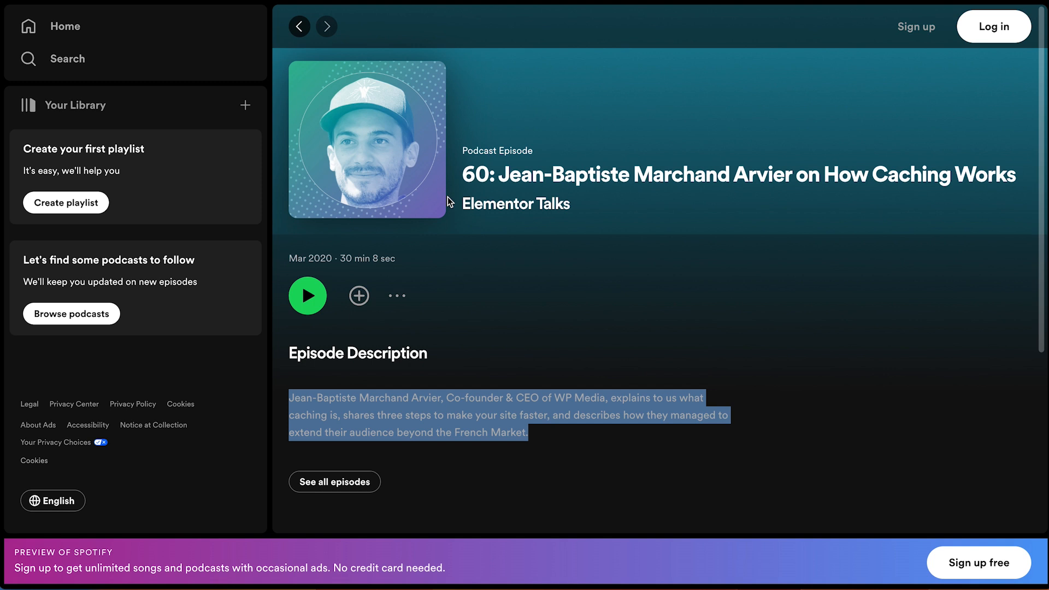
left_click(398, 298)
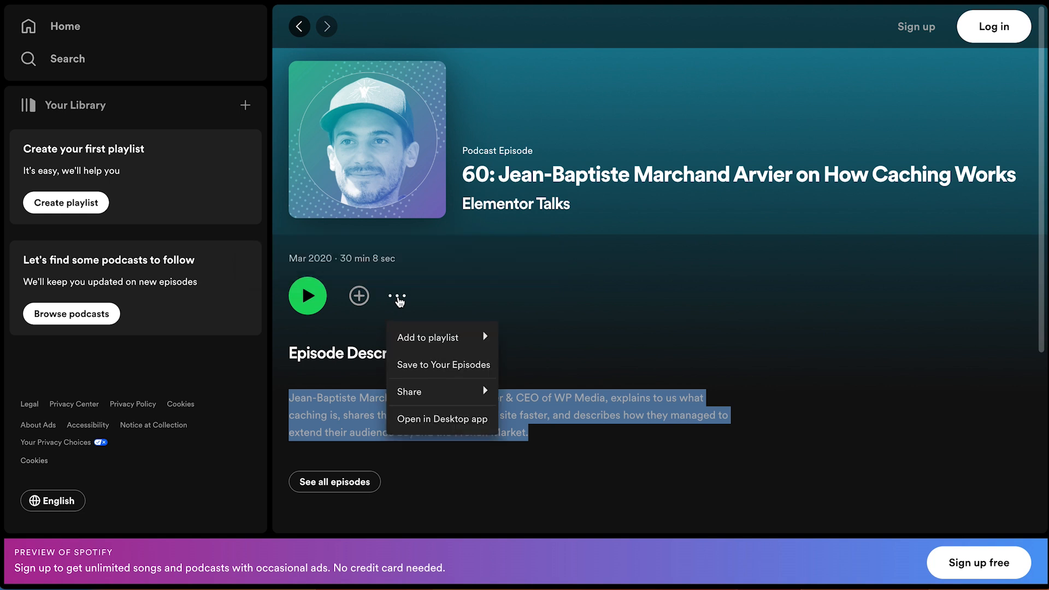
mouse_move(431, 395)
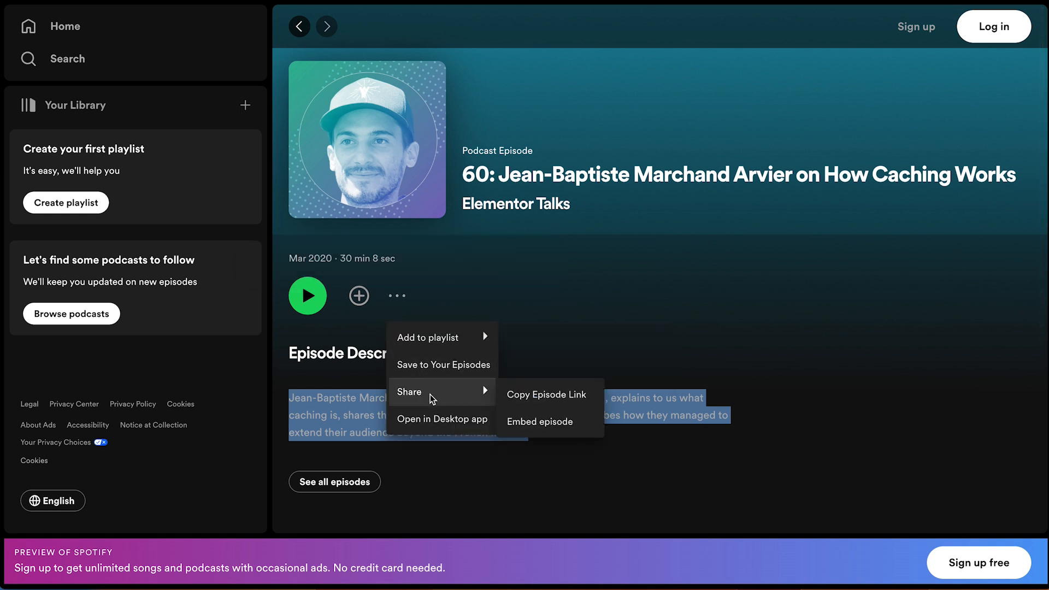
left_click(542, 402)
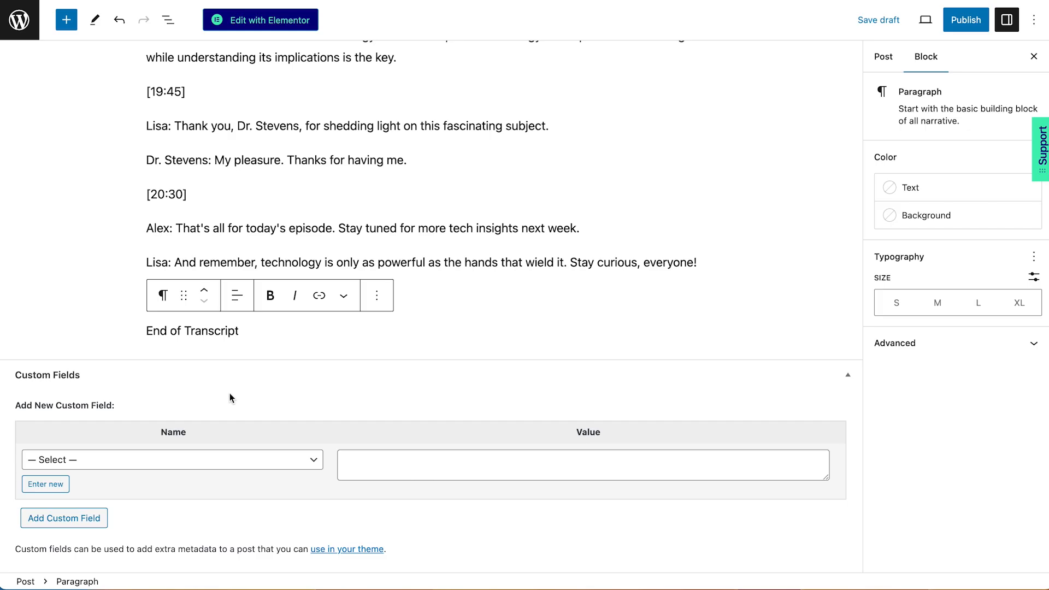
left_click(216, 470)
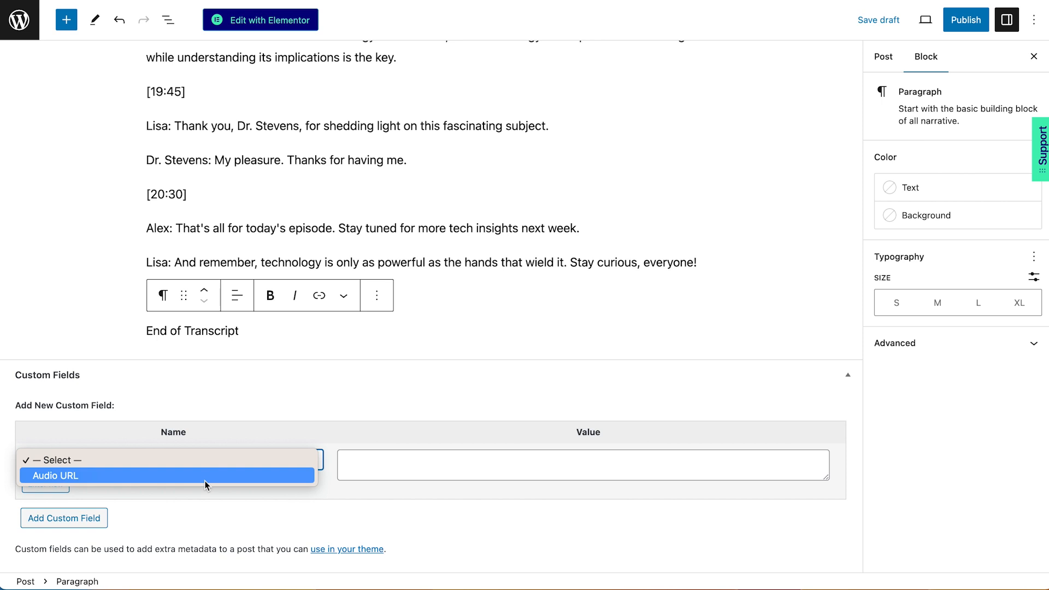
left_click(205, 481)
left_click(384, 456)
key("ctrl+v")
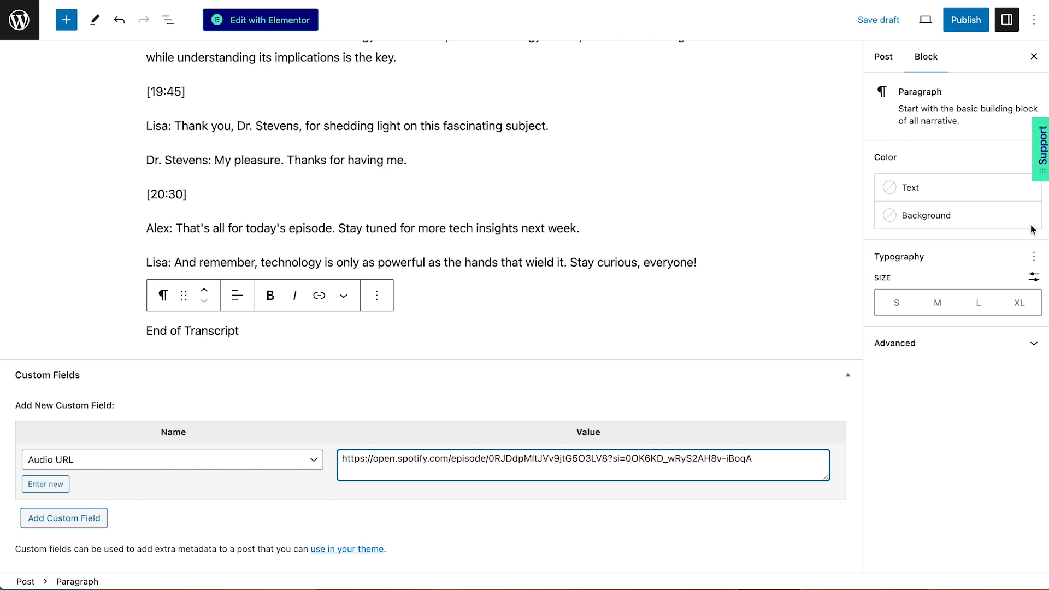
Step: Publish the Episode 60 post and view it on the live site
left_click(967, 22)
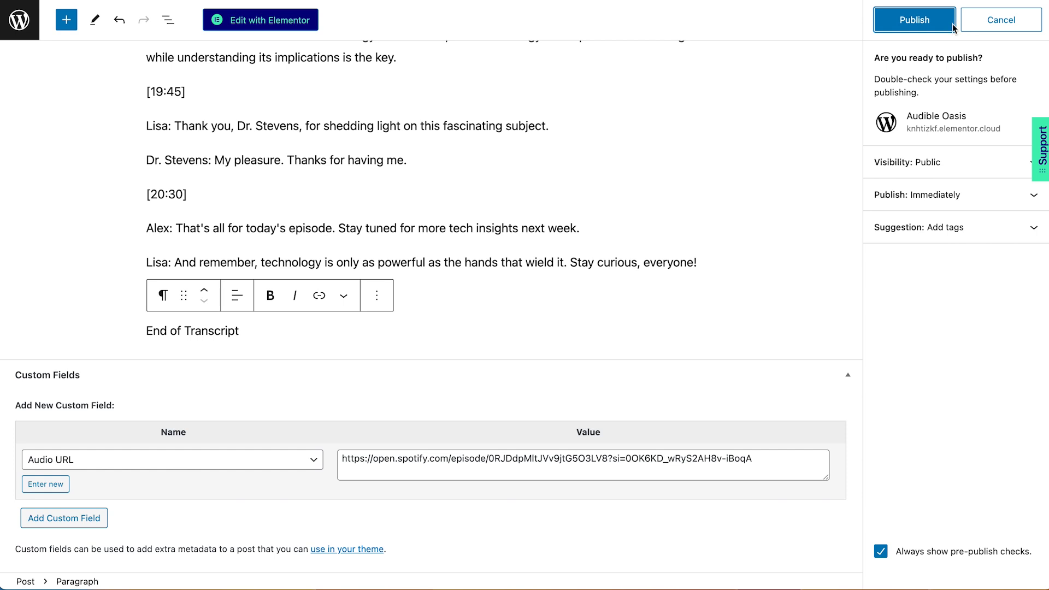
left_click(927, 22)
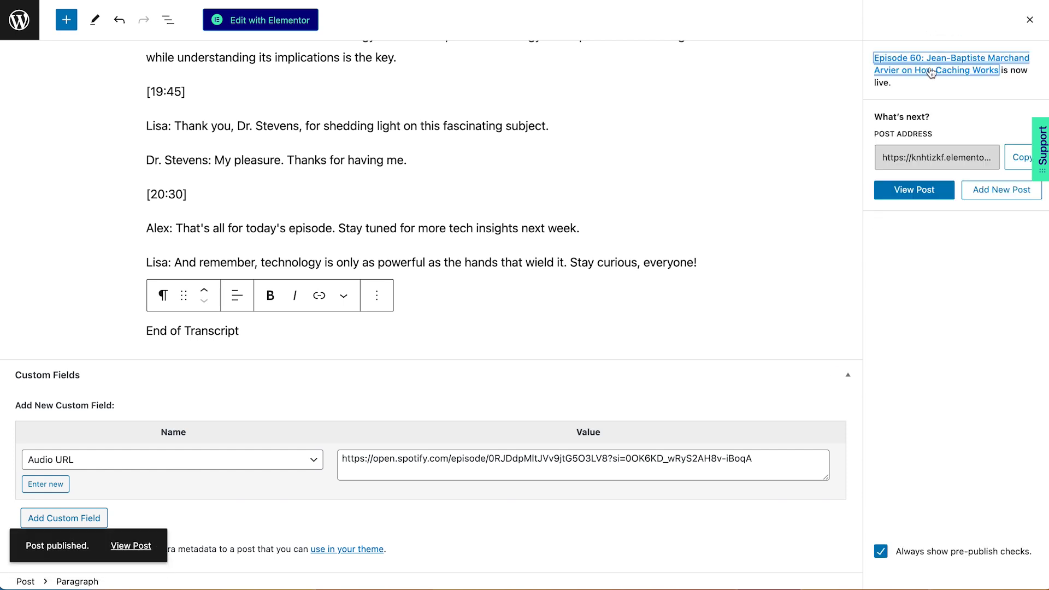
left_click(907, 193)
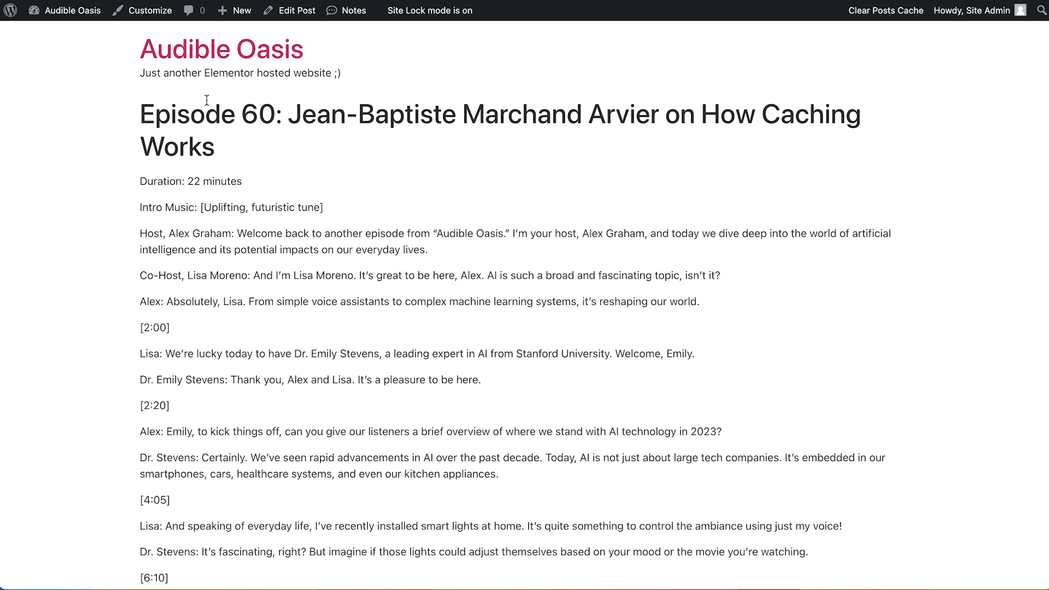
Step: Return to the site's dashboard and open the list of all posts to check the episodes
mouse_move(66, 10)
left_click(52, 35)
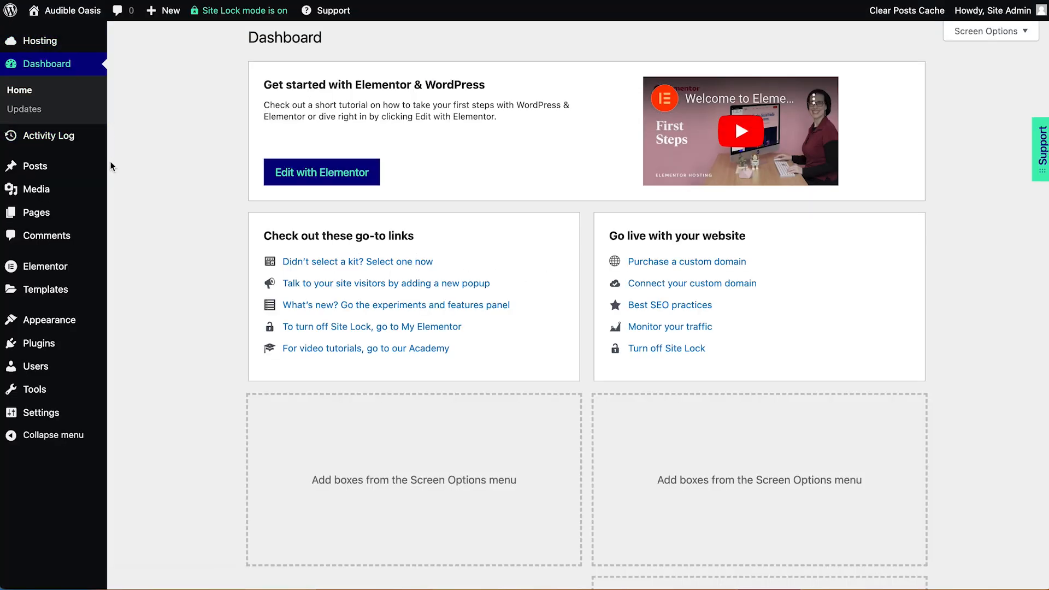
left_click(133, 170)
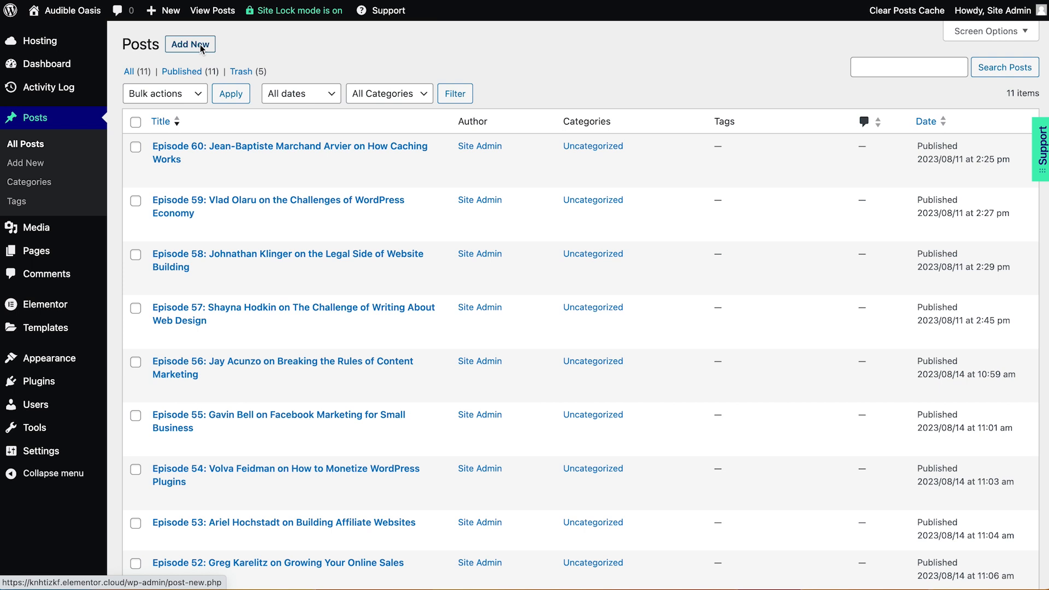
Step: Go back to the dashboard, list all pages and open the Sandbox page for editing with Elementor
left_click(90, 67)
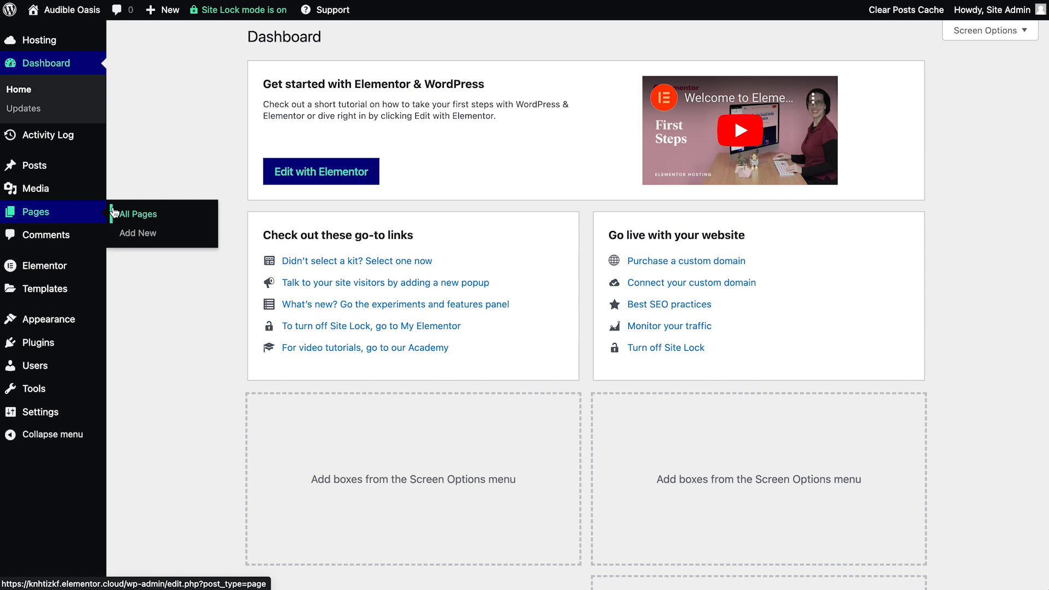
left_click(114, 212)
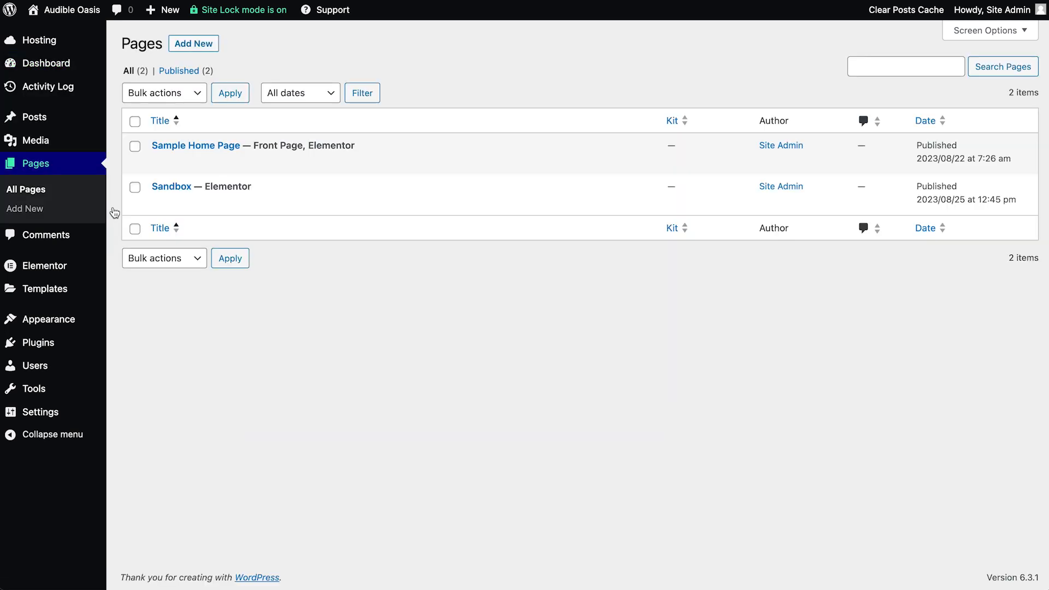
mouse_move(145, 210)
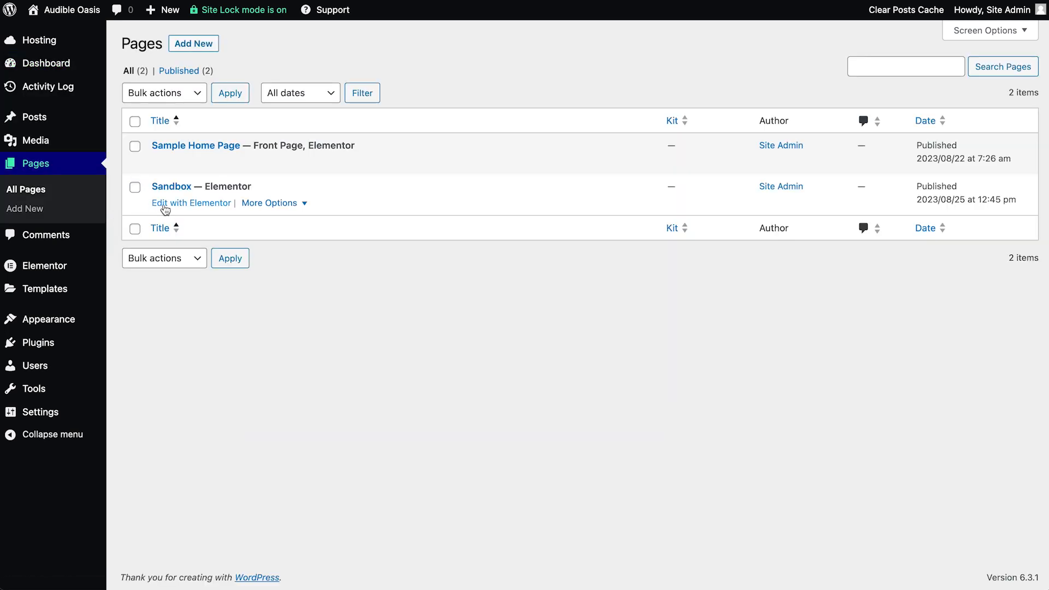
left_click(164, 209)
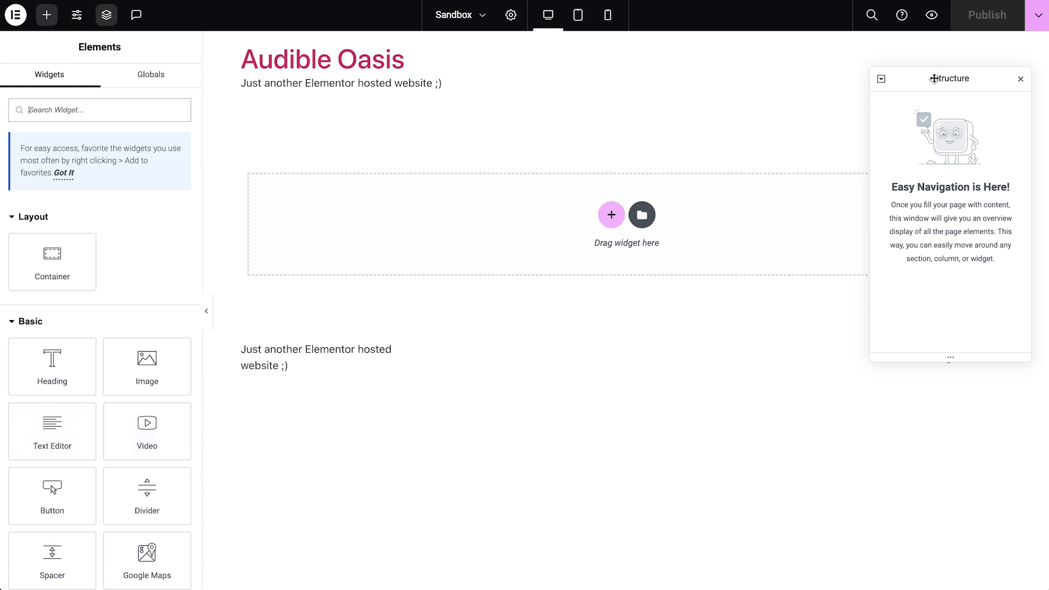
Step: Dock the floating Structure panel to the editor's edge and add a container with two equal columns to the page
left_click_drag(935, 78, 1045, 76)
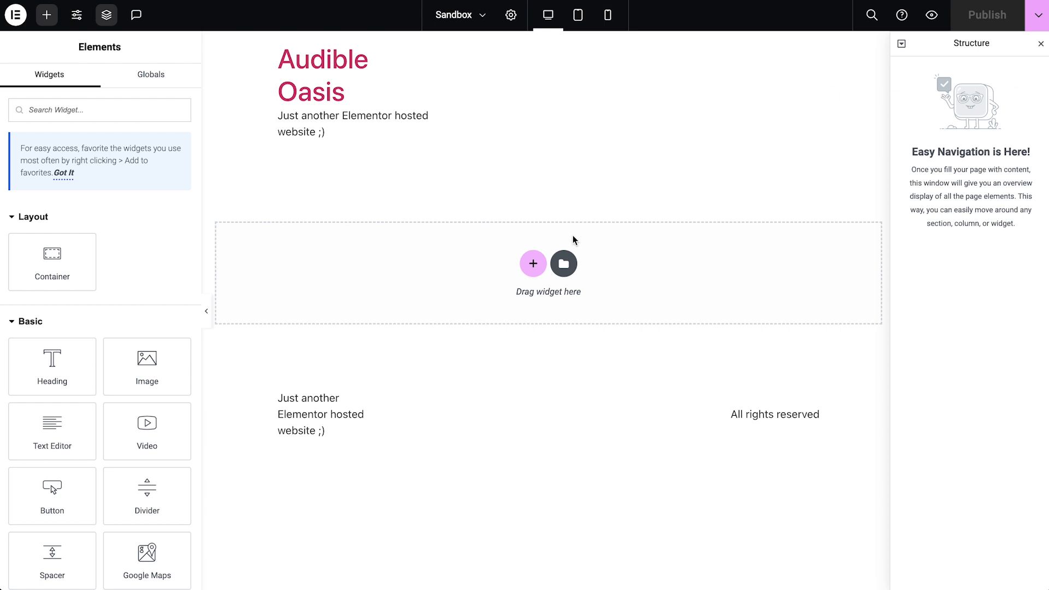
left_click(533, 264)
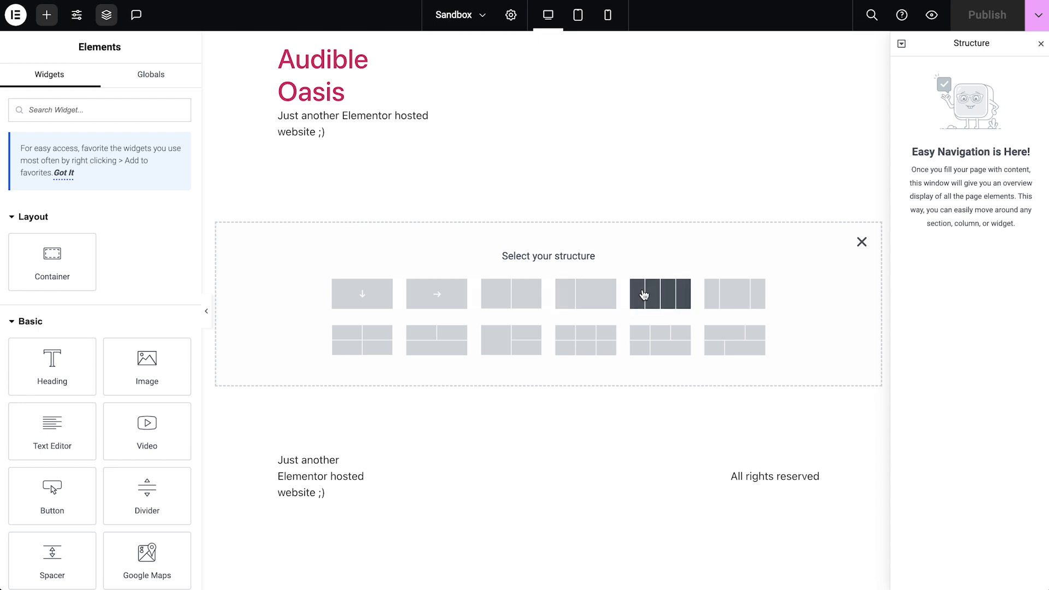
left_click(505, 295)
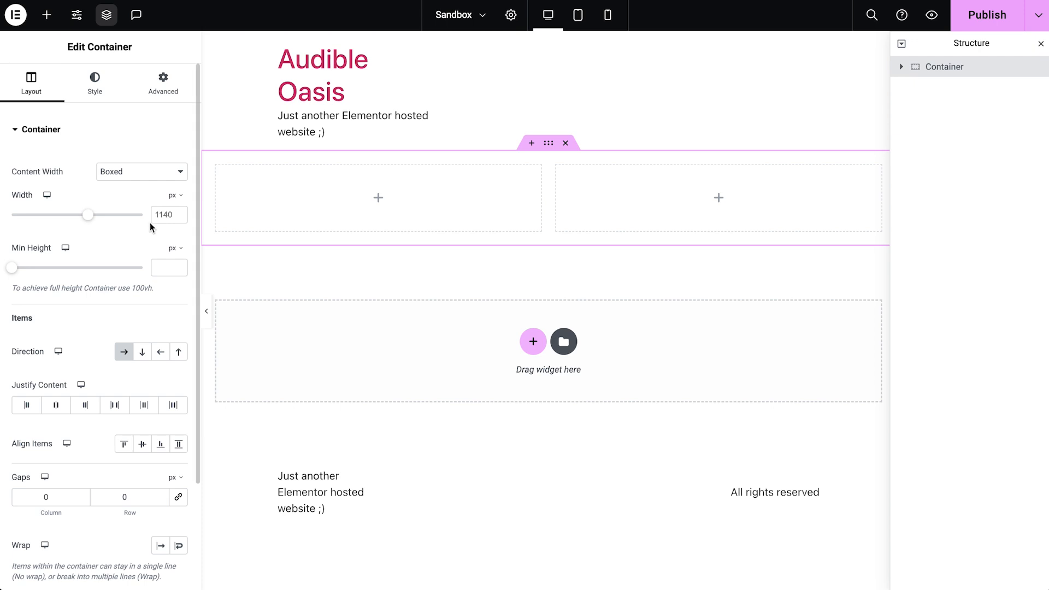
Step: Review the container's layout settings, including the content width options, item alignment, gaps and wrap
left_click(119, 173)
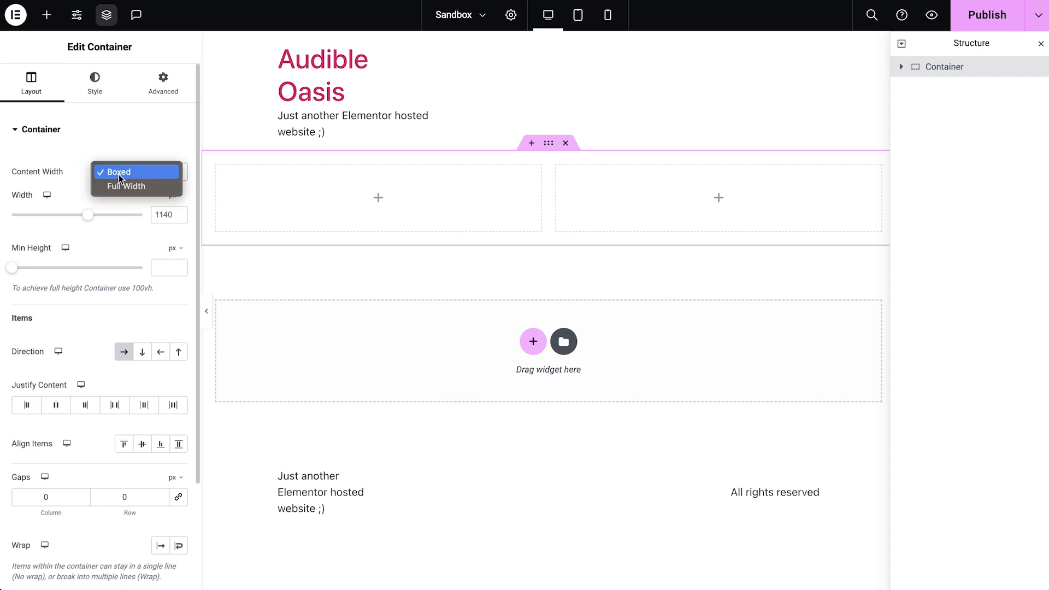
left_click(119, 173)
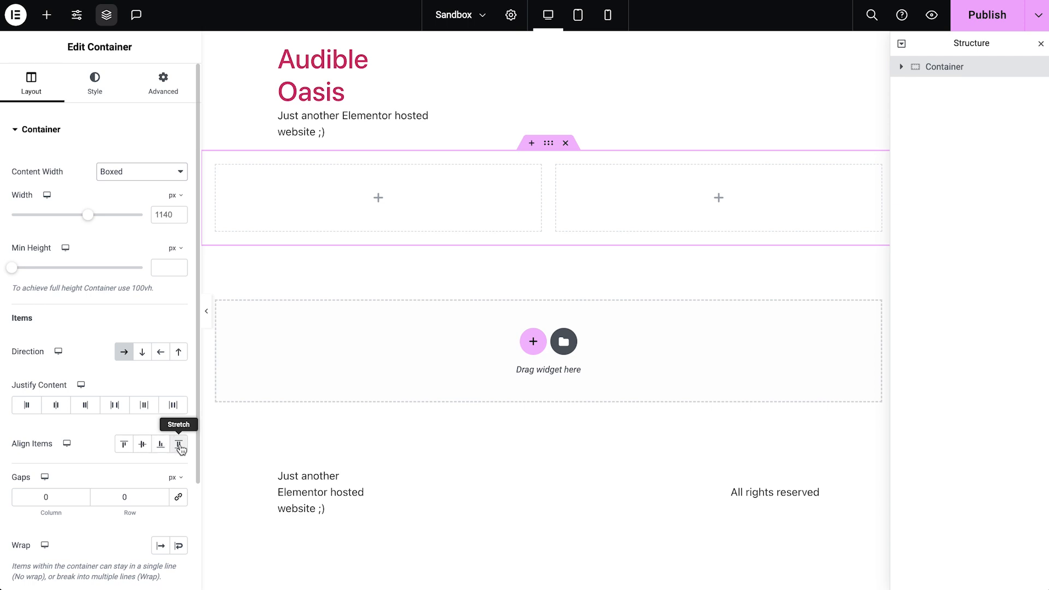
scroll(82, 509, "down", 3)
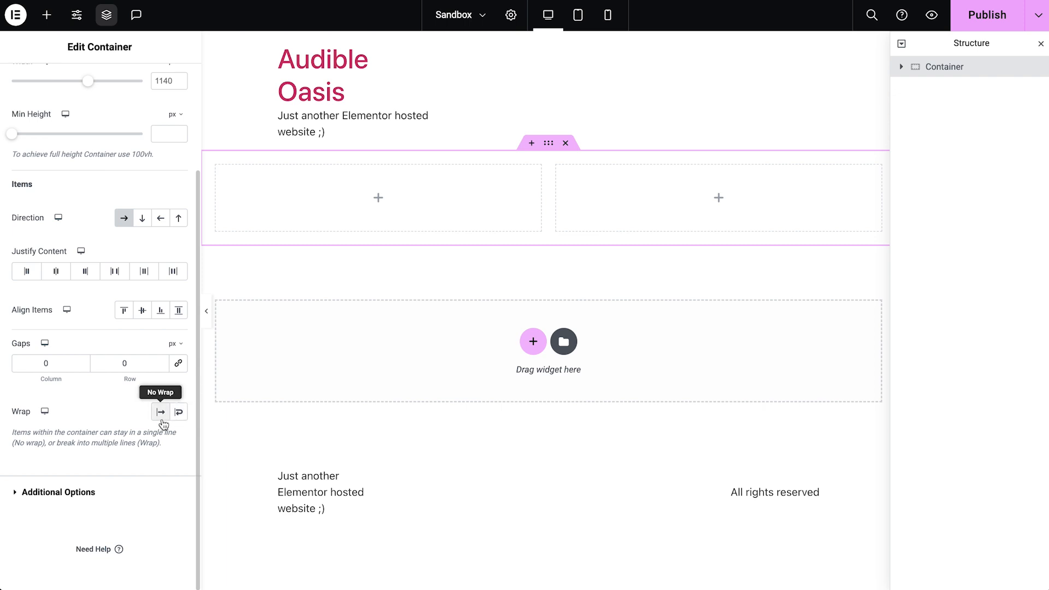
scroll(80, 523, "up", 1)
scroll(81, 524, "up", 2)
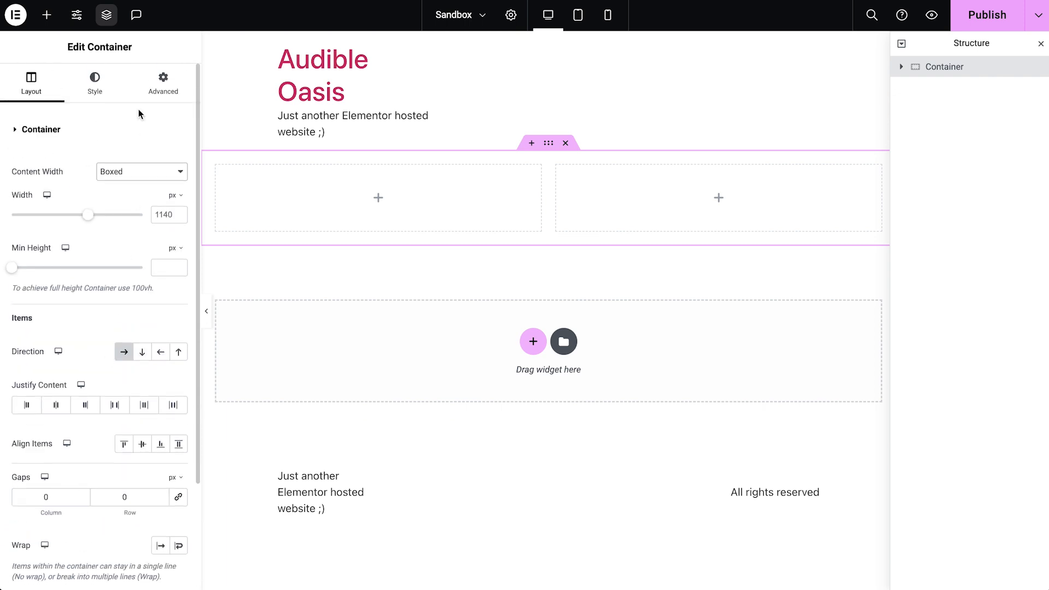
Step: Set the container's background type to Classic, try a red background color and reset the color
left_click(96, 90)
left_click(124, 190)
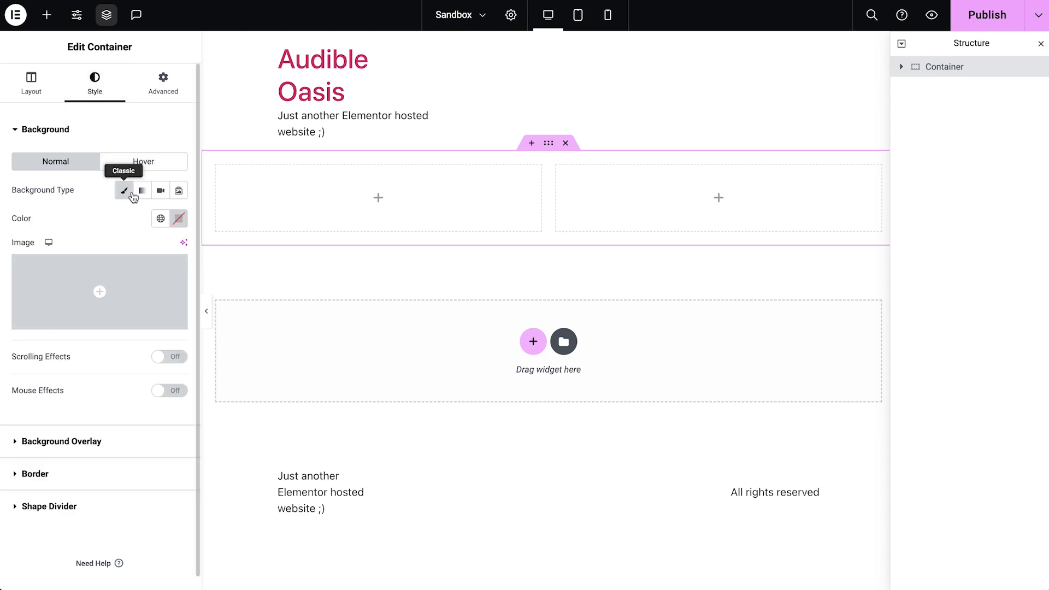
left_click(179, 218)
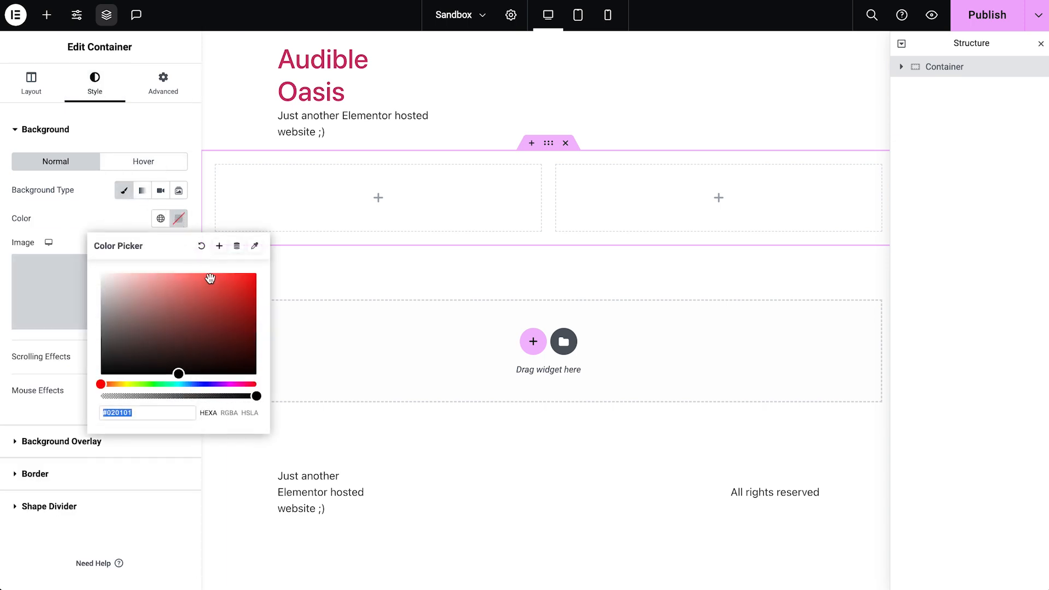
left_click(209, 282)
left_click(202, 246)
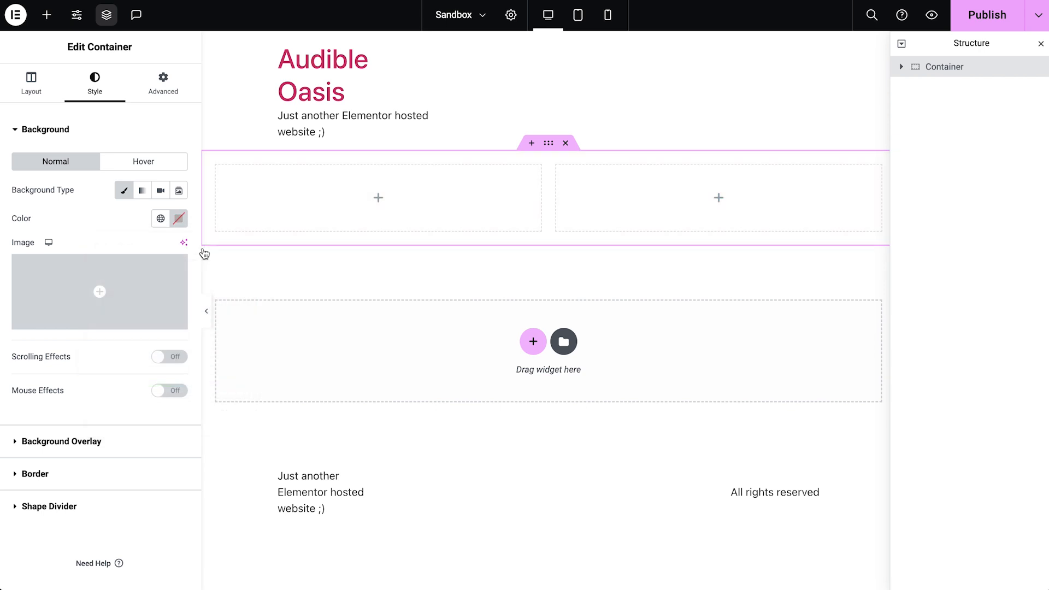
Step: Examine the container's background overlay, border, shape divider and advanced layout settings
left_click(115, 442)
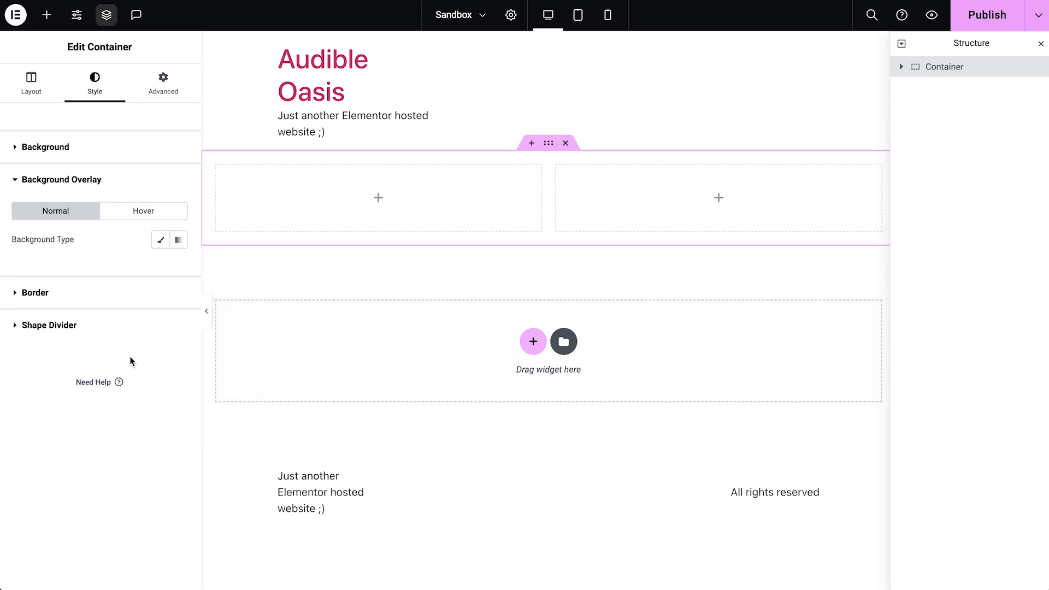
left_click(114, 295)
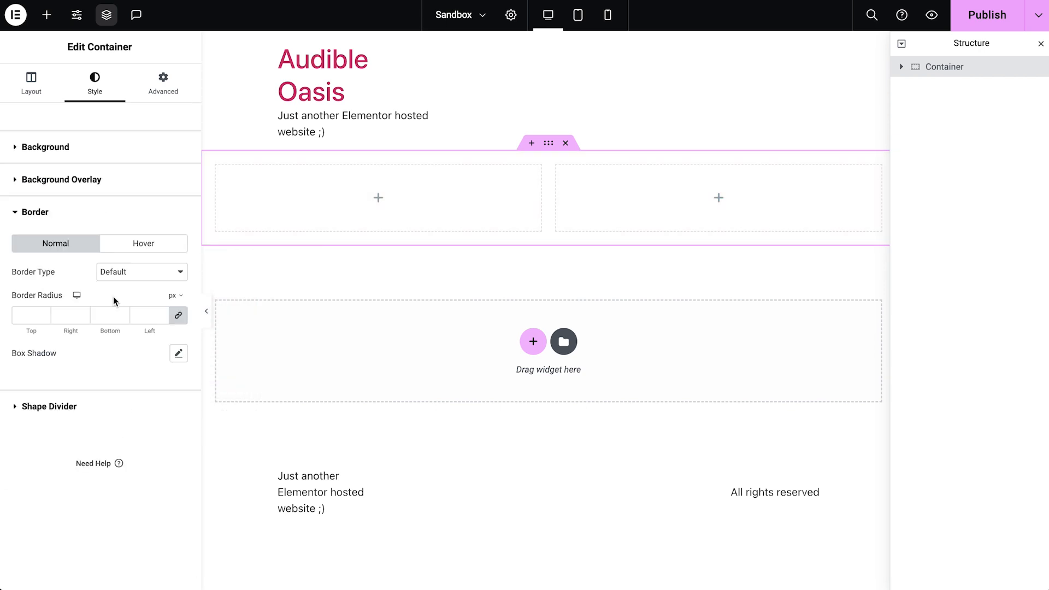
left_click(104, 405)
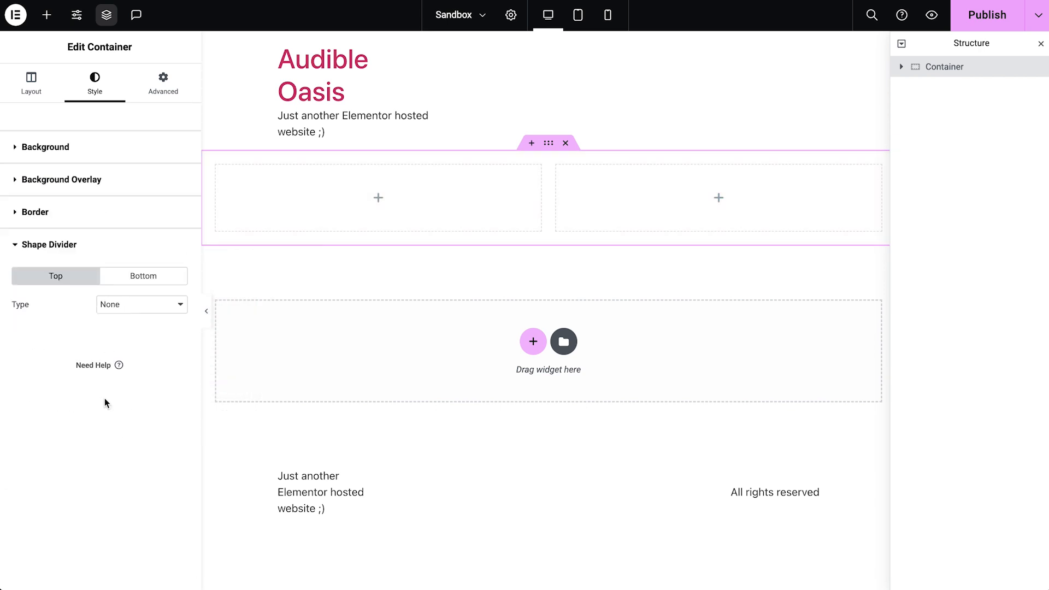
left_click(164, 84)
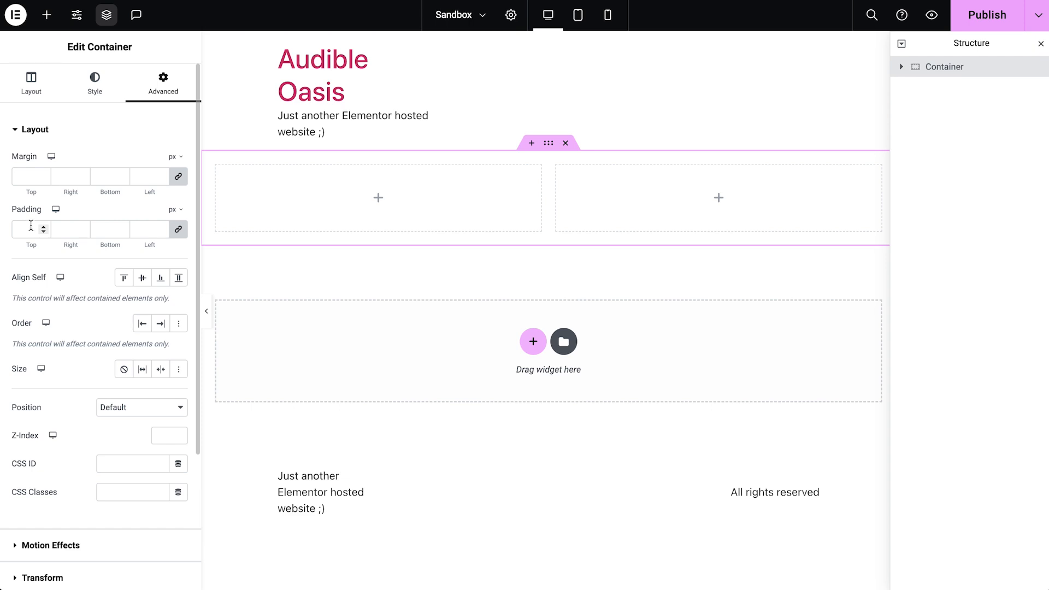
Step: Add a Heading widget to the container's first column and change its text to "Welcome to my website."
left_click(41, 18)
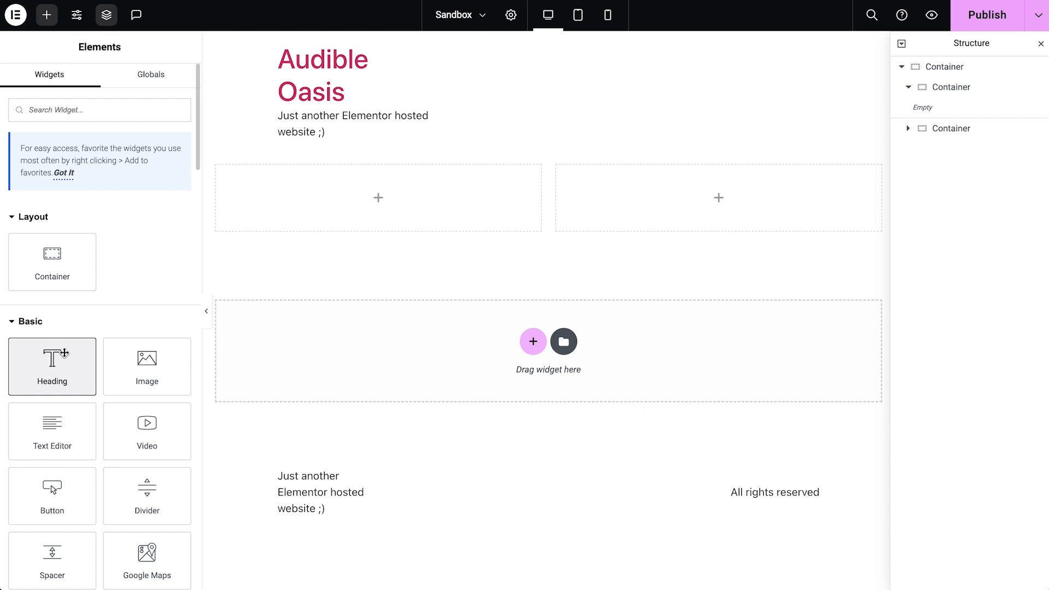
left_click_drag(64, 353, 282, 188)
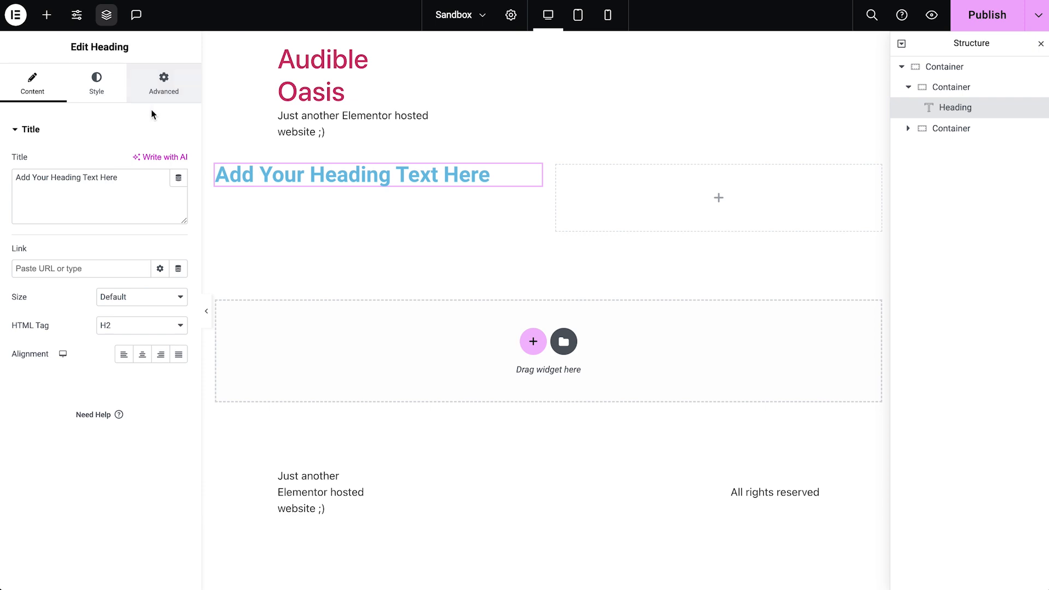
left_click(141, 181)
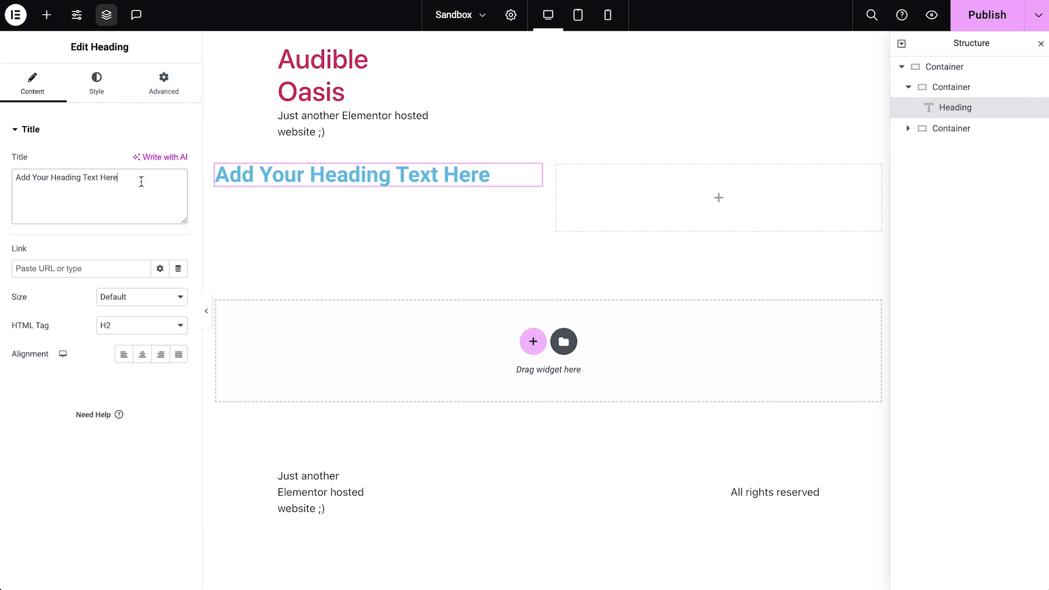
triple_click(270, 178)
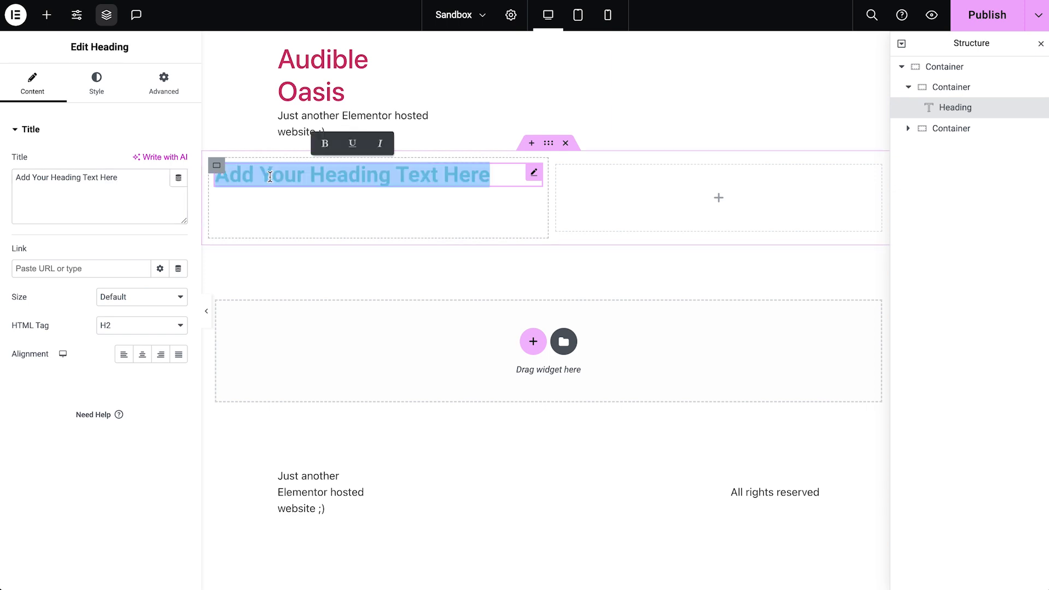
type("Welcome to my")
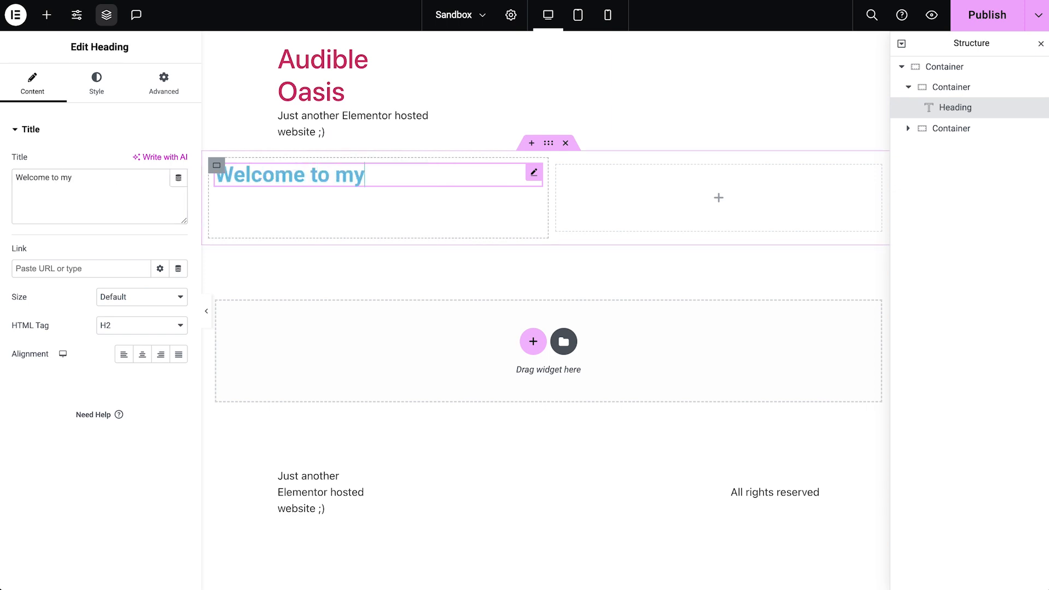
type(" website.")
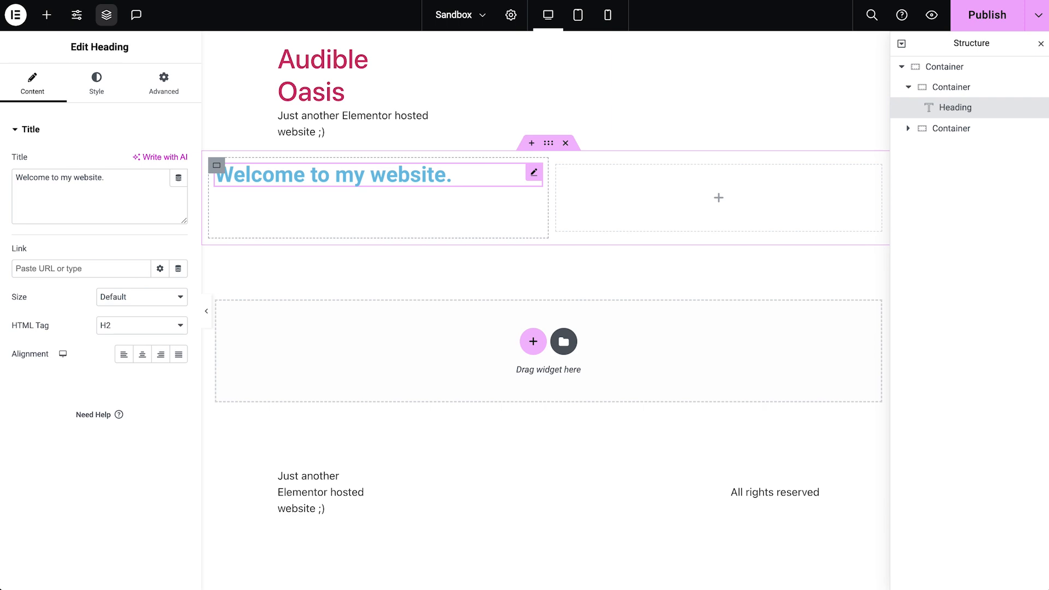
Step: Open Elementor AI for the heading's title, accept its terms of service and start a new prompt
left_click(164, 161)
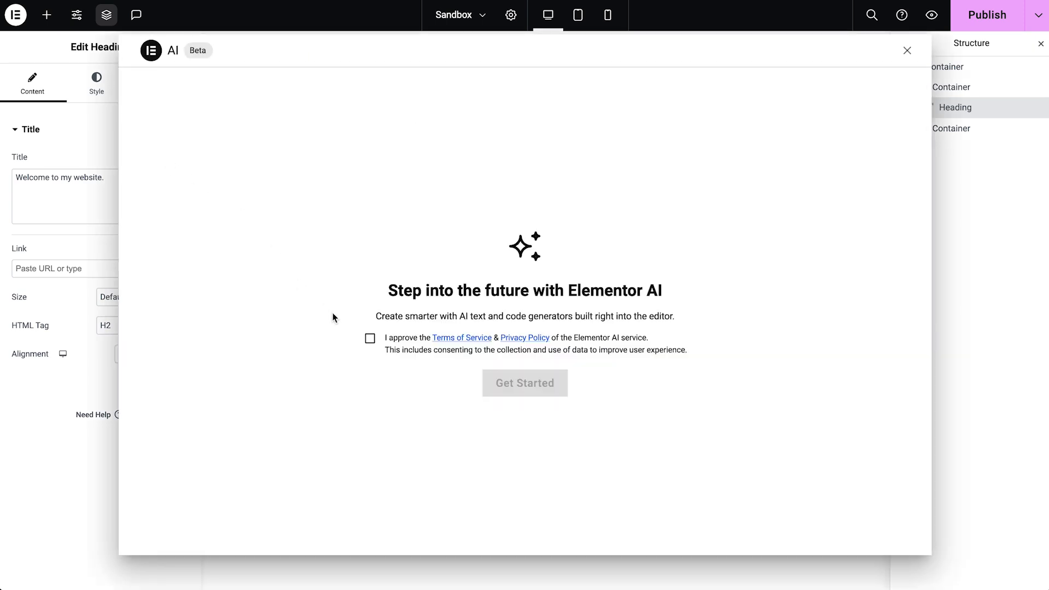
left_click(370, 339)
left_click(490, 382)
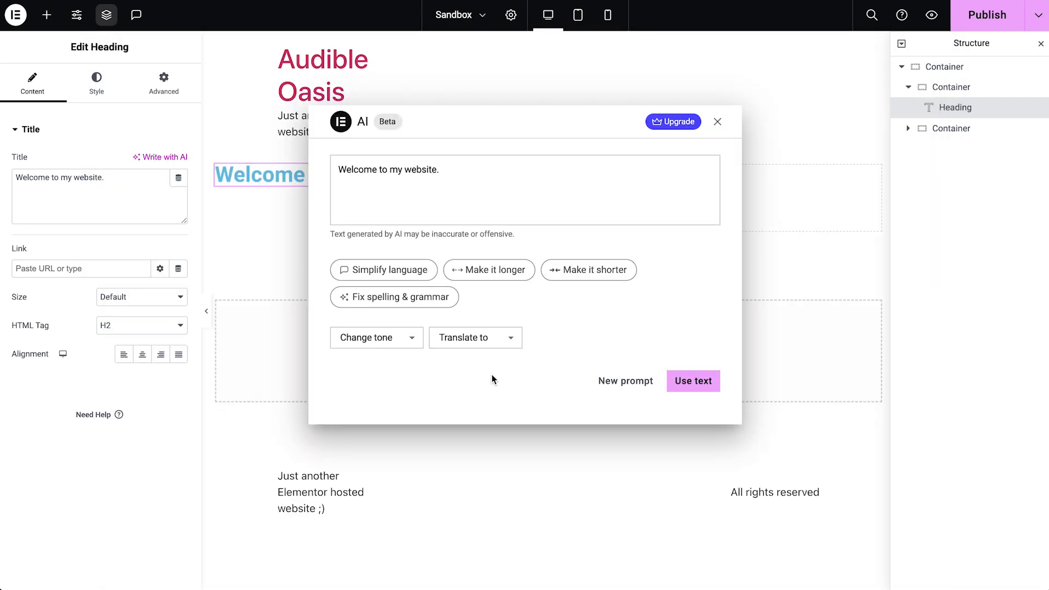
left_click(595, 377)
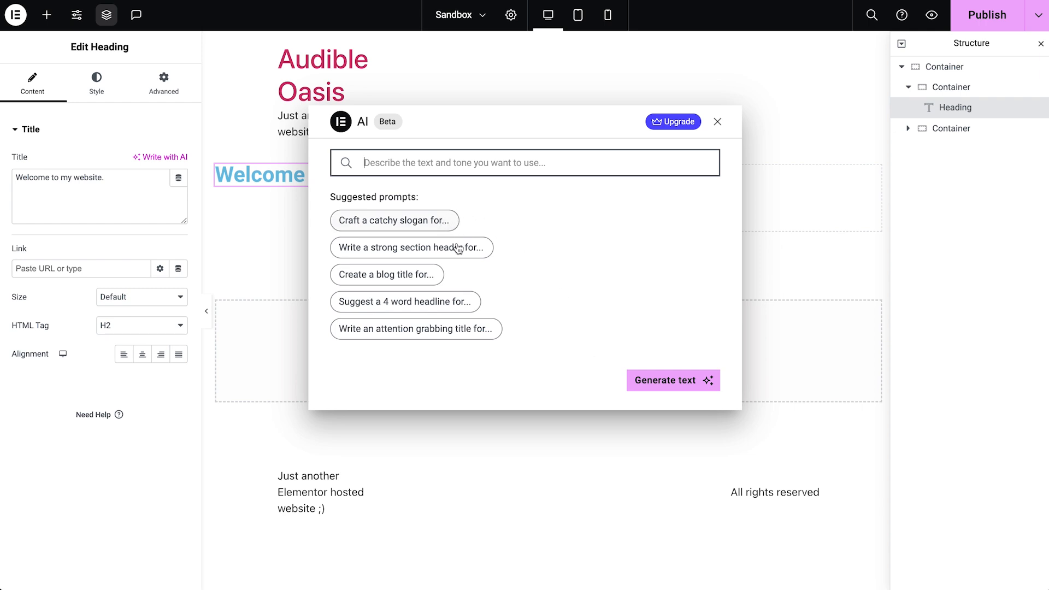
Step: Generate a 4 word headline for "a podcast website." with the suggested prompt and use it as the heading's title
left_click(407, 302)
type("a podcast website.")
key("Return")
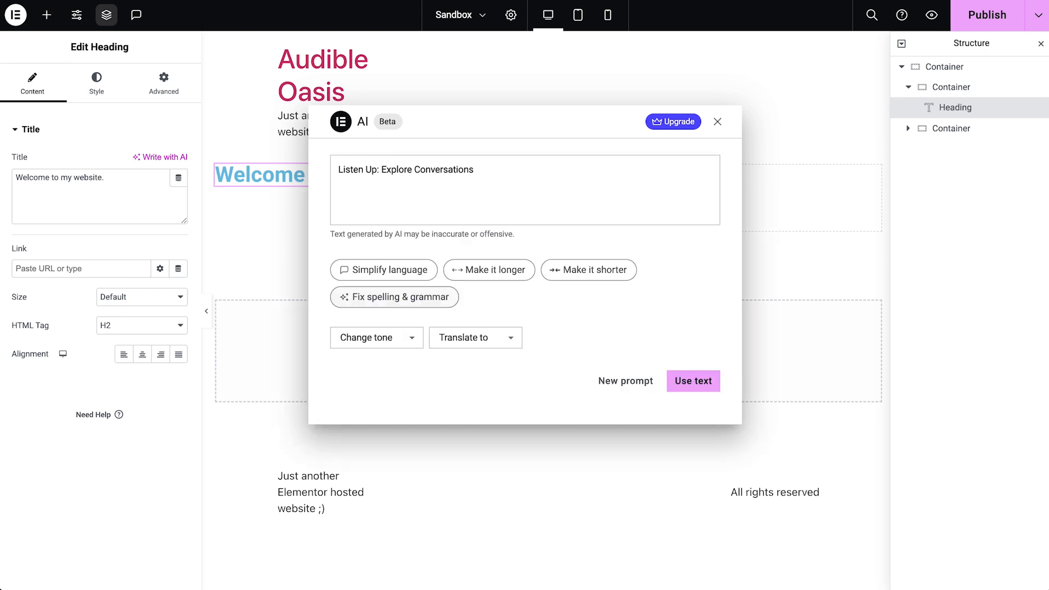
left_click(682, 383)
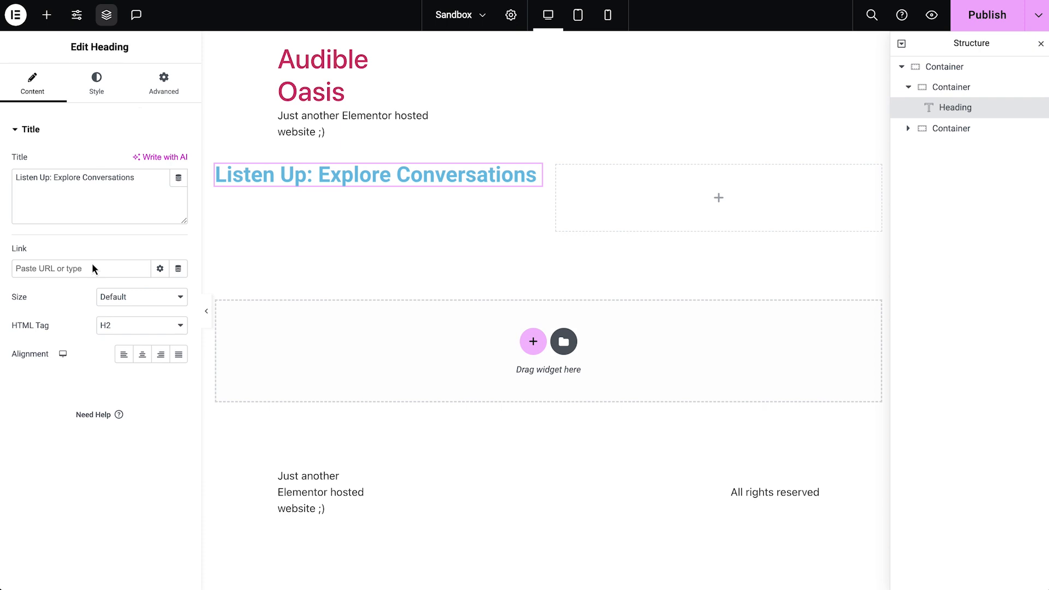
Step: Examine the HTML tags of the page title, section title, child and grandchild headings on the Heading Tags page
left_click(132, 327)
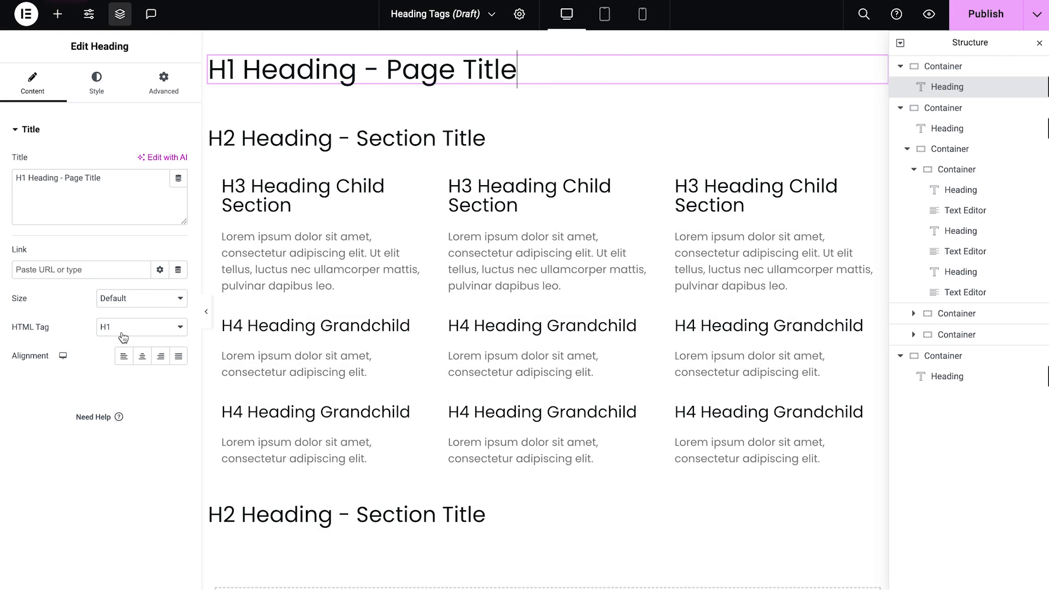
left_click(513, 144)
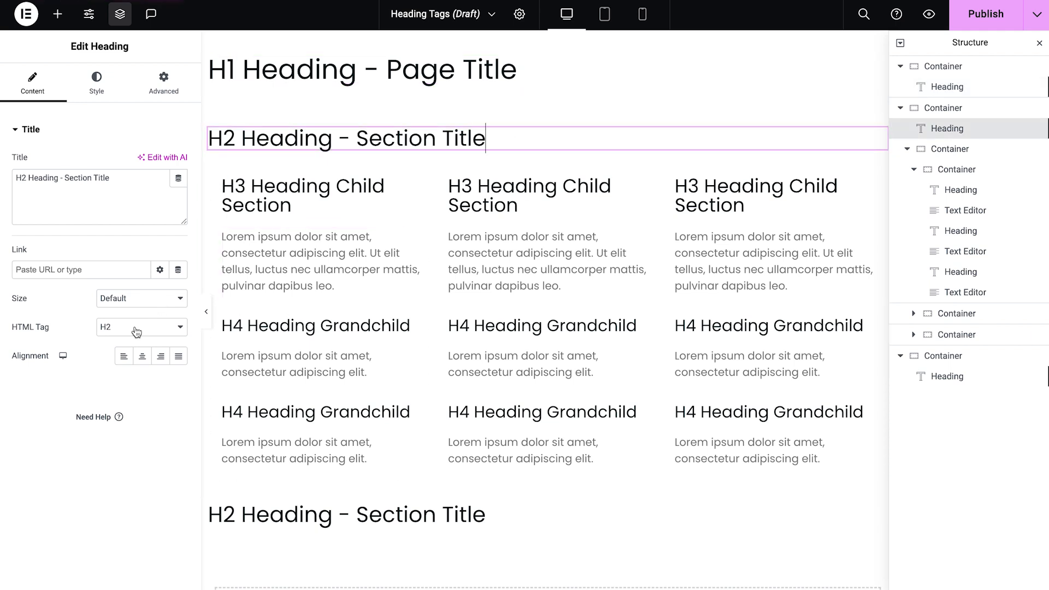
left_click(361, 182)
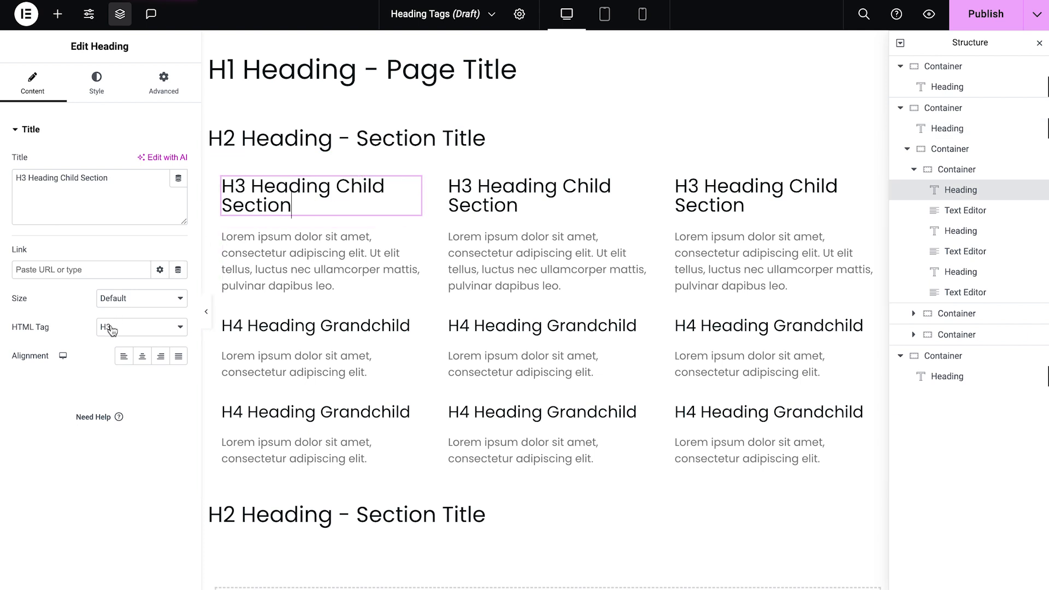
left_click(261, 326)
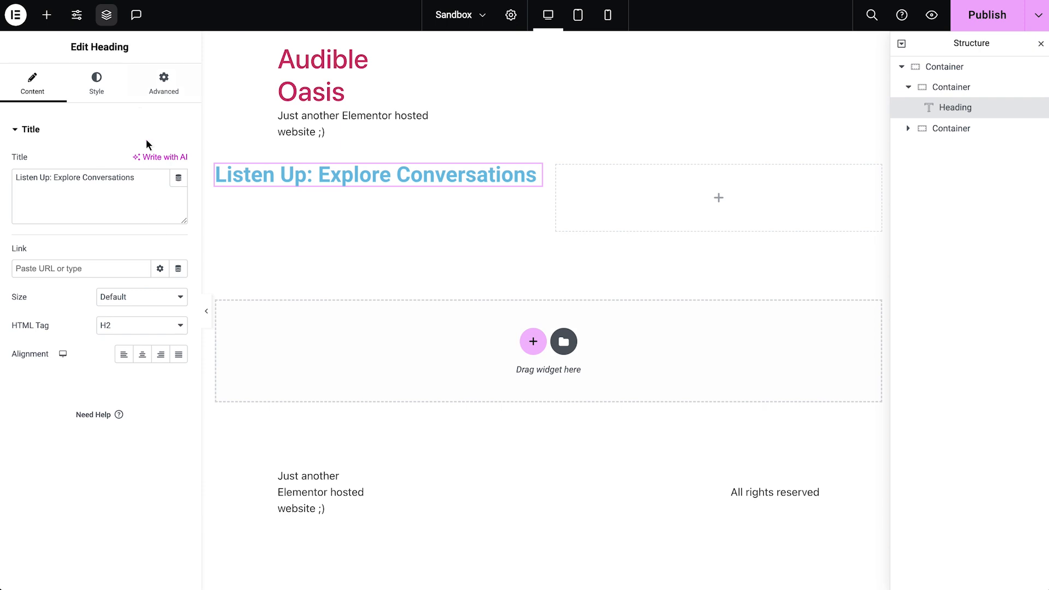
Step: Set the heading's text color on the Sandbox page to the global Secondary color
left_click(109, 93)
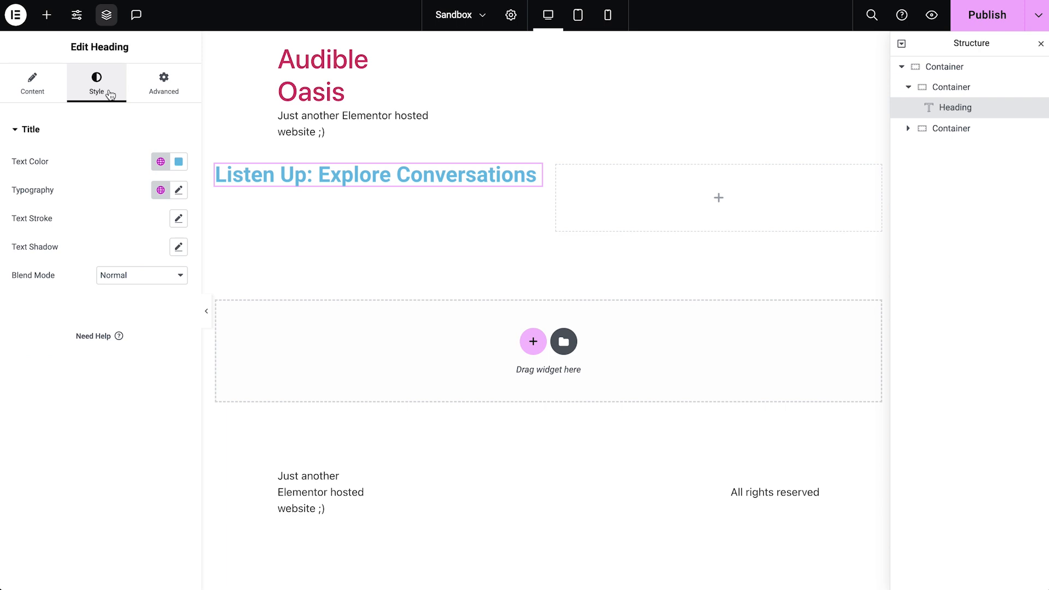
left_click(161, 162)
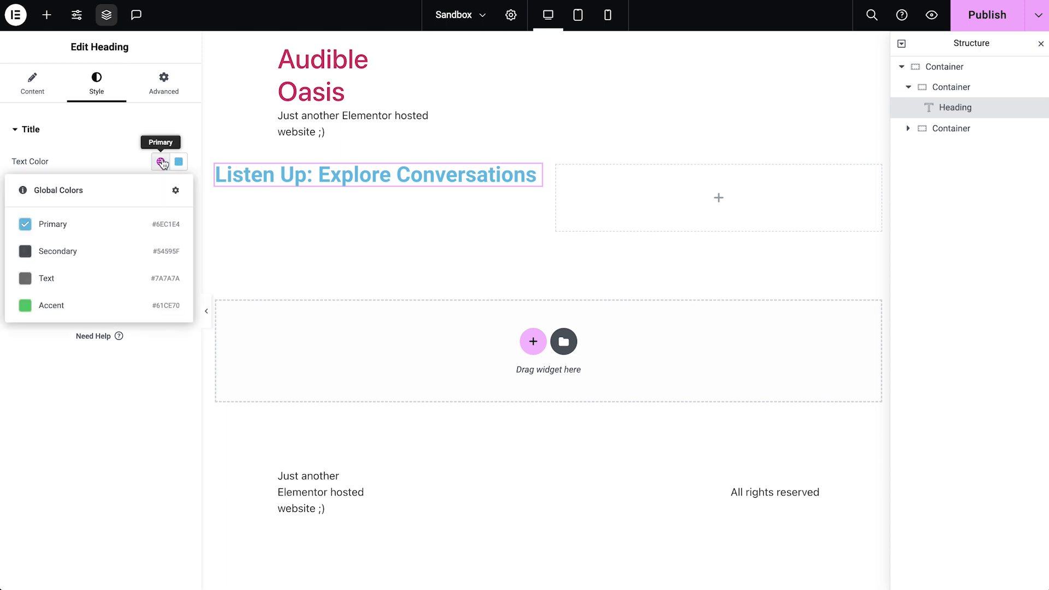
left_click(133, 256)
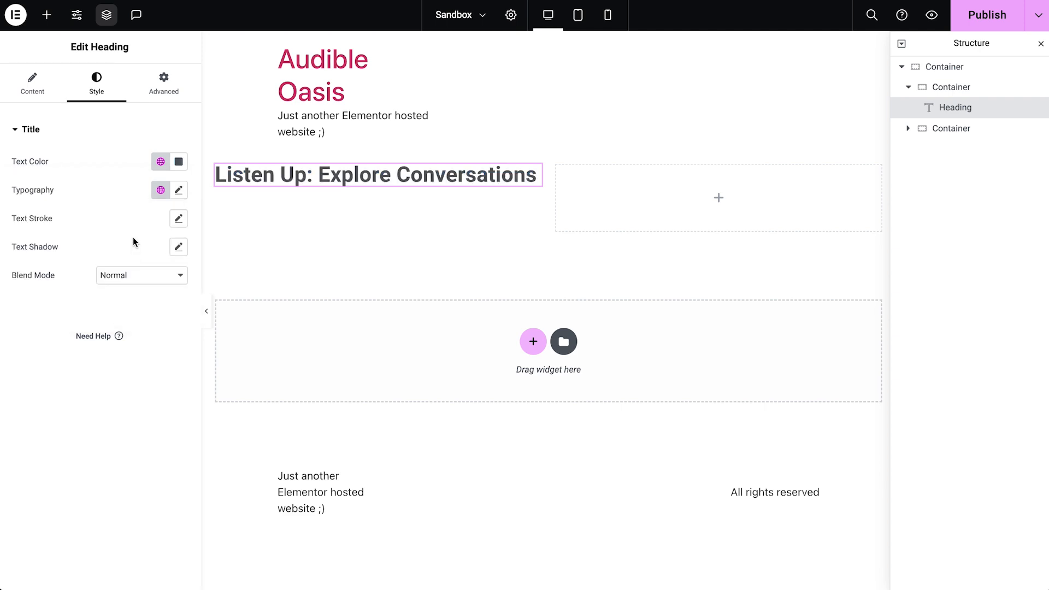
Step: Set the heading's typography to a size of 48 px and a weight of 800 (Extra Bold)
left_click(161, 191)
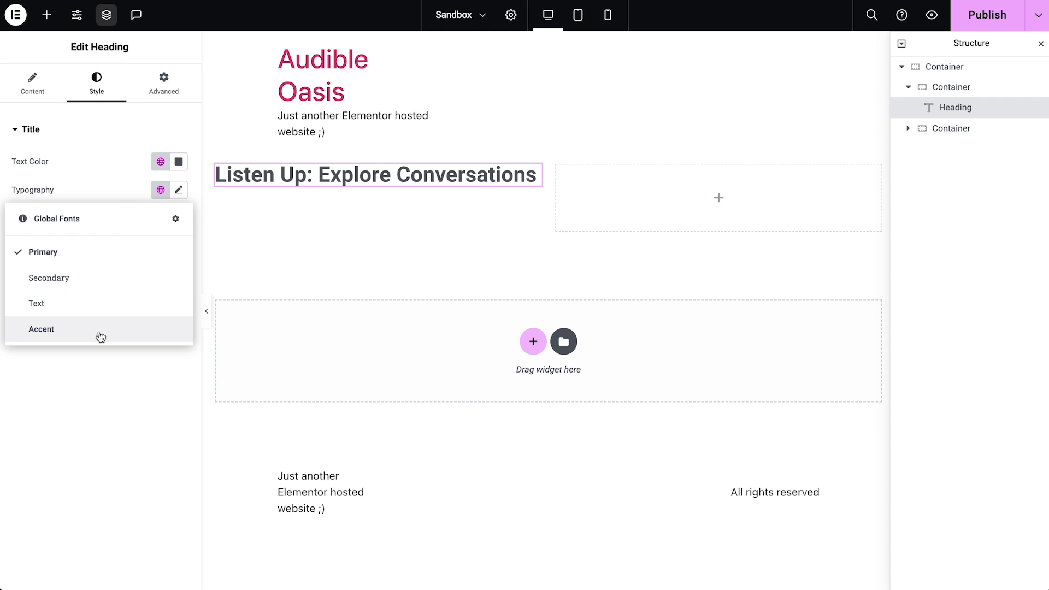
left_click(179, 191)
left_click_drag(24, 296, 55, 301)
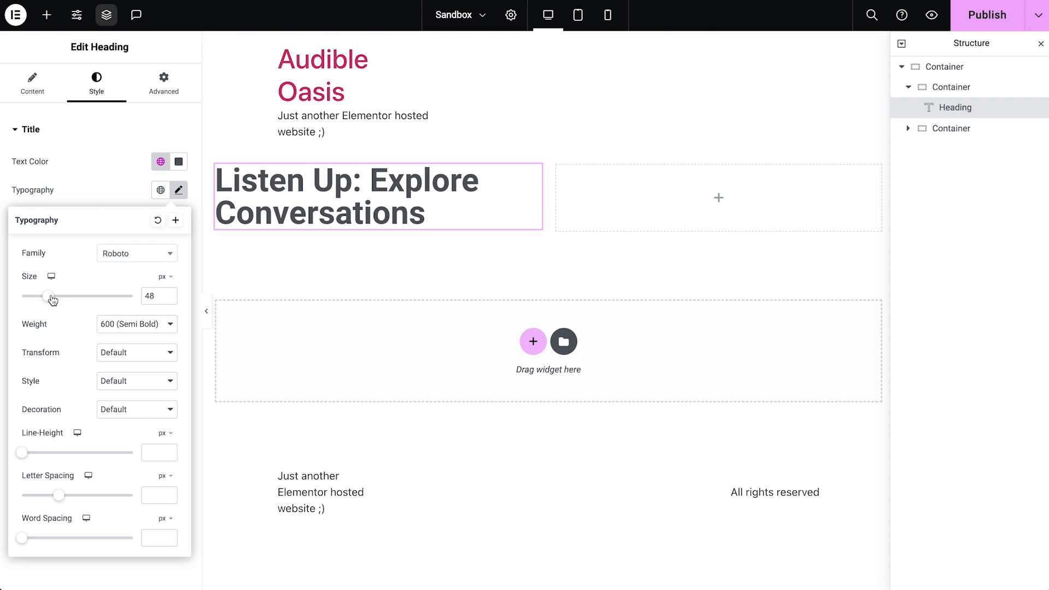
left_click(102, 328)
left_click(115, 356)
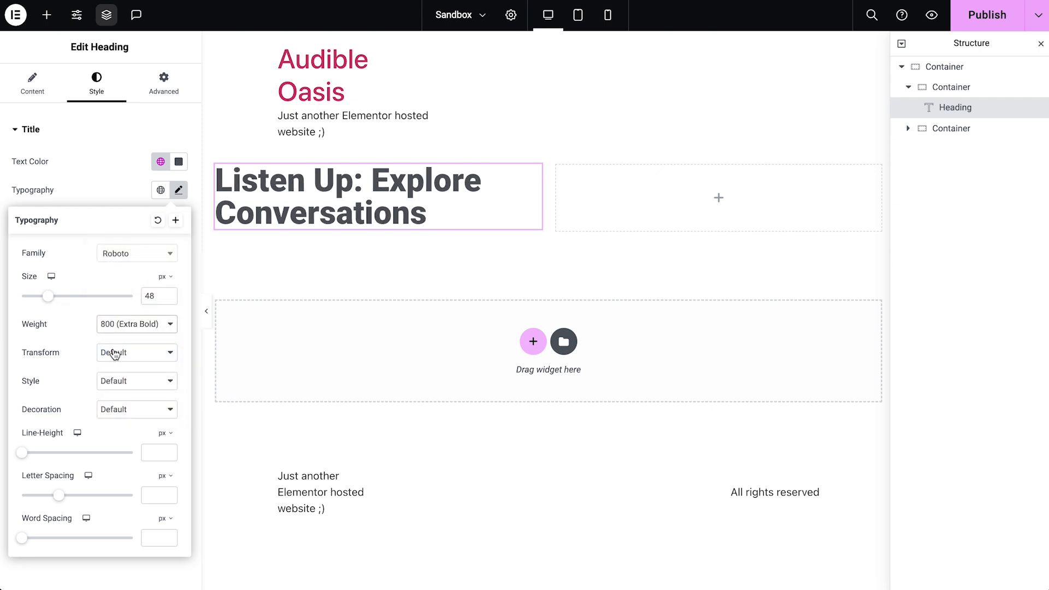
left_click(101, 193)
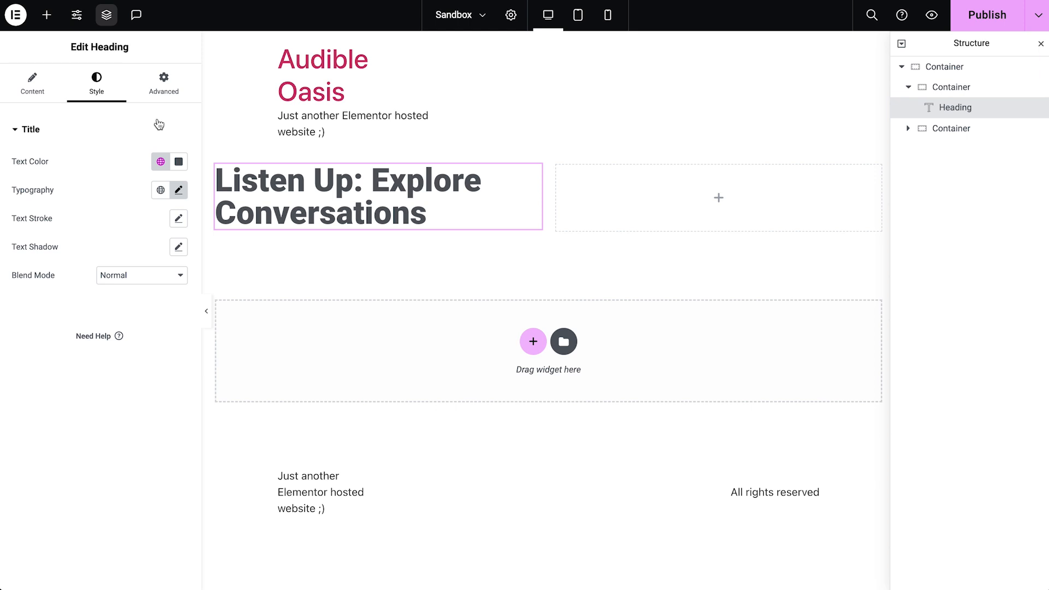
Step: Set the heading's margin to 10 px on all sides
left_click(169, 95)
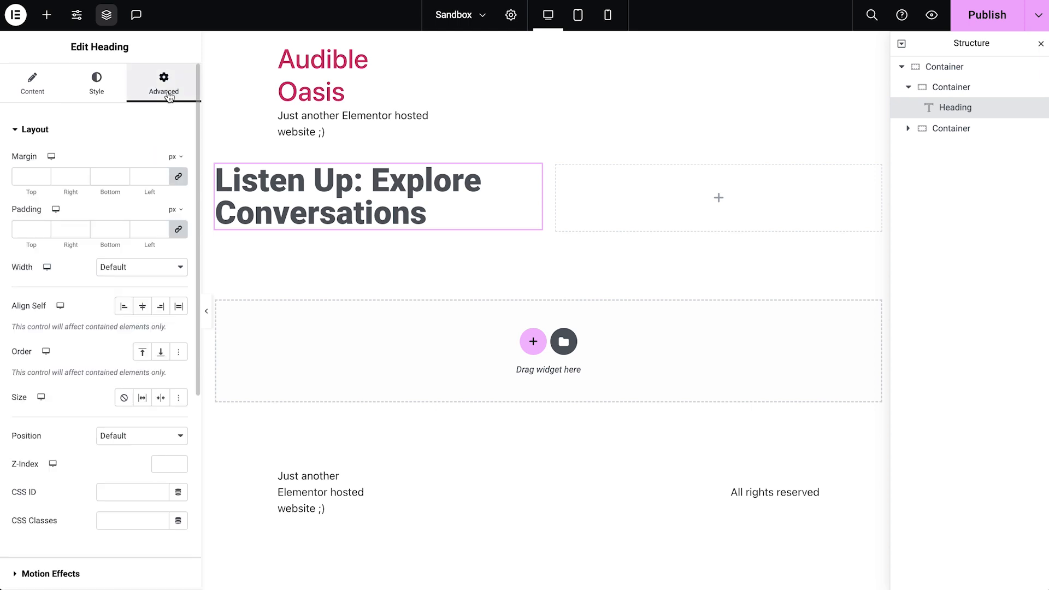
left_click(47, 174)
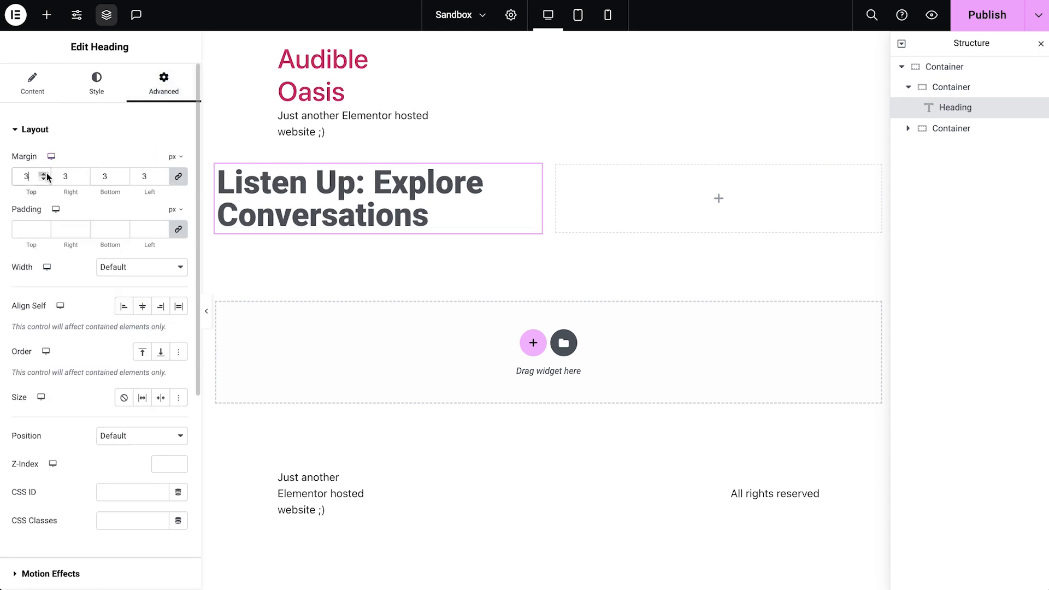
left_click(47, 174)
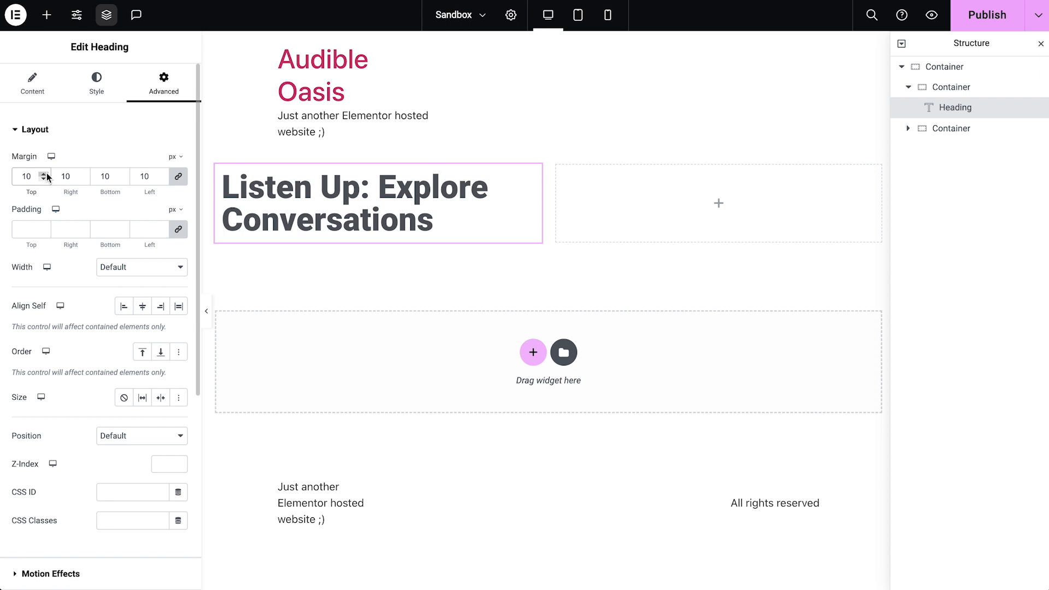
Step: Add a Text Editor widget below the heading and generate an about us section for "a podcast website" with Elementor AI
left_click(47, 15)
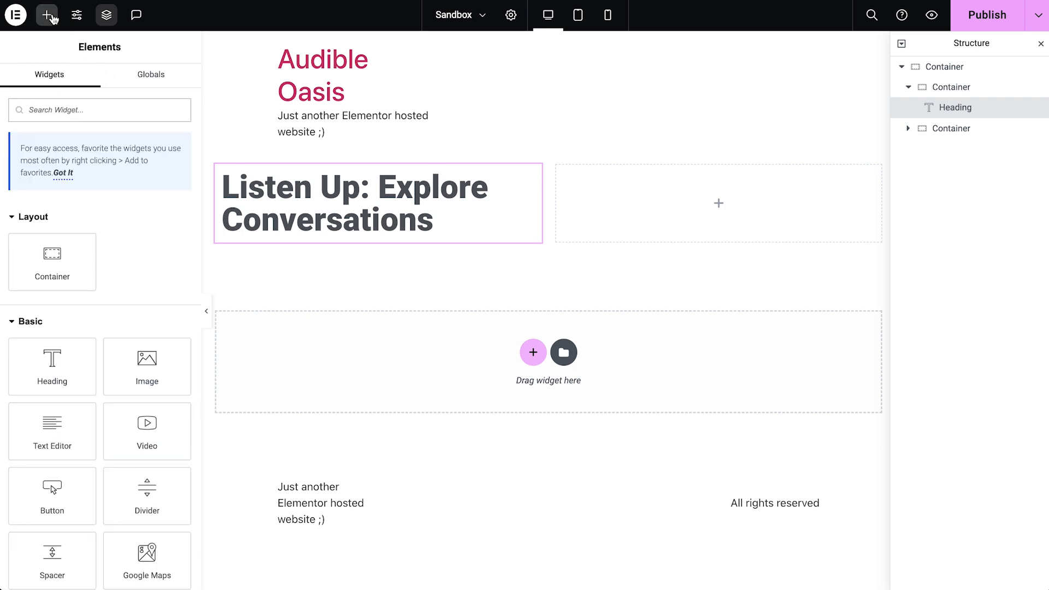
left_click_drag(64, 423, 276, 240)
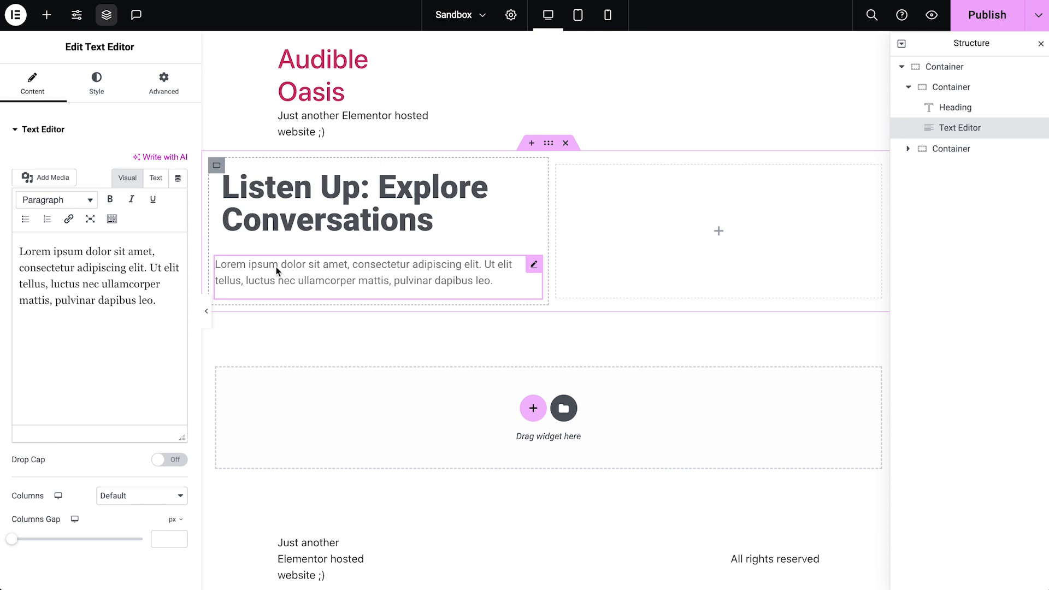
left_click(171, 157)
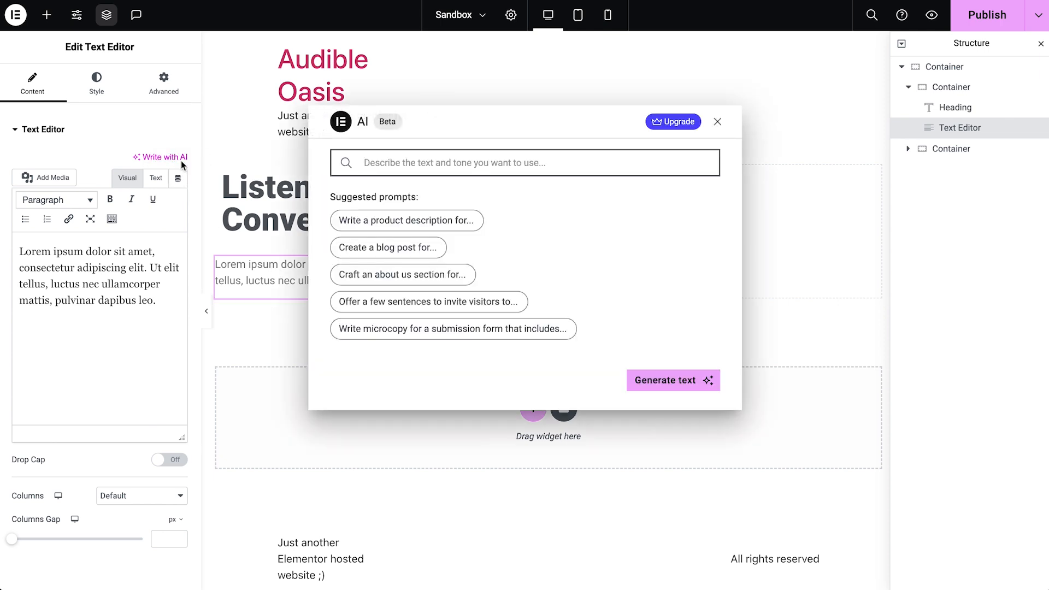
left_click(353, 278)
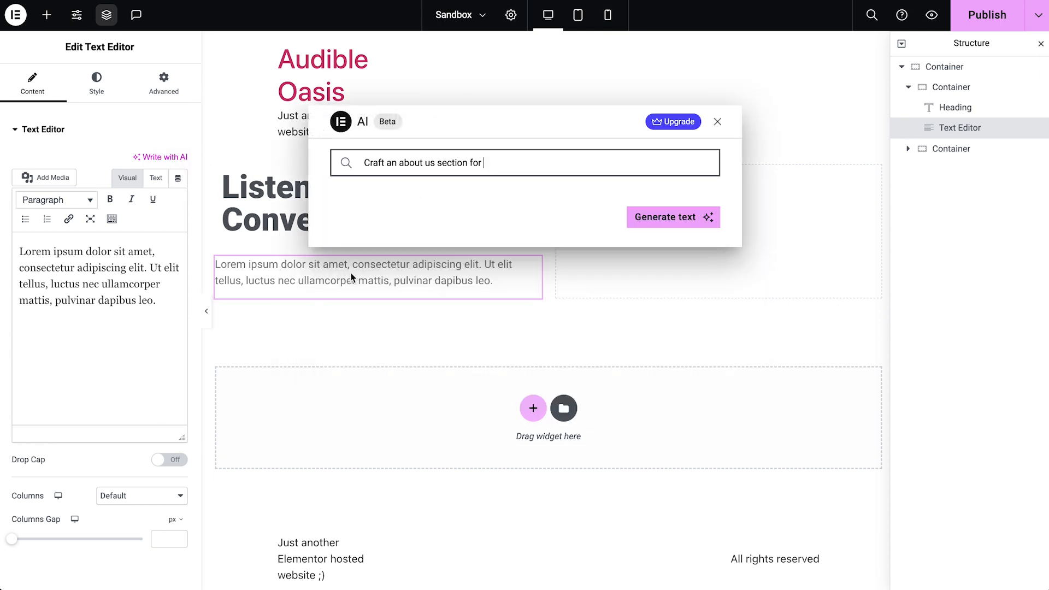
type("a podcast website")
key("Return")
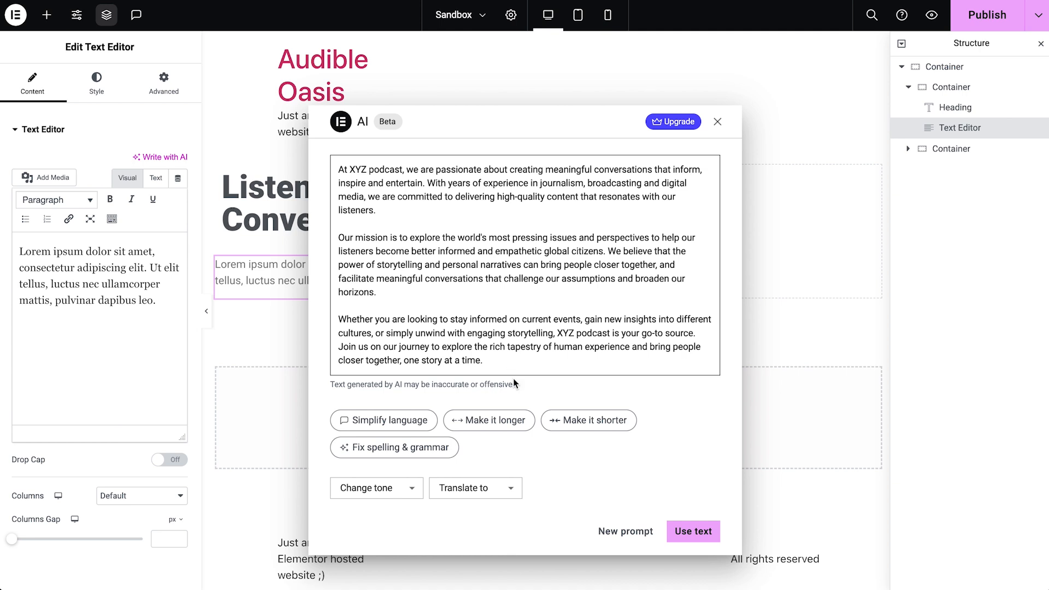
Step: Have Elementor AI shorten the generated about us text twice and use it in the Text Editor widget
left_click(560, 420)
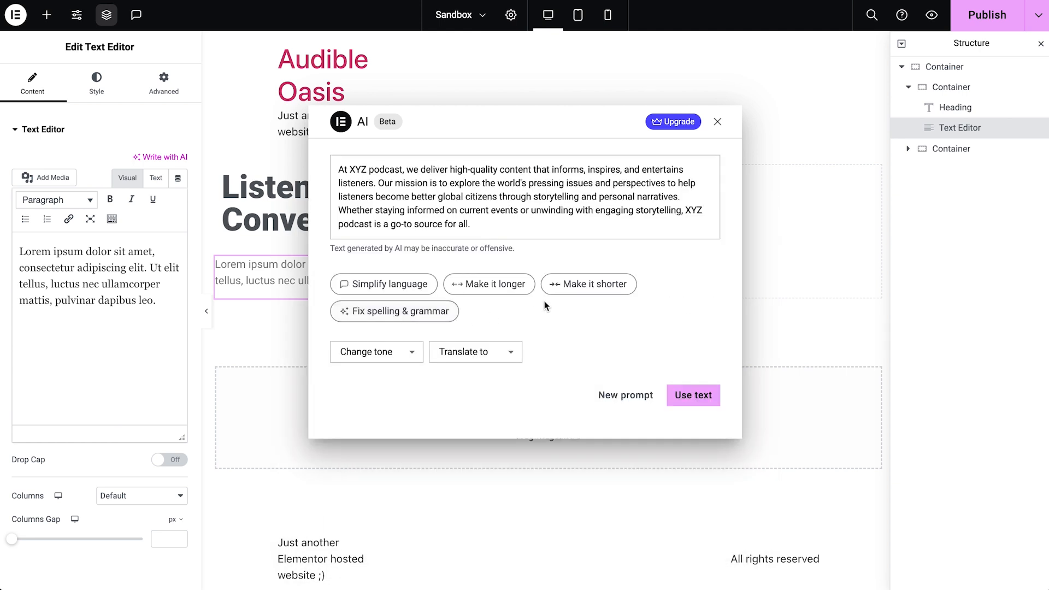
left_click(572, 285)
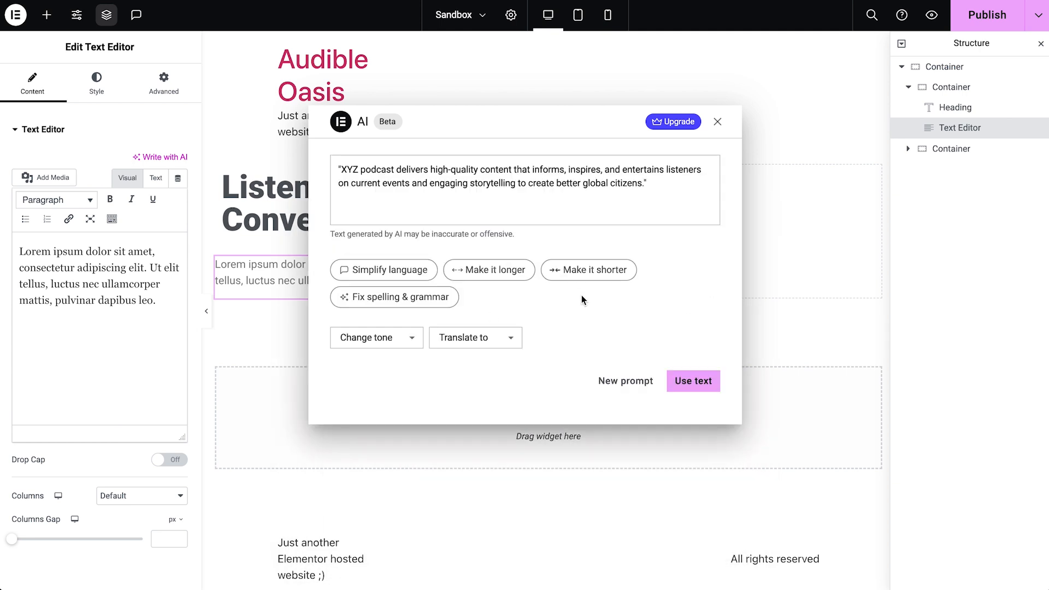
left_click(685, 385)
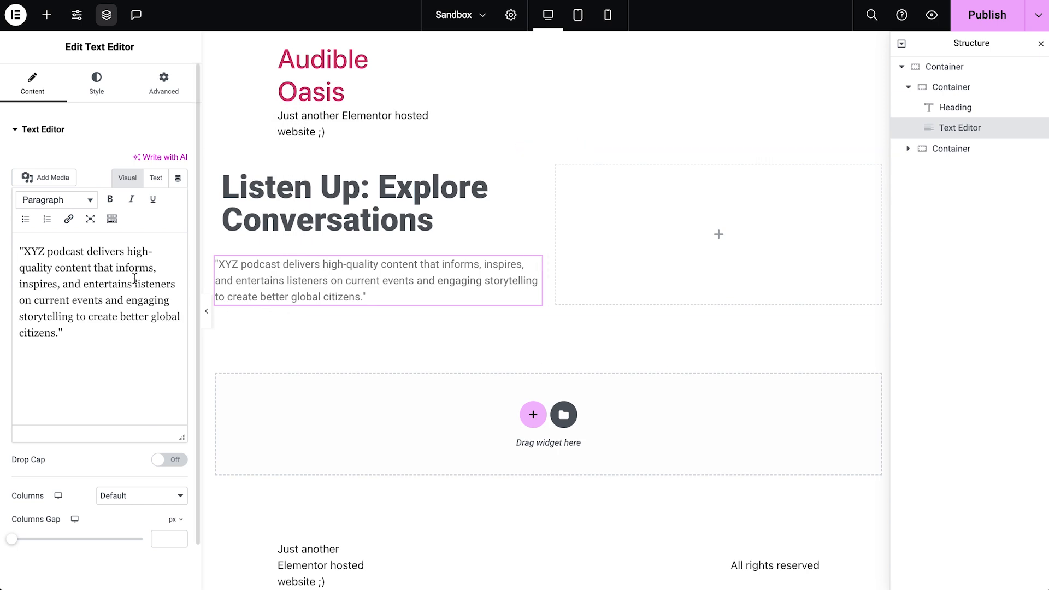
Step: Replace "XYZ" with "Audible Oasis" in the paragraph and view the widget's style options
left_click_drag(48, 252, 23, 251)
type("Audible Oasis")
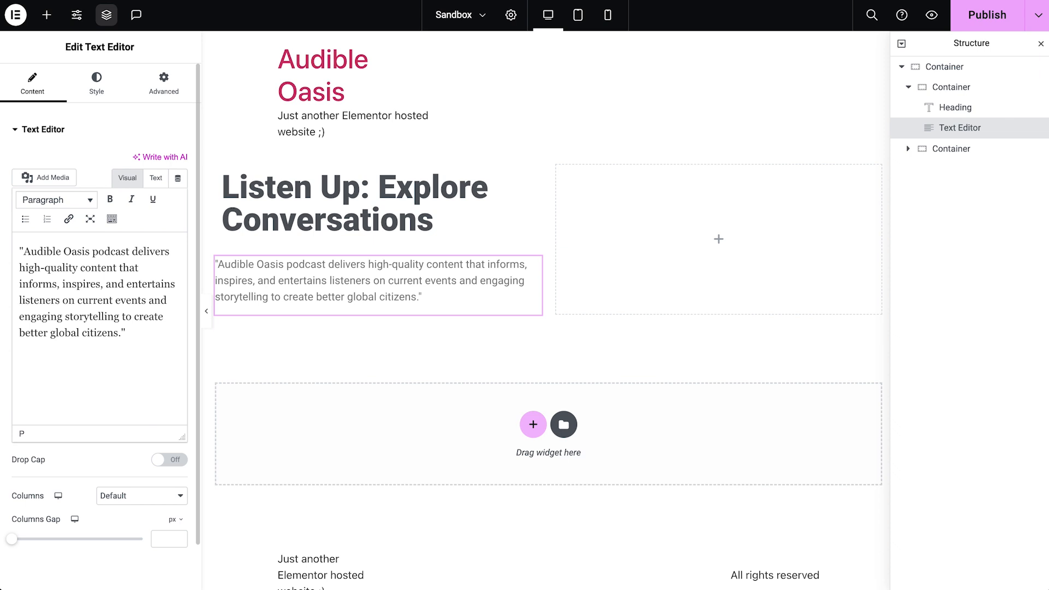
left_click(97, 88)
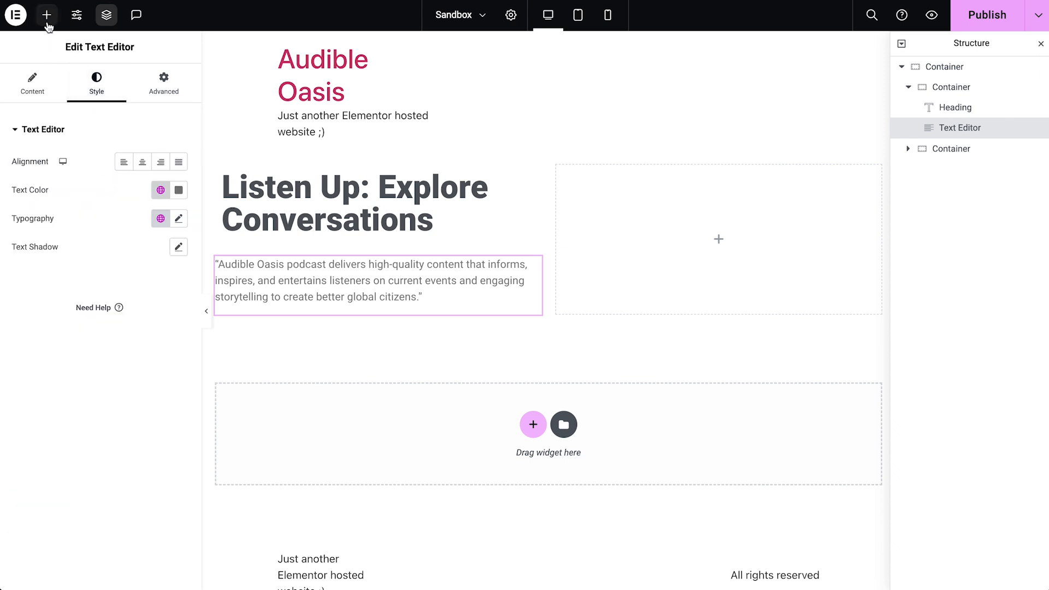
Step: Add a Button widget below the paragraph and change its text to "Click Now"
left_click(46, 15)
left_click_drag(52, 490, 262, 310)
left_click_drag(138, 191, 123, 196)
type("Now")
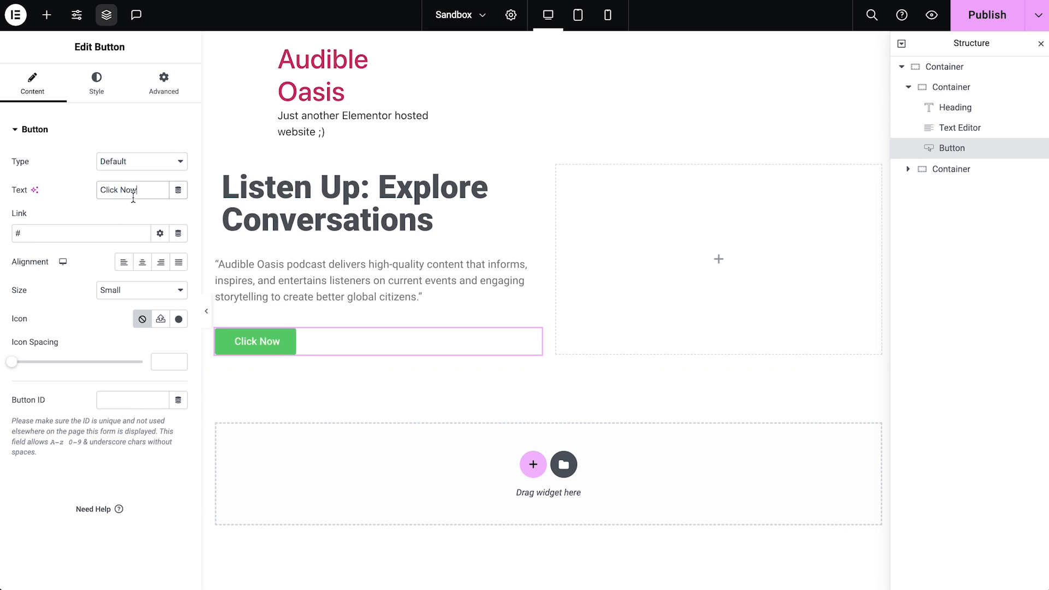
Step: Try the button's center, right and justified alignments, align it left and set its size to Large
left_click(94, 235)
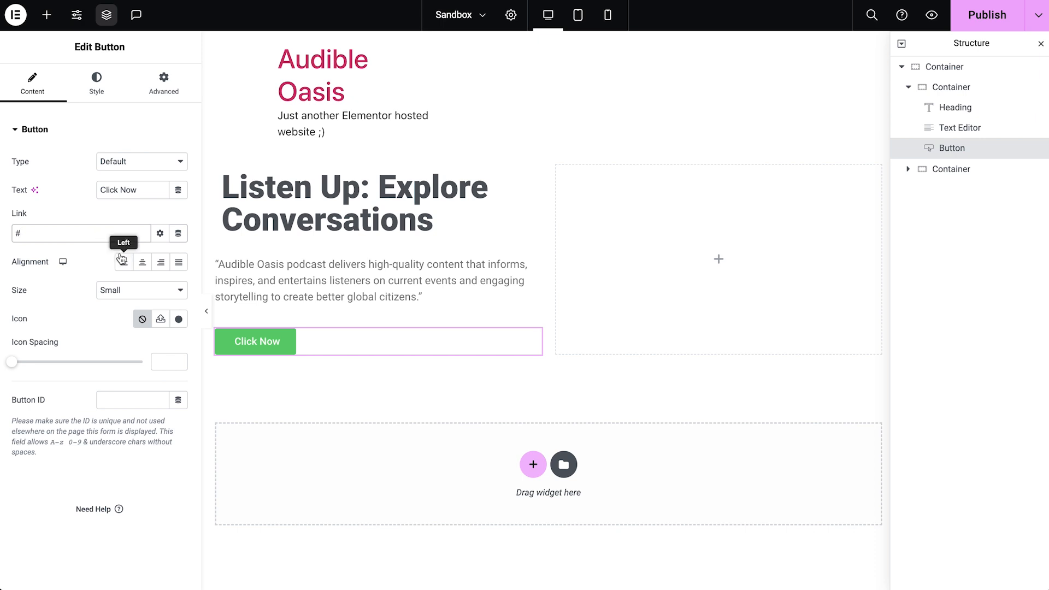
left_click(125, 263)
left_click(144, 264)
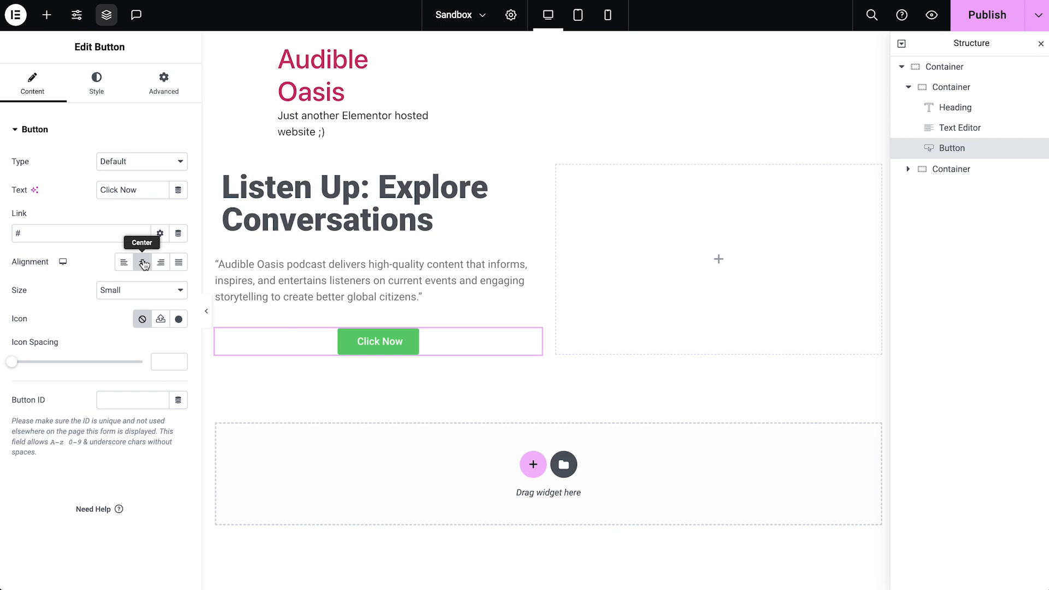
left_click(160, 264)
left_click(179, 265)
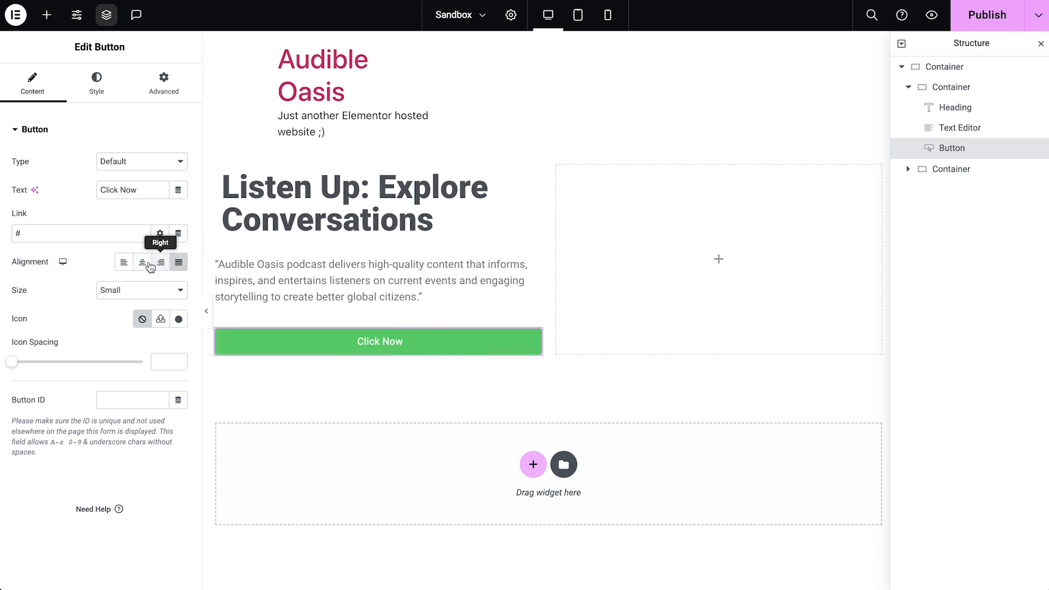
left_click(124, 264)
left_click(121, 296)
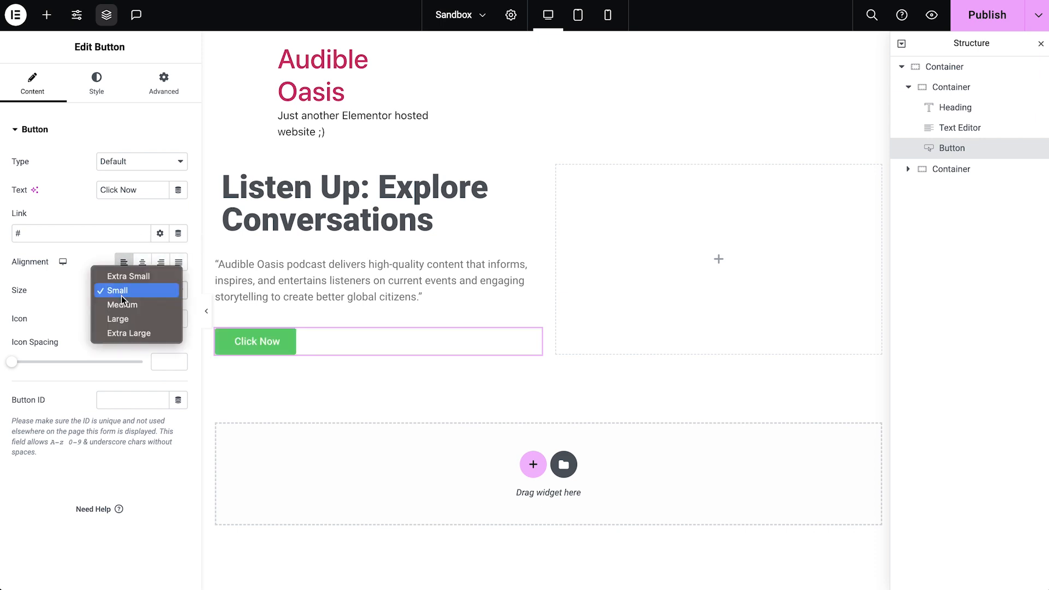
left_click(129, 322)
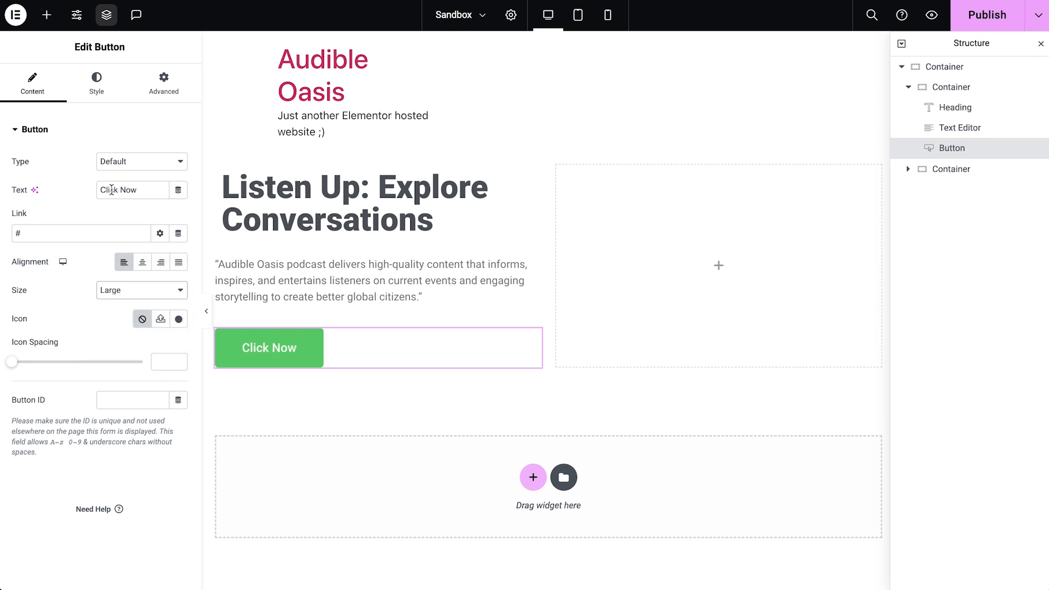
Step: Change the Click Now button's background color from the color picker to a blue-violet
left_click(92, 90)
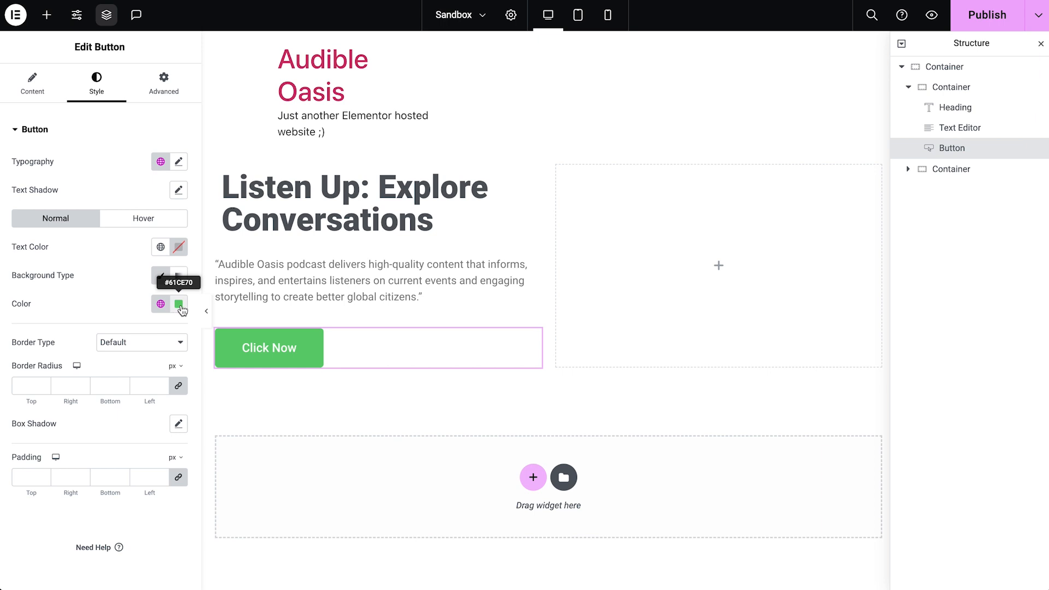
left_click(179, 304)
left_click(205, 469)
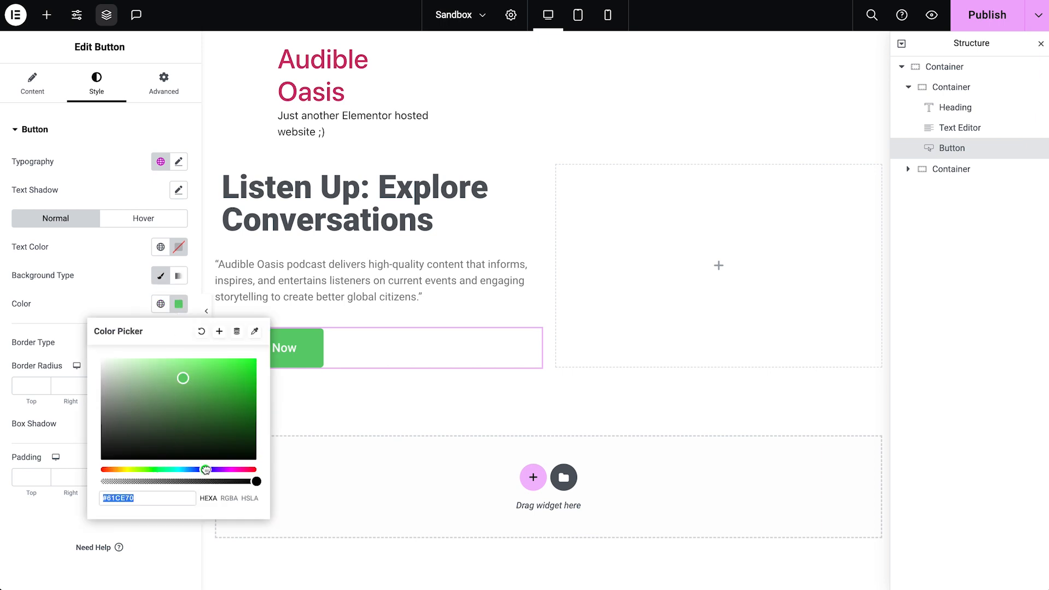
left_click(306, 386)
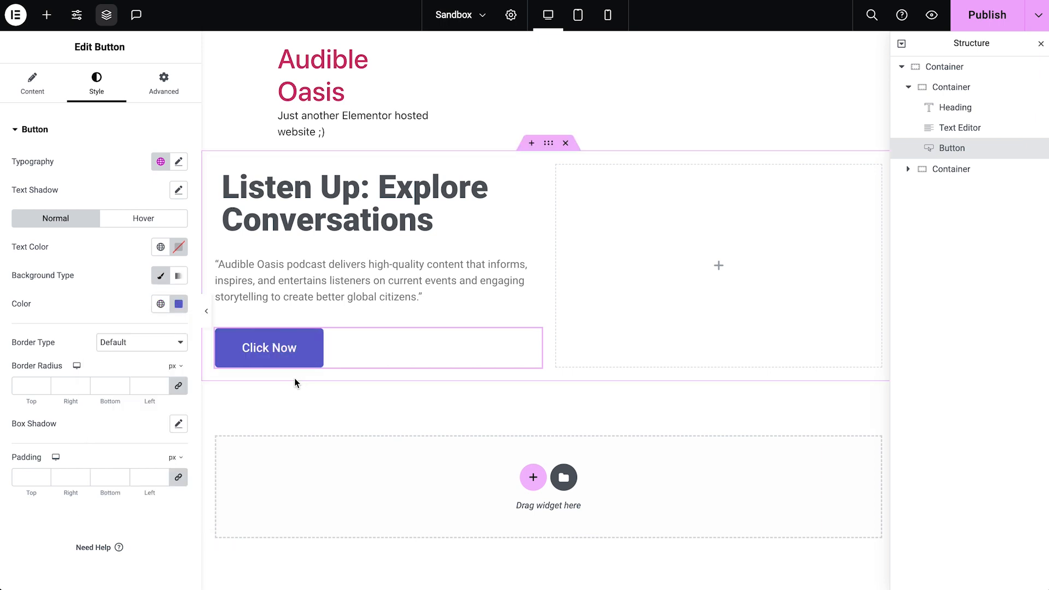
Step: Add an Image widget to the empty second container and insert the female podcaster photo from the media library
left_click(47, 17)
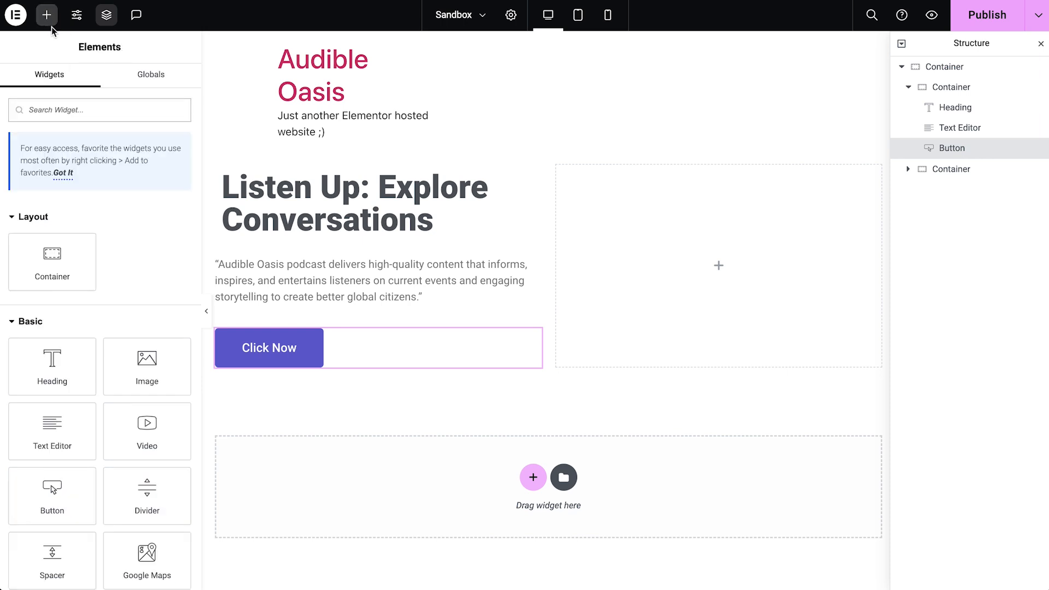
left_click_drag(150, 375, 659, 262)
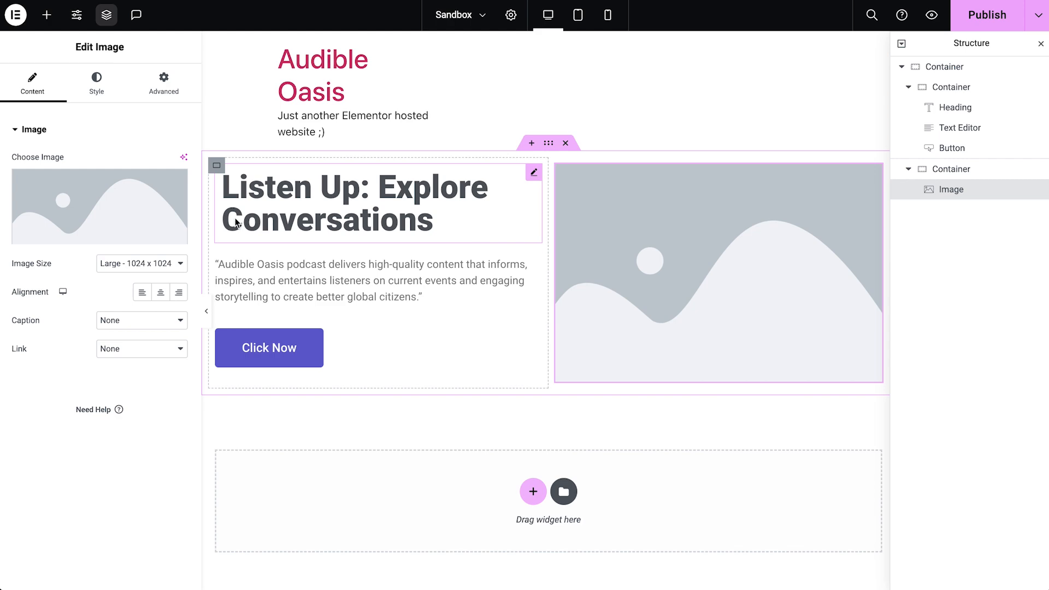
left_click(102, 203)
left_click(192, 196)
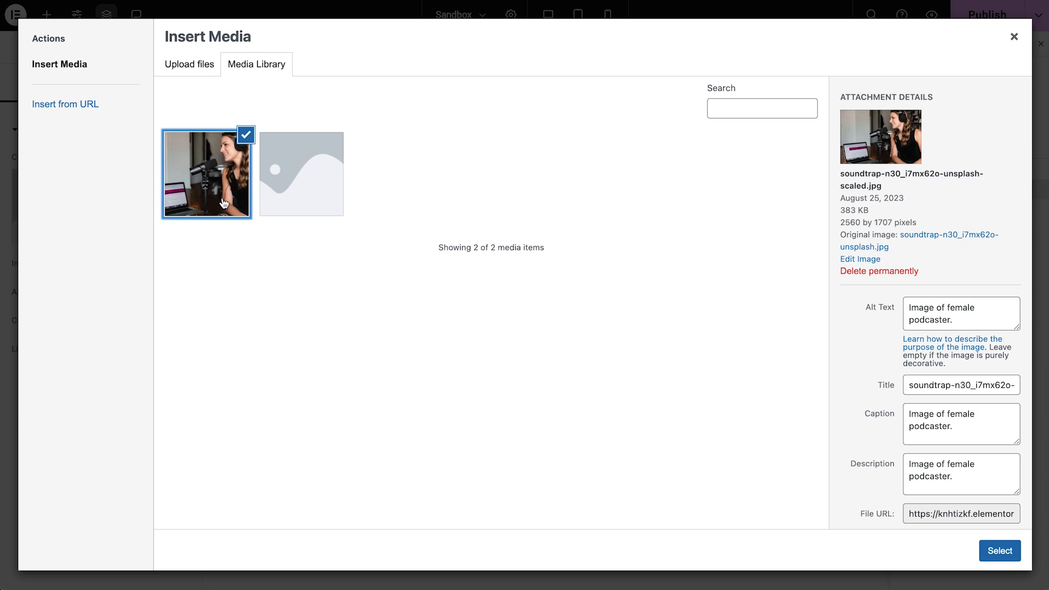
left_click(987, 548)
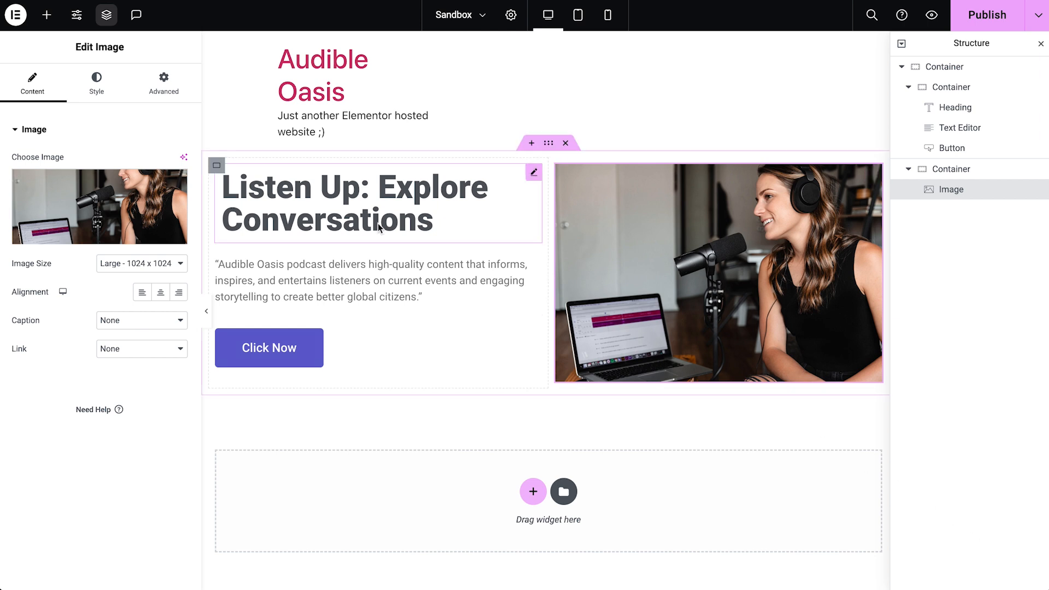
Step: Generate a photographic image with Elementor AI from the prompt "Female listening to headphones." and use the first result in the Image widget
left_click(184, 159)
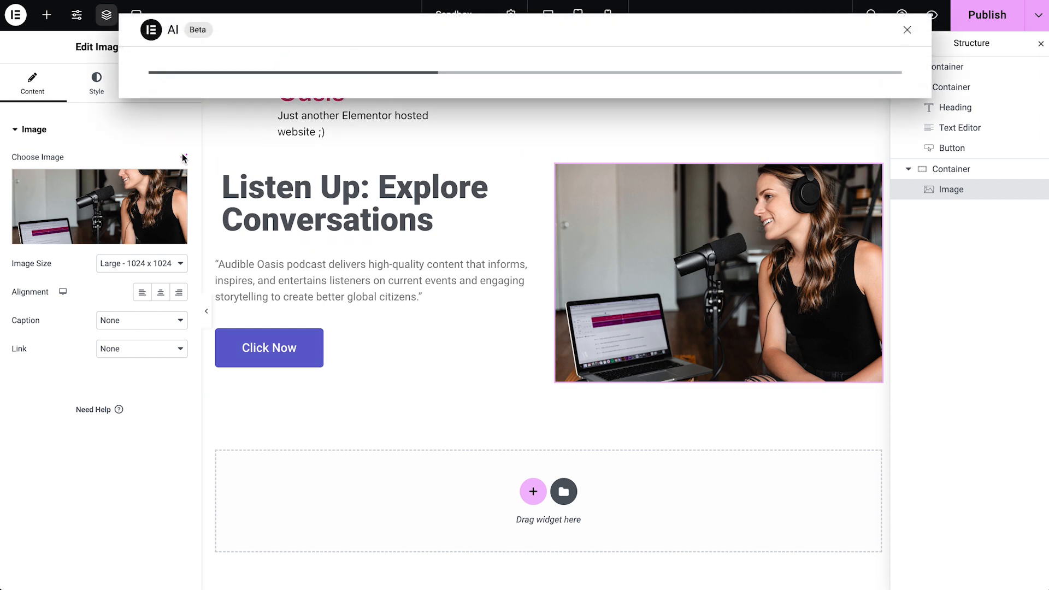
left_click(199, 234)
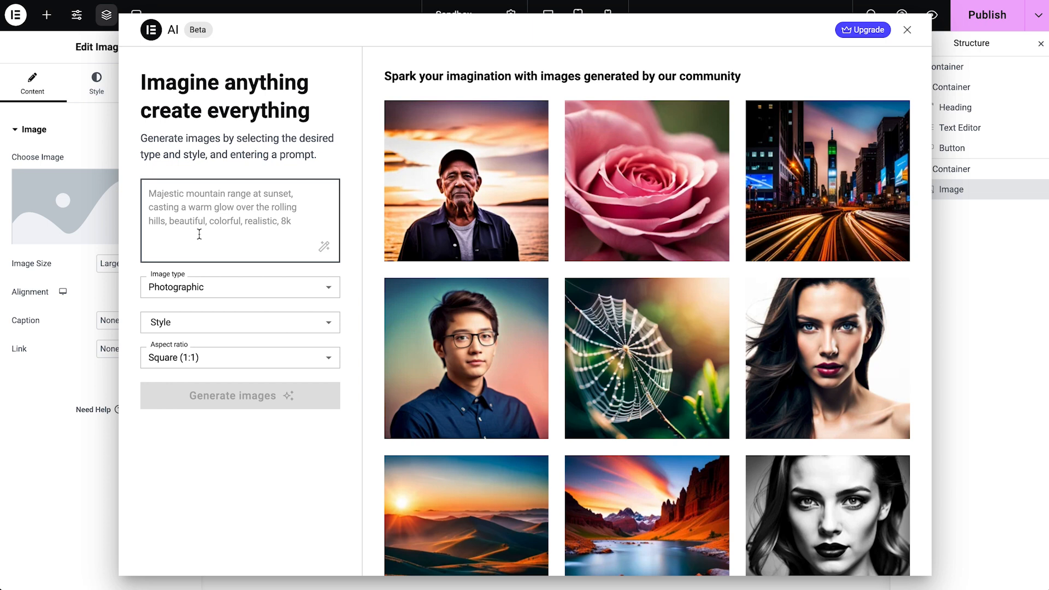
type("Female listening to headphon")
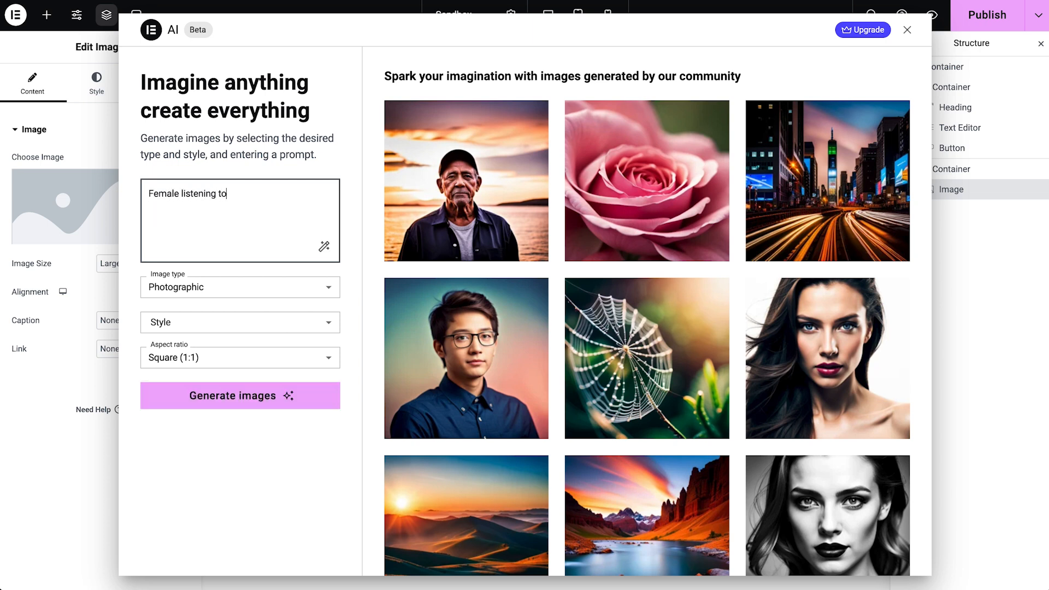
type("es.")
left_click(225, 390)
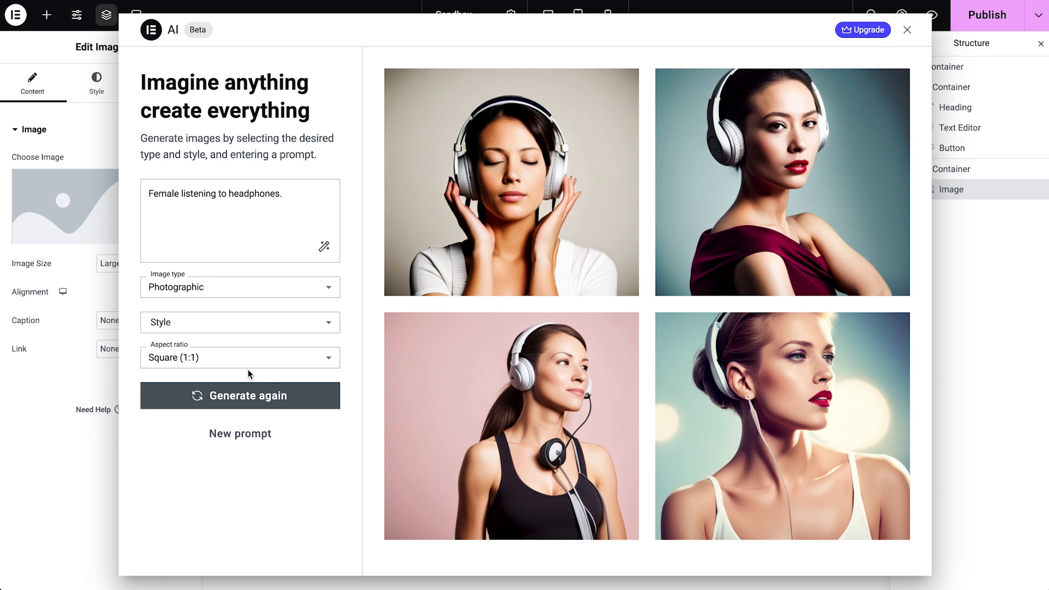
mouse_move(460, 252)
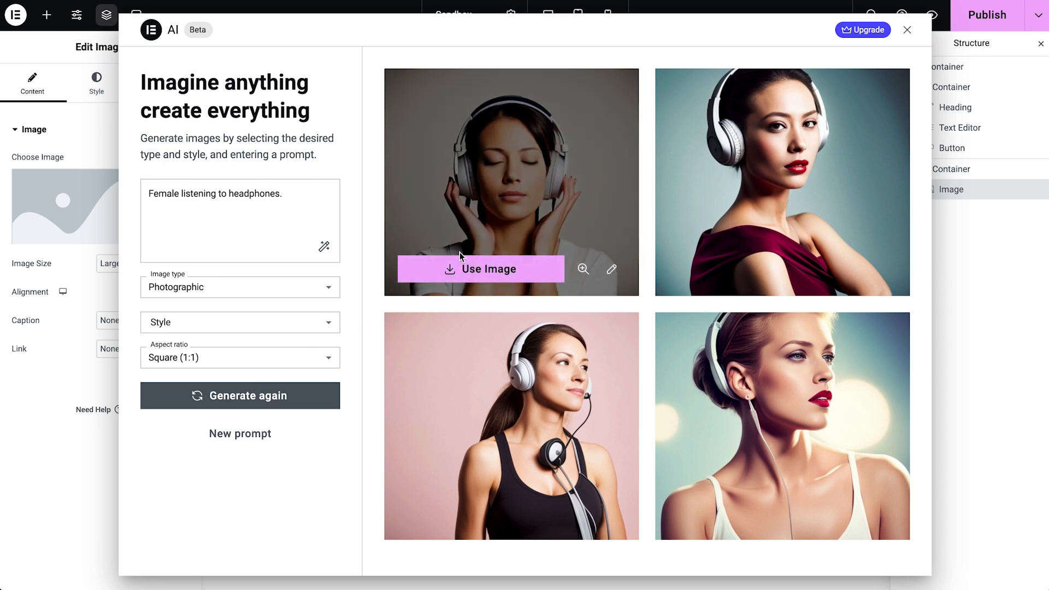
left_click(462, 268)
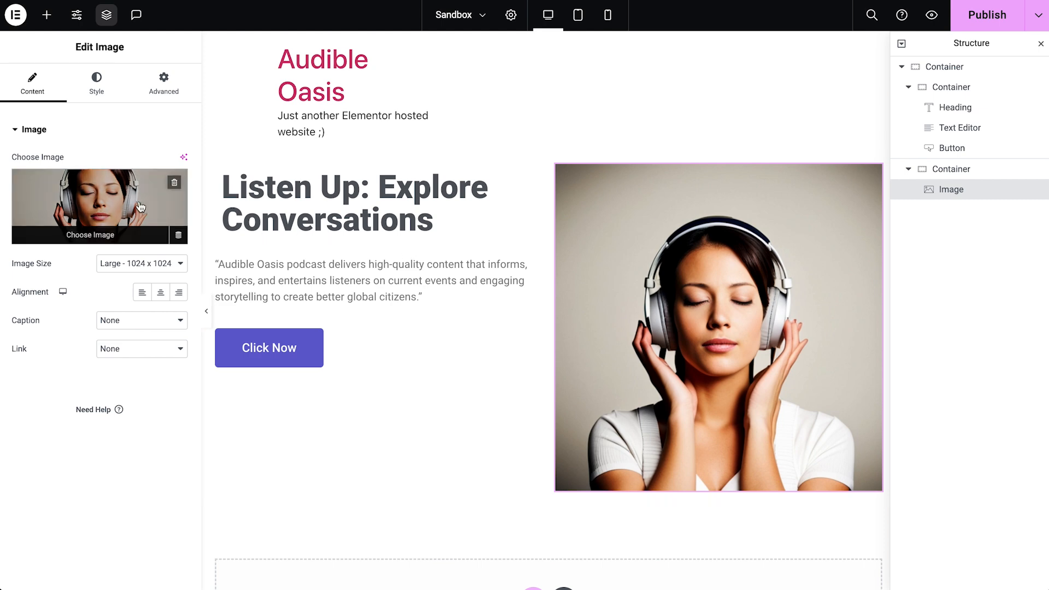
Step: Give the headphones image the alt text and description "Woman listening to headphones." and view the Image widget's style options
left_click(141, 207)
left_click(933, 320)
type("Woman listening to headphones.")
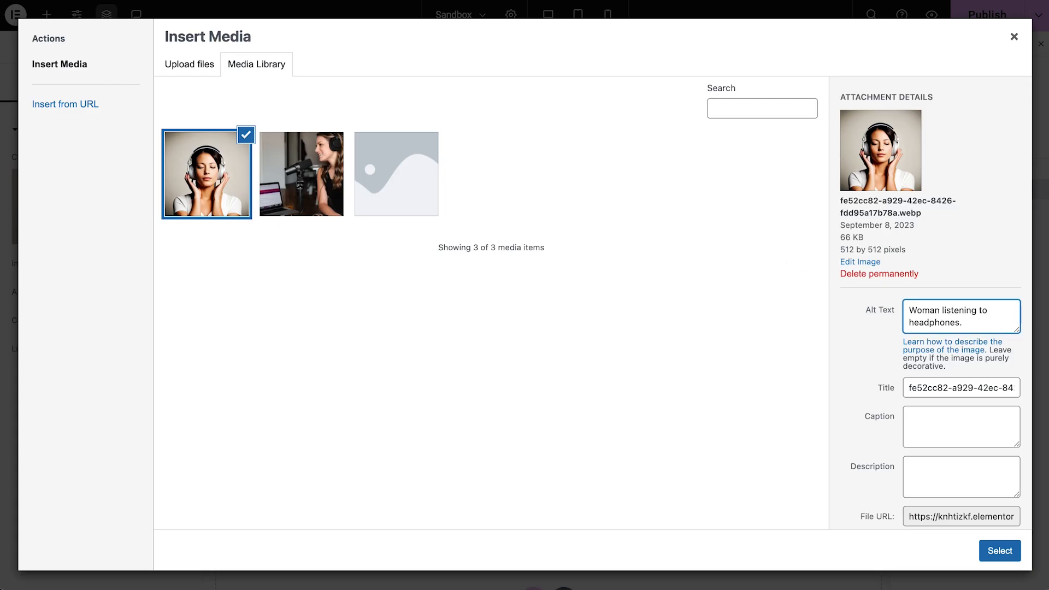
key("super+a")
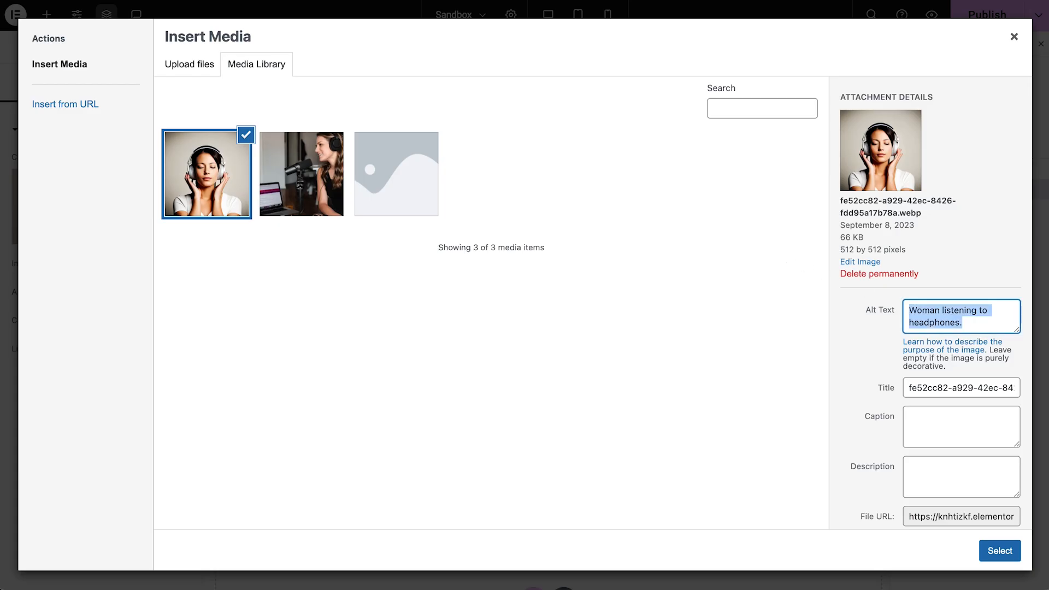
key("super+c")
left_click(969, 471)
key("super+v")
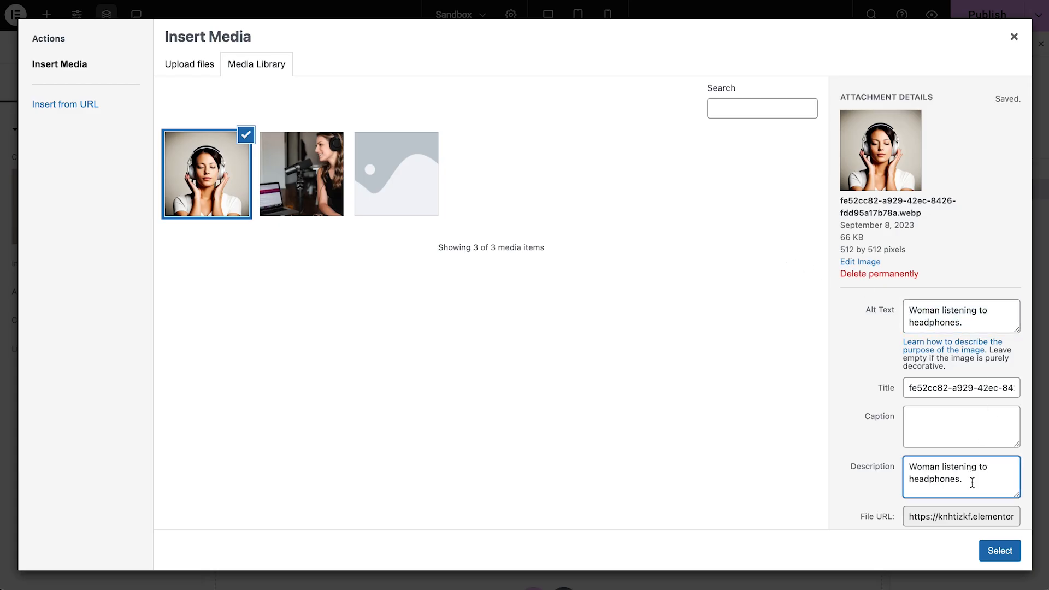
left_click(996, 550)
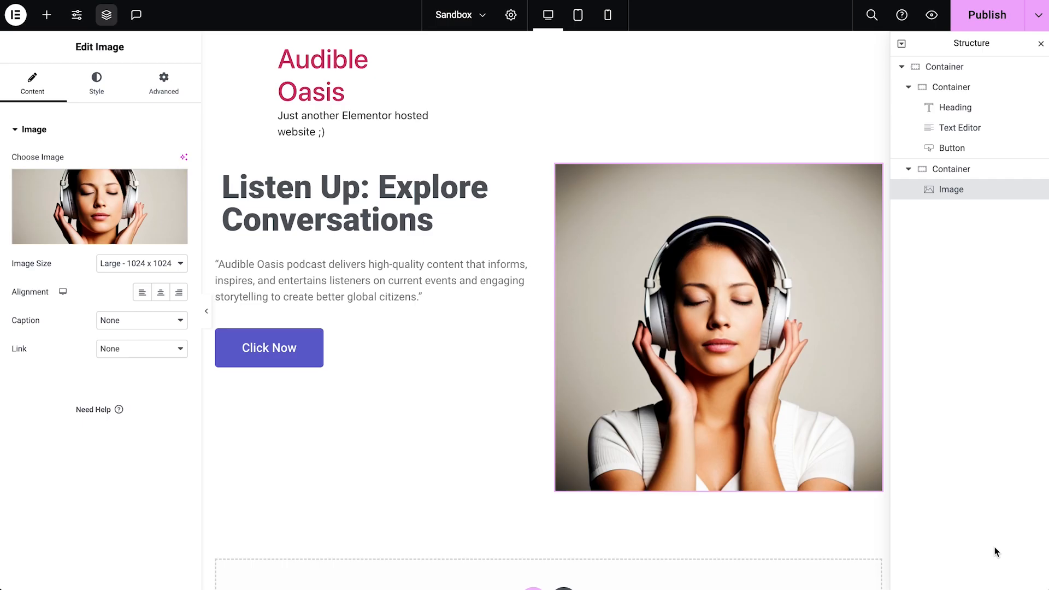
left_click(107, 79)
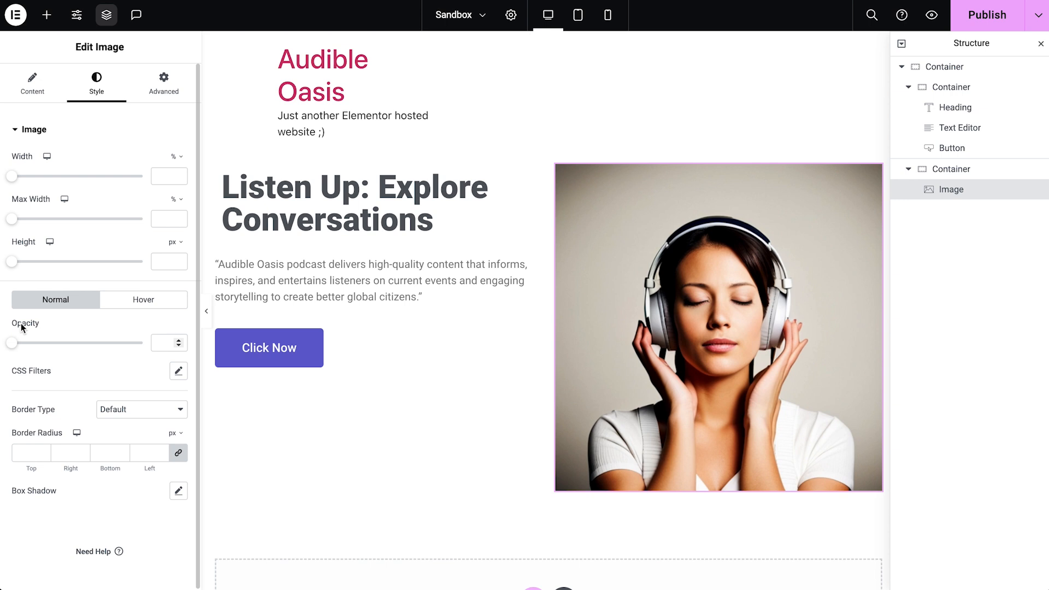
left_click(49, 16)
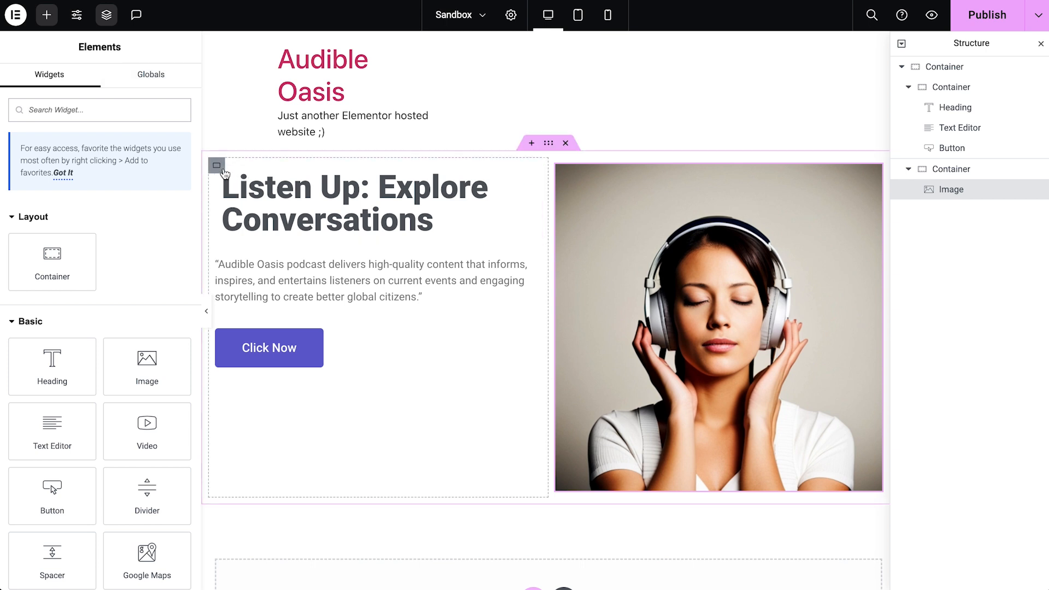
Step: Try a minimum height of 700 px on the text container and center its content with Justify Content and Align Items
left_click(217, 166)
left_click(166, 267)
type("700")
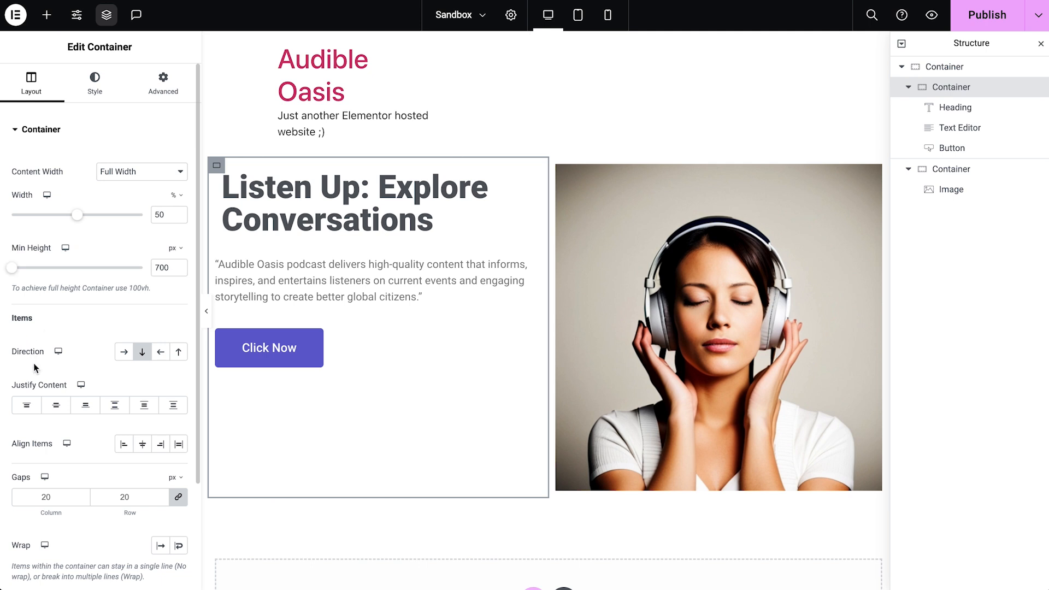
left_click(57, 406)
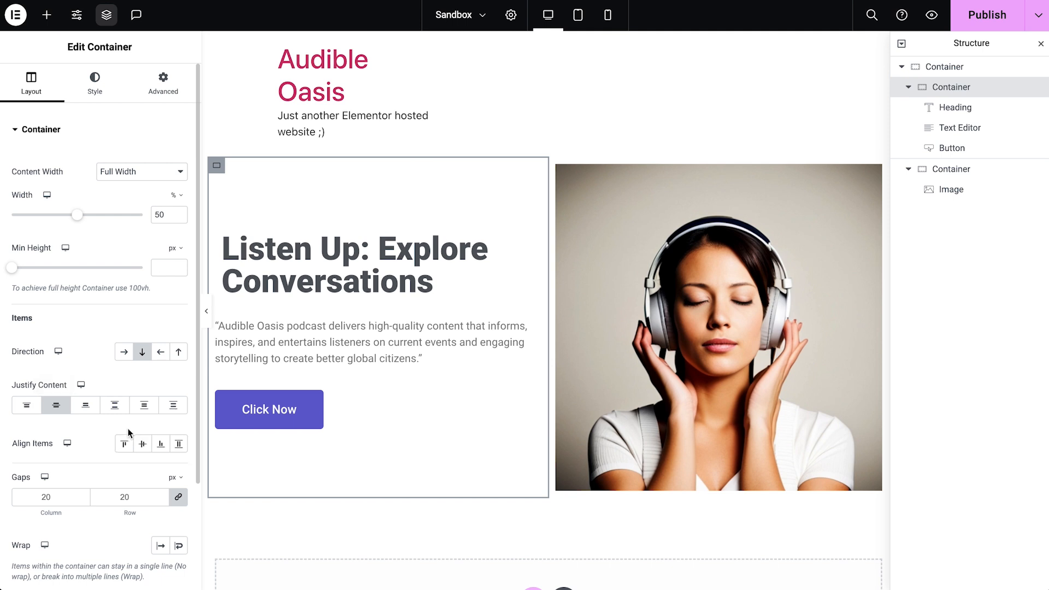
left_click(143, 447)
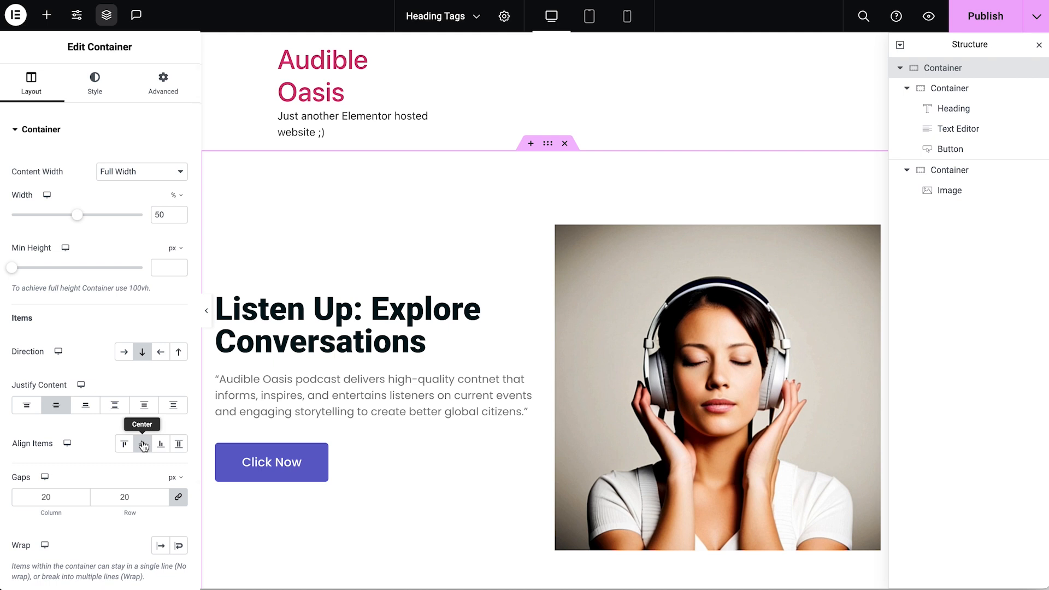
Step: In the tablet view, set the outer container's minimum height to 575 px and its padding to 5 px on all sides
scroll(378, 501, "down", 2)
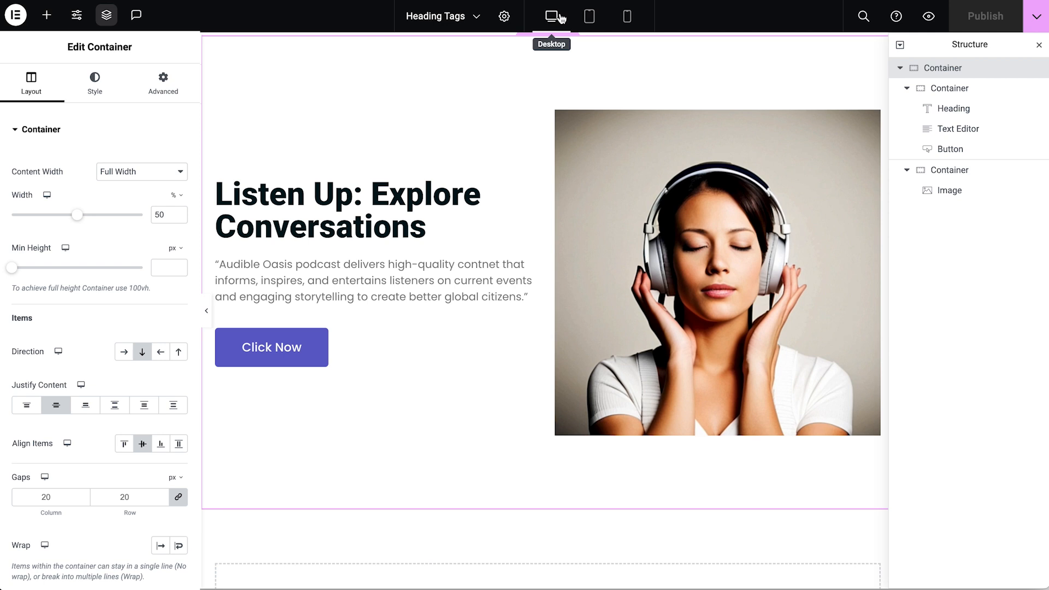
left_click(591, 18)
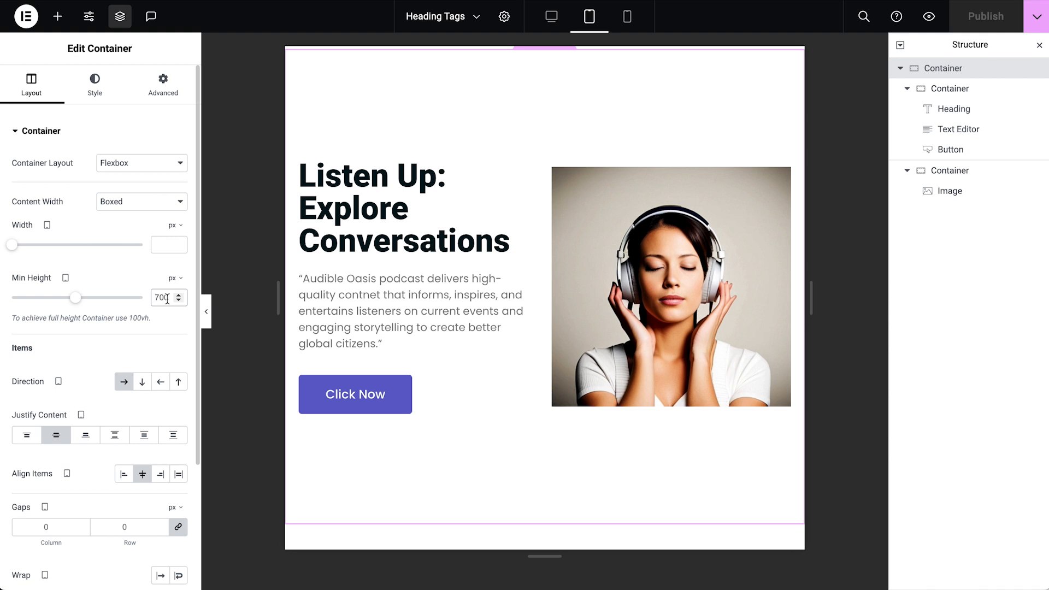
type("575")
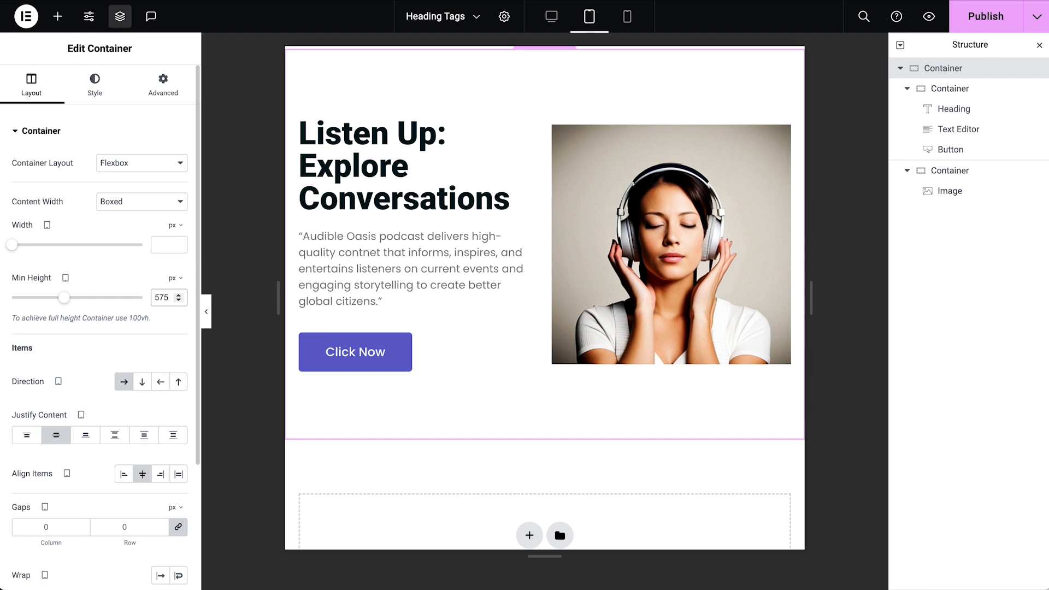
left_click(179, 102)
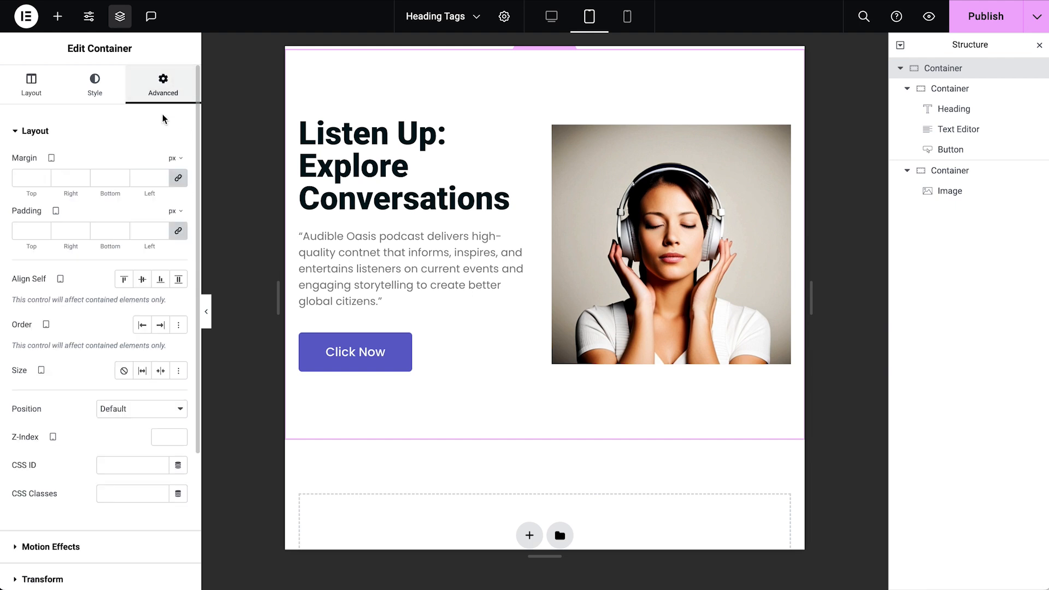
left_click(163, 230)
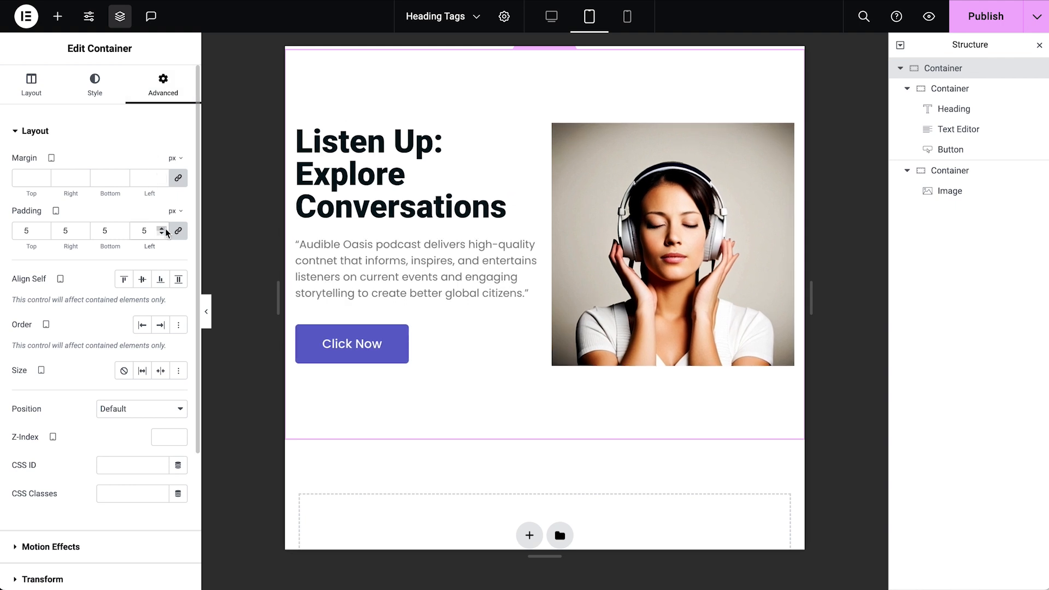
Step: In the mobile view, set the outer container's minimum height to 500 px and its direction to reversed column, and publish the page
left_click(628, 25)
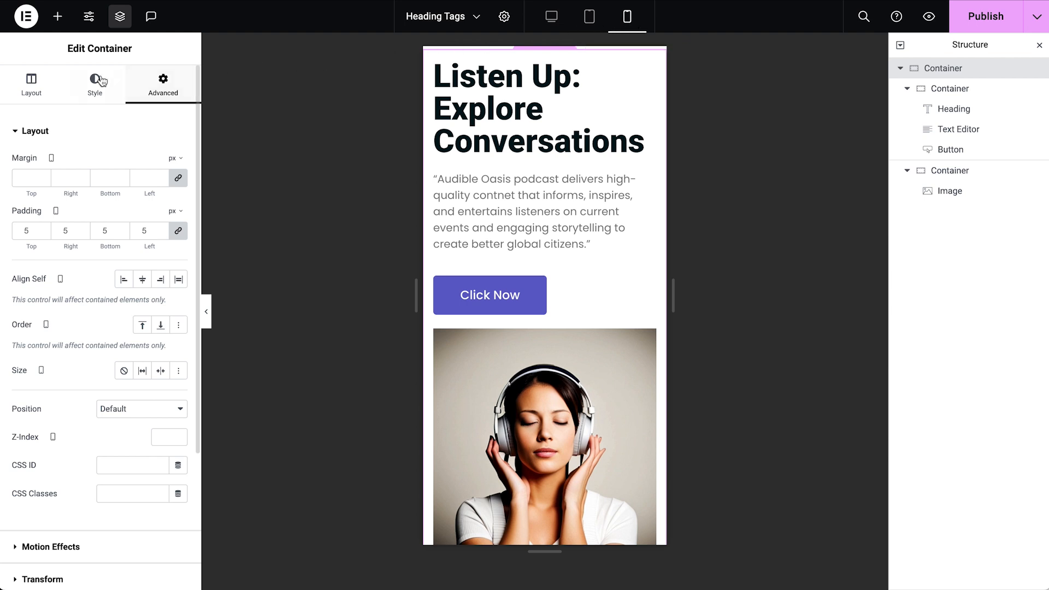
left_click(31, 88)
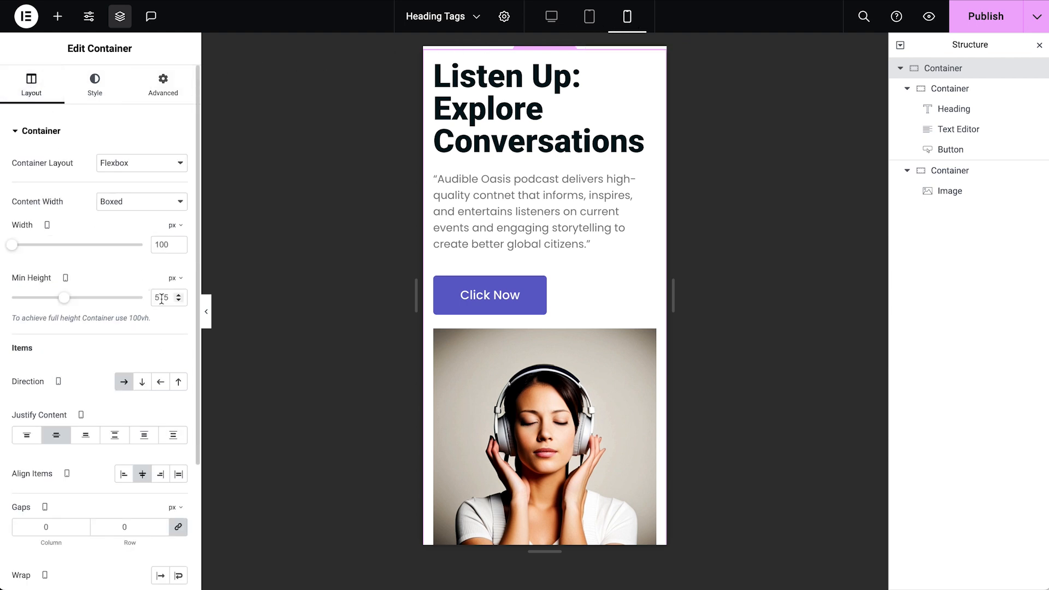
double_click(161, 298)
type("500")
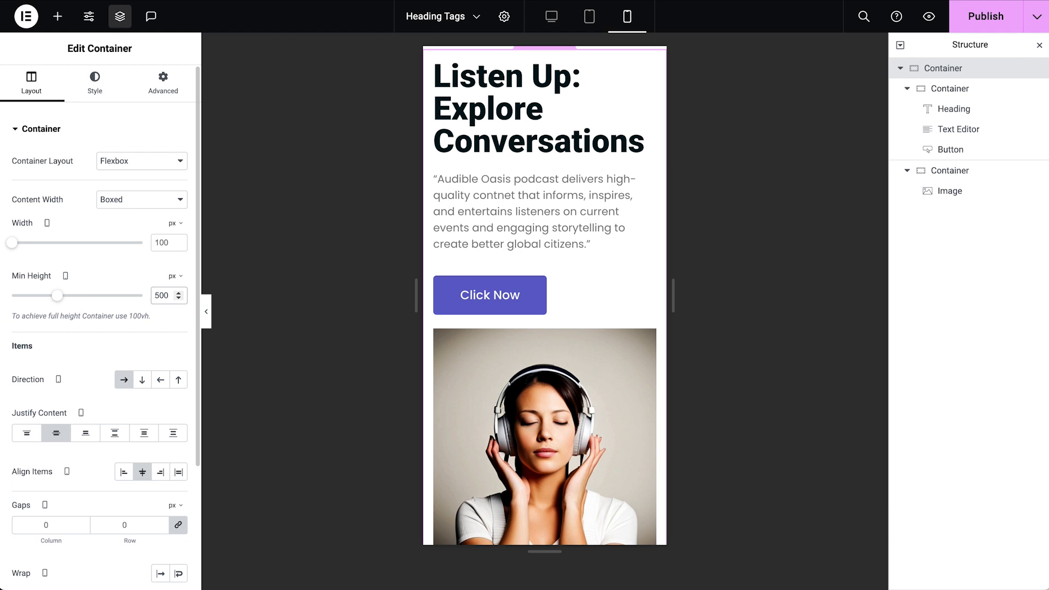
left_click(179, 384)
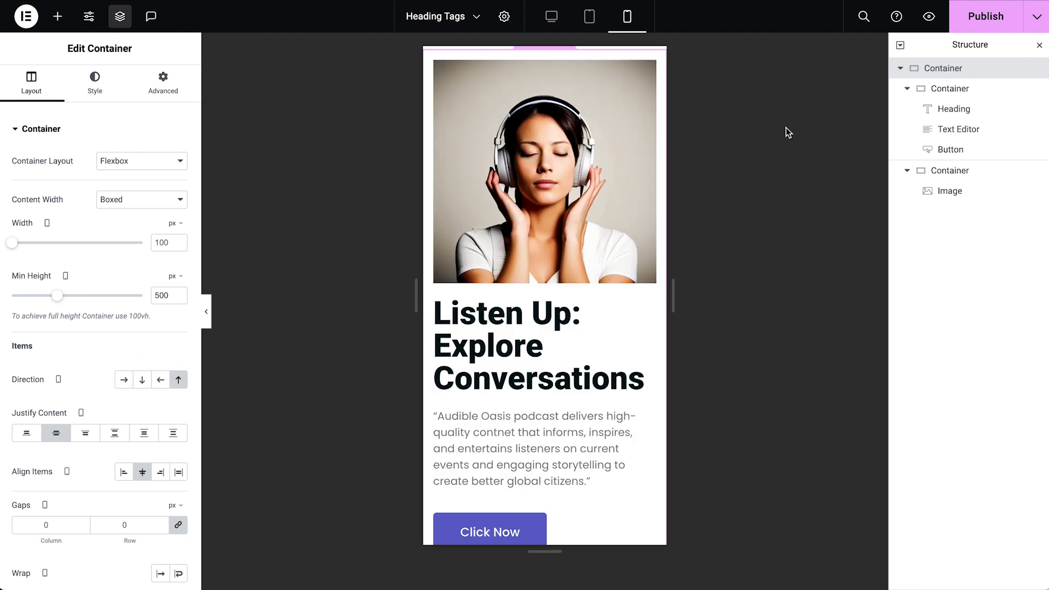
left_click(978, 25)
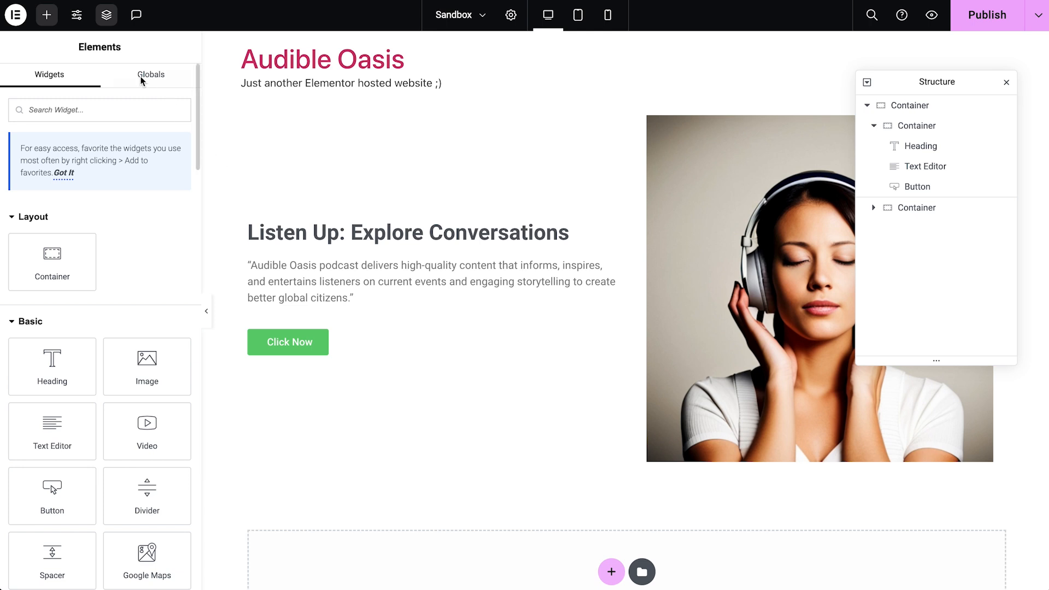
Step: Open the Global Colors in the Sandbox page's site settings and turn off the Style Guide Preview
left_click(81, 28)
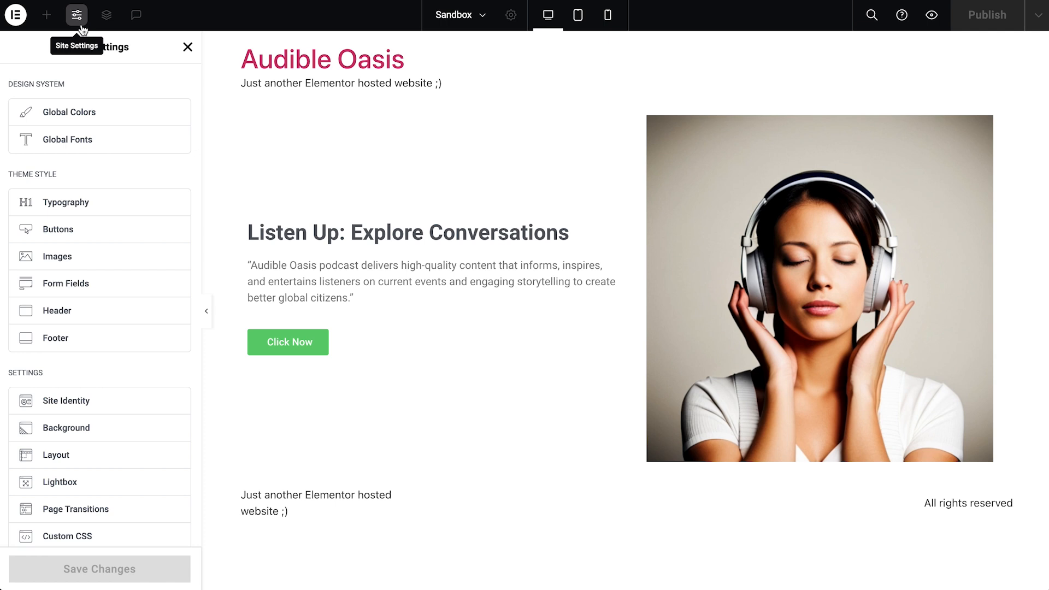
left_click(114, 113)
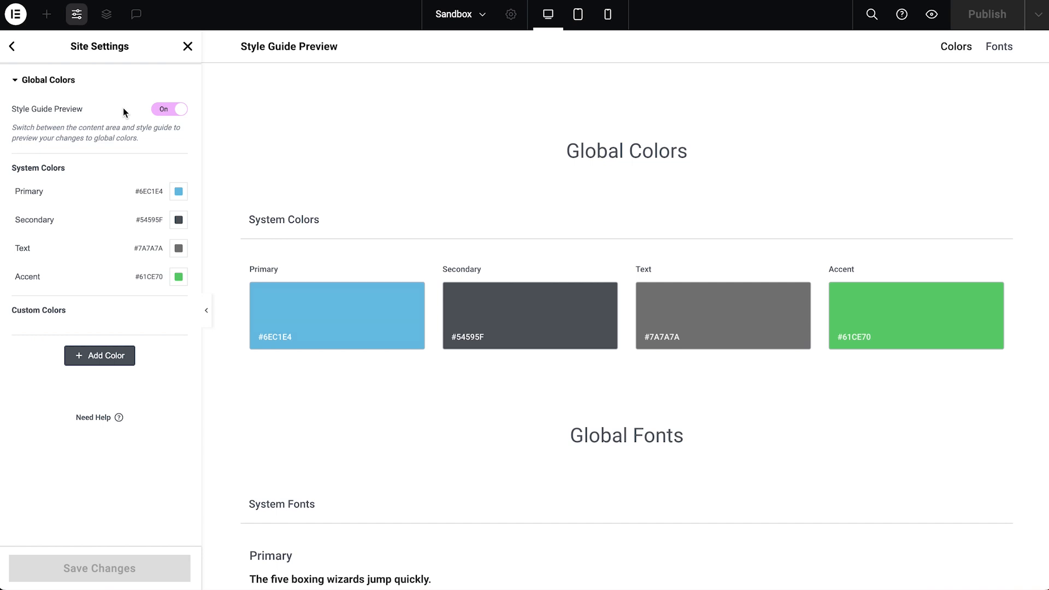
left_click(160, 115)
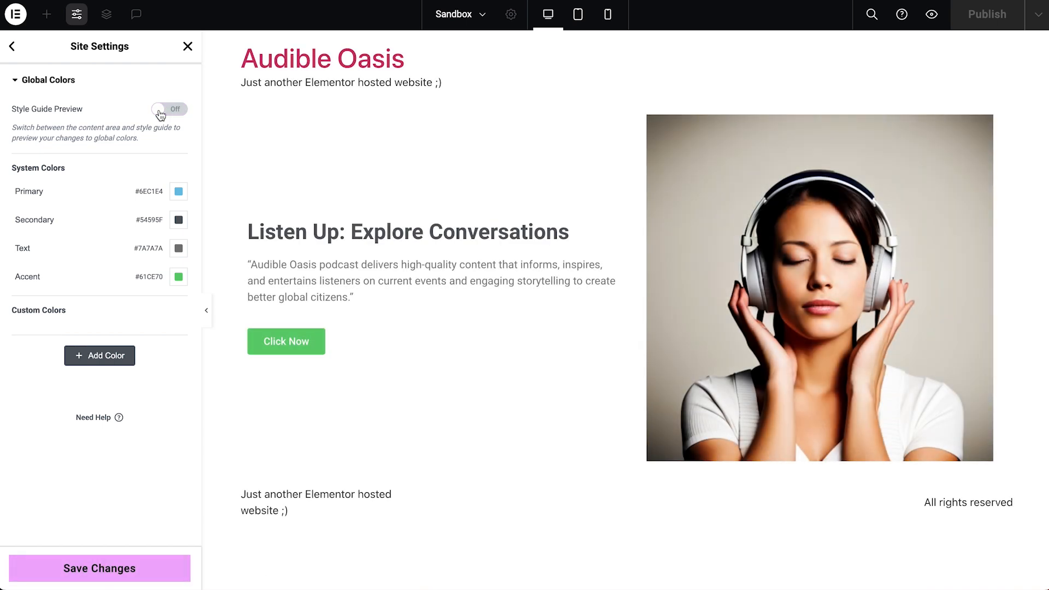
Step: Turn on the Style Guide Preview and set the Primary and Secondary system colors to #000000
left_click(162, 114)
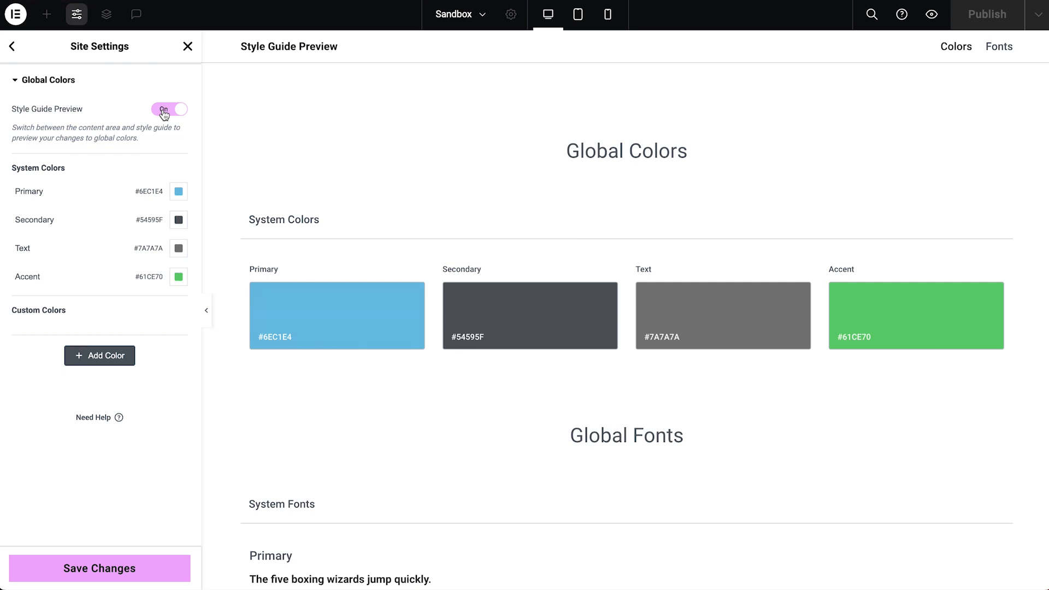
left_click(178, 192)
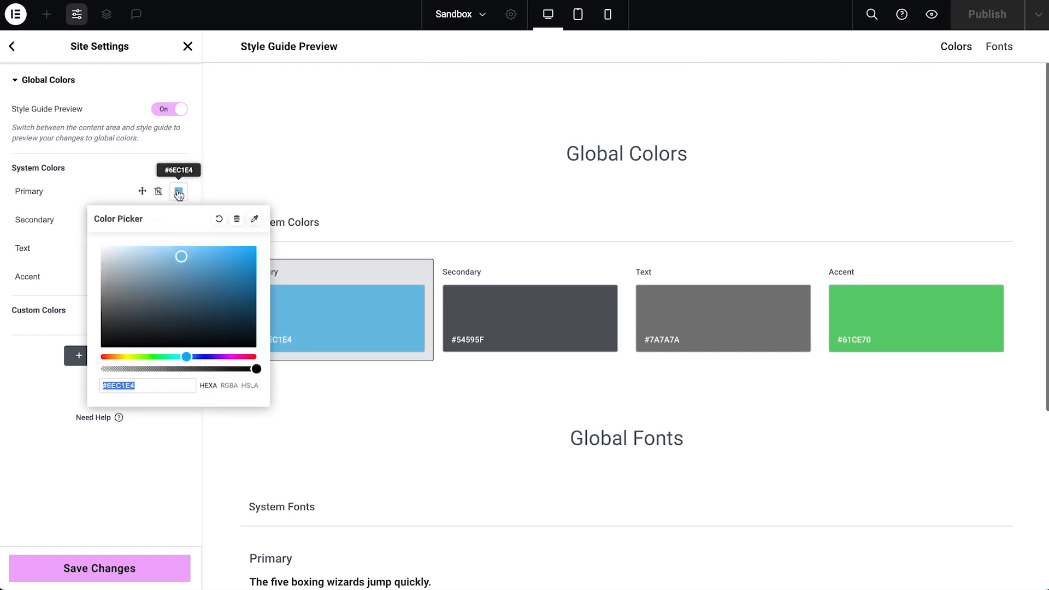
left_click_drag(171, 277, 218, 348)
left_click(110, 181)
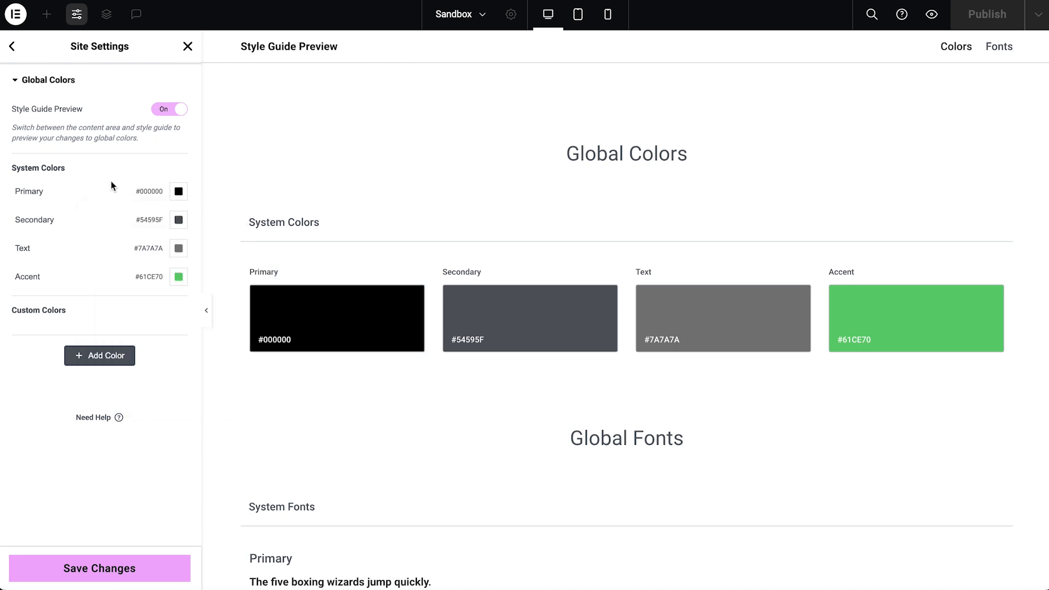
left_click(178, 220)
left_click_drag(173, 298, 213, 381)
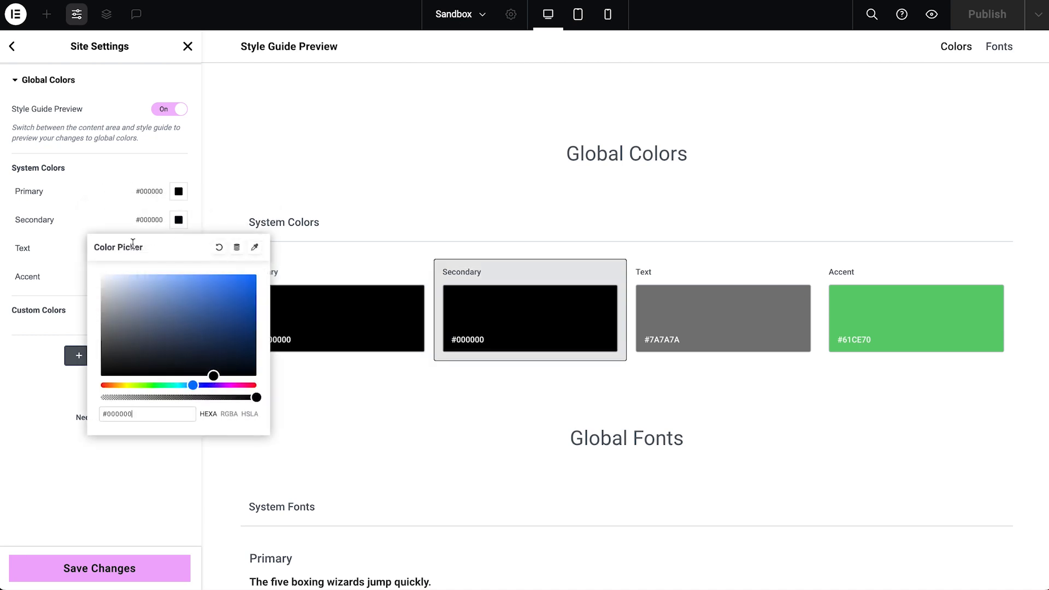
left_click(90, 203)
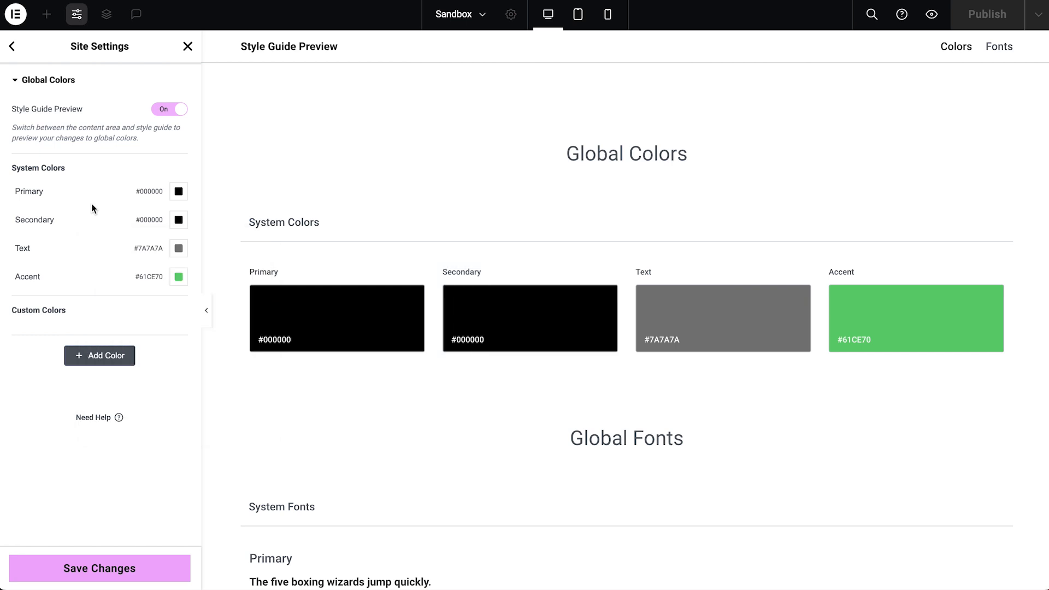
Step: Set the Accent system color to #E8BCCA and check it on the page by switching the Style Guide Preview off and on
left_click(178, 279)
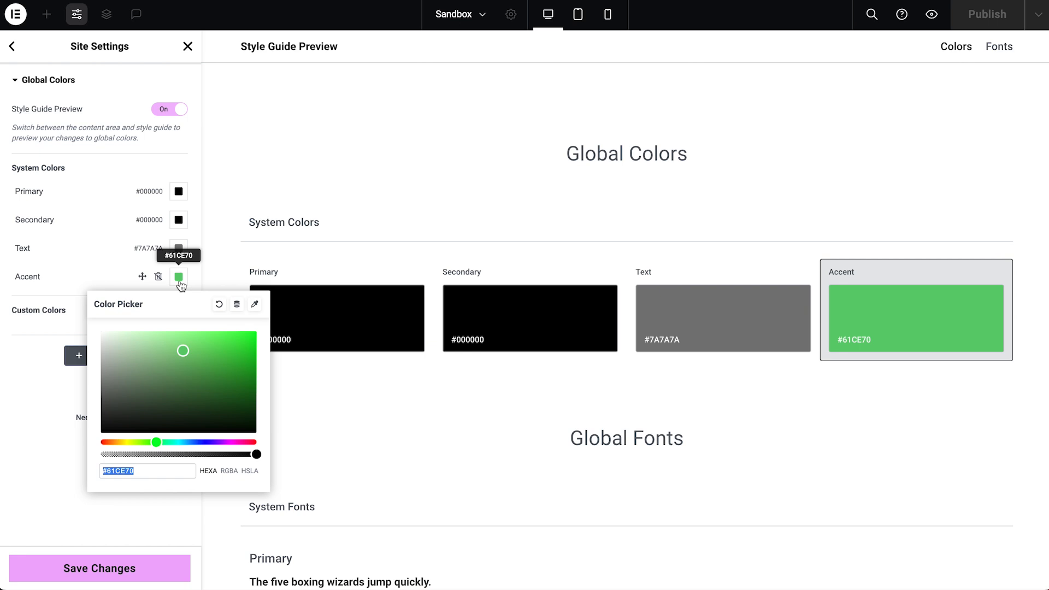
type("#E8BCCA")
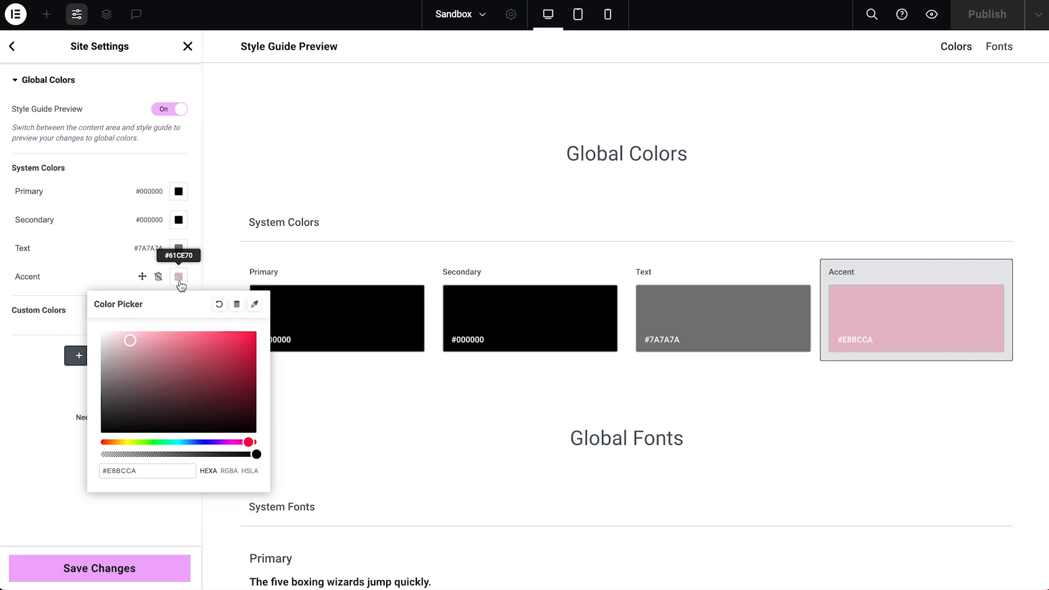
left_click(101, 259)
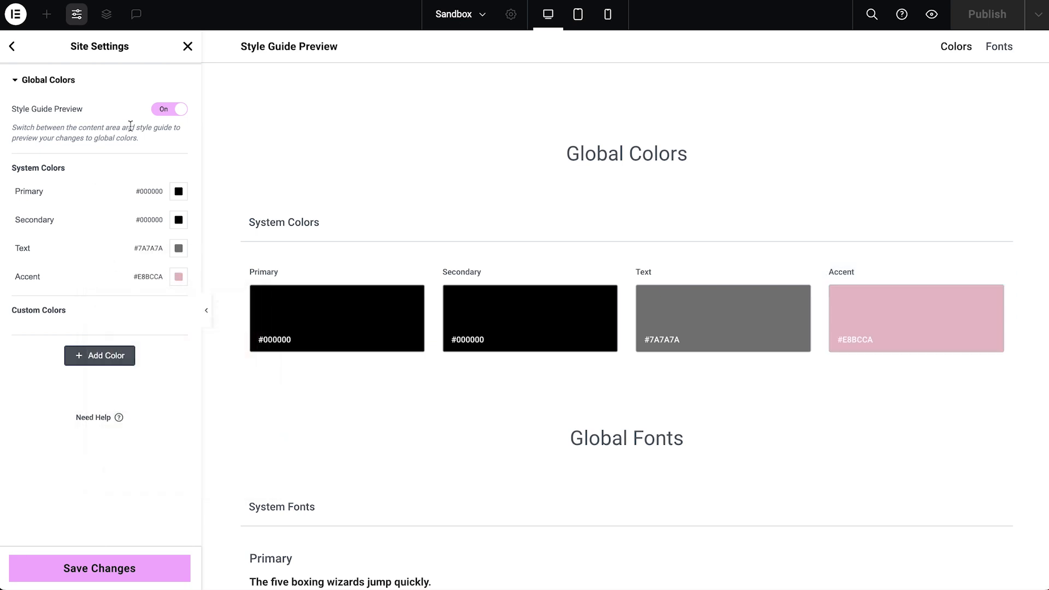
left_click(166, 116)
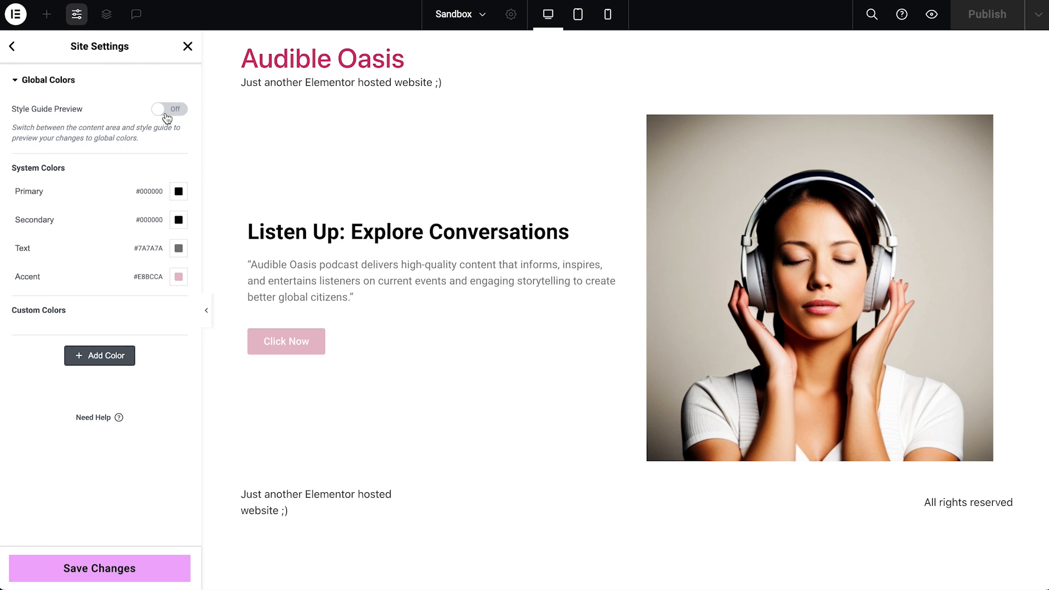
left_click(166, 116)
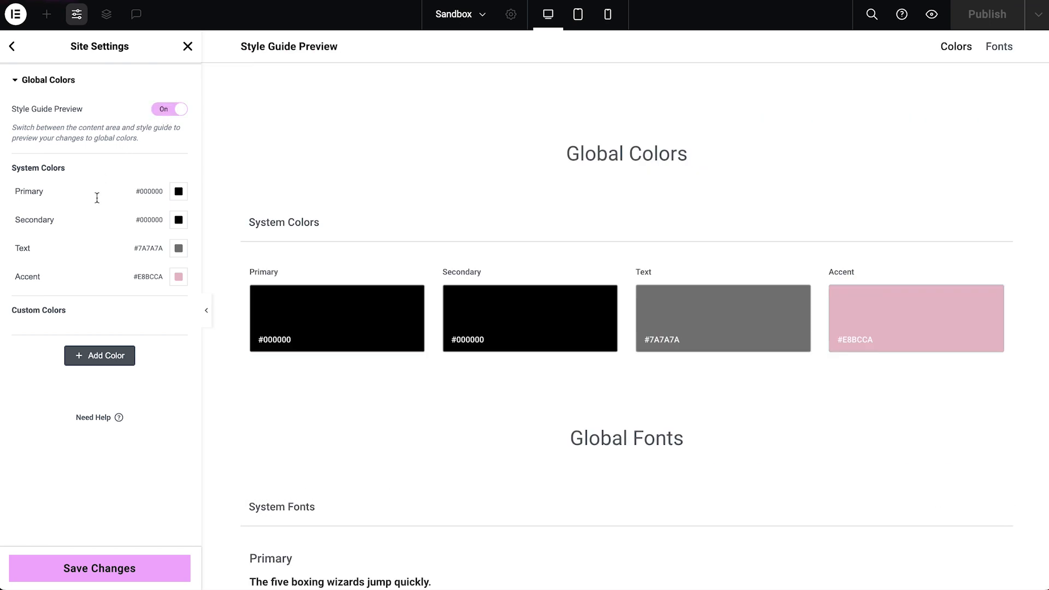
Step: Add a custom color named Global Pink with the value #E8BCCA
left_click(113, 356)
left_click(75, 345)
key("ctrl+a")
type("Global Pink")
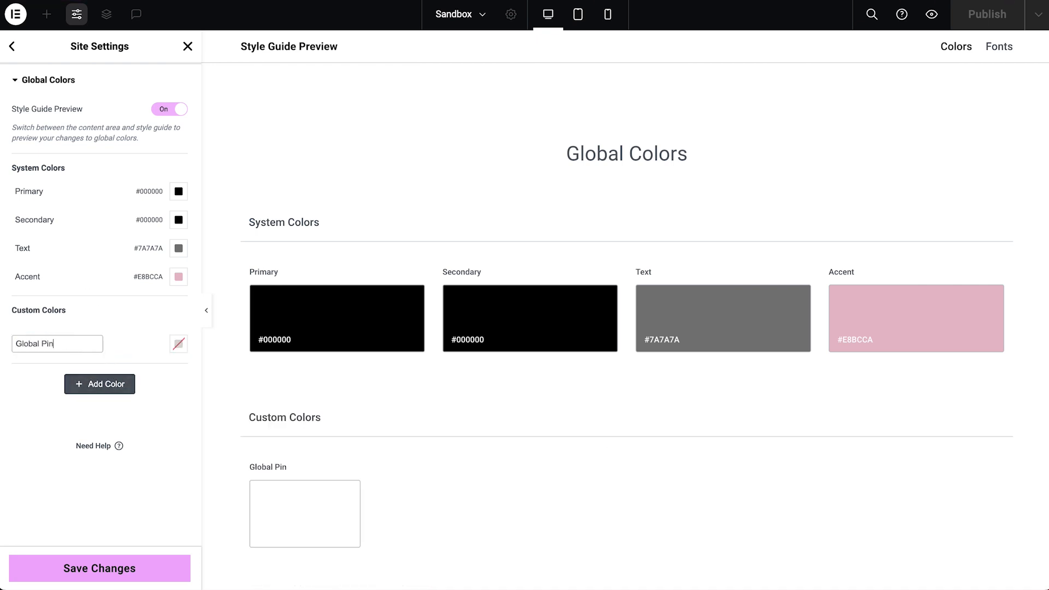
left_click(177, 351)
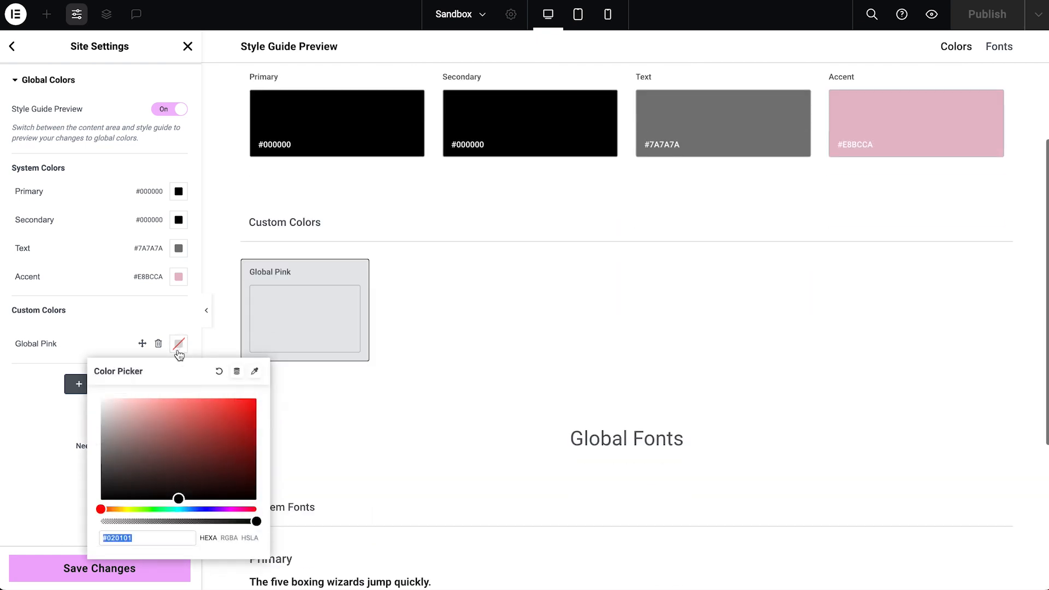
type("#E8BCCA")
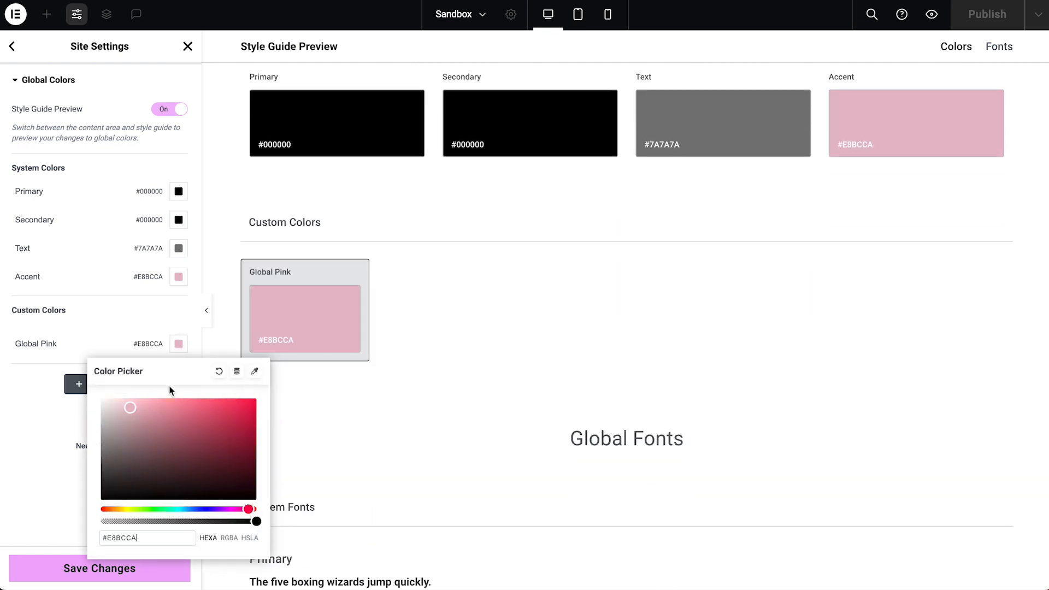
left_click(123, 309)
Step: Add a second custom color named Global White with the value #FFFFFF
left_click(87, 382)
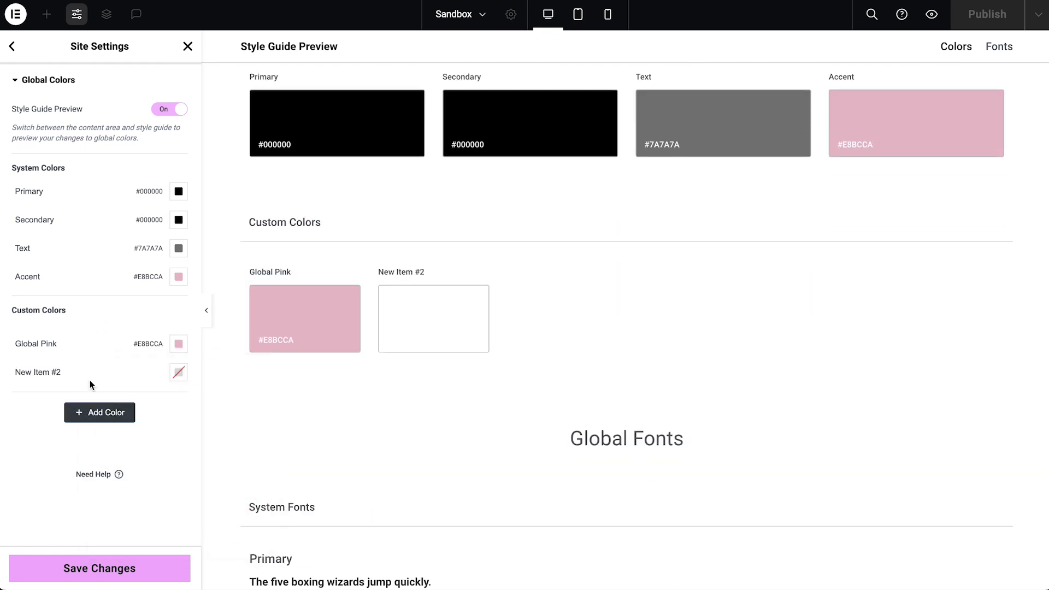
left_click(55, 371)
type("Global White")
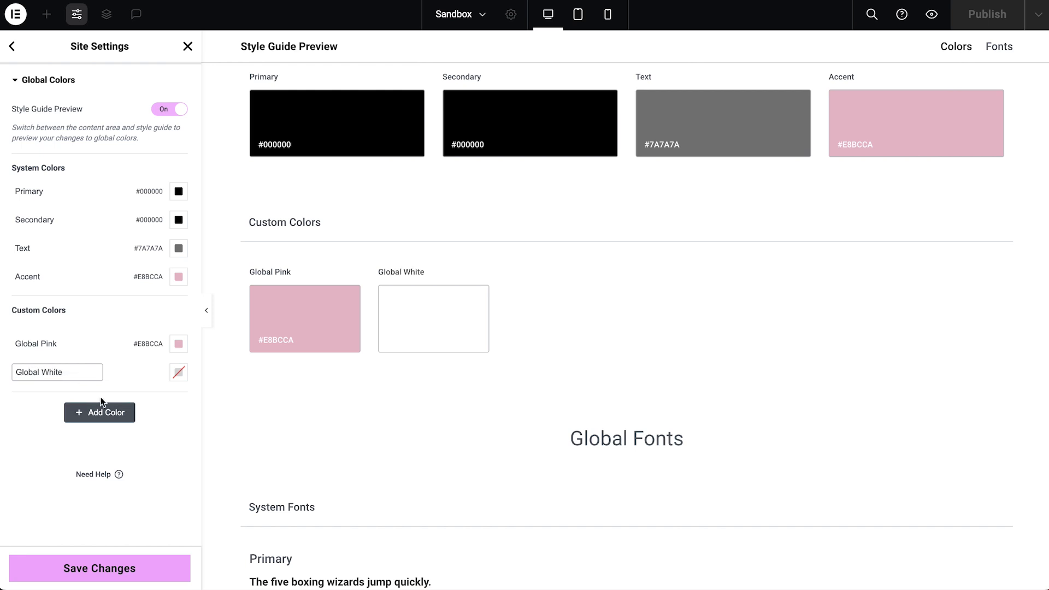
left_click(178, 374)
left_click_drag(140, 453, 86, 413)
left_click(20, 444)
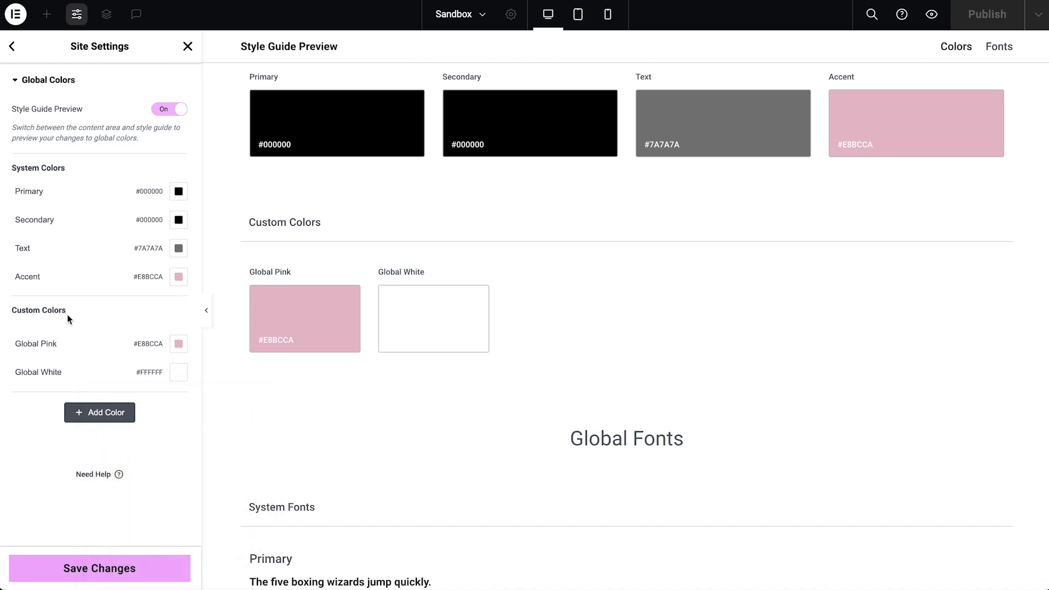
Step: Check the page briefly without the Style Guide Preview and save the global color changes
left_click(179, 111)
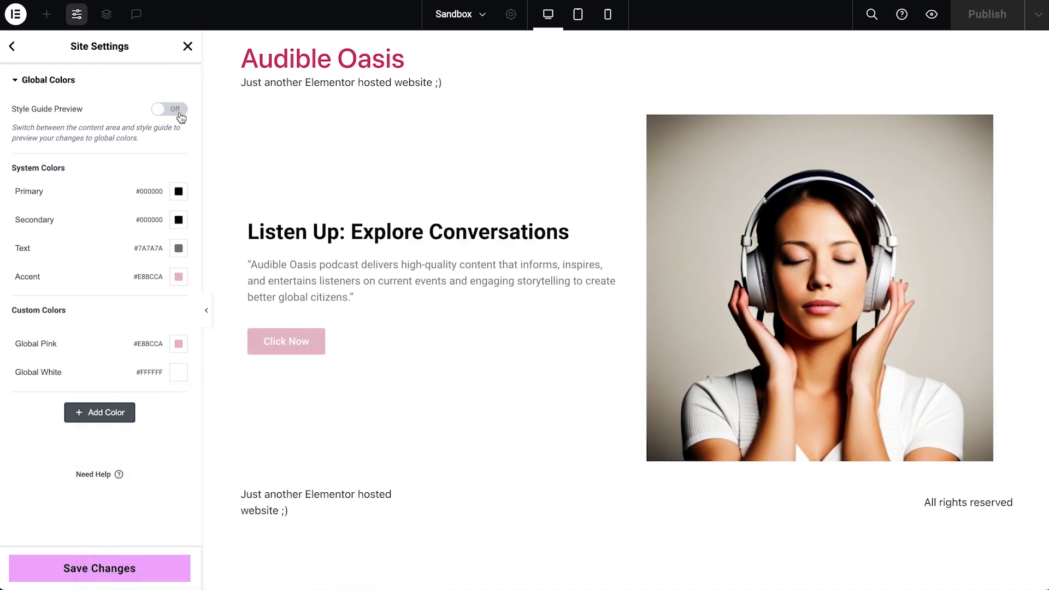
left_click(180, 111)
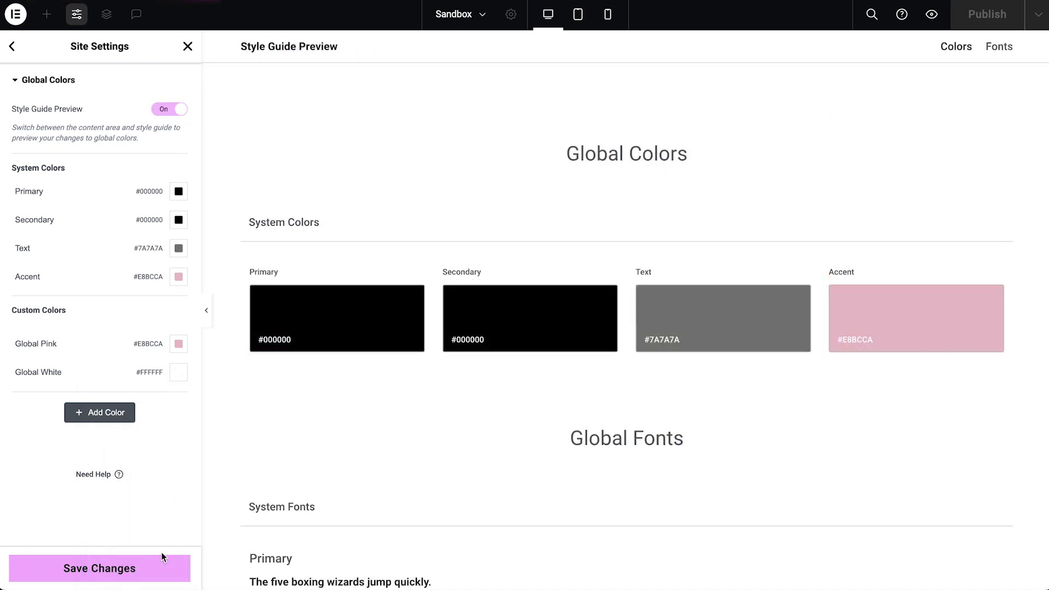
left_click(162, 557)
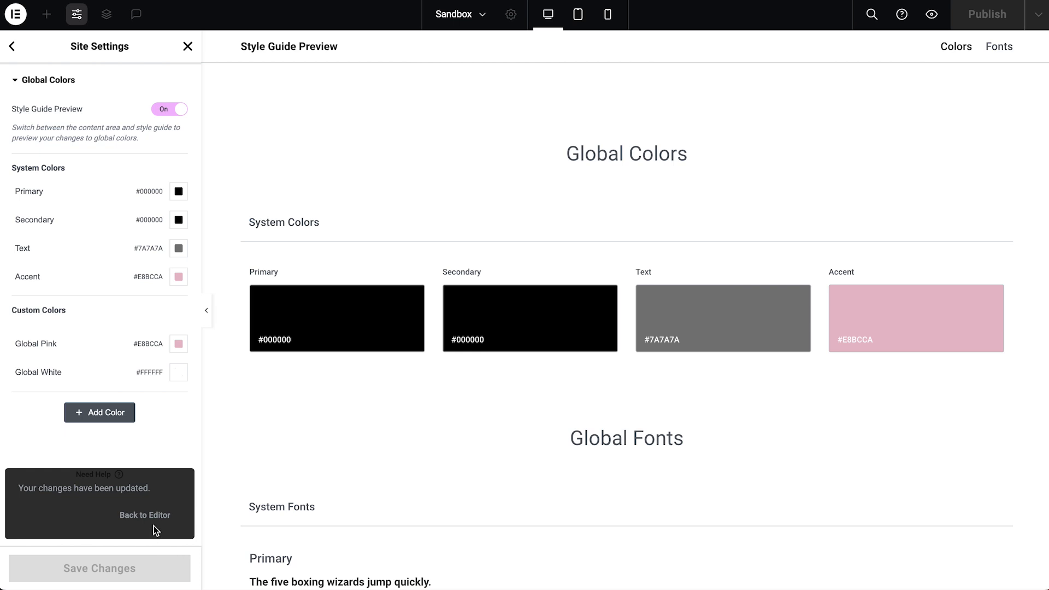
Step: In the Global Fonts settings, set the Primary system font to the Poppins family at 40 px
left_click(12, 50)
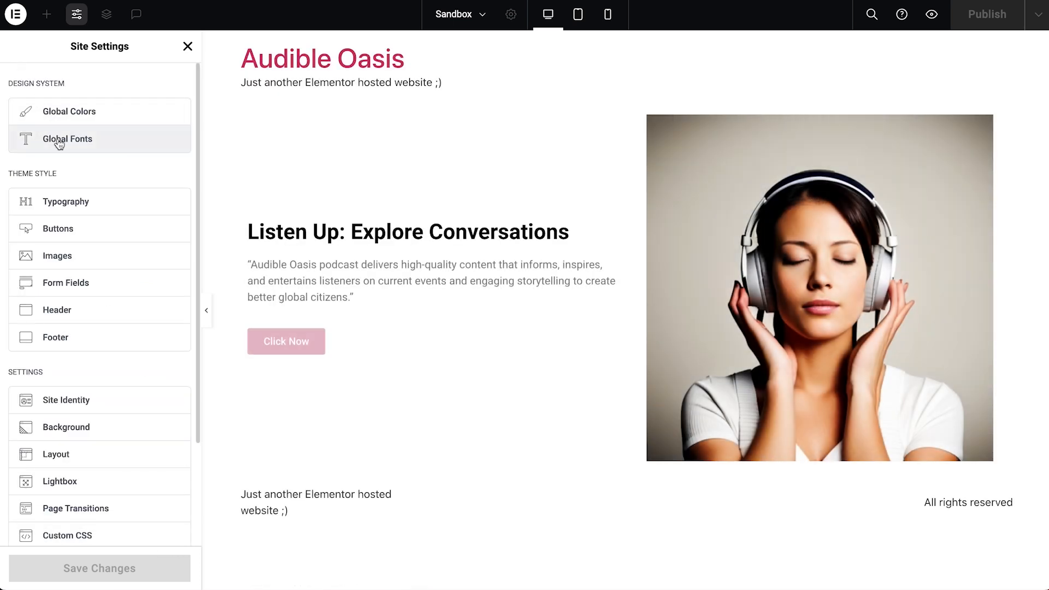
left_click(57, 139)
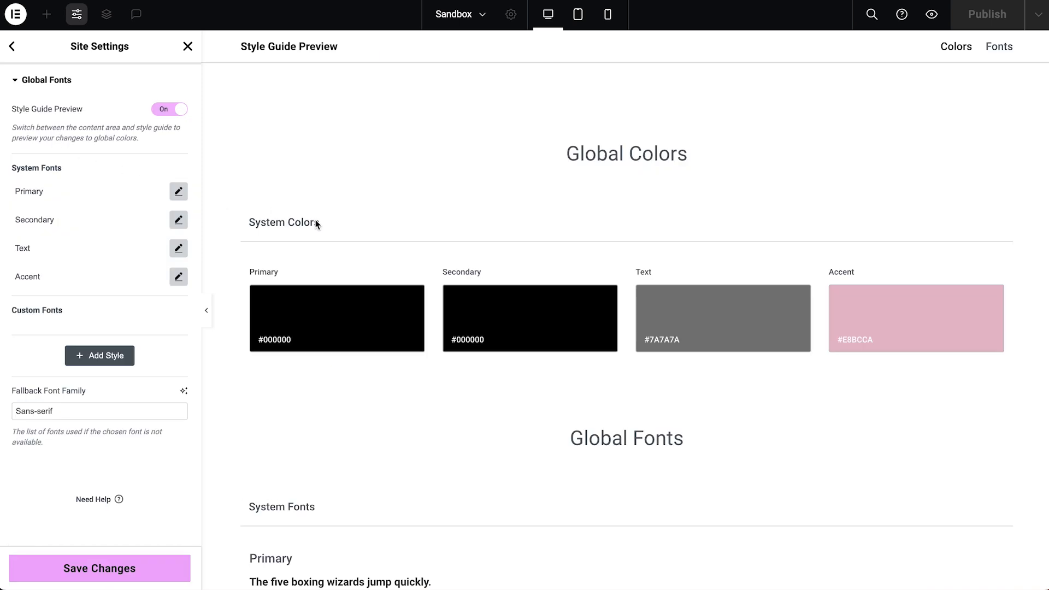
scroll(316, 222, "down", 4)
scroll(316, 224, "down", 1)
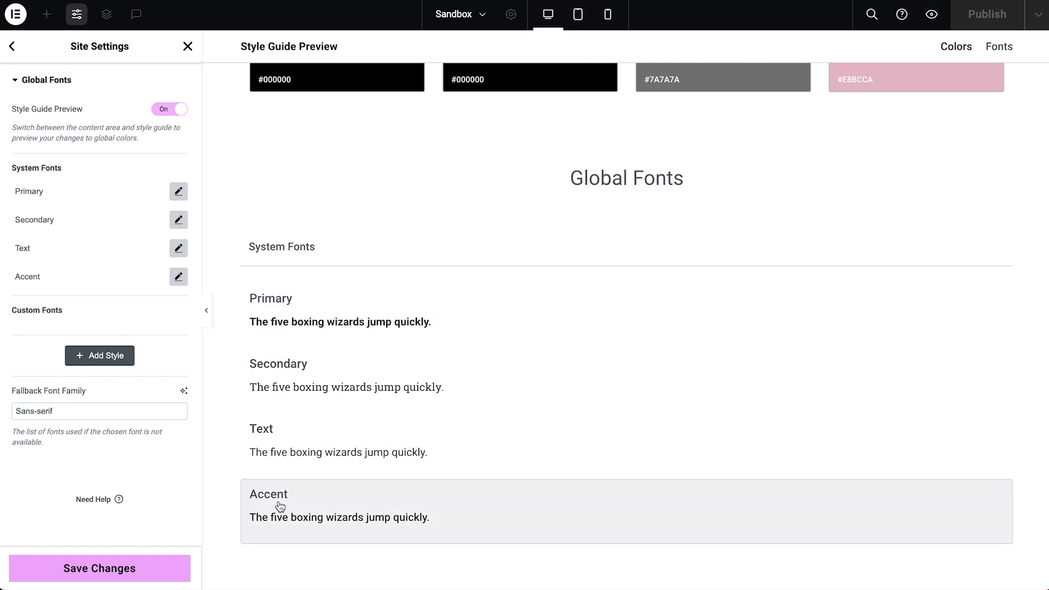
left_click(178, 192)
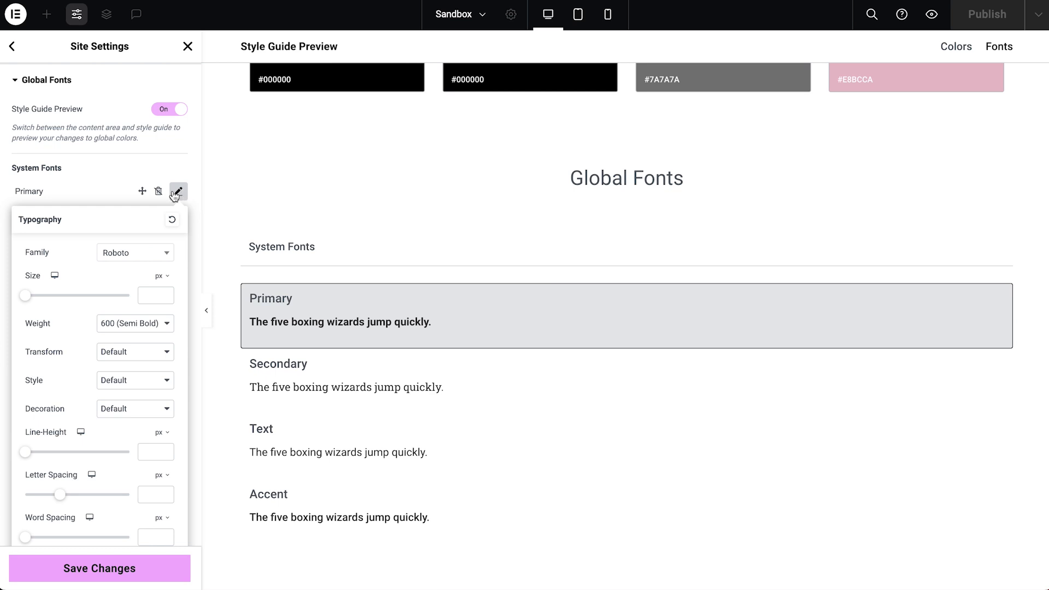
left_click(137, 251)
scroll(116, 347, "down", 10)
scroll(117, 349, "up", 10)
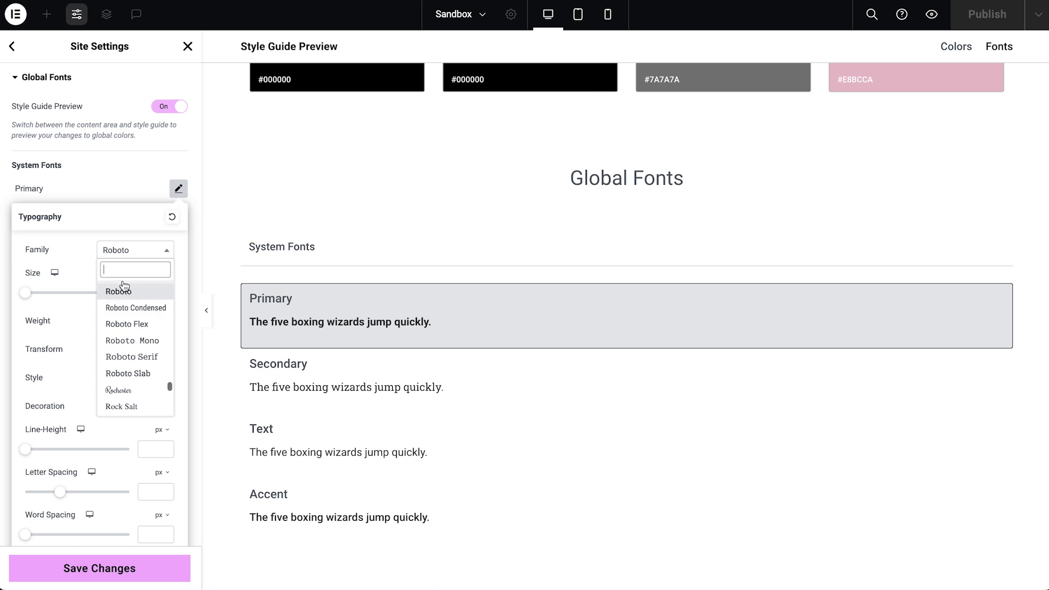
type("Poppins")
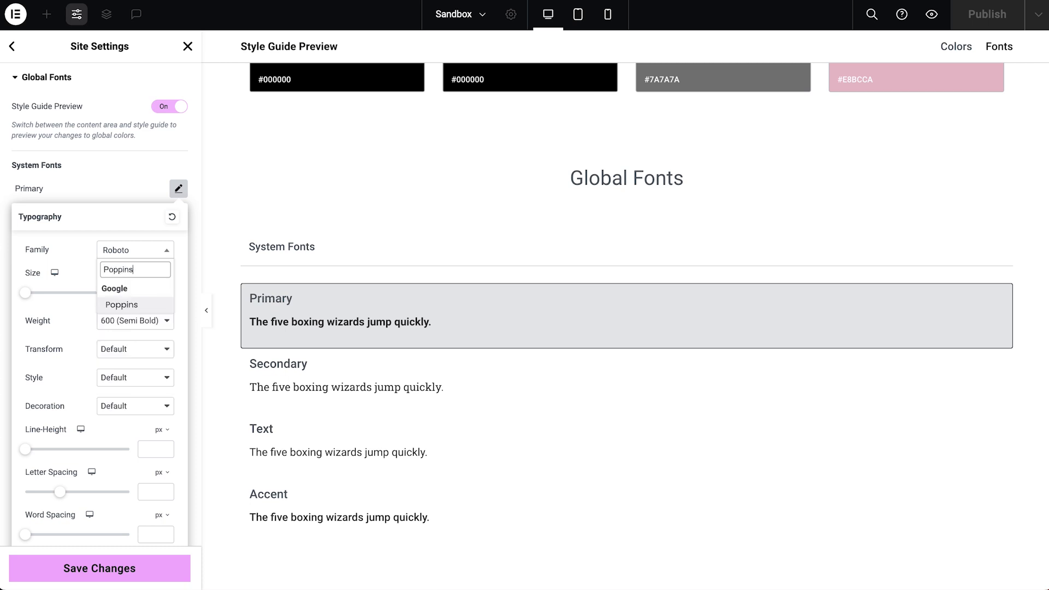
left_click(121, 304)
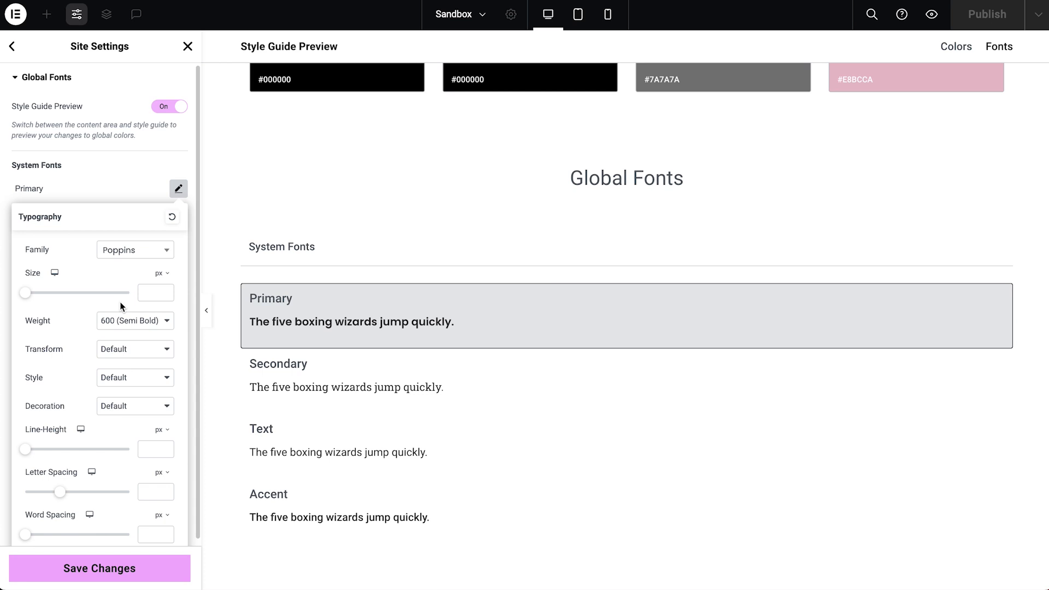
left_click_drag(30, 298, 50, 297)
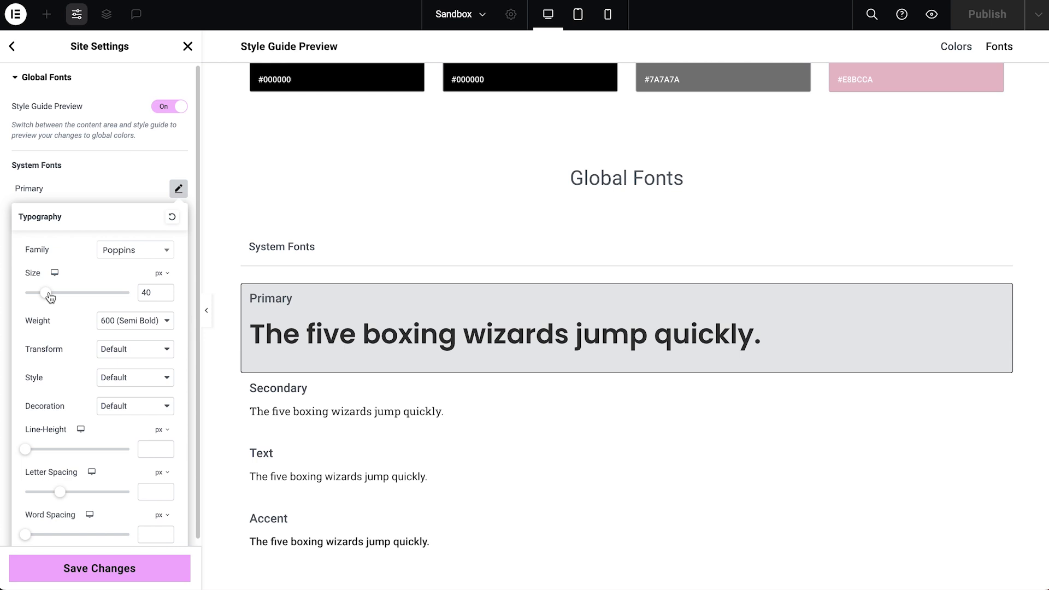
left_click(108, 182)
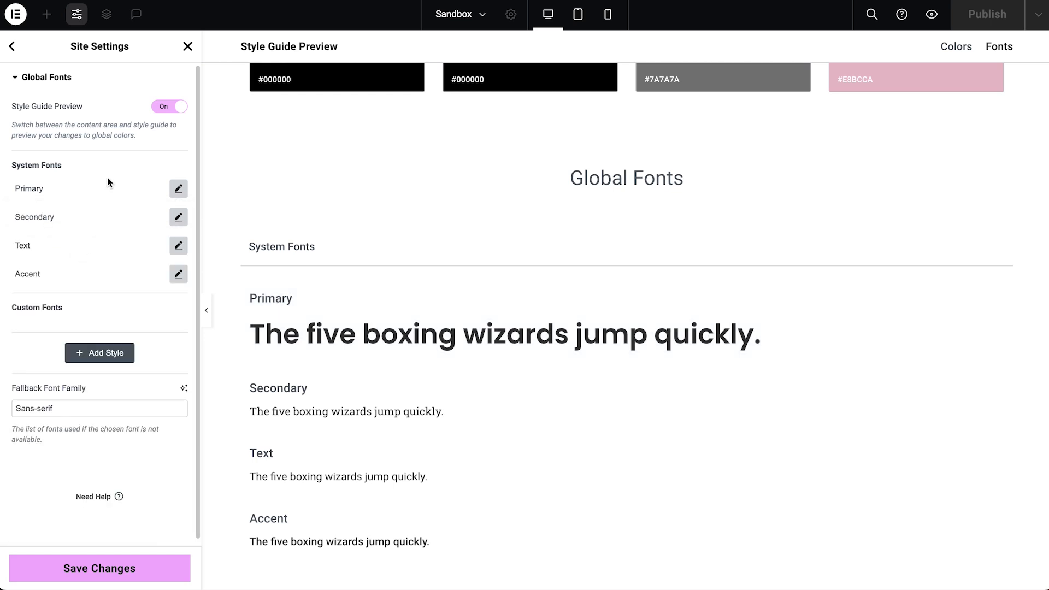
Step: Set the Secondary system font to the Poppins family at 32 px
left_click(178, 217)
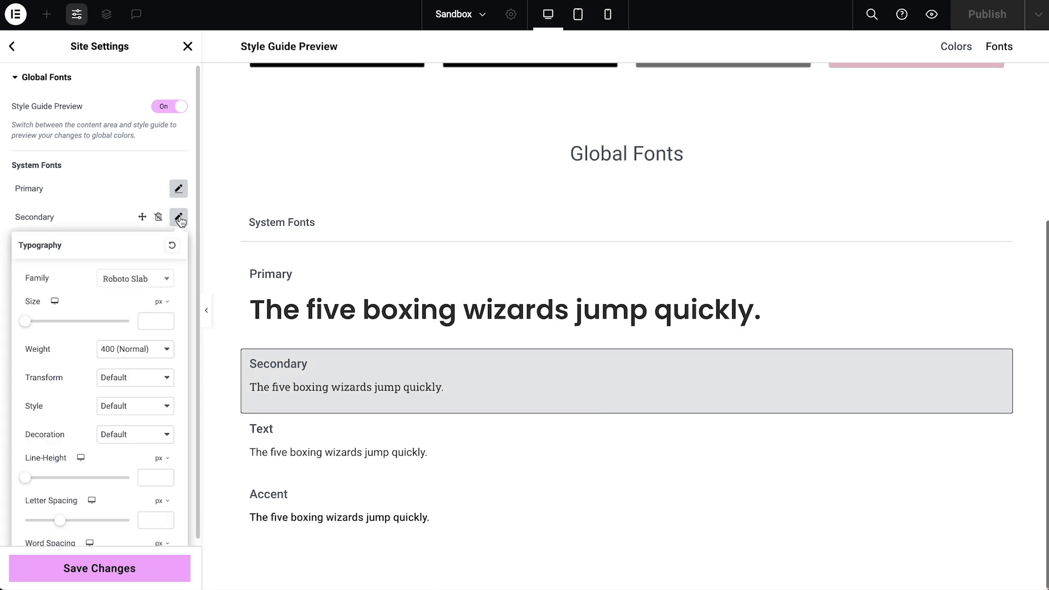
left_click(121, 281)
type("Poppins")
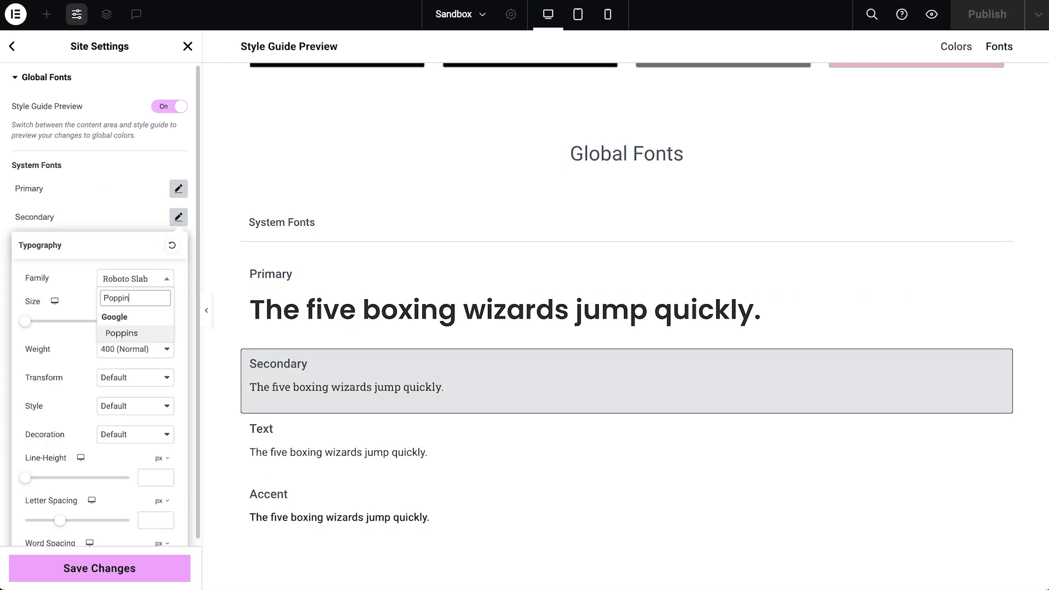
left_click(121, 333)
left_click_drag(25, 321, 41, 321)
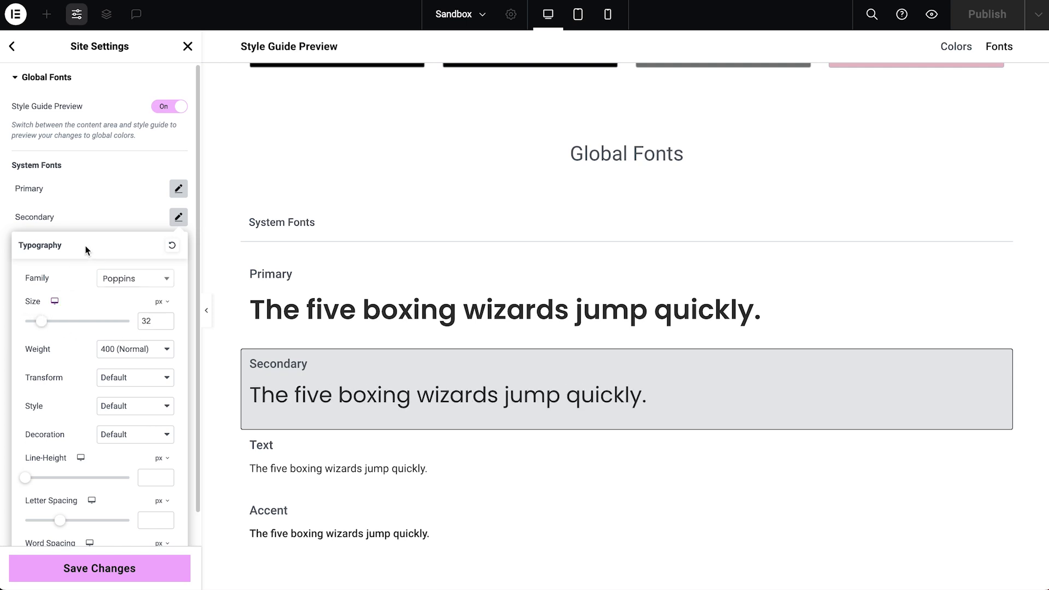
left_click(96, 212)
Step: Try to change the Text system font's family to Poppins
left_click(178, 246)
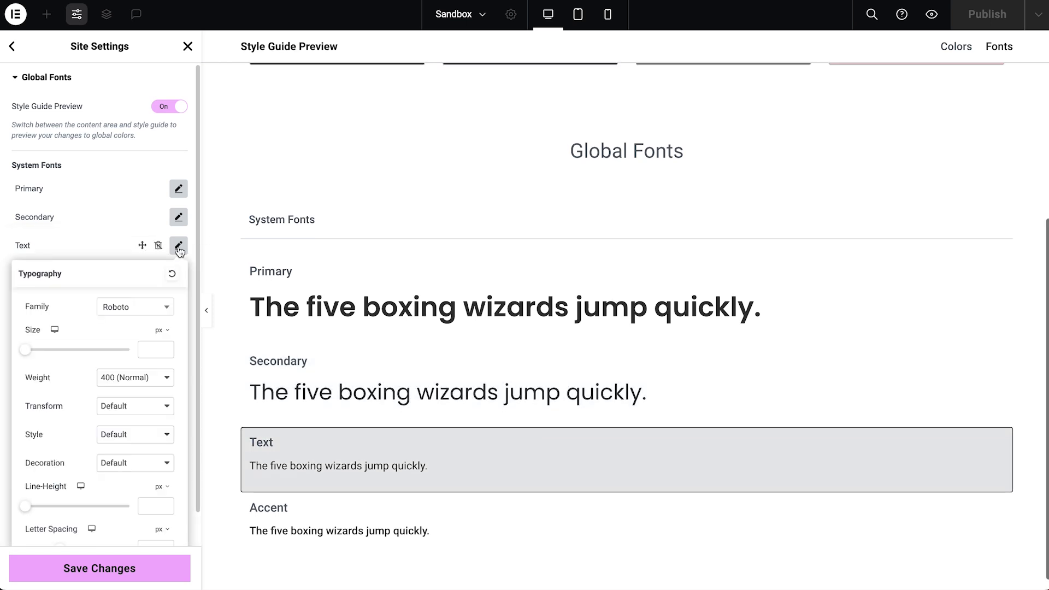
left_click(129, 309)
type("Poppins")
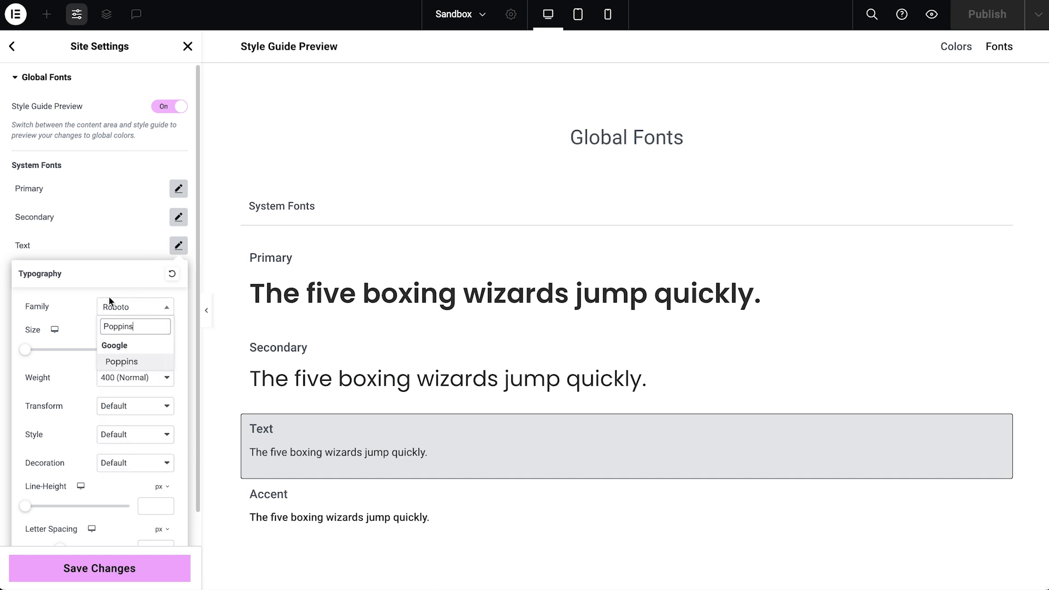
left_click(111, 245)
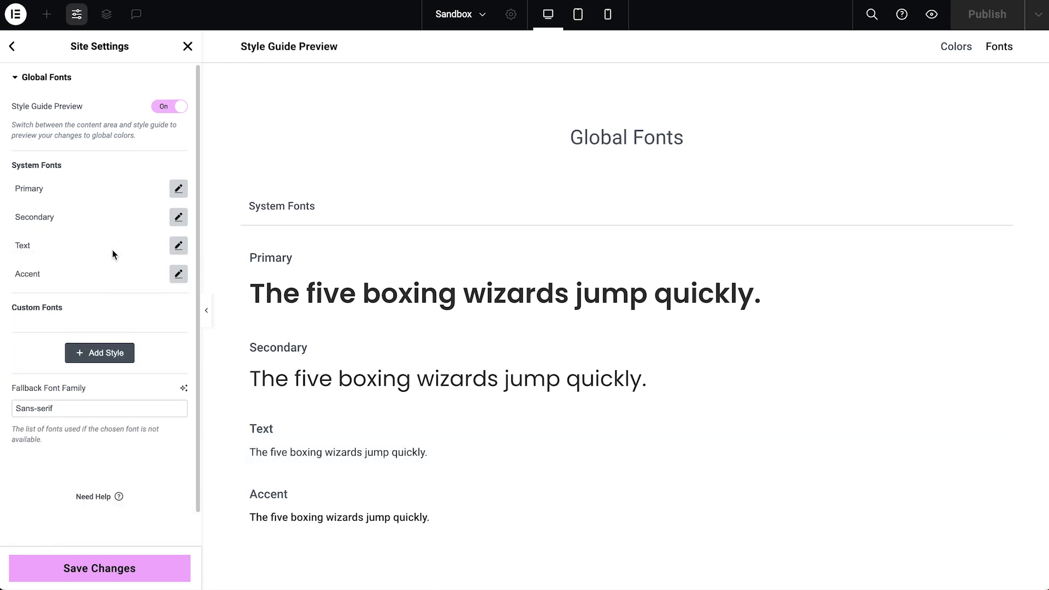
Step: Set the Accent system font's family to Poppins
left_click(178, 274)
left_click(125, 335)
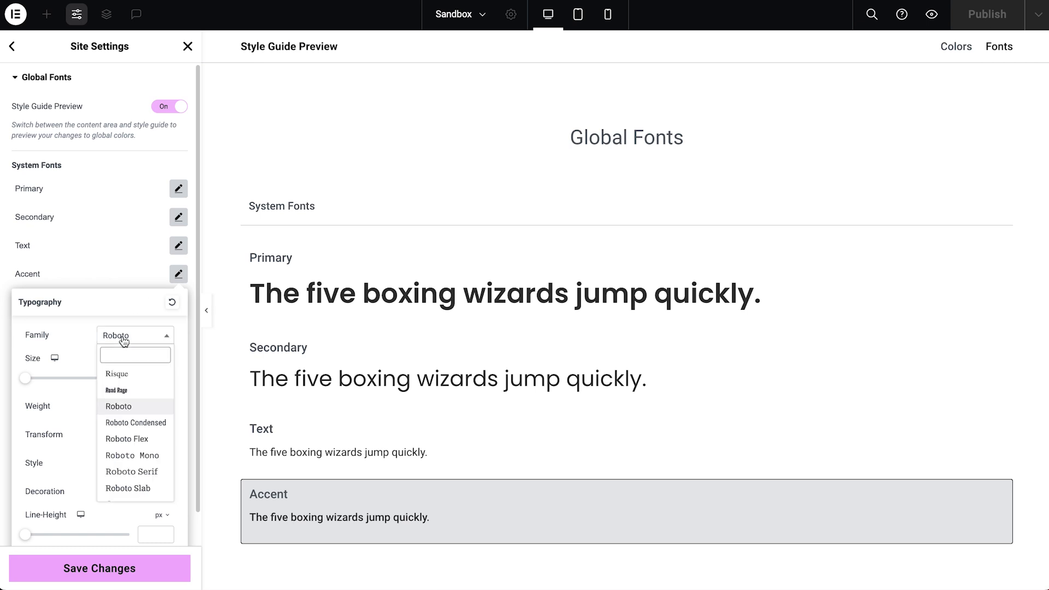
type("Poppins")
left_click(122, 390)
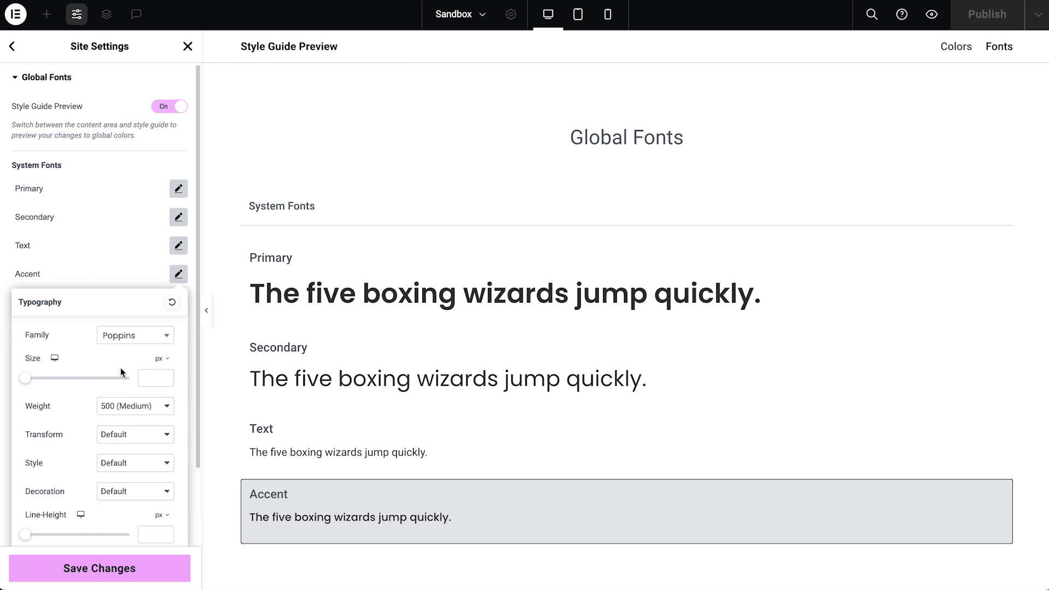
left_click(111, 256)
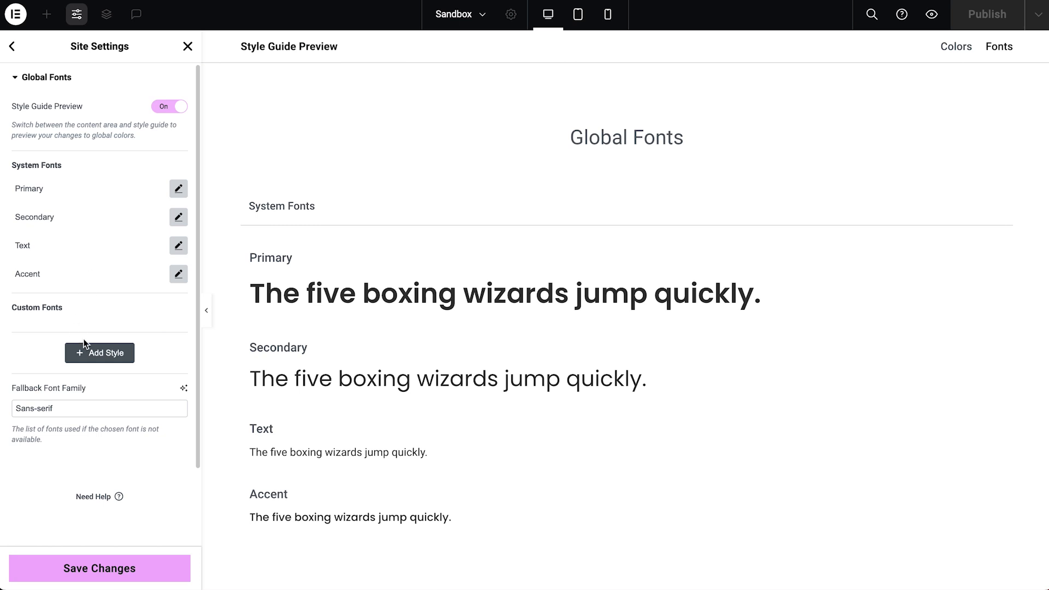
Step: Add a custom global font style and name it "Big Hero"
left_click(97, 353)
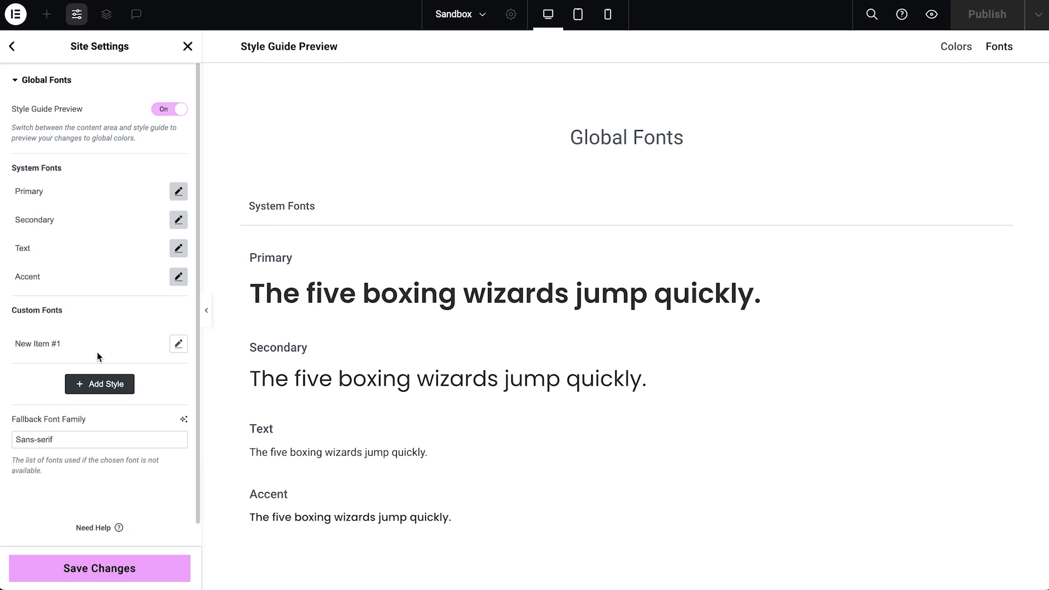
left_click(58, 345)
type("Big Hero")
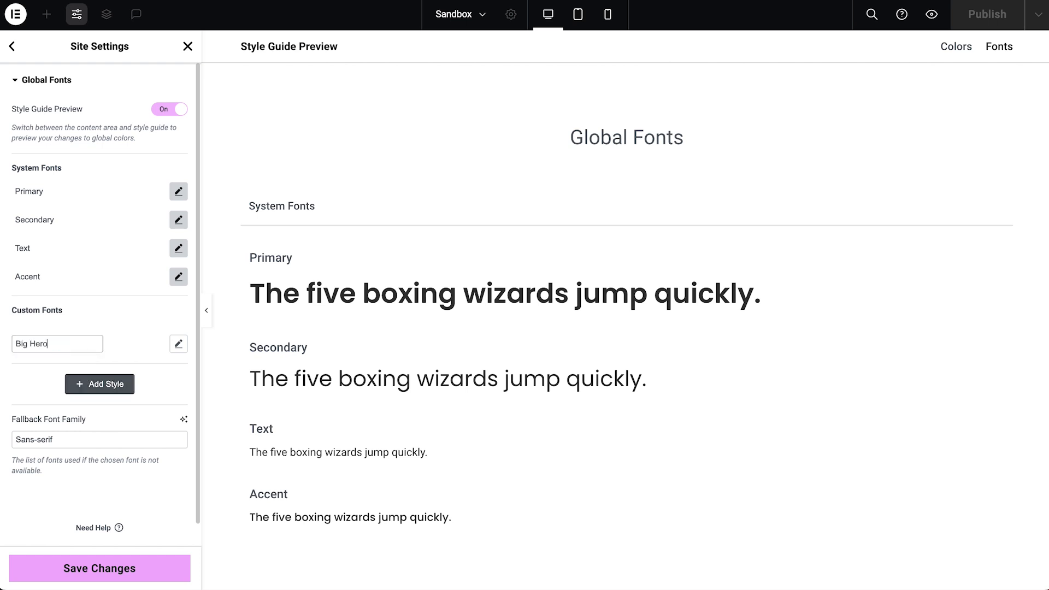
Step: Set the Big Hero custom font's typography to the Poppins family, weight 700 (Bold) and size 60 px
left_click(178, 344)
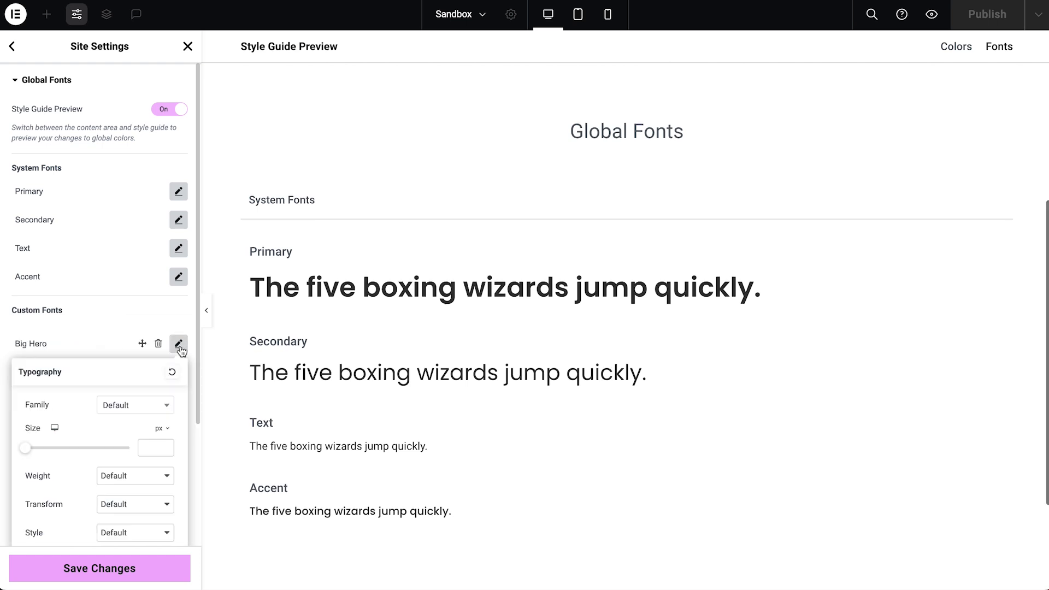
left_click(117, 405)
type("Popp")
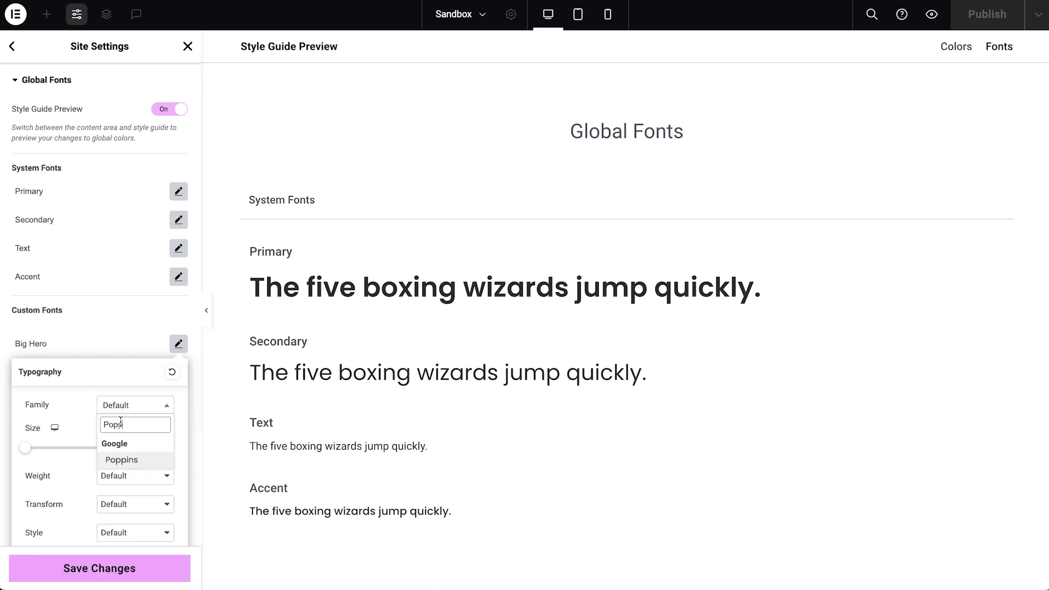
left_click(122, 459)
left_click(122, 476)
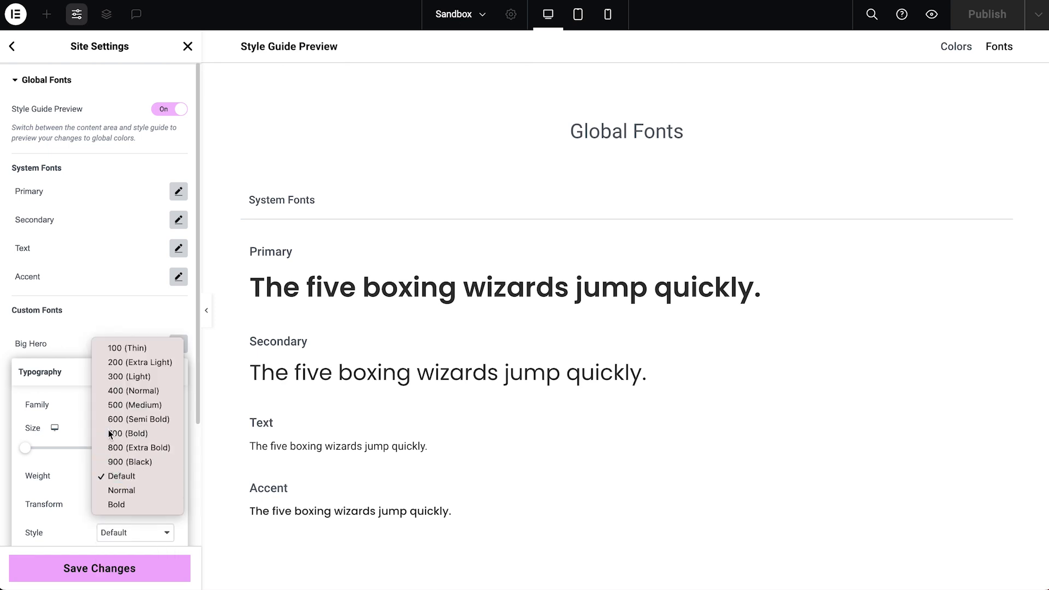
left_click(111, 433)
left_click(153, 448)
type("60")
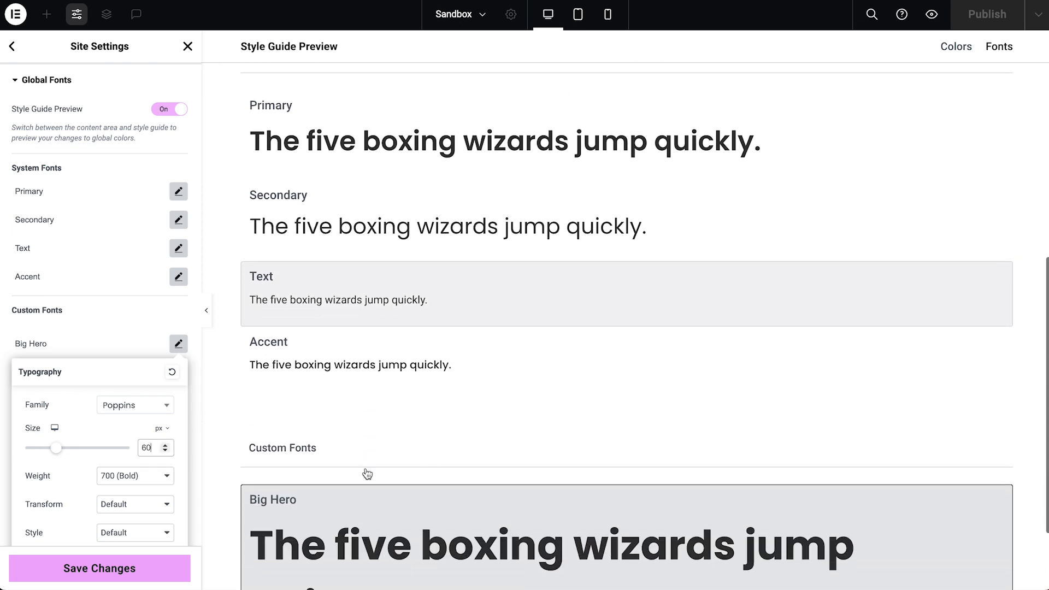
Step: Turn off the Style Guide Preview, save the global font changes and return to the page editor
left_click(177, 110)
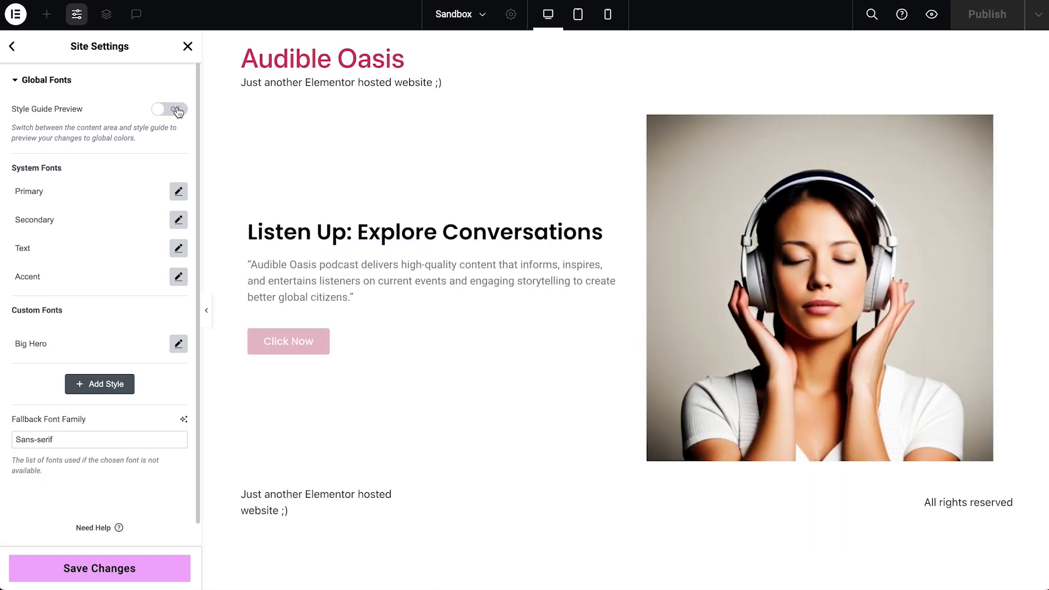
left_click(88, 569)
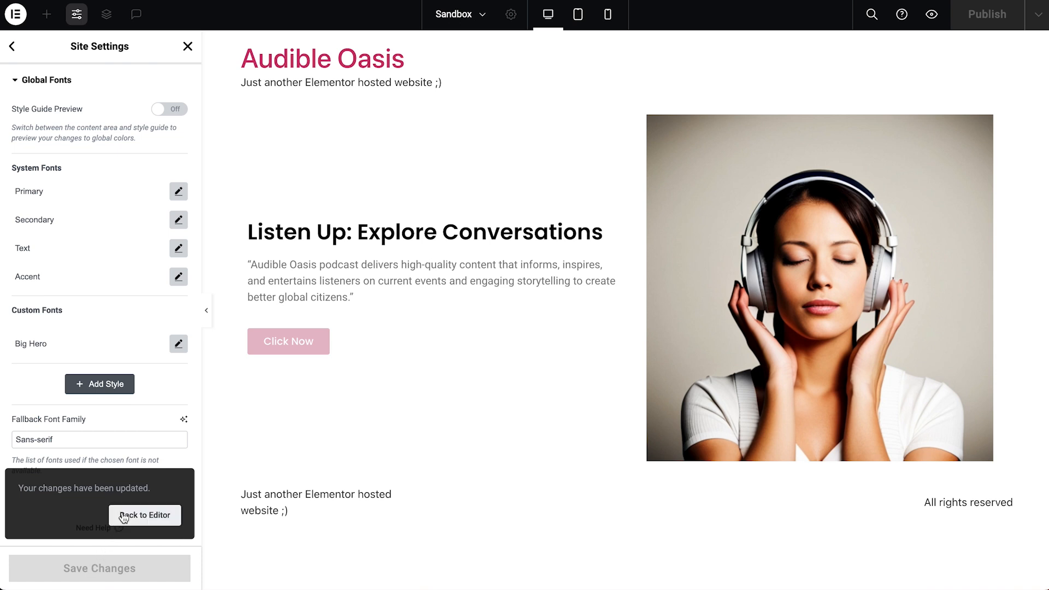
left_click(123, 517)
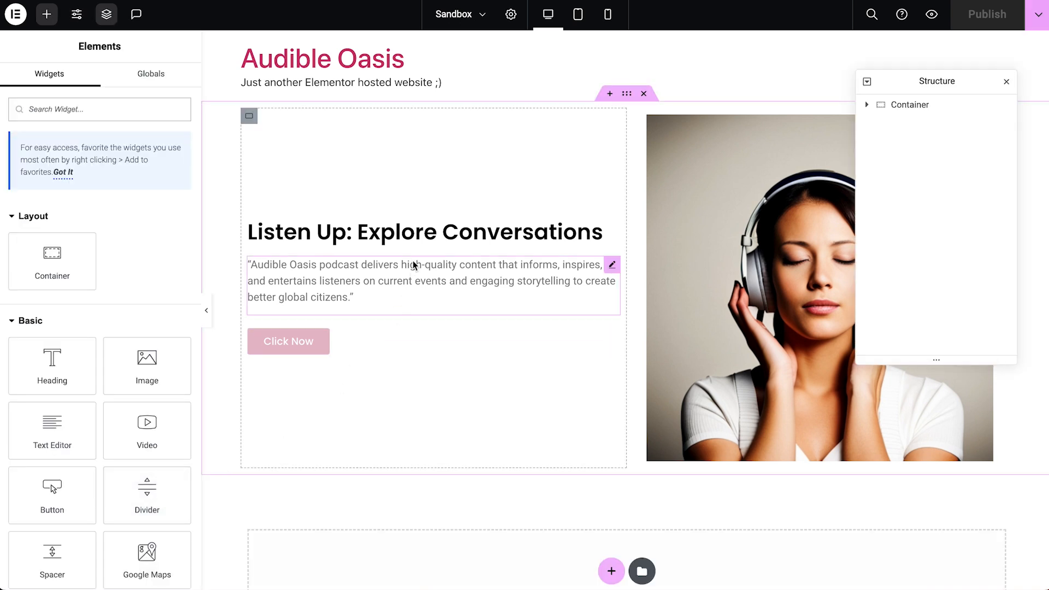
Step: Apply the Big Hero global font to the "Listen Up: Explore Conversations" heading and publish the page
left_click(415, 234)
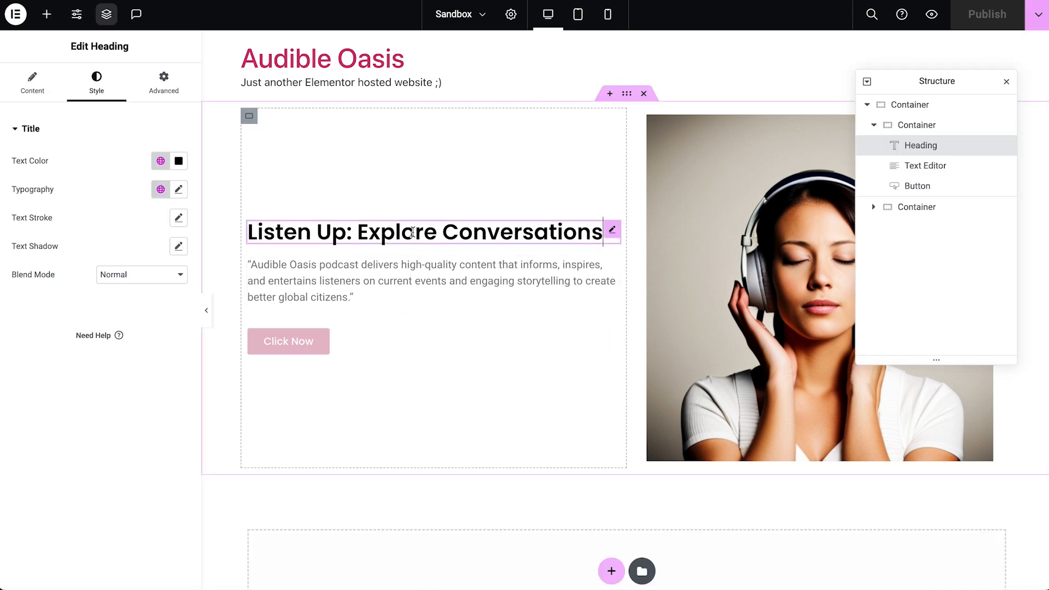
left_click(160, 190)
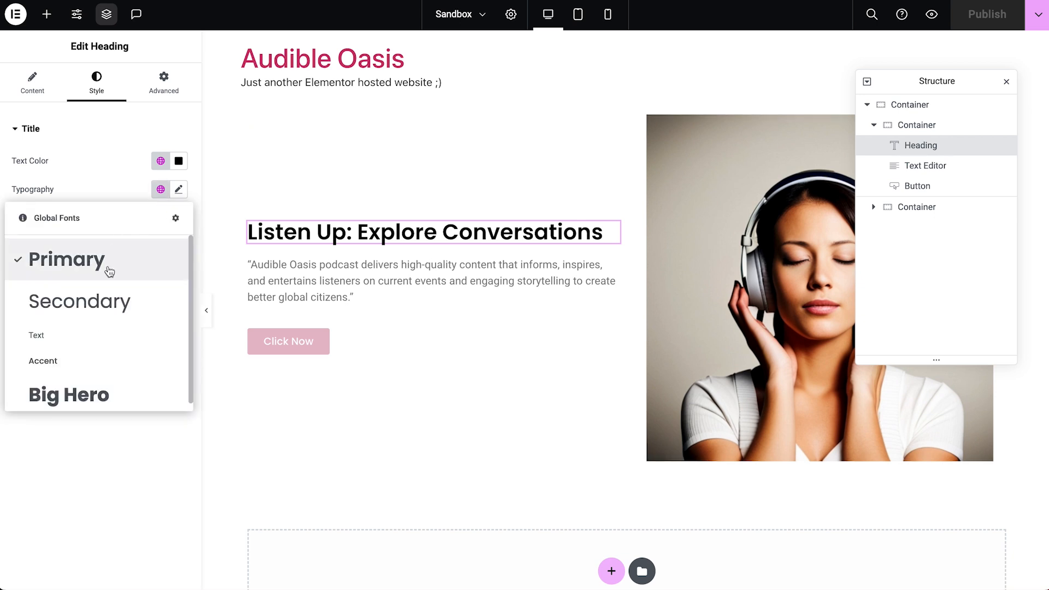
left_click(85, 394)
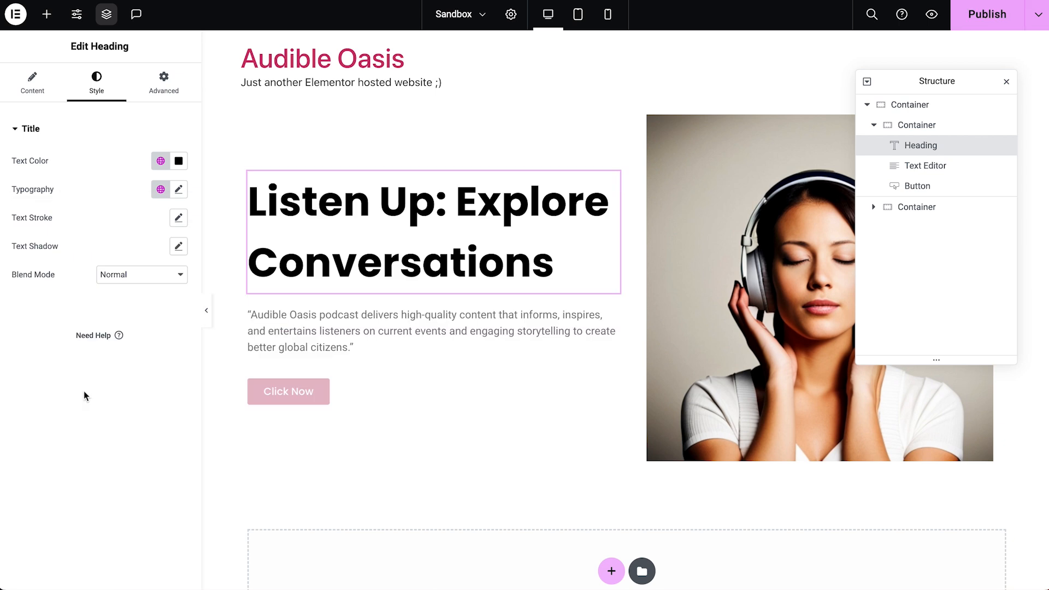
left_click(969, 15)
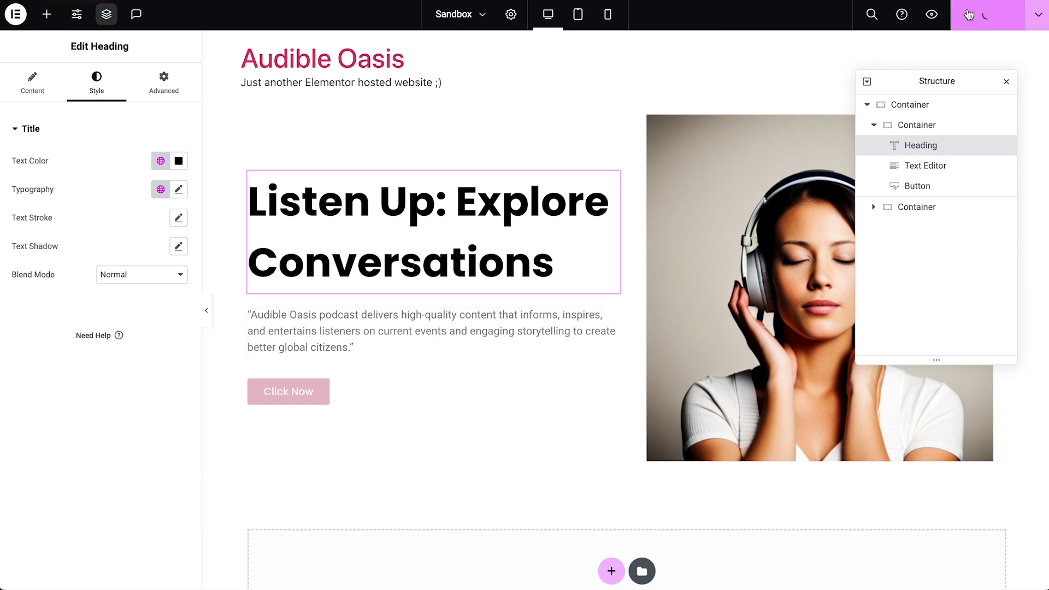
Step: In the Site Identity settings, replace the site description with "Your Gateway to Infinite Conversations"
left_click(77, 15)
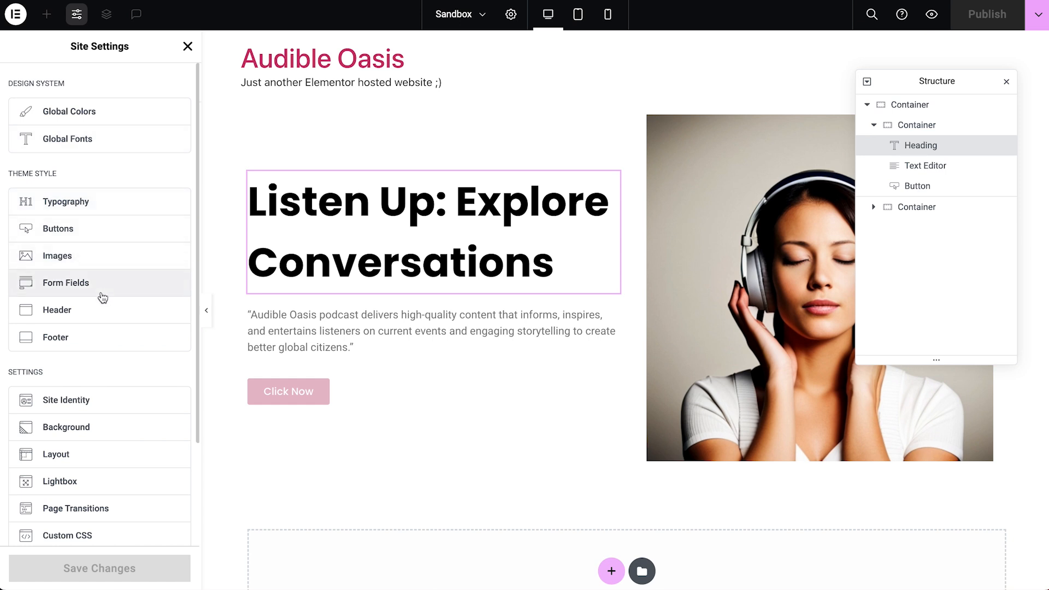
left_click(105, 407)
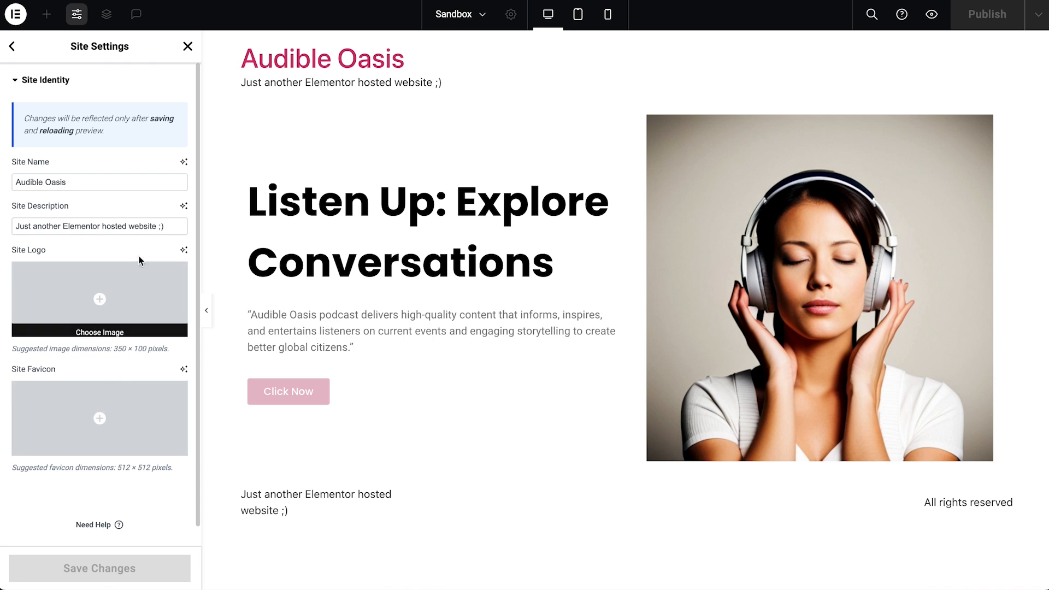
triple_click(135, 226)
type("Your Gateway to Infinite Conversations")
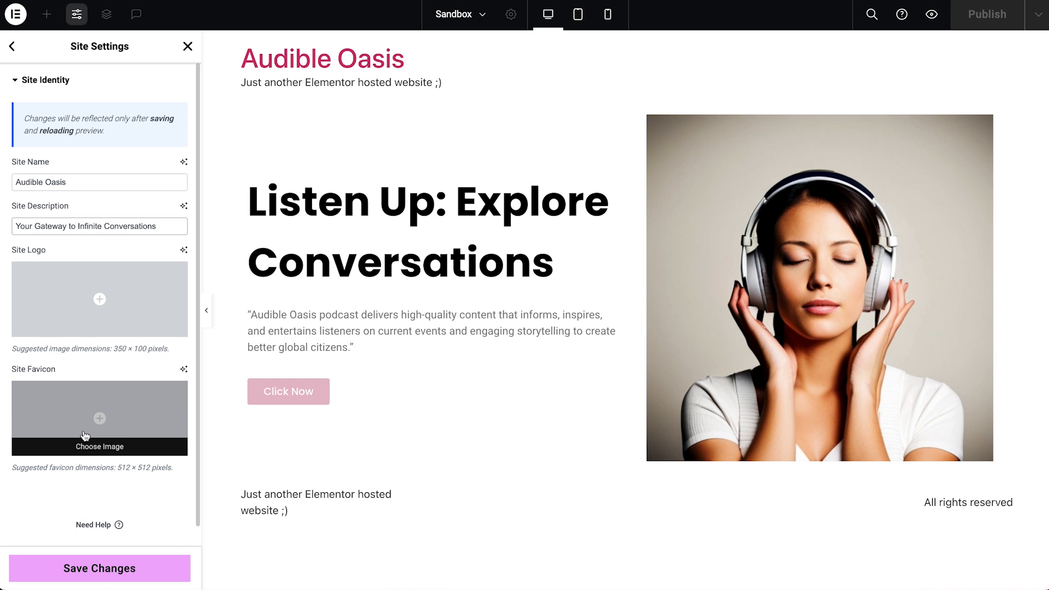
Step: Upload Audible Oasis Favicon.png as the site favicon, with "Audible Oasis site favicon." as both its alt text and description
left_click(85, 436)
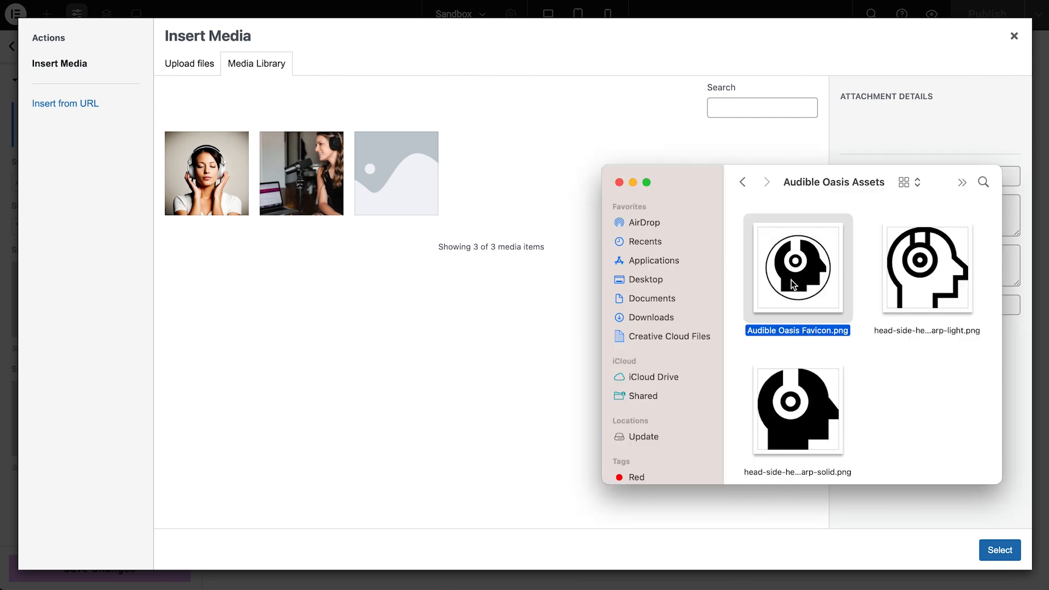
left_click_drag(797, 267, 448, 287)
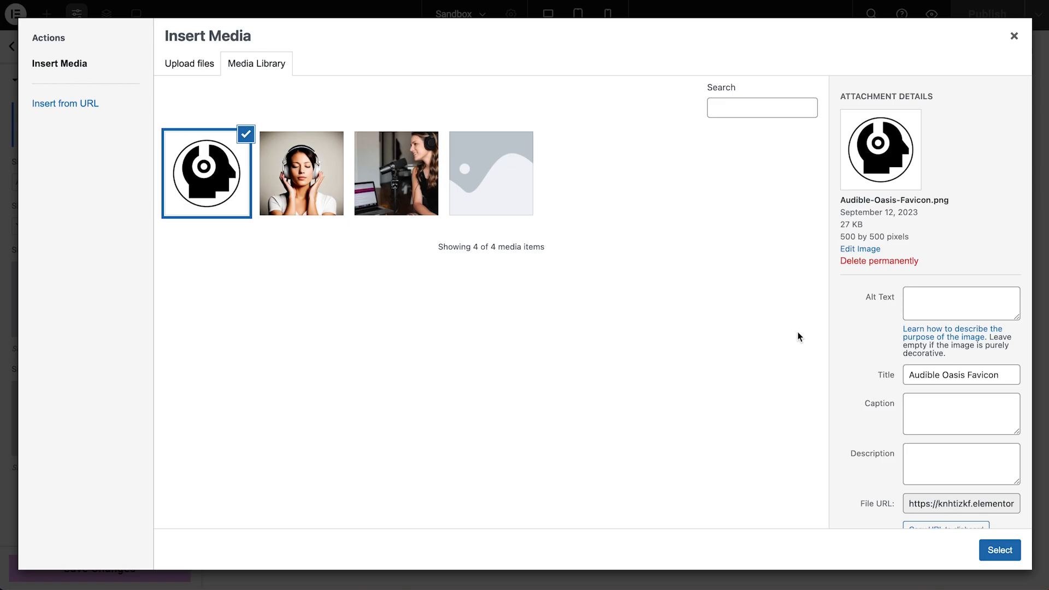
left_click(937, 310)
type("Audible Oasis site favicon.")
key("super+a")
key("super+c")
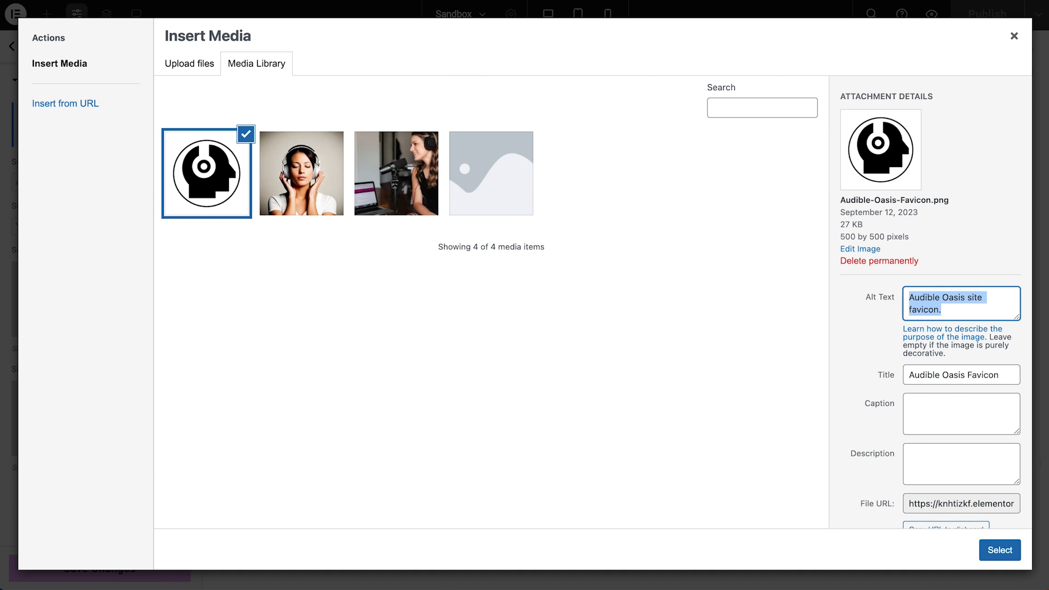
left_click(993, 469)
key("super+v")
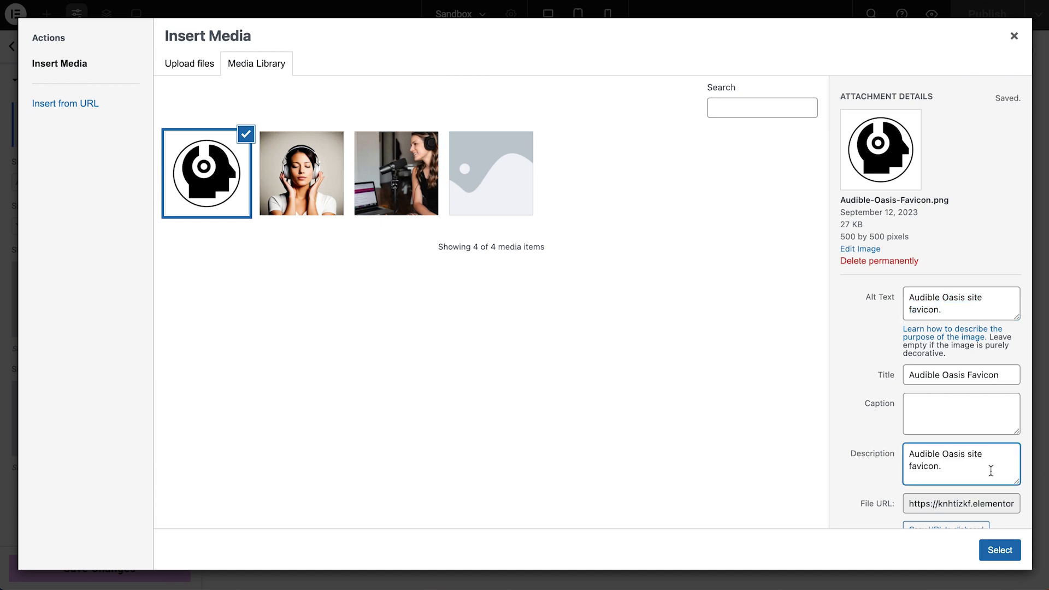
left_click(1002, 552)
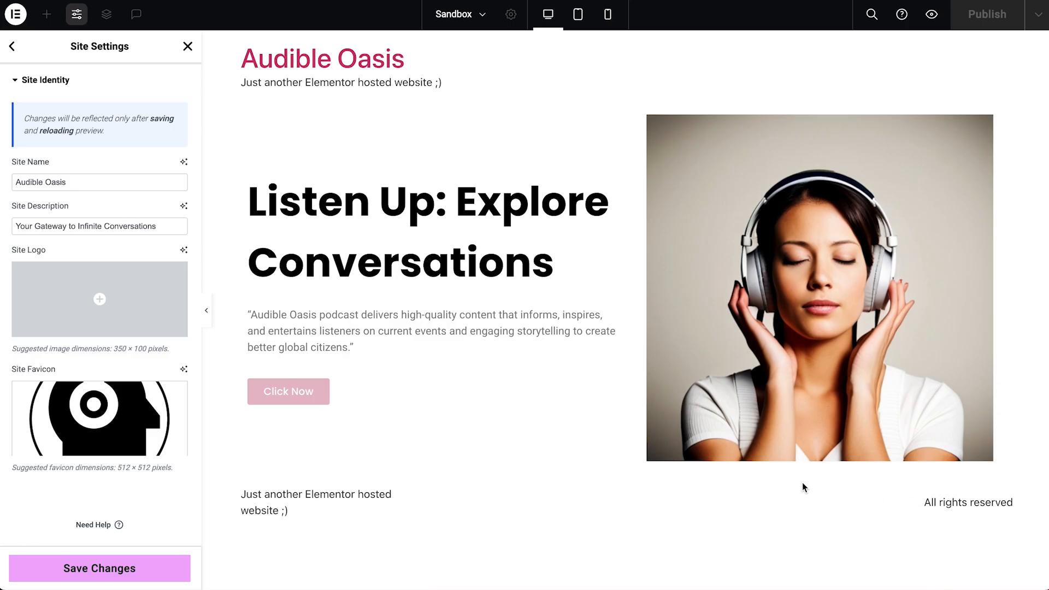
Step: Save the site identity changes and close the Site Settings
left_click(176, 563)
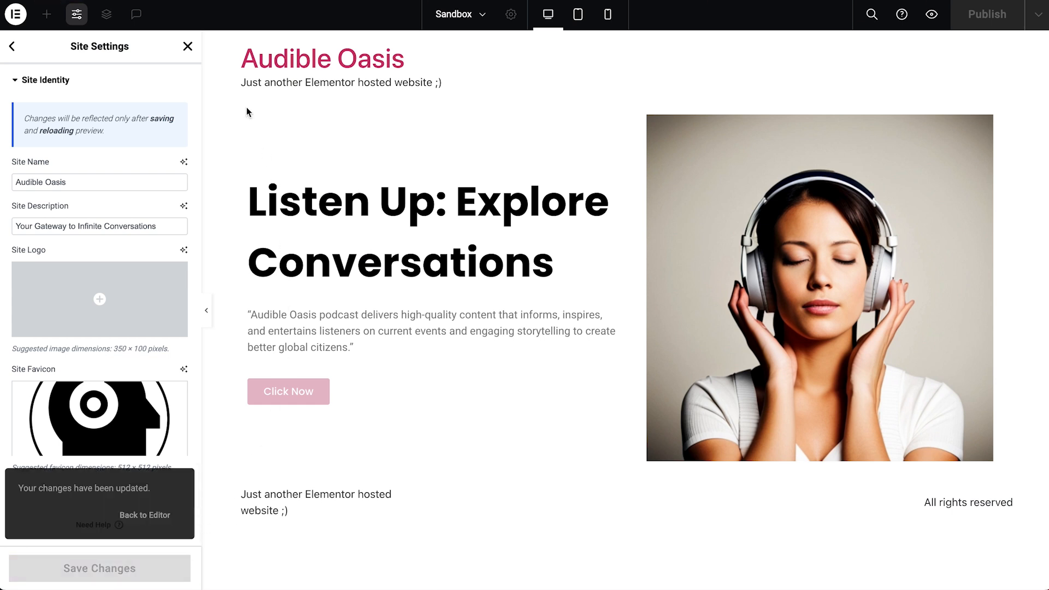
left_click(190, 49)
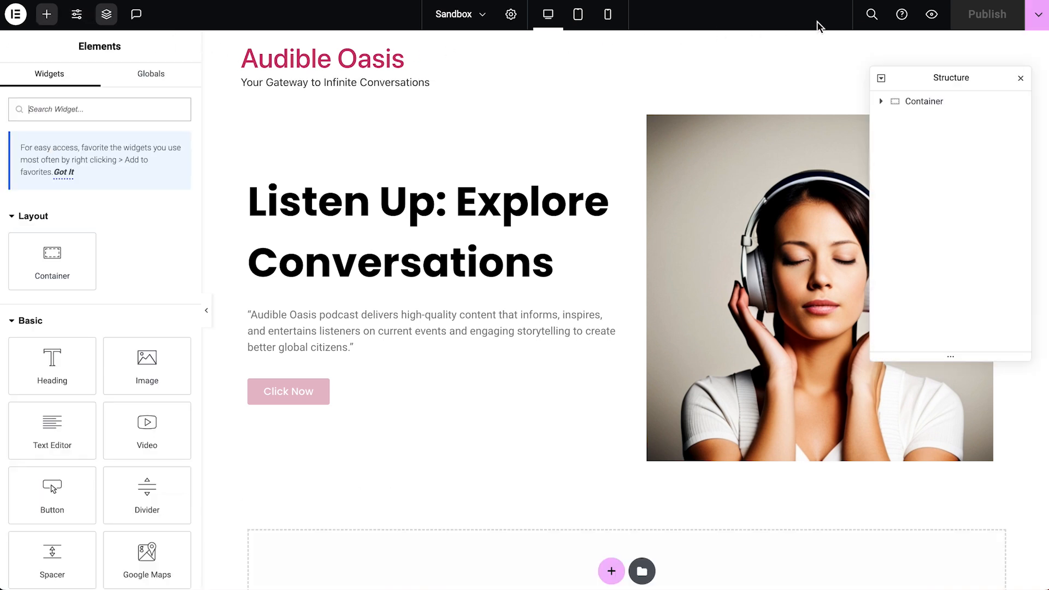
Step: Preview the Sandbox page with the new site identity, and exit Elementor to the page's WordPress editor
left_click(933, 14)
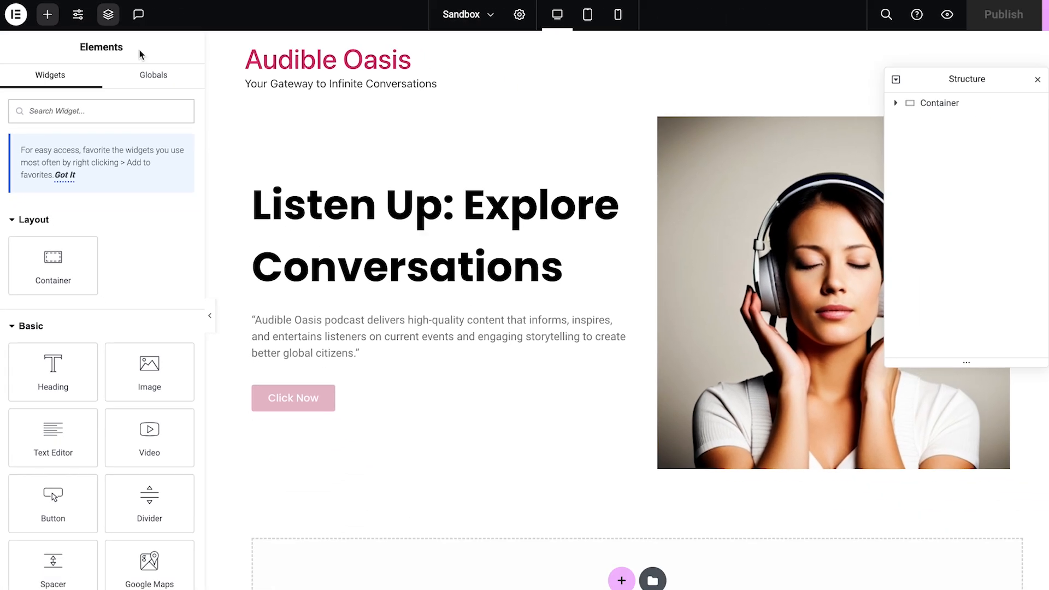
left_click(16, 16)
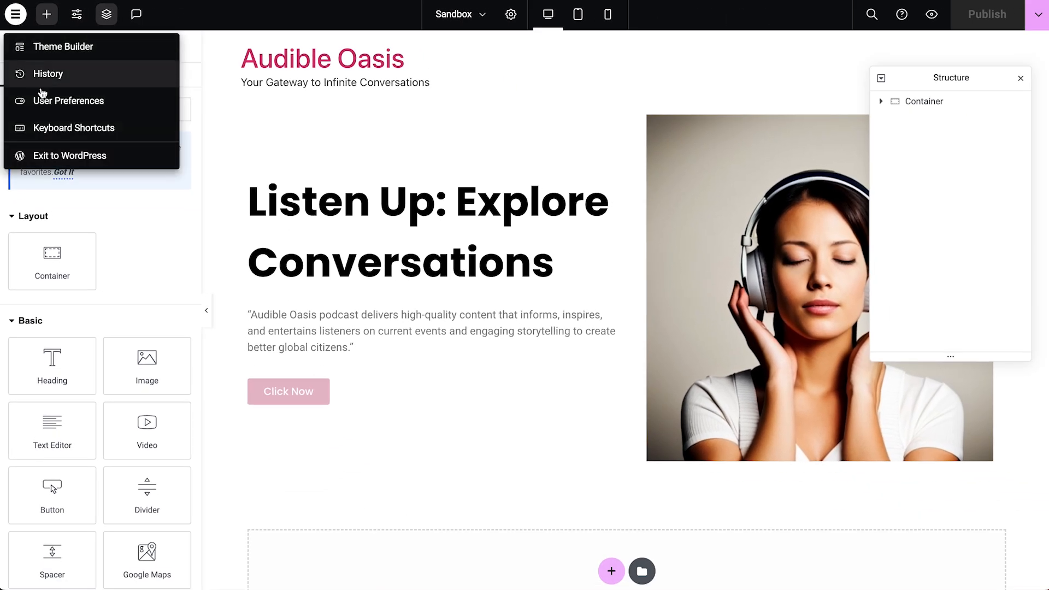
left_click(44, 157)
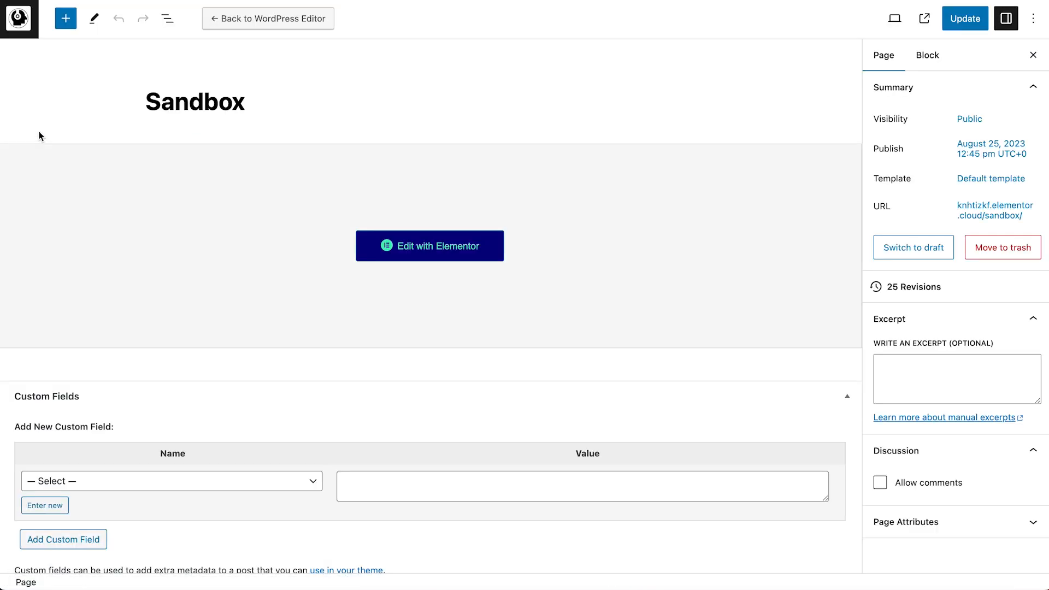
Step: Leave the Sandbox page for the WordPress dashboard and create a new page named "Home"
left_click(17, 36)
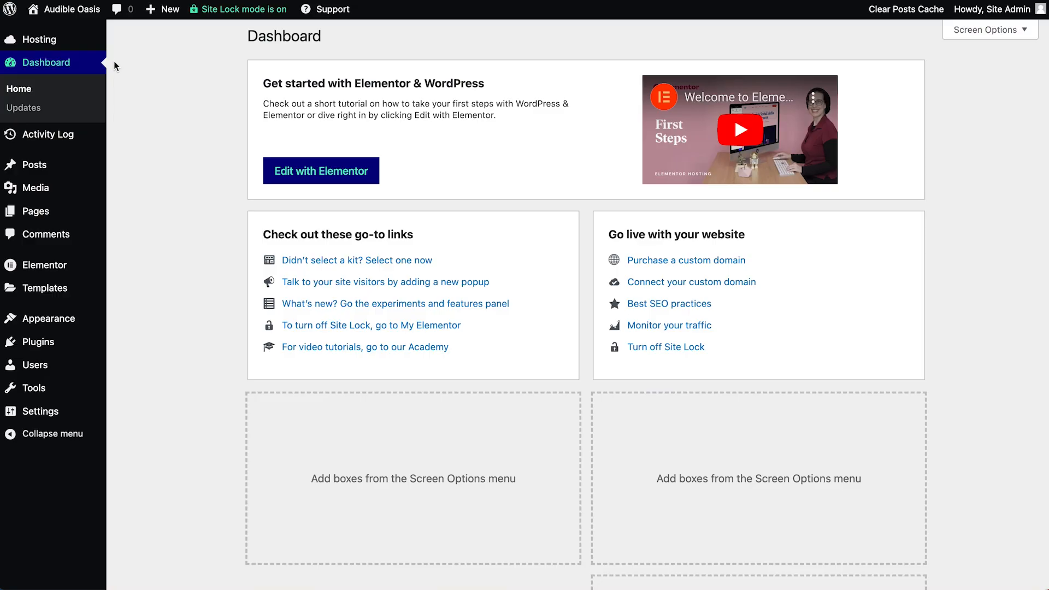
mouse_move(95, 217)
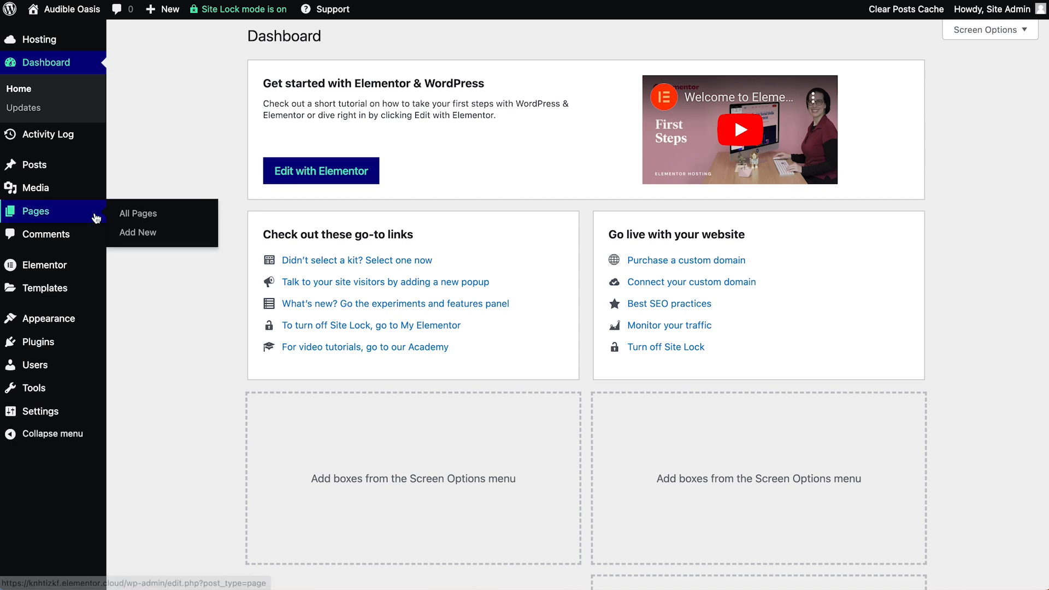
left_click(127, 234)
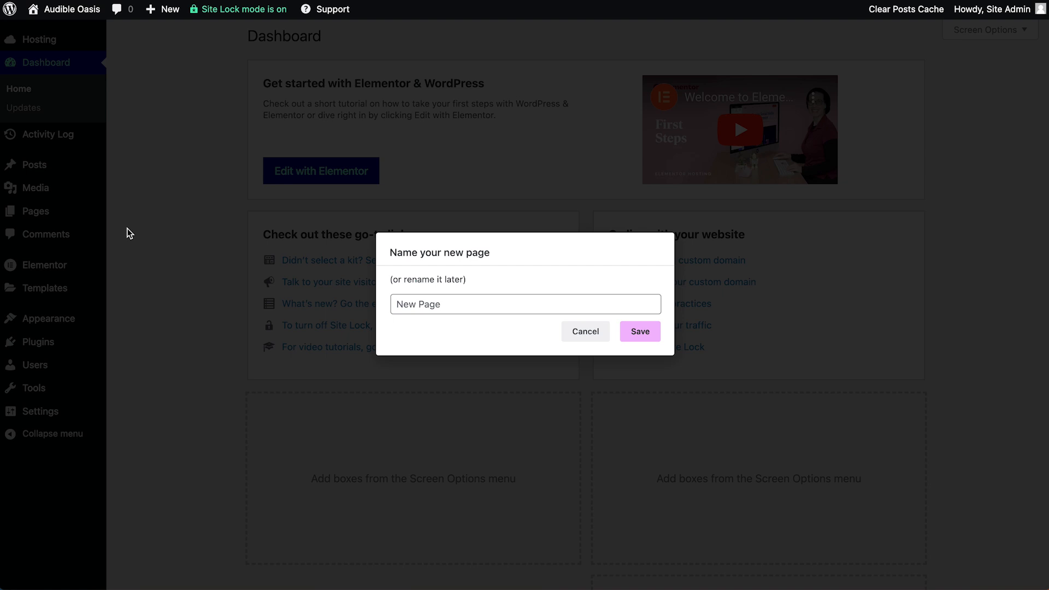
left_click(427, 300)
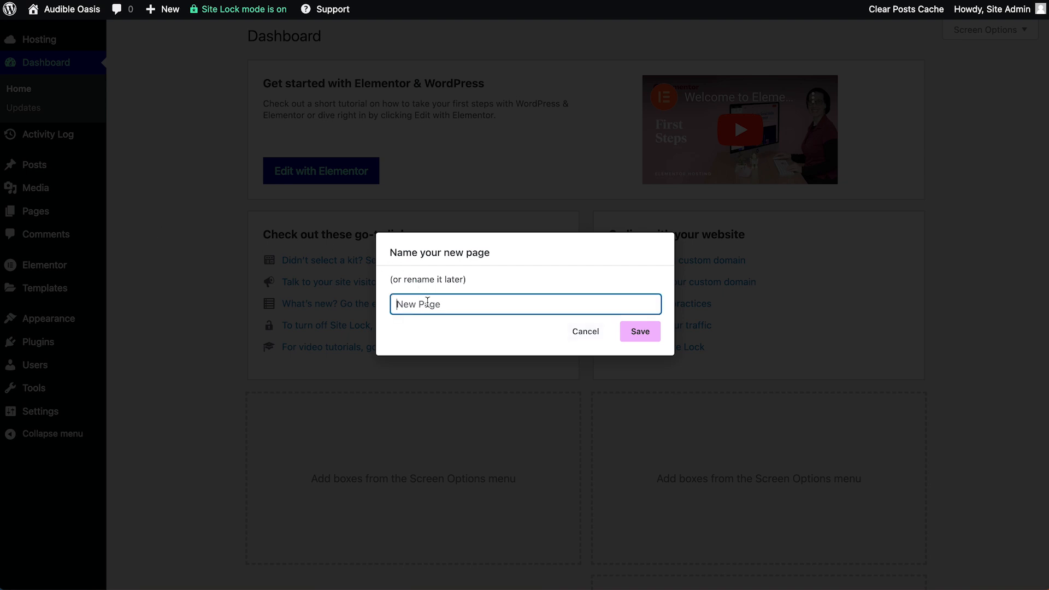
triple_click(427, 301)
type("Home")
left_click(637, 335)
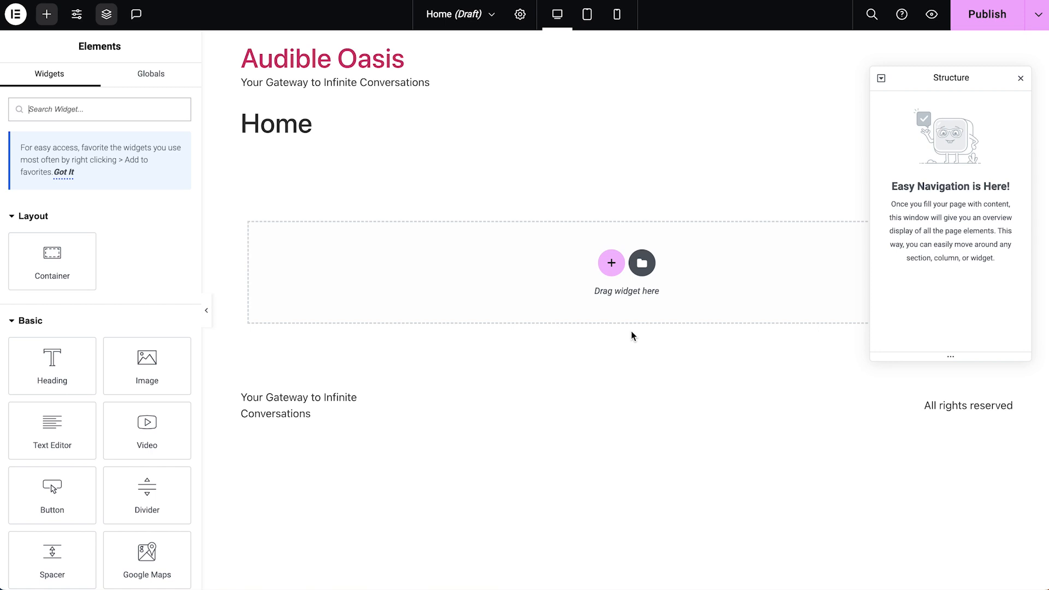
Step: Dock the Structure panel and insert the orange-gradient "360° digital marketing agency that gets results" library block into the empty page
left_click_drag(919, 84, 1011, 92)
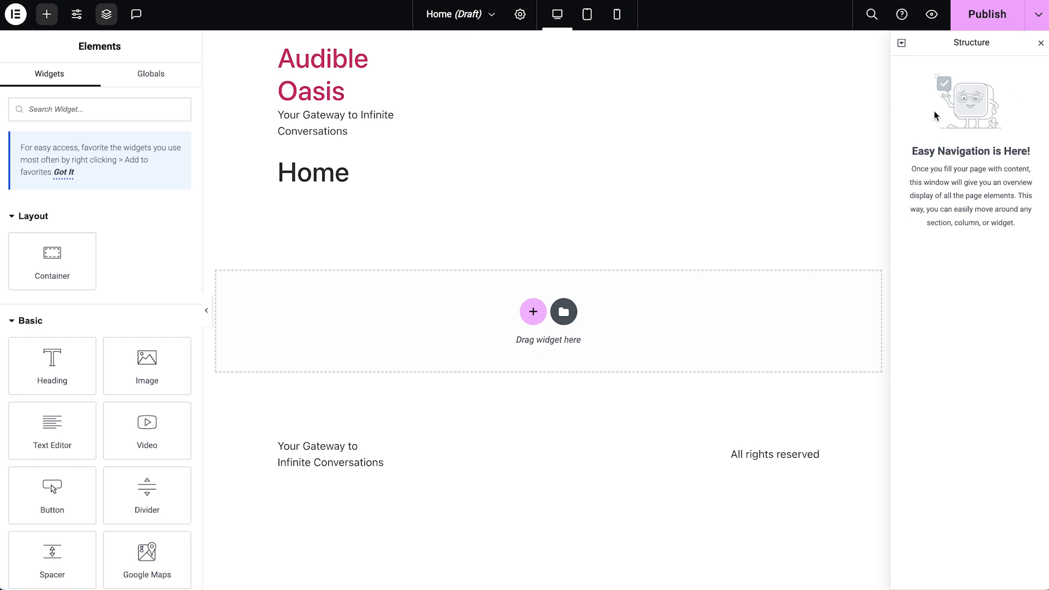
left_click(564, 312)
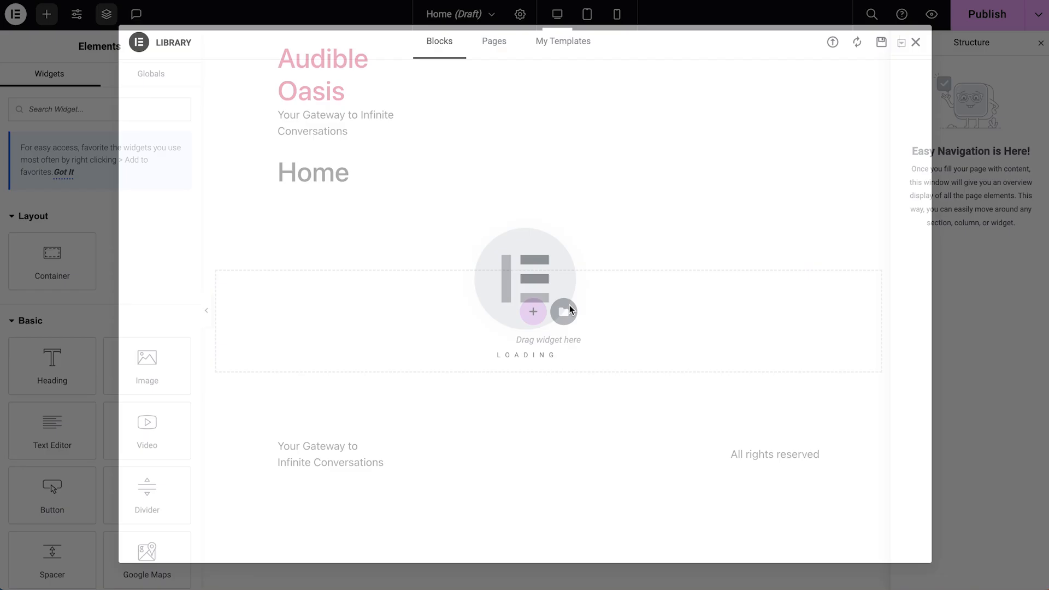
scroll(571, 310, "down", 3)
scroll(571, 310, "down", 15)
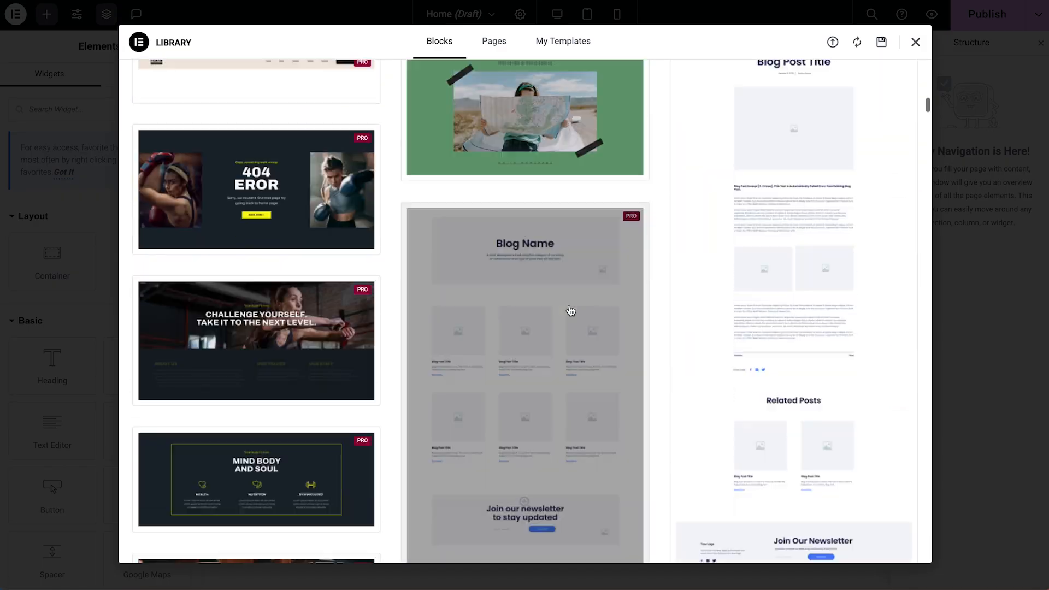
scroll(570, 305, "down", 20)
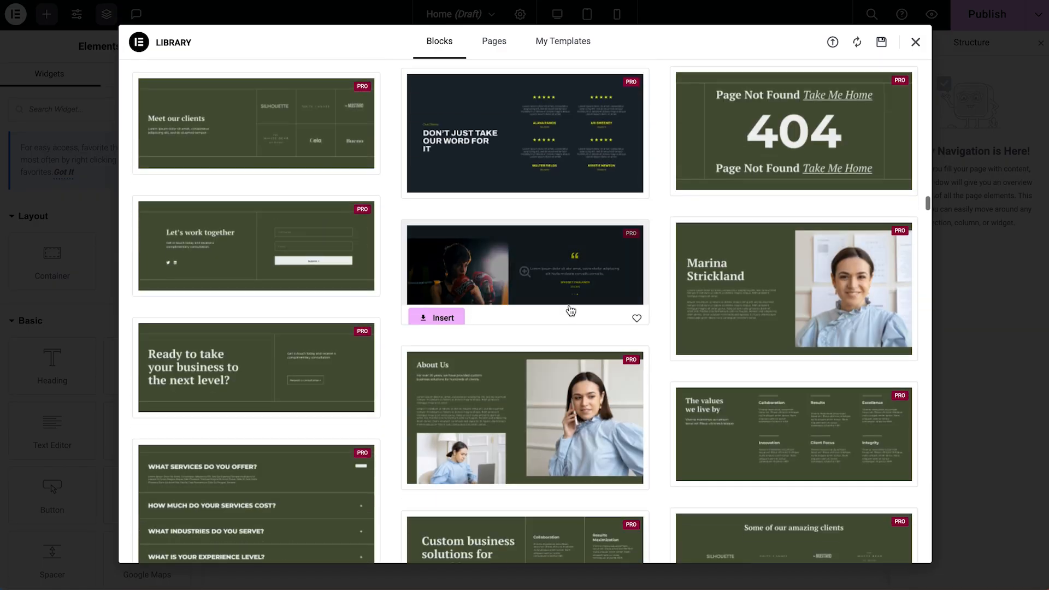
scroll(571, 311, "down", 20)
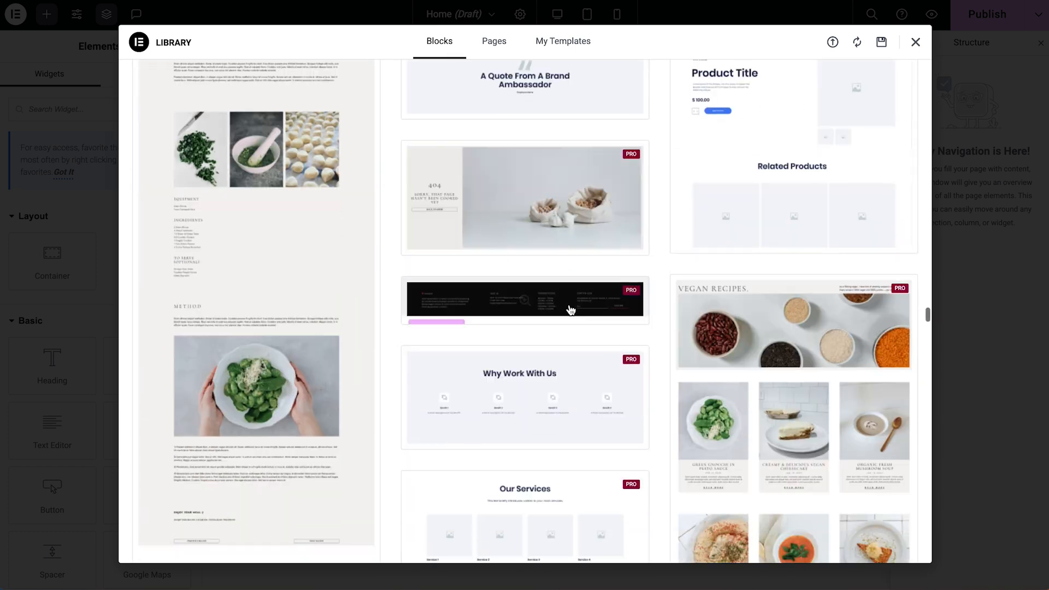
scroll(571, 310, "down", 20)
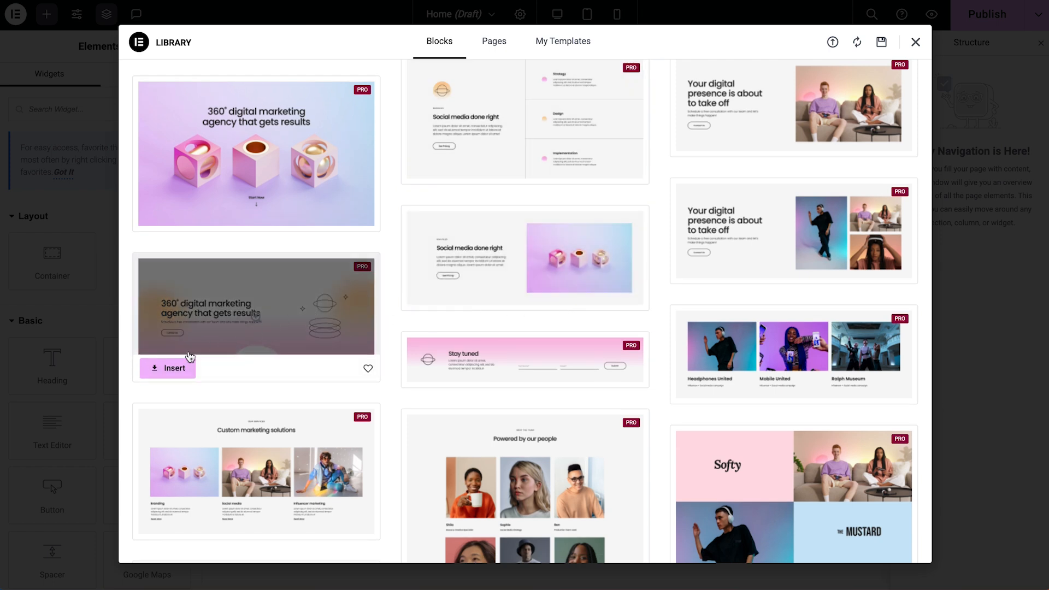
left_click(175, 368)
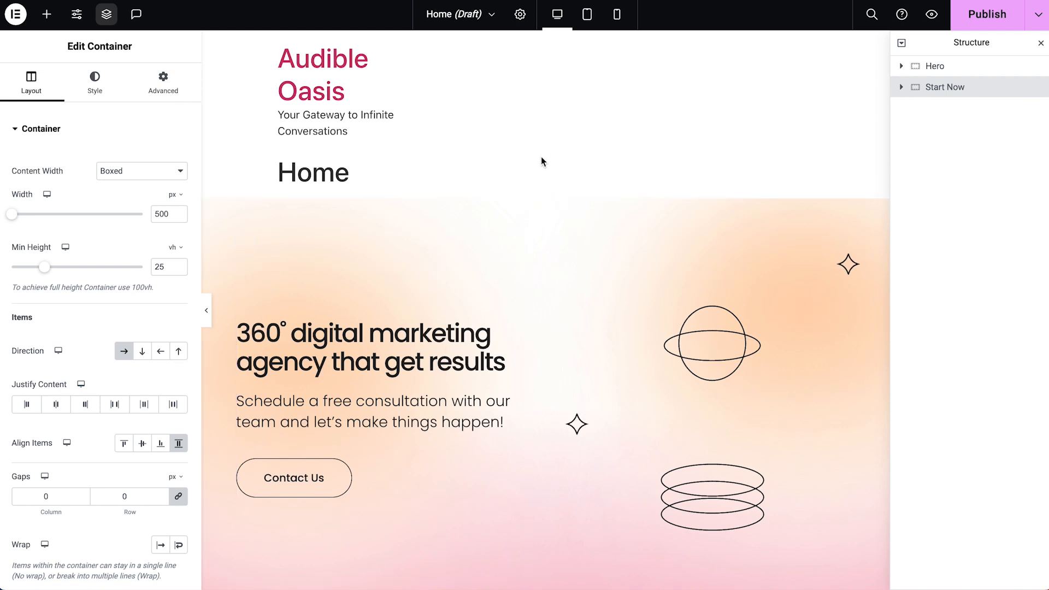
Step: Hide the "Home" page title through the page settings
left_click_drag(350, 173, 285, 172)
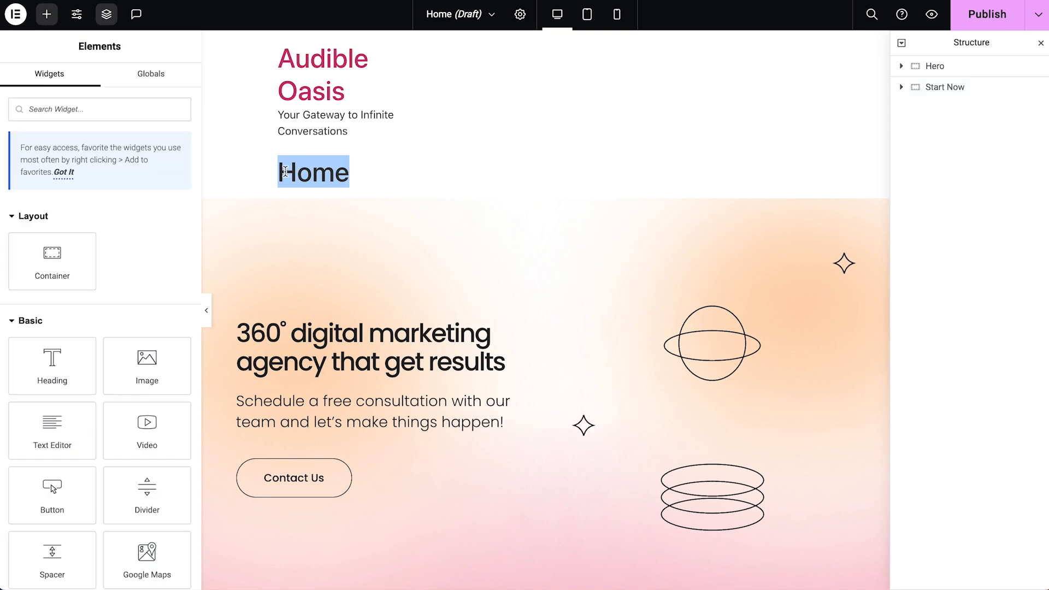
left_click(518, 17)
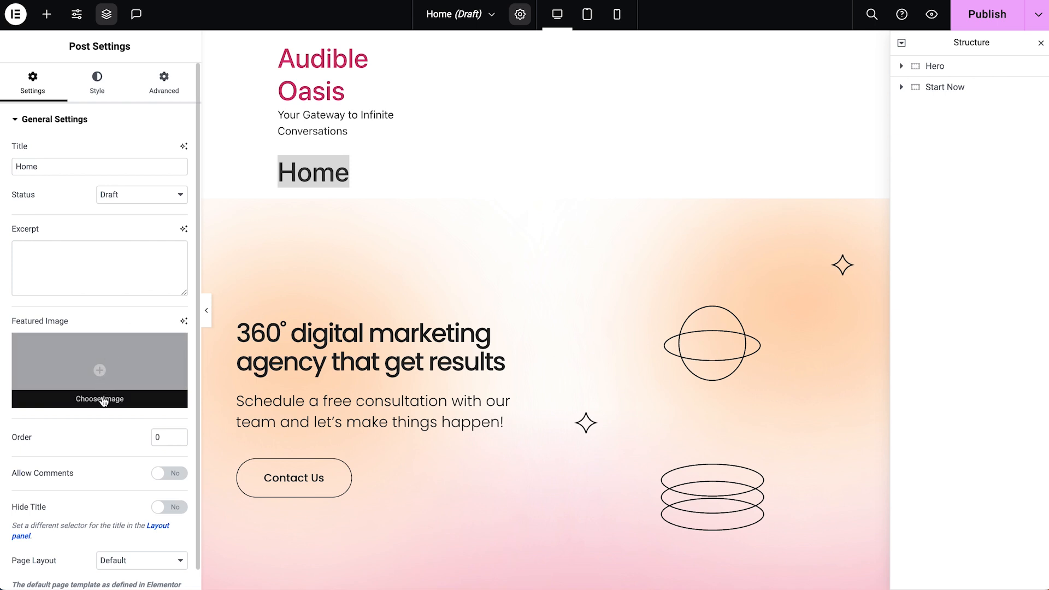
left_click(161, 508)
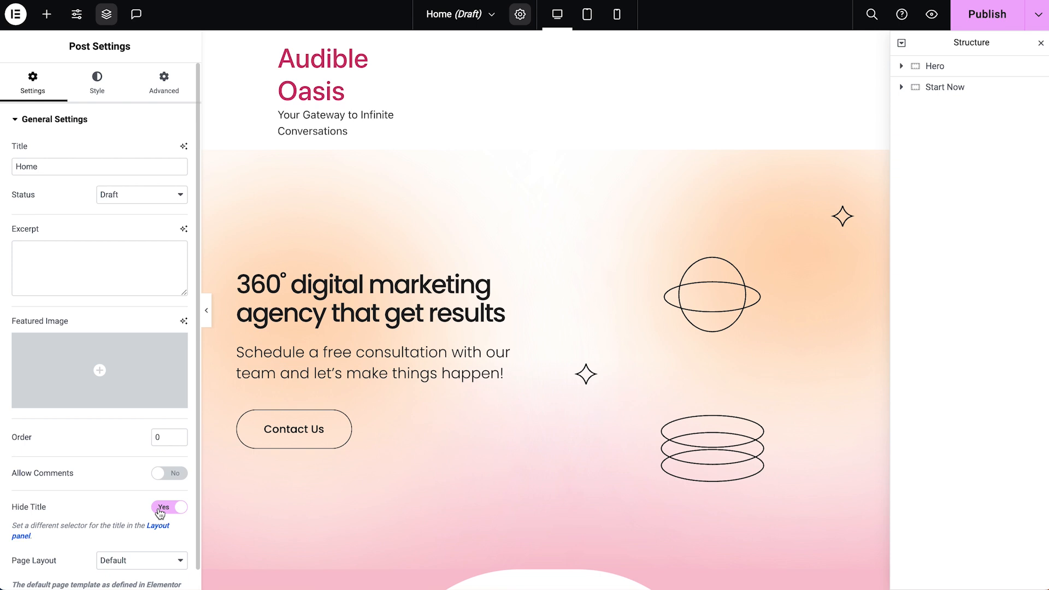
Step: Set the hero Call to Action's title to "Welcome to a Sonic Journey of Wisdom and Wonder!"
left_click(316, 325)
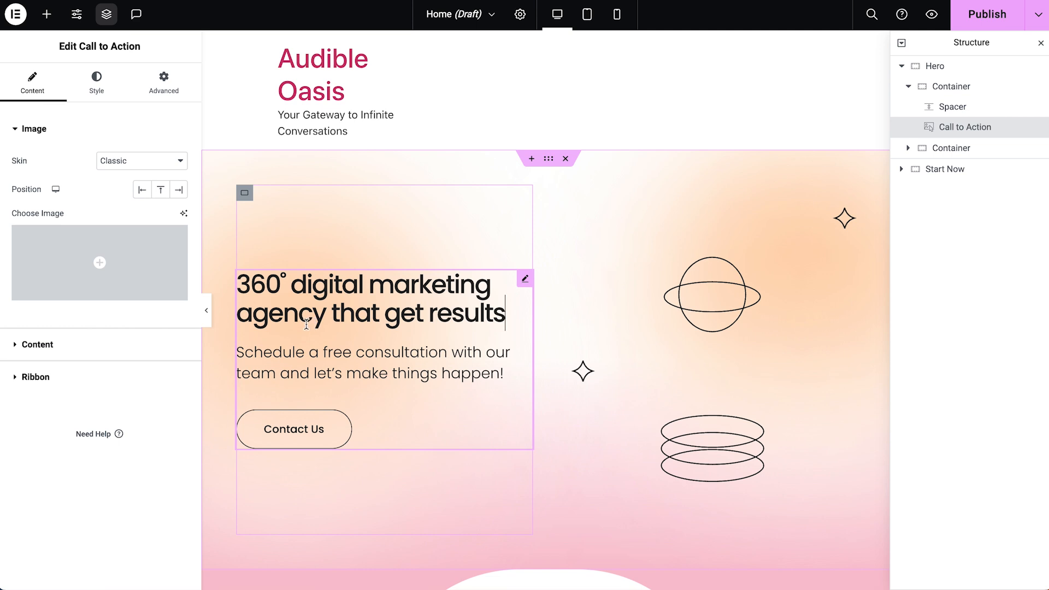
left_click(142, 343)
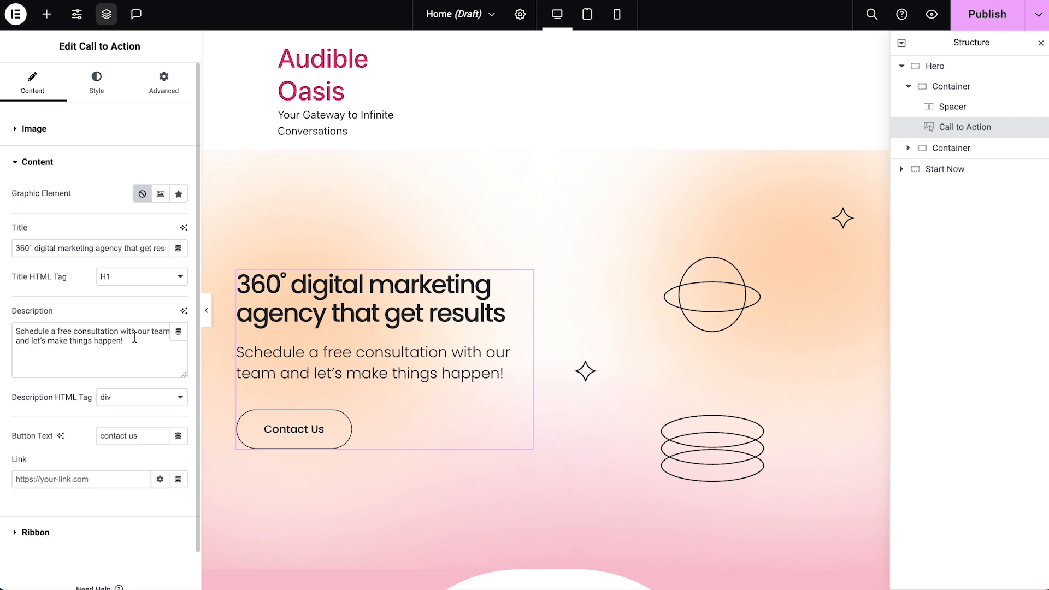
triple_click(82, 248)
type("Welcome to a Sonic Journey of Wisdom and Wonder!")
Step: Replace the call to action's description with podcast text beginning "Dive into the world of insightful conversations" and set its button text to "Learn More About Us"
triple_click(81, 337)
type("Dive into the world of insightful conversations, thought-provoking discussions, and captivating stories that will enrich your mind and broaden your perspectives. Our podcast is your go-to destination for engaging content.")
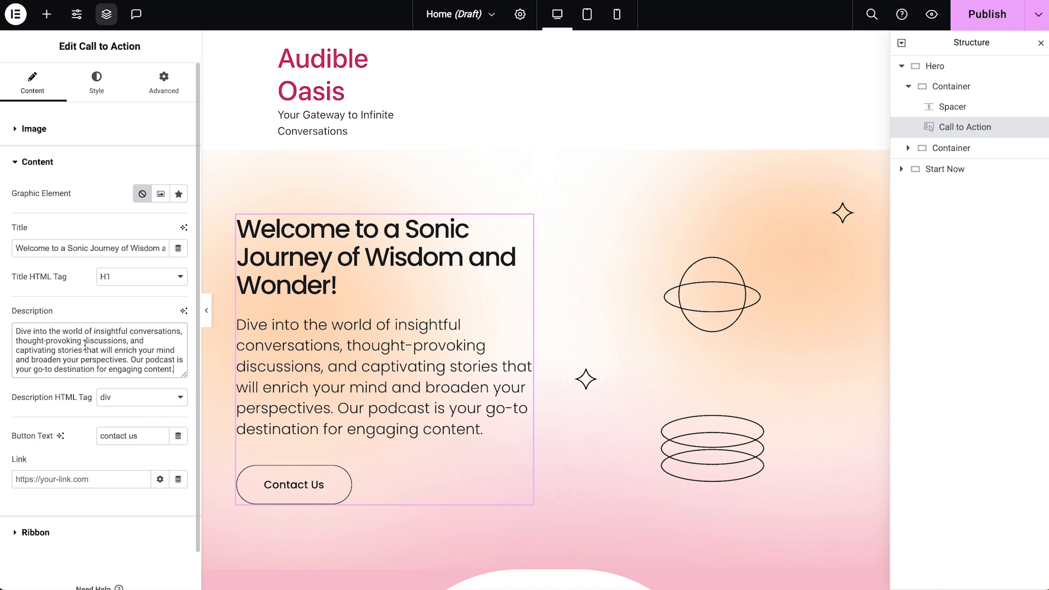
triple_click(101, 435)
type("Learn More About Us")
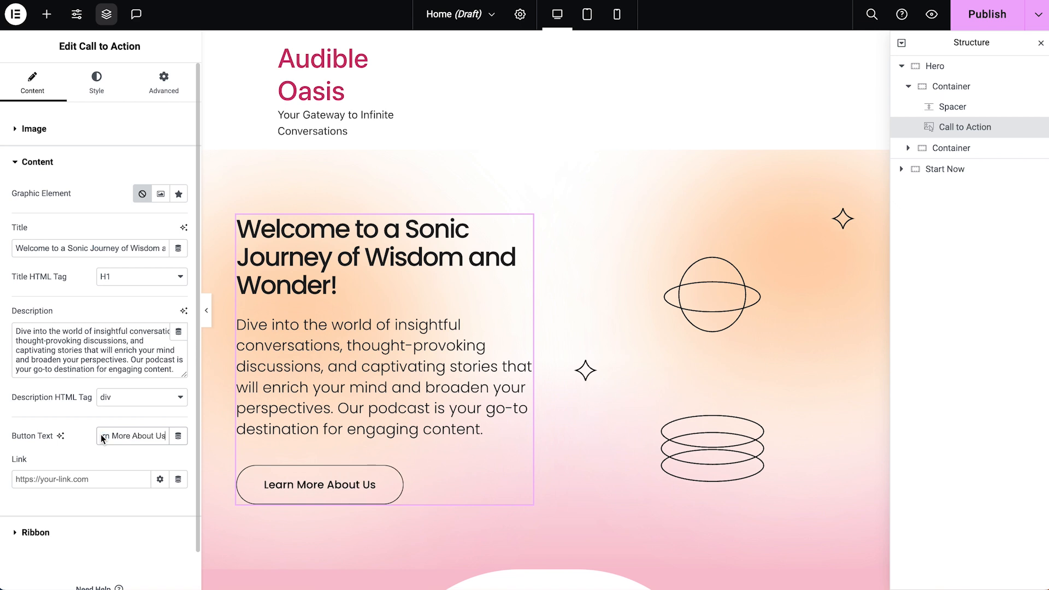
left_click(70, 479)
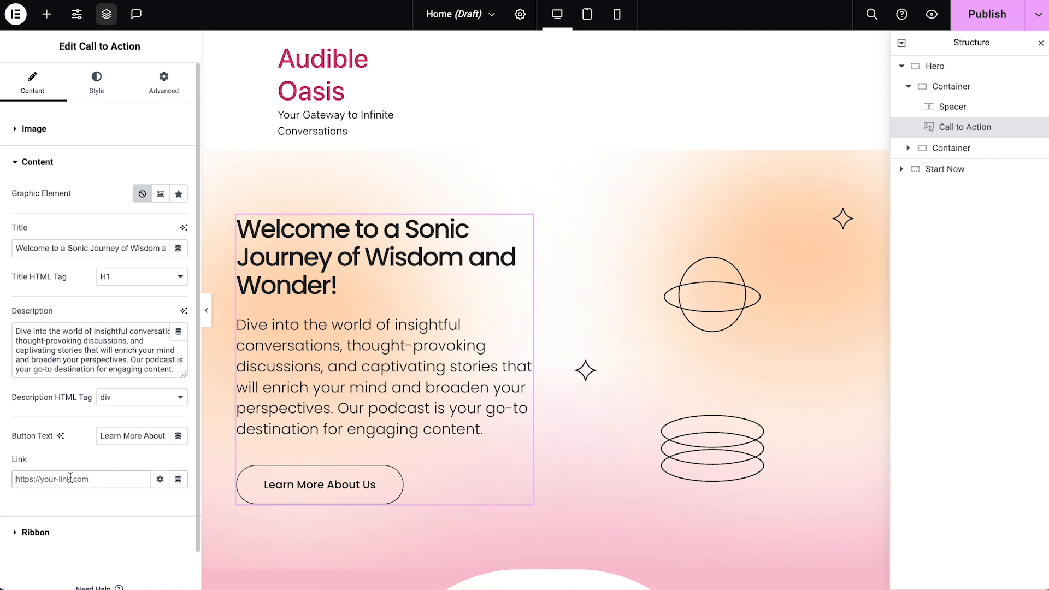
Step: Insert the "An award-winning full-stack digital marketing studio" library block with the wide sofa photo below the Start Now section
scroll(351, 431, "down", 4)
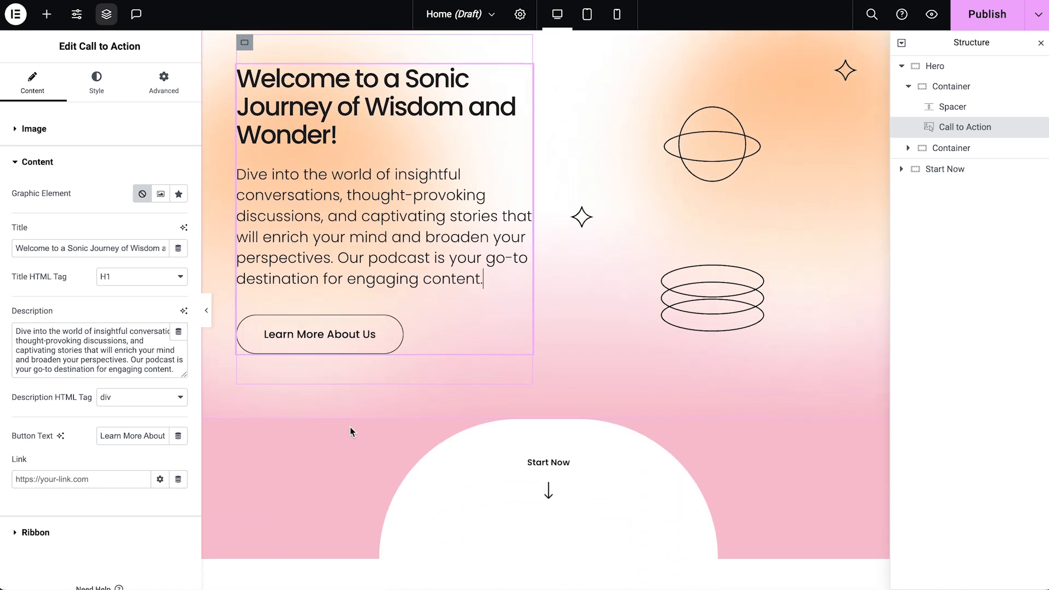
scroll(351, 432, "down", 3)
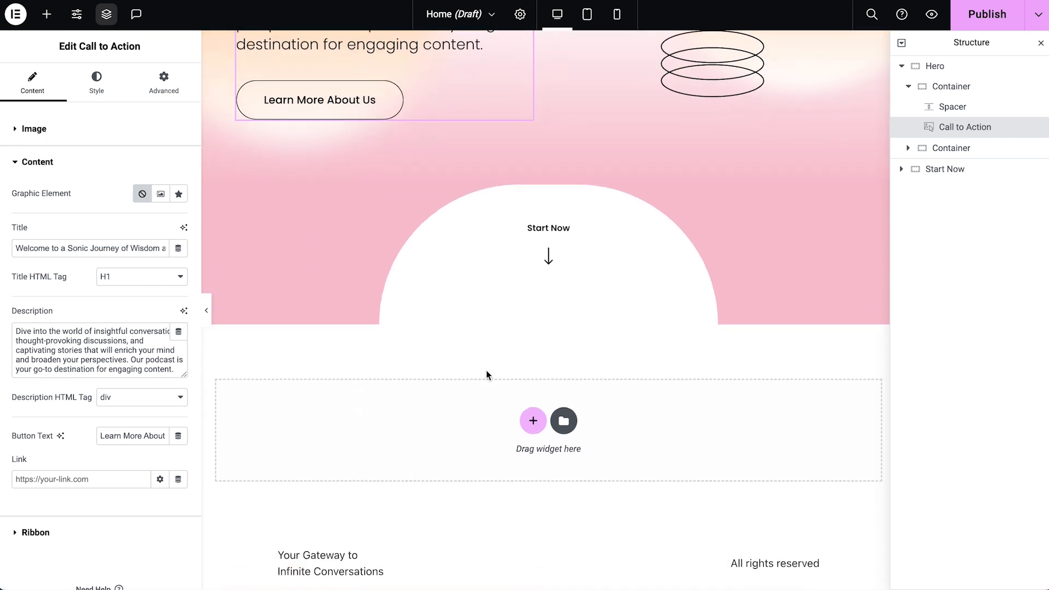
left_click(556, 410)
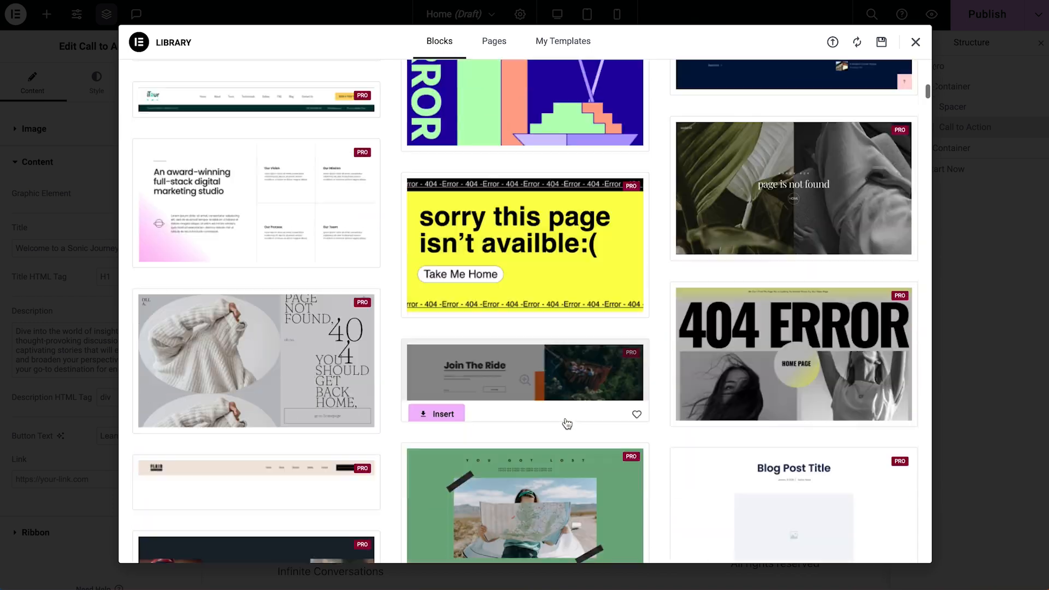
scroll(568, 424, "down", 20)
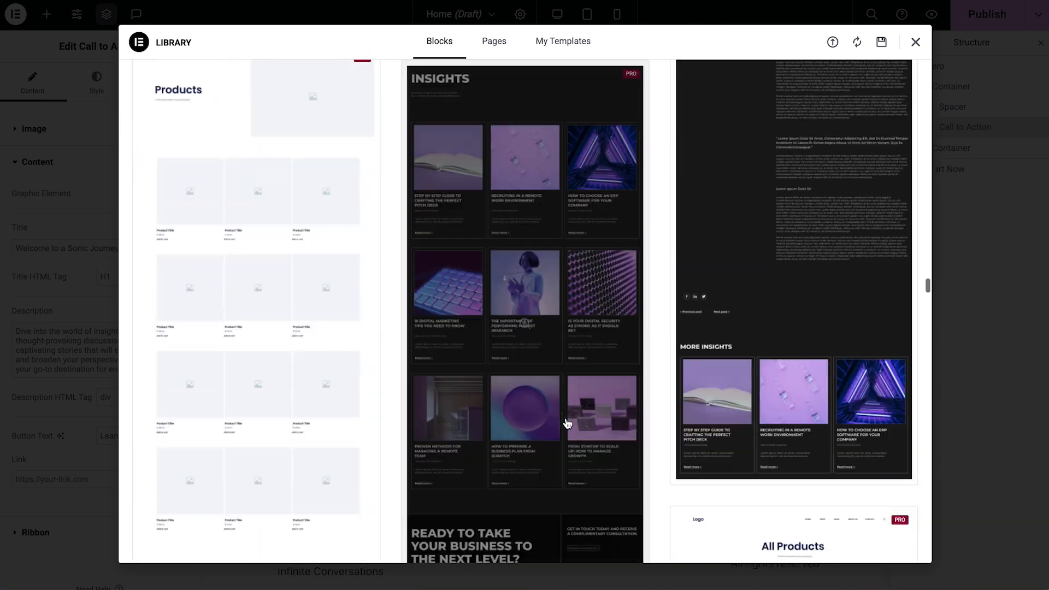
scroll(567, 424, "down", 10)
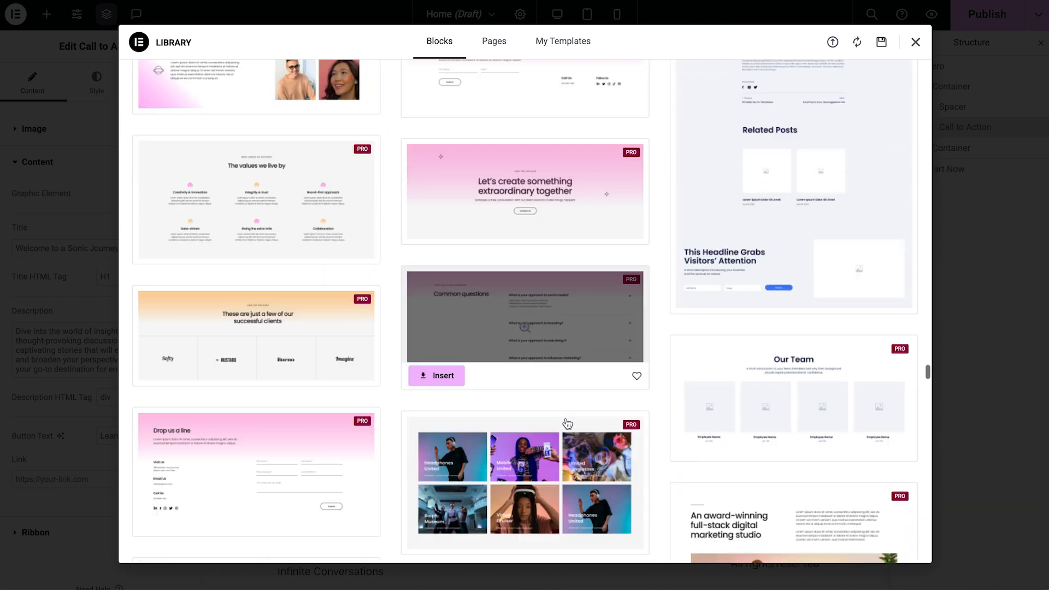
scroll(567, 424, "down", 4)
mouse_move(716, 394)
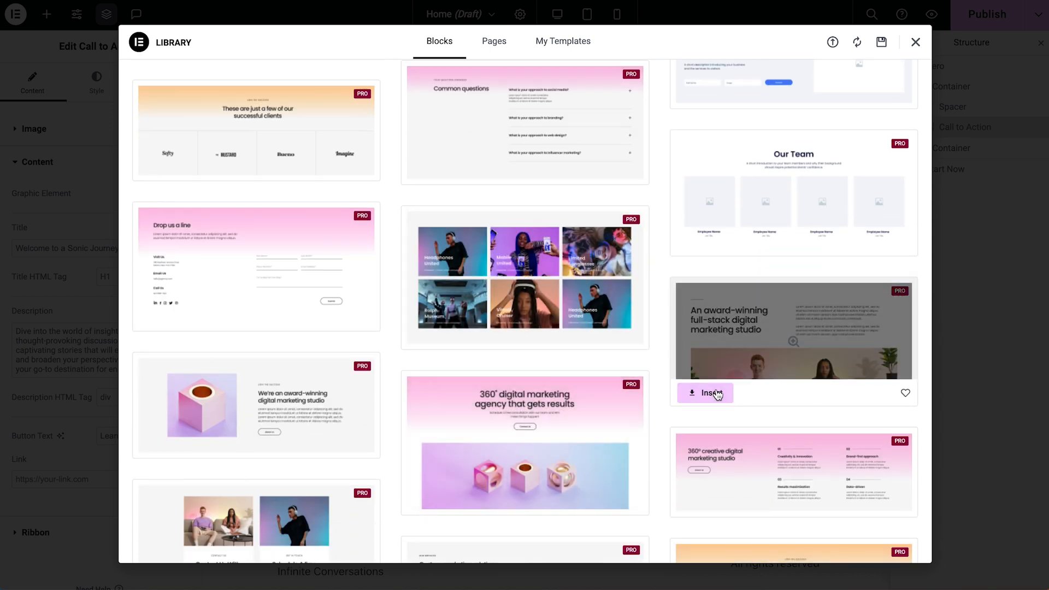
left_click(717, 393)
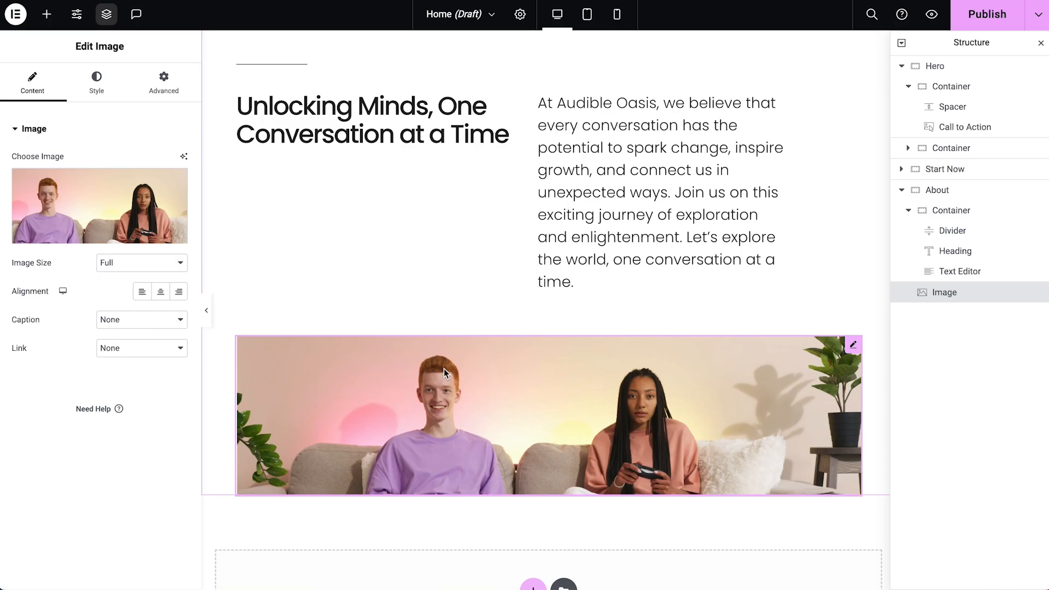
Step: Insert the "An award-winning full-stack digital marketing studio" library block with four portrait photos below the sofa image
scroll(444, 369, "down", 3)
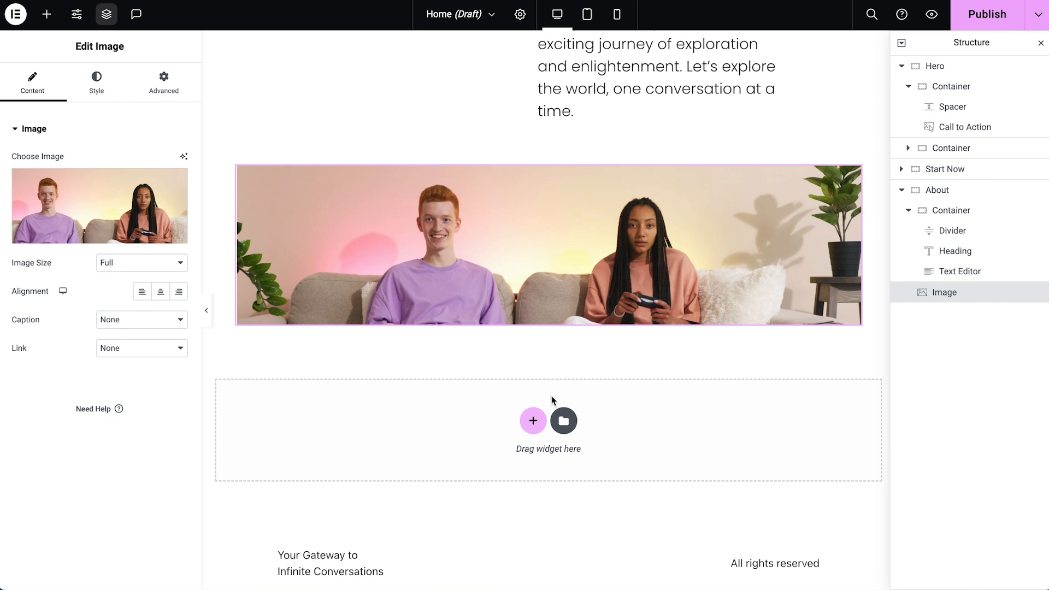
left_click(565, 421)
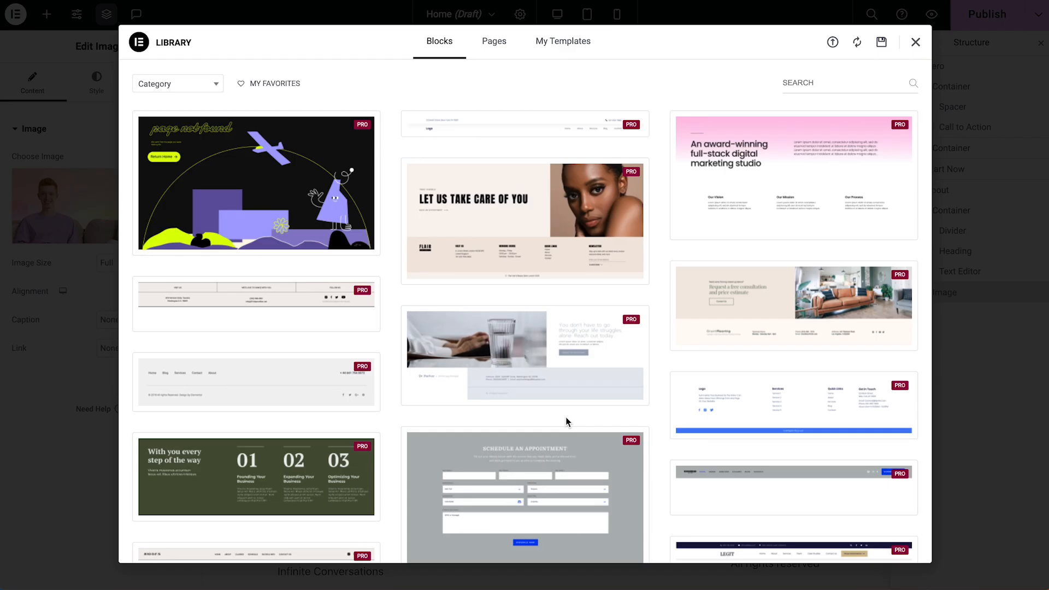
scroll(567, 422, "down", 10)
scroll(566, 423, "down", 15)
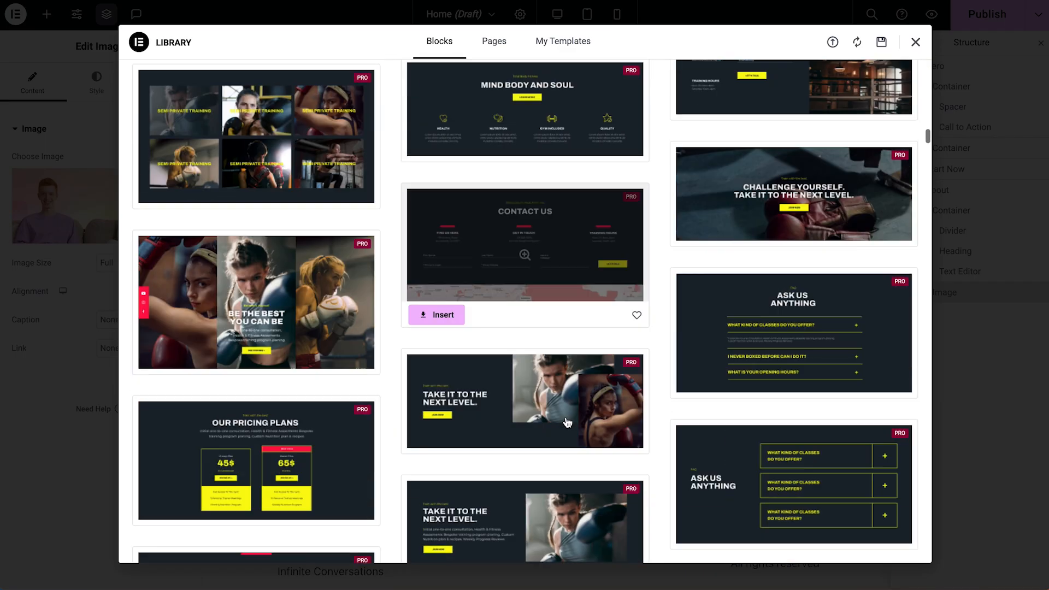
scroll(567, 422, "down", 15)
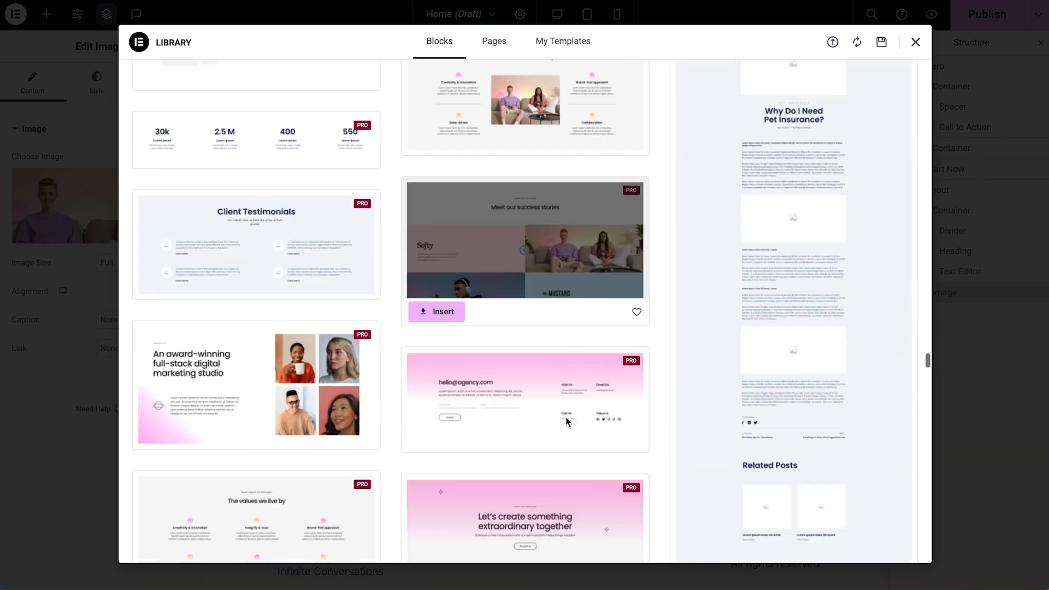
scroll(566, 417, "down", 1)
mouse_move(213, 371)
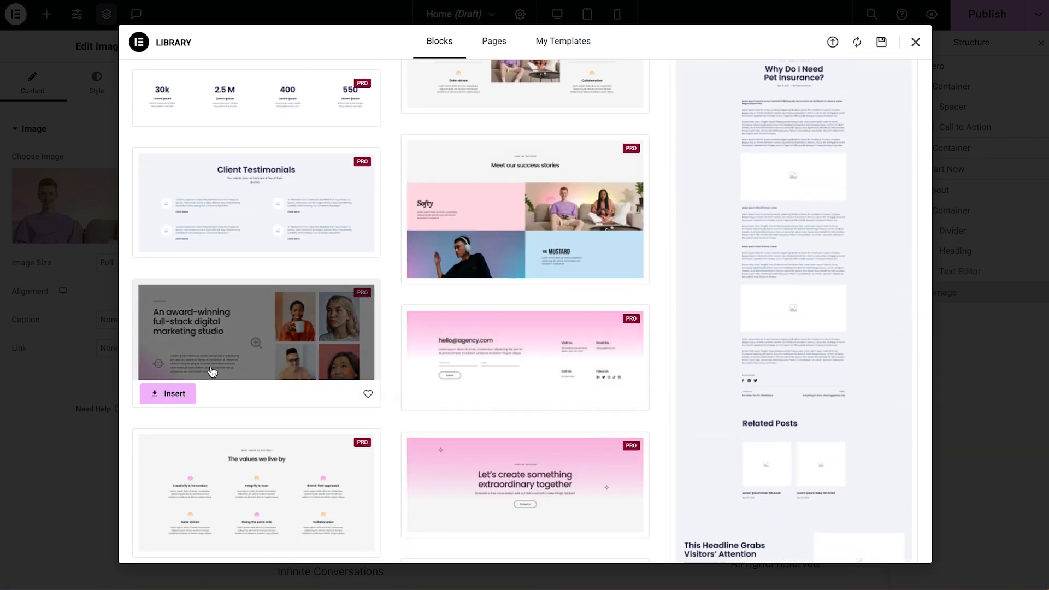
left_click(171, 394)
Step: Change the heading of the four-portrait section to "Press play and let the adventure begin!"
scroll(454, 392, "down", 5)
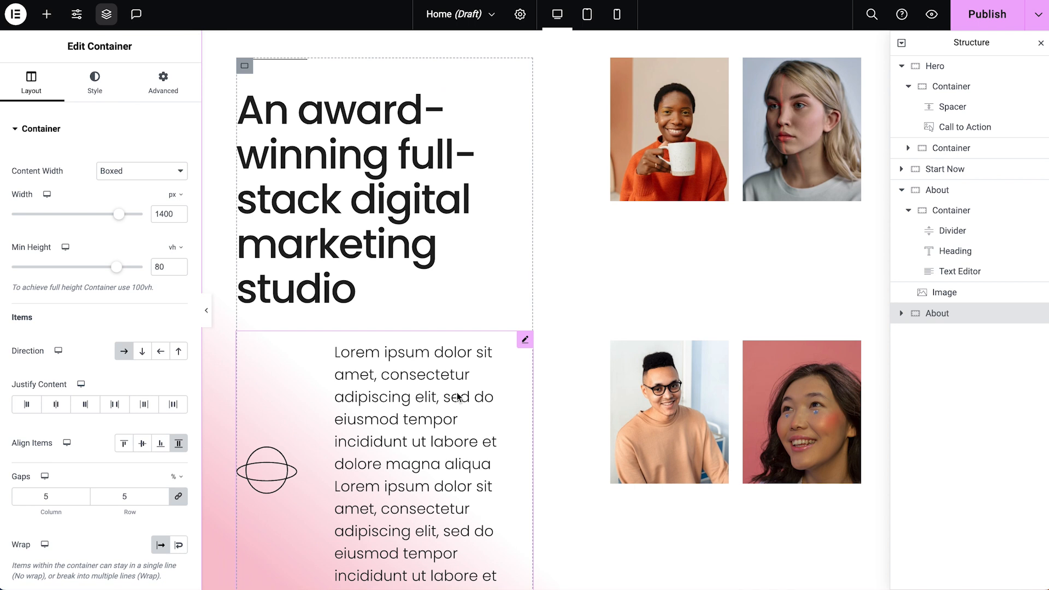
left_click(460, 222)
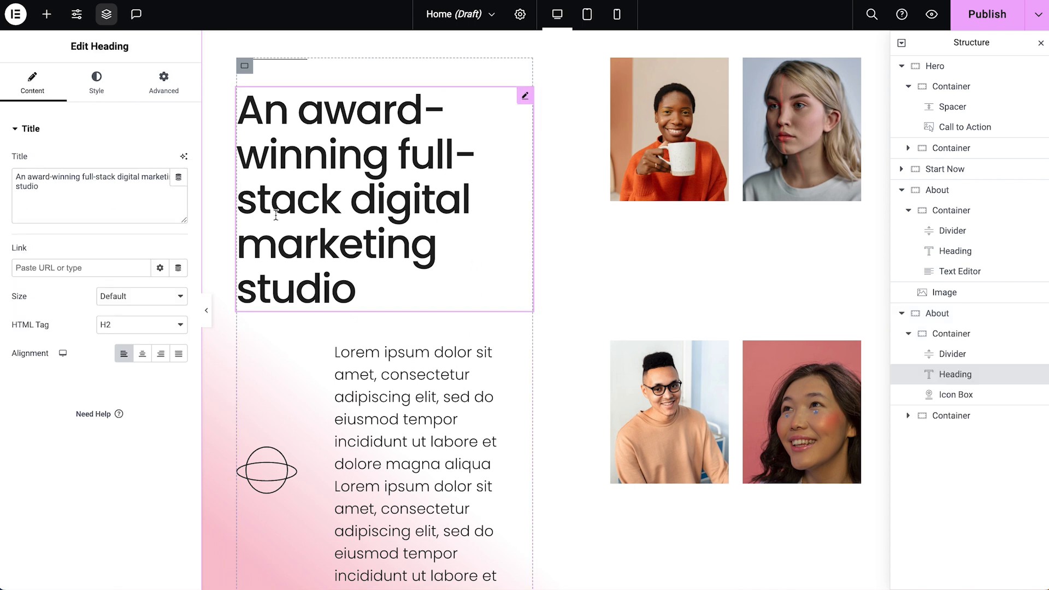
left_click(44, 189)
key("ctrl+a")
type("Press play and let the adventure begin!")
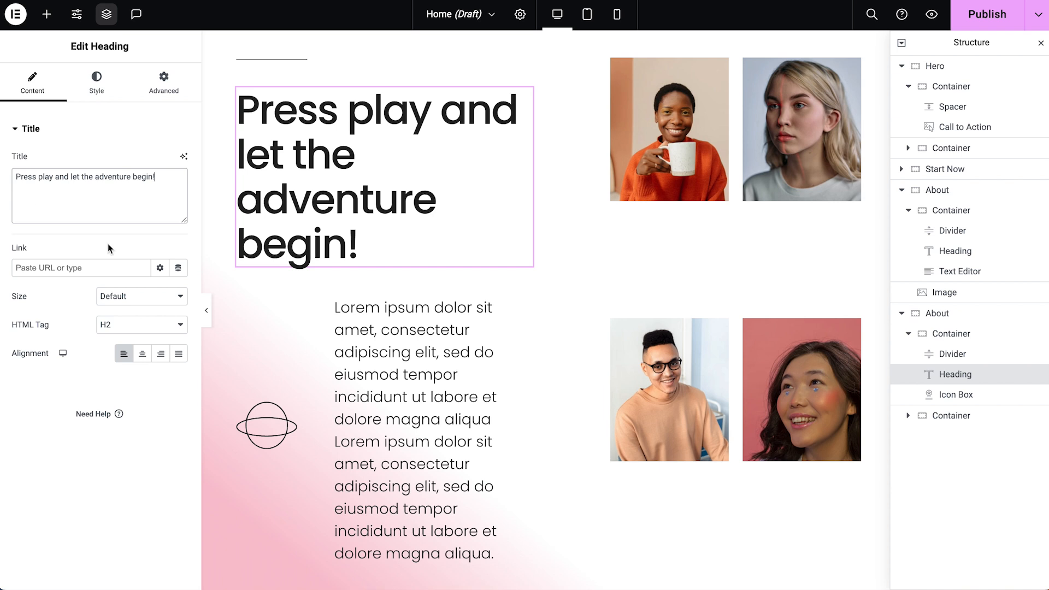
Step: Remove the planet icon from the icon box below the "Press play and let the adventure begin!" heading
left_click(327, 336)
mouse_move(176, 234)
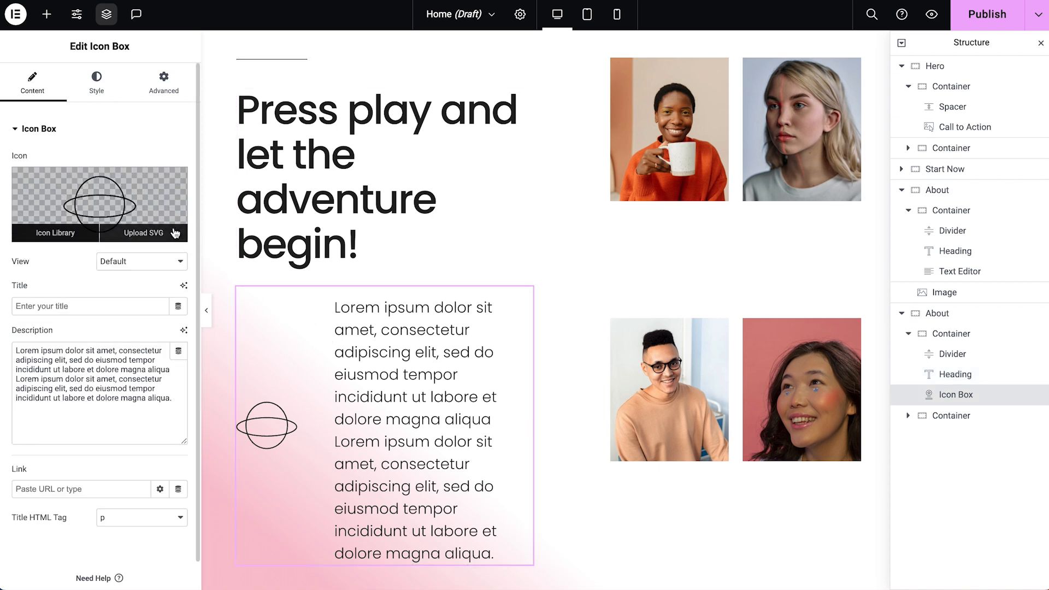
mouse_move(178, 204)
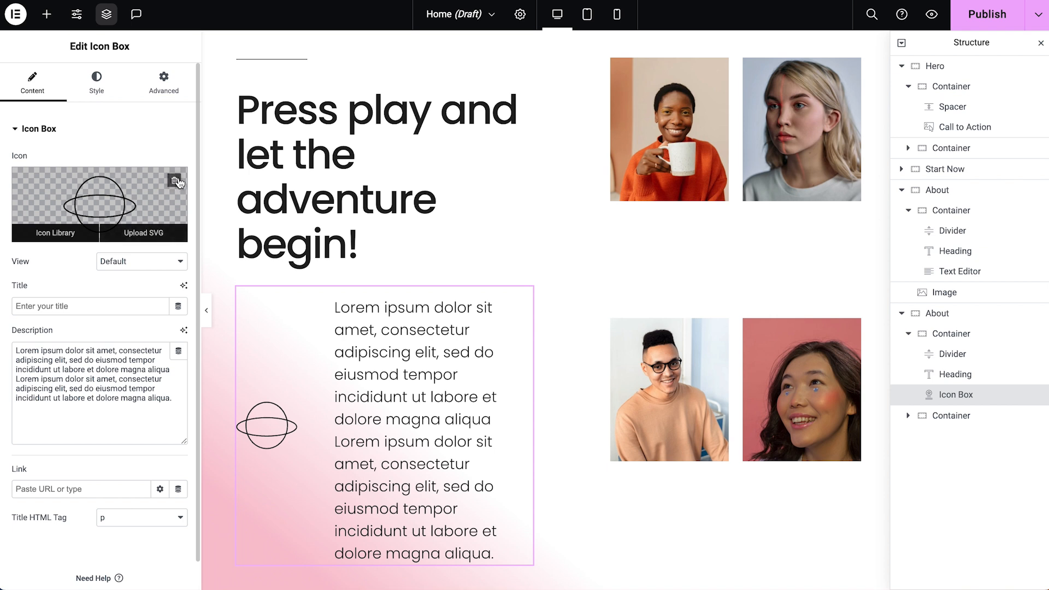
left_click(175, 181)
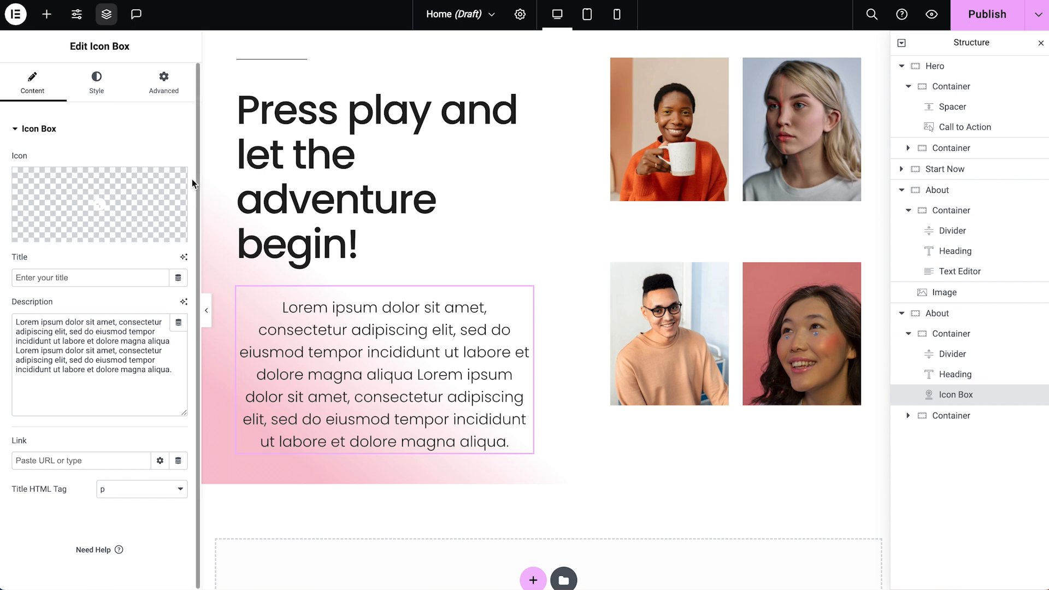
Step: Replace the icon box description with podcast text beginning "Discover the brilliant minds and influential figures" and align it left
triple_click(79, 376)
type("Discover the brilliant minds and influential figures who have graced our podcast. We're honored to have hosted a diverse range of guests, from renowned authors and academics to entrepreneurs and artists. Their stories and expertise enrich our podcast and provide listeners with new ways of looking at the world.")
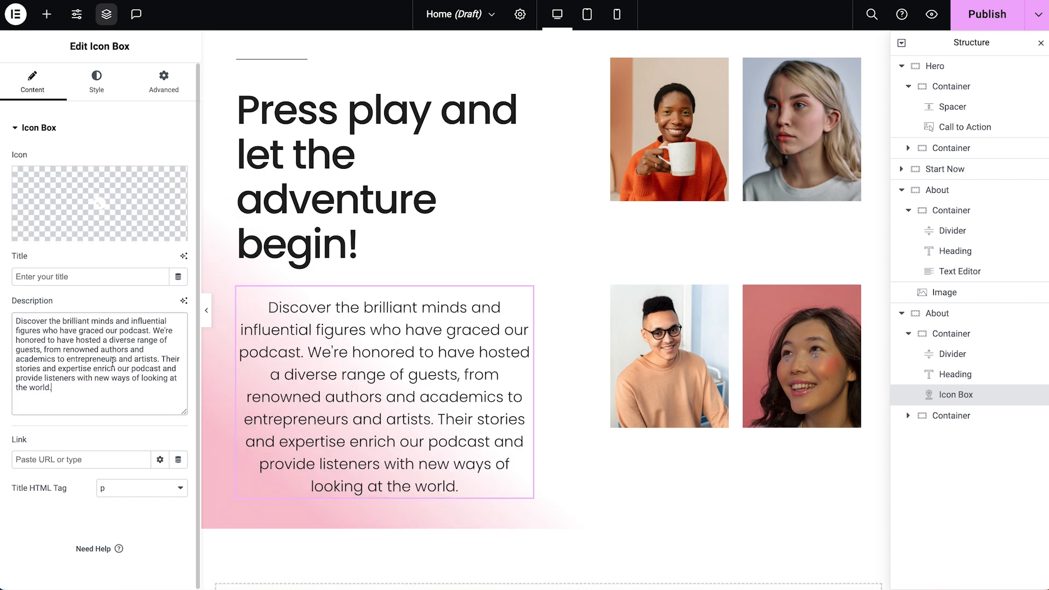
left_click(106, 78)
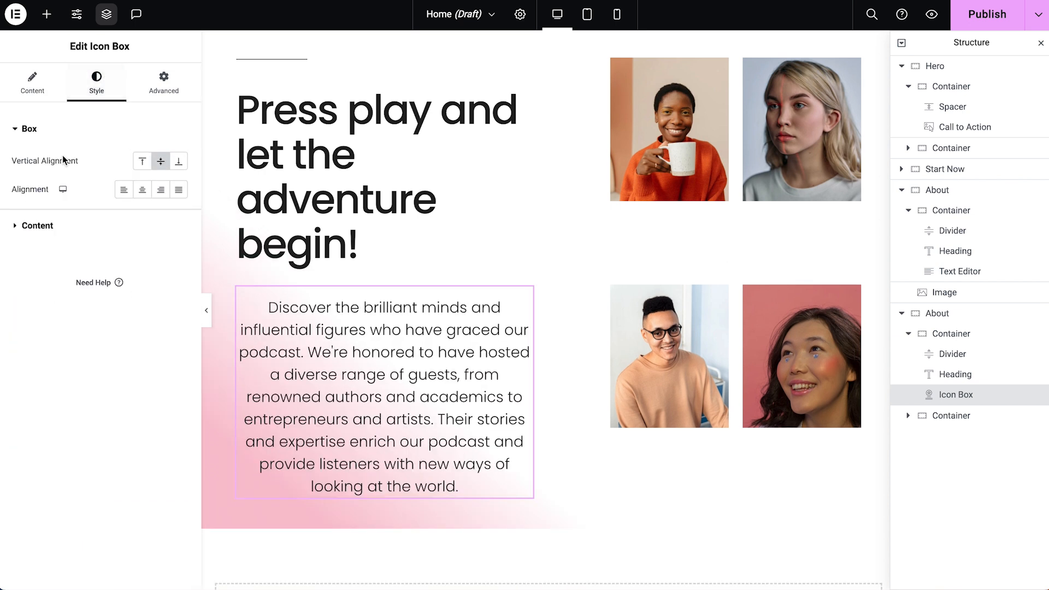
left_click(124, 194)
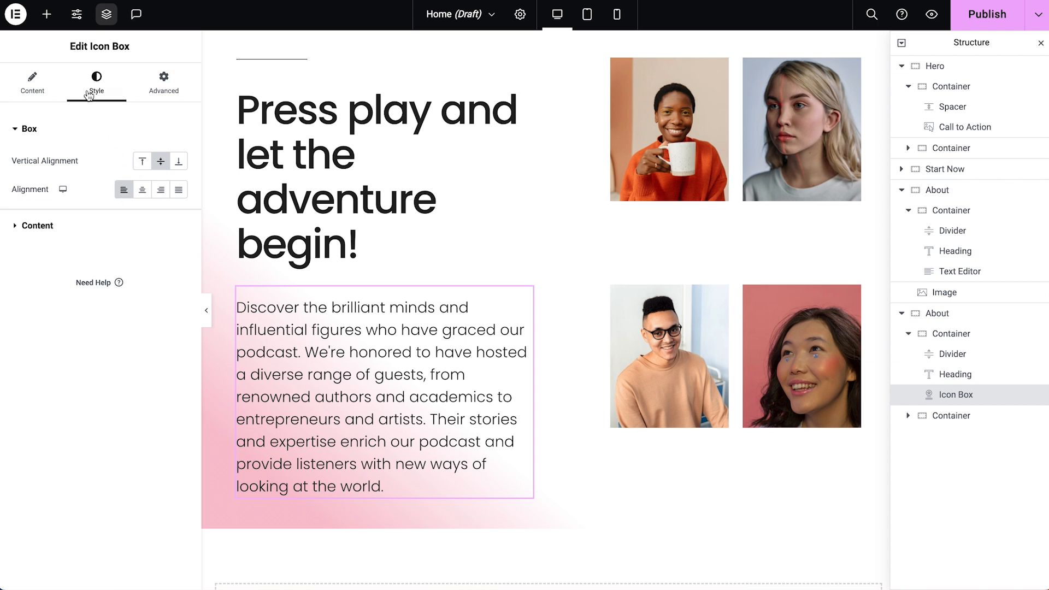
Step: Add a button widget below the icon box with the text "View All Episodes" and set its size to Large
left_click(49, 19)
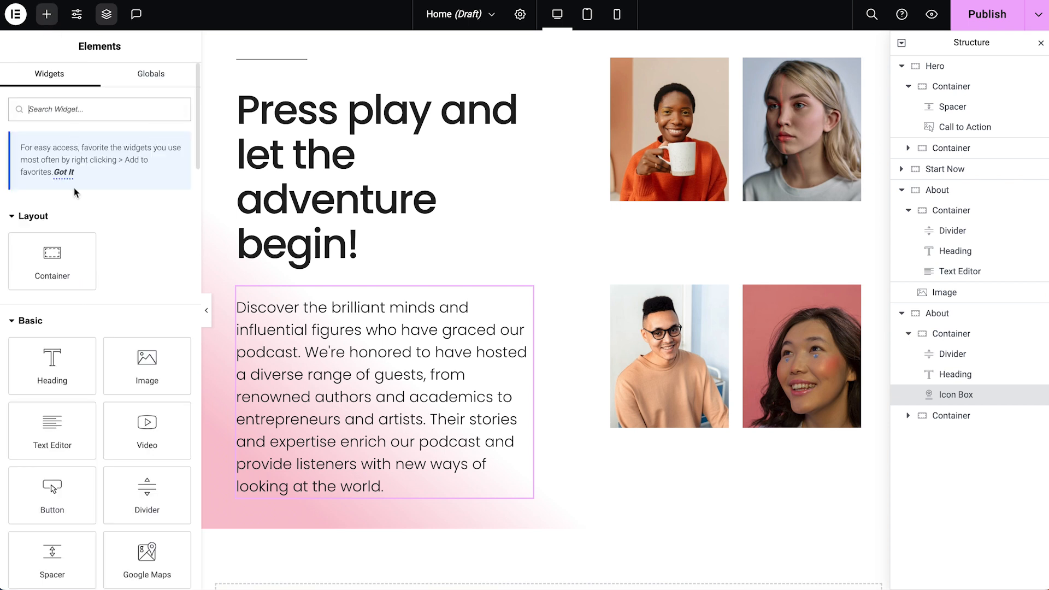
left_click_drag(52, 489, 281, 498)
triple_click(141, 190)
type("View All Episodes")
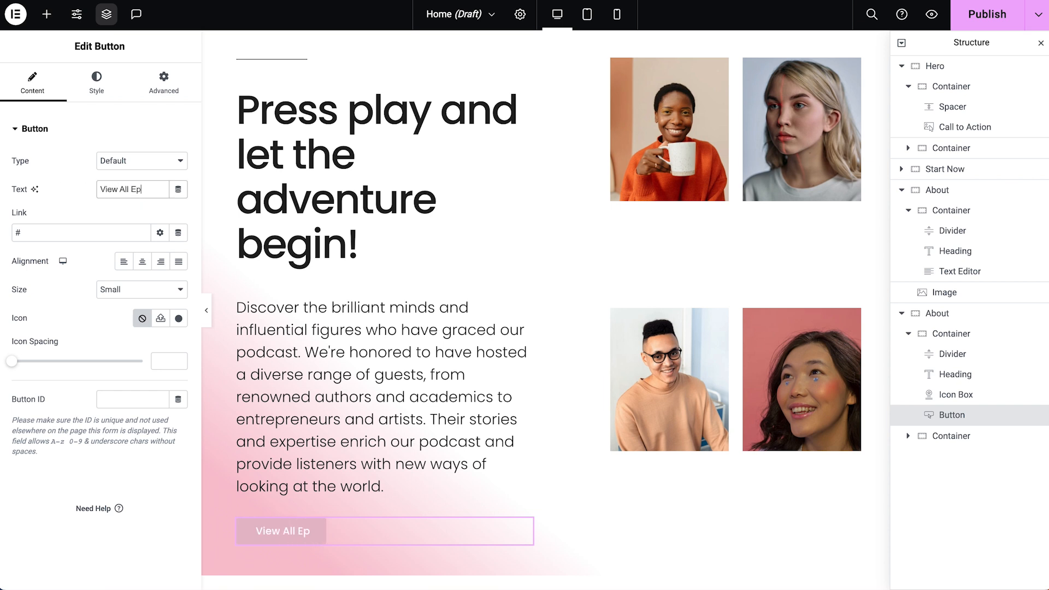
left_click(29, 231)
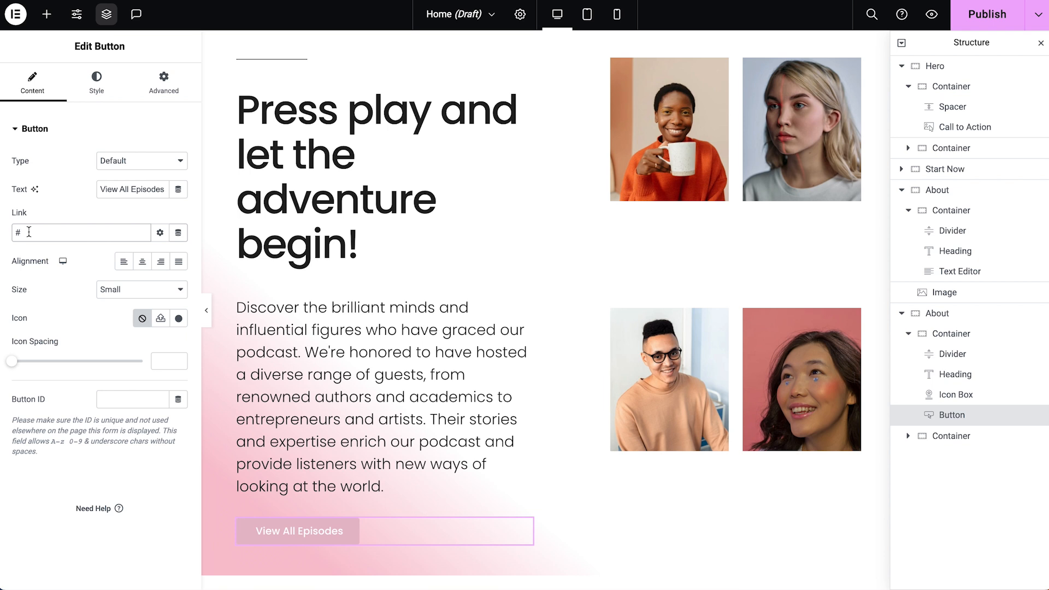
left_click(112, 292)
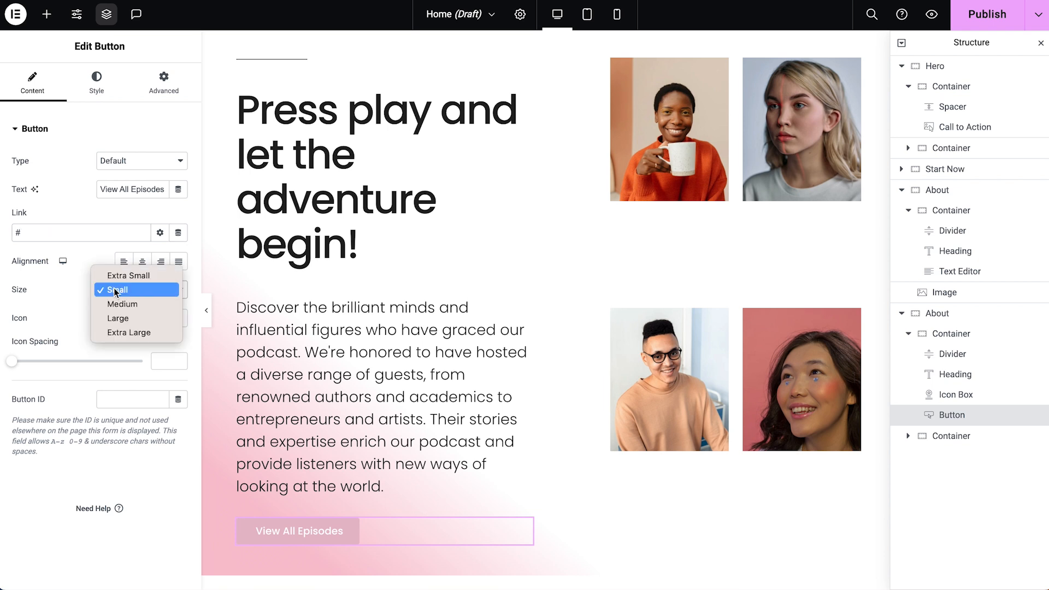
left_click(118, 319)
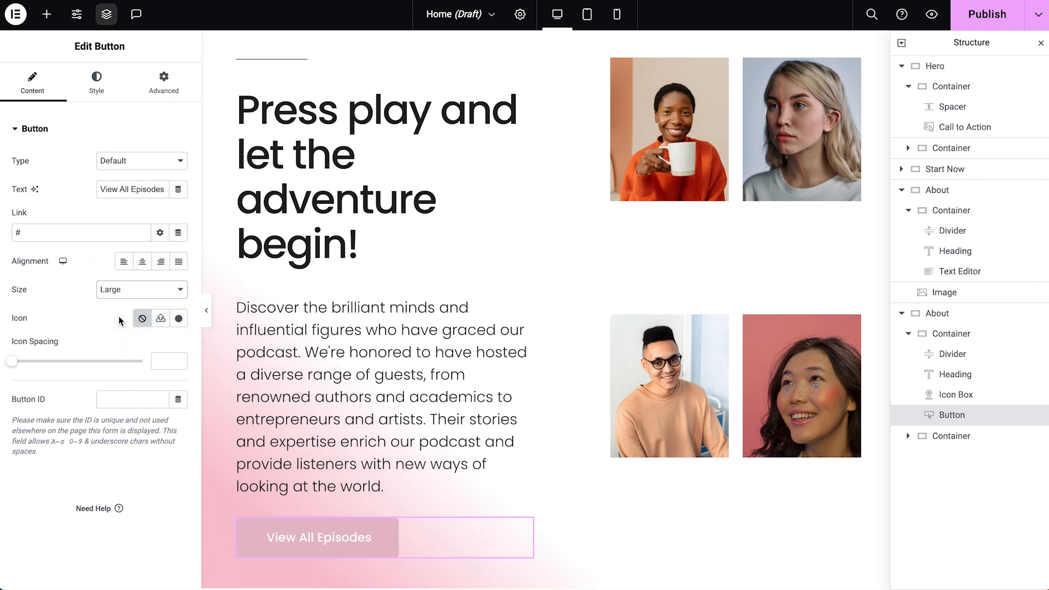
Step: Give the View All Episodes button the global Primary text colour and a fully transparent background
left_click(96, 91)
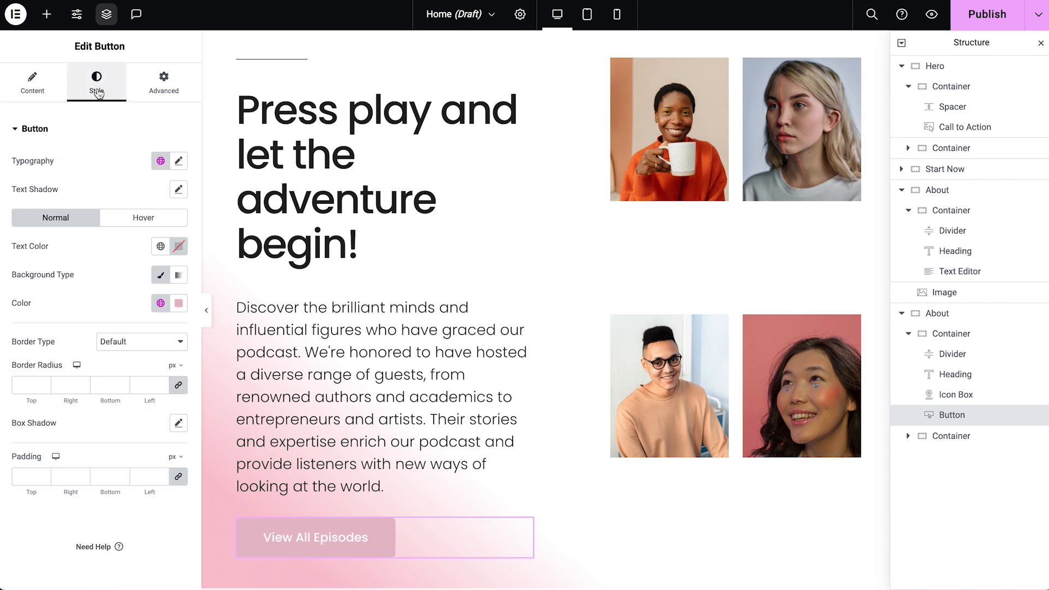
left_click(160, 246)
left_click(117, 309)
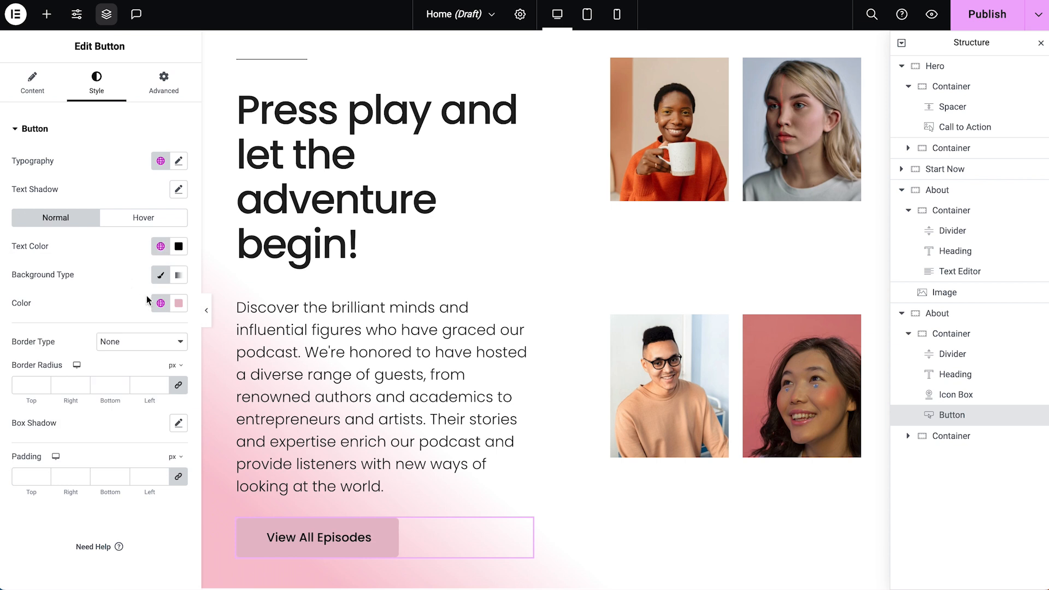
left_click(179, 304)
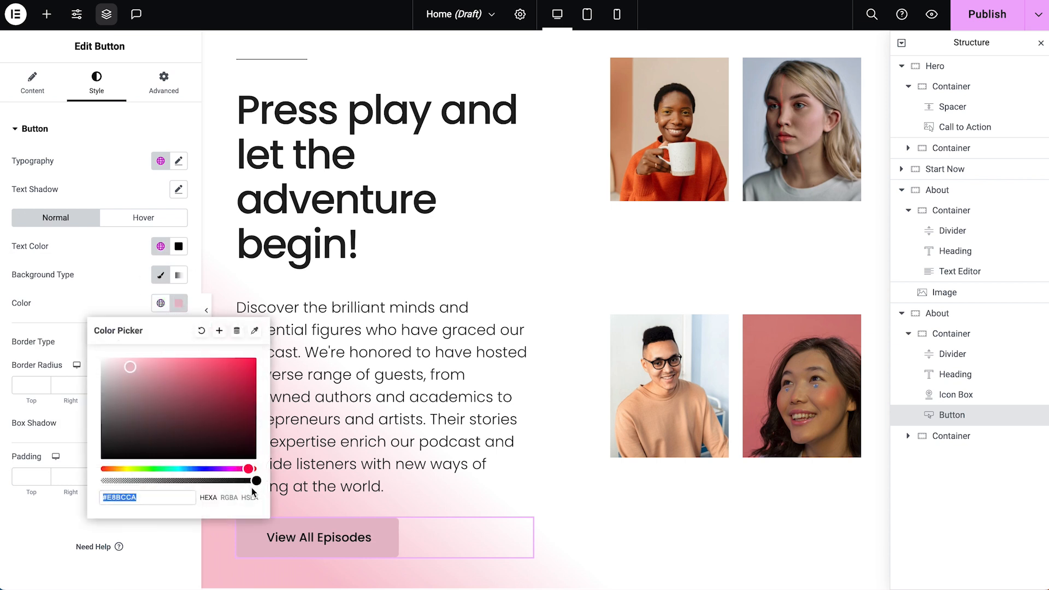
left_click_drag(256, 482, 85, 482)
left_click(79, 302)
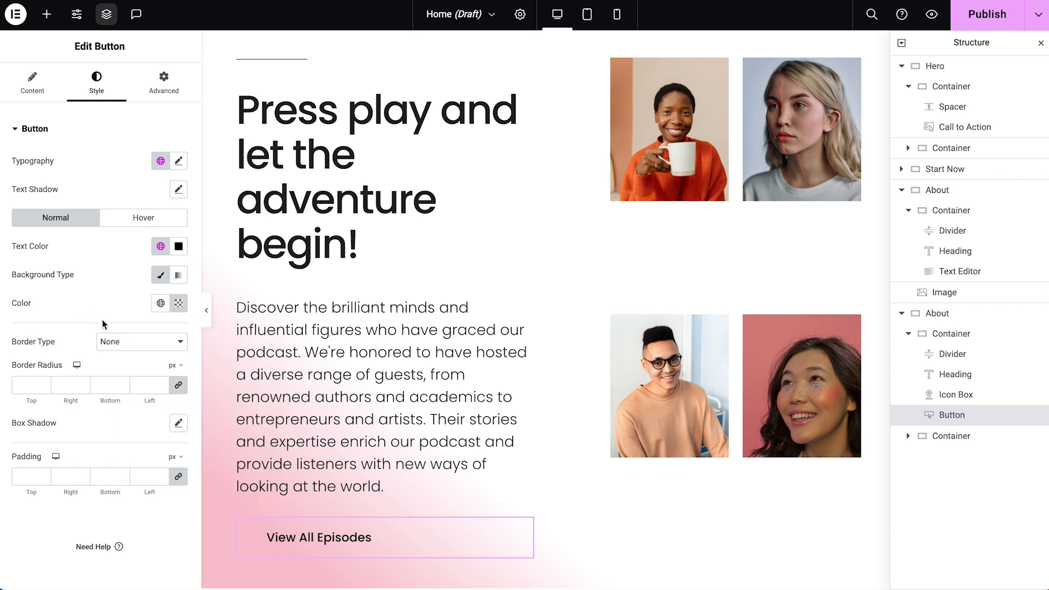
Step: Give the View All Episodes button a solid border in the global Primary colour with a 50 px border radius
left_click(111, 343)
left_click(112, 356)
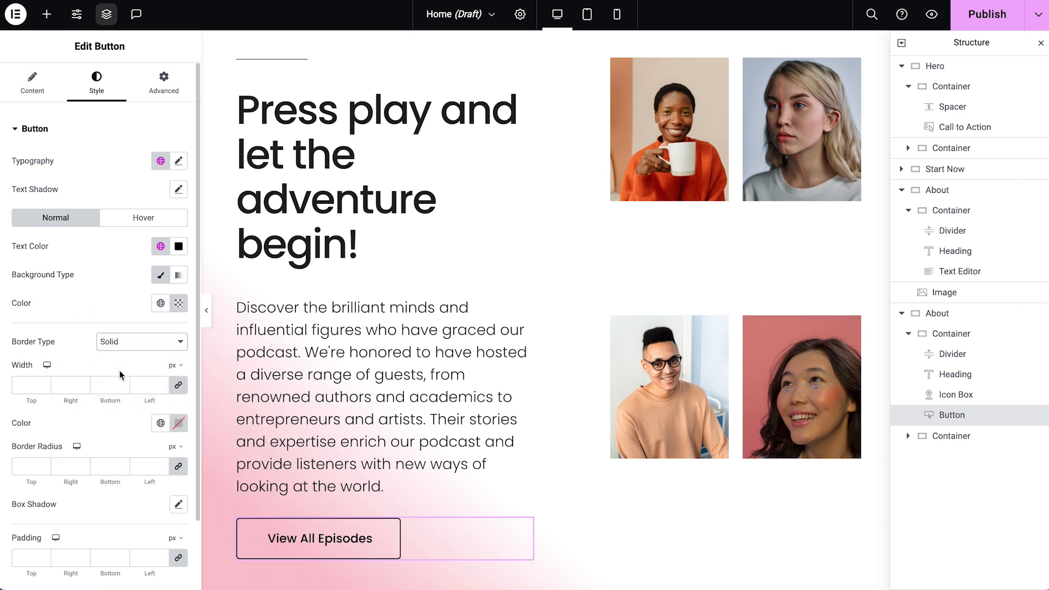
left_click(161, 425)
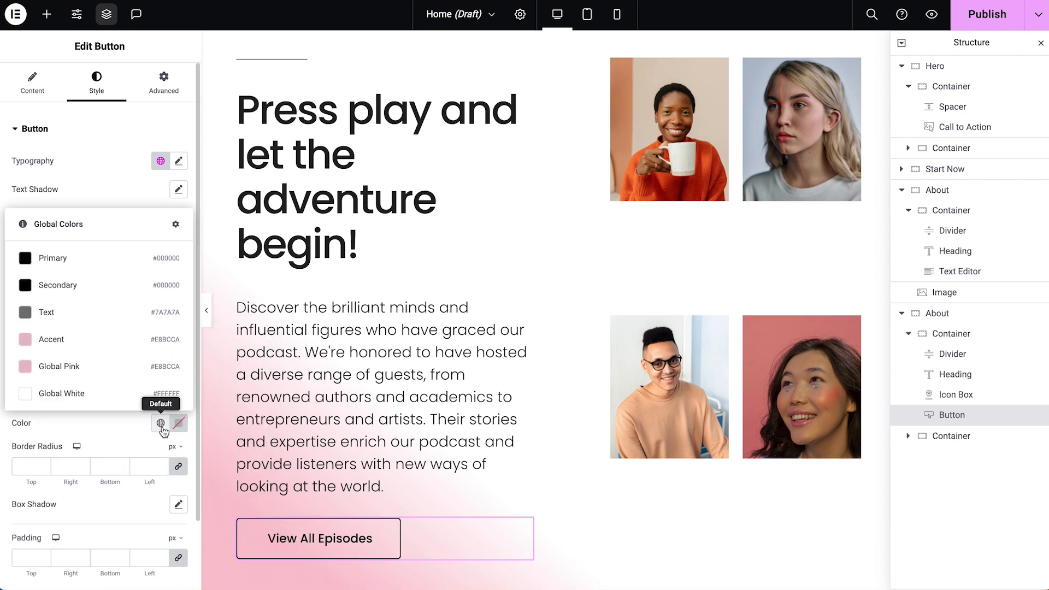
left_click(129, 262)
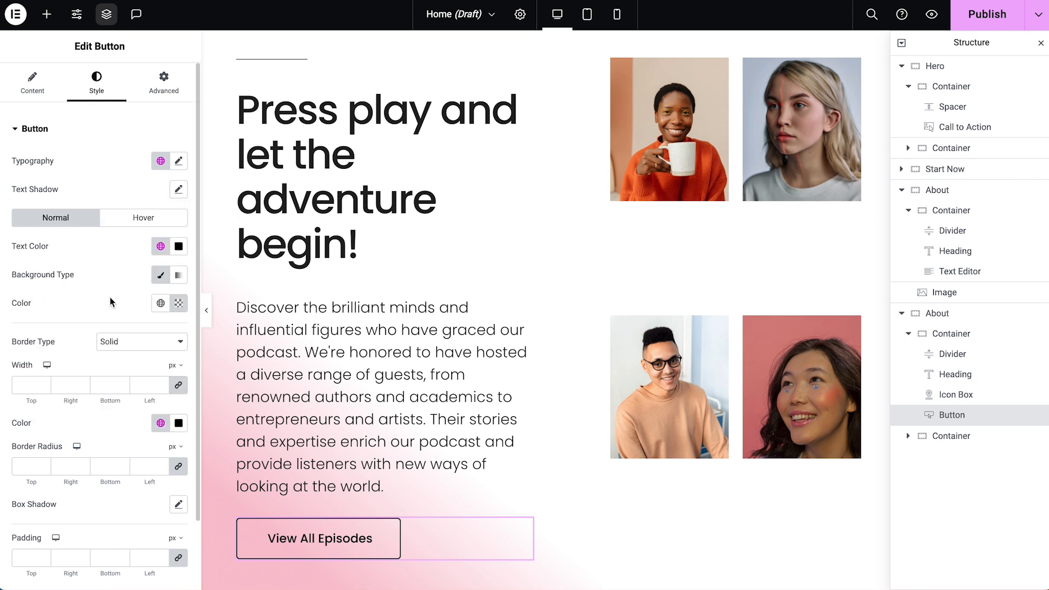
left_click(44, 466)
type("8")
left_click(44, 464)
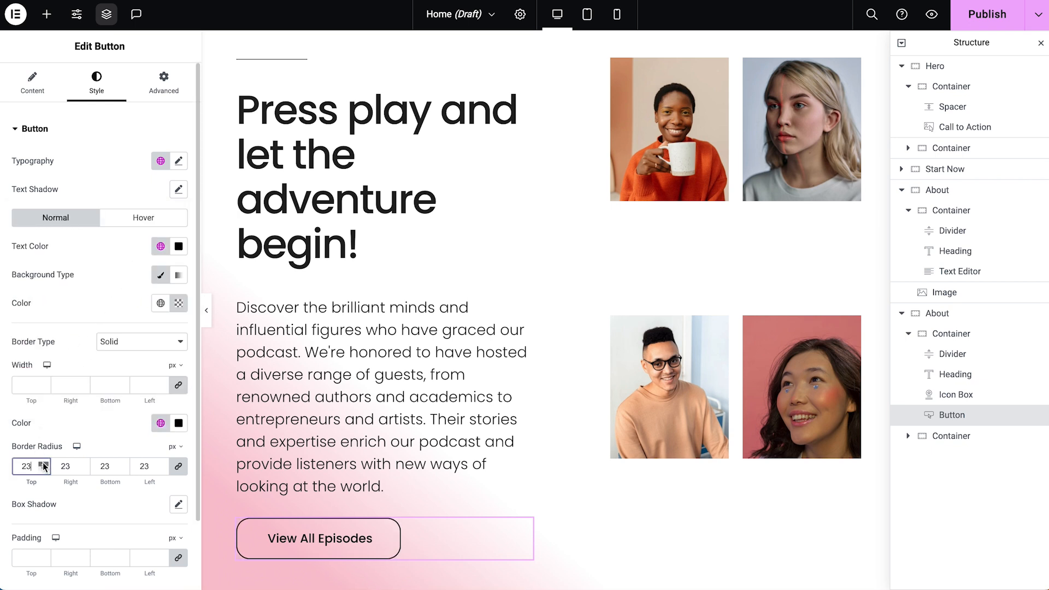
left_click_drag(45, 466, 45, 466)
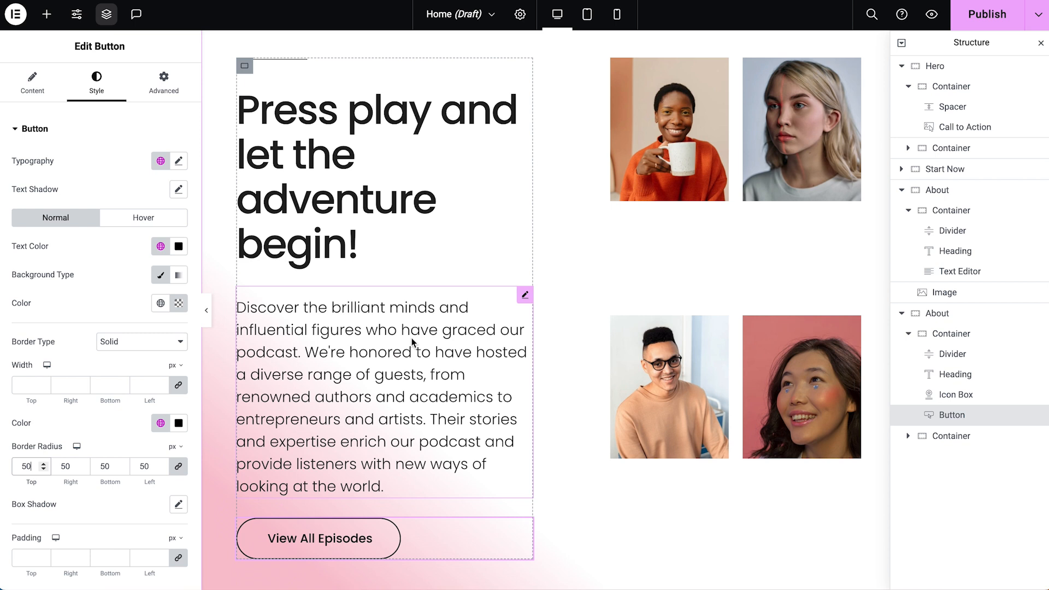
Step: Change the portrait section's background from a gradient to the classic type in the Global White colour
scroll(546, 129, "up", 1)
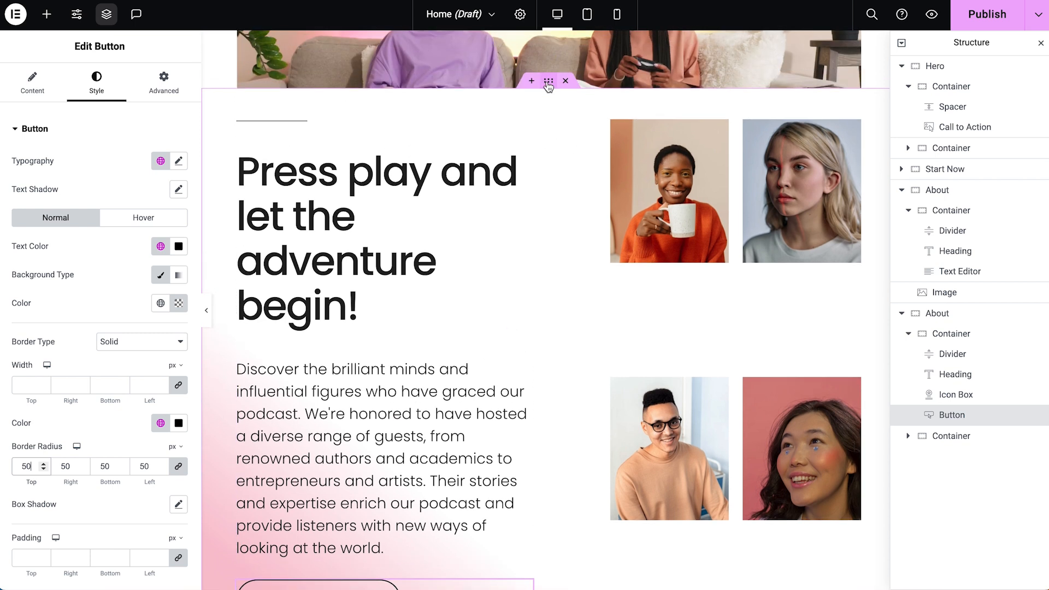
left_click(549, 82)
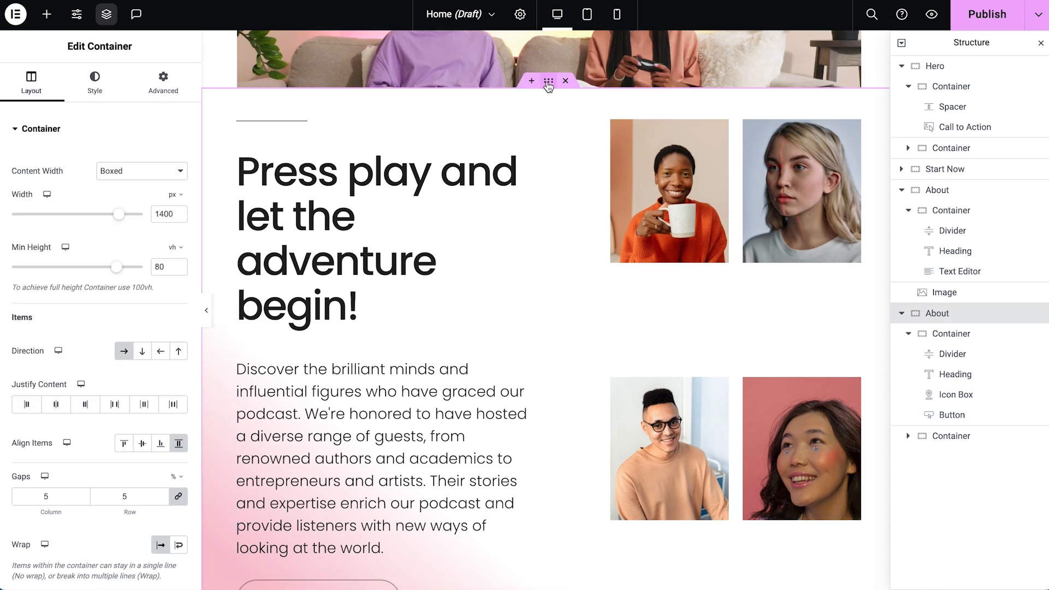
left_click(96, 79)
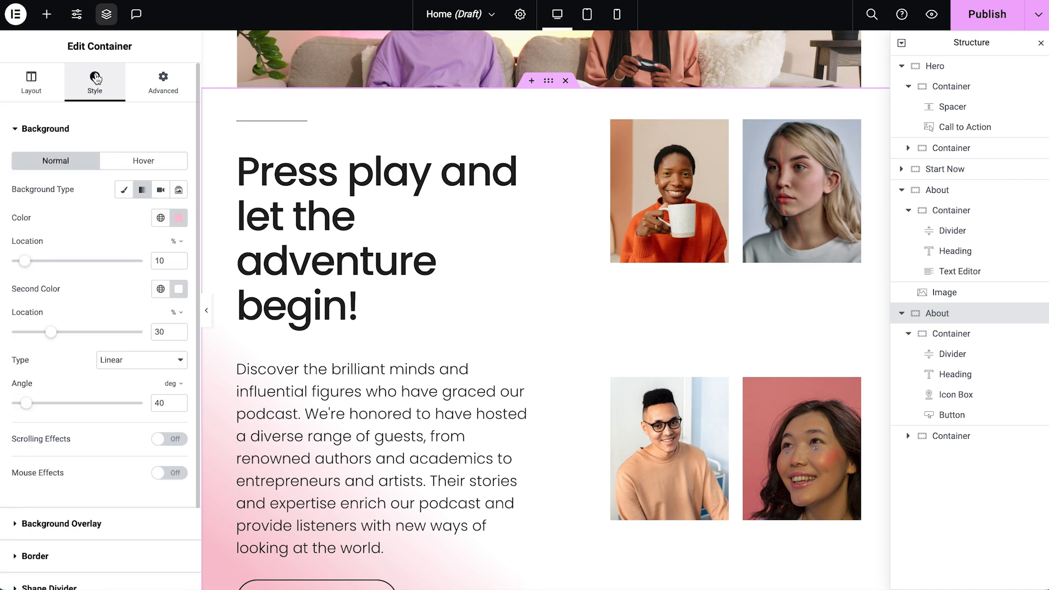
left_click(126, 191)
left_click(161, 218)
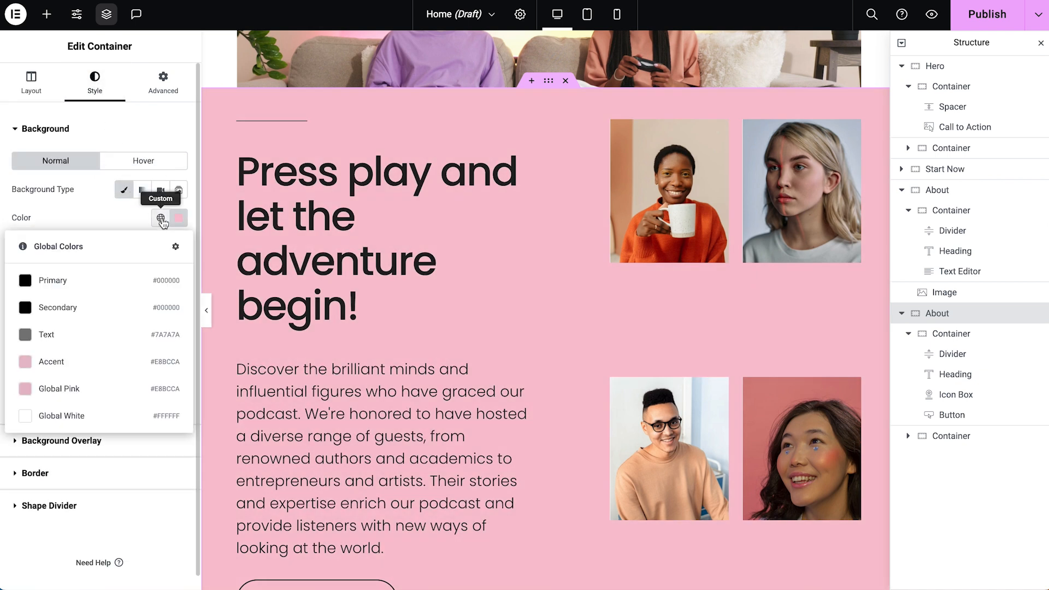
left_click(105, 417)
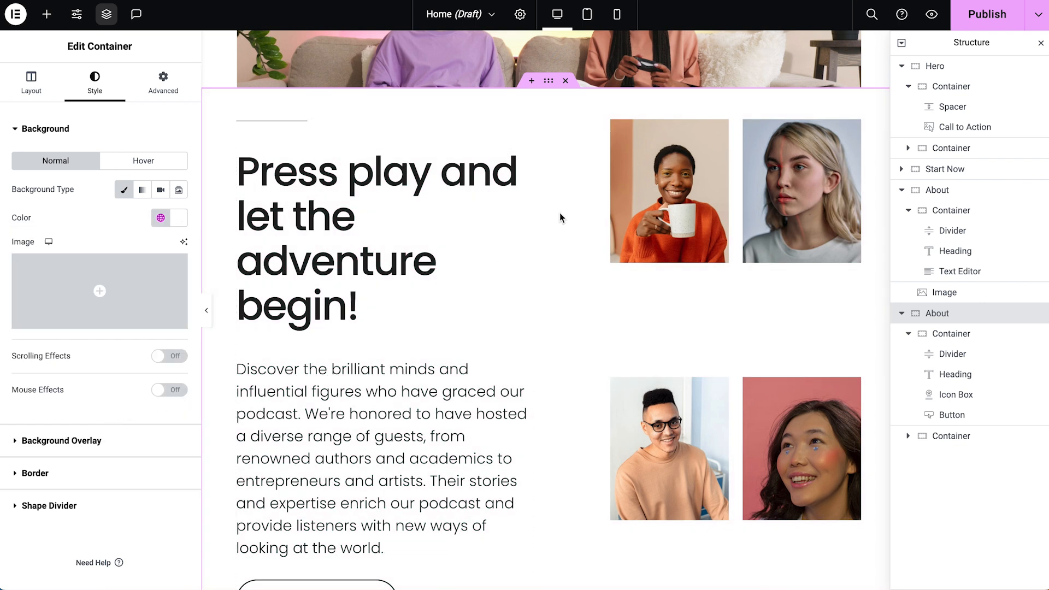
Step: Delete all four portrait images from the container beside the podcast text
left_click(668, 157)
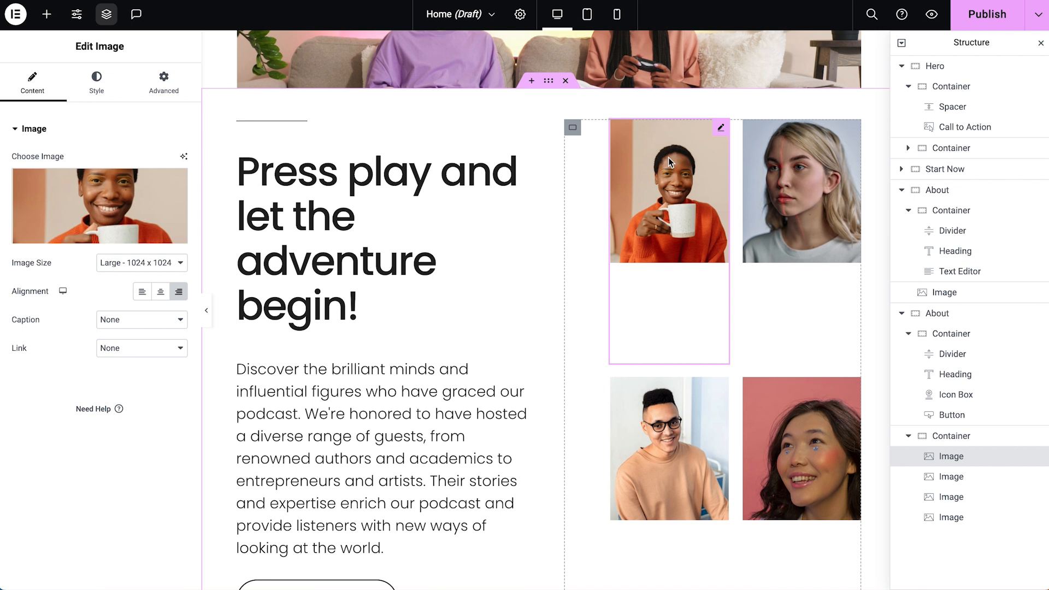
right_click(668, 157)
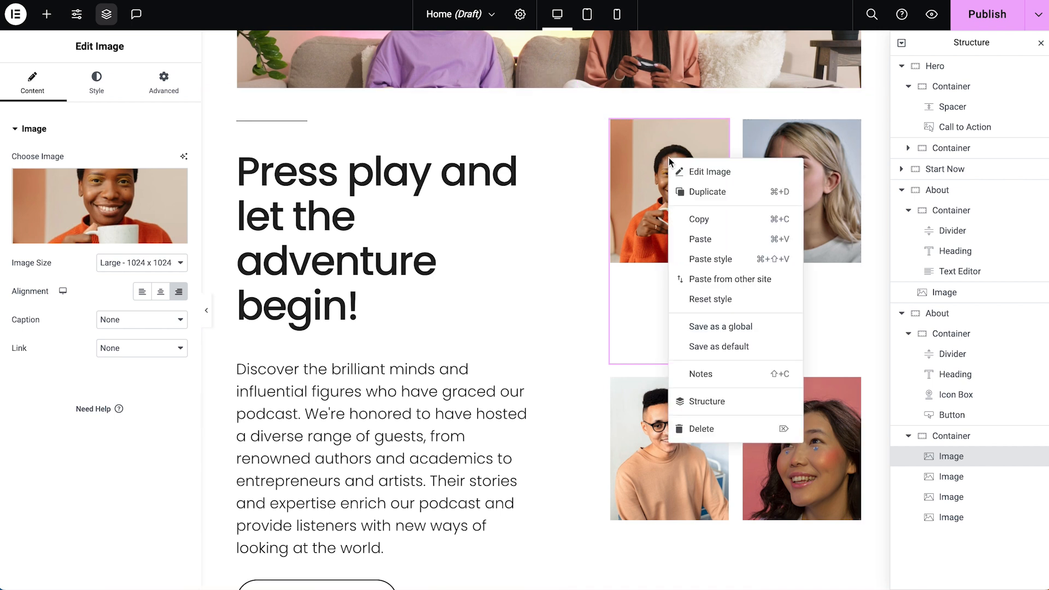
left_click(704, 428)
right_click(678, 232)
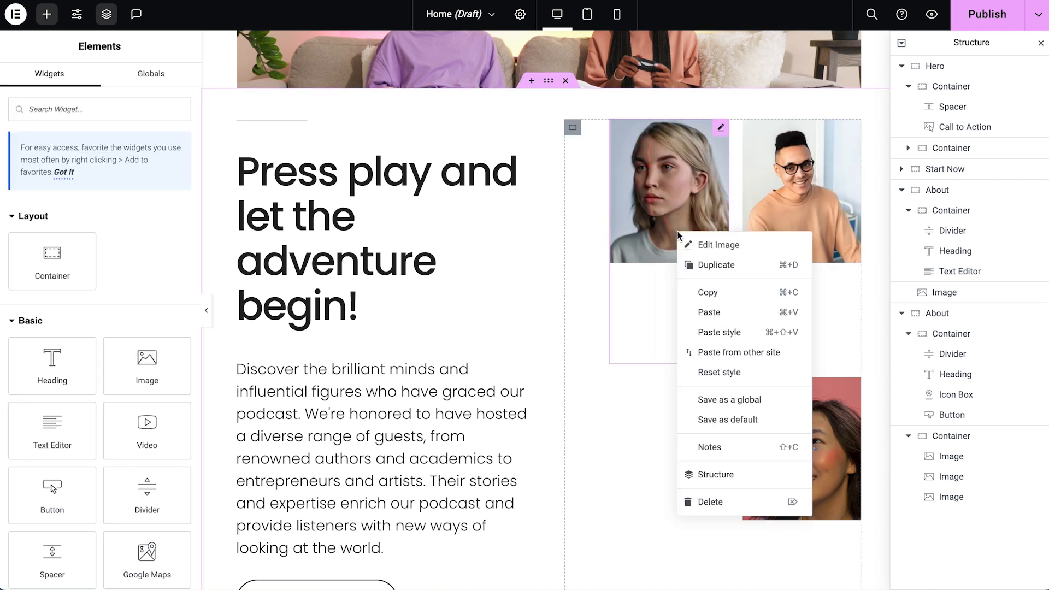
left_click(724, 501)
right_click(683, 202)
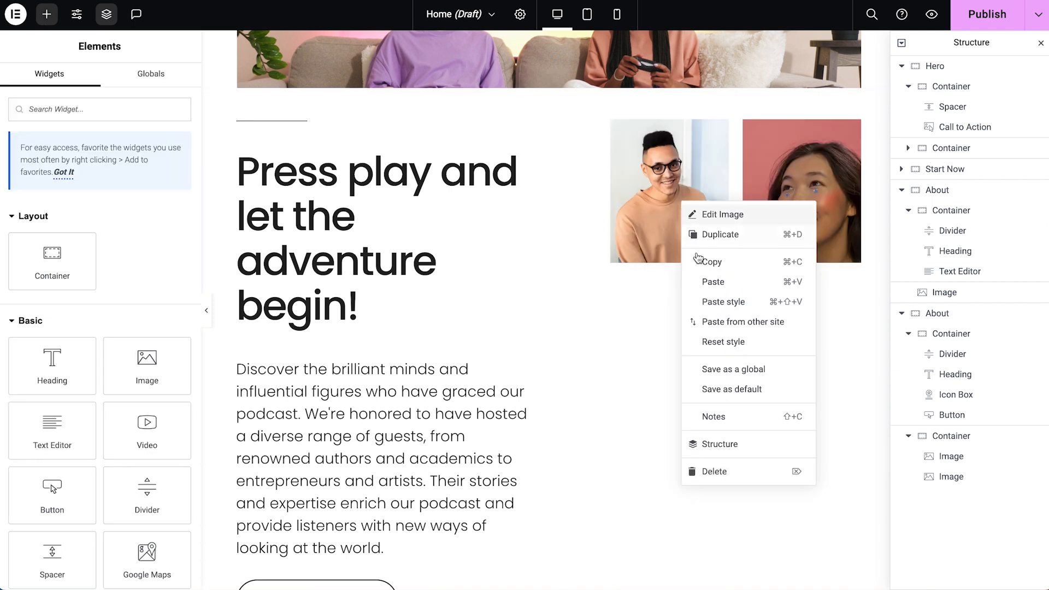
left_click(725, 471)
right_click(775, 217)
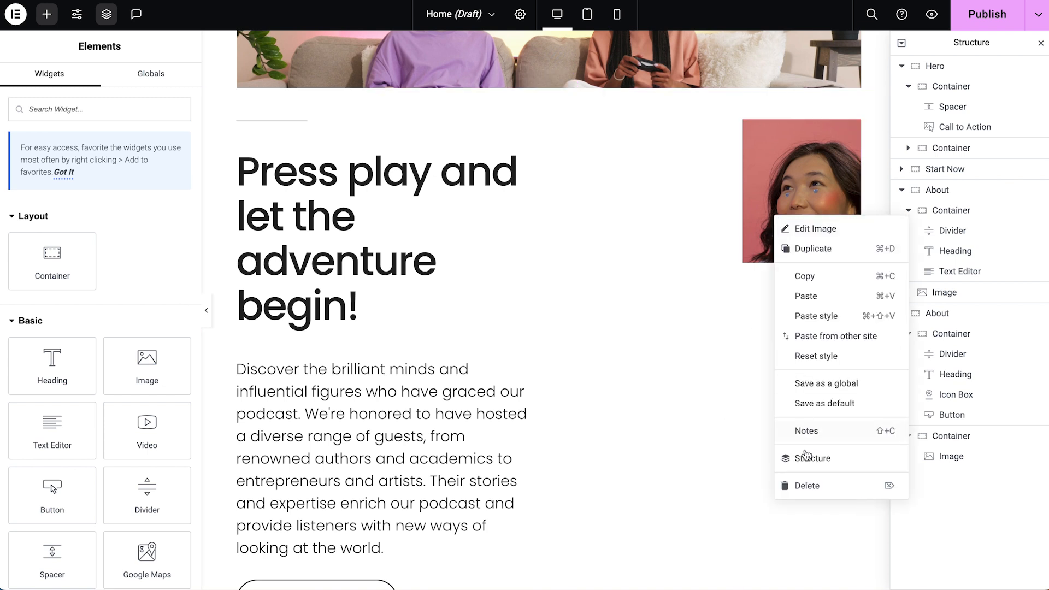
left_click(803, 485)
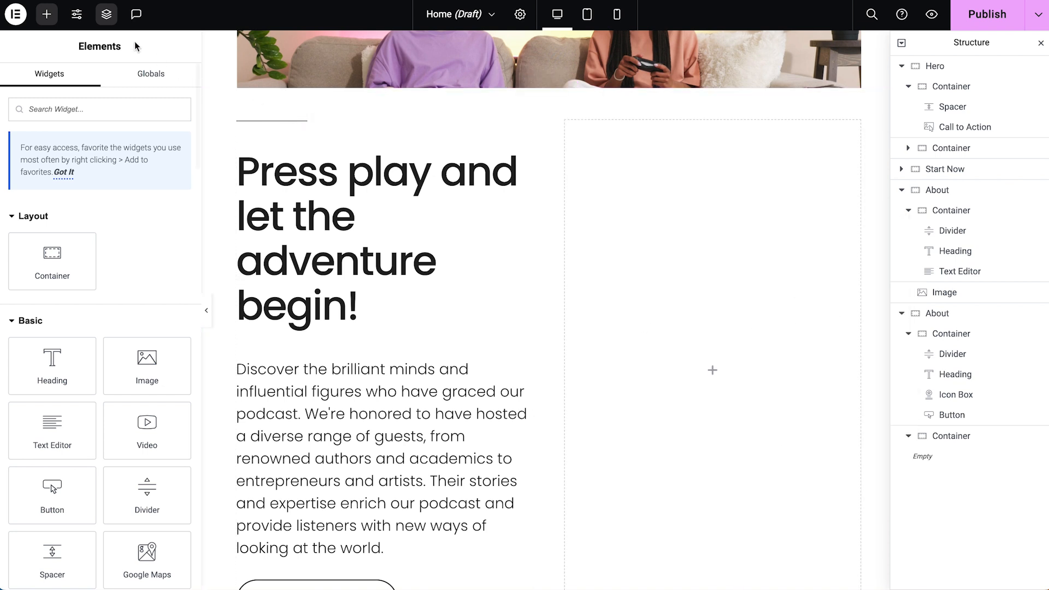
Step: Add a Loop Grid widget to the empty container beside the podcast text and close the page structure view
scroll(72, 210, "down", 10)
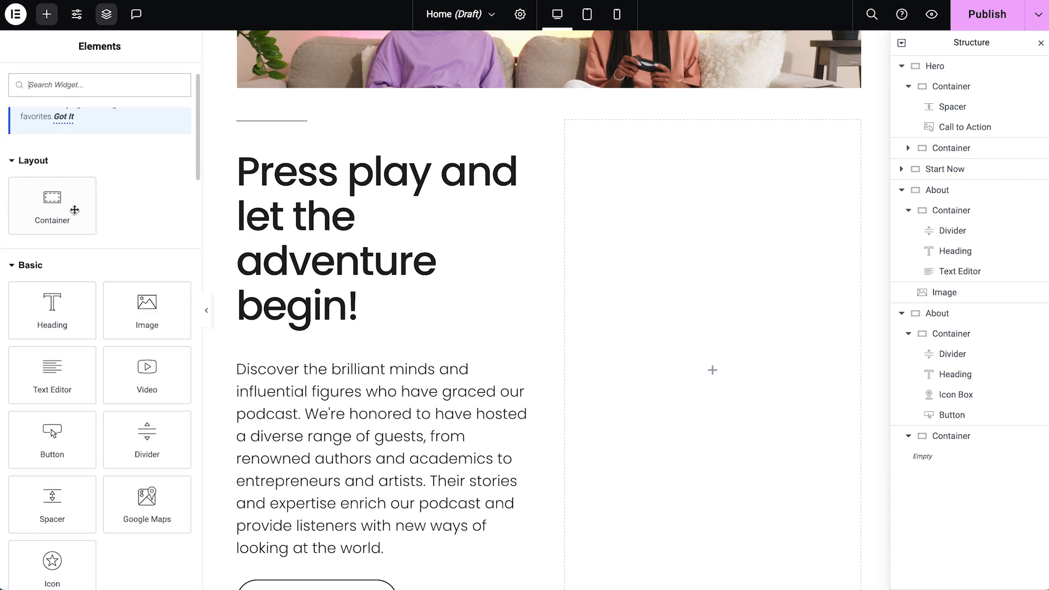
left_click_drag(72, 217, 646, 276)
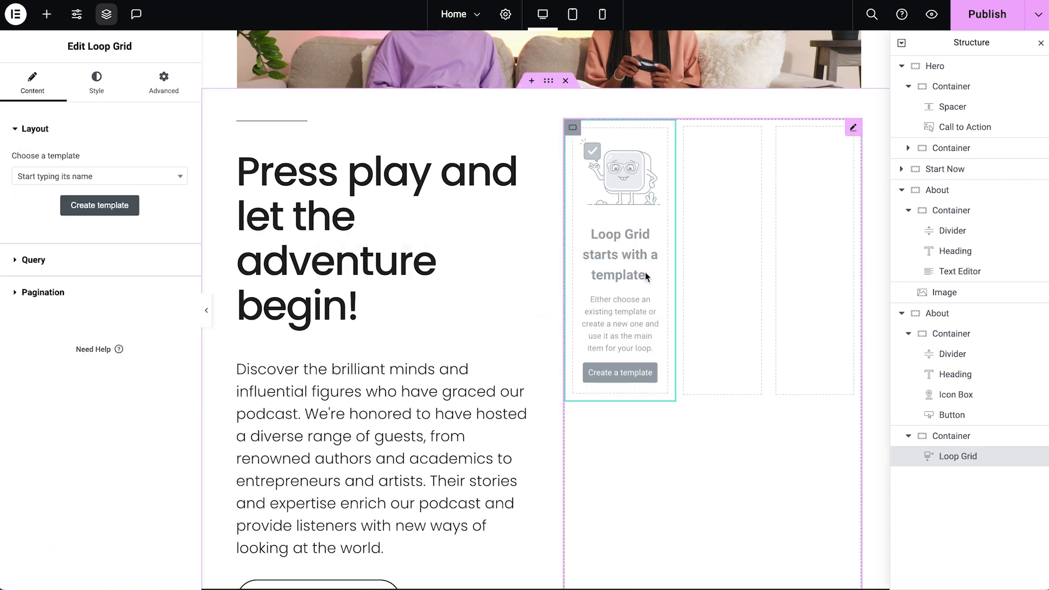
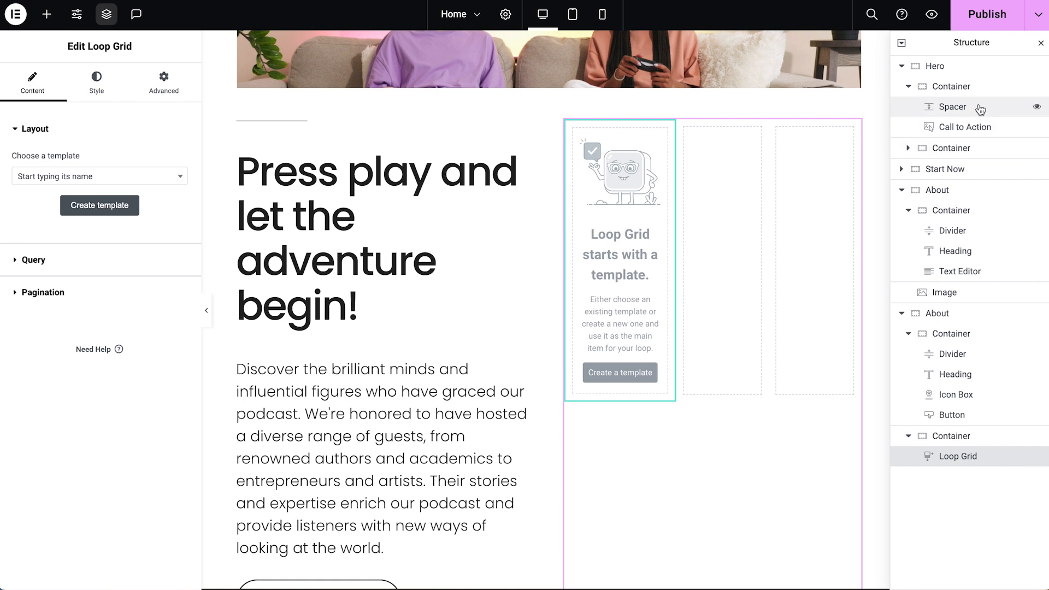
left_click(1041, 43)
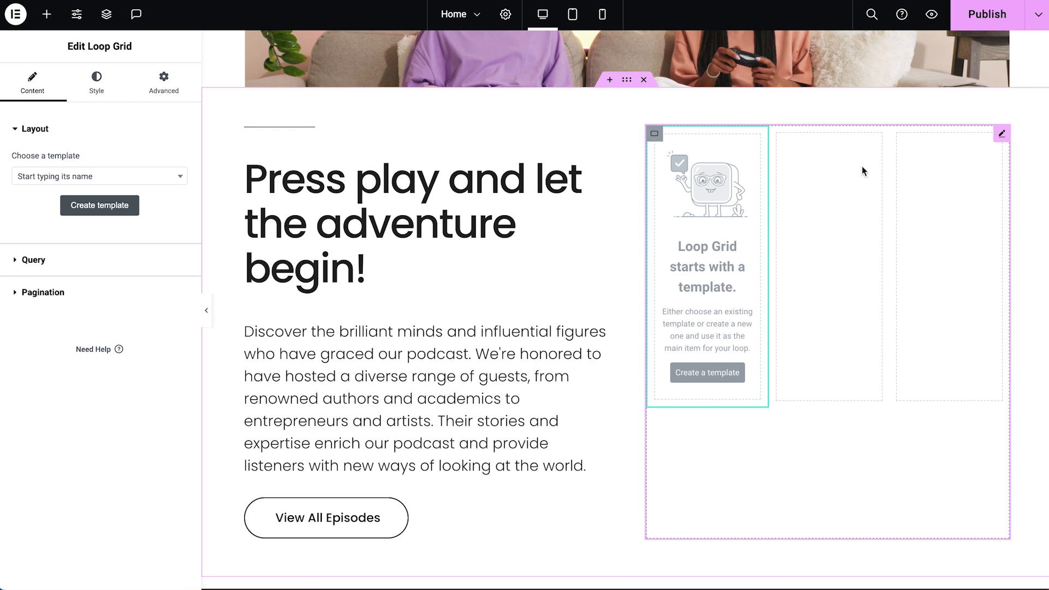
Step: Create a new loop item template for the Loop Grid, saving the page changes, and add a SoundCloud widget to it
left_click(690, 370)
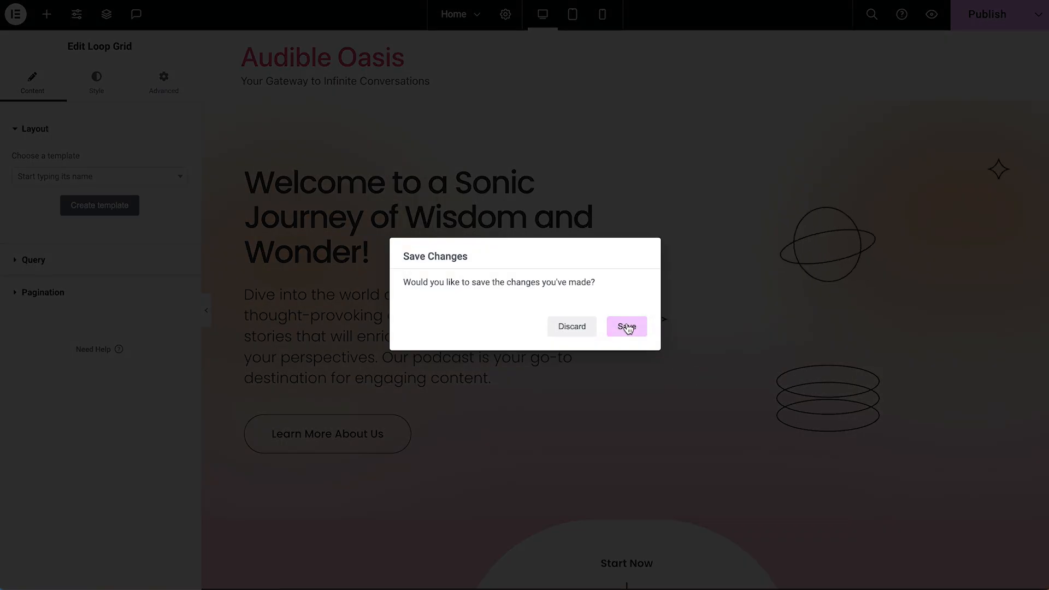
left_click(628, 327)
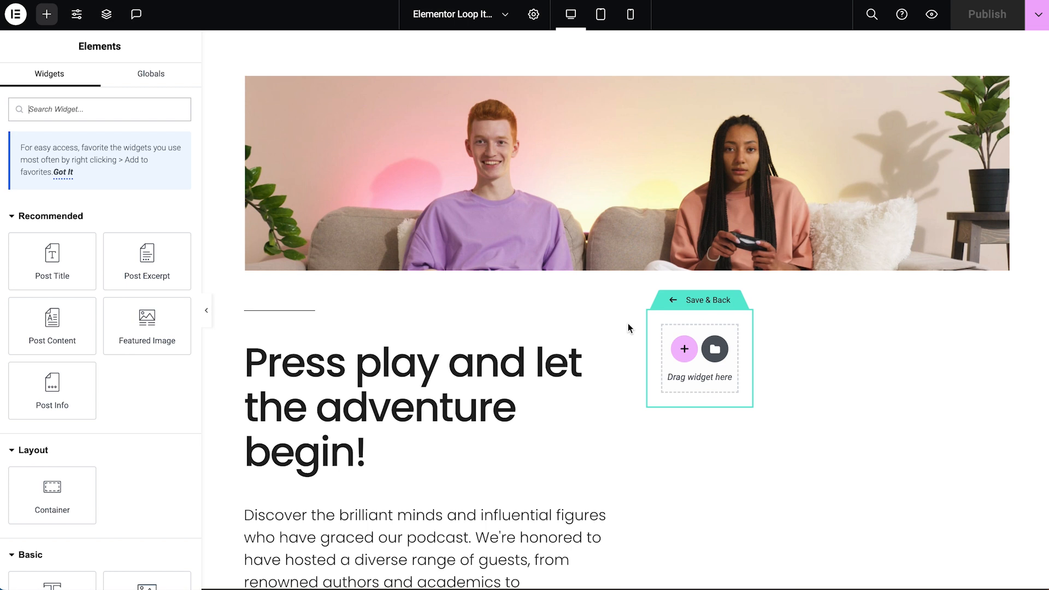
scroll(628, 323, "down", 4)
type("Sound")
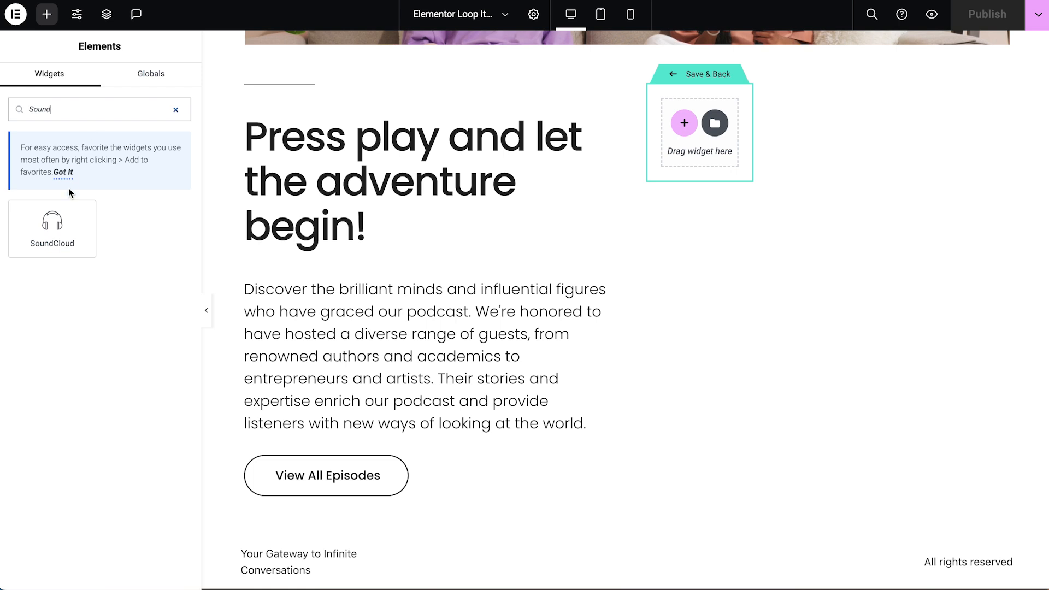
left_click_drag(55, 223, 693, 127)
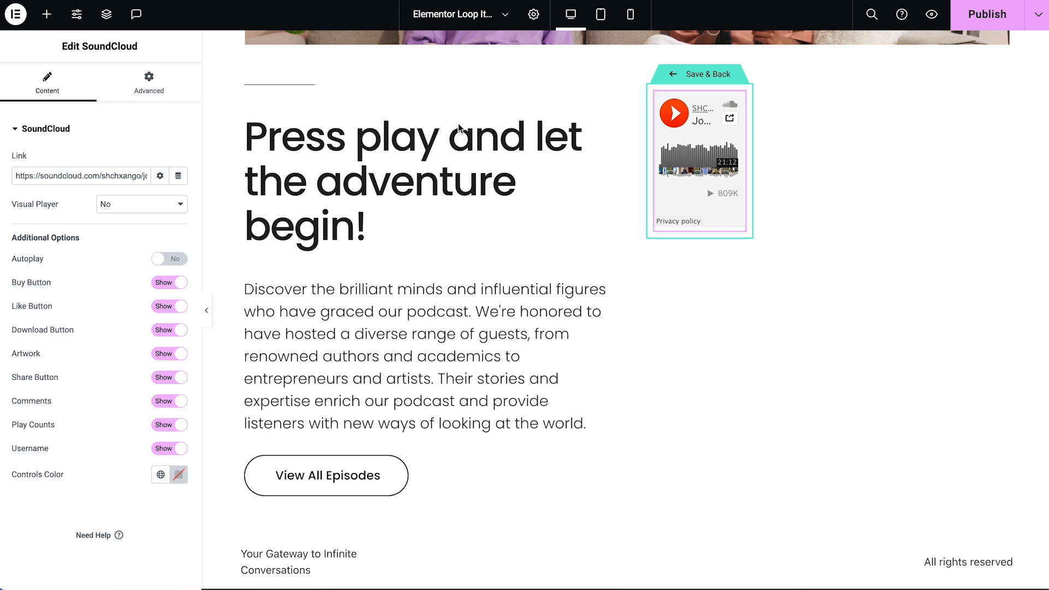
Step: Link the SoundCloud widget dynamically to the Post Custom Field with custom key "Audio URL", then save the template and return to the page
left_click(184, 179)
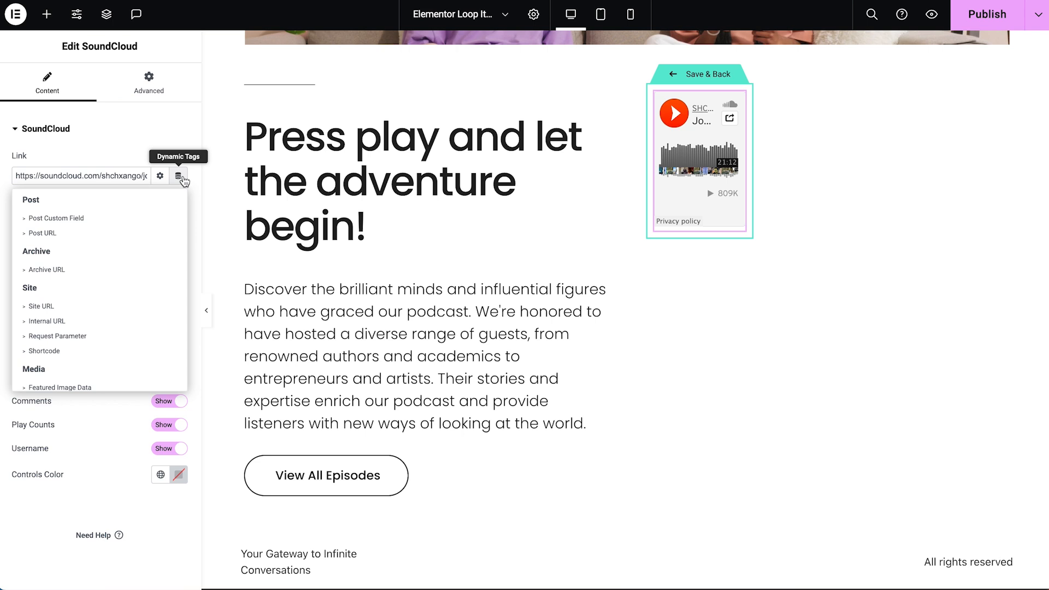
left_click(128, 219)
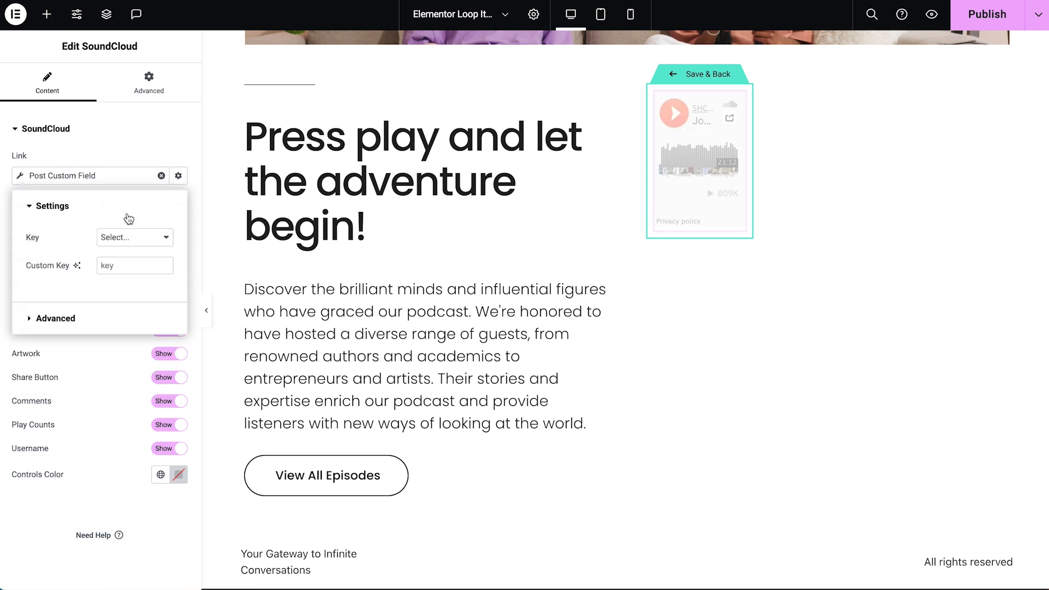
left_click(118, 266)
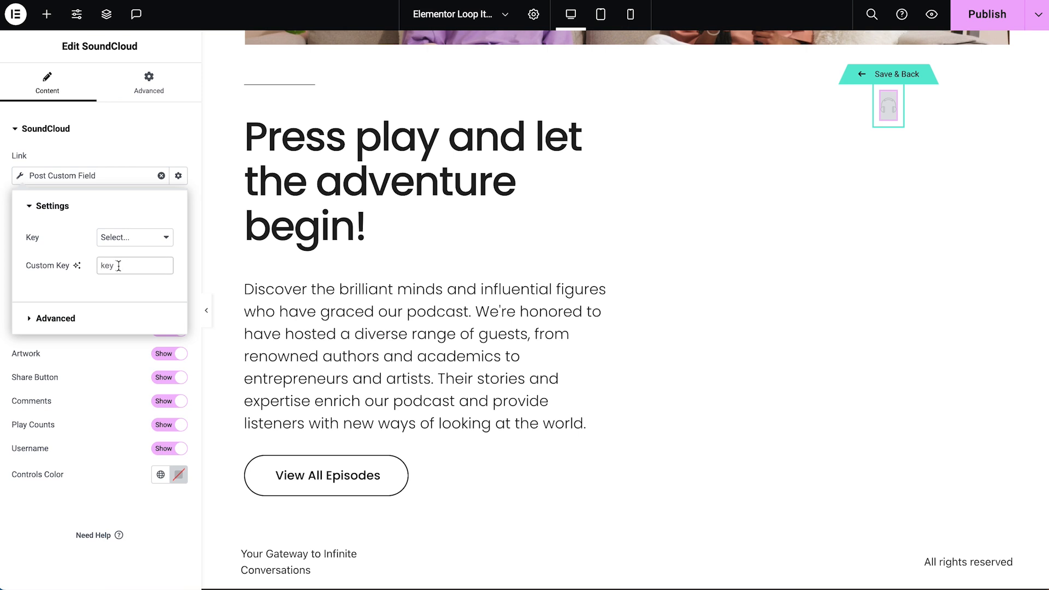
type("Audio URL")
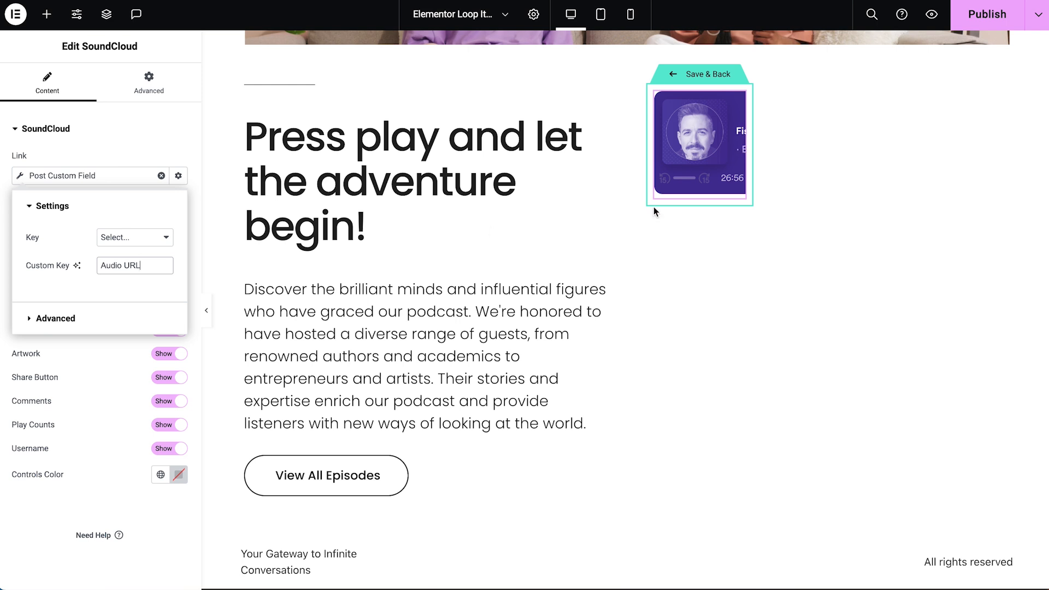
left_click(700, 75)
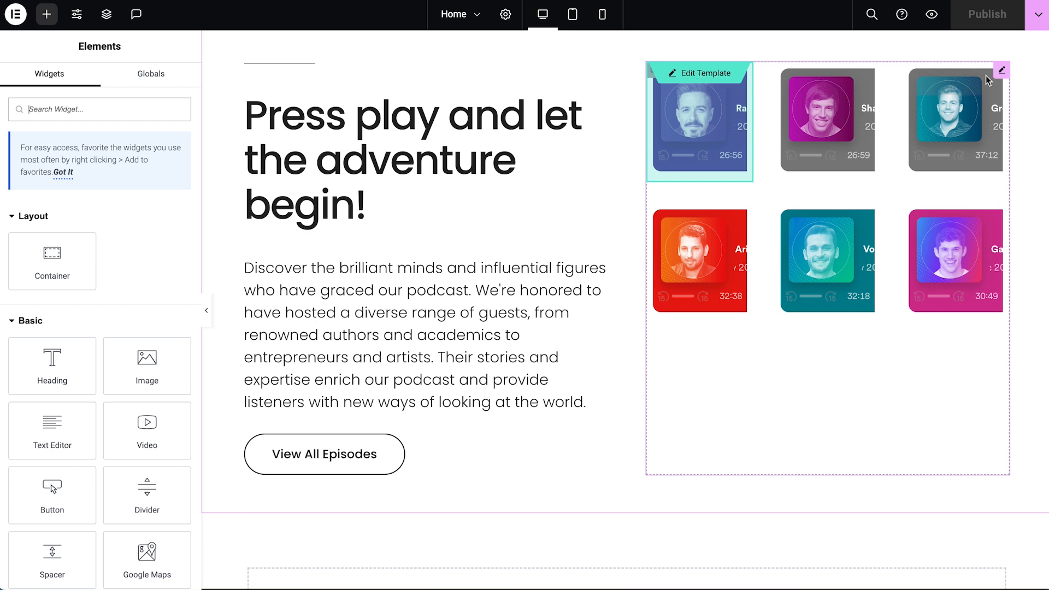
Step: Set the Loop Grid to 2 columns and 4 items per page
left_click(1002, 71)
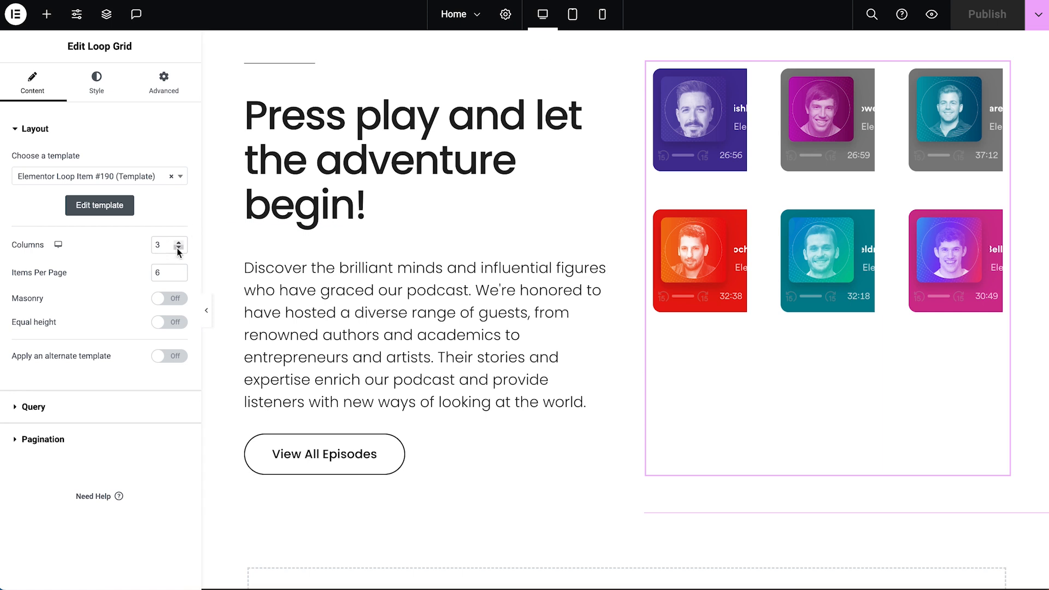
left_click(178, 249)
left_click(179, 276)
left_click(179, 276)
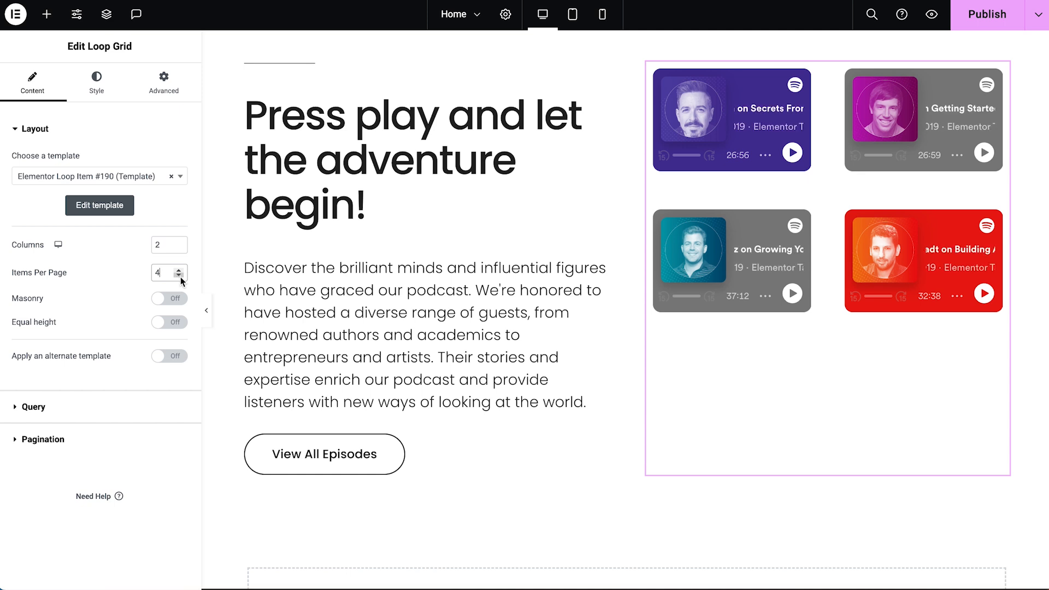
Step: Reopen the loop item template and add a Post Title with the H3 tag below the audio player
left_click(100, 205)
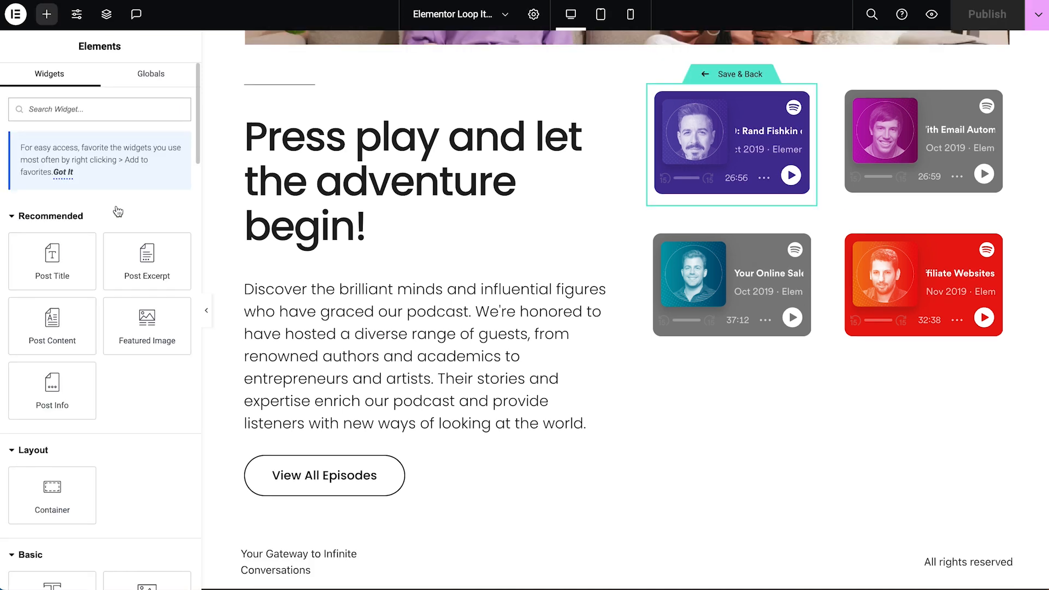
left_click_drag(52, 256, 683, 201)
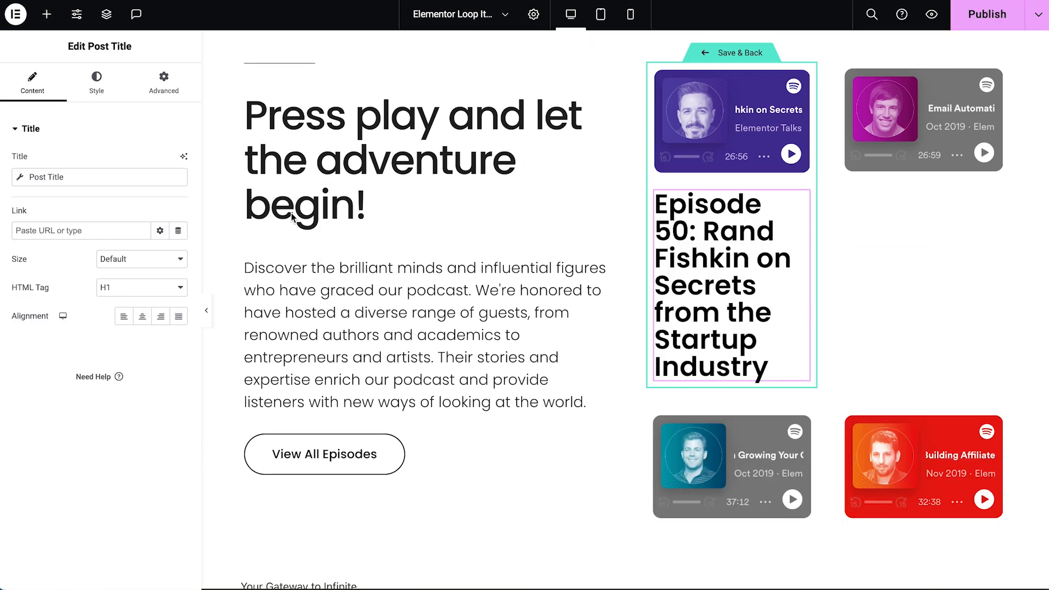
left_click(105, 288)
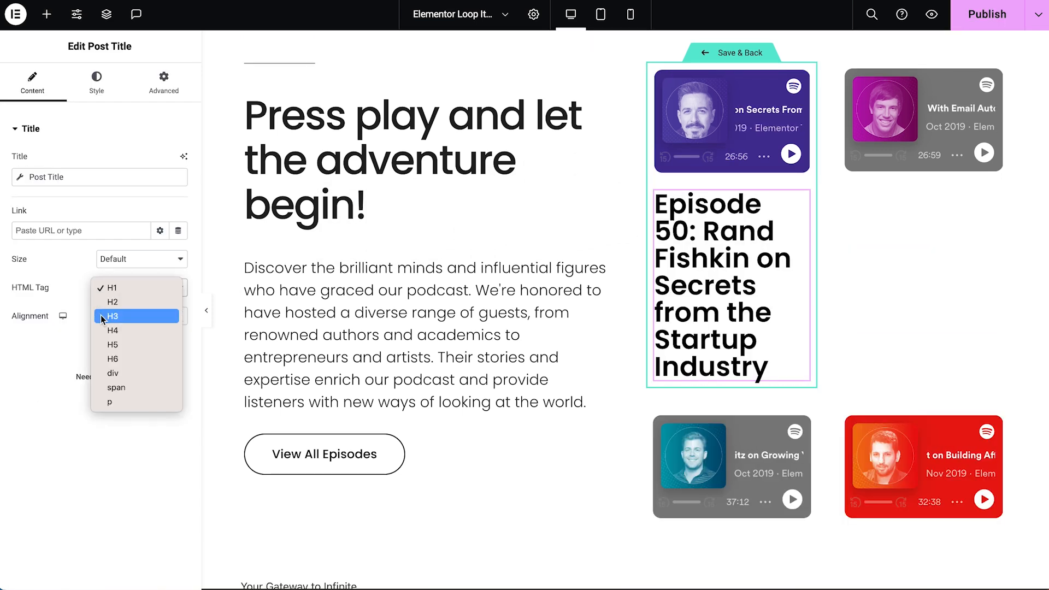
left_click(113, 316)
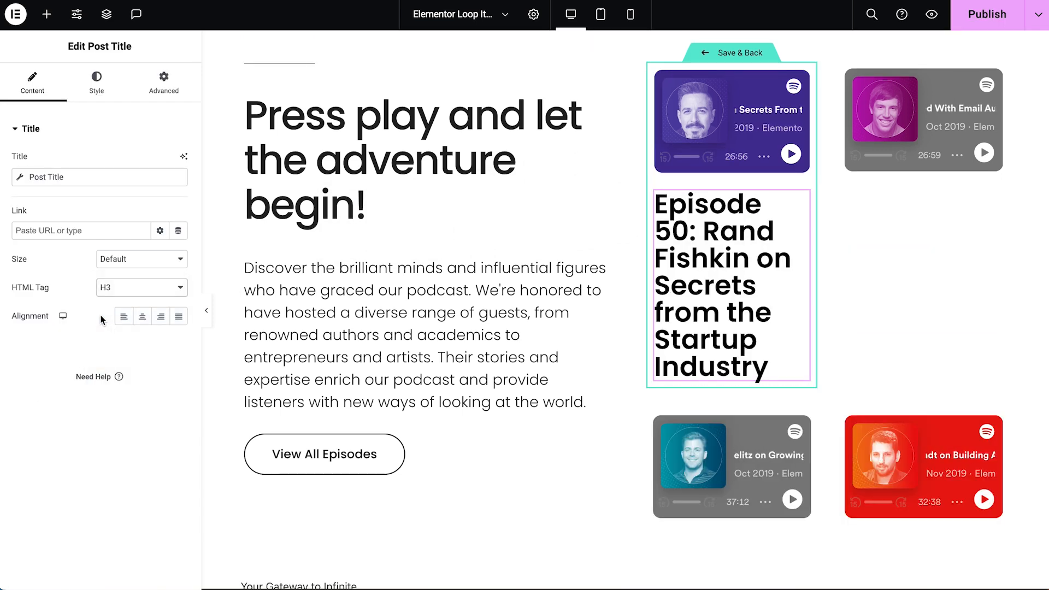
Step: Set the Post Title's font size to 12 px
left_click(98, 83)
left_click(179, 189)
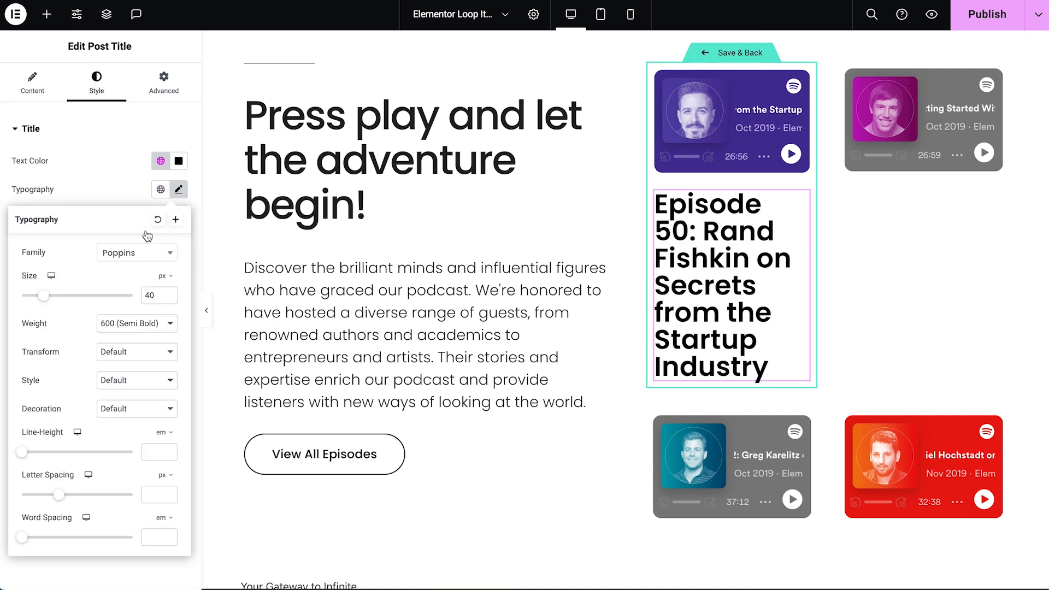
left_click_drag(158, 295, 139, 296)
type("12")
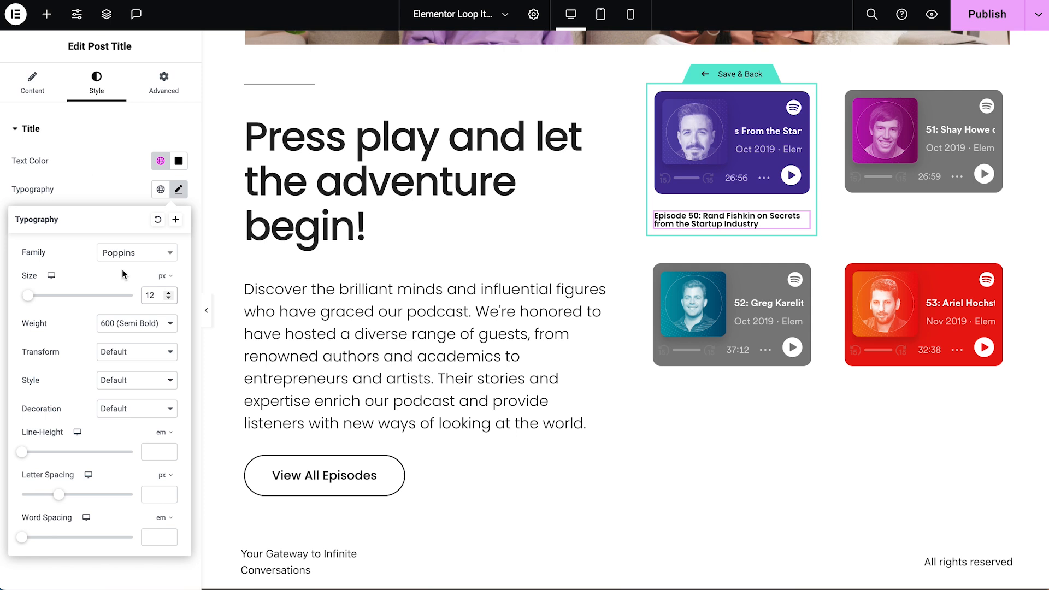
Step: Add a Post Excerpt below the title with length 12, applied to post content, and "..." as the text after it
left_click(46, 14)
left_click_drag(146, 269, 712, 230)
left_click(149, 171)
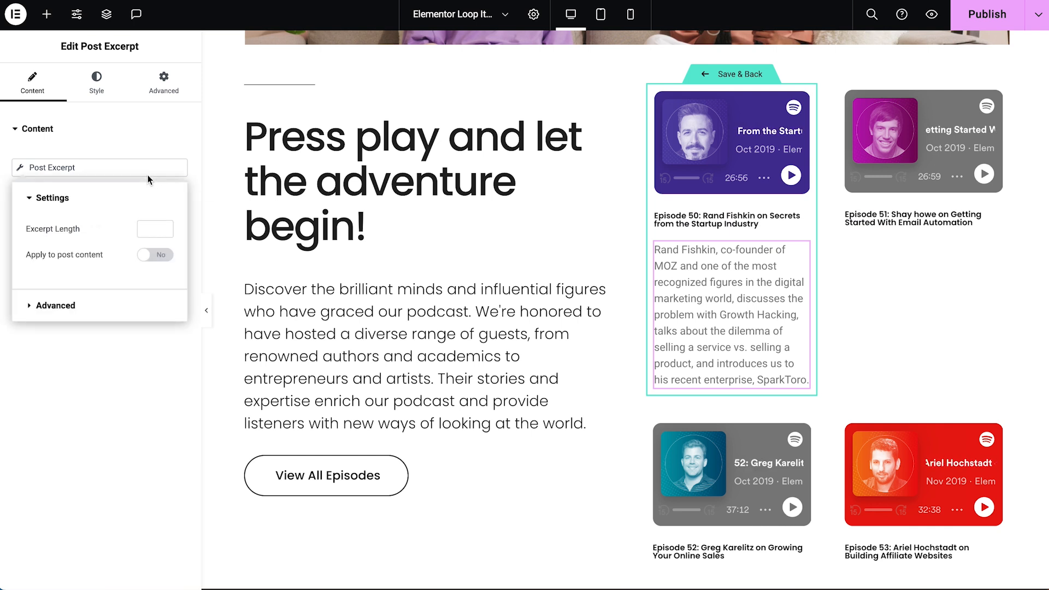
left_click(146, 223)
type("12")
left_click(149, 255)
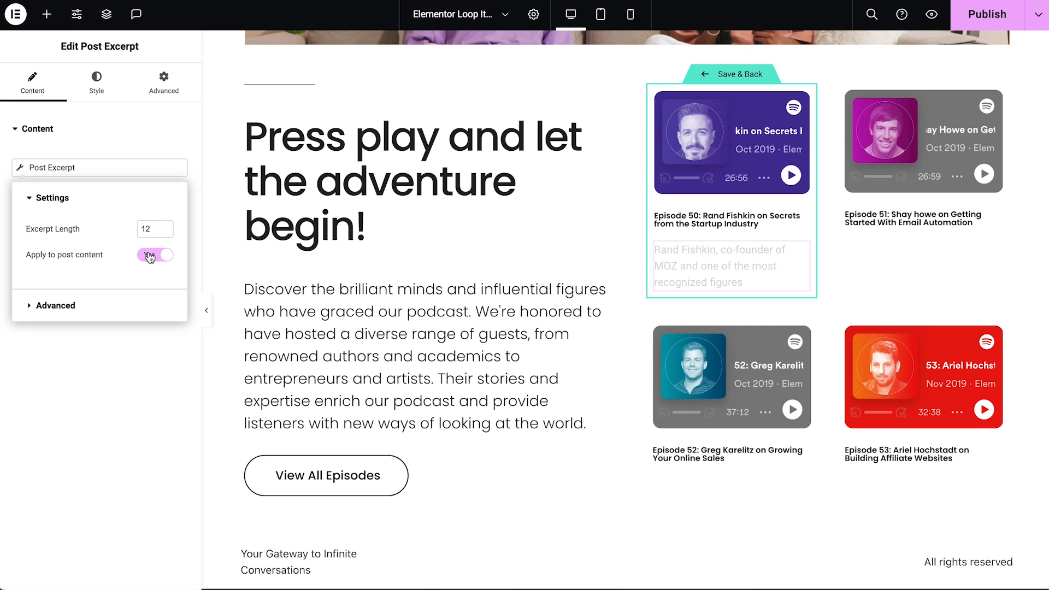
left_click(113, 306)
left_click(112, 290)
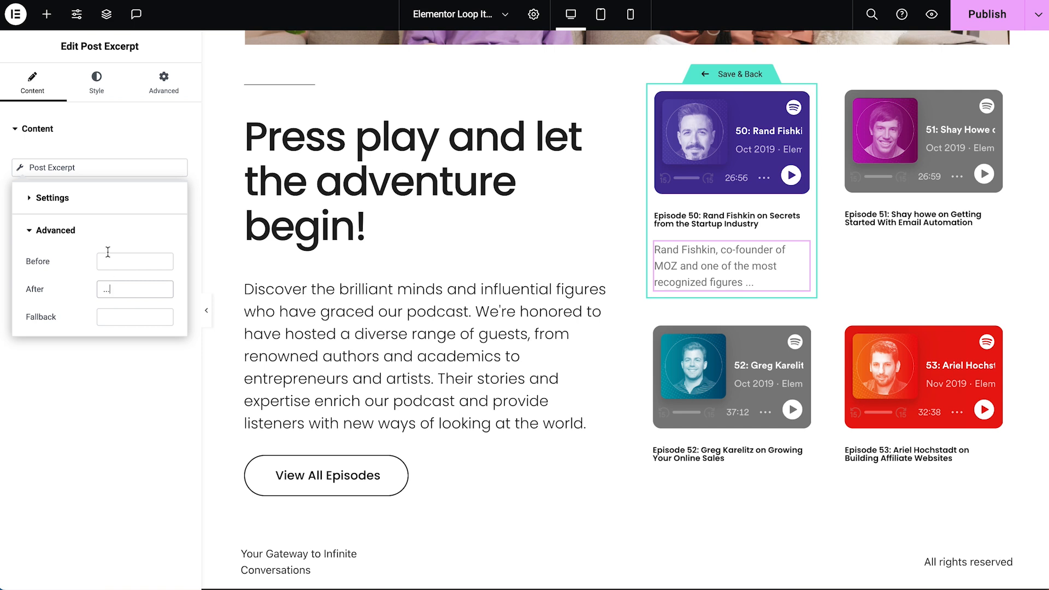
Step: Set the Post Excerpt's typography to the Poppins family at 12 px
left_click(97, 86)
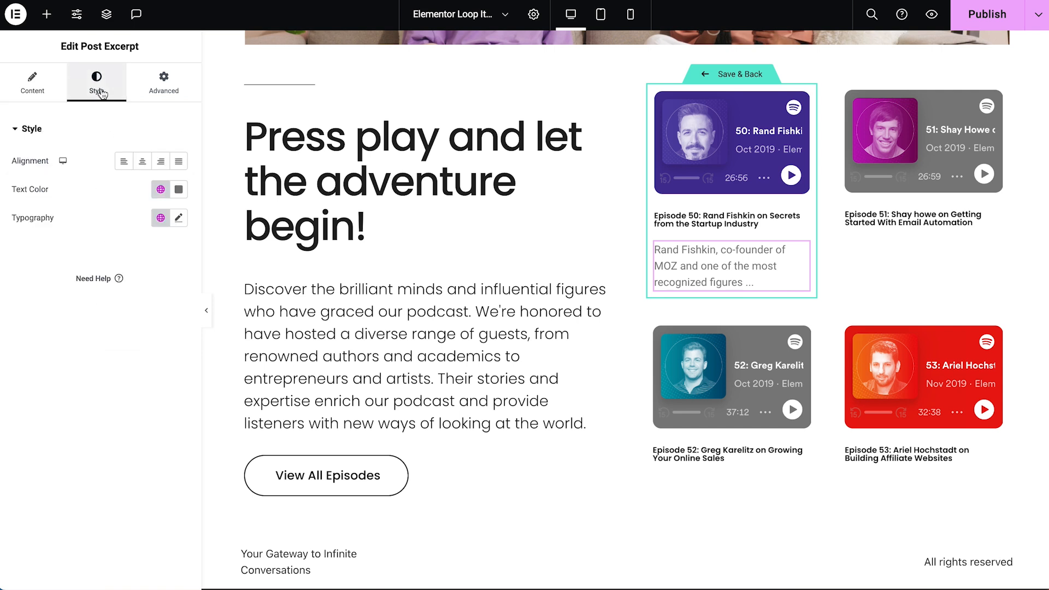
left_click(178, 218)
left_click(123, 283)
type("poppins")
left_click(122, 333)
left_click(157, 324)
type("12")
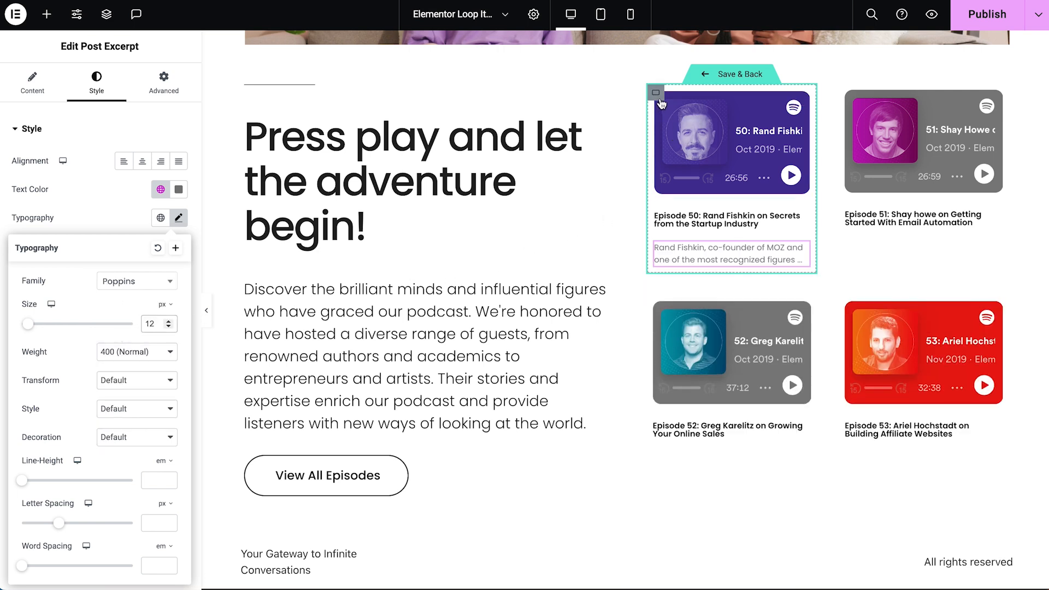
Step: Justify the loop item container's content to the start and set its column and row gaps to 5 px
left_click(647, 194)
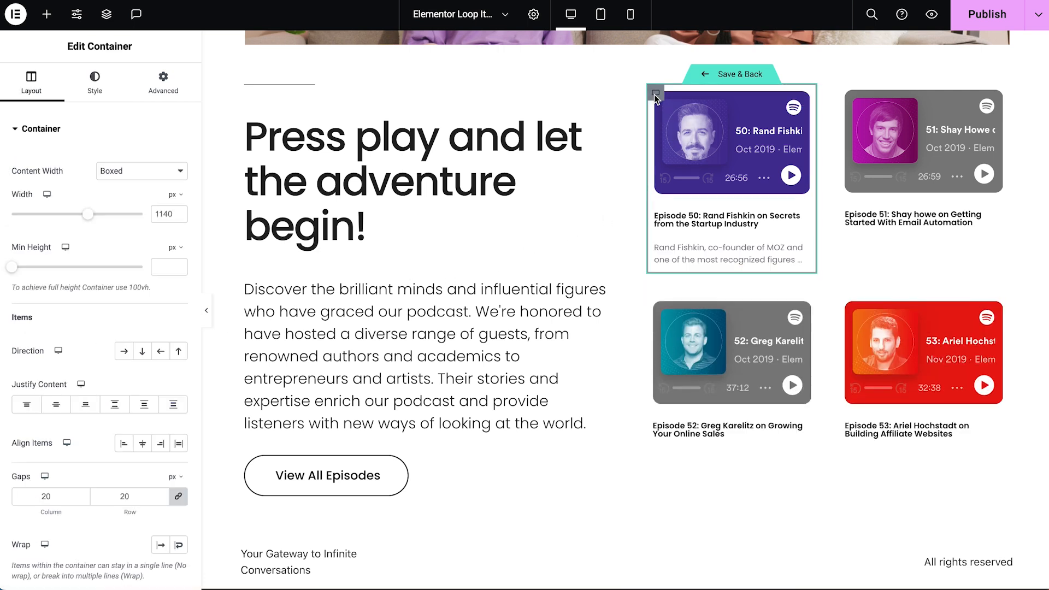
left_click(26, 404)
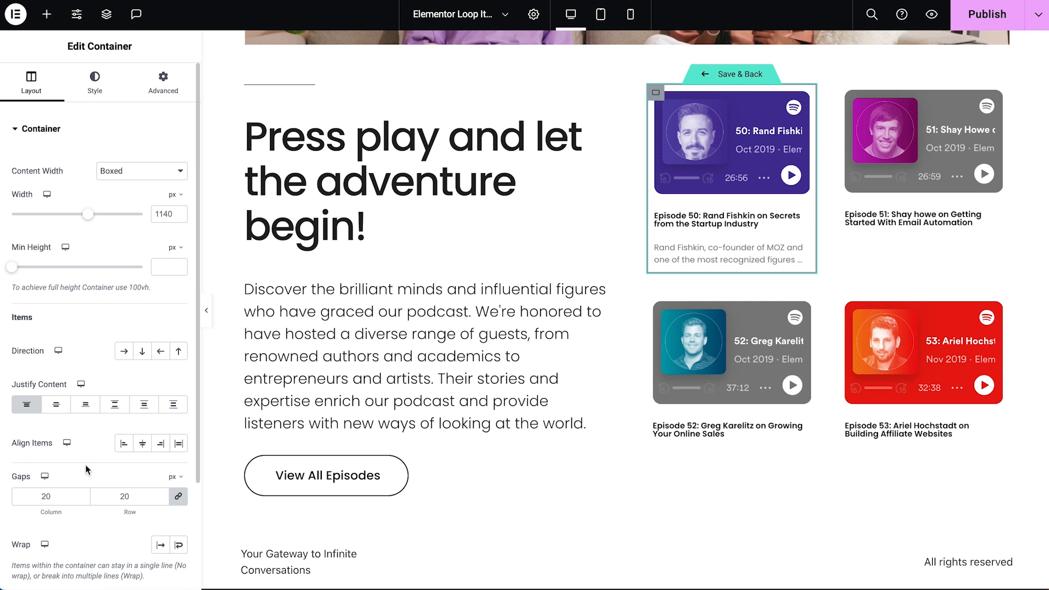
double_click(46, 496)
key("BackSpace")
type("5")
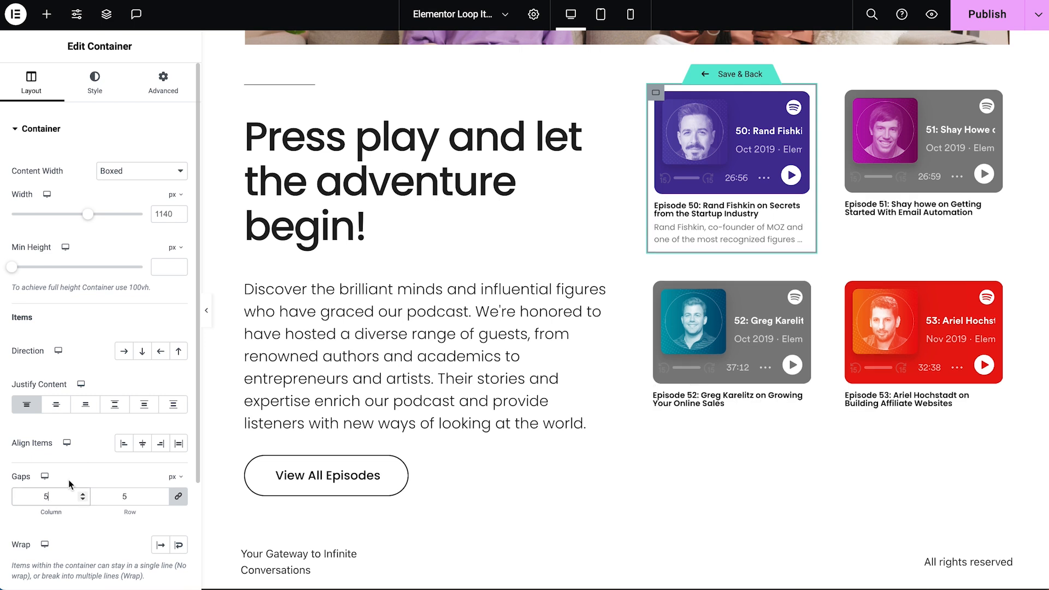
Step: Add a Button widget below the post excerpt with the text "View Transcript"
left_click(47, 13)
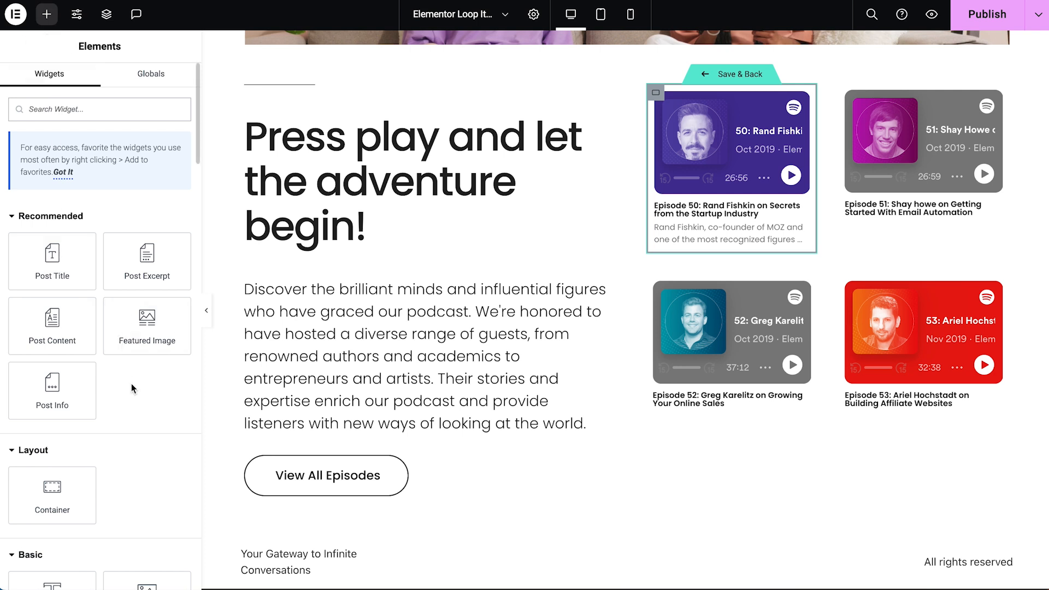
scroll(131, 370, "down", 5)
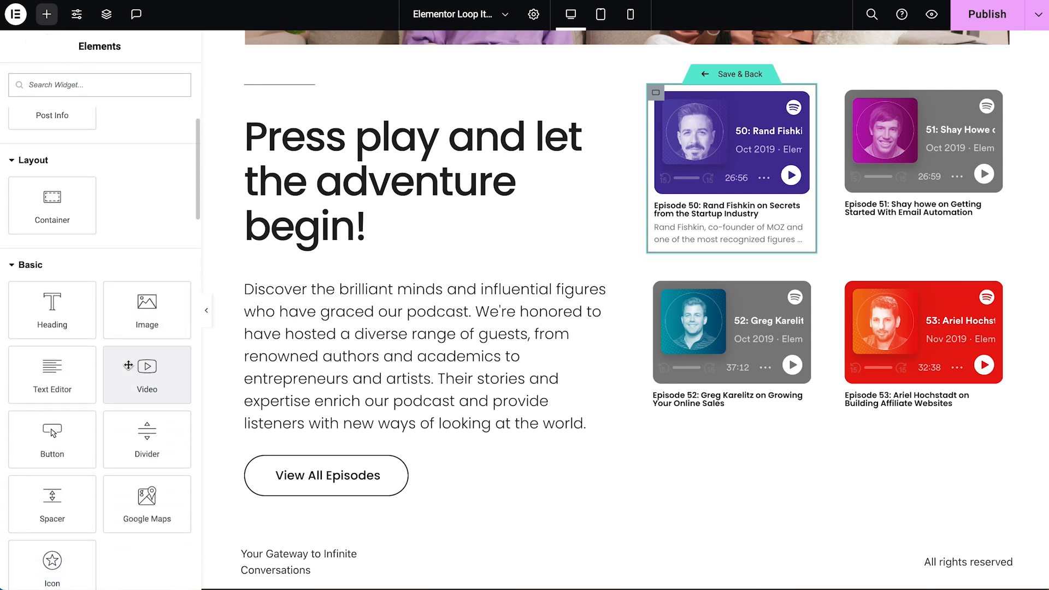
left_click_drag(50, 431, 668, 242)
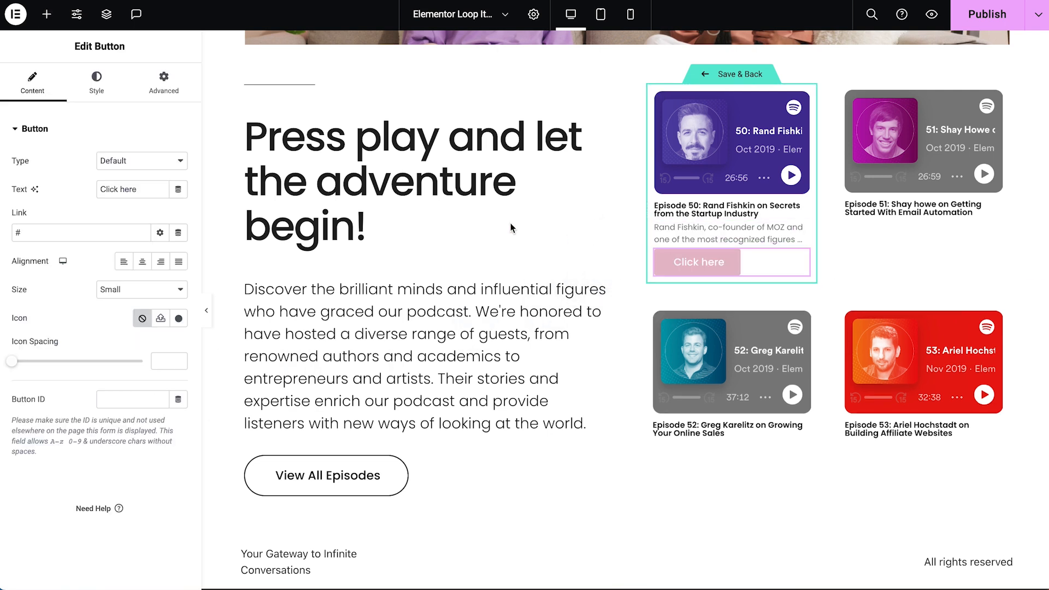
triple_click(129, 188)
type("View Transcript")
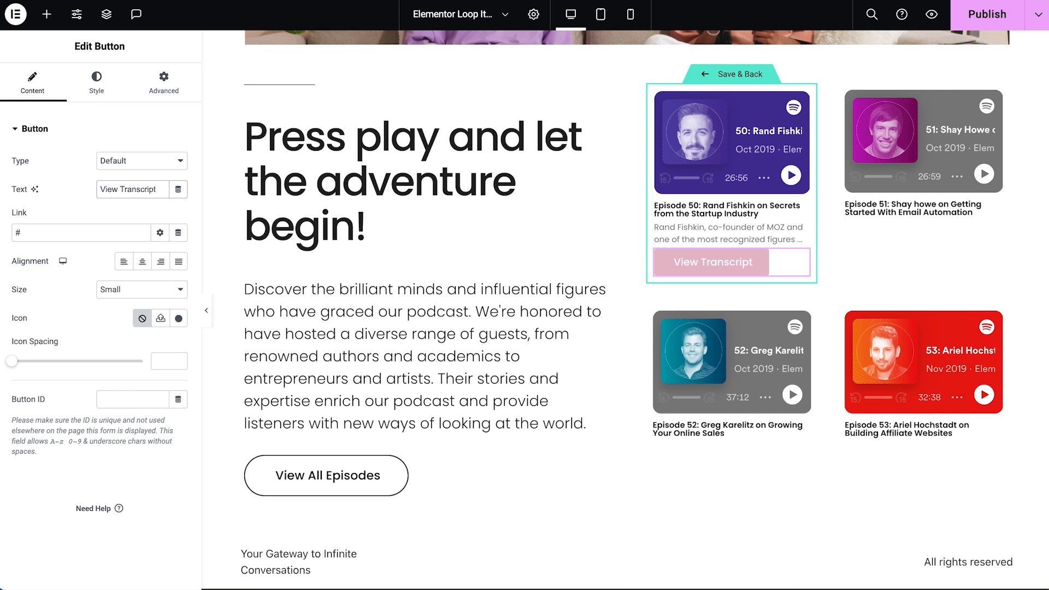
Step: Link the View Transcript button dynamically to the Post URL and set its alignment to justified
left_click(179, 233)
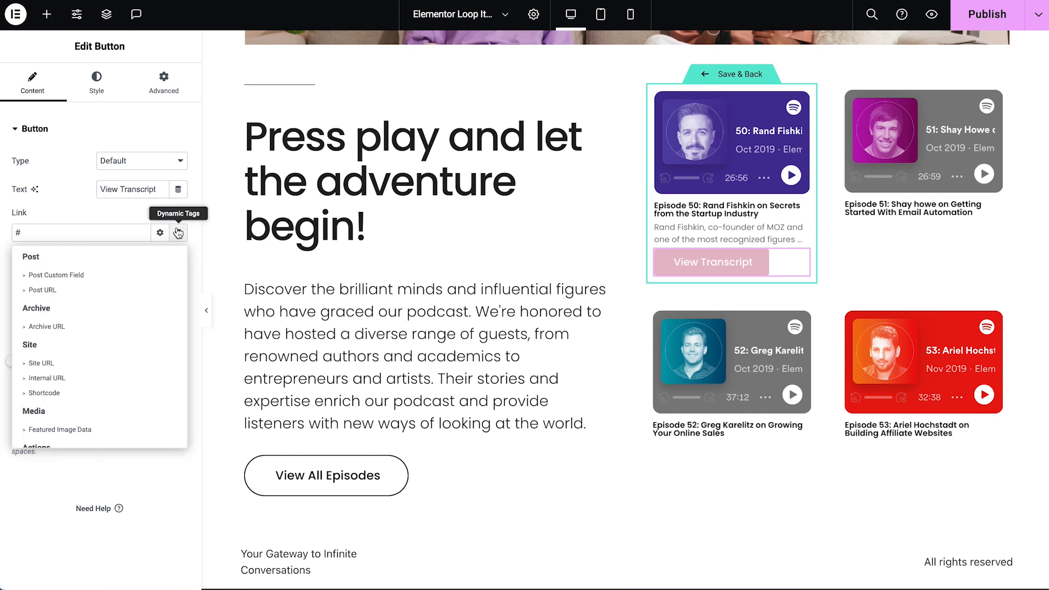
left_click(91, 291)
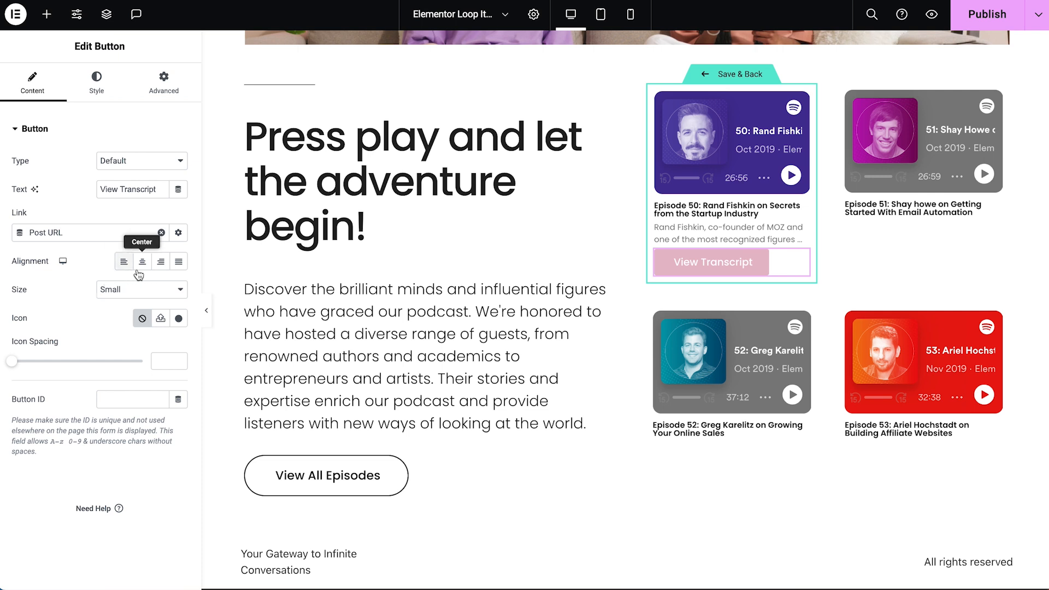
left_click(178, 264)
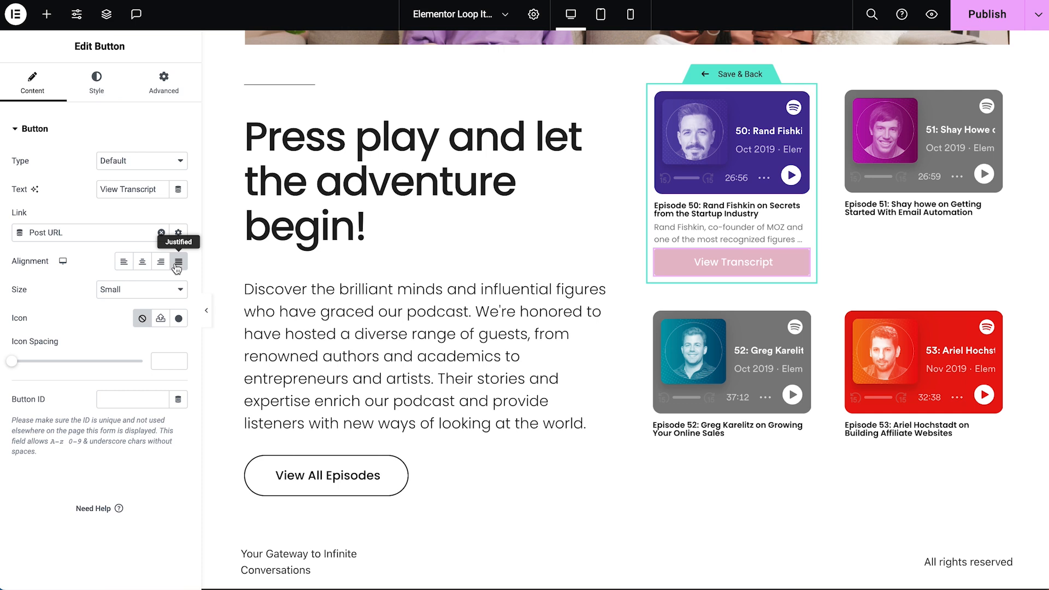
Step: Set the View Transcript button's normal background color to the global Primary color
left_click(102, 90)
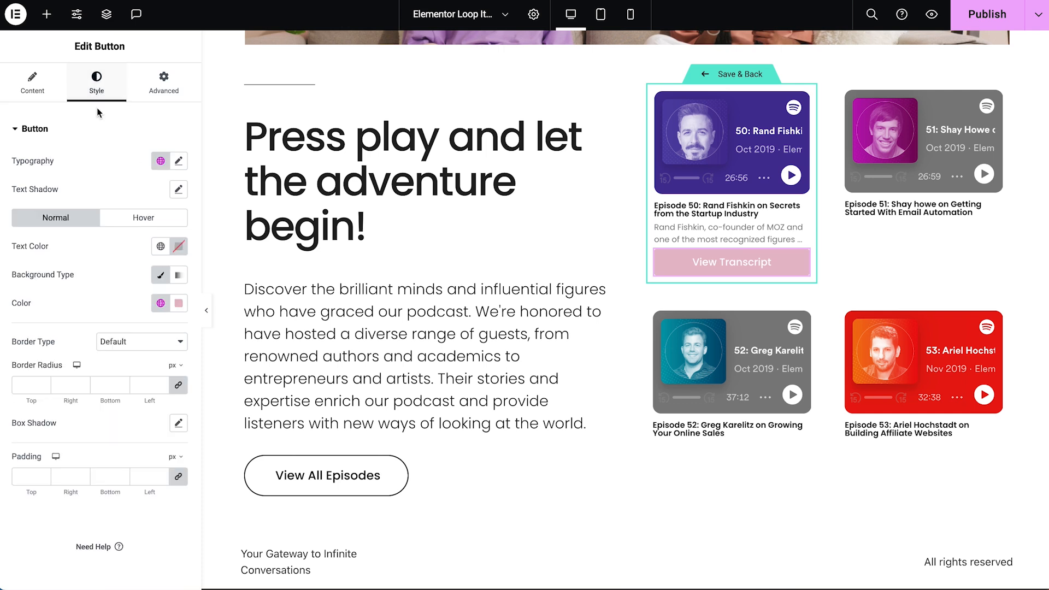
left_click(161, 302)
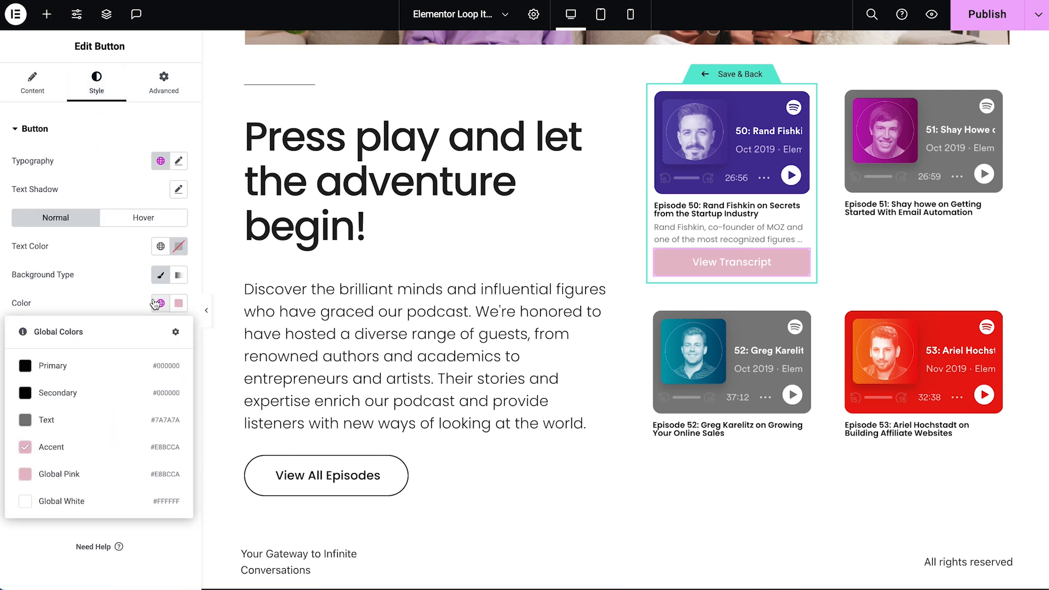
left_click(105, 358)
Step: Set the View Transcript button's hover text color to global Primary and its hover background color to Global Pink
left_click(121, 224)
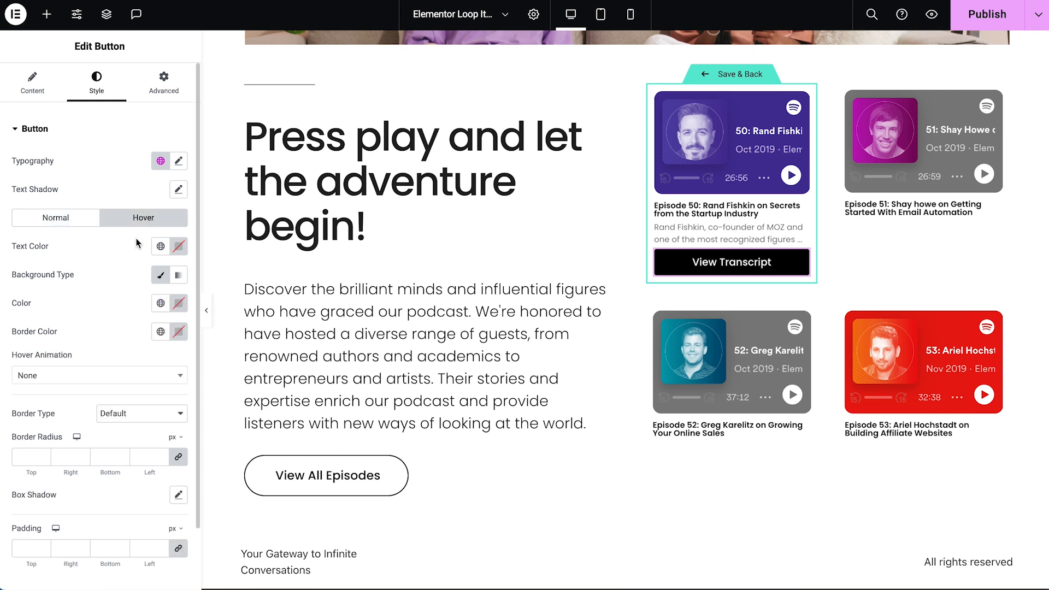
left_click(160, 248)
left_click(147, 308)
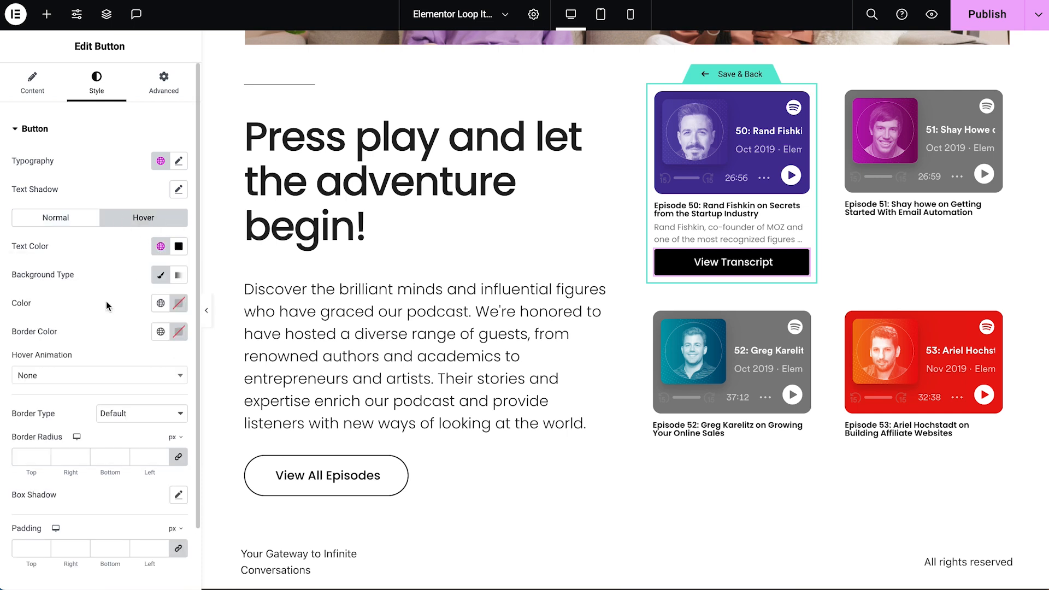
left_click(160, 303)
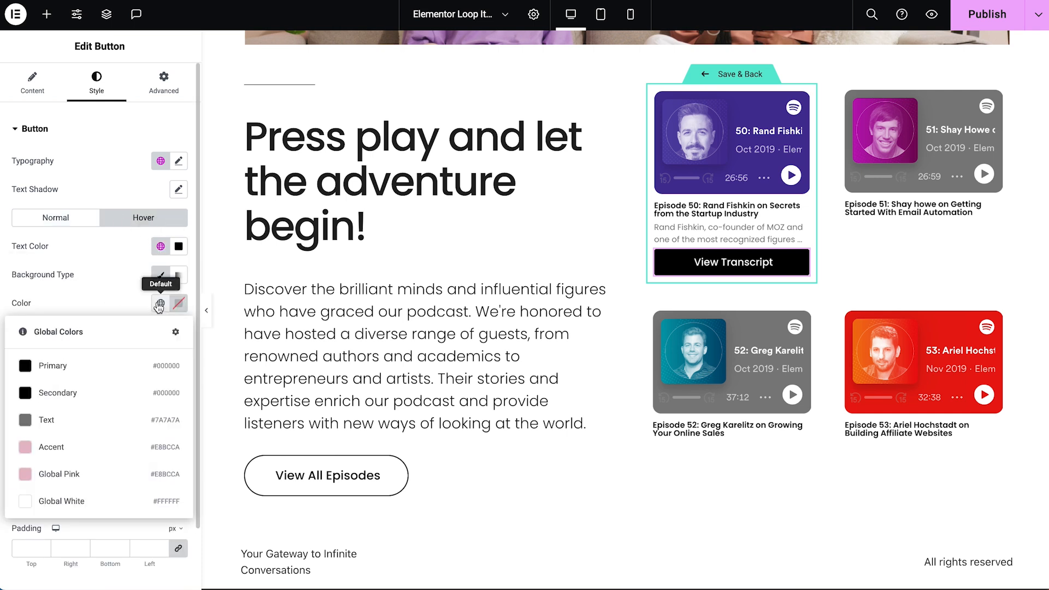
left_click(78, 480)
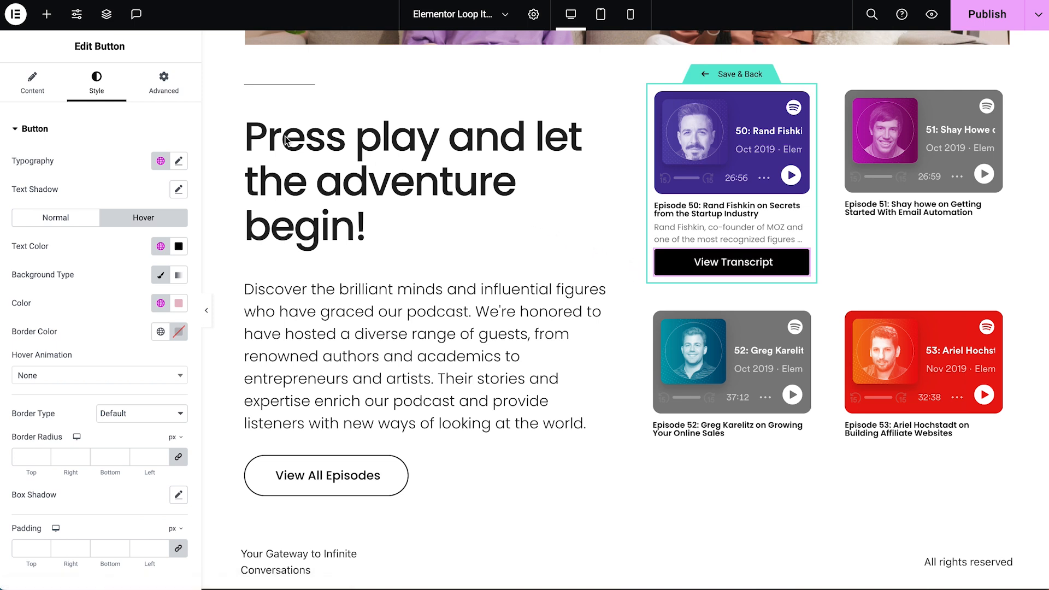
Step: Add a PayPal Button widget below the View Transcript button in the loop item
left_click(47, 13)
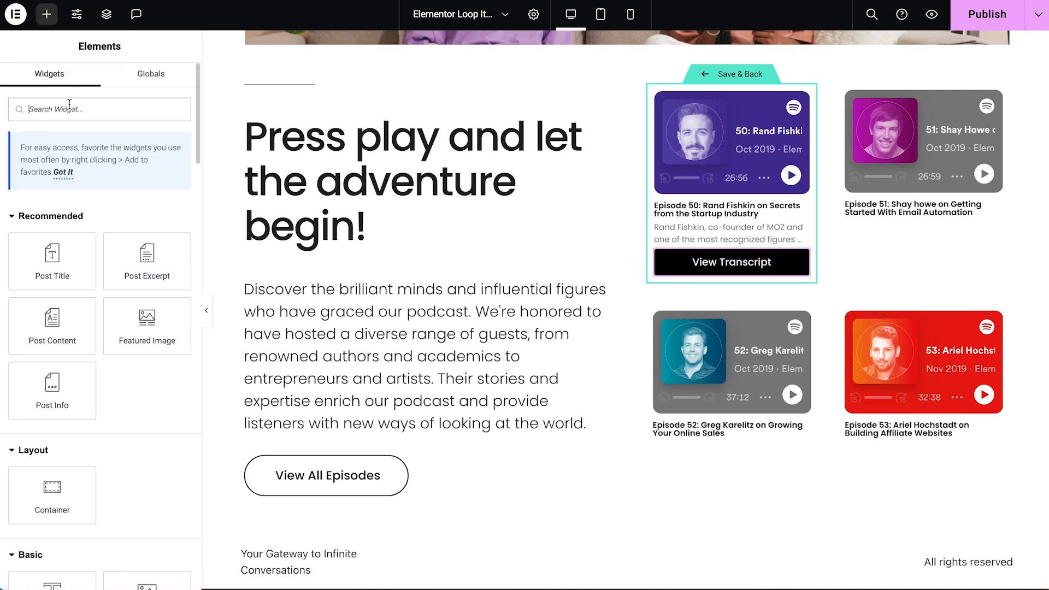
type("Pay")
left_click_drag(72, 226, 681, 265)
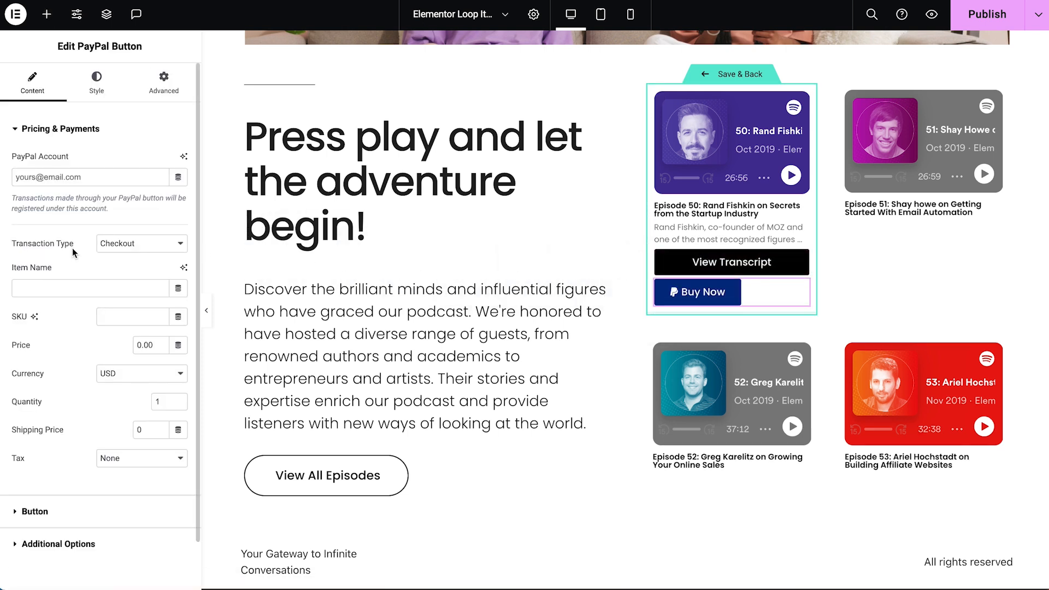
Step: Configure the PayPal button as a Donation transaction with item name "podcast-donation" and donation amount Any Amount
left_click(104, 178)
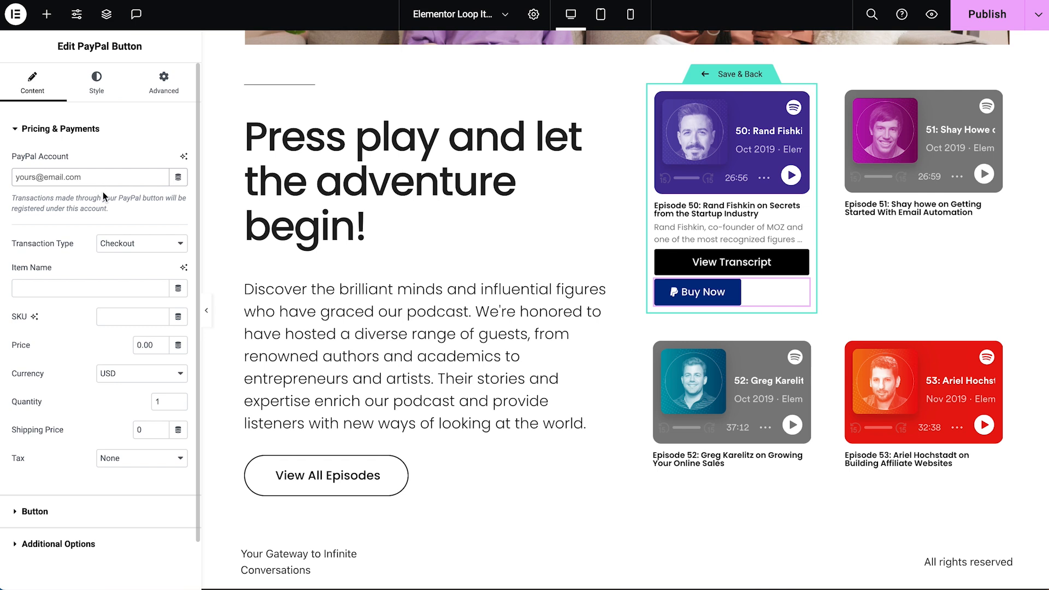
left_click(117, 244)
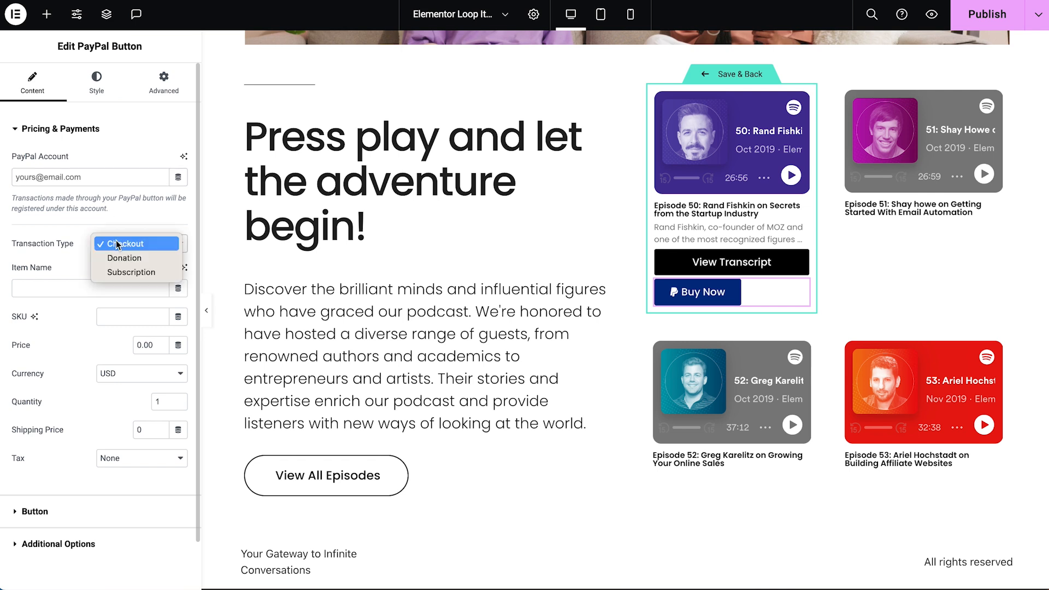
left_click(118, 258)
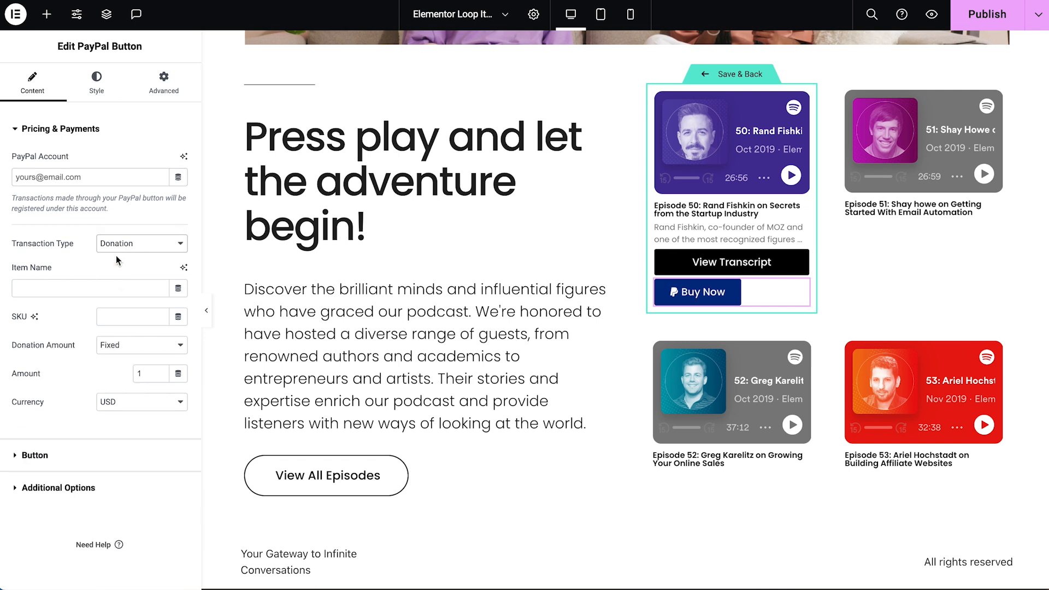
left_click(42, 289)
type("po")
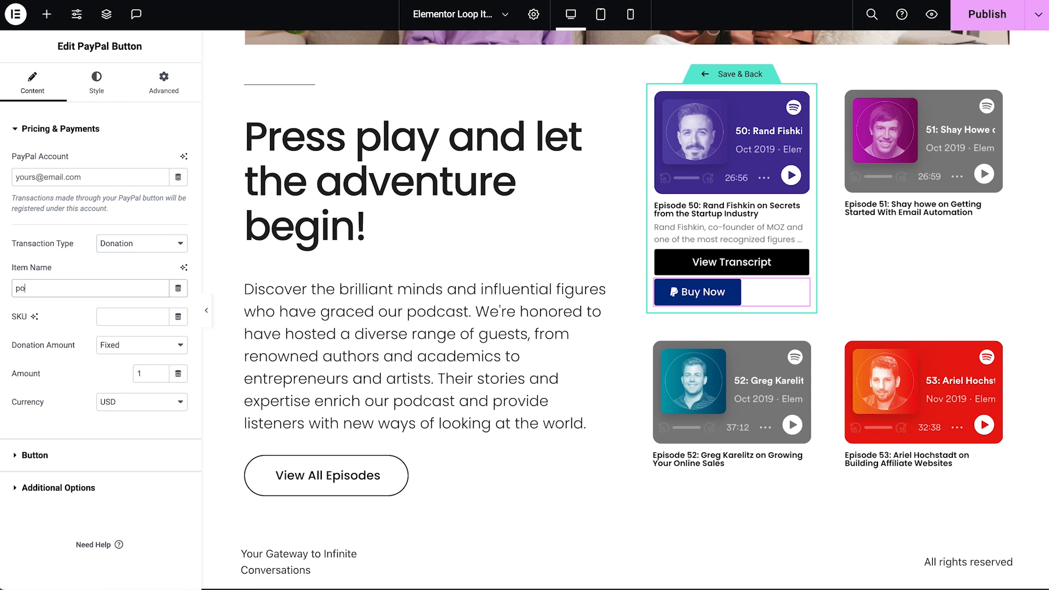
type("dcast-donation")
left_click(126, 345)
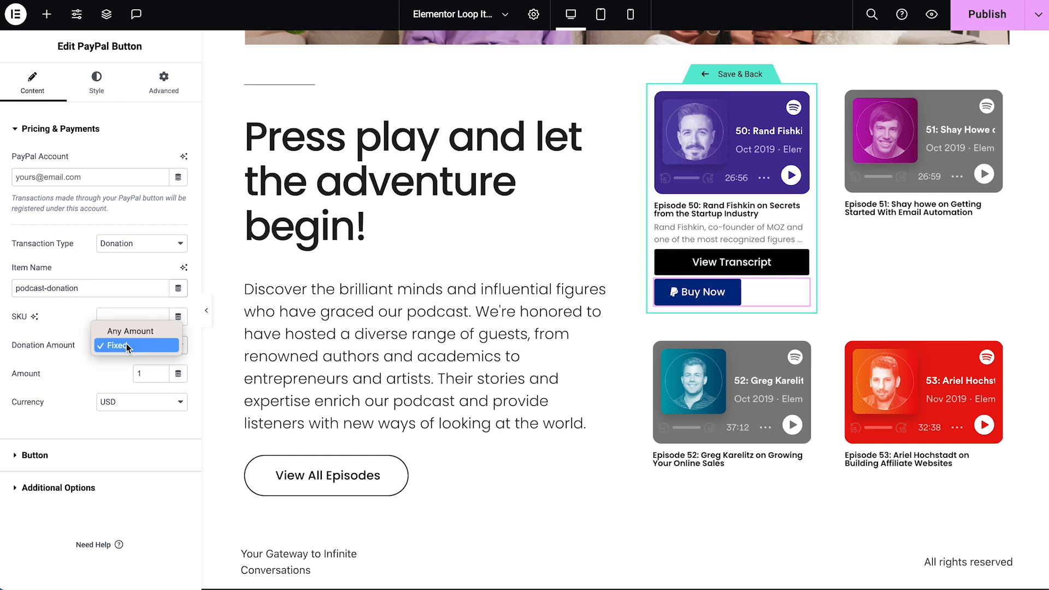
left_click(128, 331)
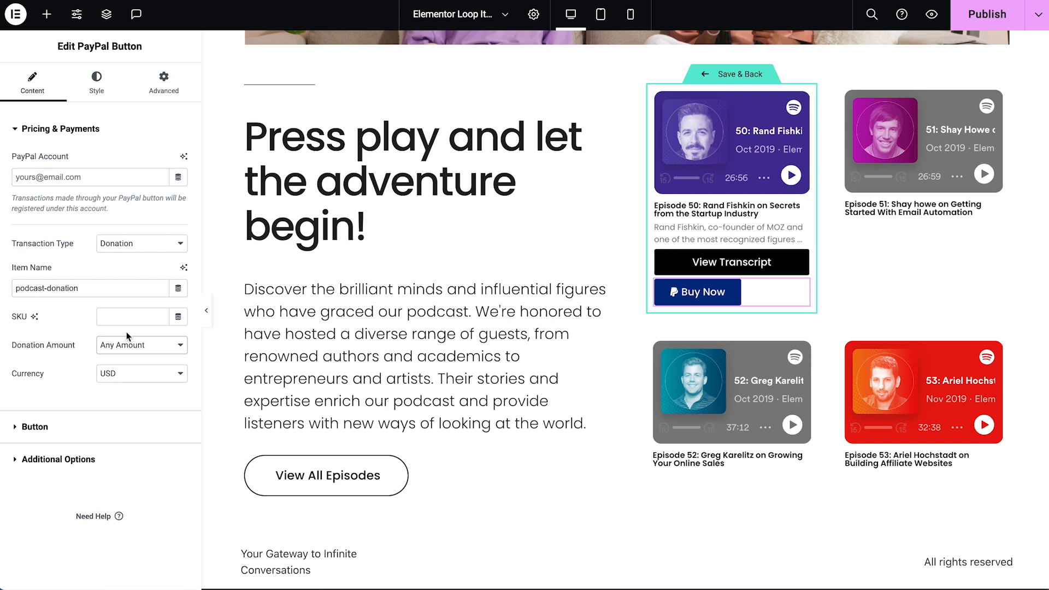
Step: Justify the PayPal button's alignment and change its text to "Make A Contribution"
left_click(106, 427)
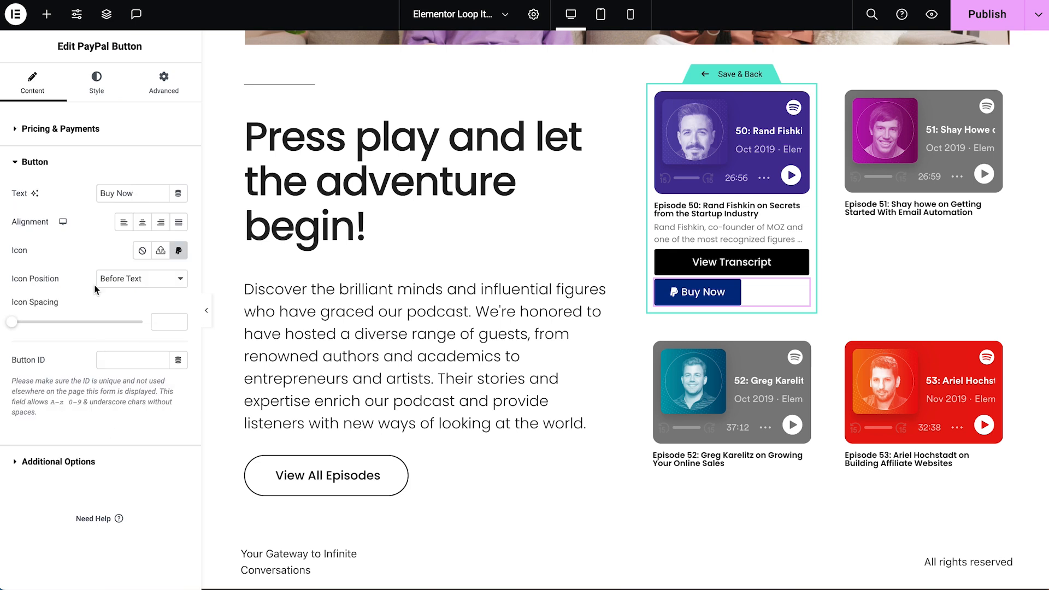
left_click(178, 223)
triple_click(138, 194)
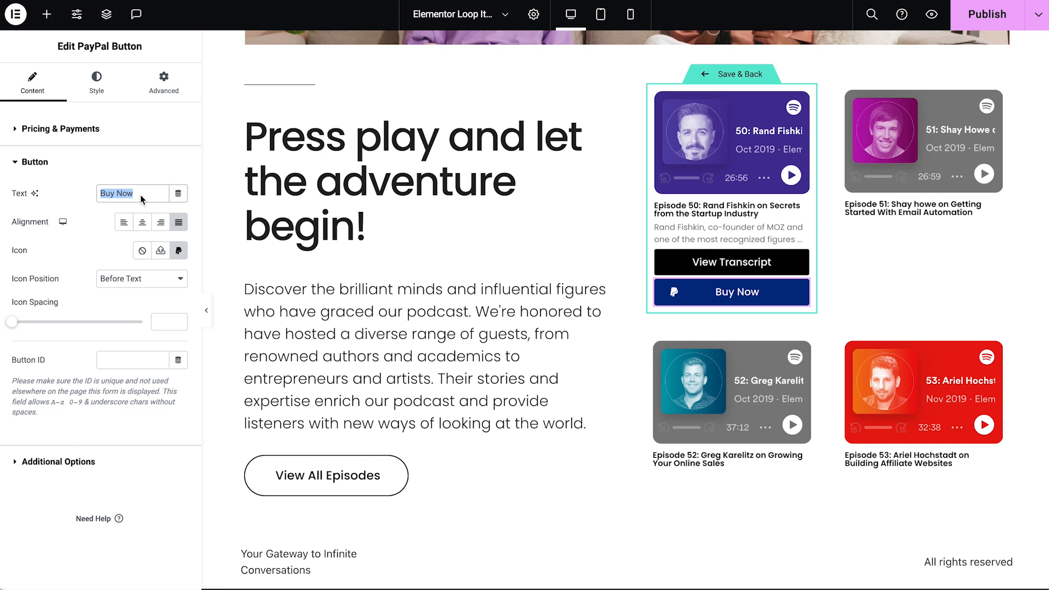
type("Make A Contribution")
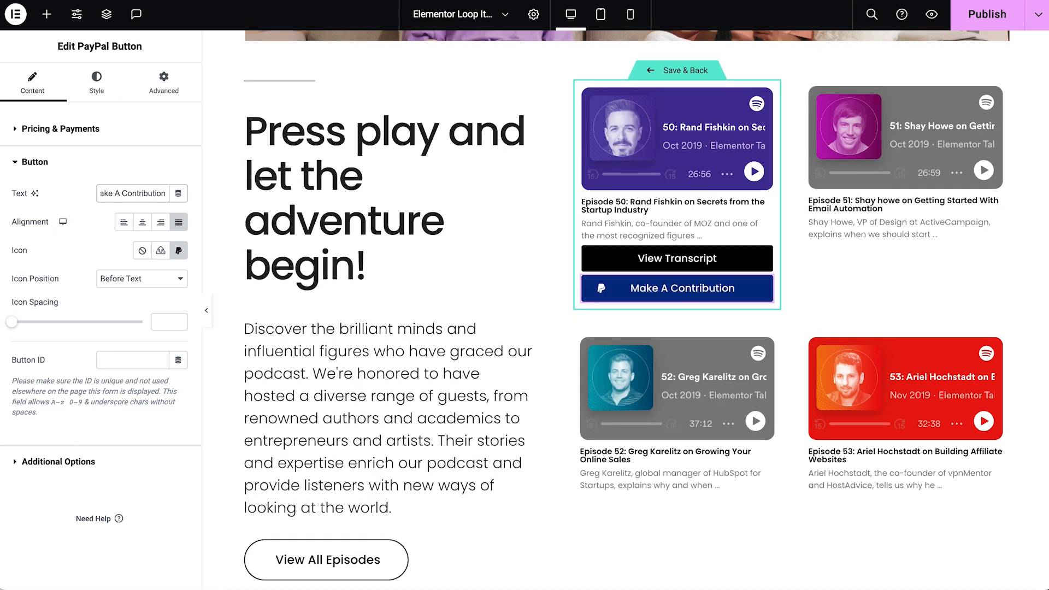
Step: Set the Make A Contribution button's normal background color to the global Primary color
left_click(96, 82)
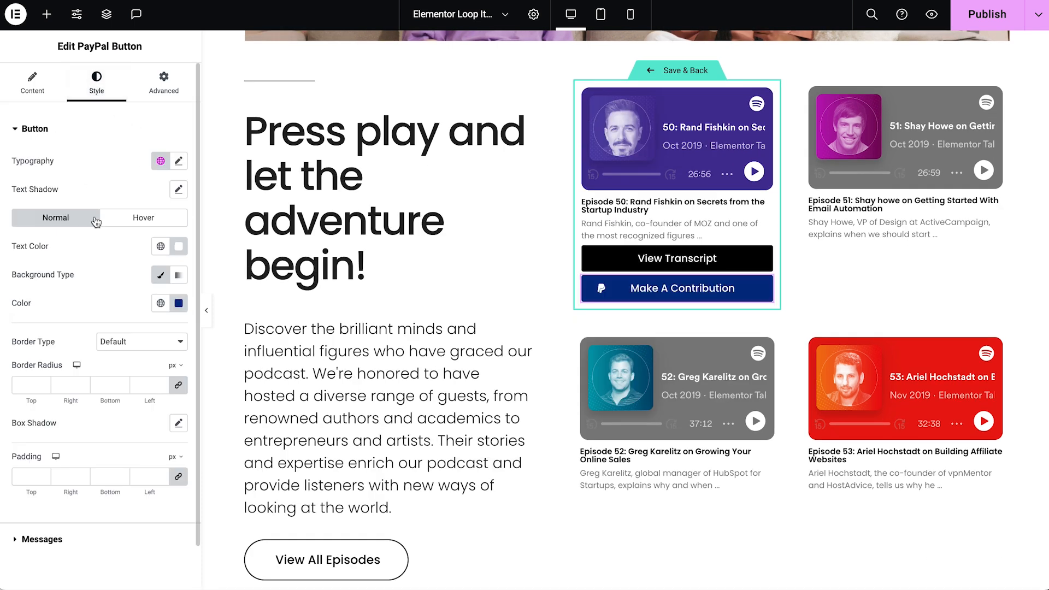
left_click(161, 305)
left_click(77, 366)
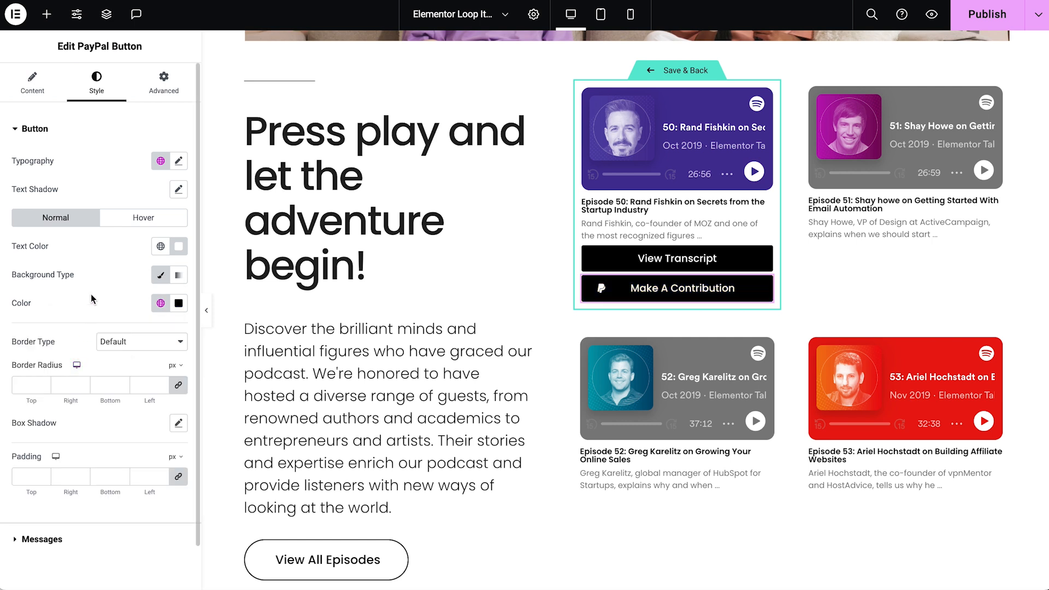
Step: Set the Make A Contribution button's hover text color to global Primary and its hover background color to Global Pink
left_click(135, 221)
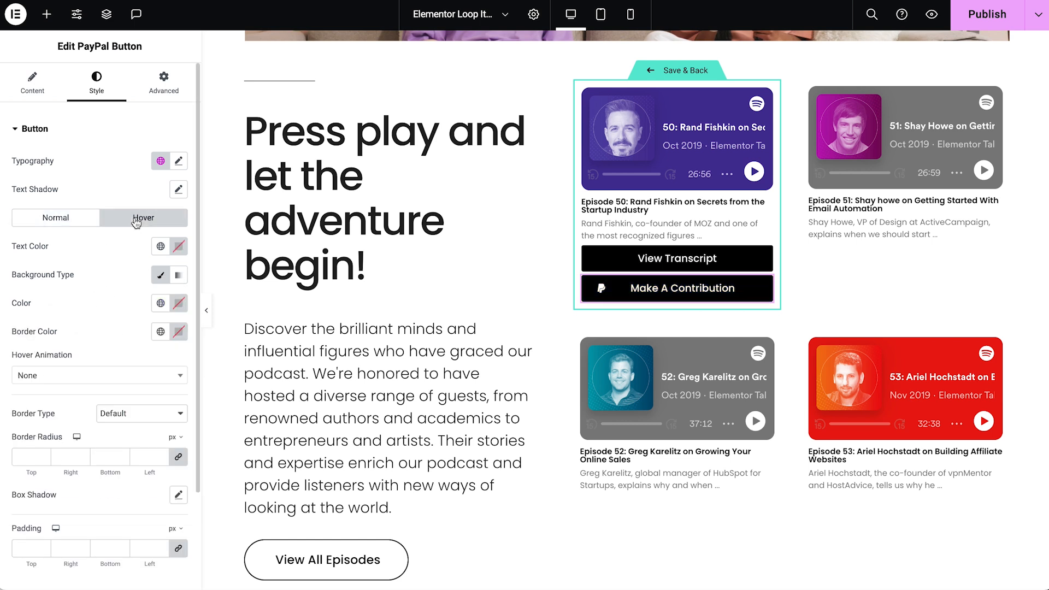
left_click(161, 246)
left_click(93, 307)
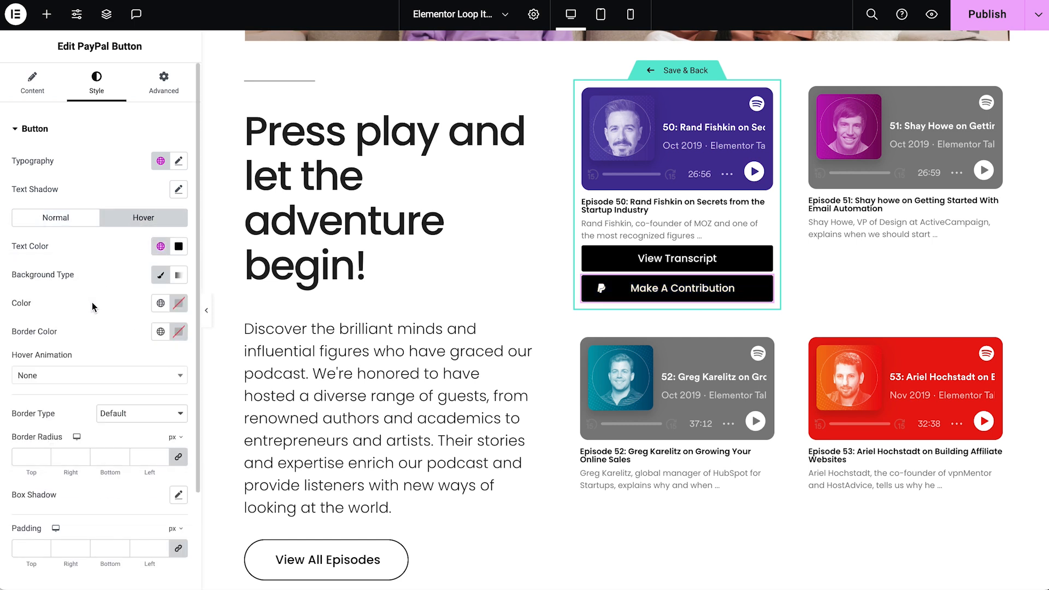
left_click(160, 304)
left_click(117, 474)
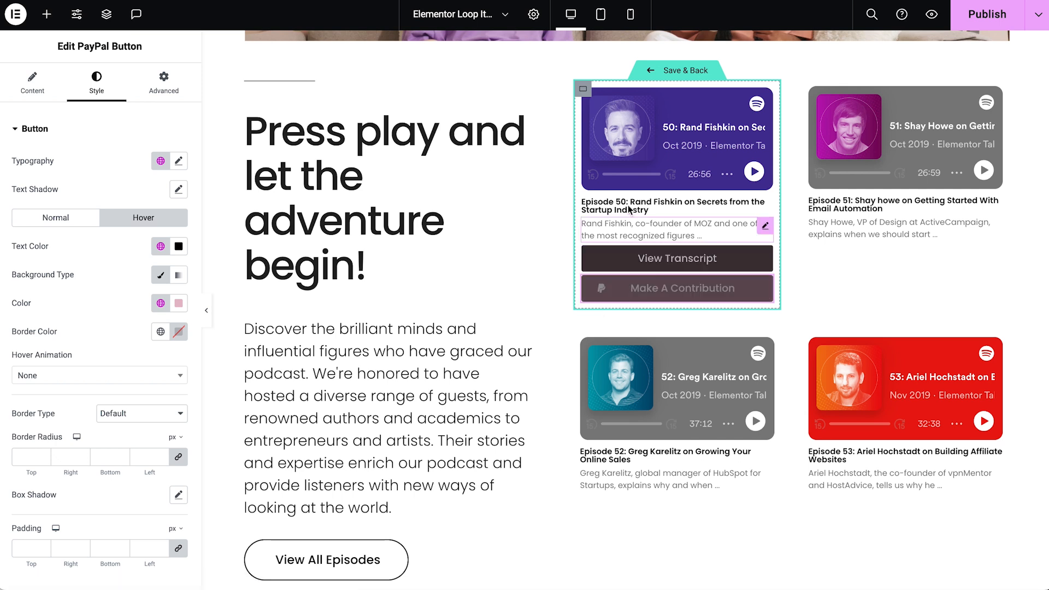
Step: Save the loop item template, return to the Home page and check the episode grid at full canvas width
left_click(652, 74)
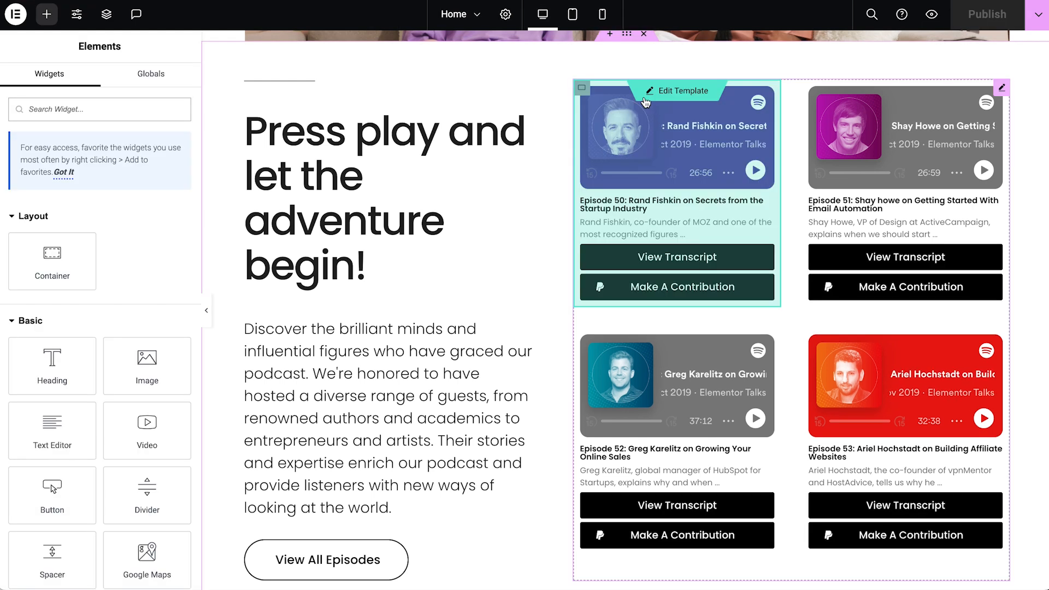
left_click(207, 311)
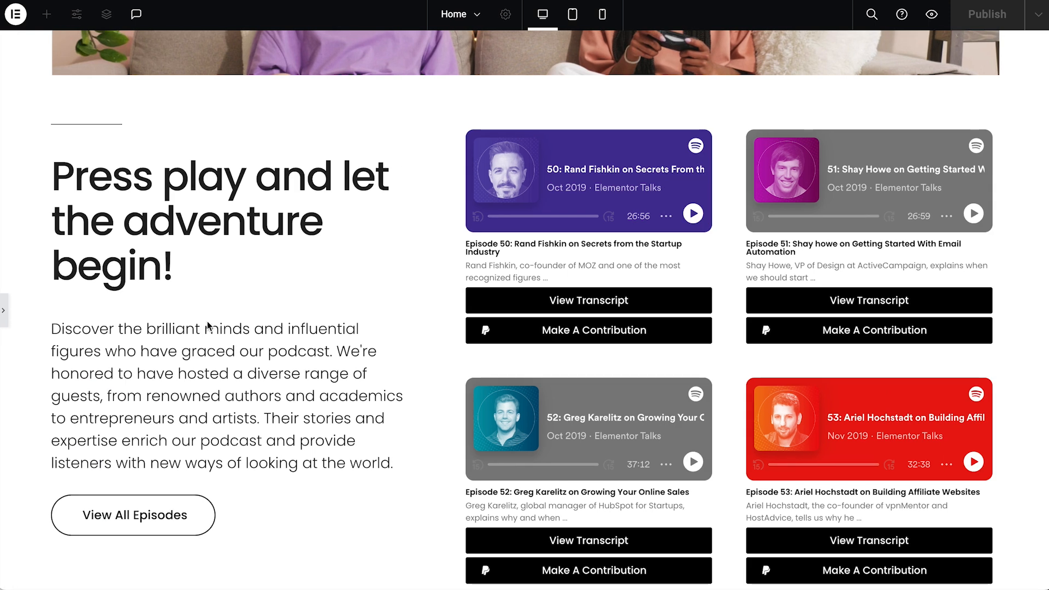
left_click(7, 322)
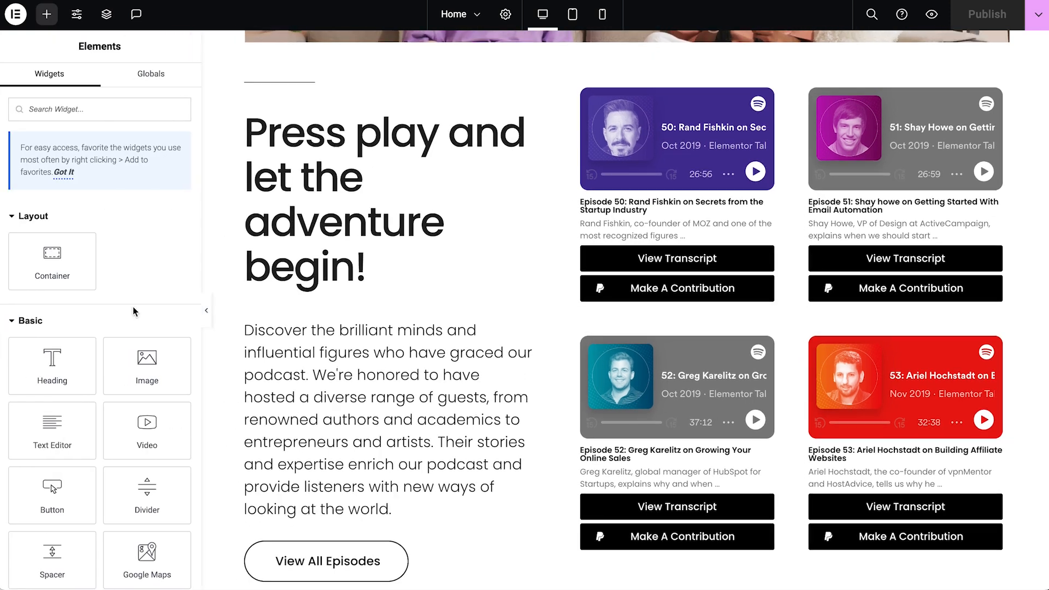
Step: Insert the "Let's create something extraordinary together" library block below the episodes section
scroll(216, 316, "down", 5)
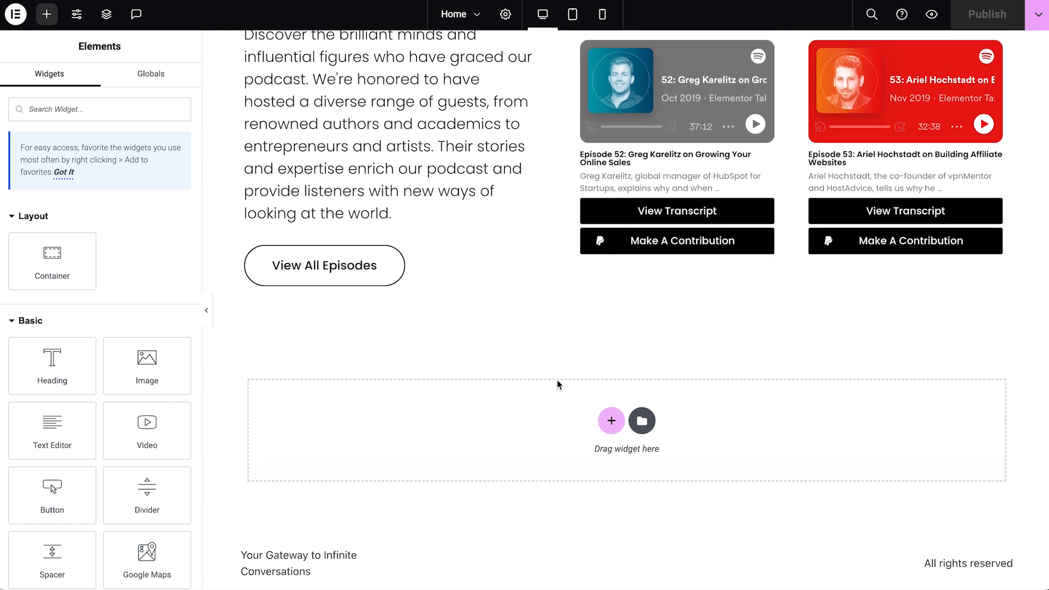
left_click(643, 421)
scroll(468, 354, "down", 10)
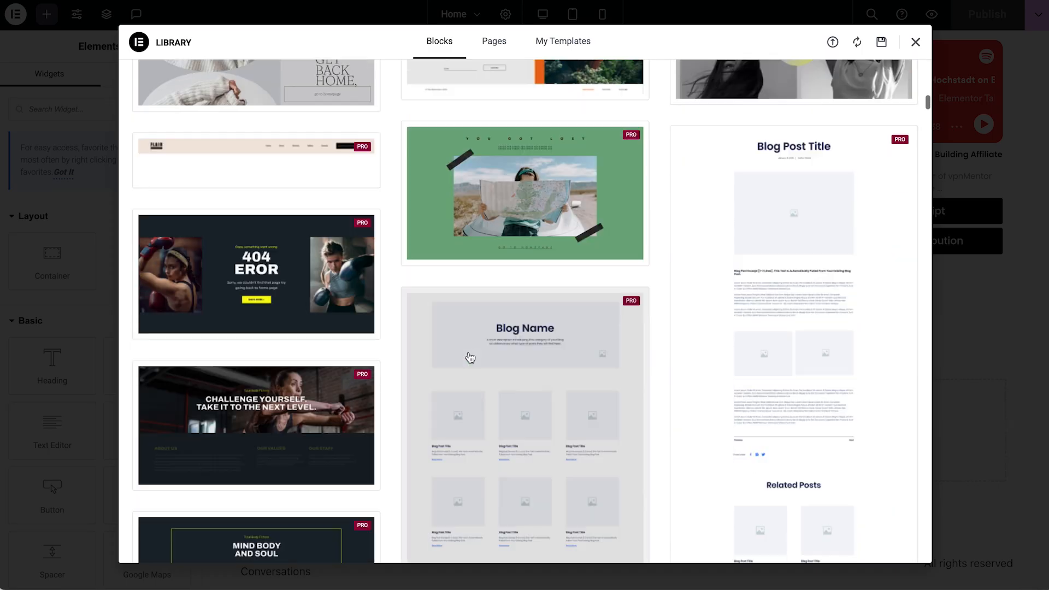
scroll(468, 356, "down", 15)
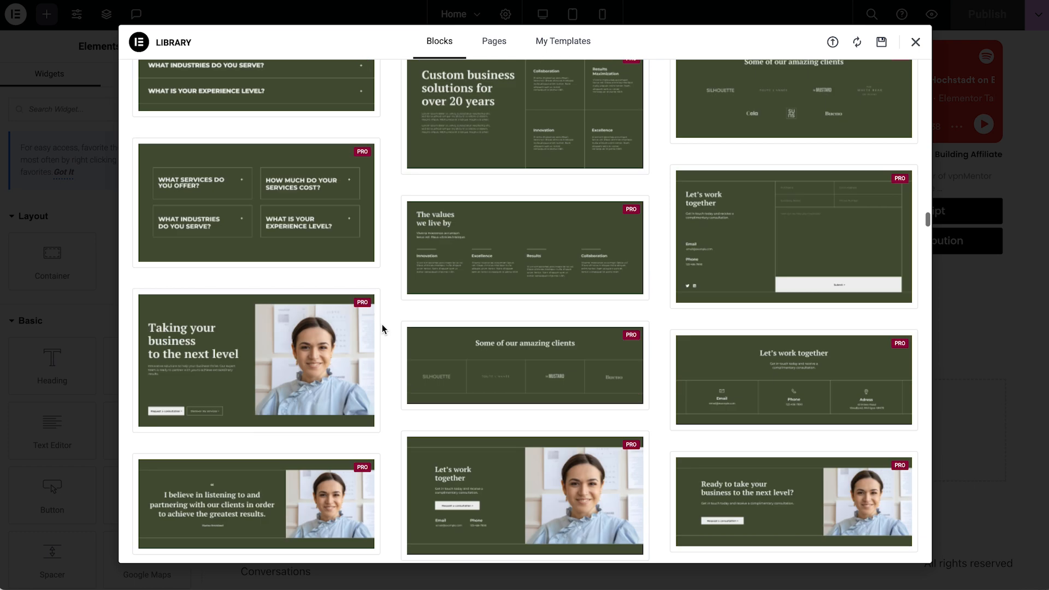
scroll(383, 328, "down", 20)
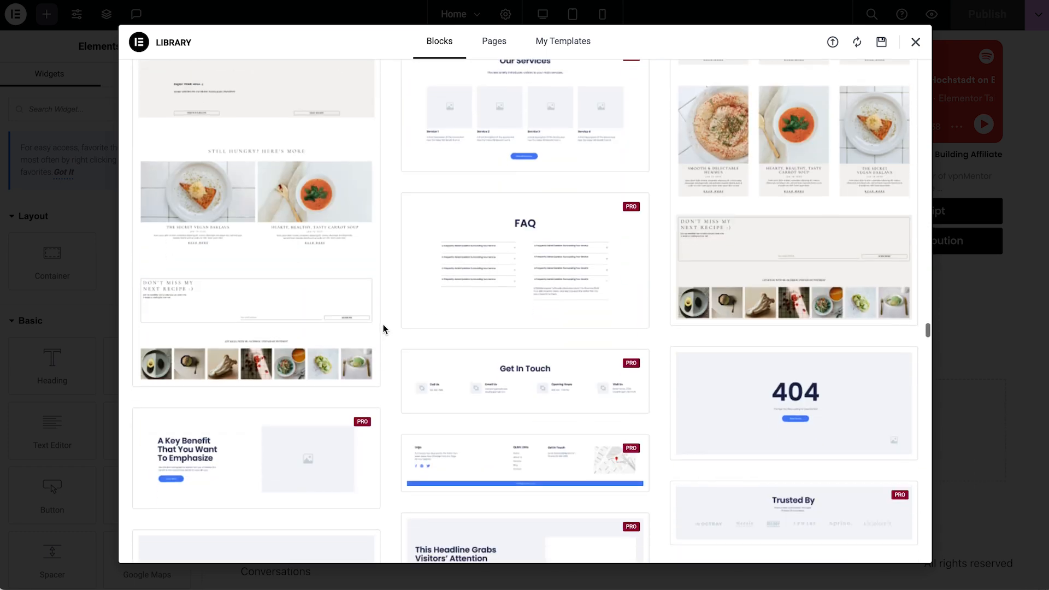
scroll(383, 328, "down", 15)
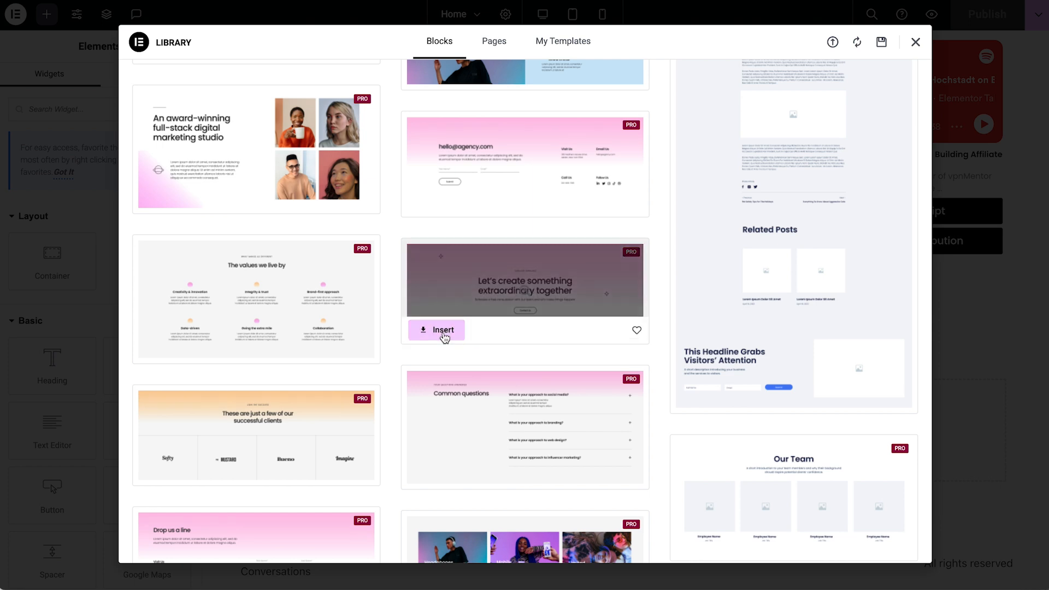
left_click(444, 332)
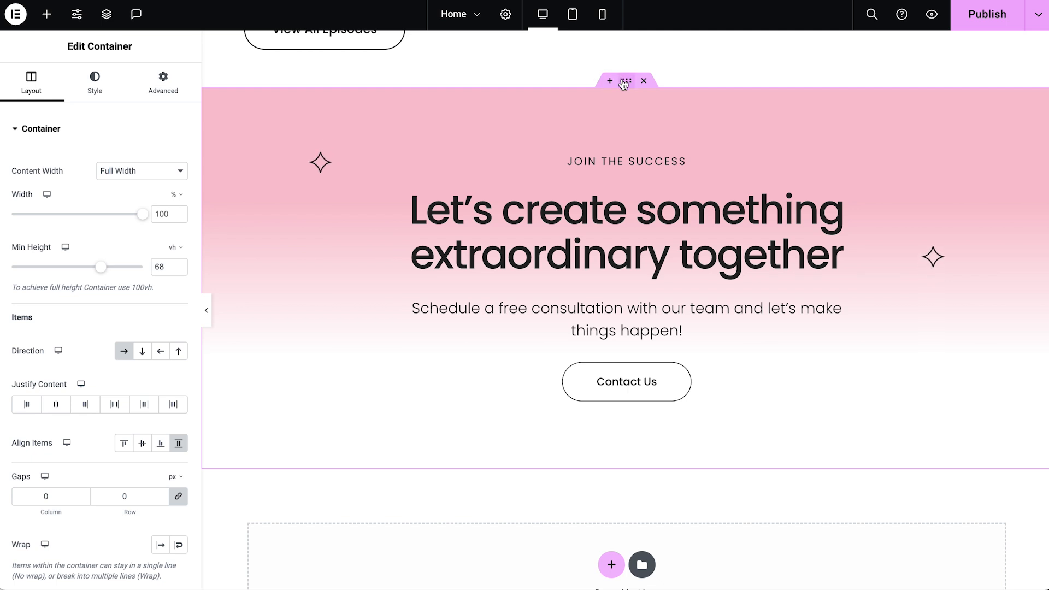
Step: Change the inserted block's container background to the Classic type with the Global White color
left_click(94, 90)
left_click(124, 190)
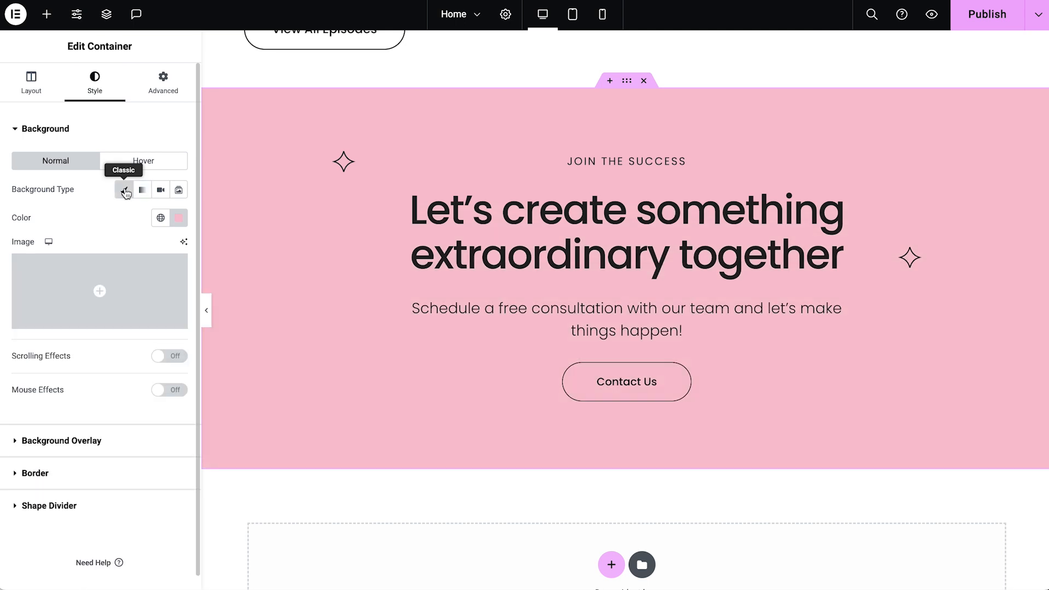
left_click(159, 219)
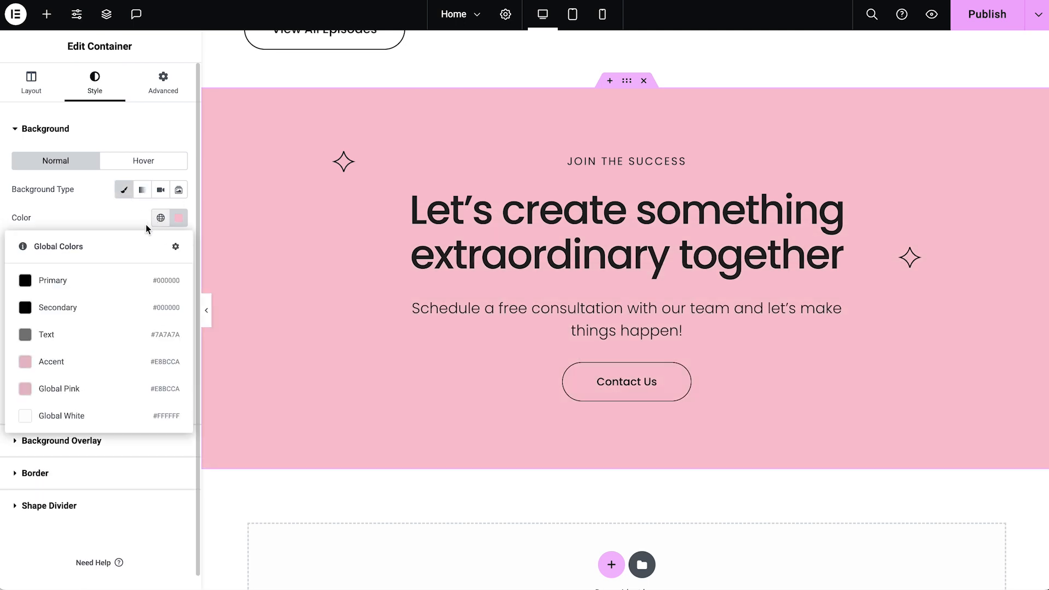
left_click(116, 414)
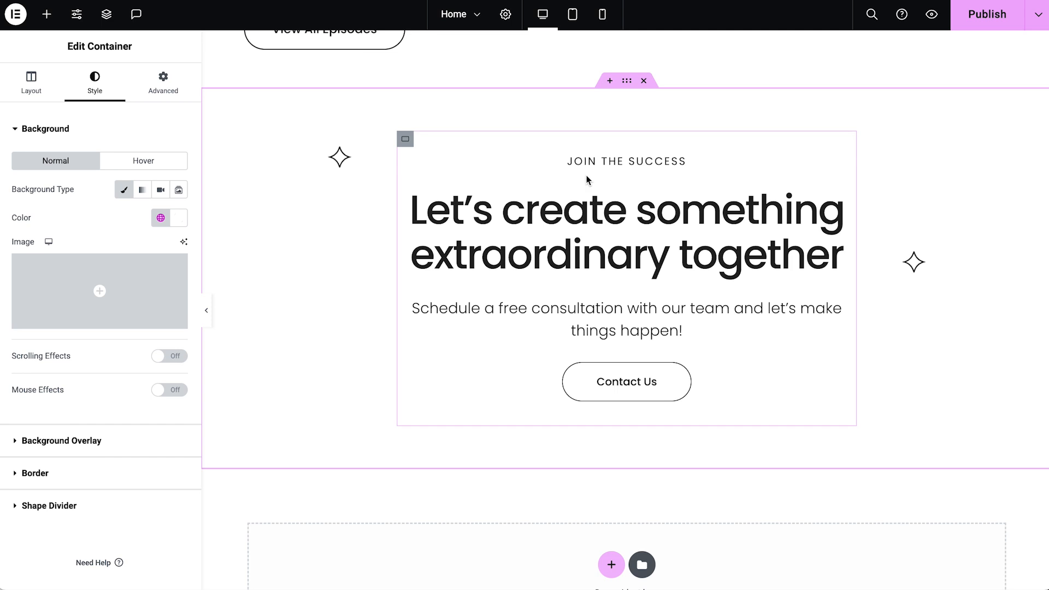
Step: Replace the small "Join the success" heading with "Your Weekly Dose of Inspiration Awaits!"
left_click(603, 158)
left_click(105, 180)
key("ctrl+a")
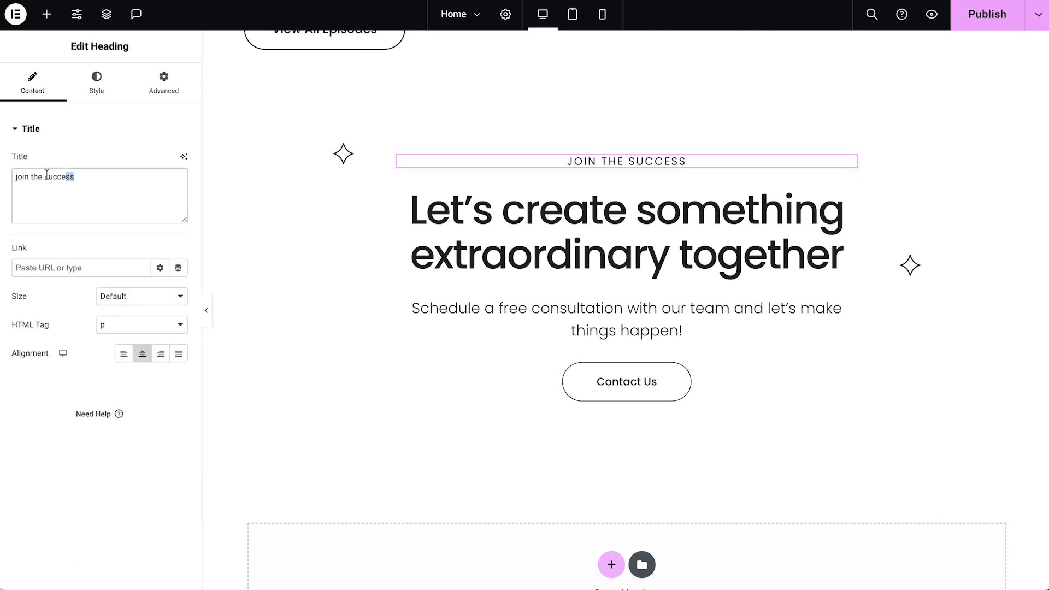
type("Your Weekly Dose of Inspiration Awaits!")
Step: Change the call-to-action section's main heading to "Subscribe Today and Never Miss a Beat."
left_click(842, 254)
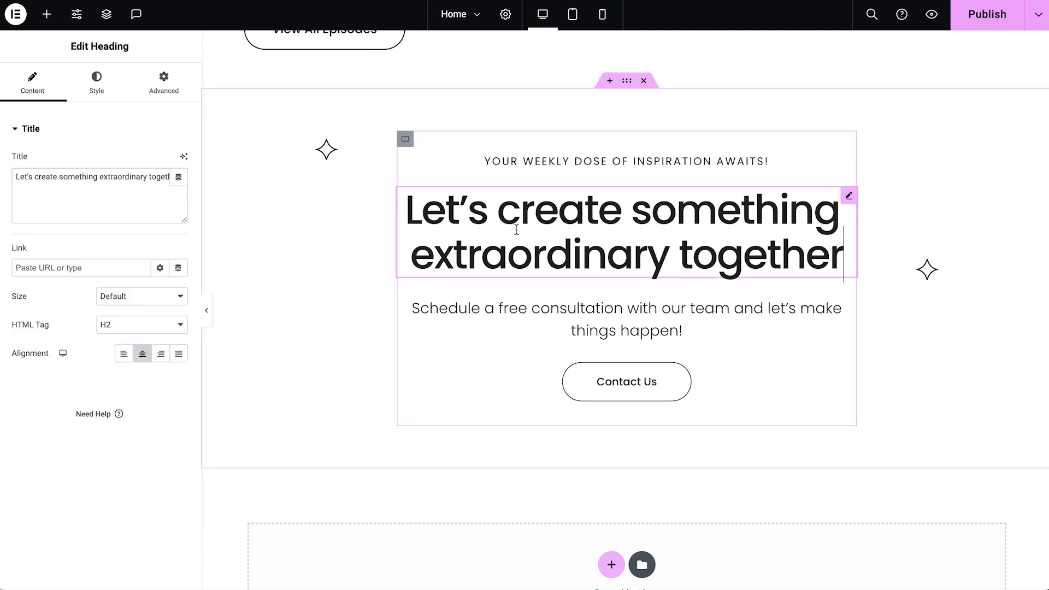
left_click(123, 181)
key("ctrl+a")
type("Subscribe Today and Never Miss a Beat.")
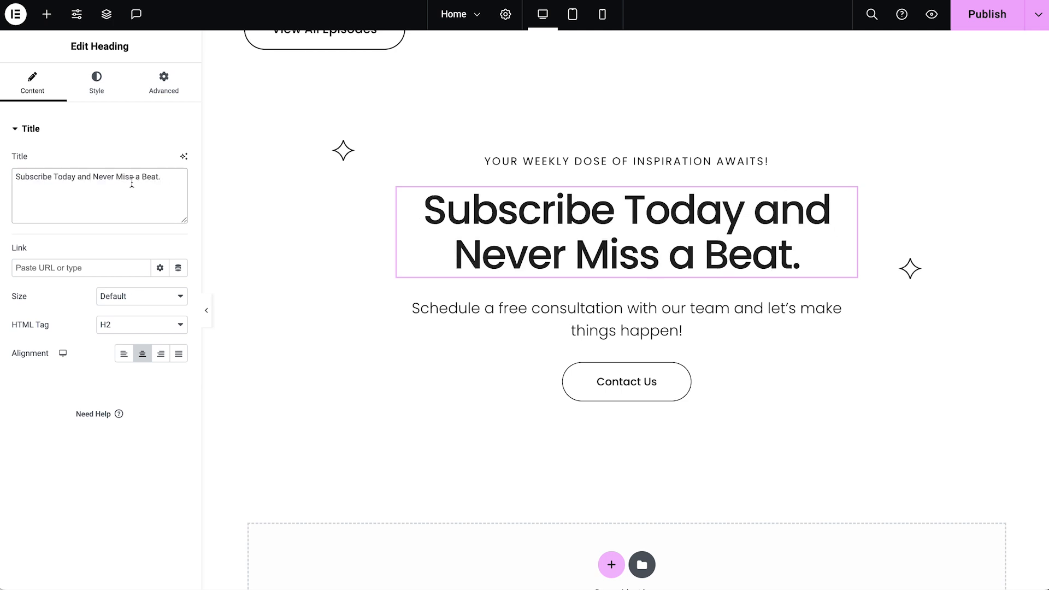
Step: Replace the consultation paragraph with the "Never miss an episode!" text inviting visitors to subscribe to the podcast and sign up for the newsletter
left_click(493, 305)
left_click(99, 291)
key("ctrl+a")
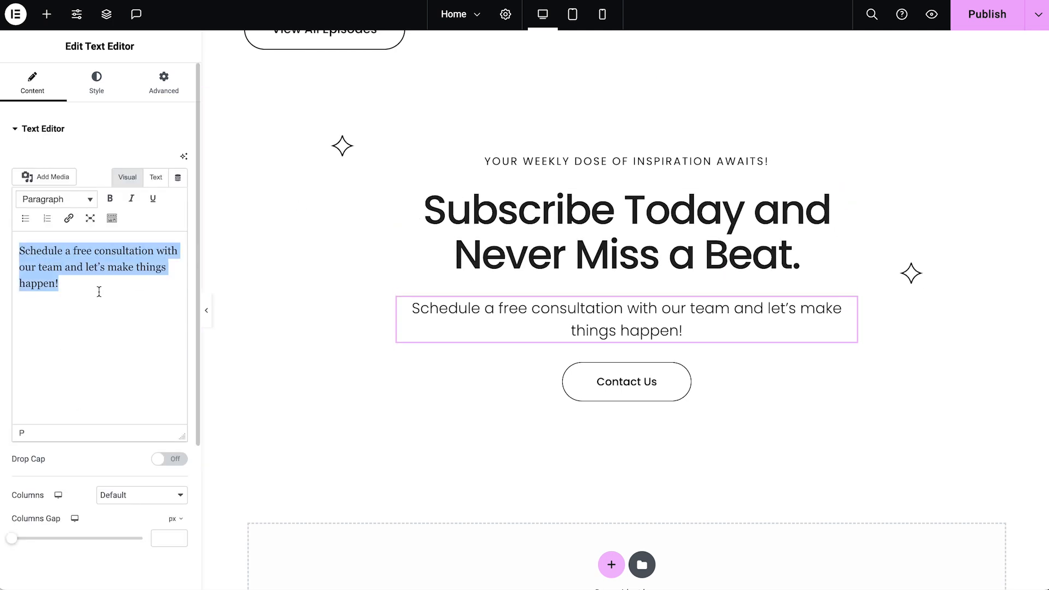
type("Never miss an episode! Subscribe to our podcast on your favorite platform and receive regular updates on new releases. You can also sign up for our newsletter to get behind-the-scenes insights, episode highlights, and exclusive content delivered straight to your inbox.")
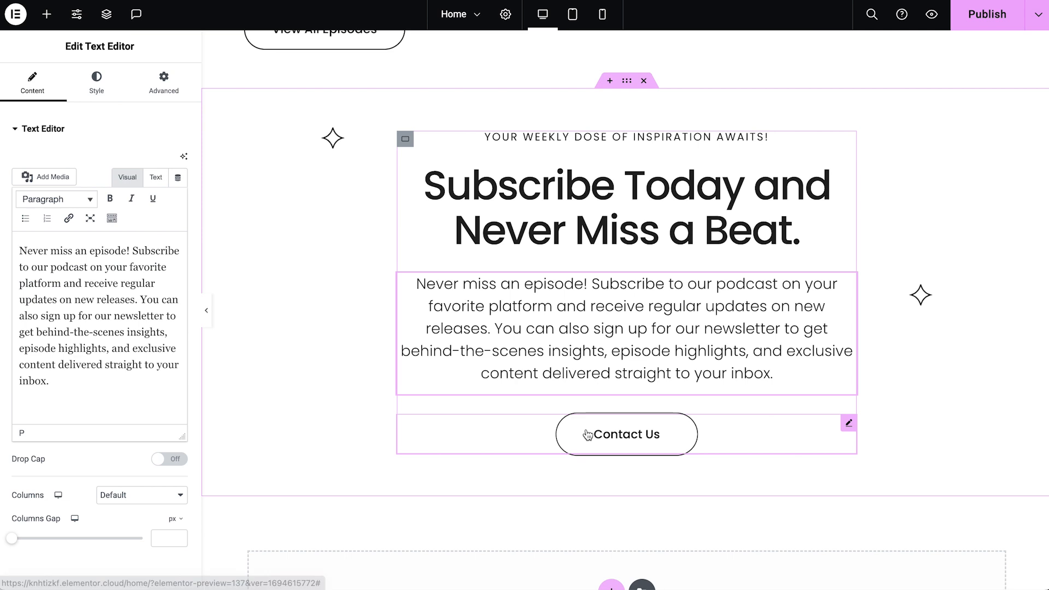
Step: Change the Contact Us button text in the call-to-action section to "Subscribe Today"
left_click(561, 428)
left_click(150, 190)
key("ctrl+a")
type("Subscribe Today")
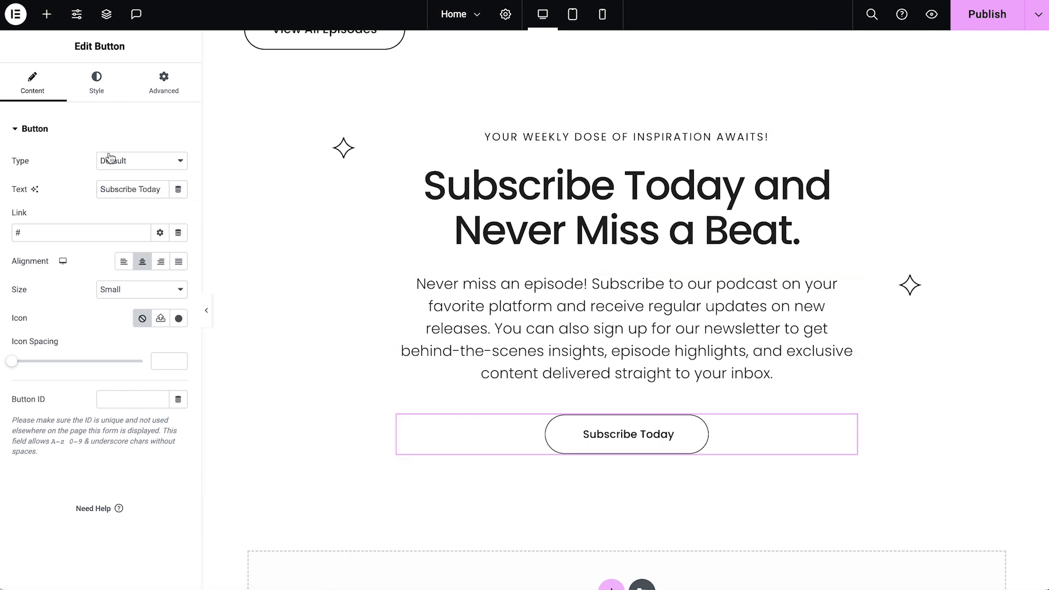
Step: Review the whole Home page at full canvas width and publish it
scroll(349, 208, "up", 20)
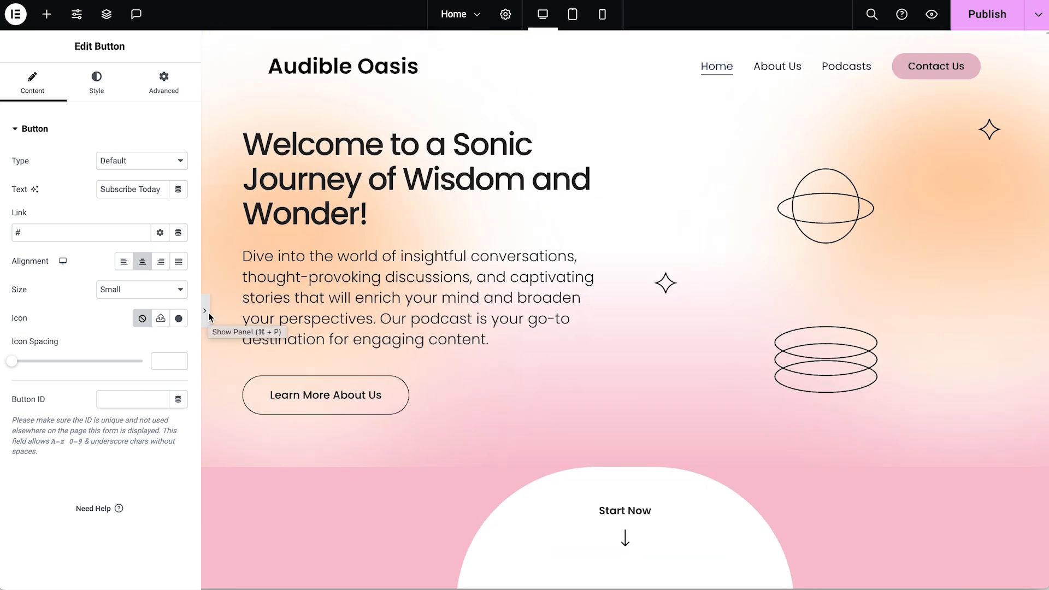
left_click(207, 311)
scroll(219, 312, "down", 6)
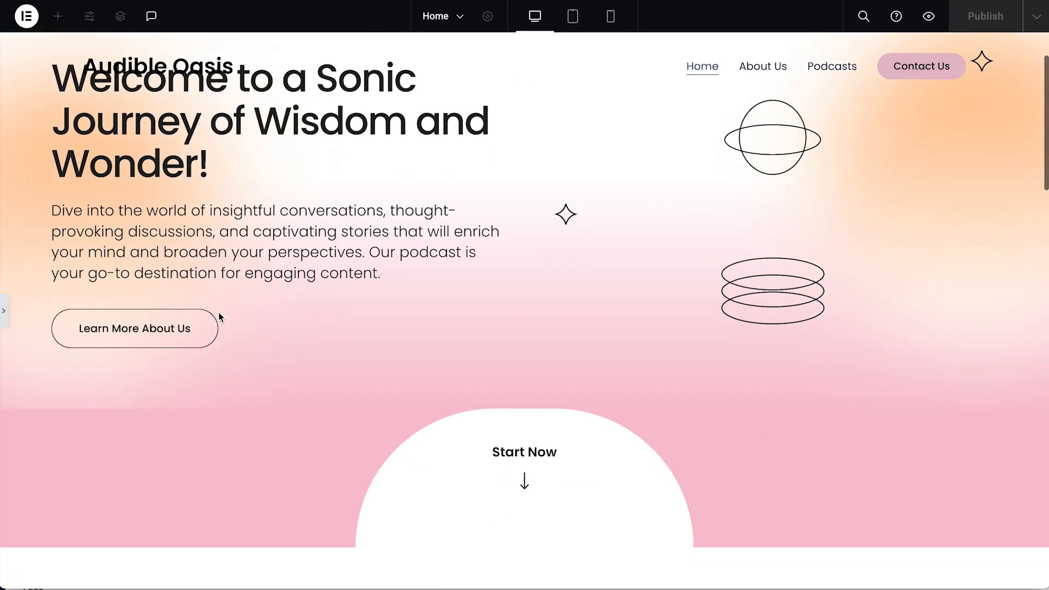
scroll(219, 316, "down", 10)
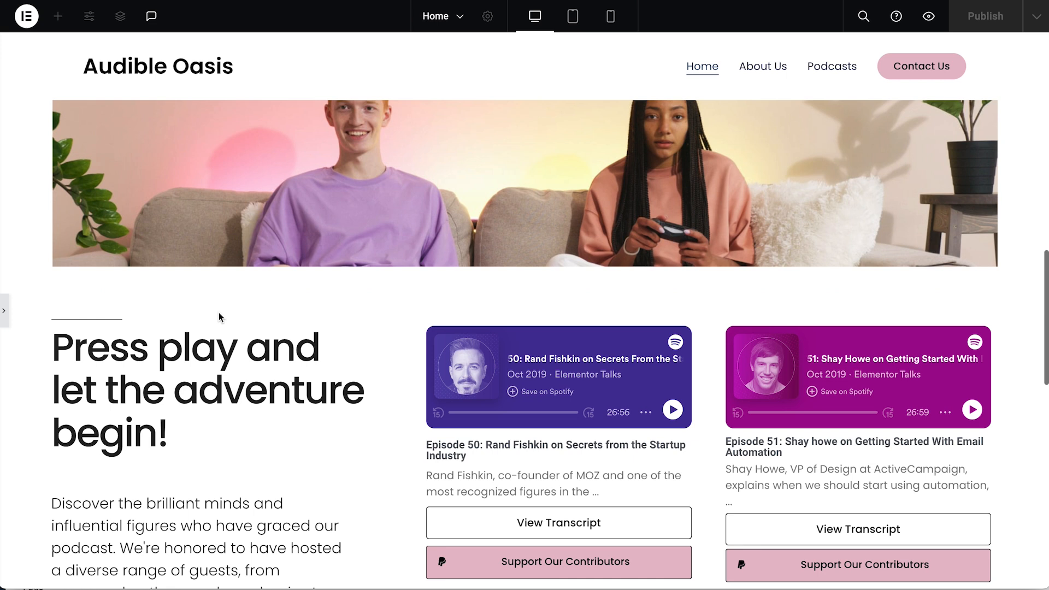
scroll(218, 313, "down", 12)
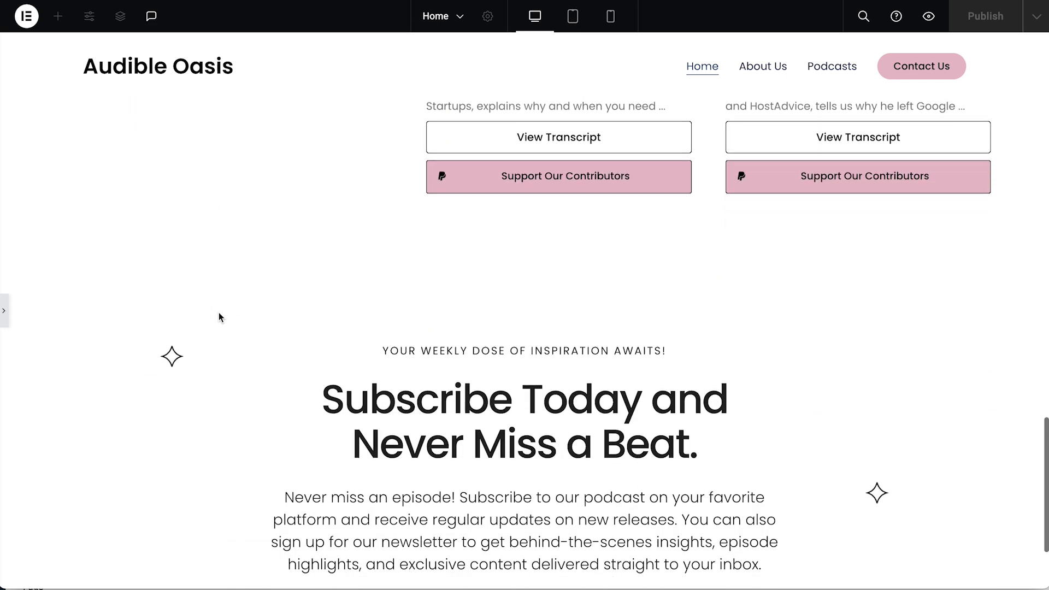
left_click(4, 316)
left_click(990, 25)
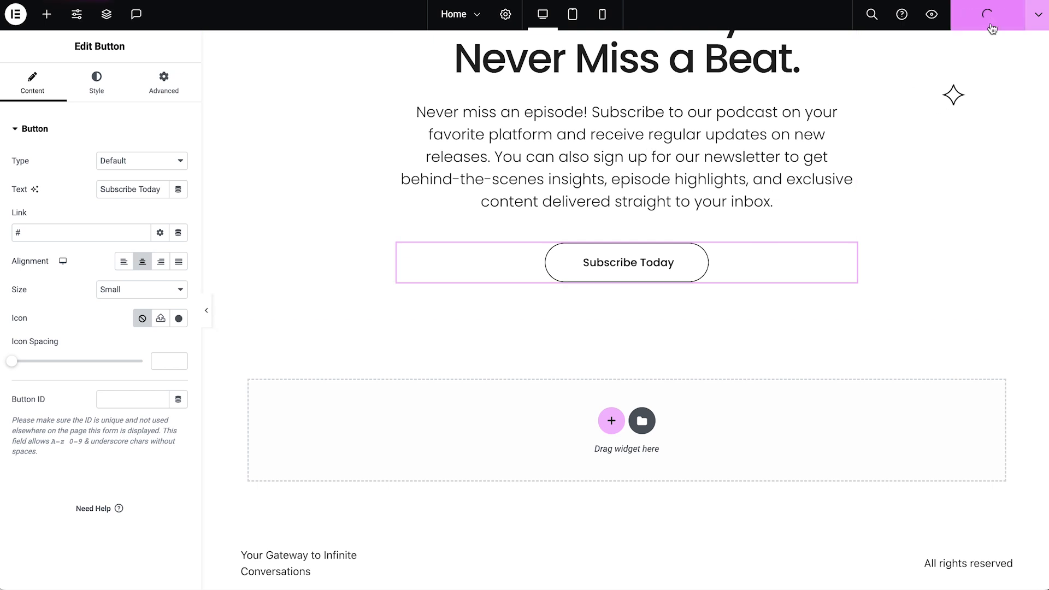
Step: Exit the Home page editor to the WordPress dashboard and create a new page named "About Us"
left_click(20, 13)
left_click(24, 153)
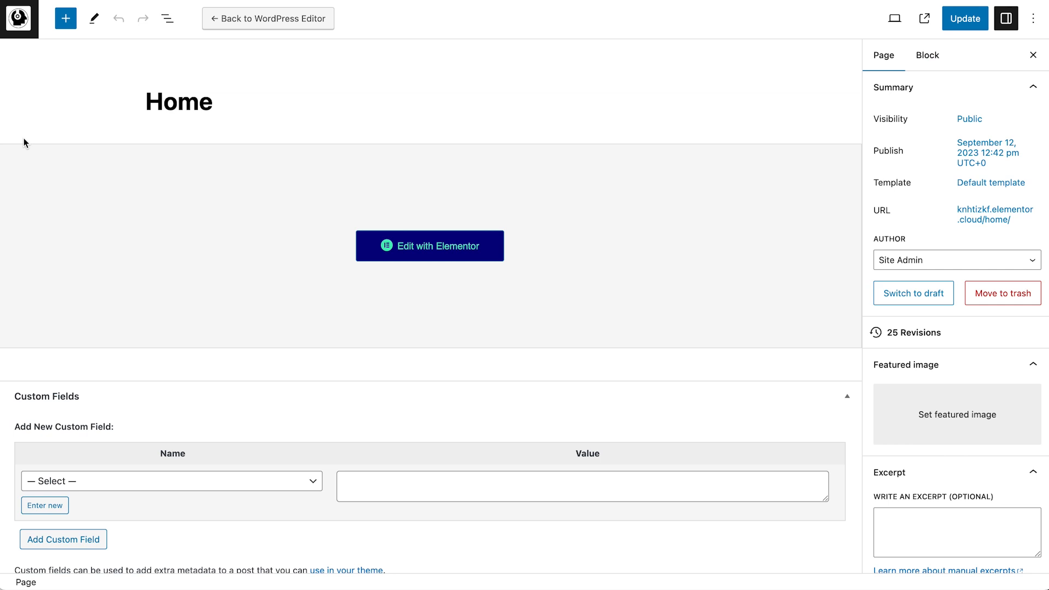
left_click(18, 22)
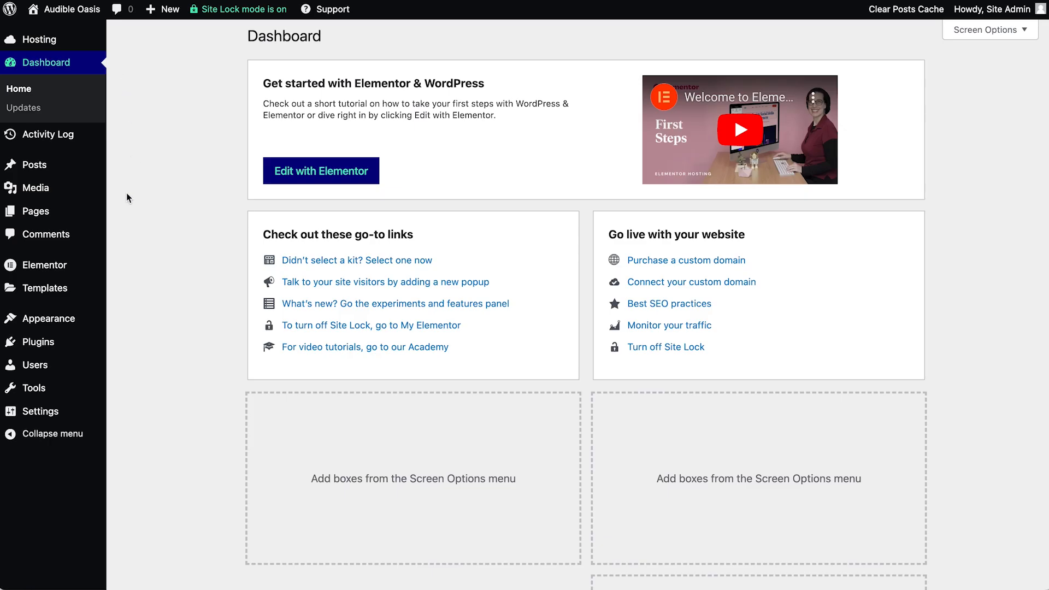
mouse_move(99, 218)
left_click(121, 232)
left_click(422, 302)
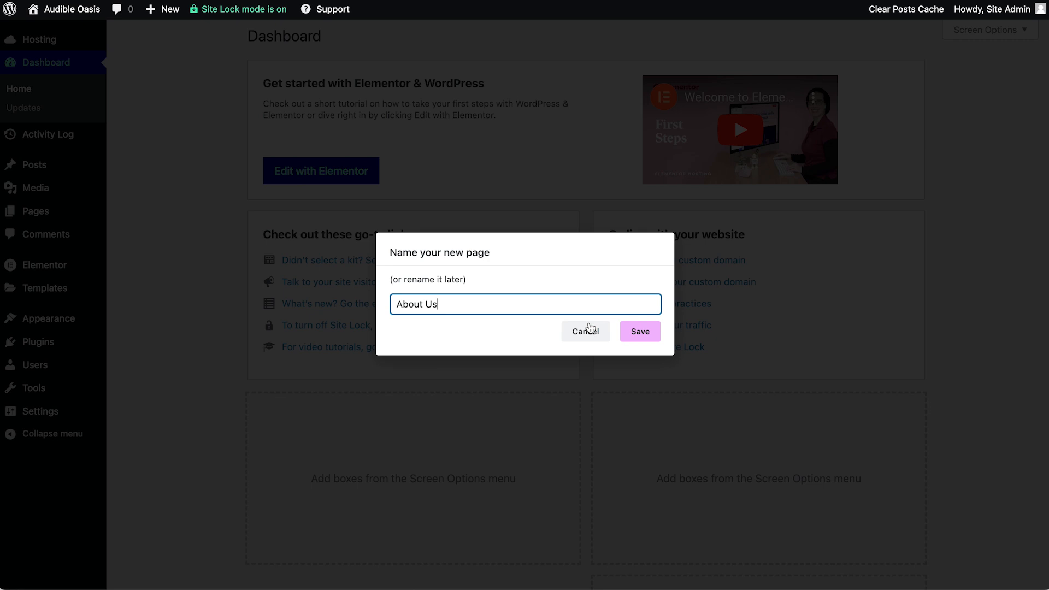
left_click(640, 331)
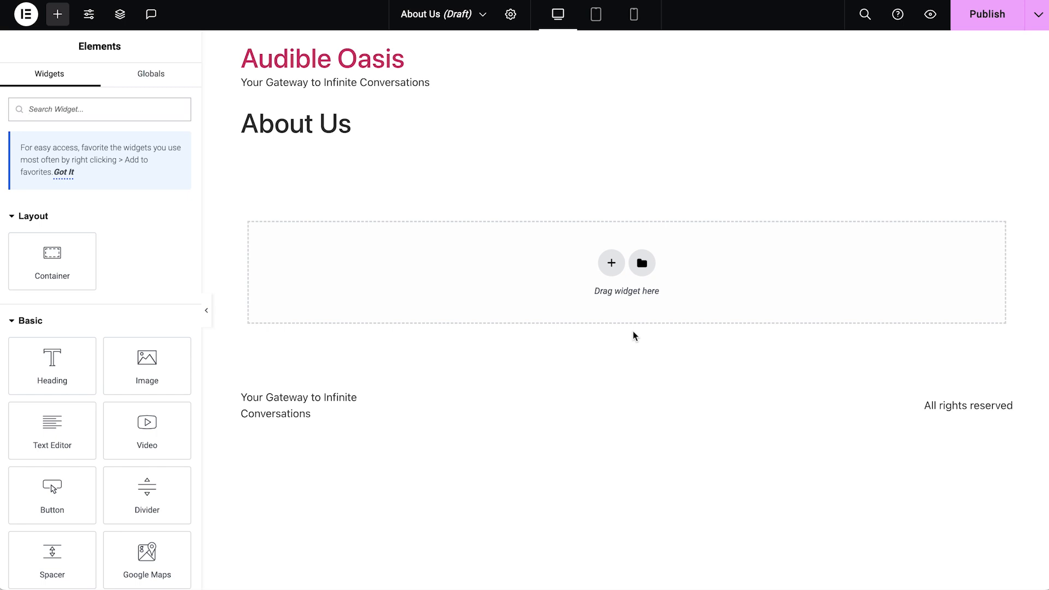
Step: Enable Hide Title in the About Us page settings
left_click(535, 269)
left_click(508, 24)
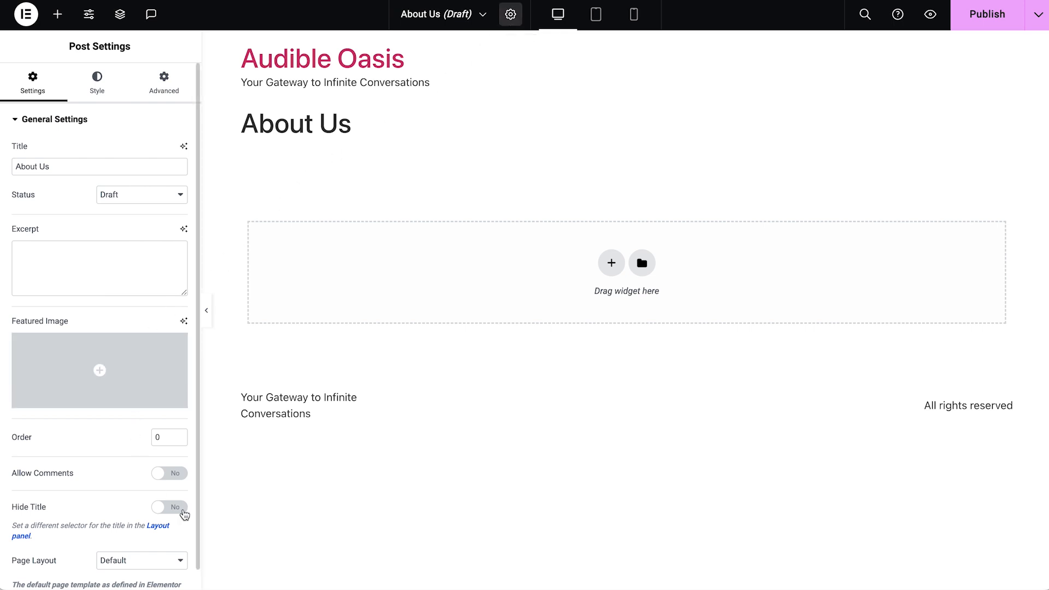
left_click(171, 508)
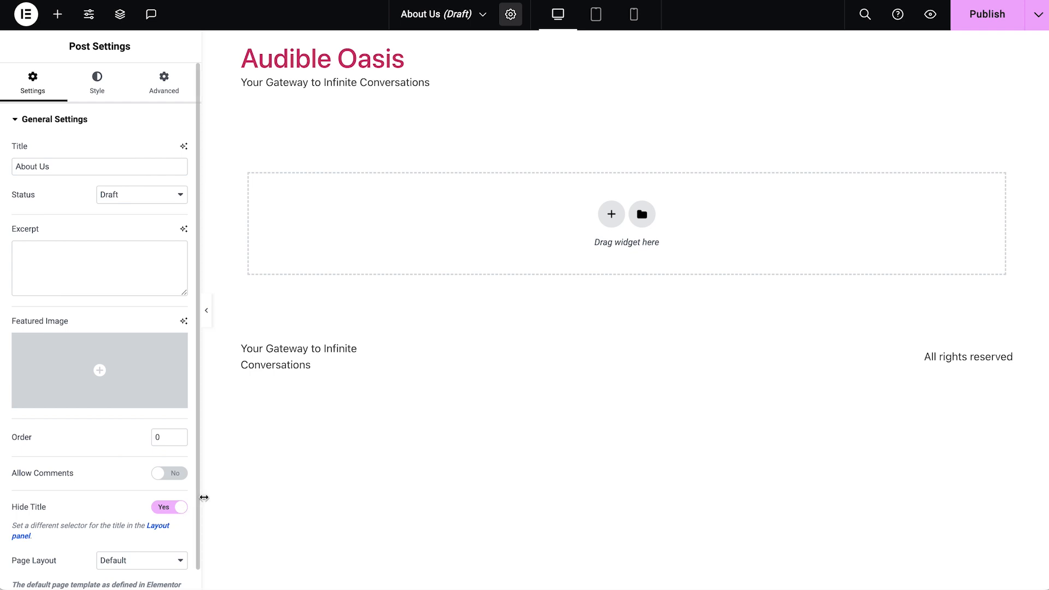
Step: Paste the About Us content copied from the other site into the empty canvas, check its sections and publish the page
right_click(437, 187)
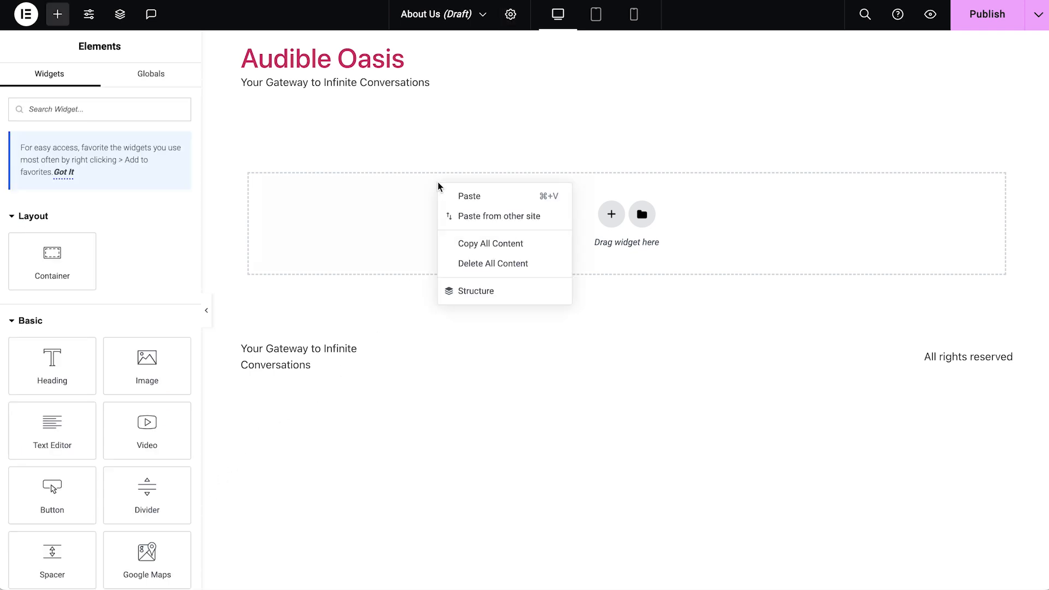
left_click(469, 218)
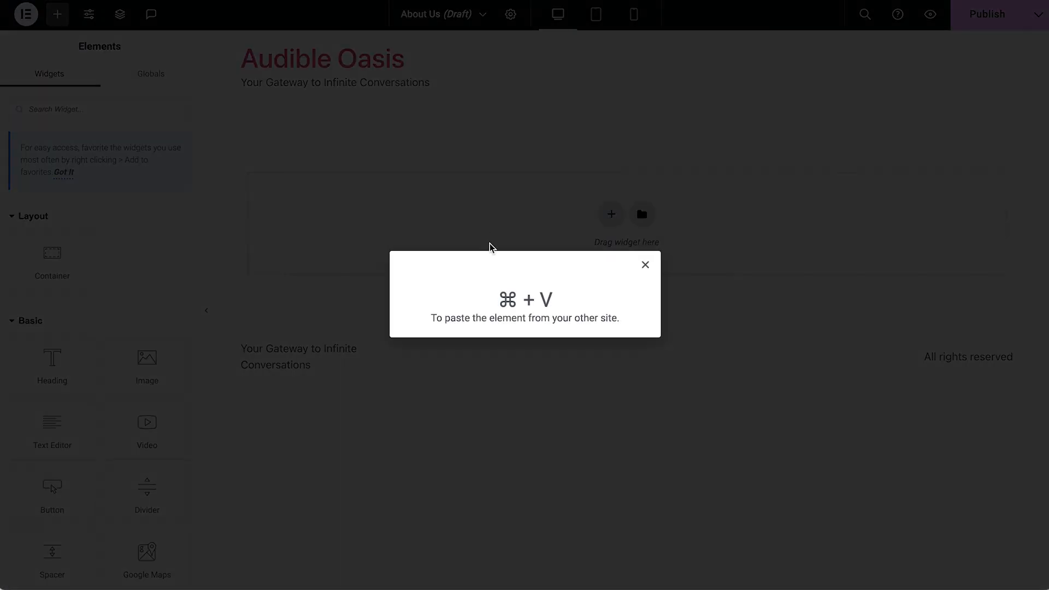
key("super+v")
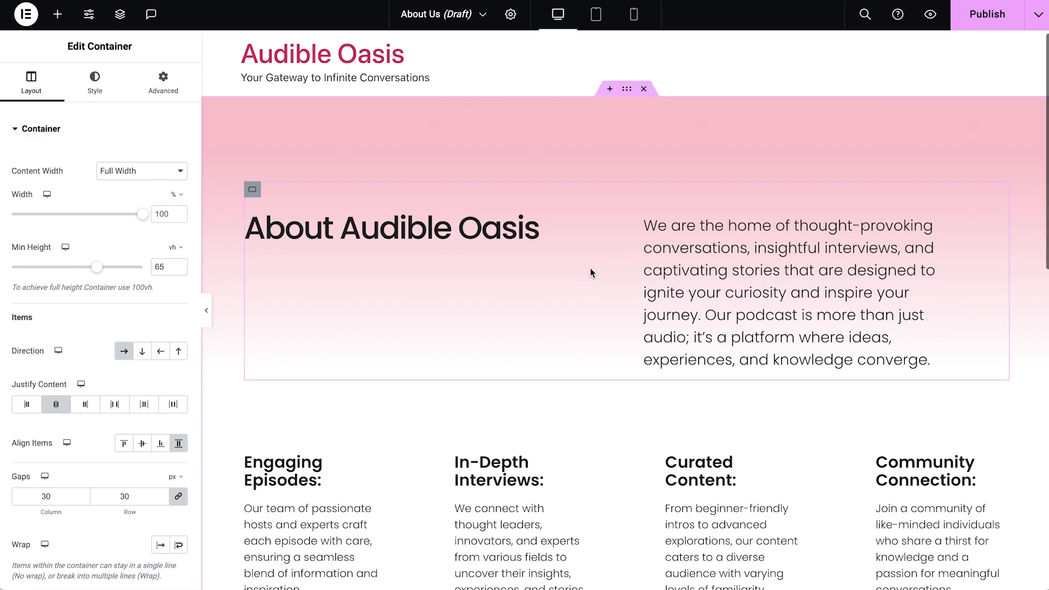
scroll(590, 270, "down", 5)
scroll(590, 272, "down", 8)
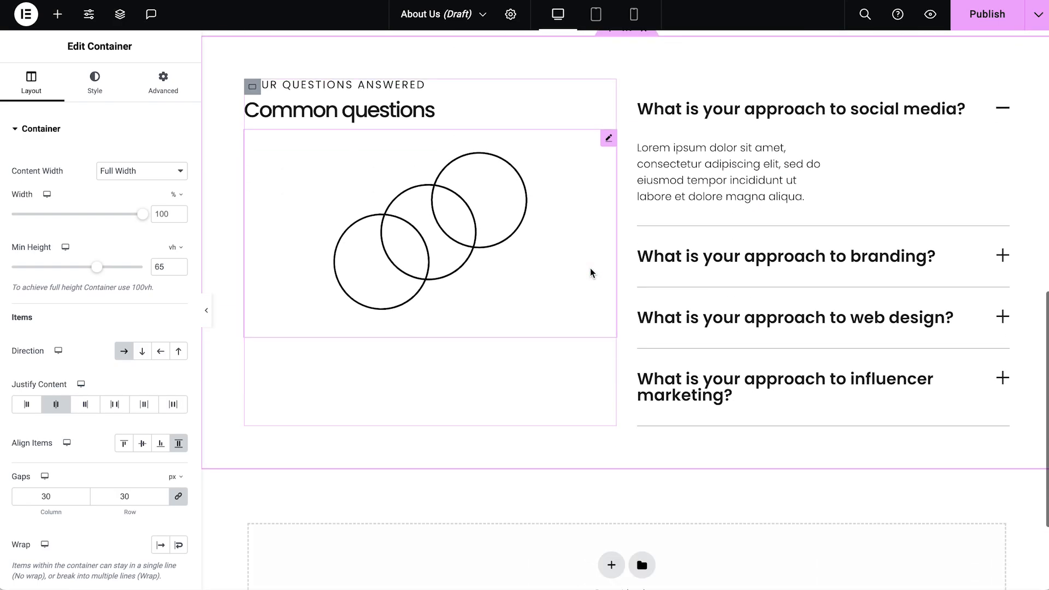
scroll(589, 268, "up", 15)
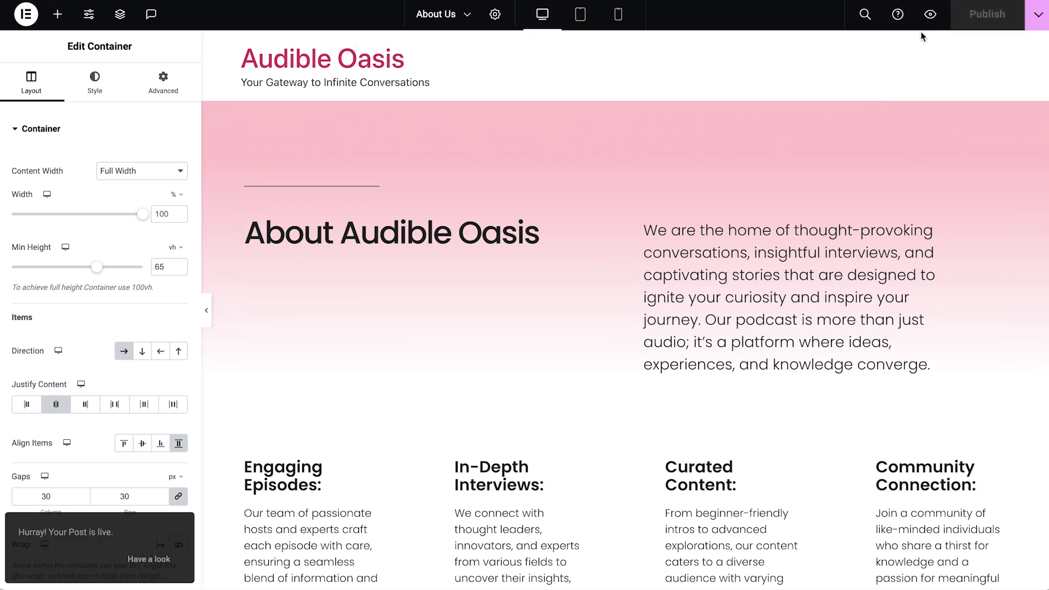
Step: Exit the About Us editor to the WordPress page list and create a new page named "Contact Us"
left_click(20, 22)
left_click(68, 148)
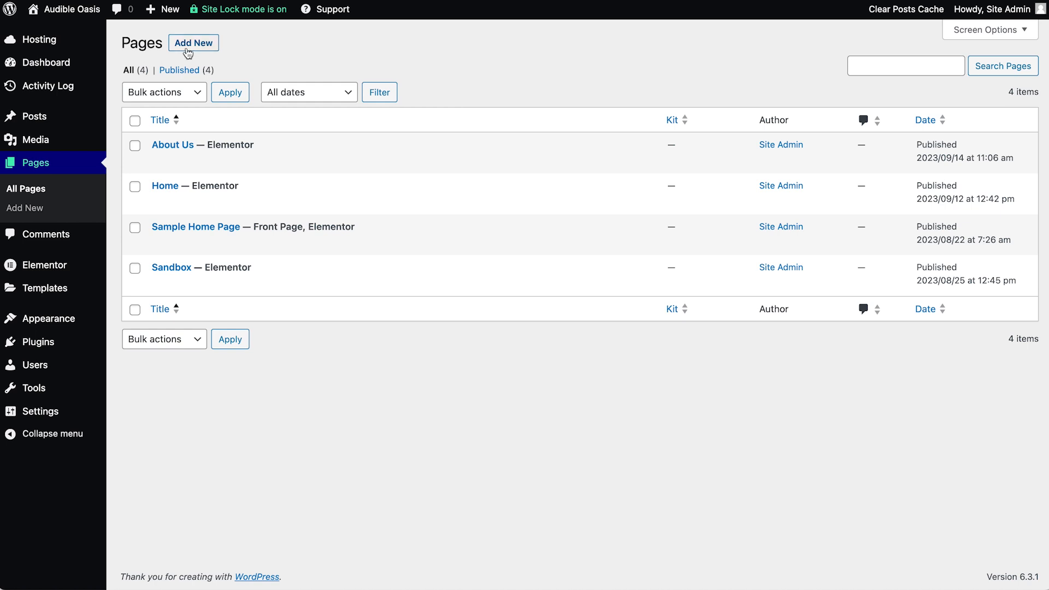
left_click(186, 47)
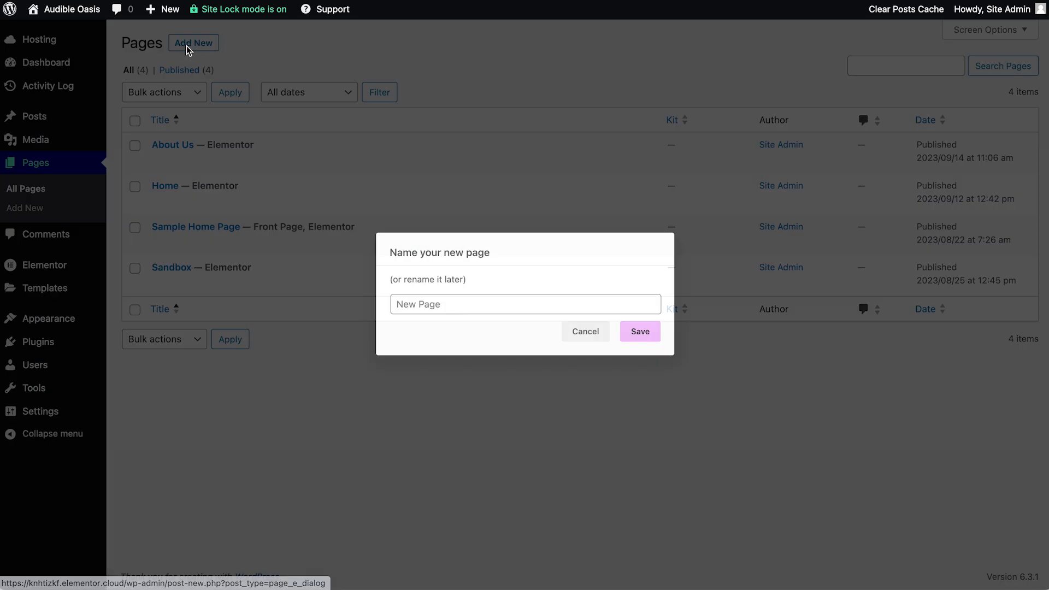
left_click(429, 304)
type("Contact")
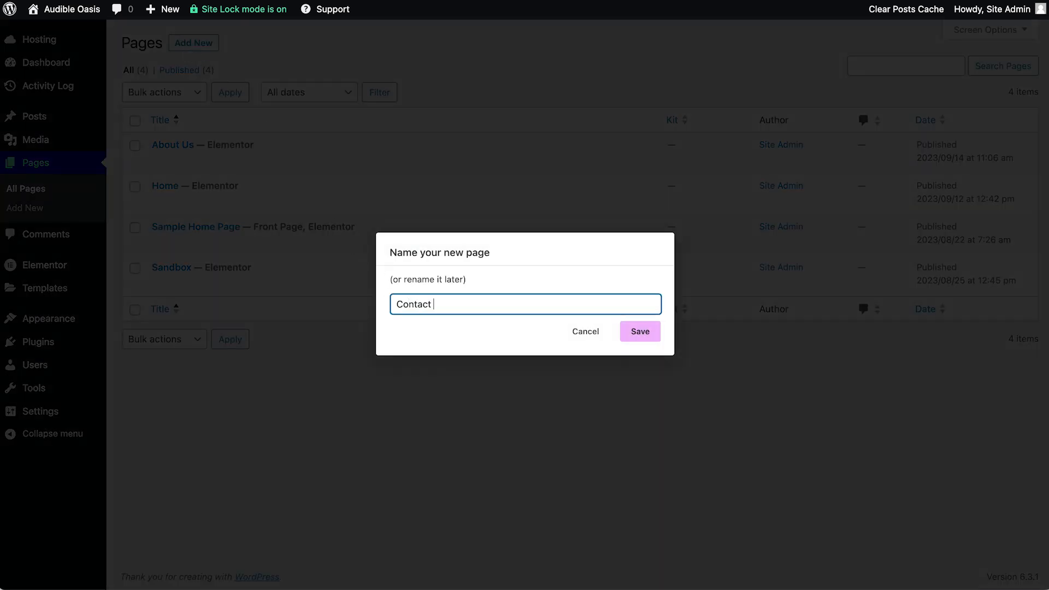
type(" Us")
left_click(630, 340)
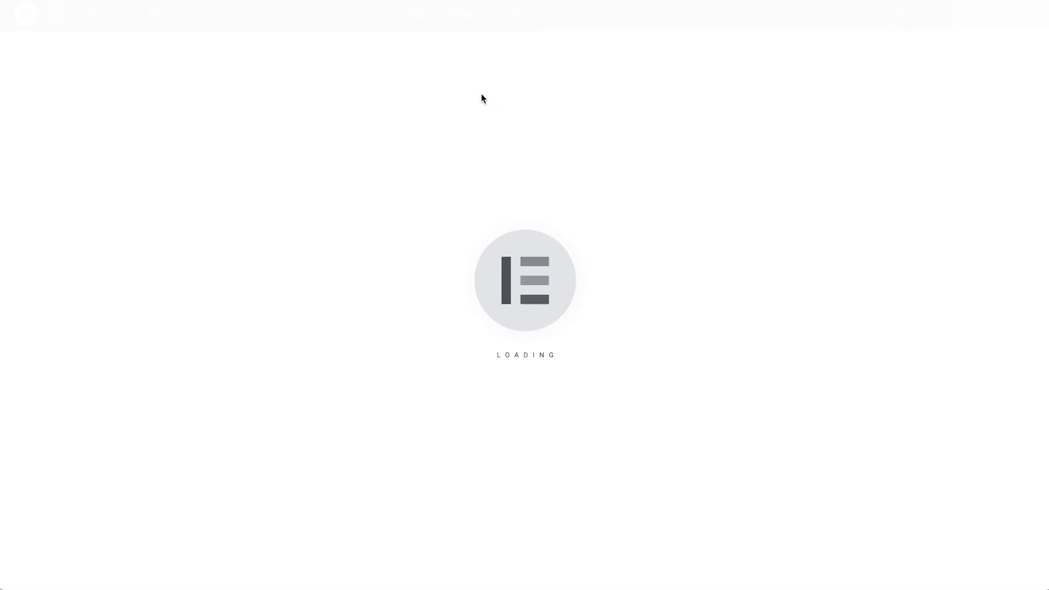
Step: Hide the Contact Us page title and paste the "Let's work together" contact form section copied from the other site
left_click(514, 15)
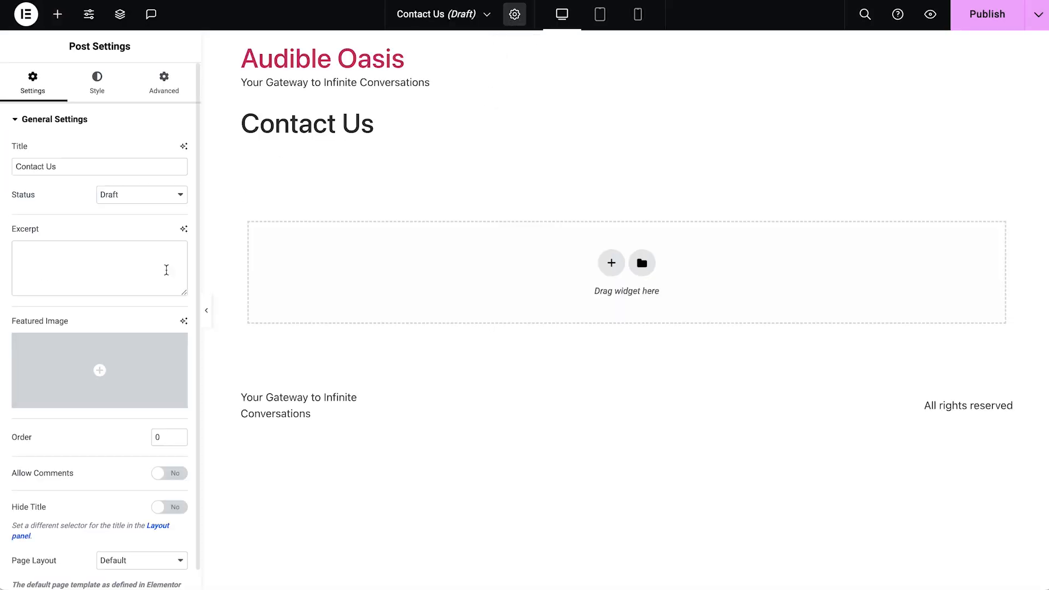
left_click(159, 508)
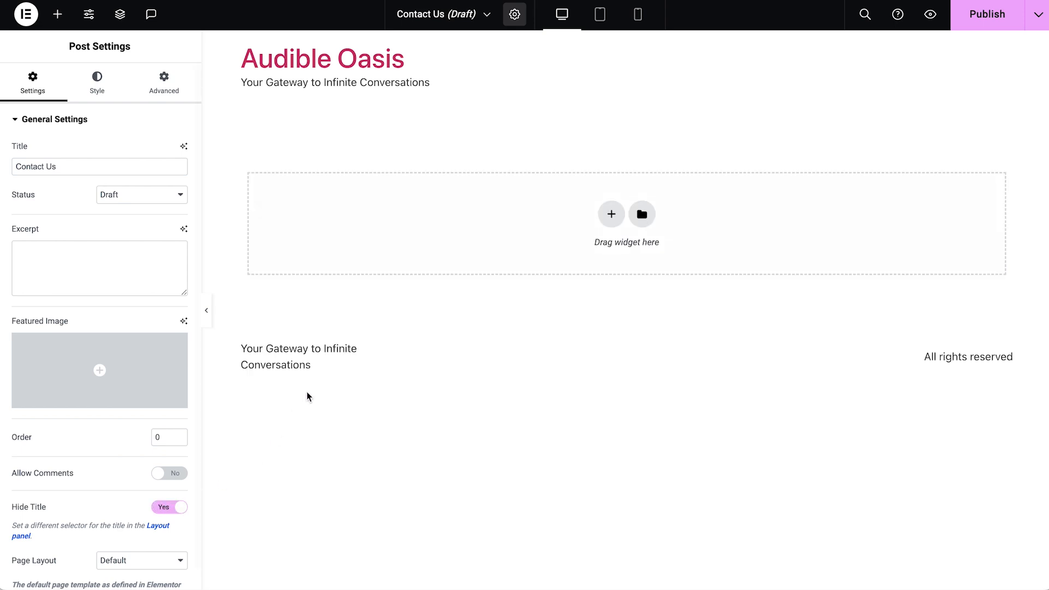
right_click(418, 209)
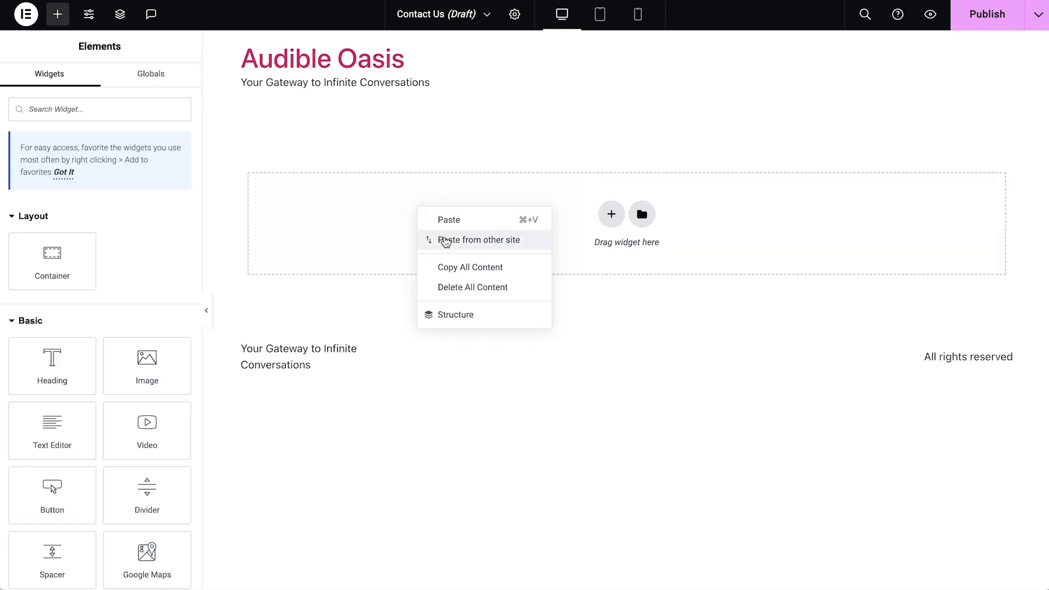
left_click(446, 241)
key("super+v")
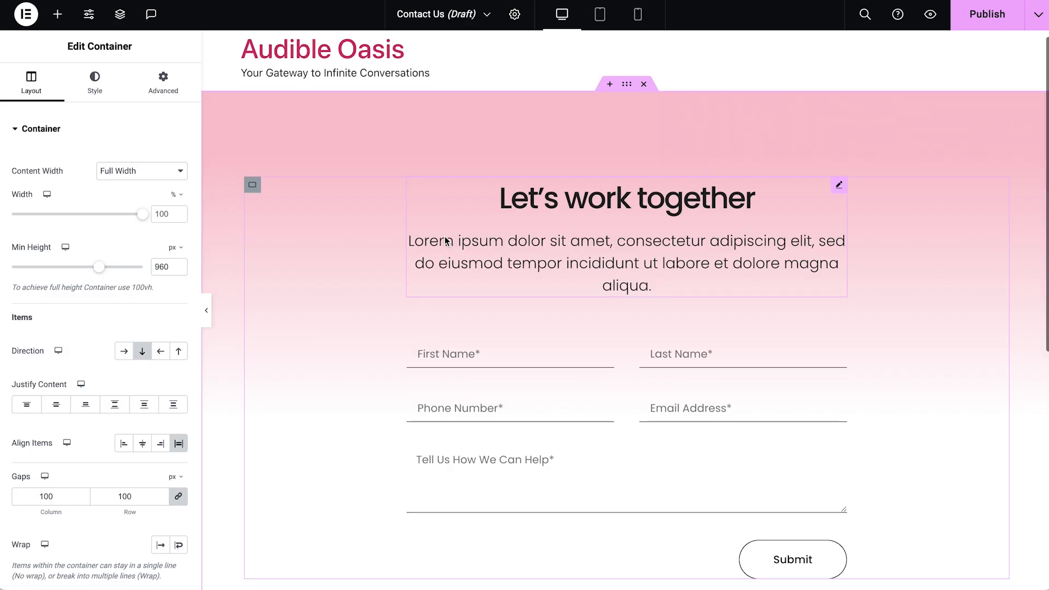
scroll(444, 236, "down", 8)
scroll(444, 236, "up", 8)
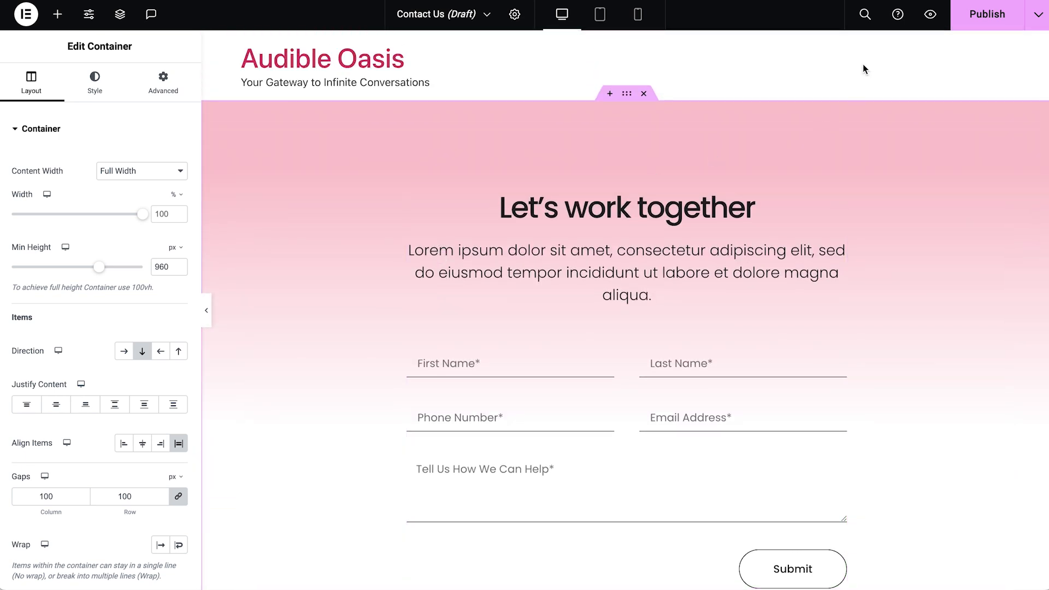
Step: Publish the Contact Us page and exit to the WordPress page list
left_click(961, 26)
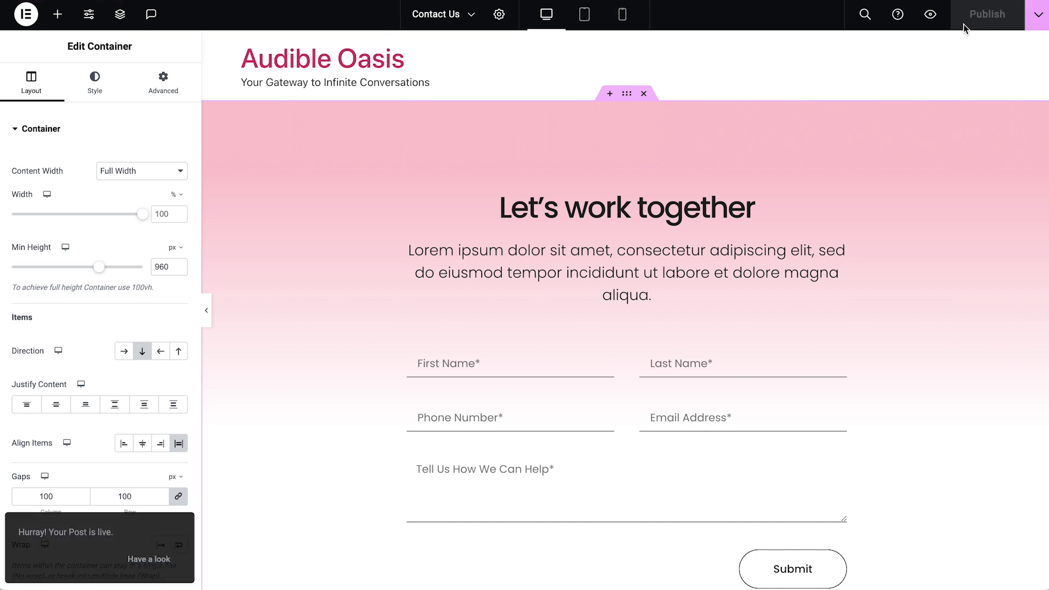
left_click(26, 14)
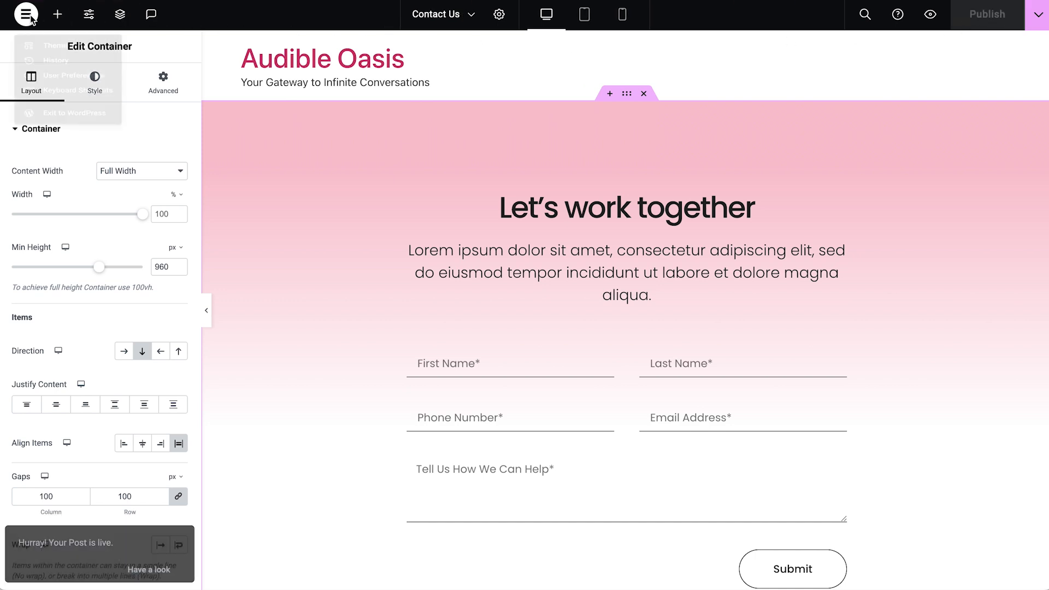
left_click(66, 147)
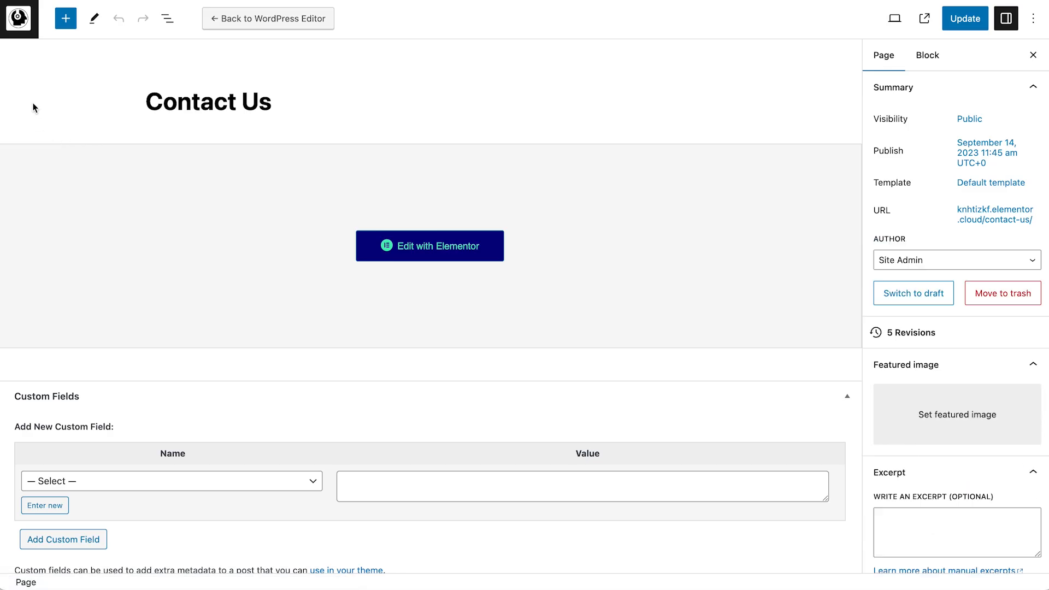
left_click(28, 31)
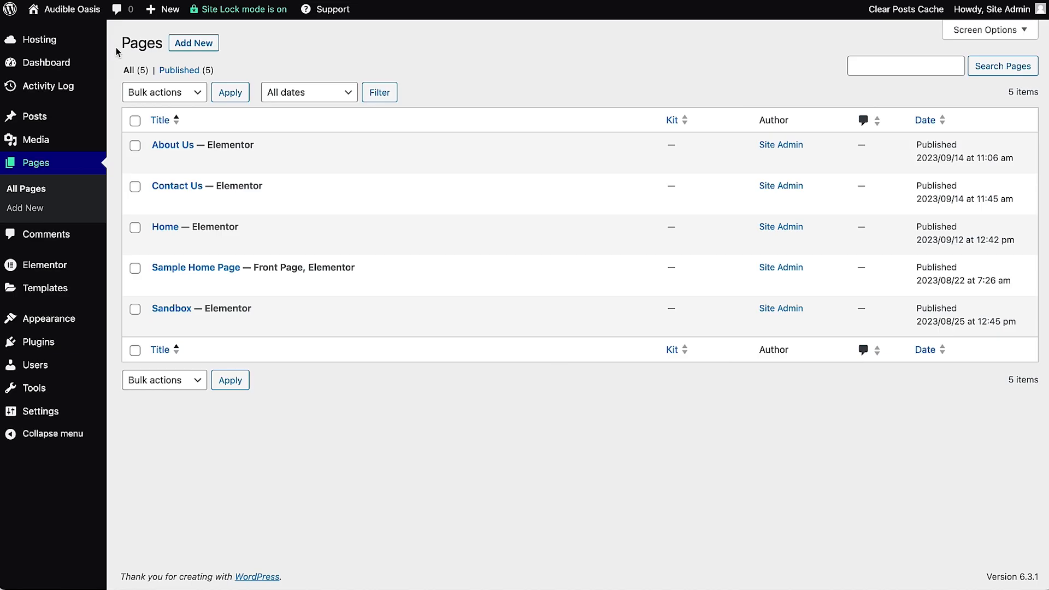
Step: Create a new page named "Podcasts"
left_click(184, 46)
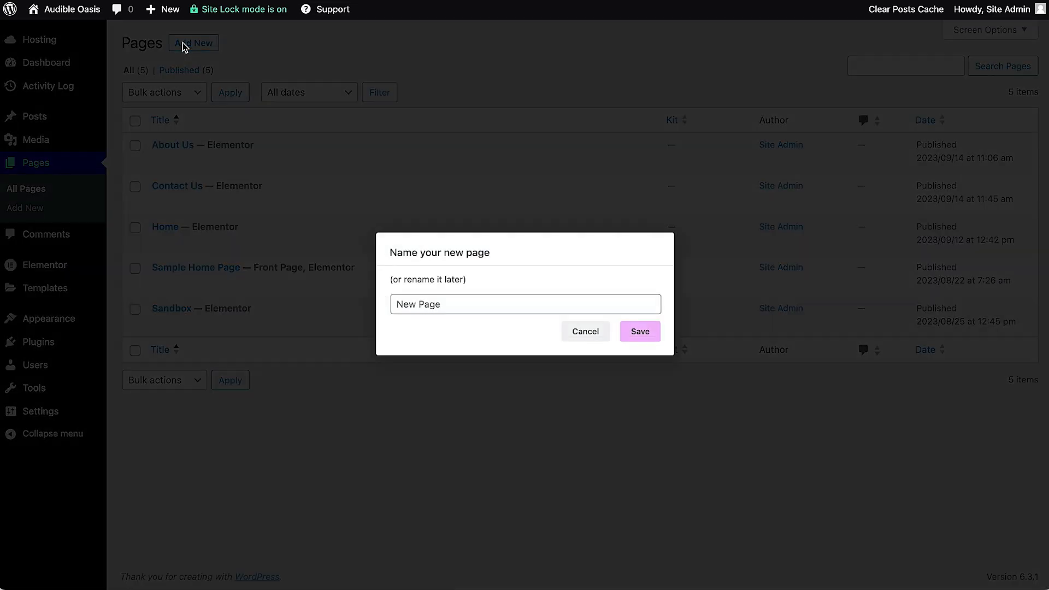
triple_click(445, 315)
type("Podca")
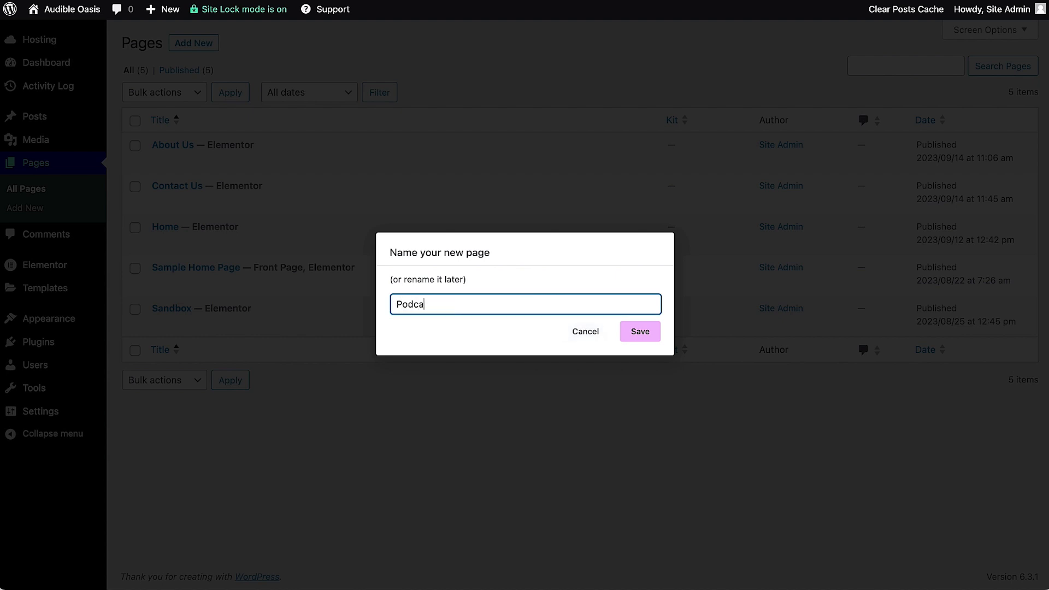
left_click(636, 331)
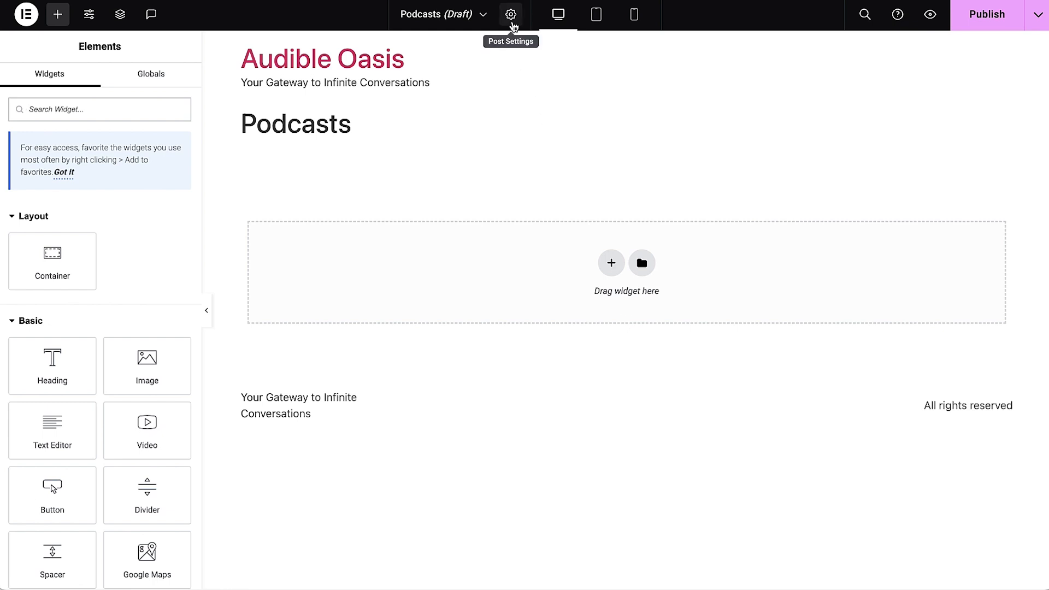
Step: Hide the title of the Podcasts page and publish it
left_click(512, 15)
left_click(174, 508)
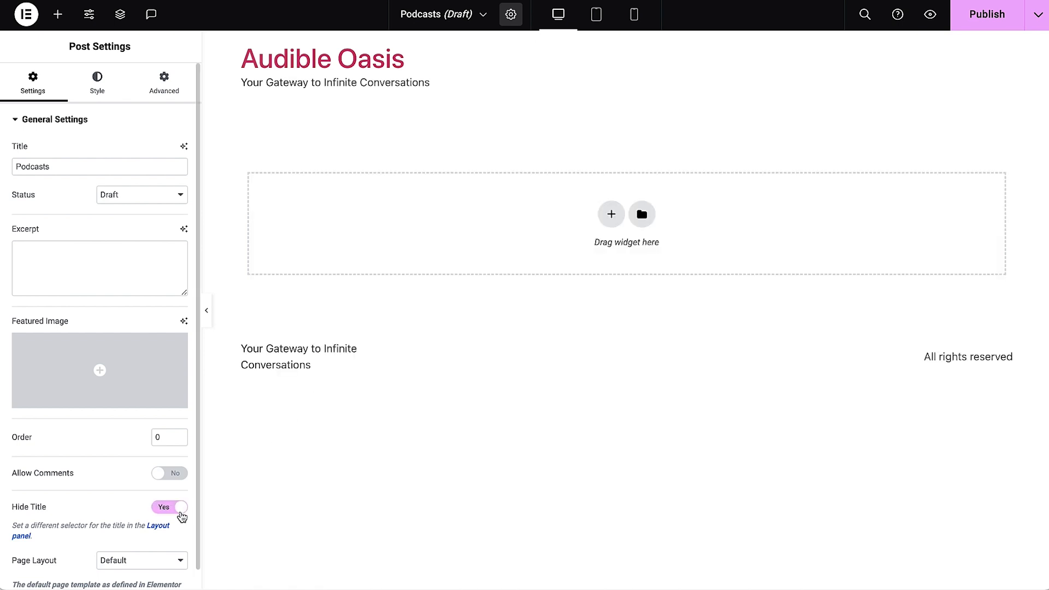
left_click(985, 22)
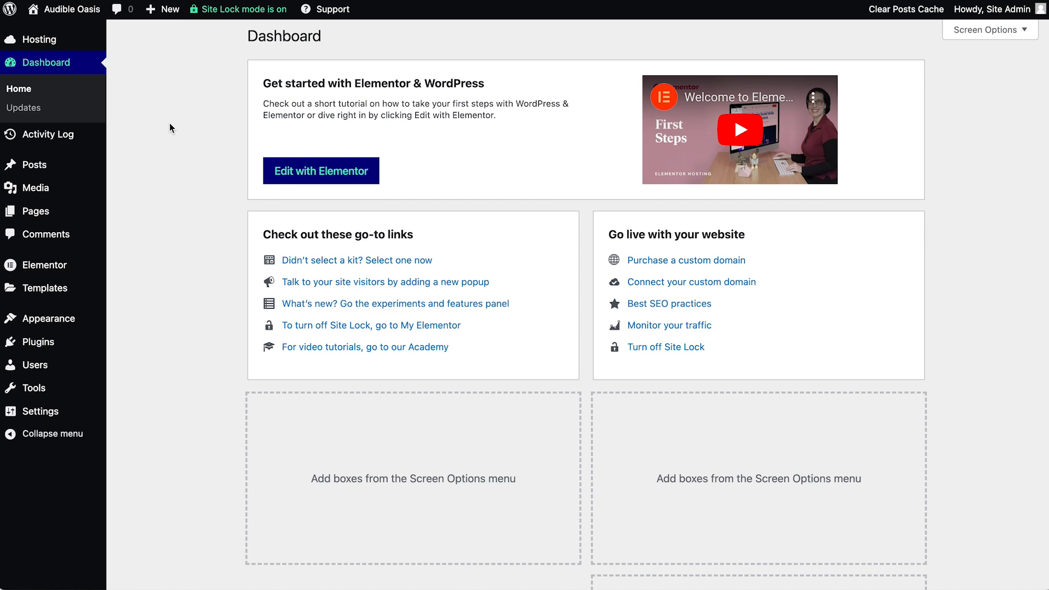
Step: In the WordPress reading settings, choose Home as the static homepage and Podcasts as the posts page
mouse_move(98, 414)
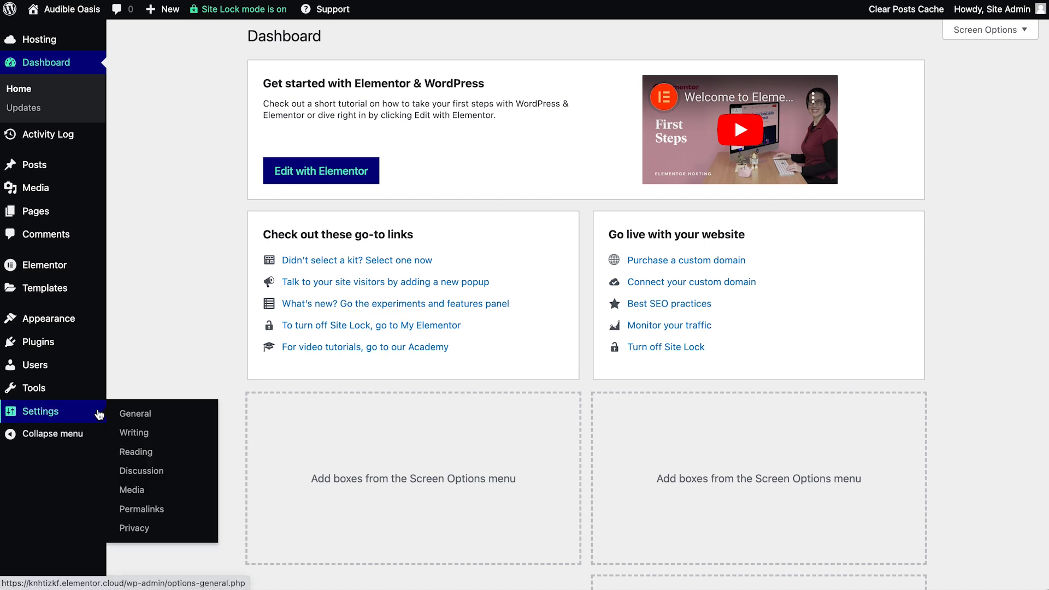
left_click(118, 454)
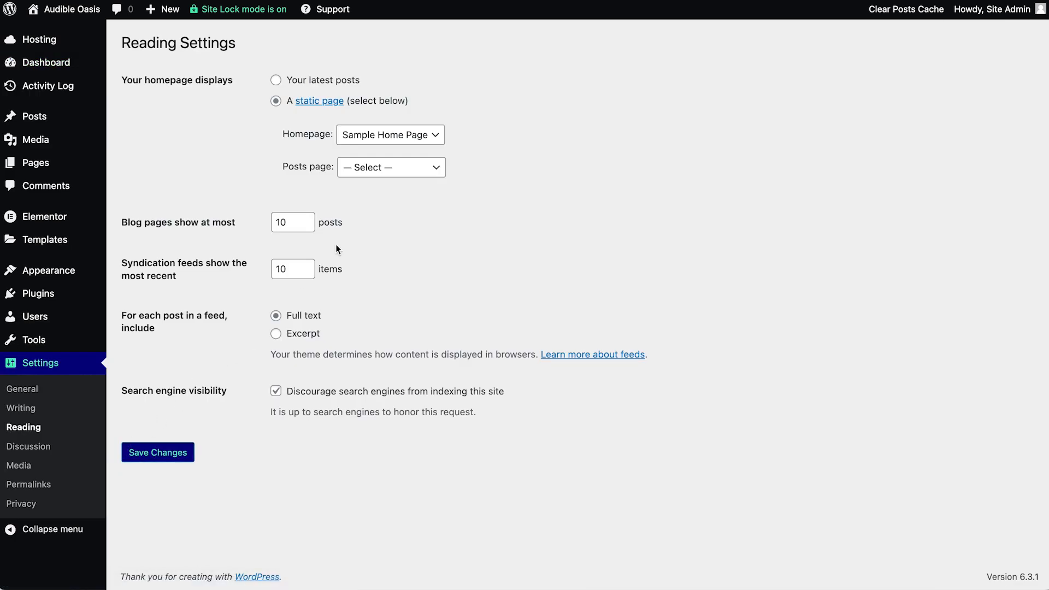
left_click(381, 139)
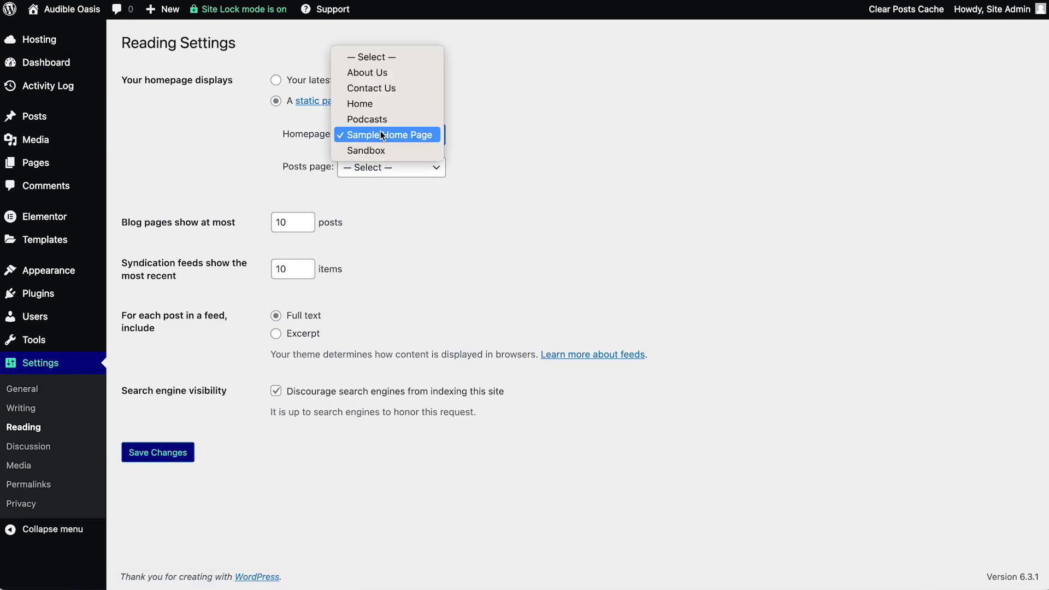
left_click(375, 103)
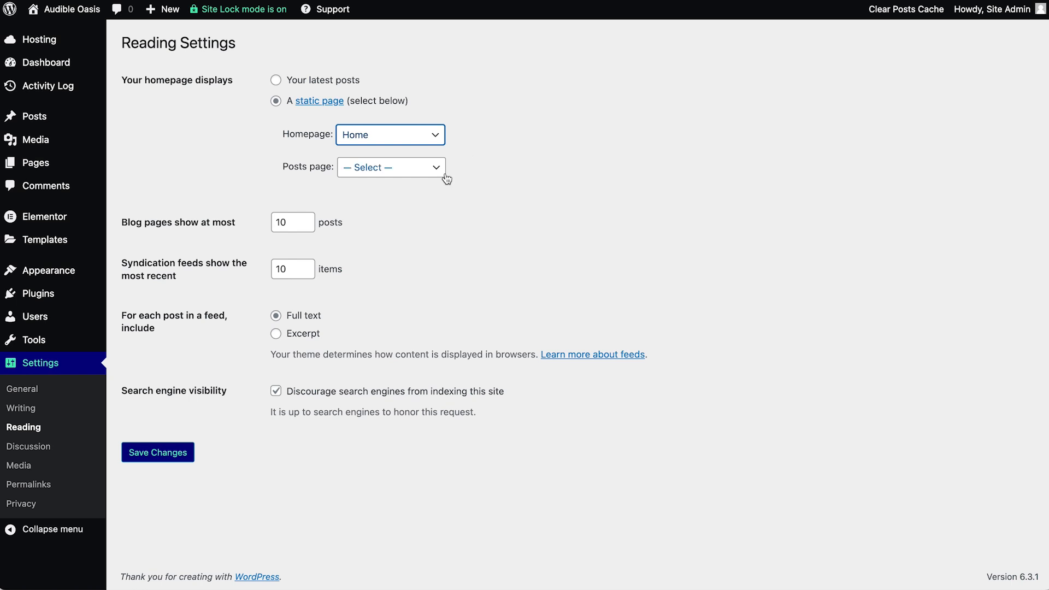
left_click(370, 174)
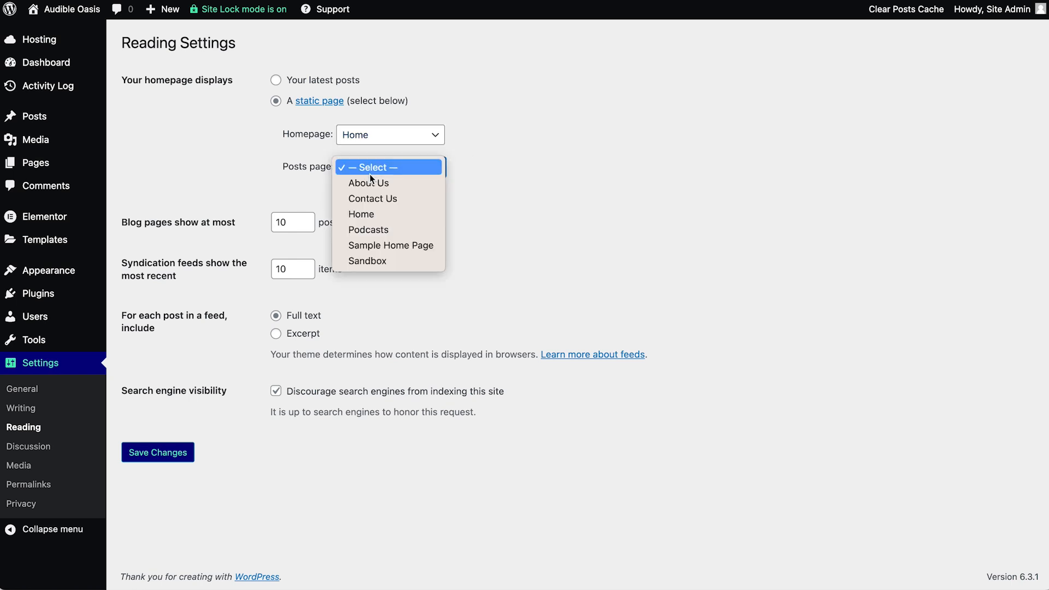
left_click(376, 229)
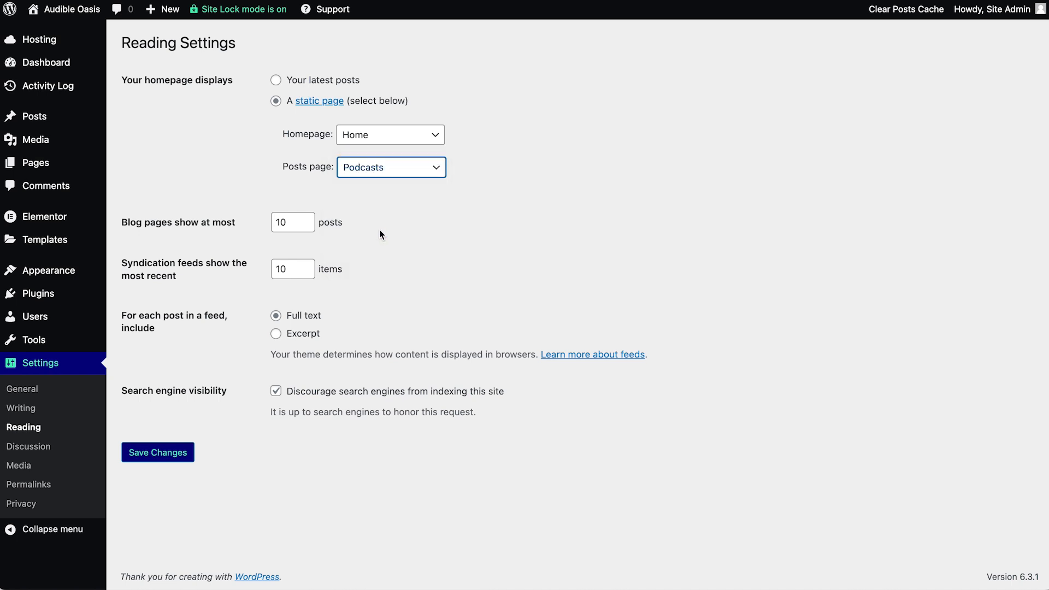
Step: Disable "Discourage search engines from indexing this site", save the reading settings and return to the dashboard
left_click(276, 391)
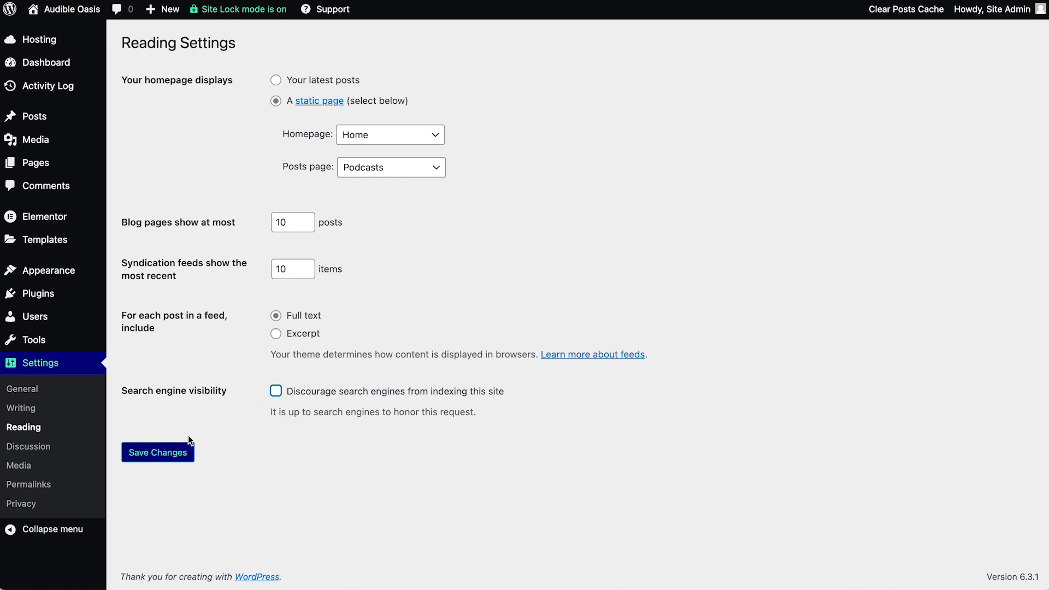
left_click(164, 454)
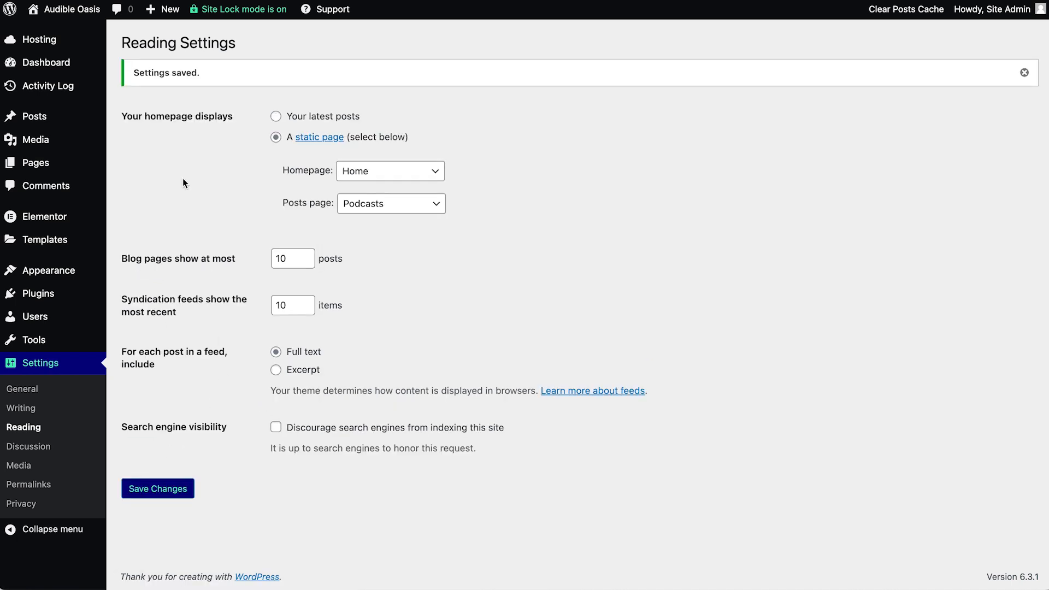
mouse_move(93, 63)
left_click(133, 69)
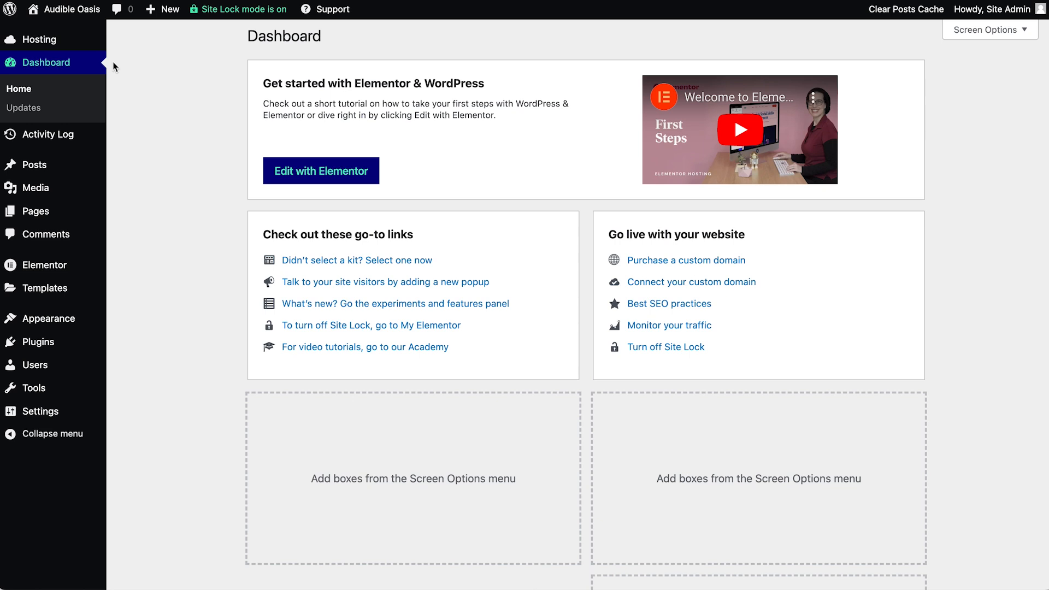
Step: Add the Home, Podcasts, About Us and Contact Us pages to the Primary navigation menu
mouse_move(104, 320)
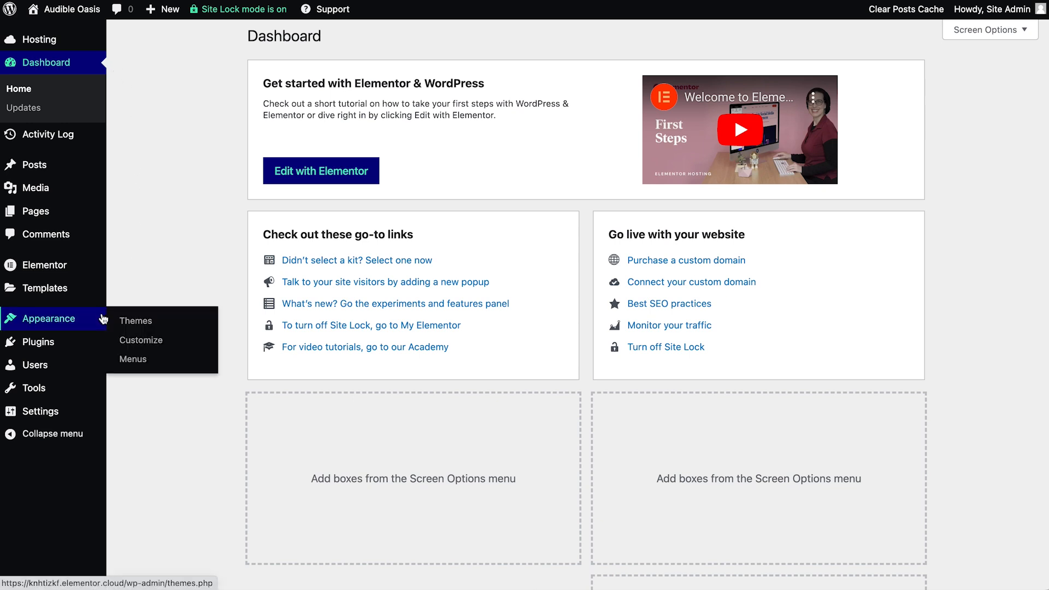
left_click(113, 363)
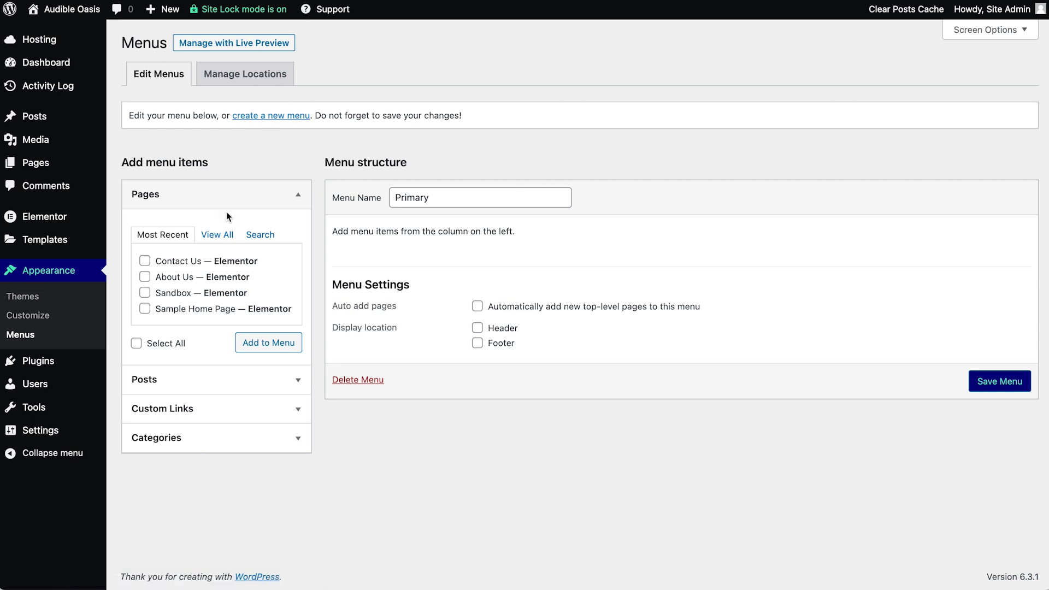
left_click(214, 238)
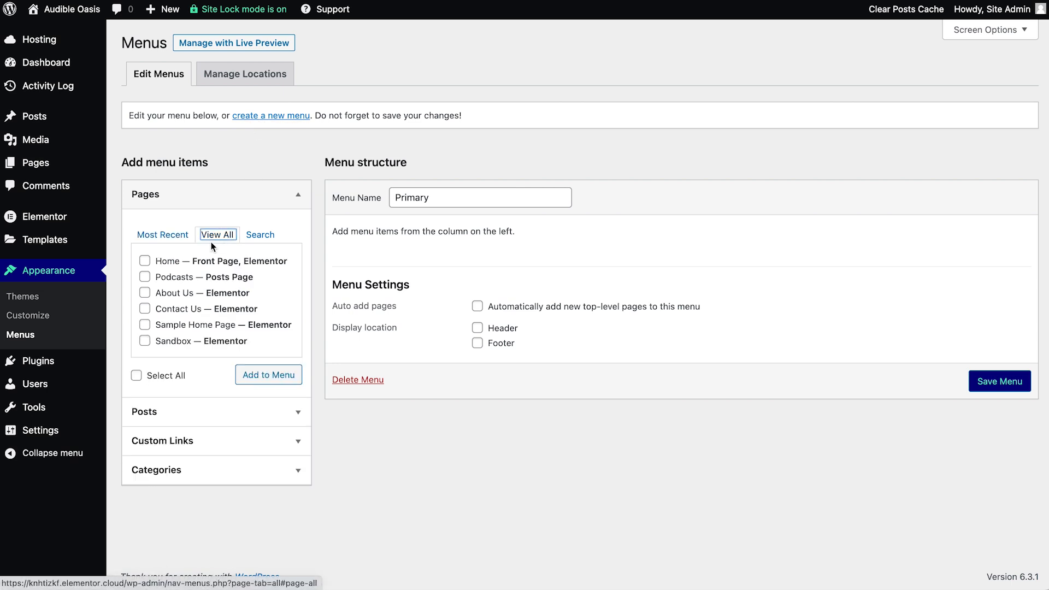
left_click(145, 261)
left_click(145, 278)
left_click(145, 293)
left_click(146, 310)
left_click(251, 376)
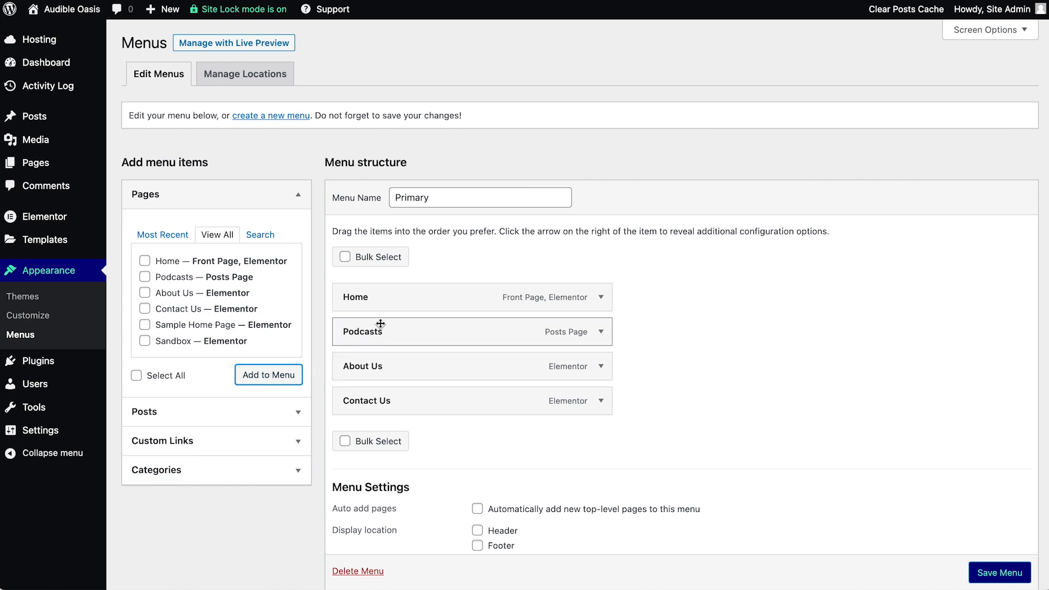
Step: Move Podcasts below About Us in the Primary menu, assign the menu to the Header location and save it
left_click_drag(380, 331, 378, 371)
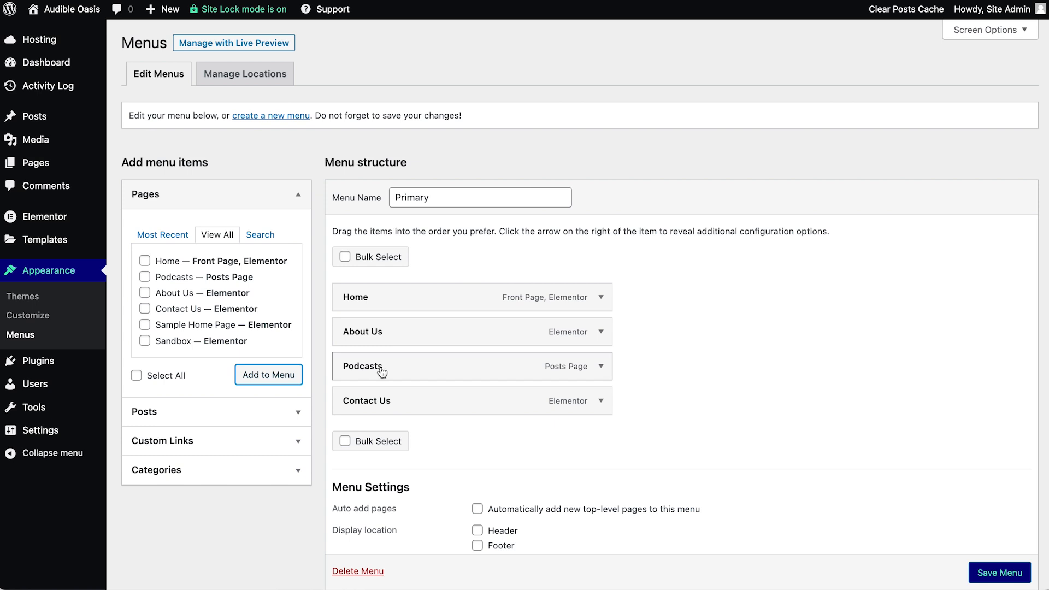
scroll(482, 511, "down", 1)
left_click(479, 507)
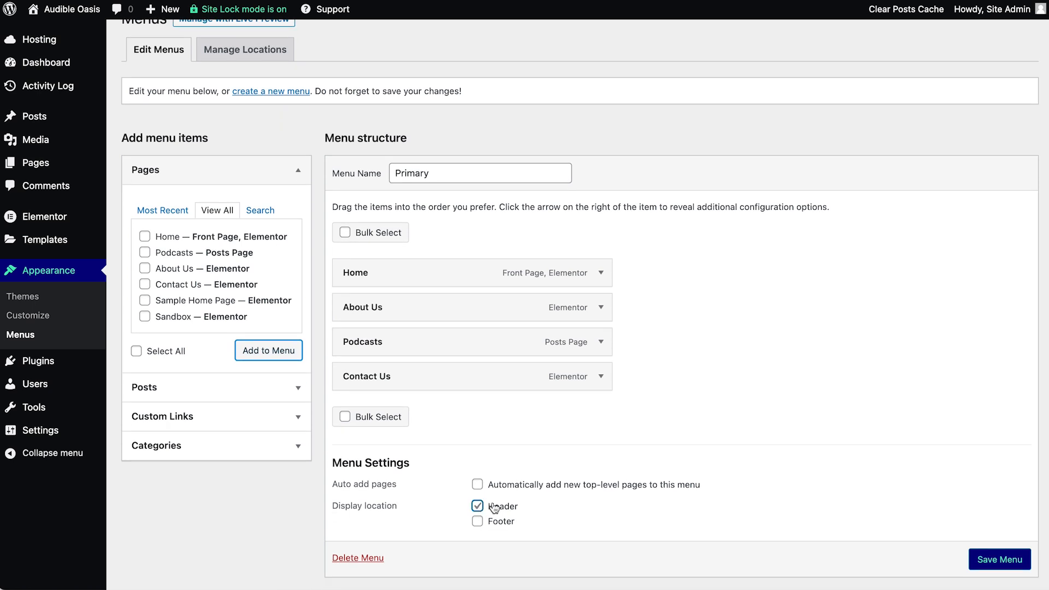
left_click(984, 559)
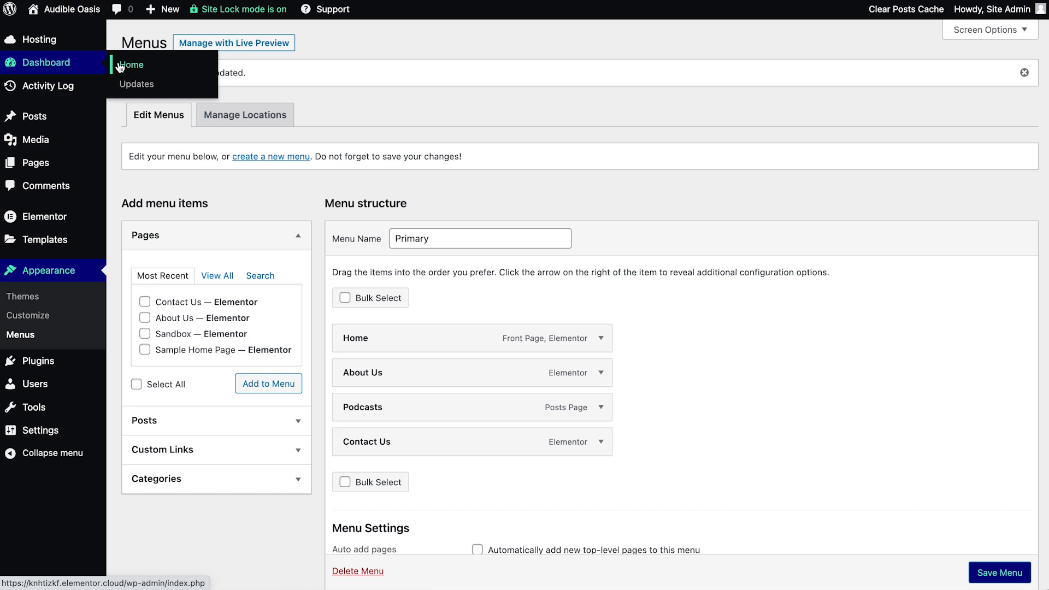
Step: Return to the WordPress dashboard and open the Elementor Theme Builder
left_click(112, 65)
mouse_move(71, 10)
left_click(82, 32)
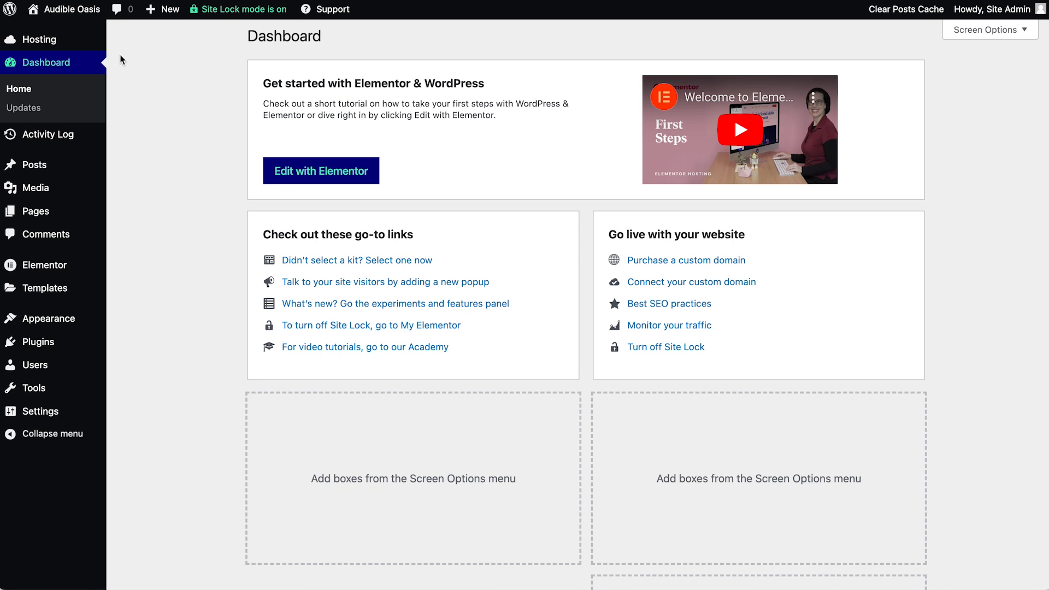
mouse_move(105, 297)
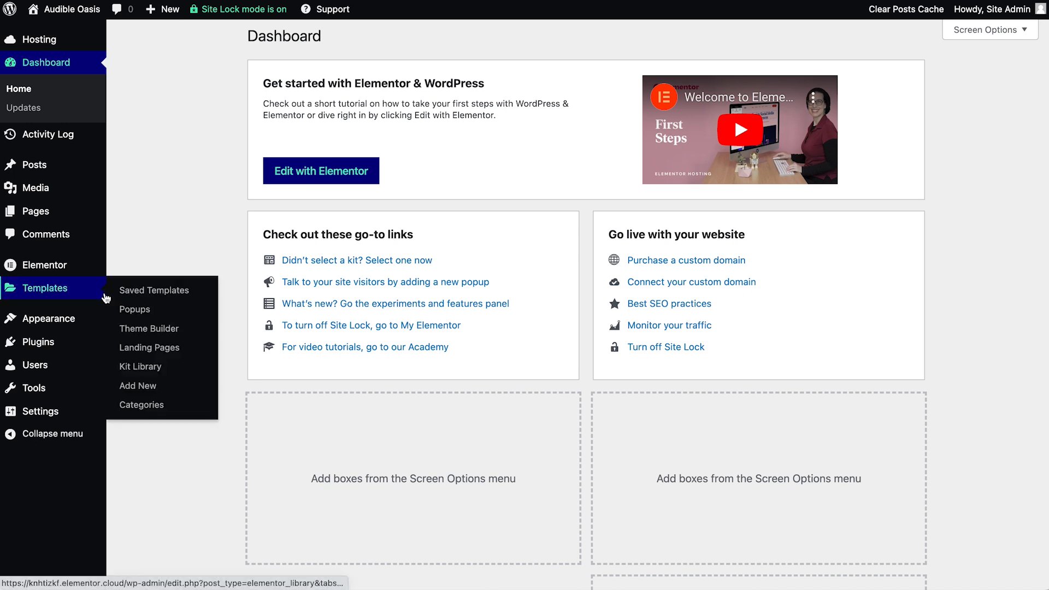
left_click(117, 334)
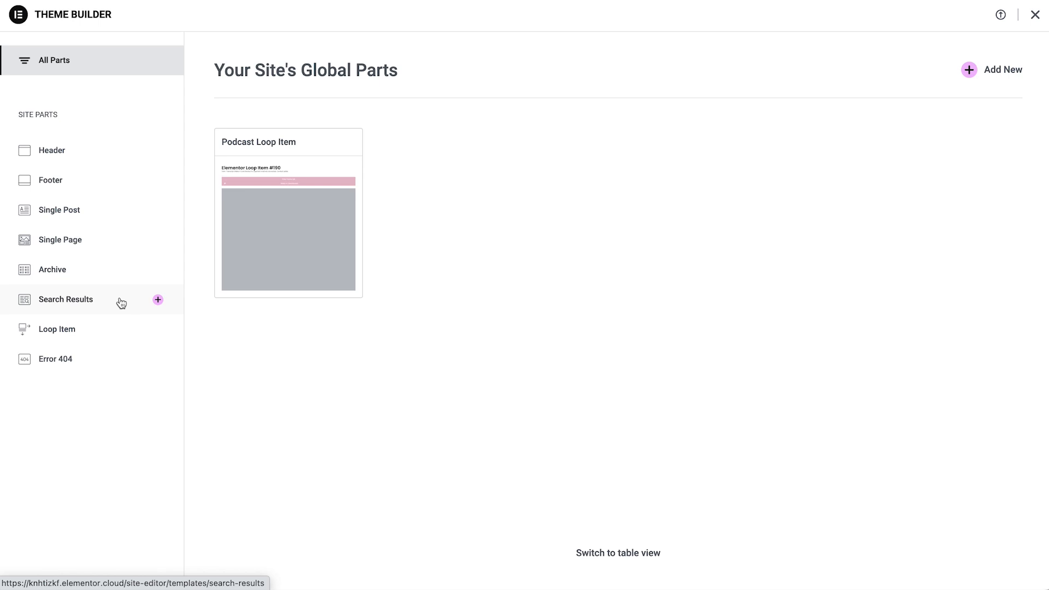
Step: View the existing Podcast Loop Item template and return to the overview of all site parts
mouse_move(246, 253)
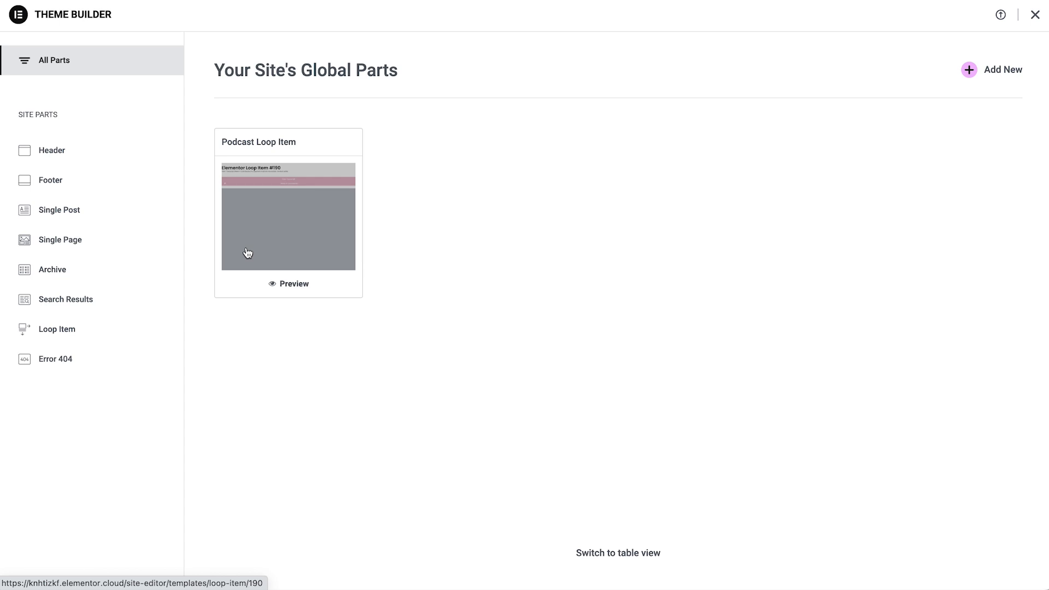
left_click(247, 253)
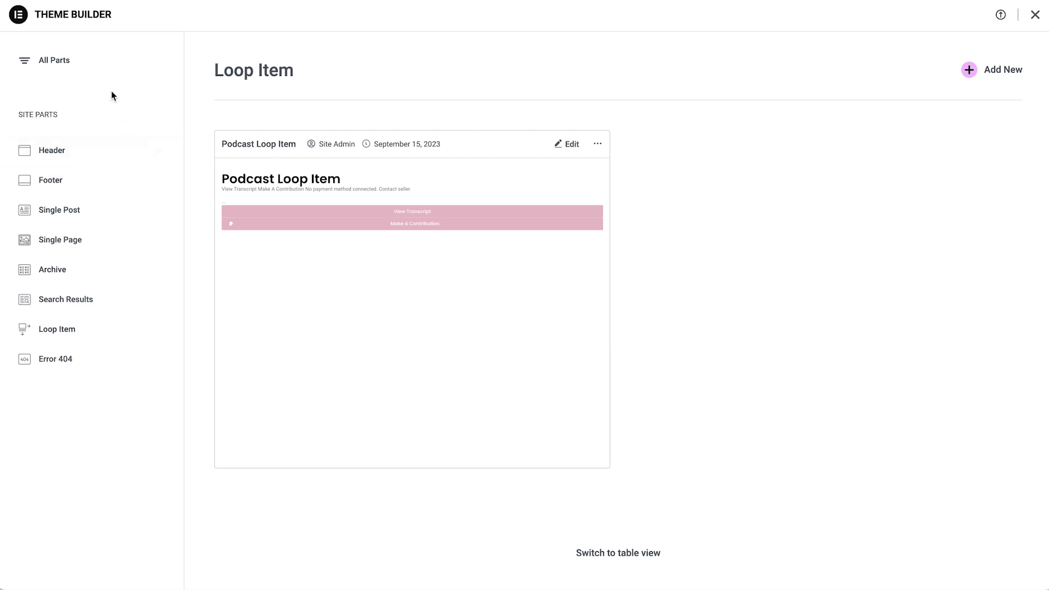
left_click(81, 63)
Step: Create a new Header template in the Theme Builder and close the block library without inserting a block
mouse_move(141, 160)
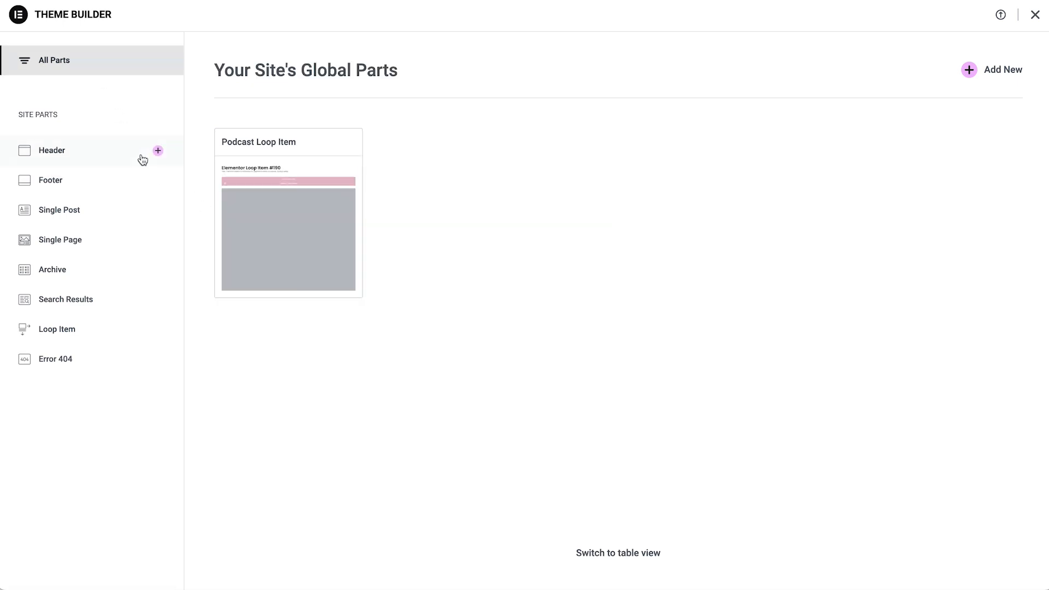
left_click(141, 159)
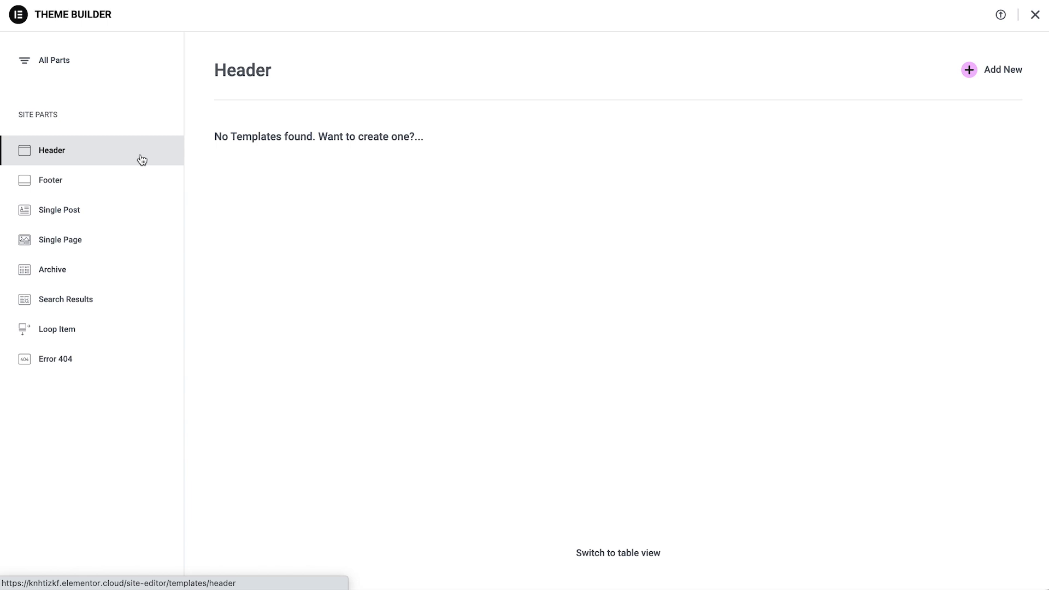
left_click(969, 71)
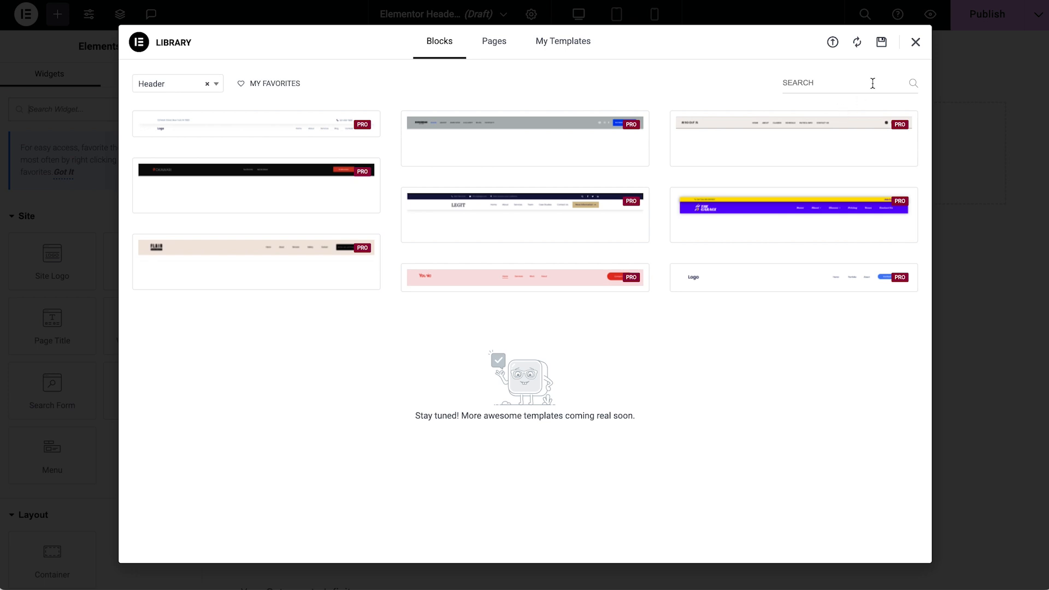
left_click(916, 42)
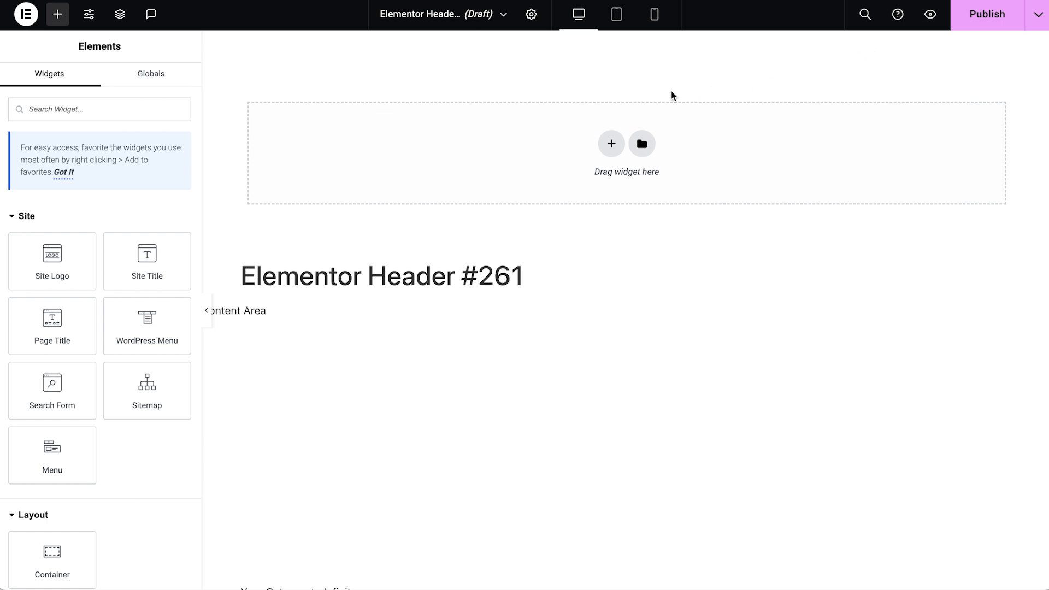
Step: Add a horizontal row container to the header, with Full Width content and a minimum height of 100 px
left_click(611, 144)
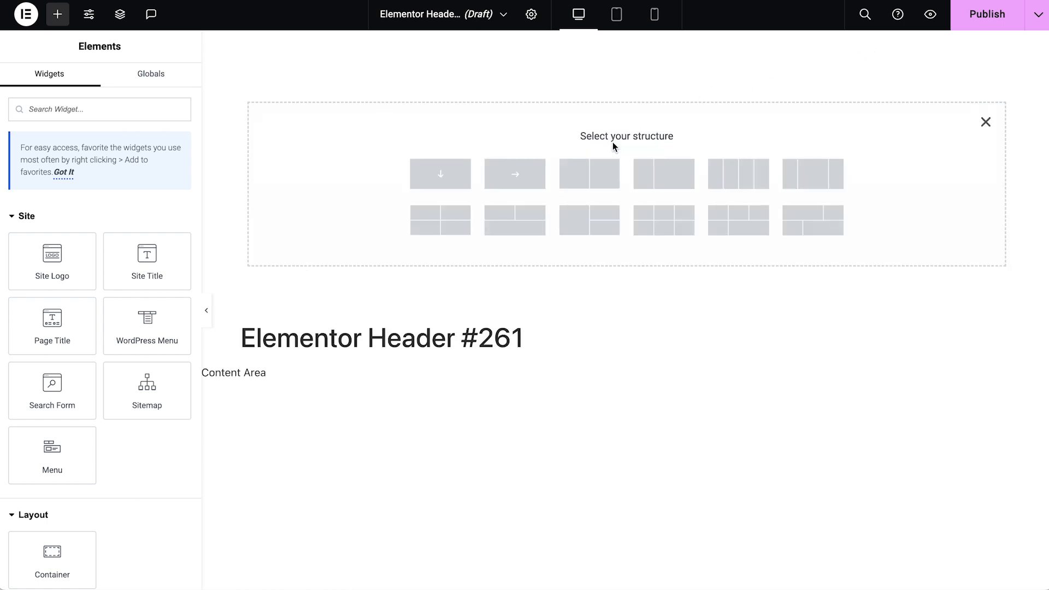
left_click(522, 174)
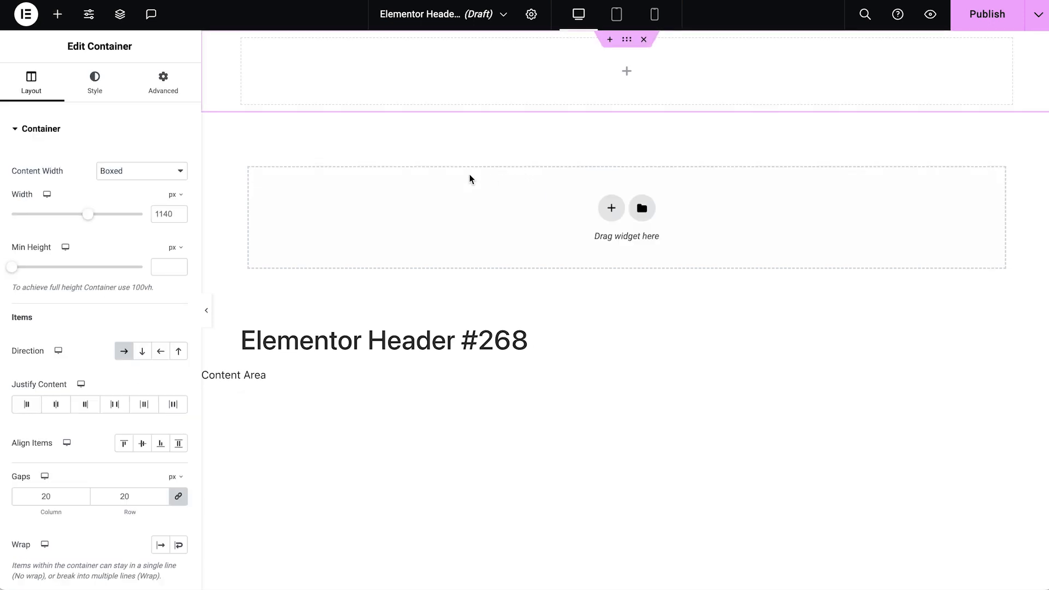
left_click(140, 173)
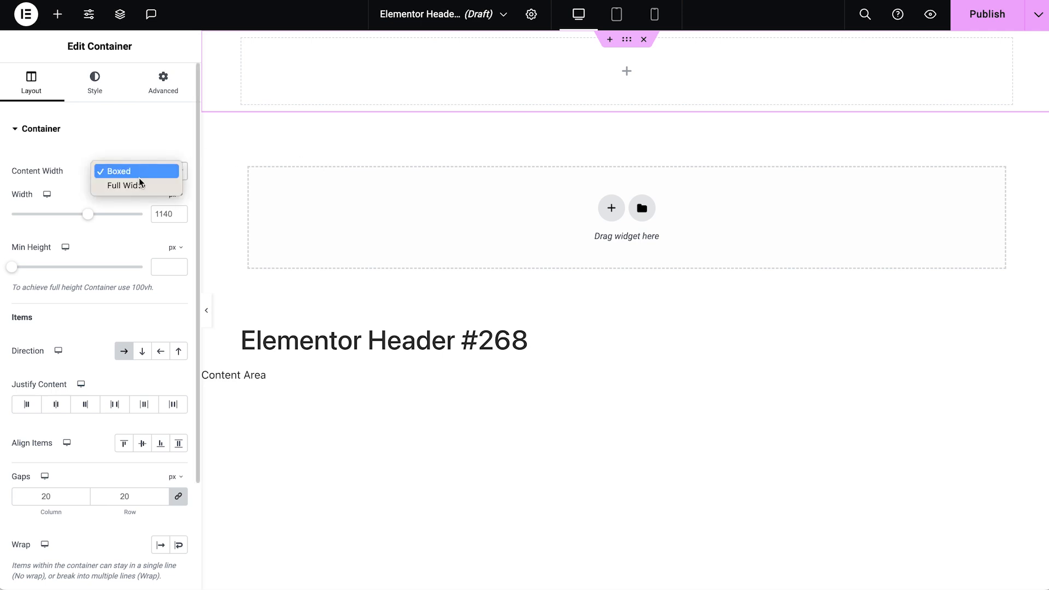
left_click(141, 185)
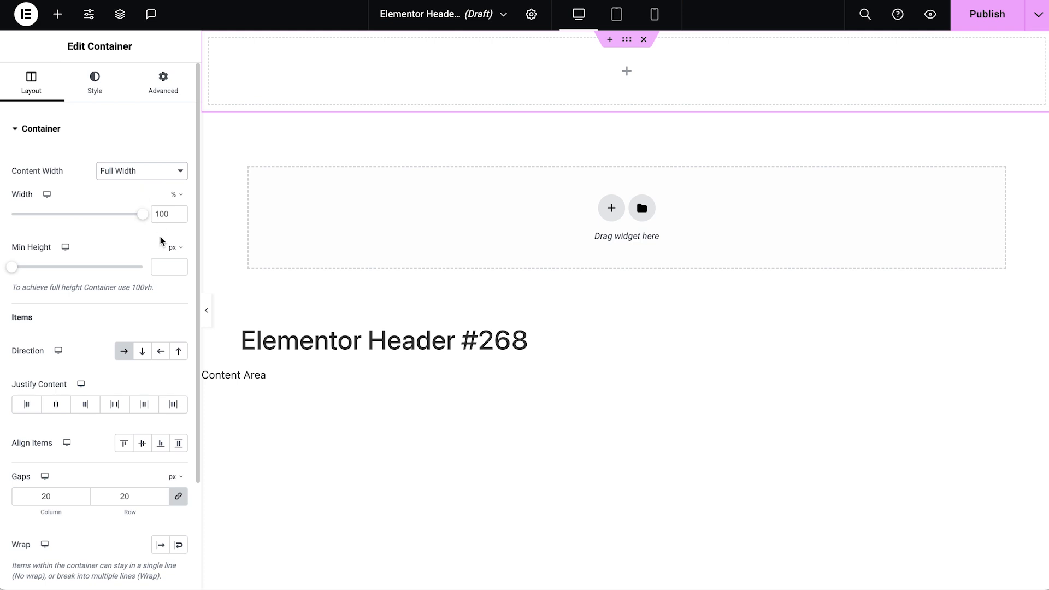
left_click(162, 263)
type("100")
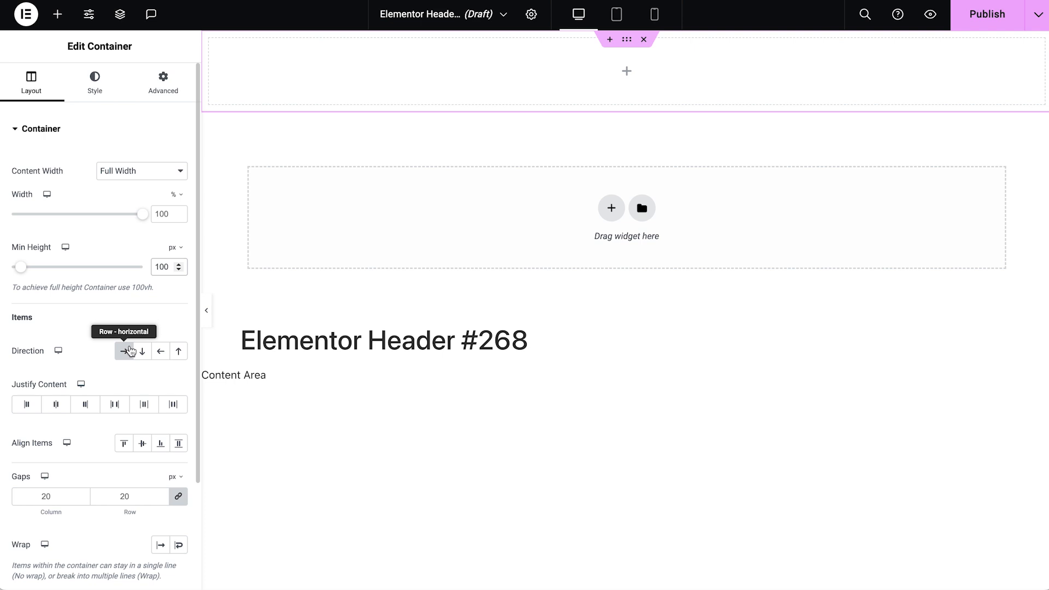
Step: Set the header container's items to Space Between and Center alignment, and apply a classic Global White background
left_click(112, 405)
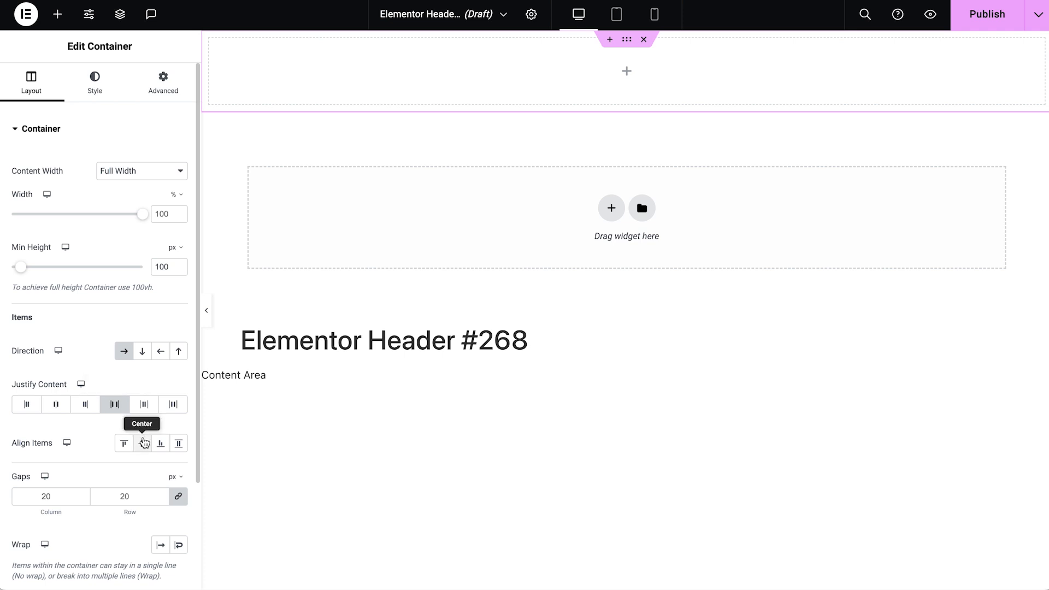
left_click(143, 447)
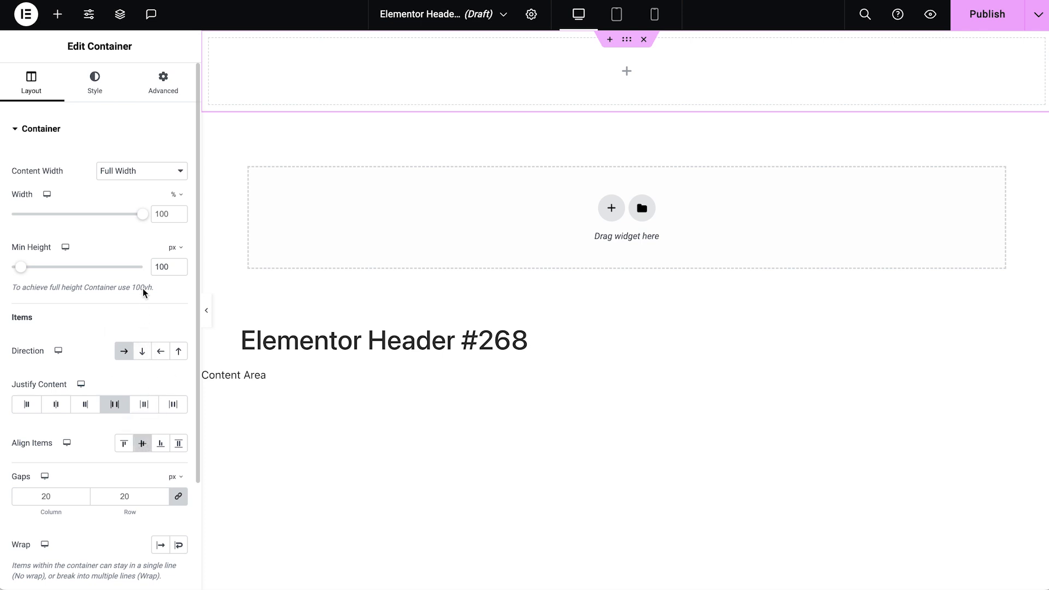
left_click(97, 91)
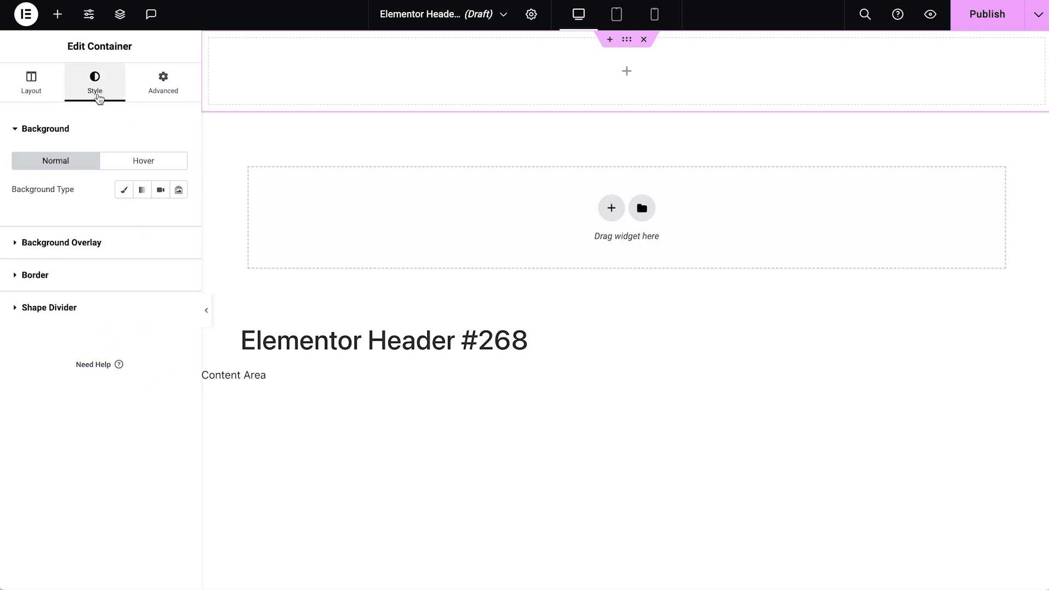
left_click(127, 189)
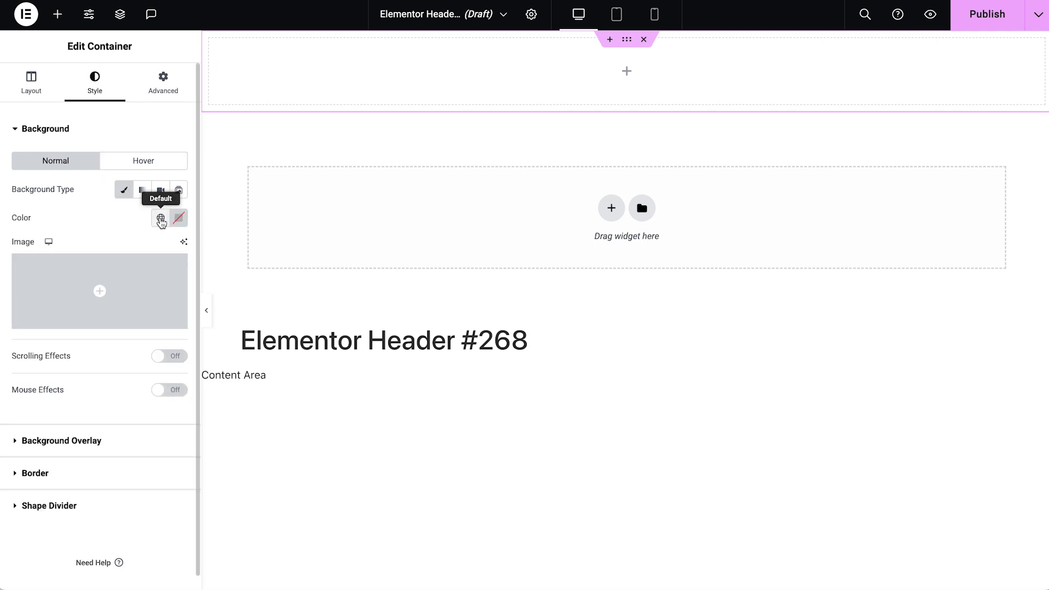
left_click(160, 217)
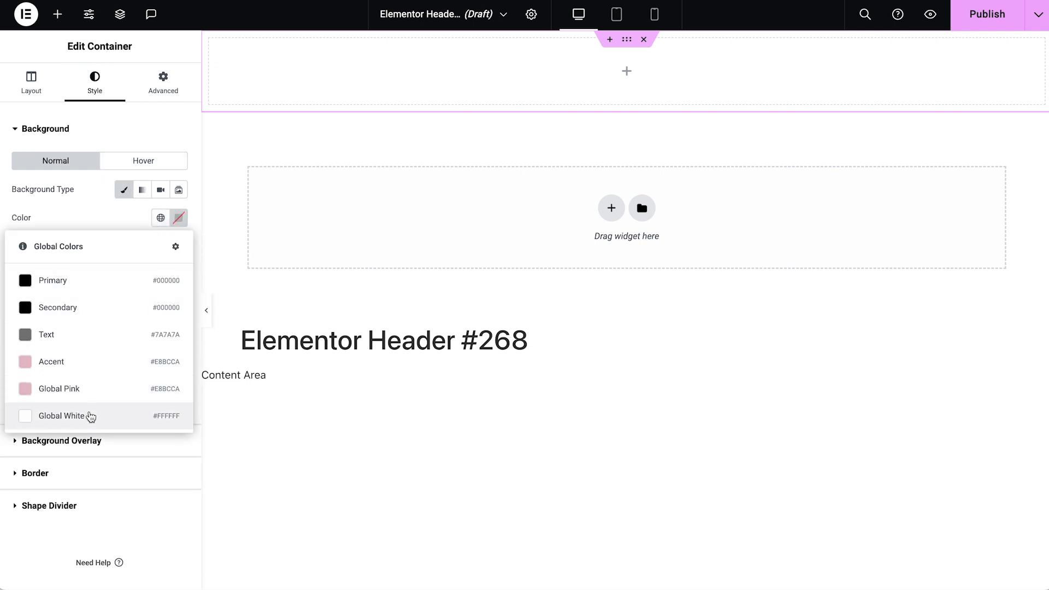
left_click(91, 417)
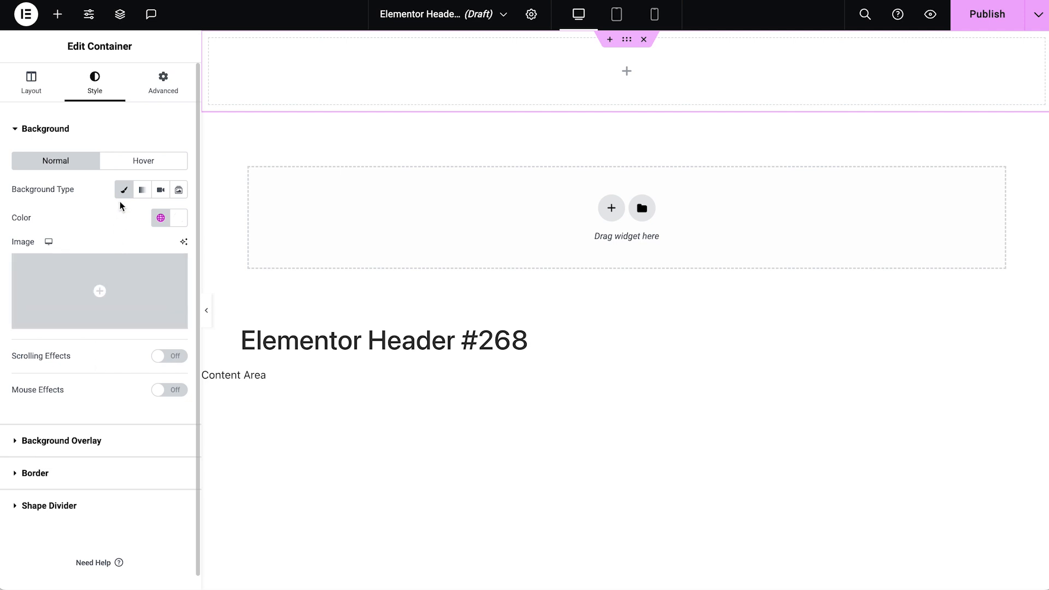
Step: Set the header container's padding to 100 px right and left with 0 top and bottom, and its Z-Index to 999
left_click(160, 89)
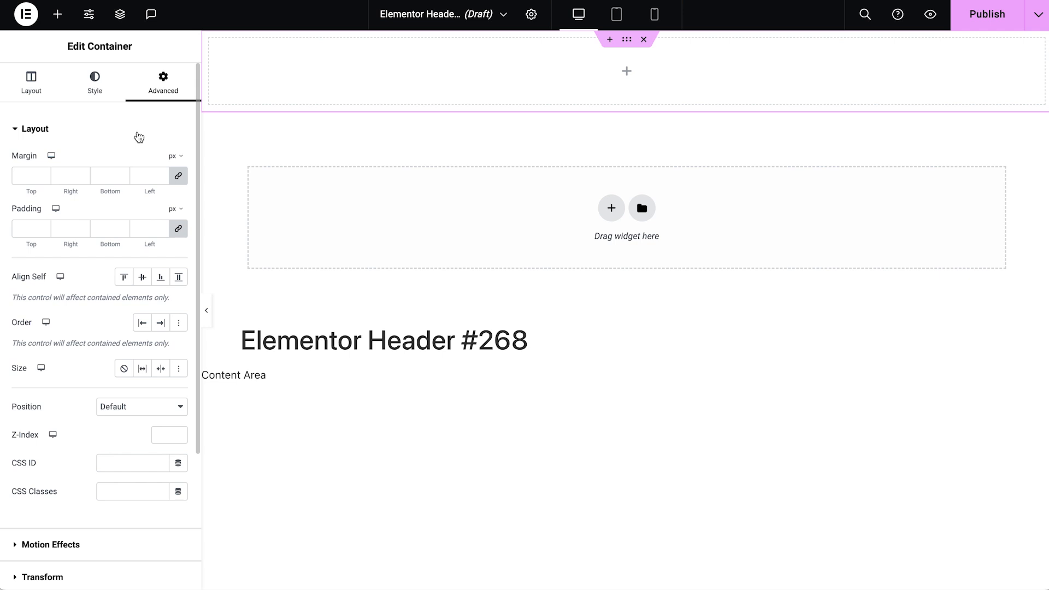
left_click(178, 229)
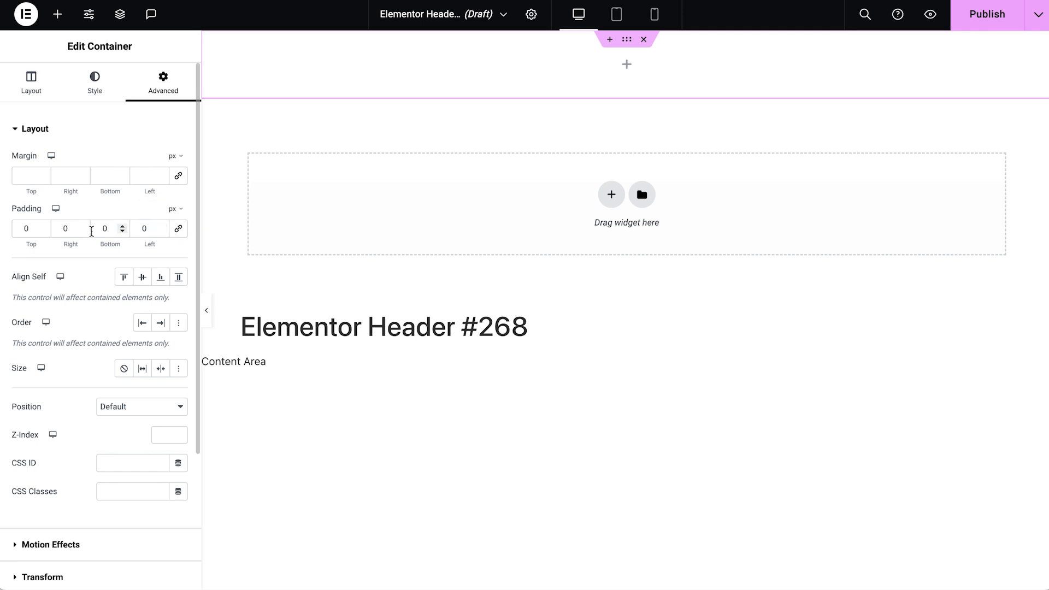
double_click(61, 229)
type("100")
double_click(152, 230)
type("100")
left_click(163, 432)
type("999")
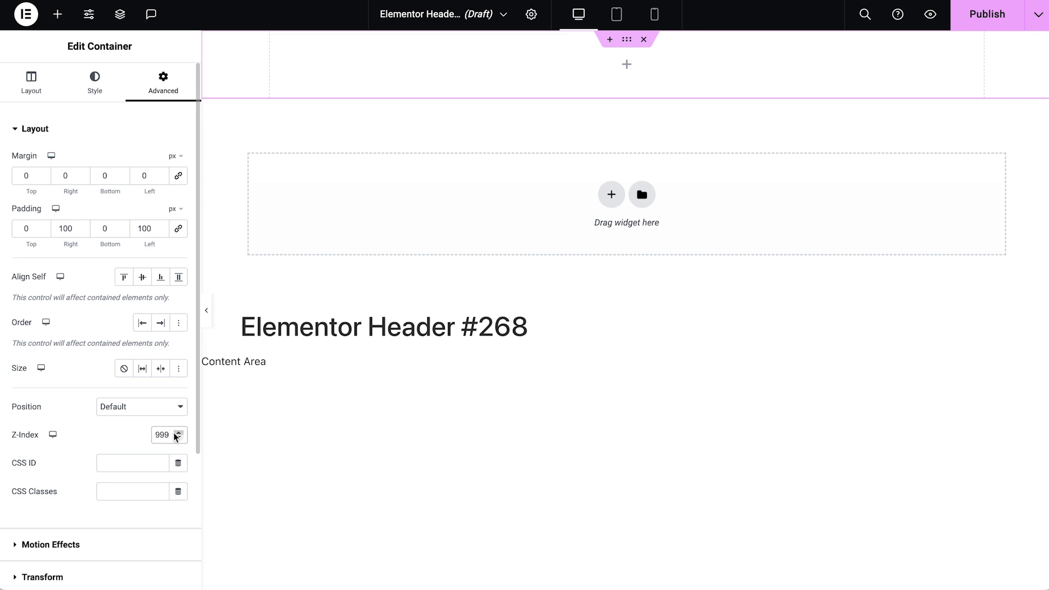
Step: Make the header container sticky to the Top through its motion effects
left_click(100, 541)
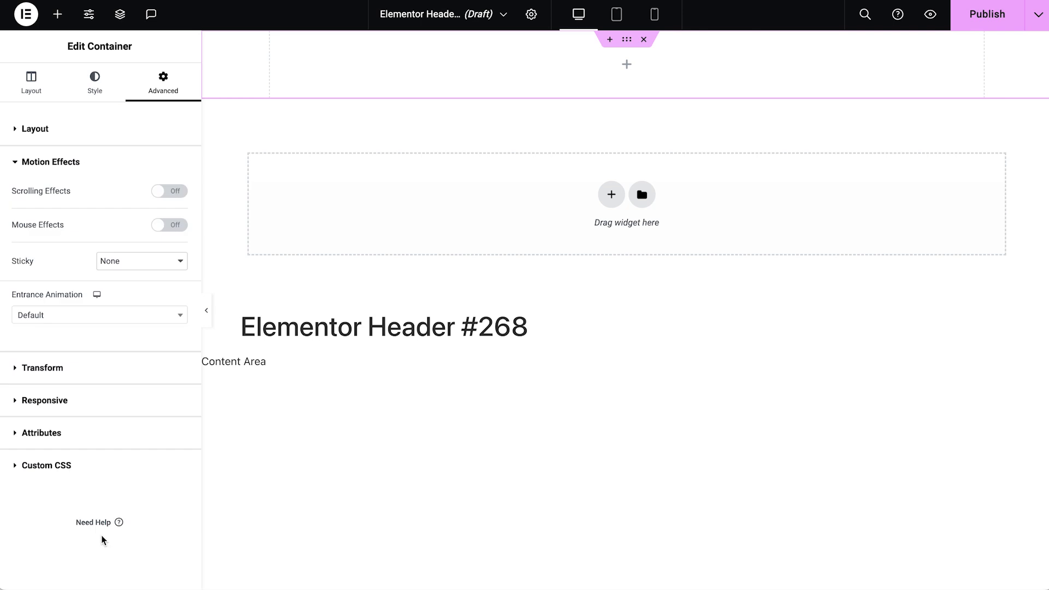
left_click(129, 267)
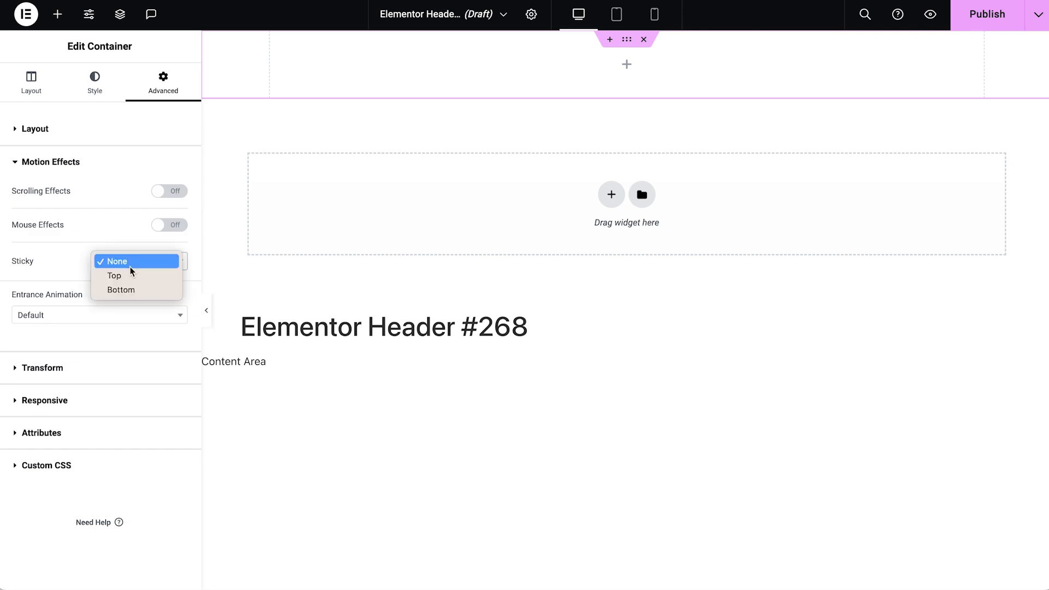
left_click(121, 277)
scroll(379, 339, "down", 1)
scroll(379, 339, "down", 1)
scroll(379, 338, "up", 2)
scroll(379, 339, "down", 2)
scroll(379, 339, "up", 2)
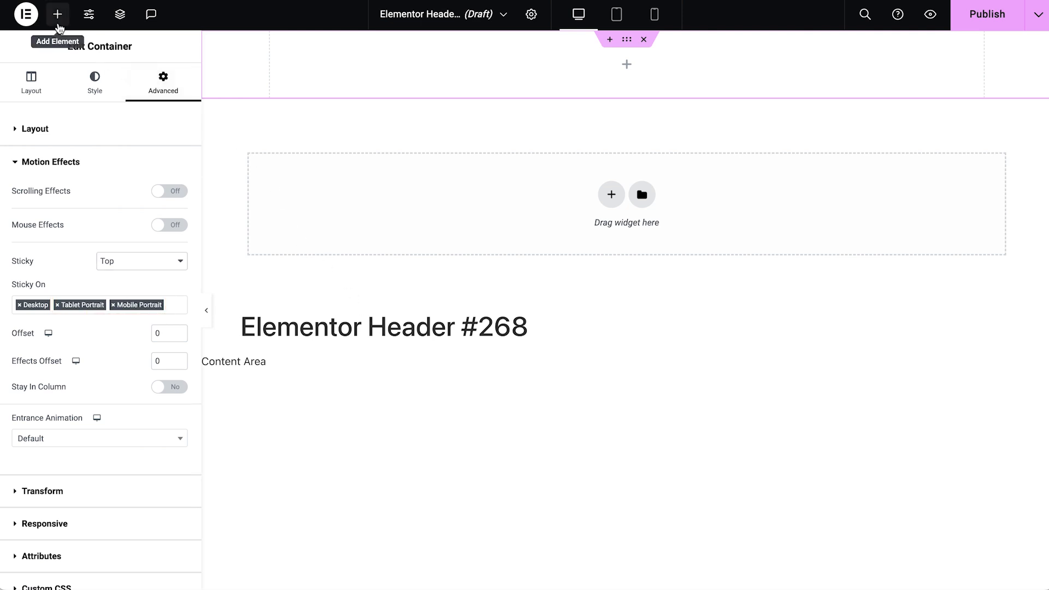
Step: Add a Site Title widget and a WordPress Menu widget to the header container
left_click(57, 17)
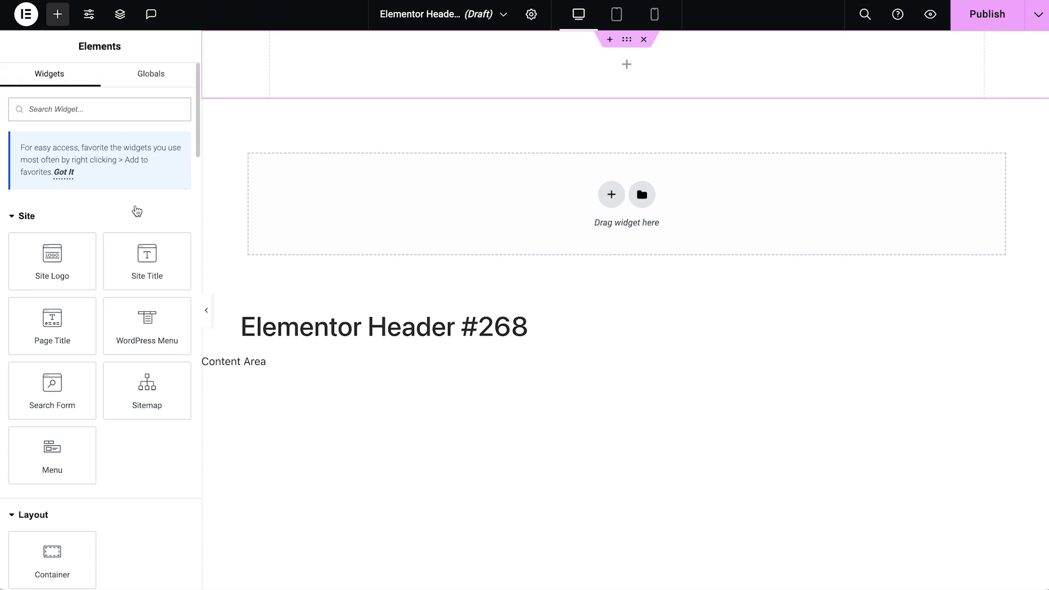
left_click(148, 255)
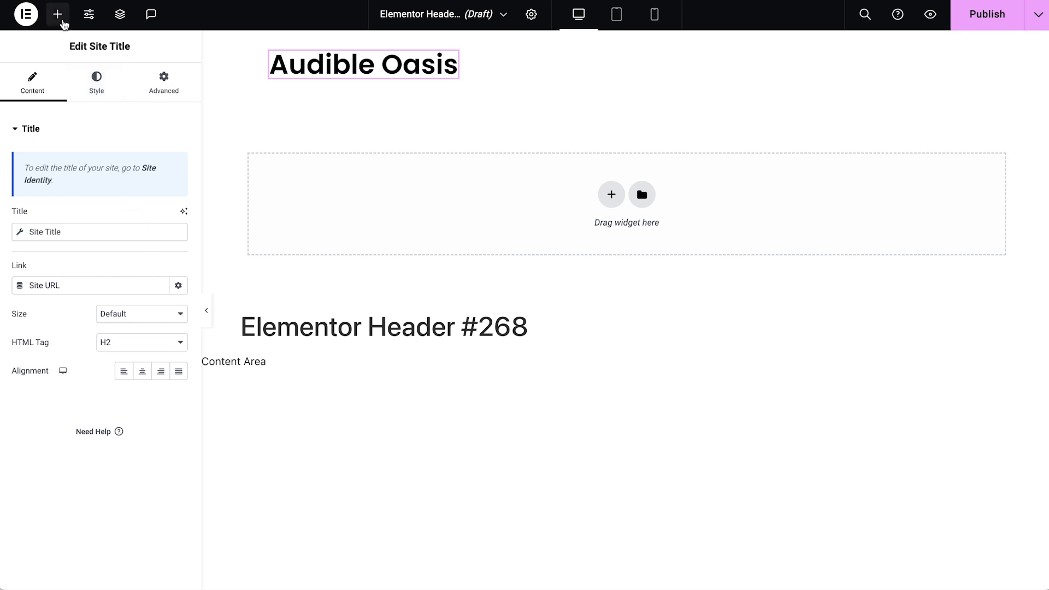
left_click(57, 13)
left_click(120, 318)
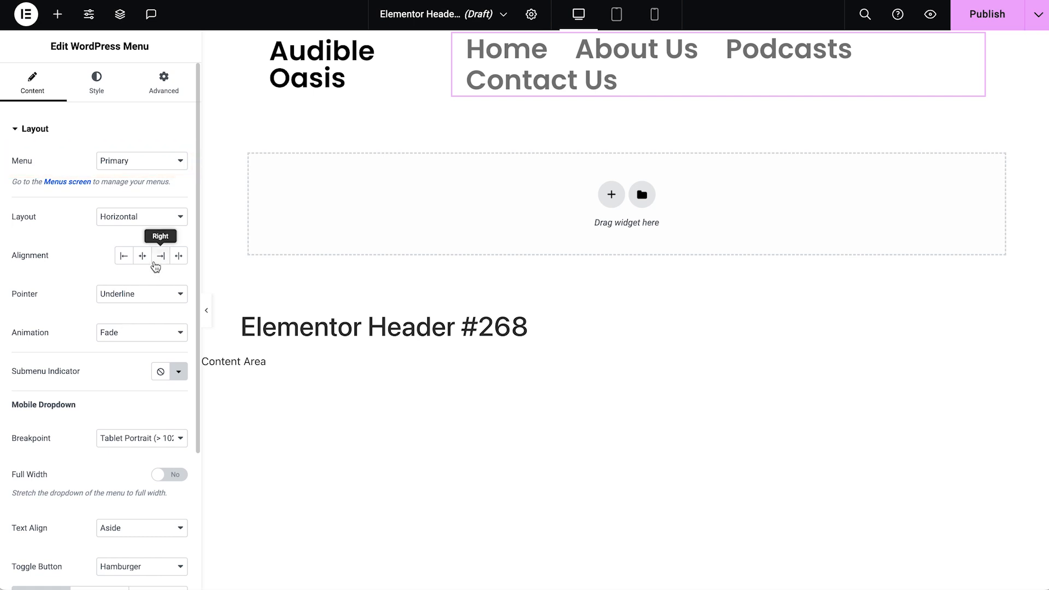
Step: Align the header's WordPress Menu to the right and set its typography size to 20 px
left_click(161, 257)
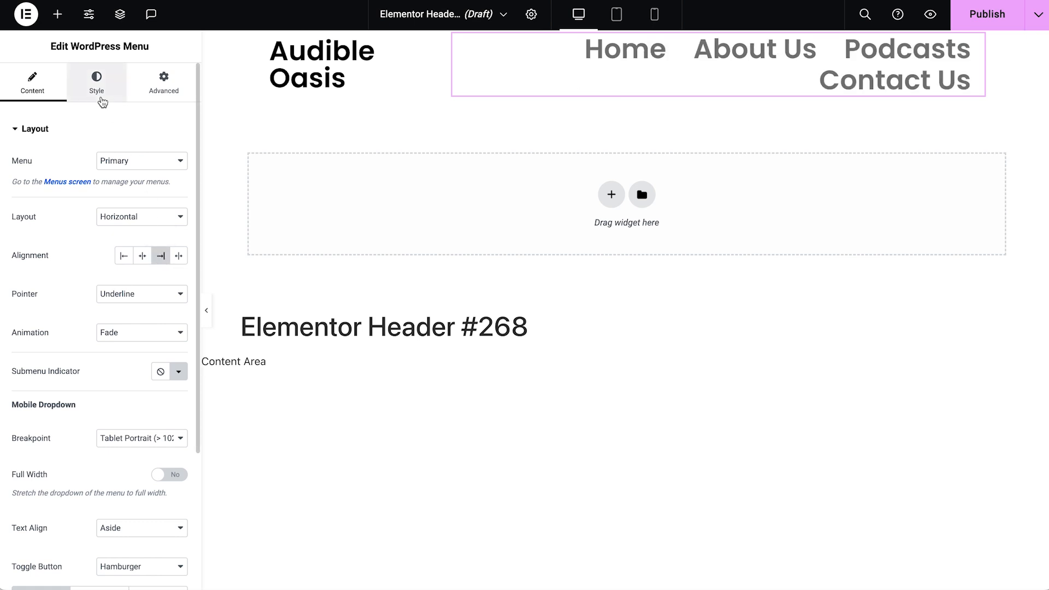
left_click(101, 100)
left_click(179, 158)
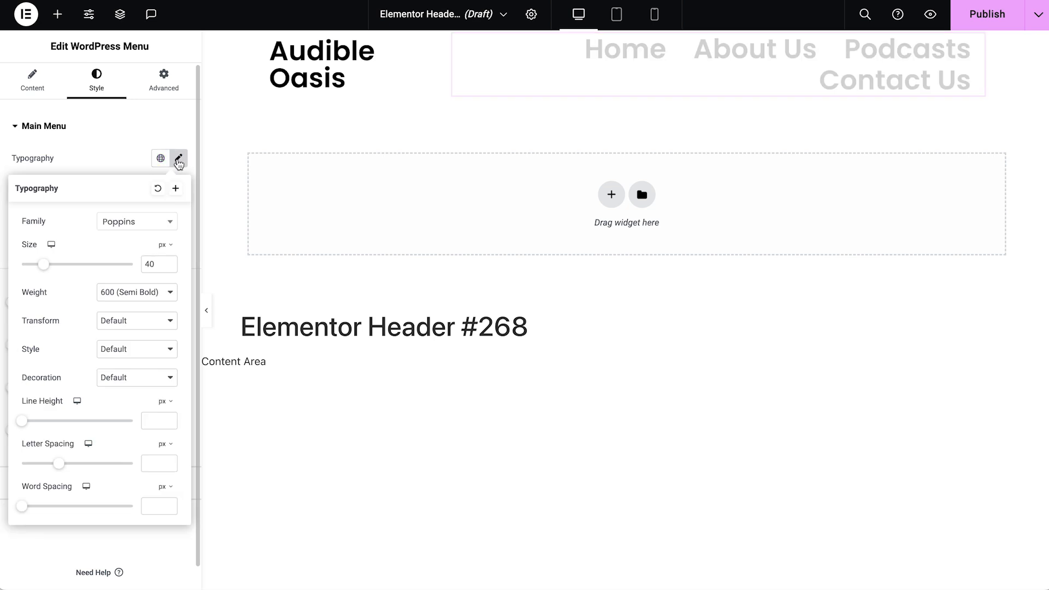
left_click(149, 264)
double_click(149, 264)
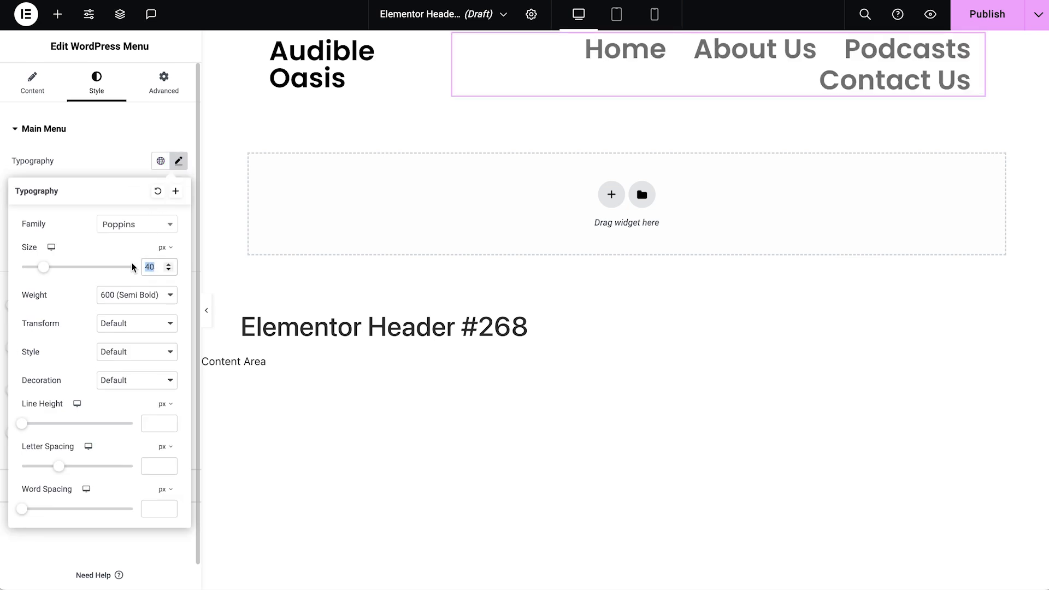
type("20")
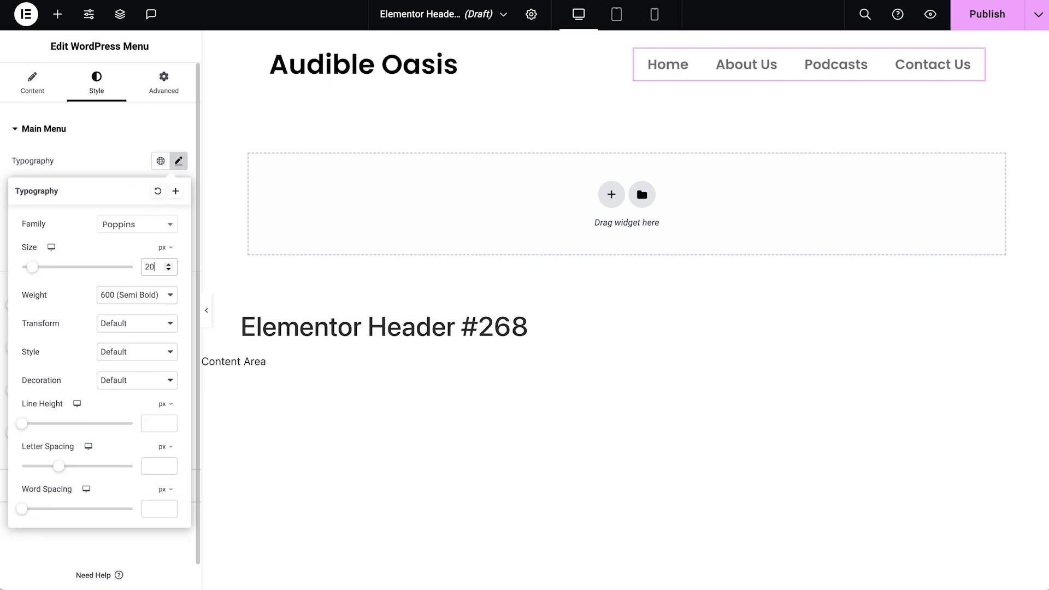
scroll(372, 236, "down", 2)
scroll(431, 233, "up", 2)
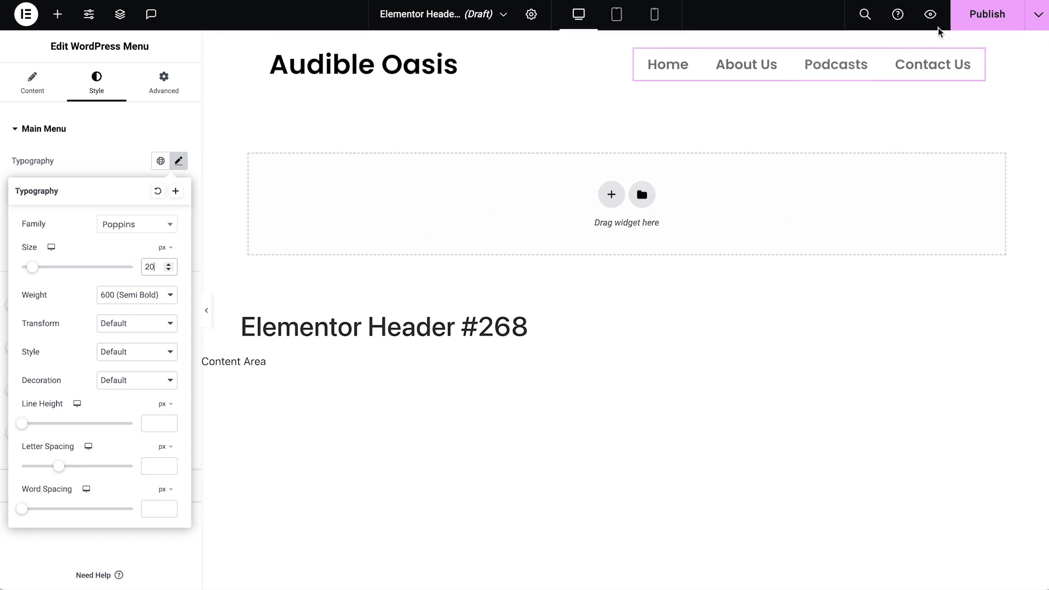
Step: Publish the header template with a display condition that includes the Entire Site
left_click(963, 23)
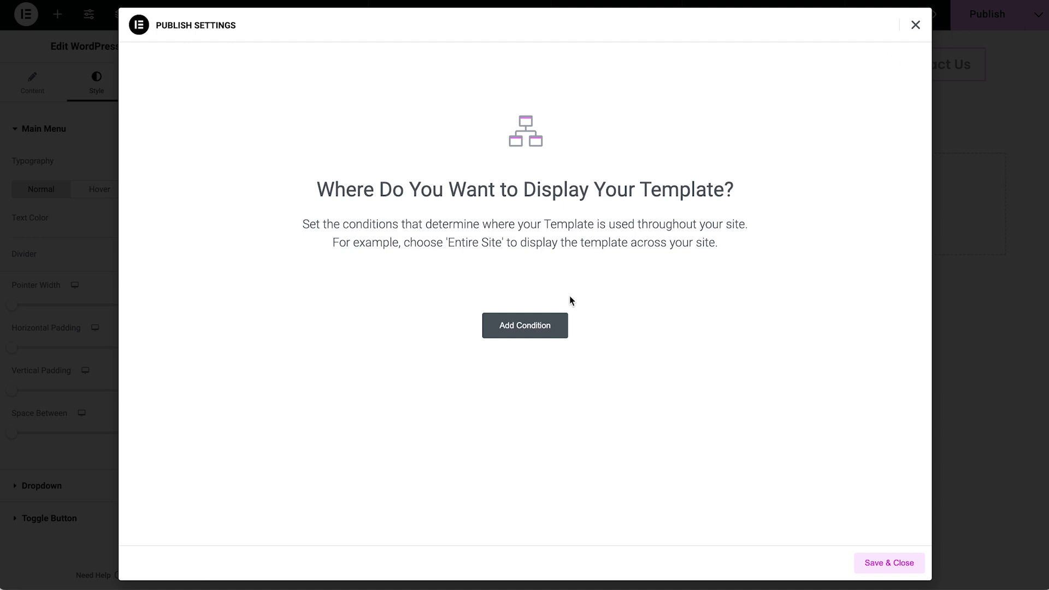
left_click(559, 324)
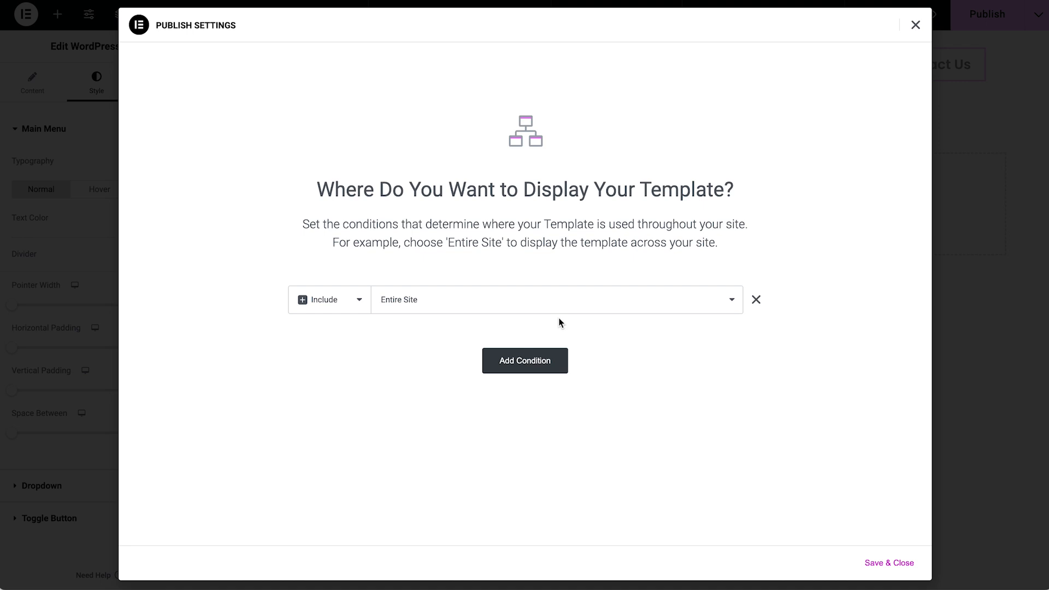
left_click(873, 564)
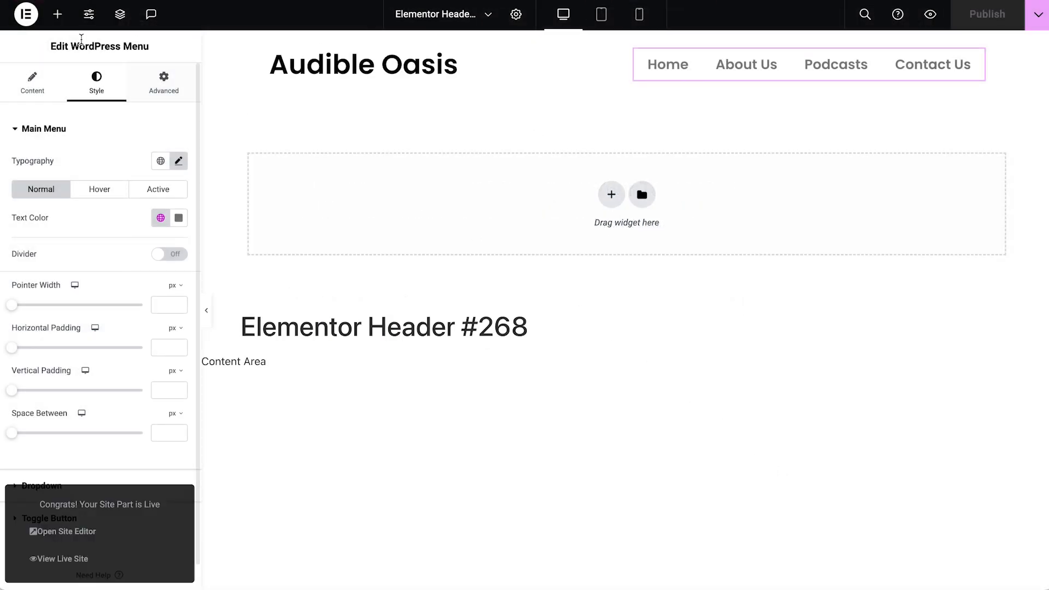
Step: Exit to WordPress, visit the live site, and check how the header behaves while moving through the home page
left_click(37, 21)
left_click(40, 149)
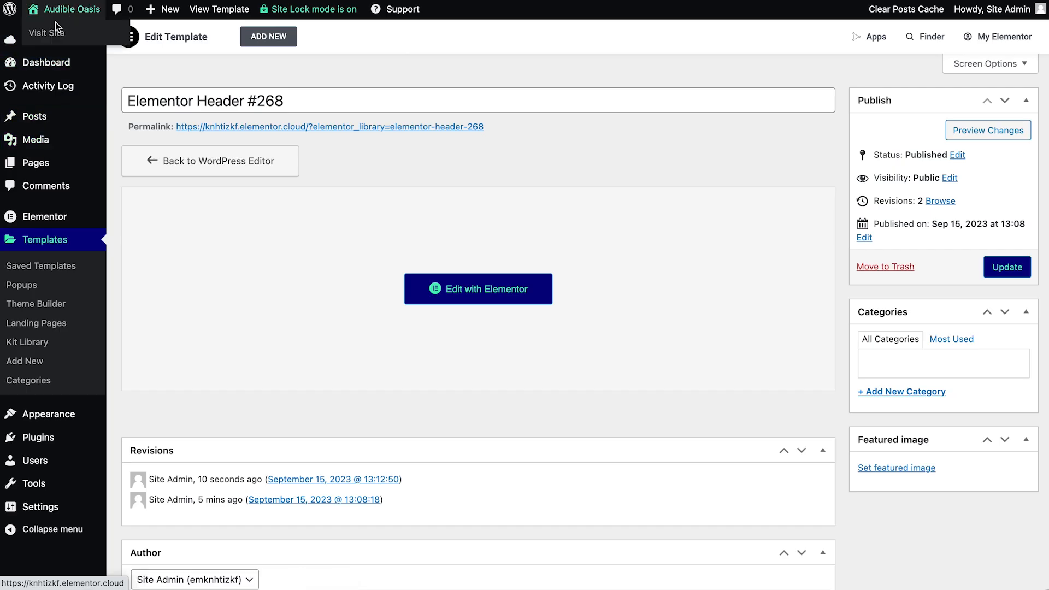
left_click(65, 10)
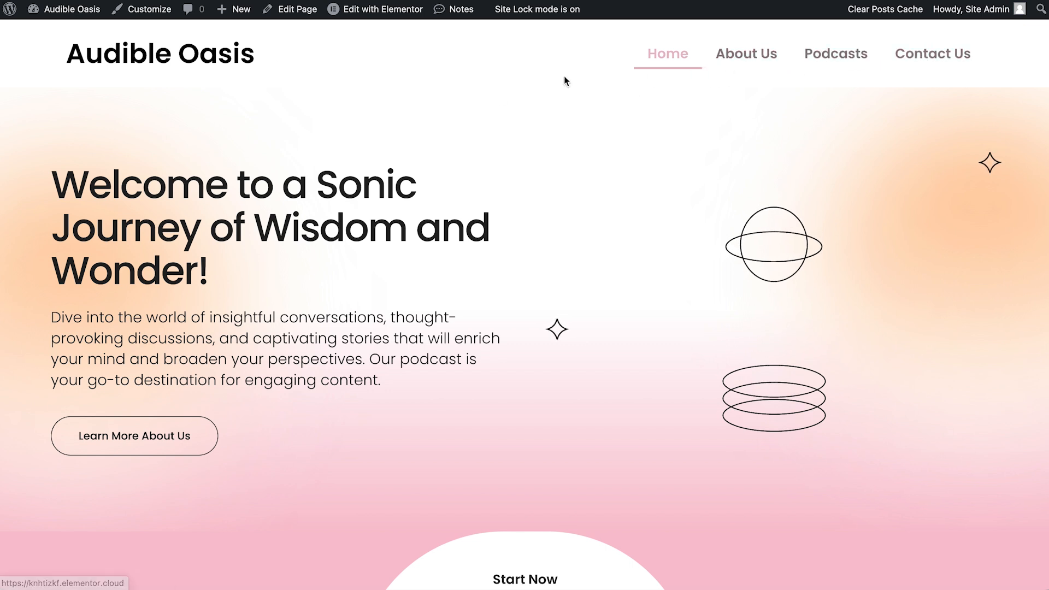
scroll(565, 79, "down", 5)
scroll(565, 77, "down", 10)
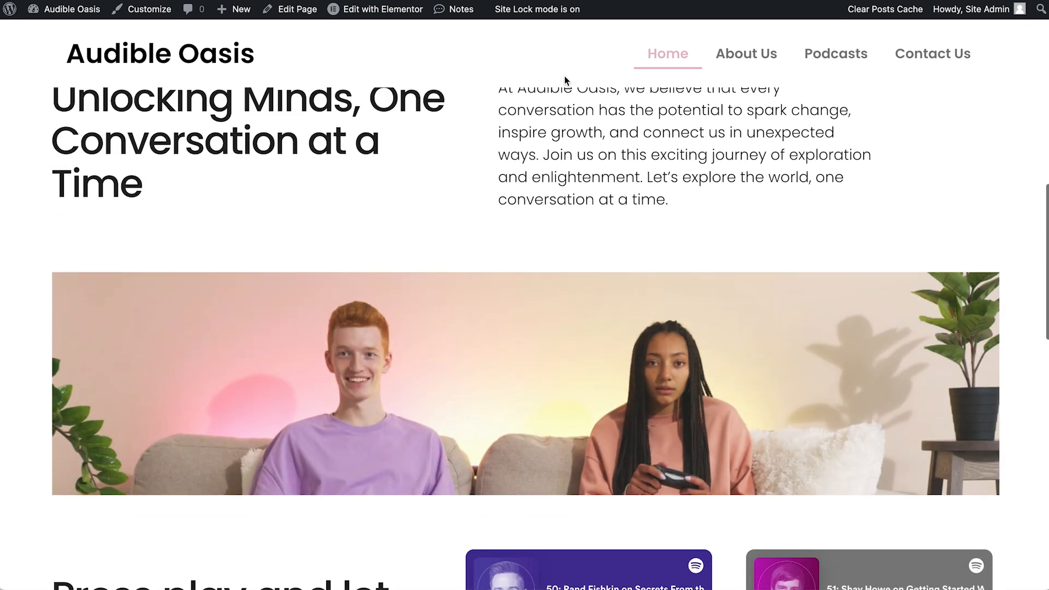
scroll(565, 77, "up", 6)
scroll(565, 78, "up", 9)
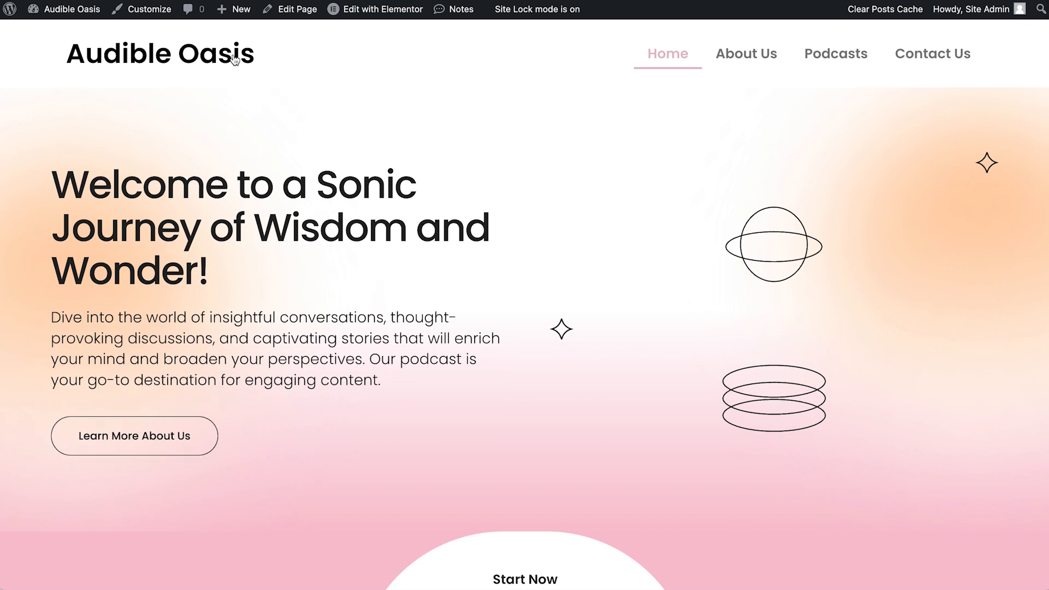
Step: Return to the Theme Builder through the WordPress dashboard and create a new Footer template
mouse_move(89, 11)
left_click(54, 34)
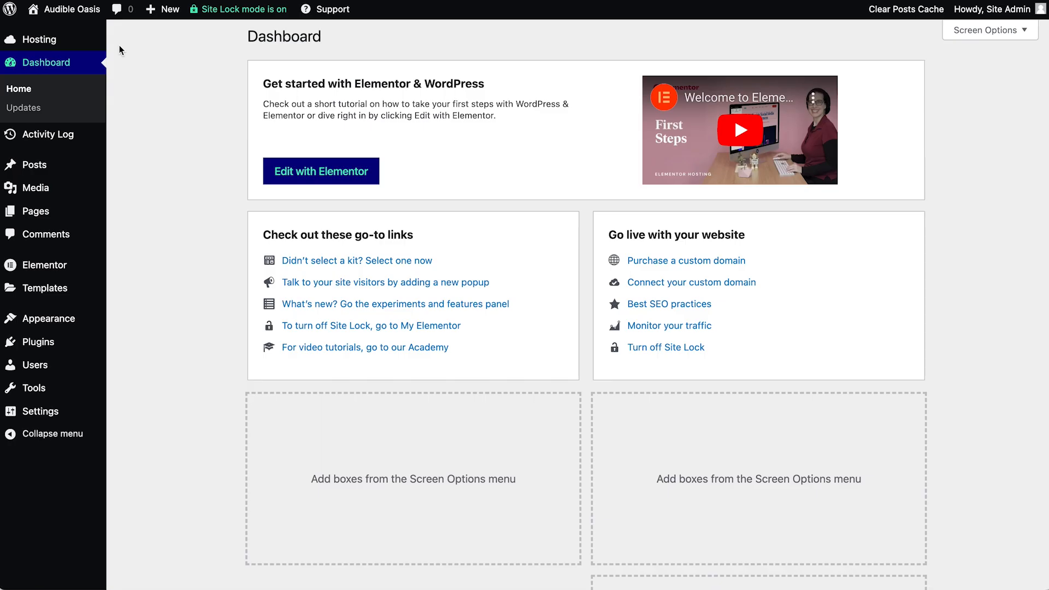
mouse_move(99, 295)
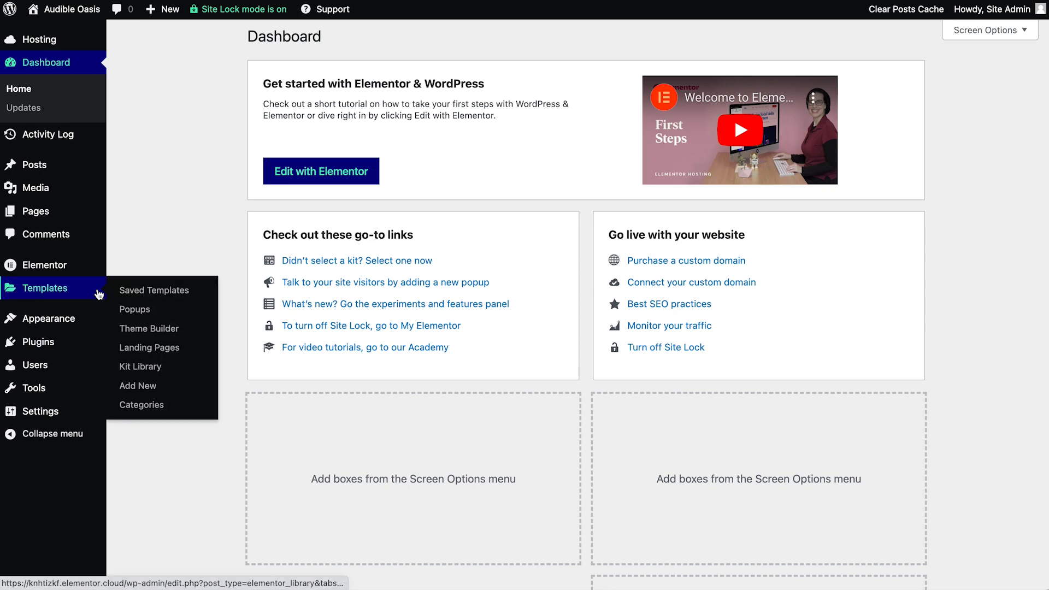
left_click(122, 330)
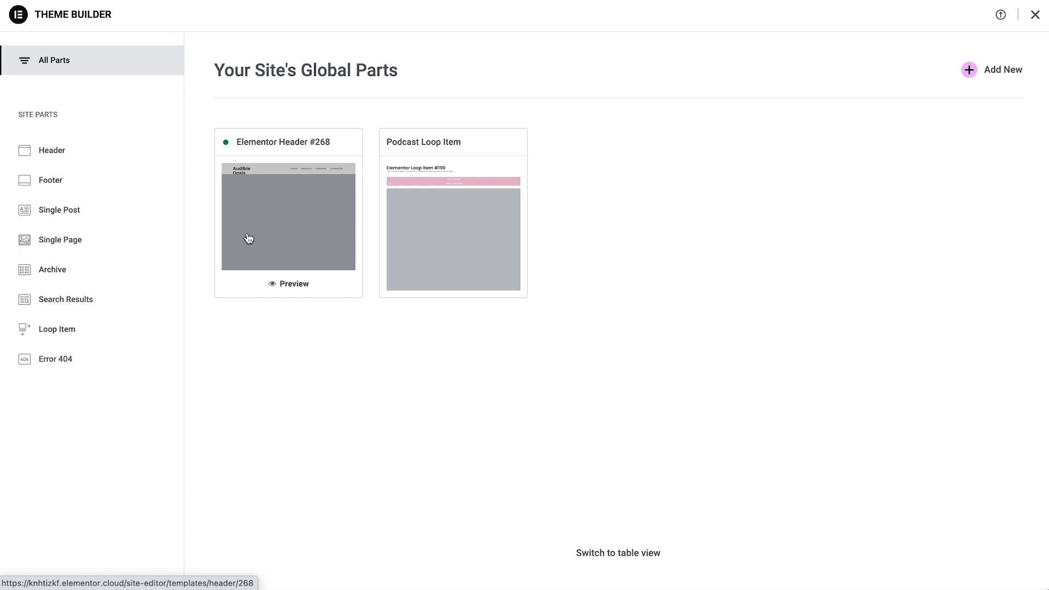
left_click(60, 180)
left_click(1010, 69)
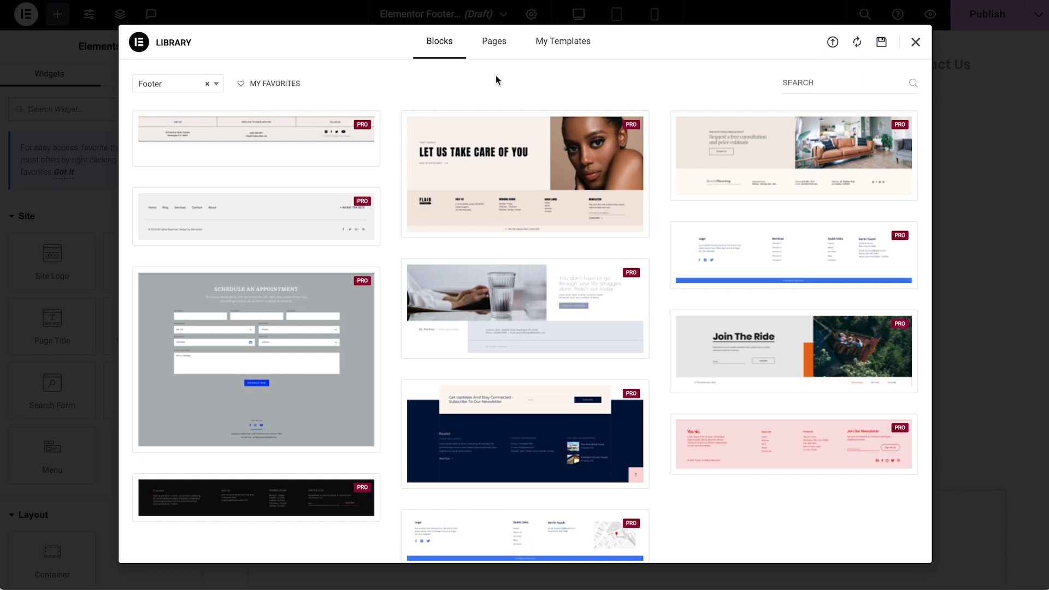
Step: Clear the Footer category filter in the block library and insert the pink-gradient contact block with the form, address details and social icons
left_click(207, 83)
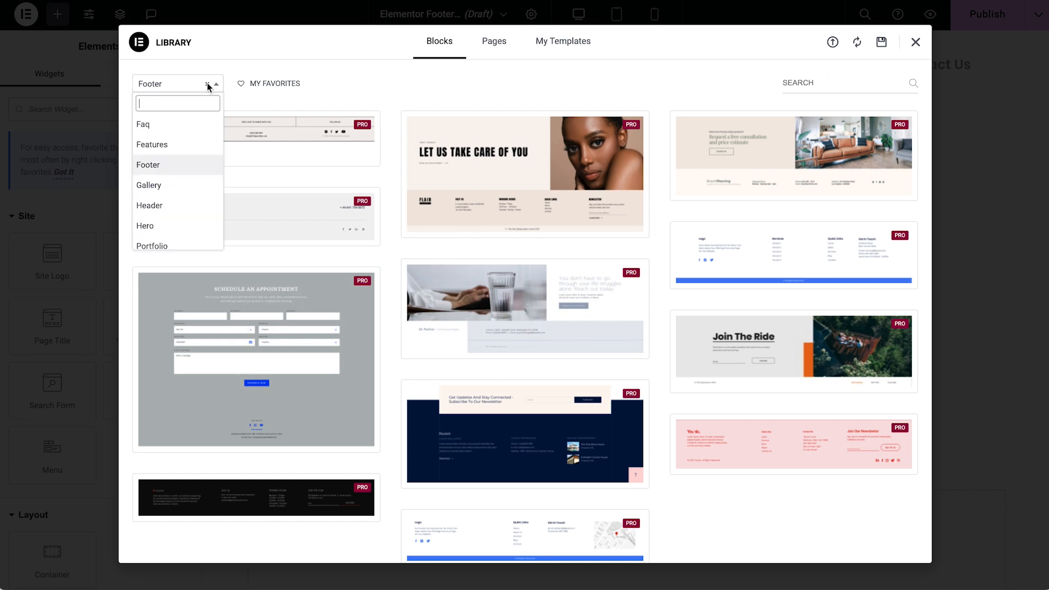
left_click(208, 83)
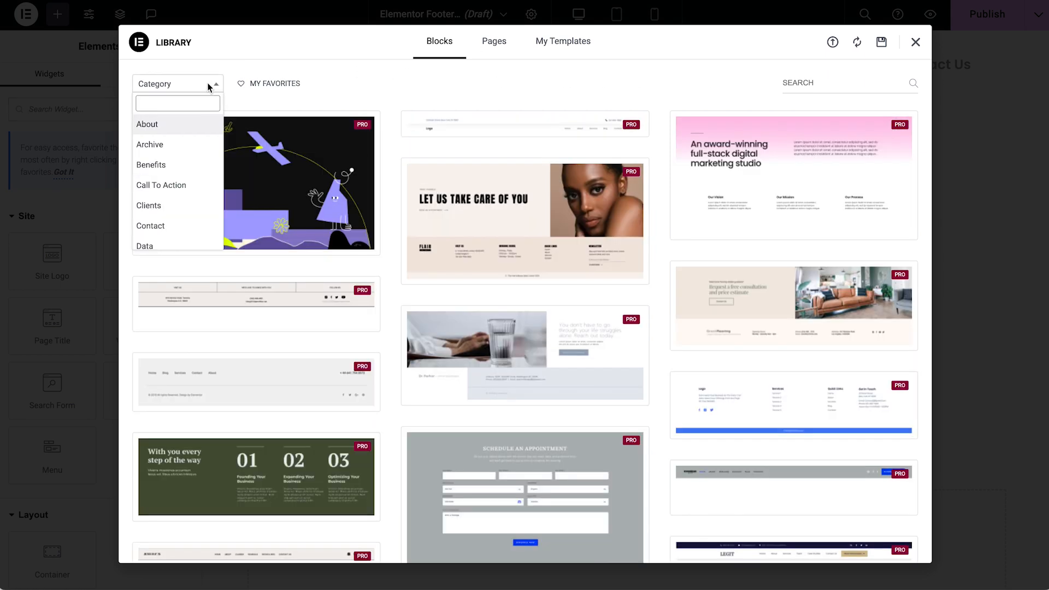
scroll(470, 151, "down", 15)
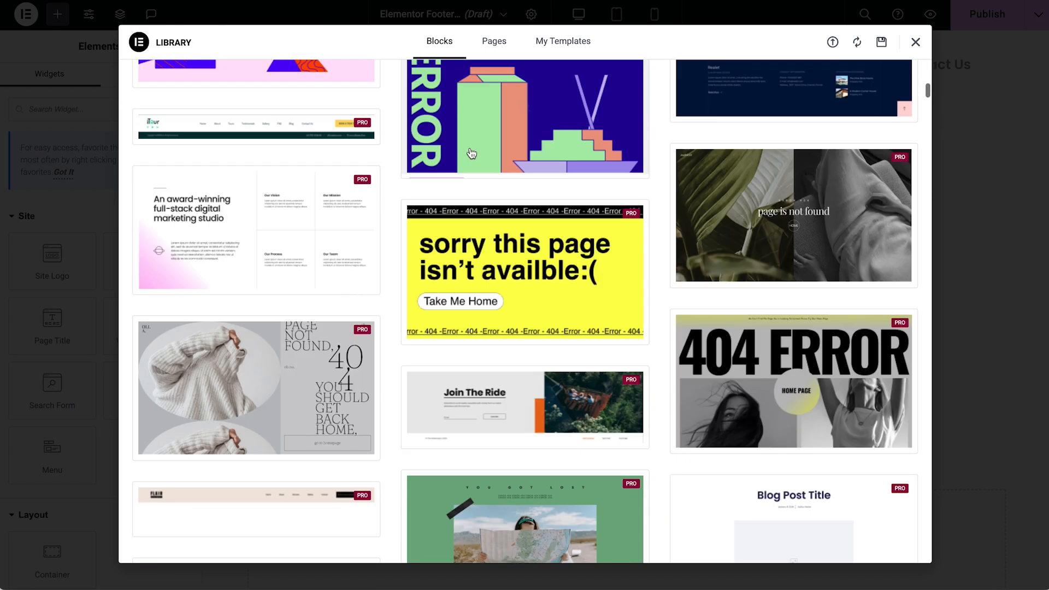
scroll(472, 152, "down", 20)
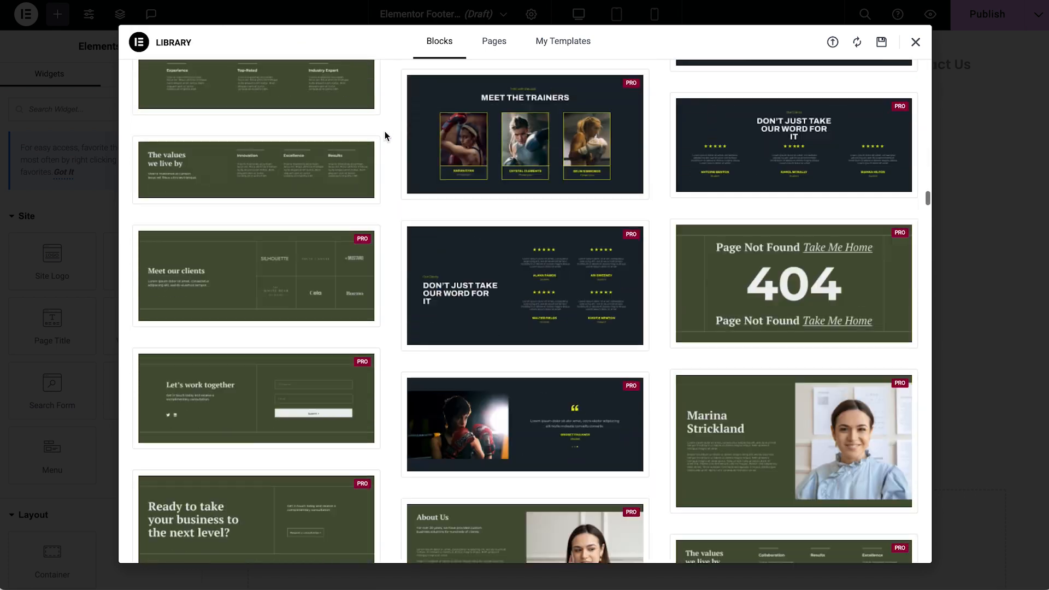
scroll(388, 135, "down", 20)
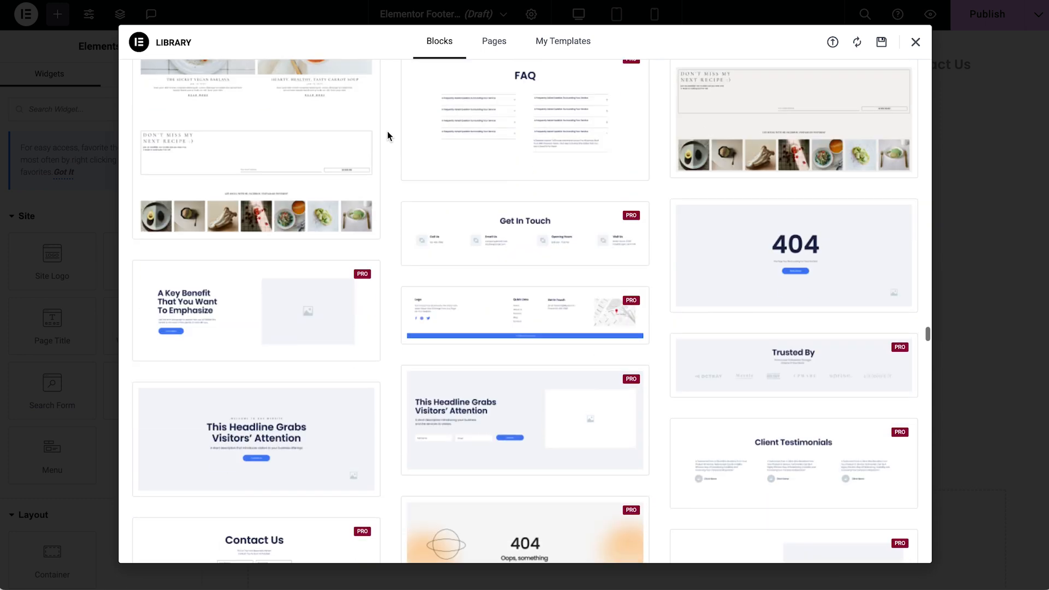
scroll(388, 131, "down", 8)
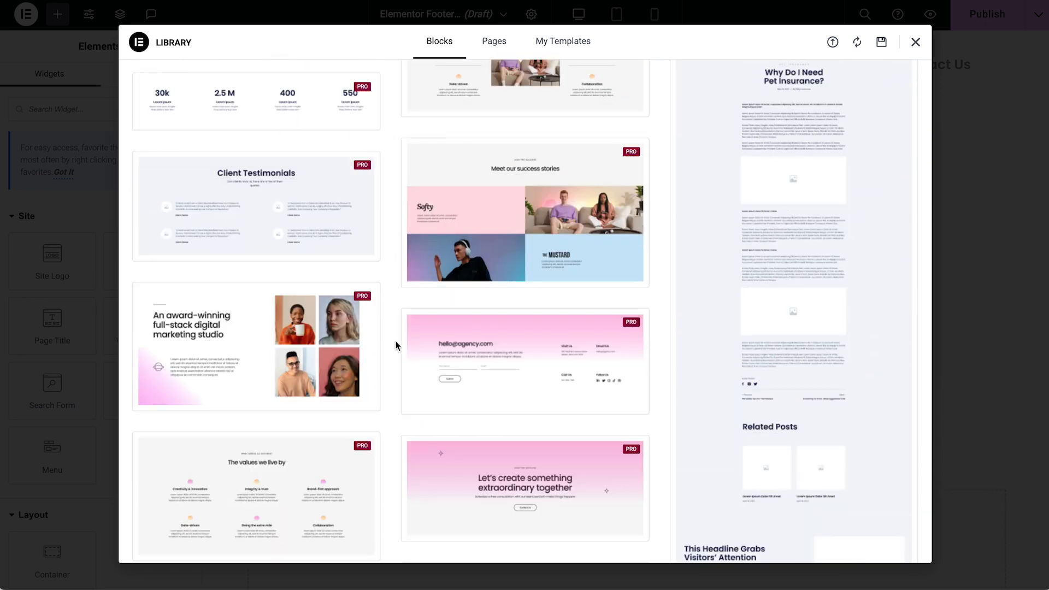
mouse_move(444, 356)
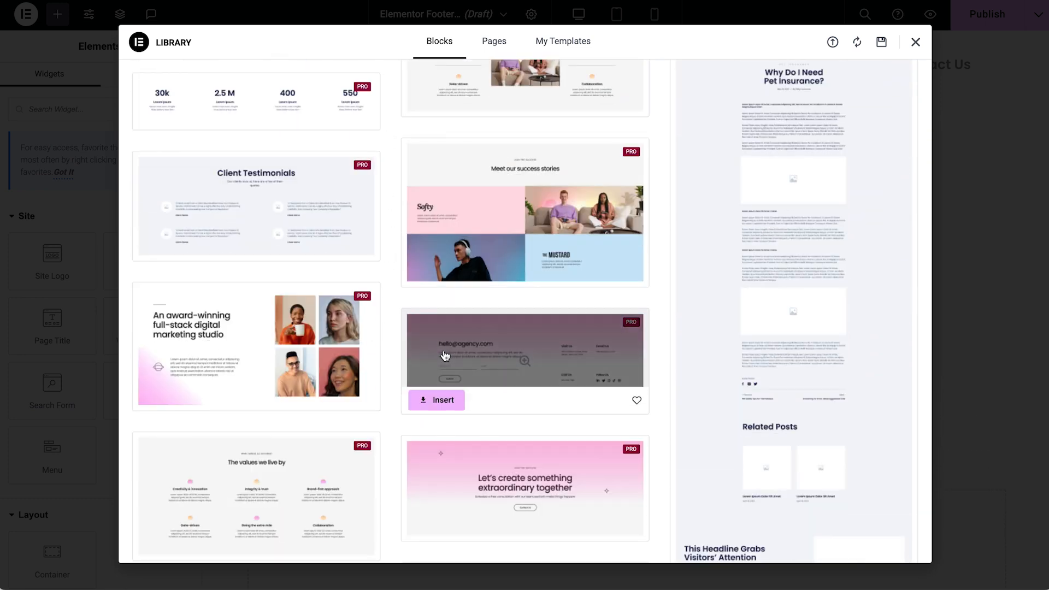
left_click(446, 400)
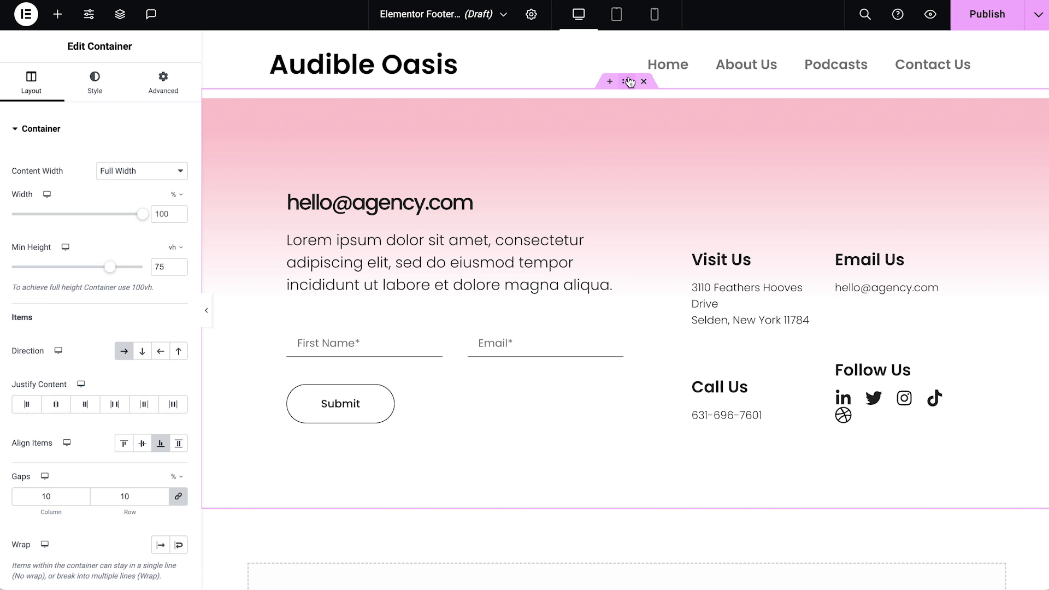
Step: Set the first gradient color of the footer container's background to Global White and preview the footer at full width
left_click(97, 83)
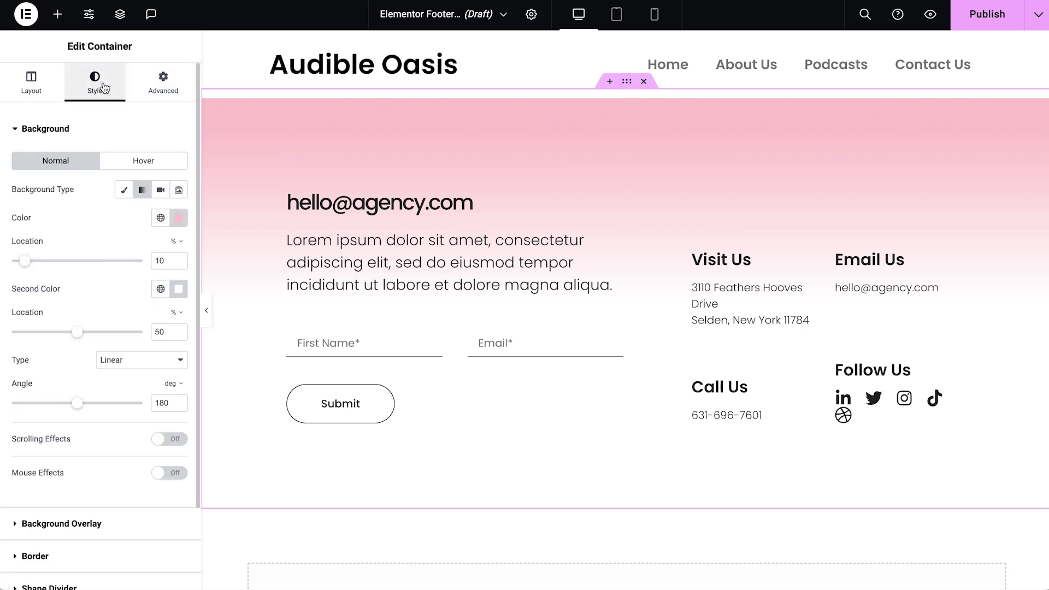
left_click(160, 218)
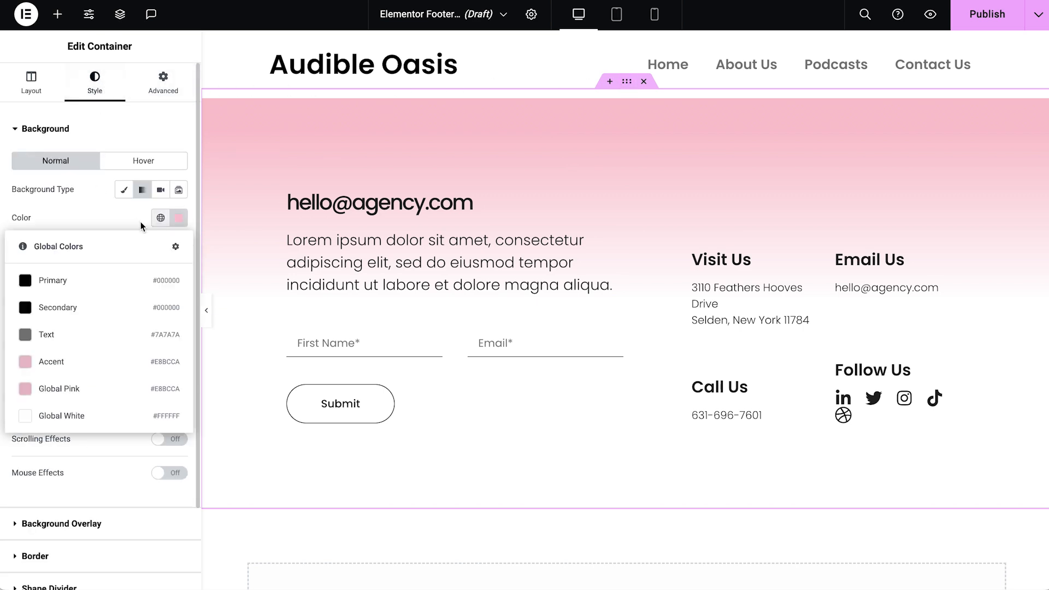
left_click(75, 411)
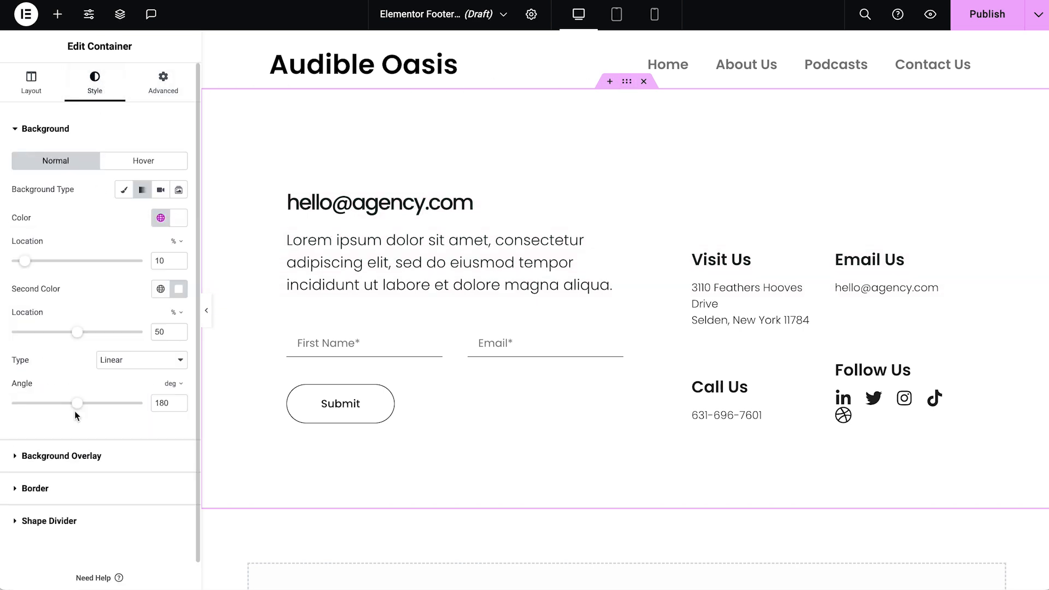
left_click(207, 311)
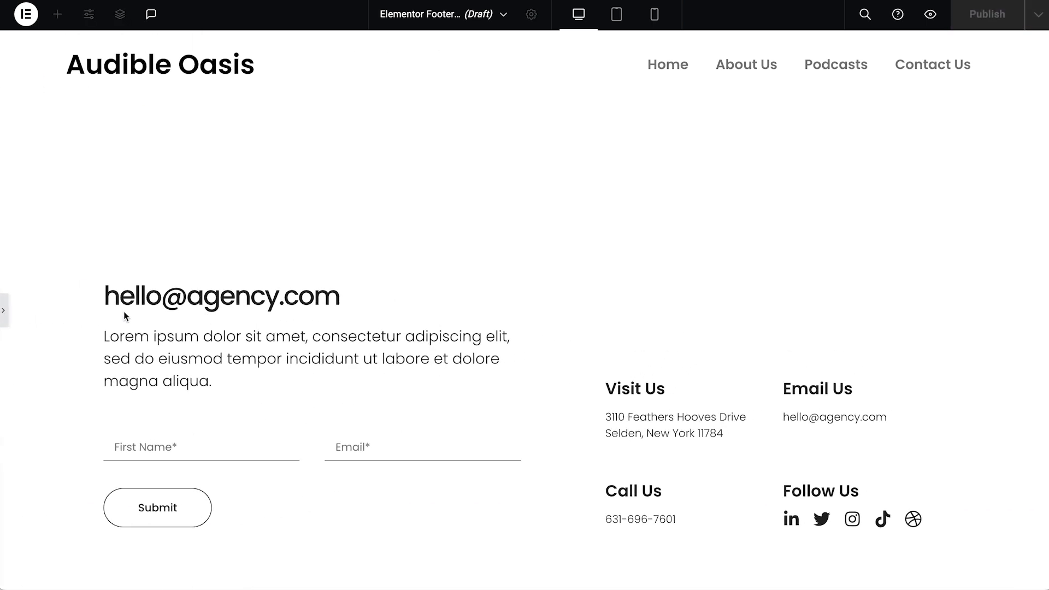
left_click(7, 319)
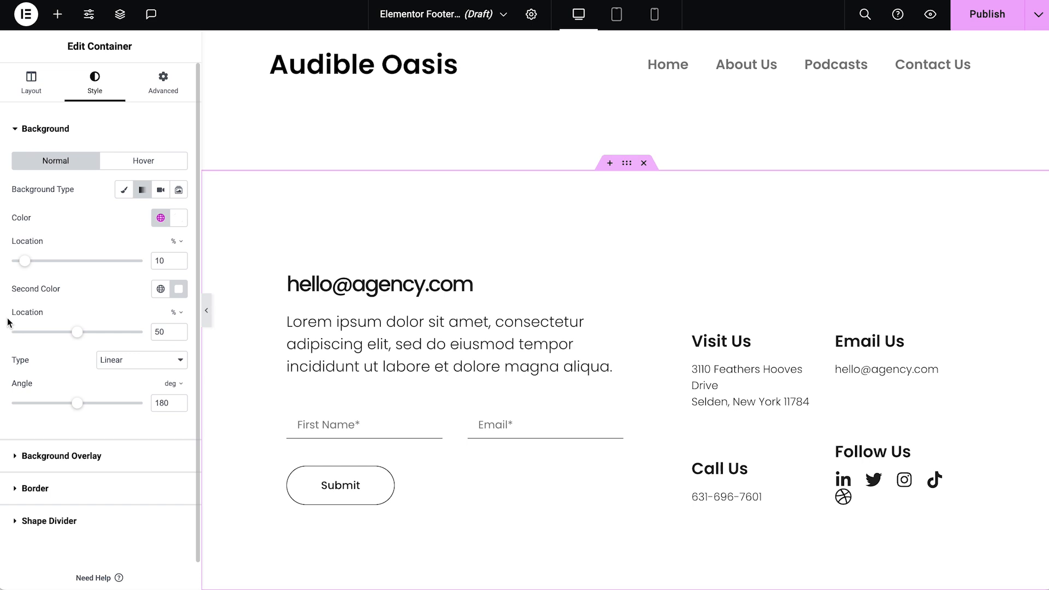
Step: Replace the domain in the footer icon box title's e-mail address with audibleoasis.com
left_click(303, 286)
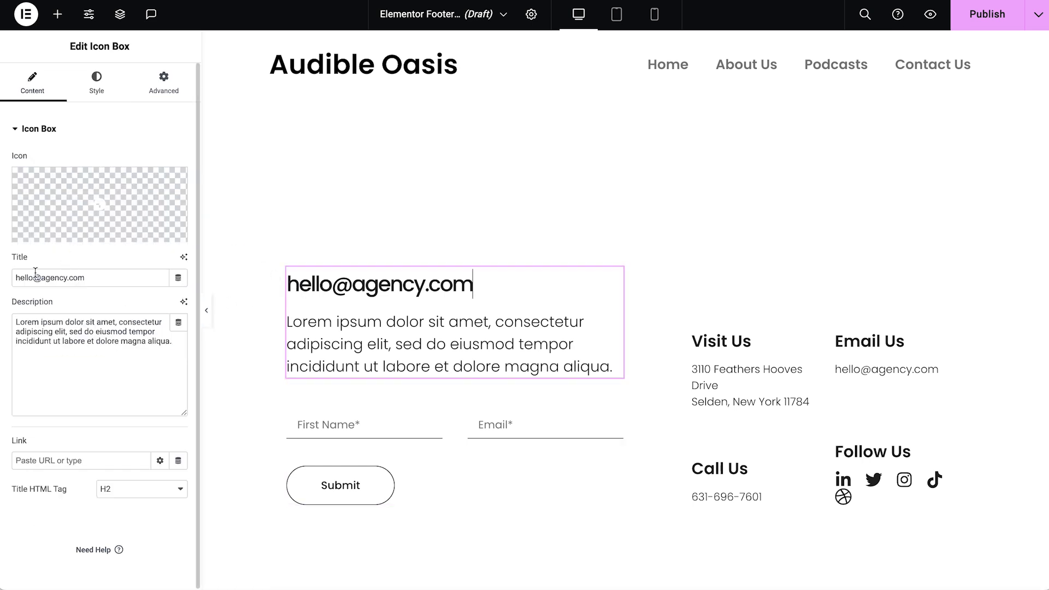
left_click_drag(40, 277, 105, 277)
type("audibleoasis.com")
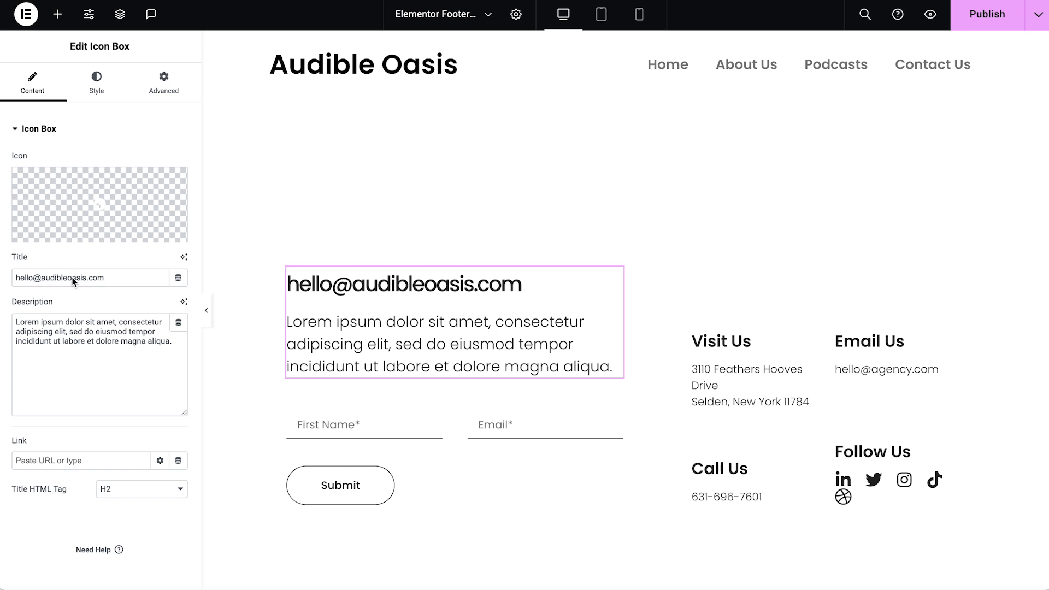
Step: Link the footer icon box's title to the dynamic Site Title and its description to the Site Tagline
left_click(177, 278)
scroll(150, 346, "down", 5)
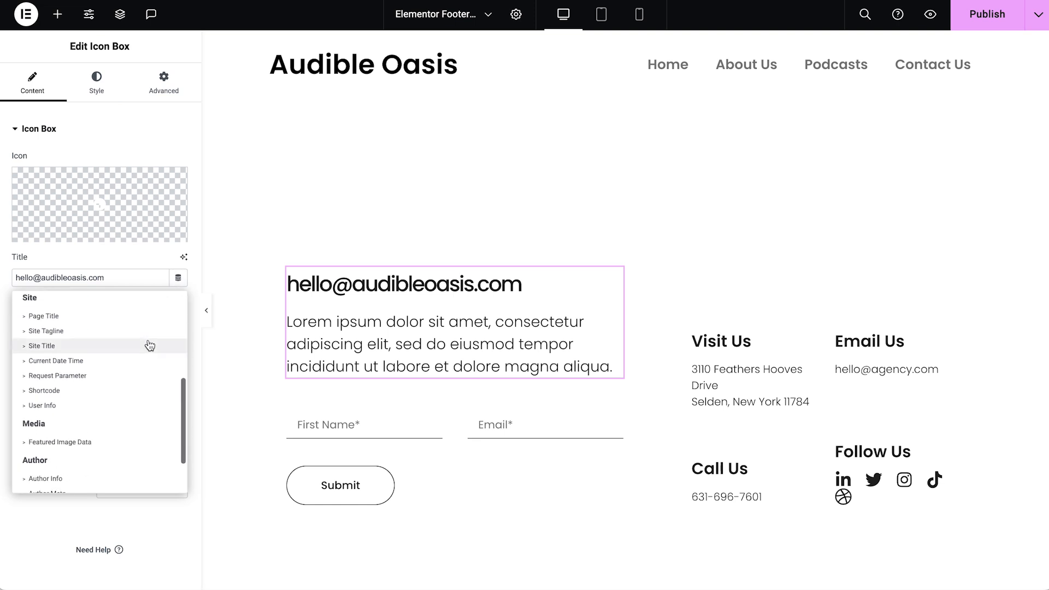
left_click(148, 349)
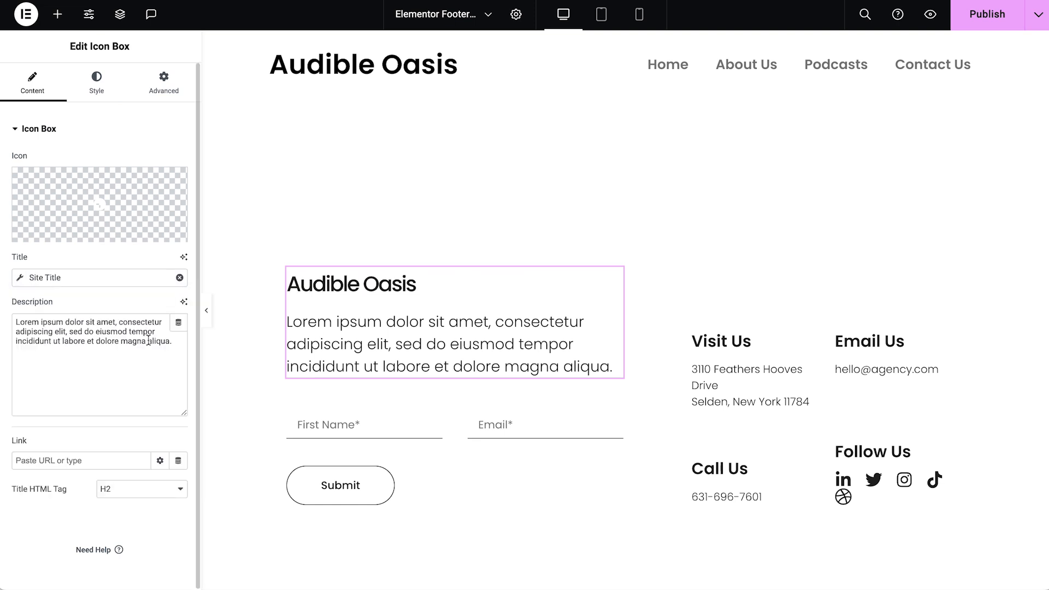
left_click(179, 323)
scroll(127, 412, "down", 3)
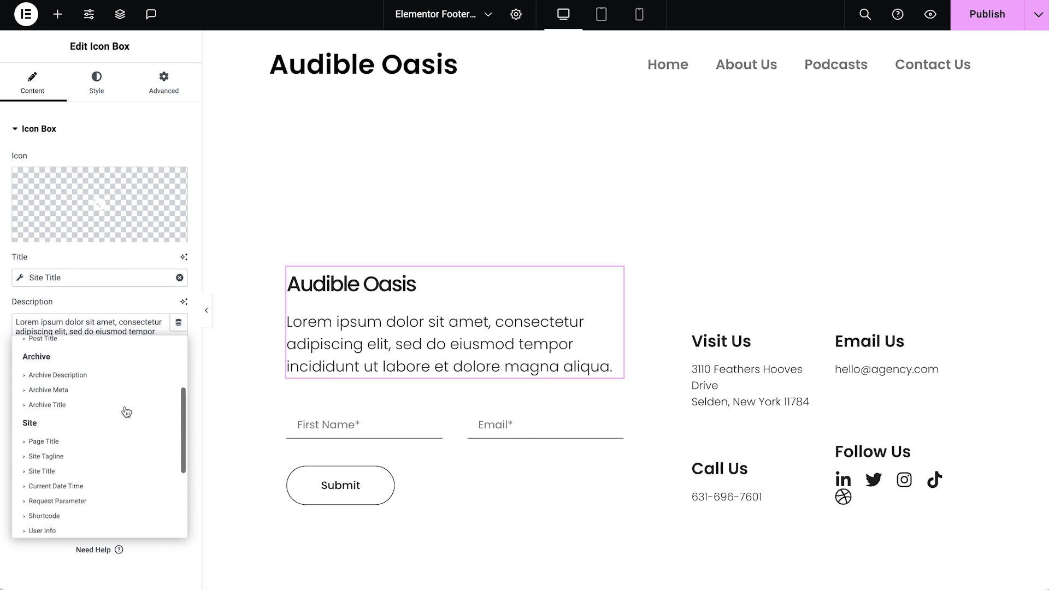
left_click(100, 445)
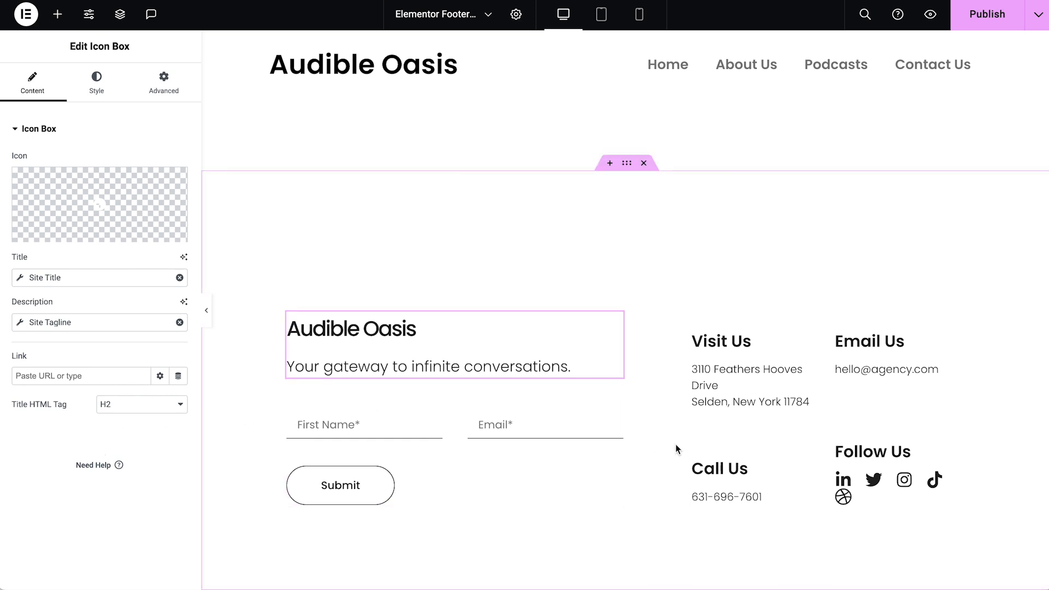
Step: Reduce the size of the footer's social icons to 20 px
left_click(889, 491)
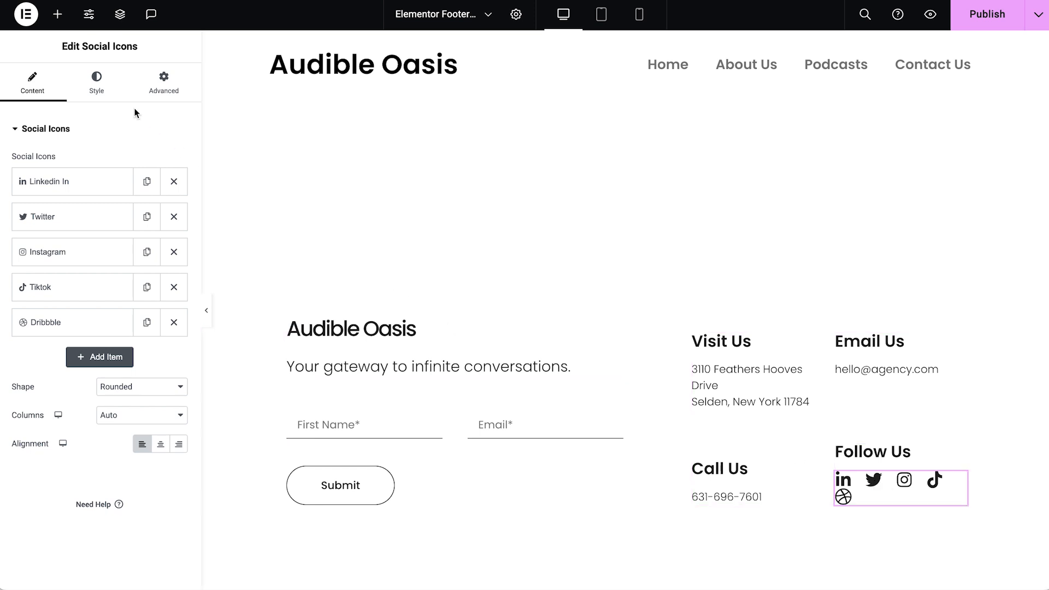
left_click(98, 90)
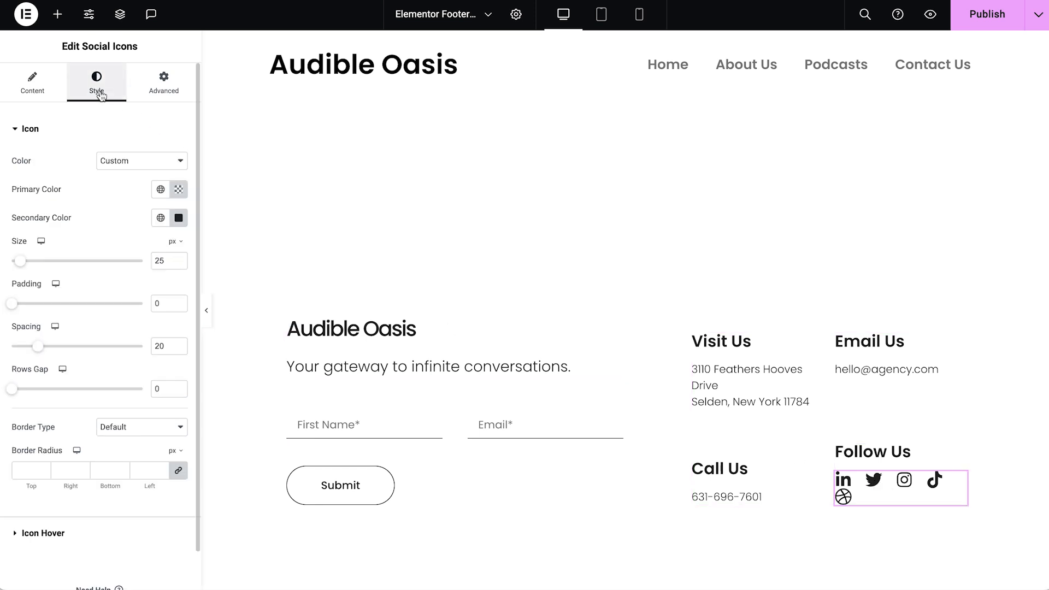
left_click(178, 264)
left_click(179, 264)
left_click(179, 264)
left_click(179, 264)
left_click(178, 264)
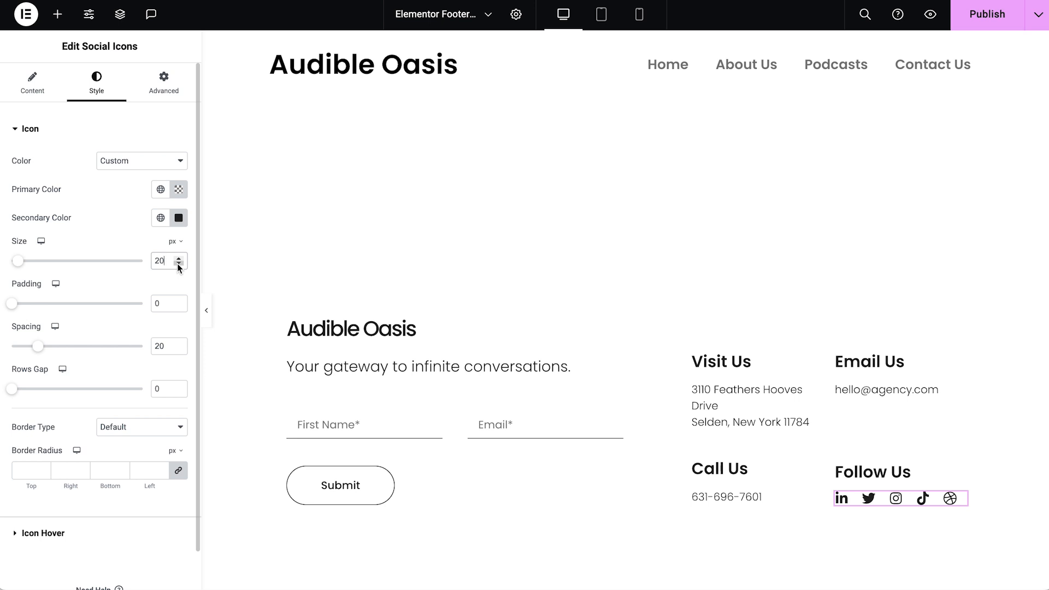
Step: Publish the footer template with a display condition that includes the Entire Site
left_click(968, 24)
left_click(528, 324)
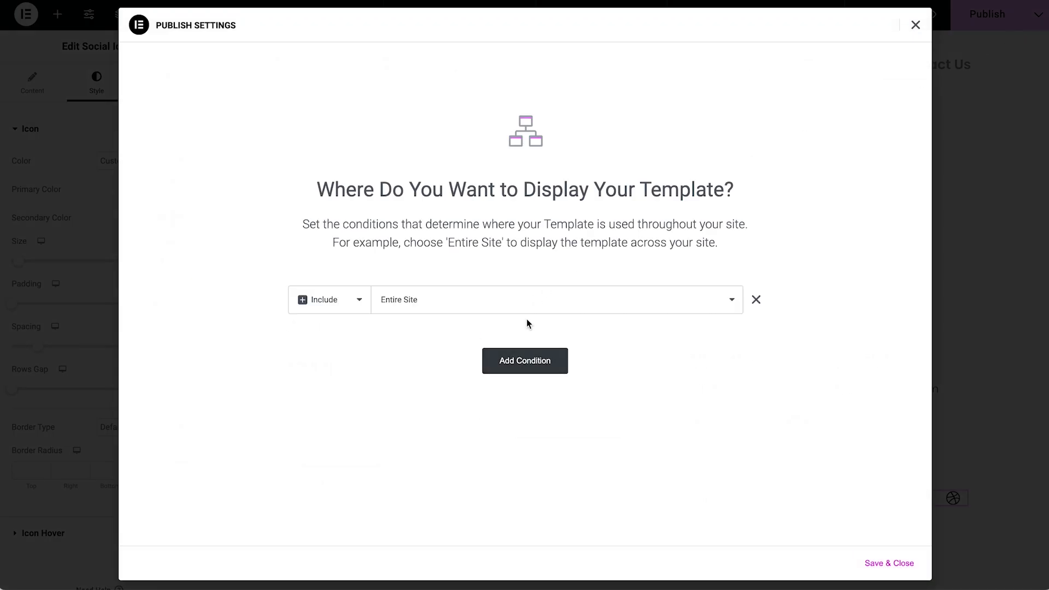
left_click(873, 564)
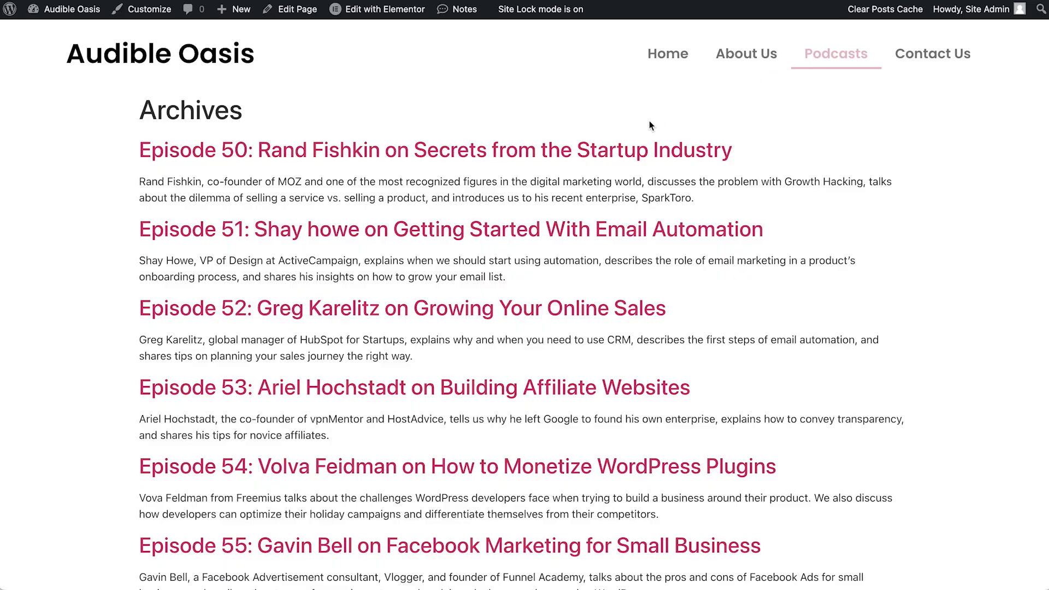
Step: View the Episode 50 post on the live site and return to the Theme Builder through the WordPress dashboard
left_click(622, 150)
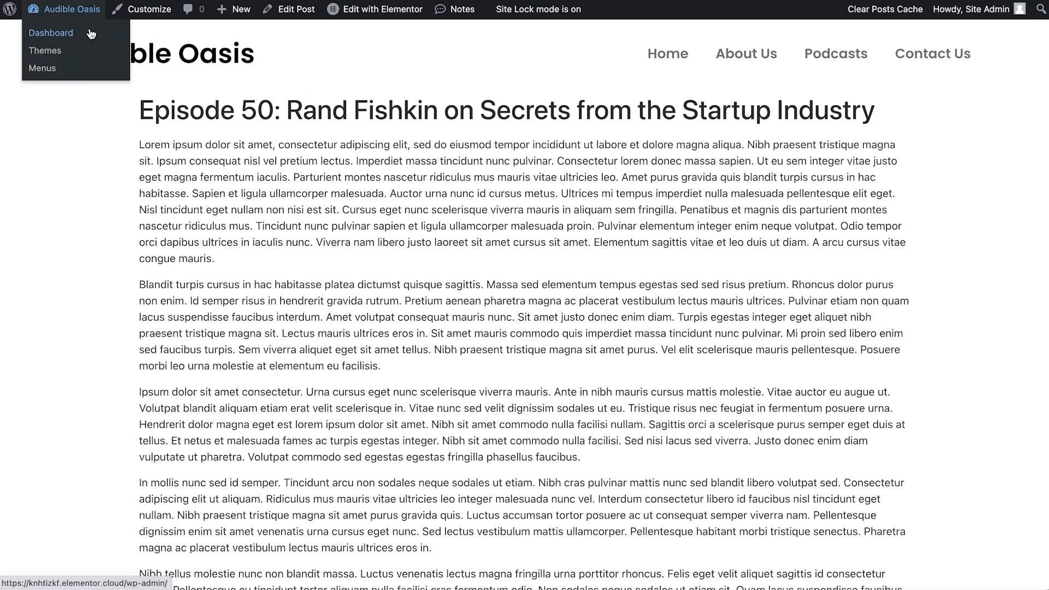
left_click(87, 32)
mouse_move(106, 288)
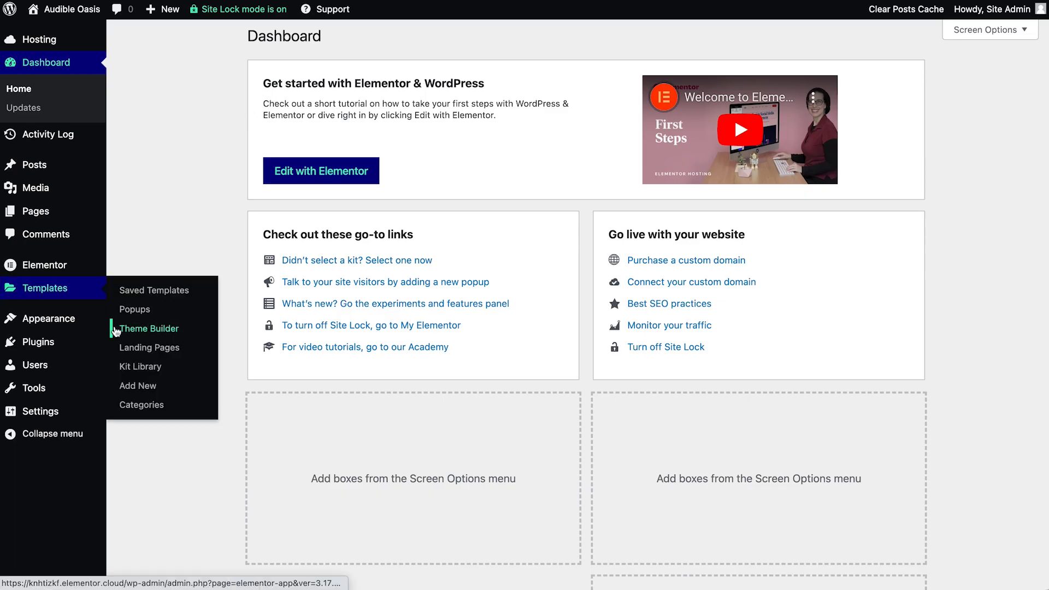
left_click(156, 329)
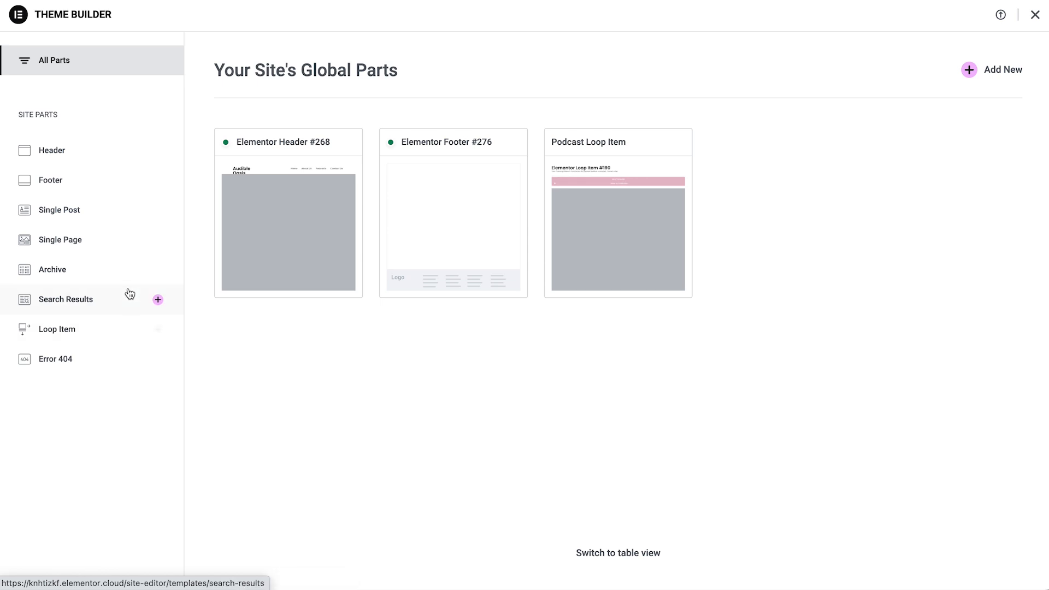
Step: Create a new Archive template and insert the pink-gradient "Social media done right" block with the three circles from the unfiltered library
left_click(117, 276)
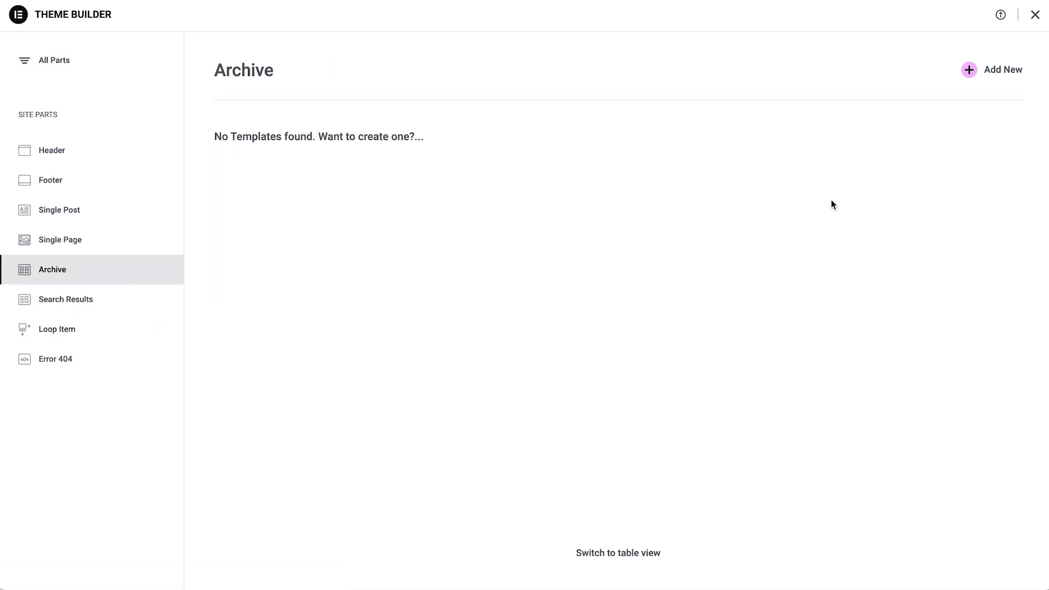
left_click(971, 71)
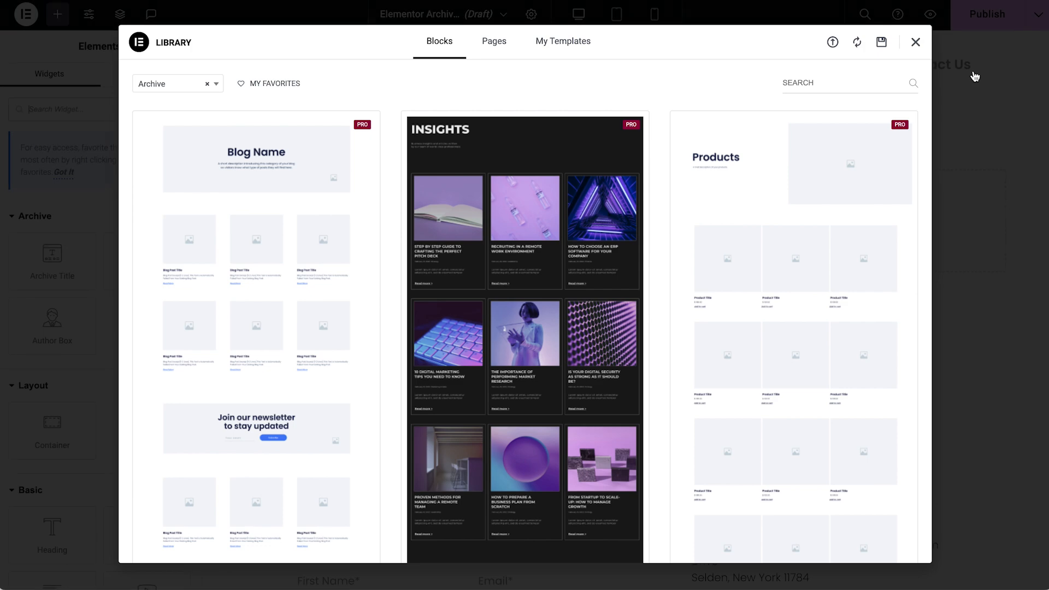
left_click(207, 84)
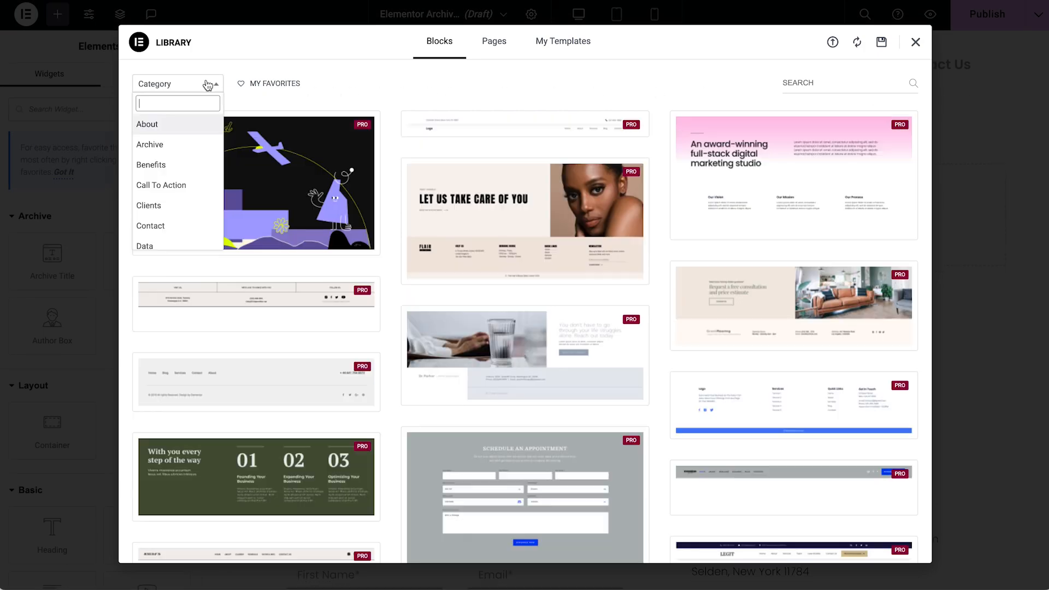
scroll(665, 116, "down", 20)
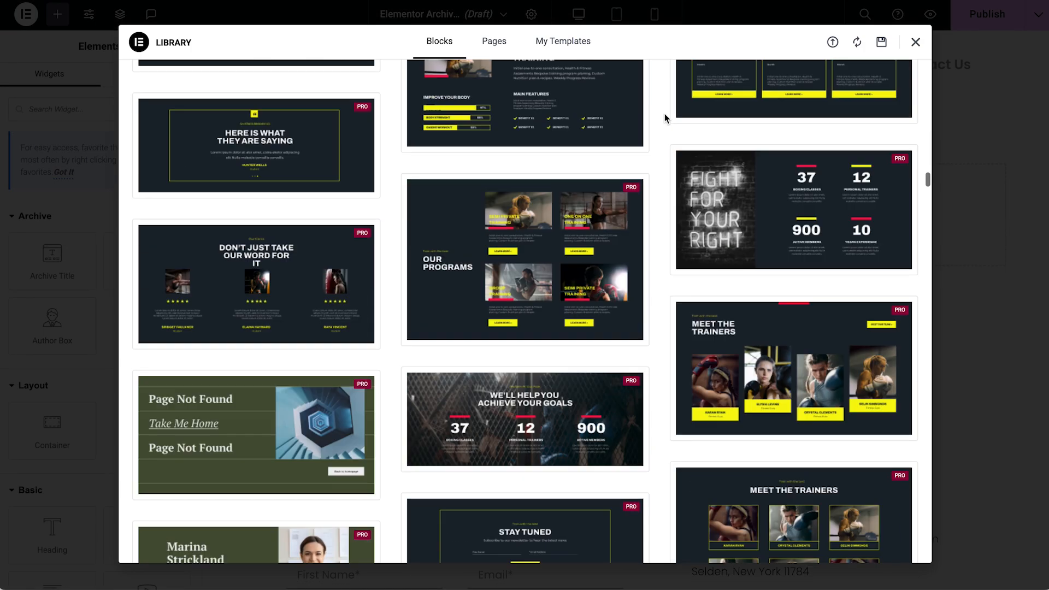
scroll(665, 114, "down", 20)
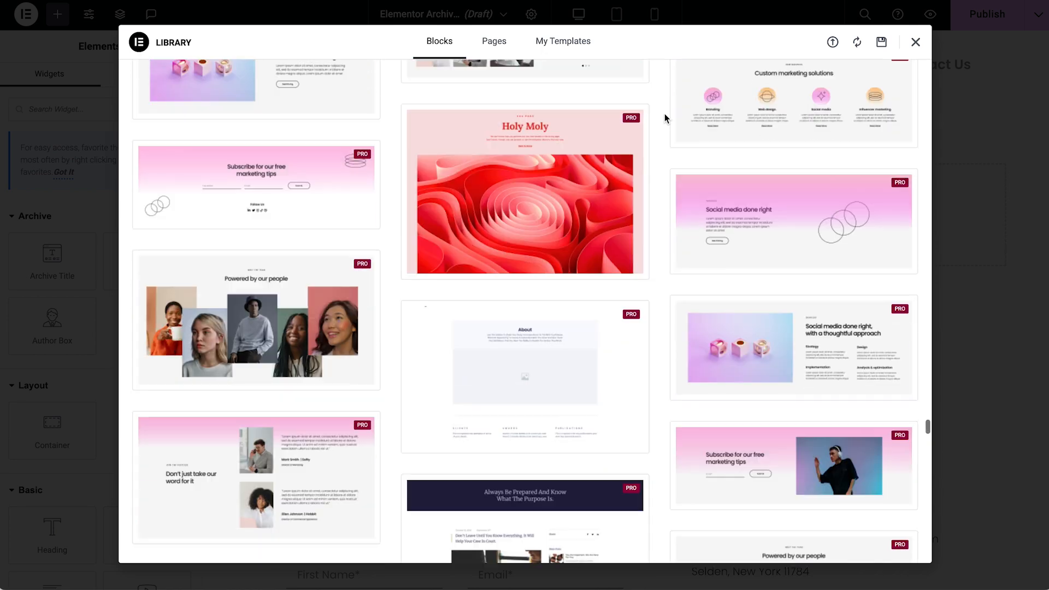
mouse_move(710, 245)
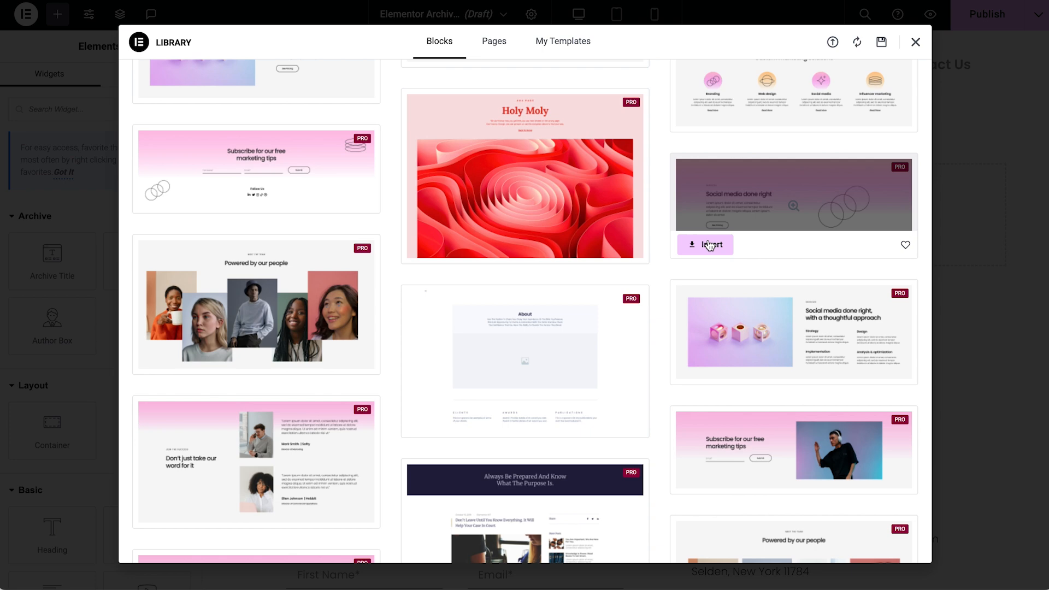
left_click(709, 245)
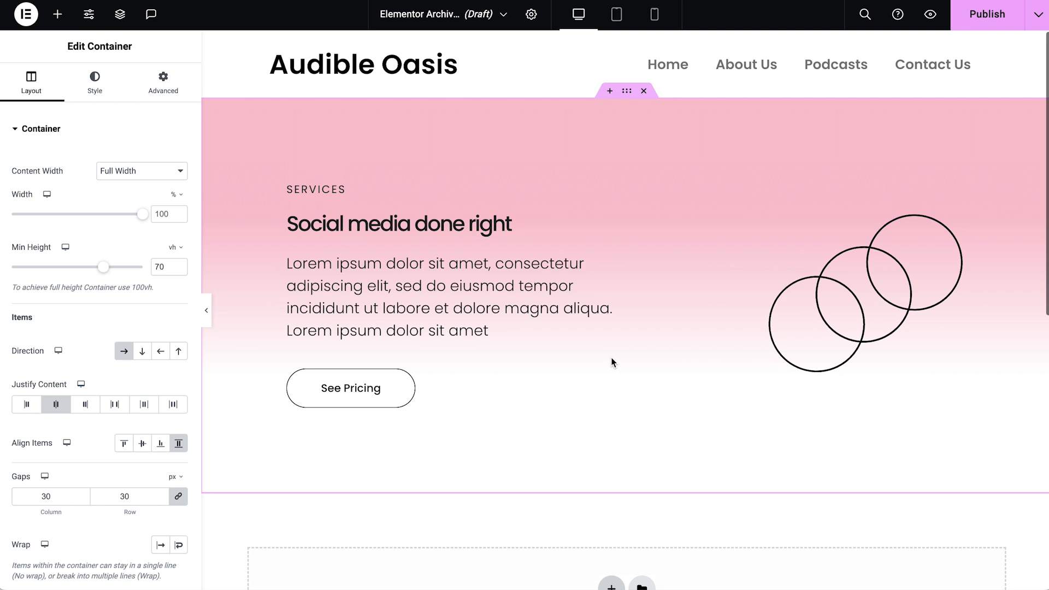
Step: Change the hero's small label to "our podcasts" and its main heading to "Your Gateway to Conversations that Resonate"
left_click(372, 188)
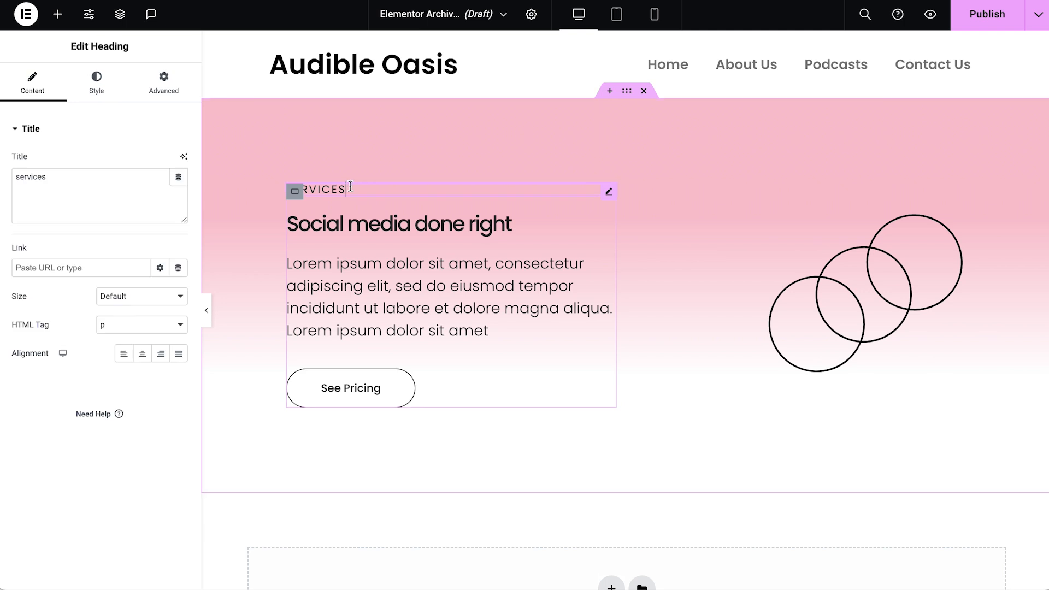
left_click_drag(160, 177, 14, 176)
type("our podcasts")
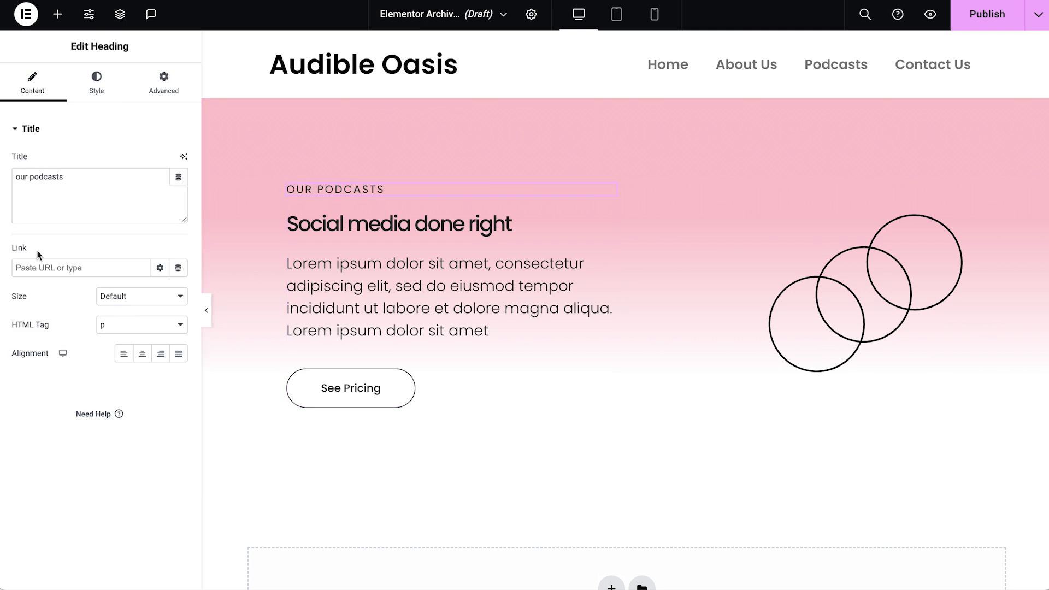
left_click(375, 223)
left_click_drag(173, 176, 14, 177)
type("Your Gateway to Conversations that Resonate")
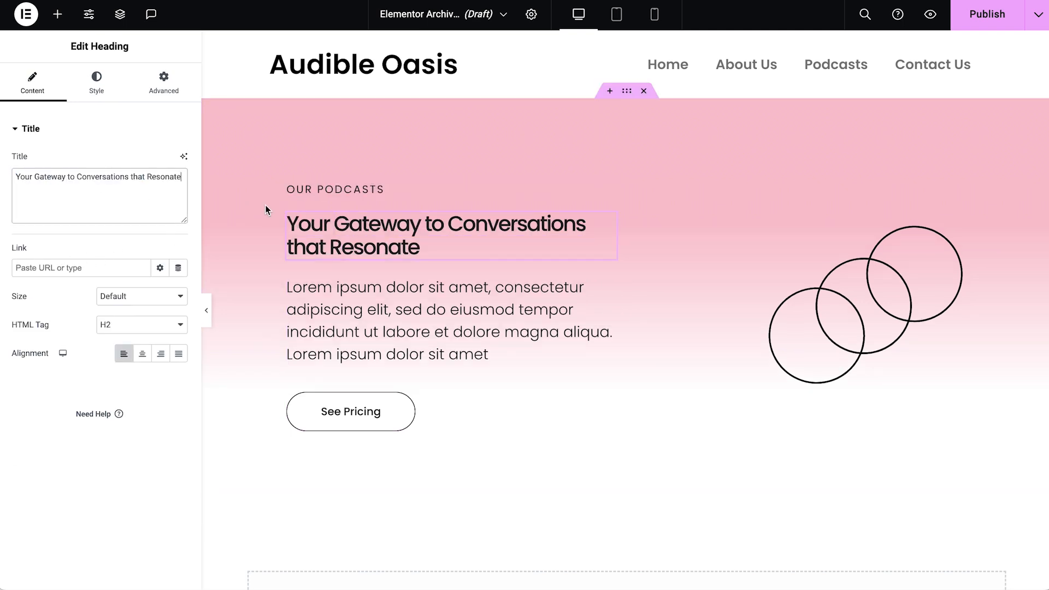
Step: Replace the hero's placeholder paragraph with the "Welcome to a world where ideas come alive" text and delete the See Pricing button
left_click(464, 296)
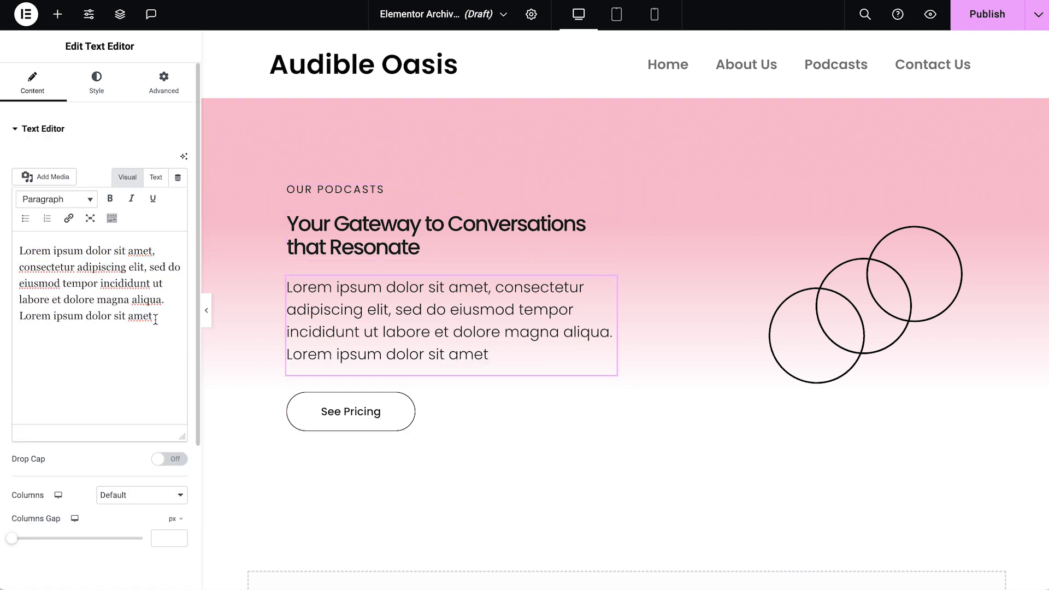
key("ctrl+a")
type("\"Welcome to a world where ideas come alive, conversations ignite, and knowledge flows freely. Get ready to tune in, turn up, and embark on an audio journey that will expand your mind and captivate your senses. This is more than a podcast – it's a gateway to inspiration, exploration, and connection. Press play and let the adventure begin!\"")
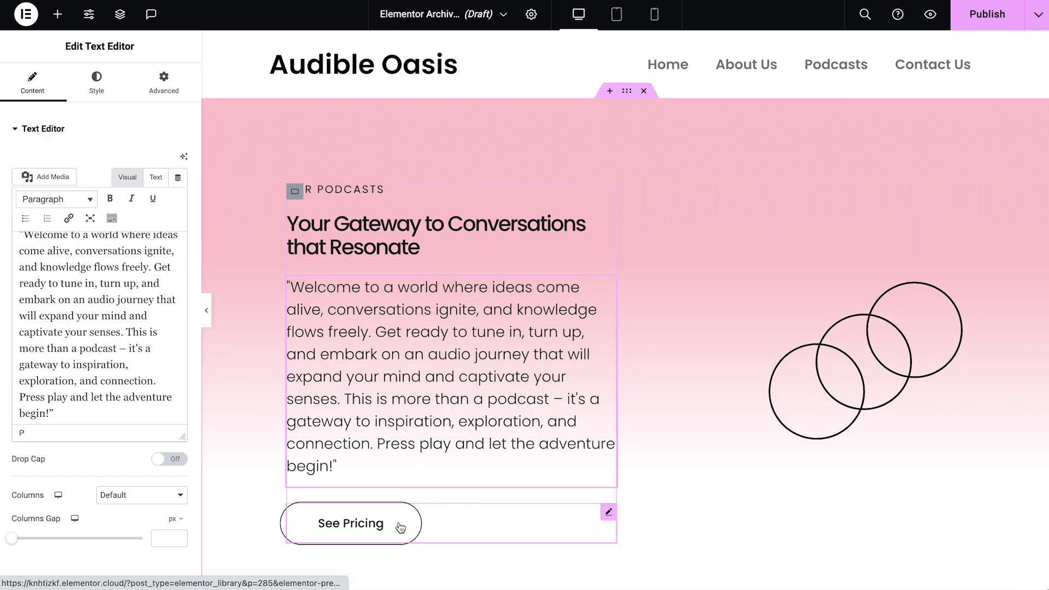
right_click(474, 520)
left_click(498, 576)
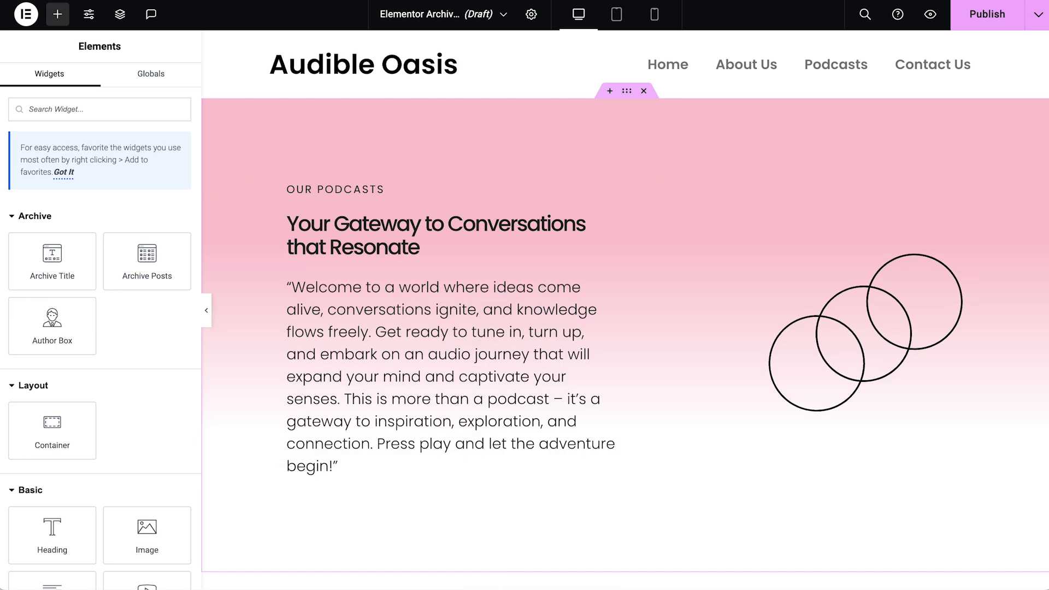
Step: Add a single-column container with downward direction below the hero and place a Loop Grid widget in it
scroll(342, 453, "down", 6)
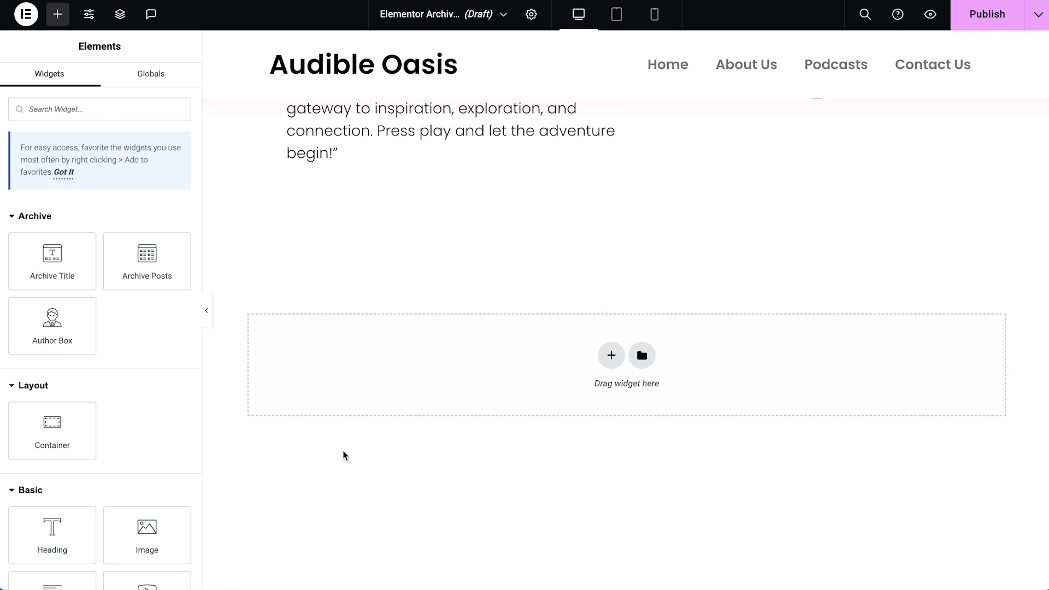
left_click(610, 357)
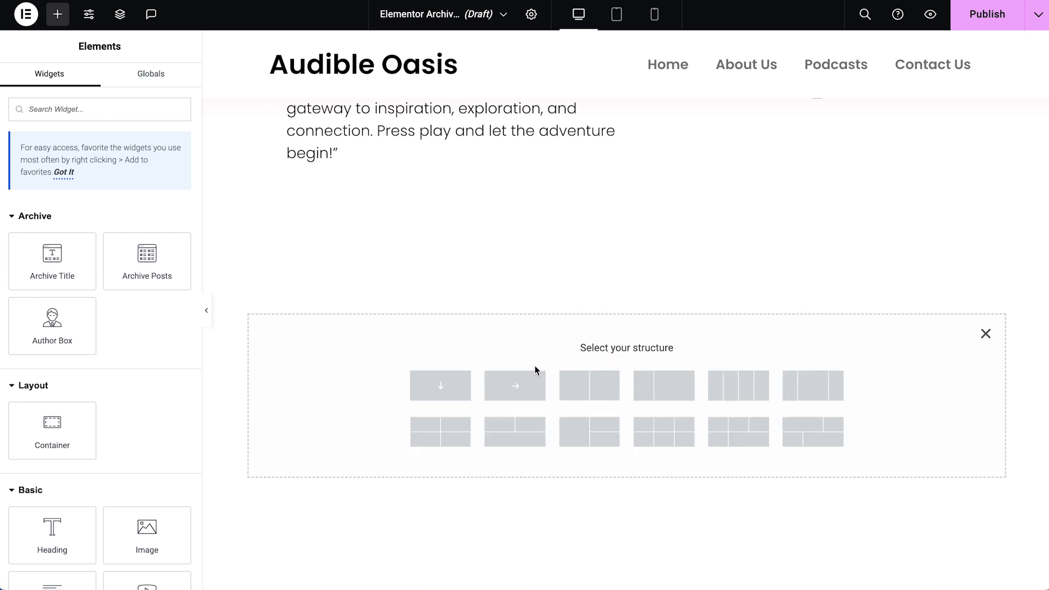
left_click(440, 387)
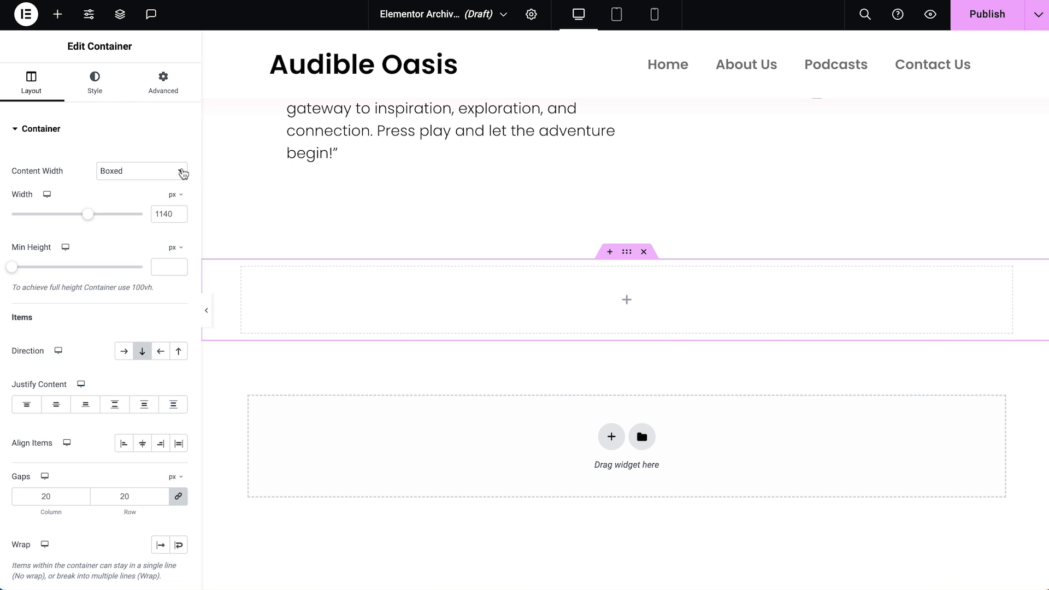
left_click(57, 14)
type("loop")
left_click_drag(147, 221, 323, 288)
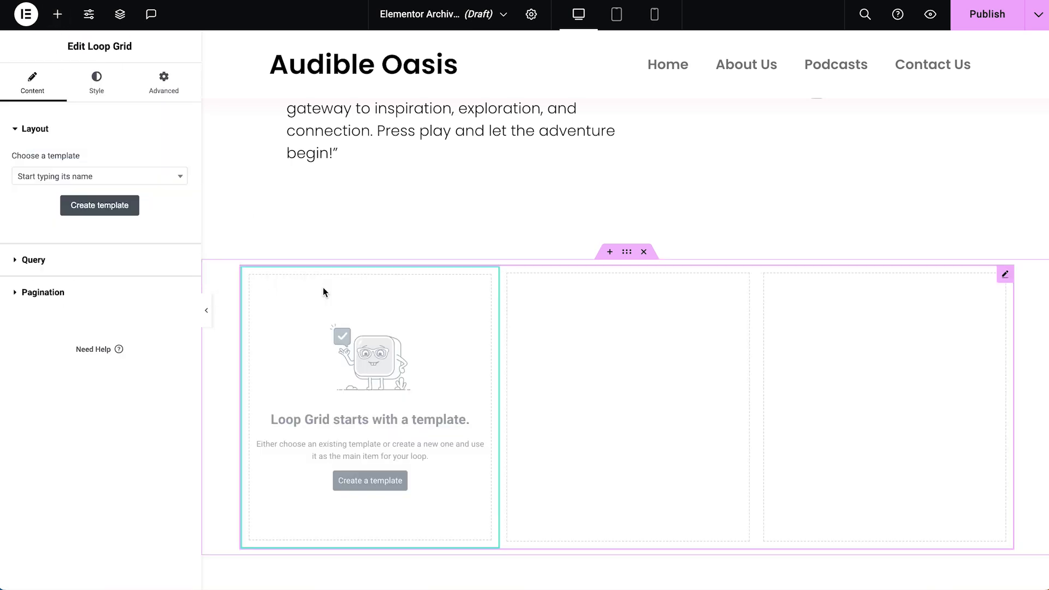
Step: Assign the Podcast Loop Item template to the Loop Grid and set it to 12 items per page
left_click(106, 180)
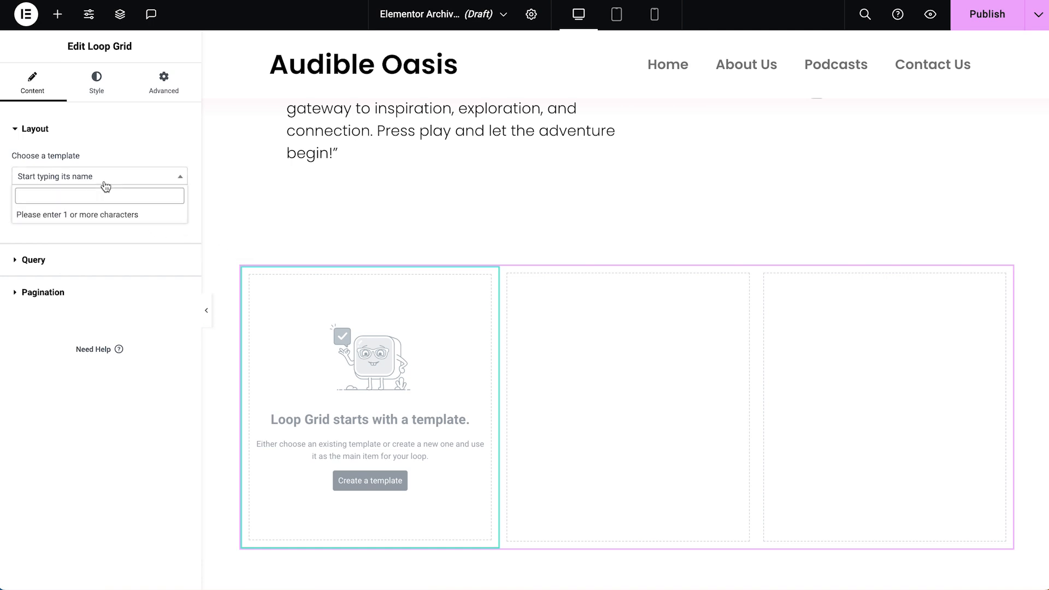
type("pod")
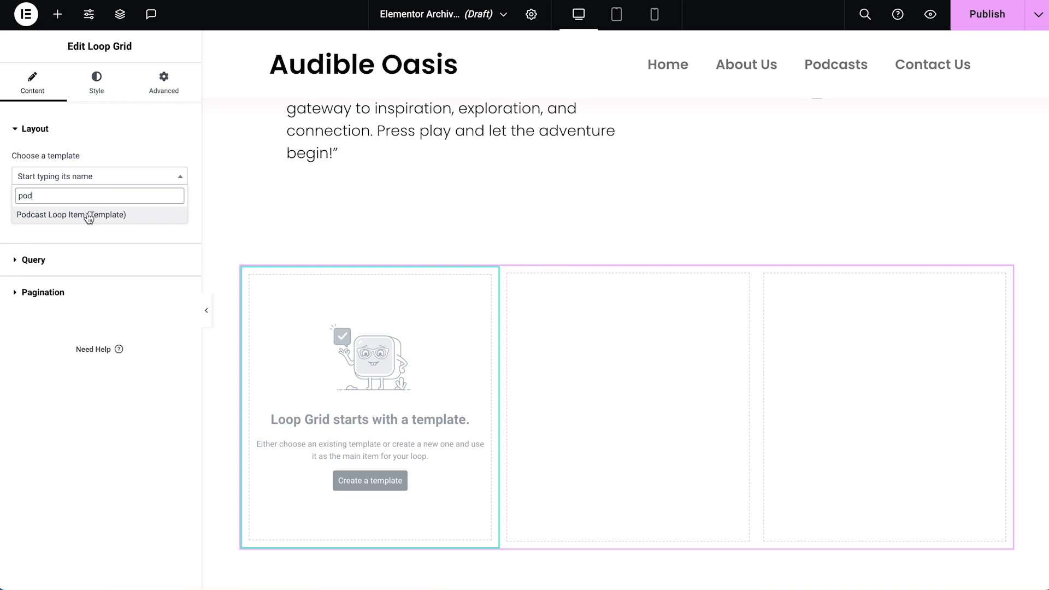
left_click(88, 214)
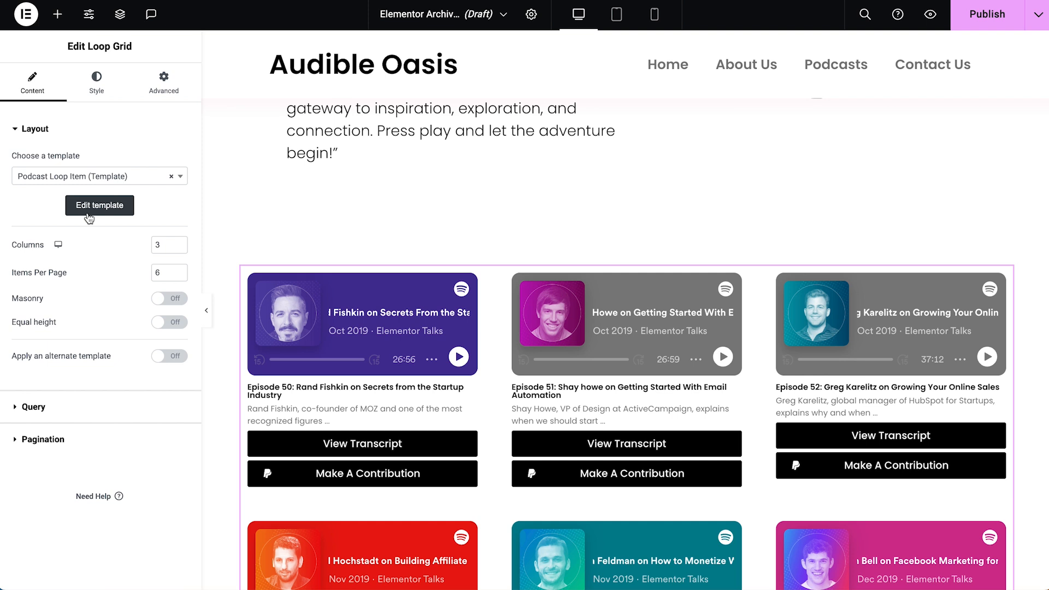
left_click(181, 269)
left_click(180, 270)
scroll(399, 307, "down", 10)
scroll(355, 287, "up", 10)
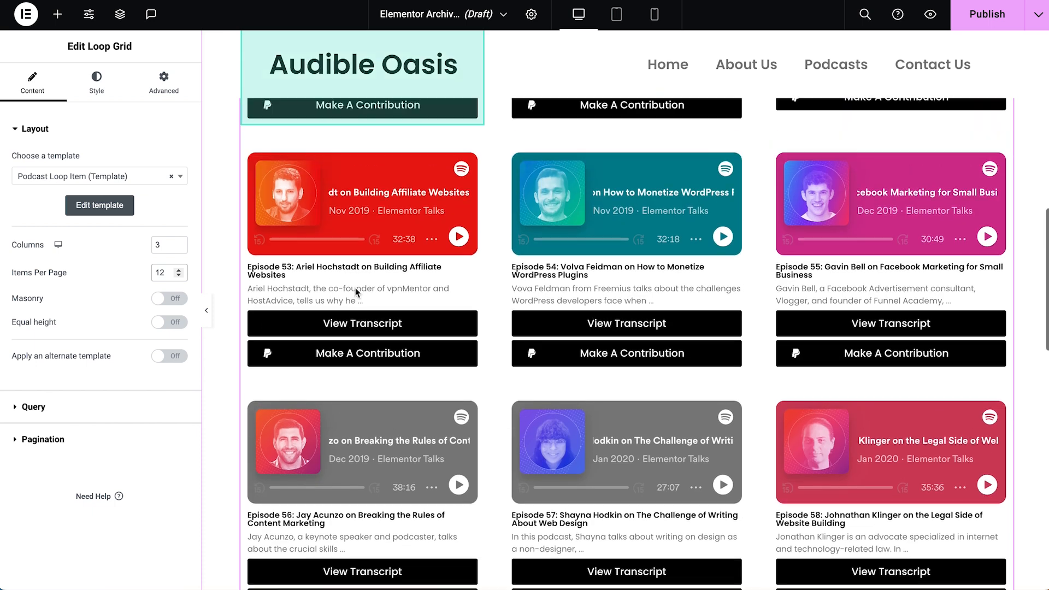
scroll(356, 288, "up", 7)
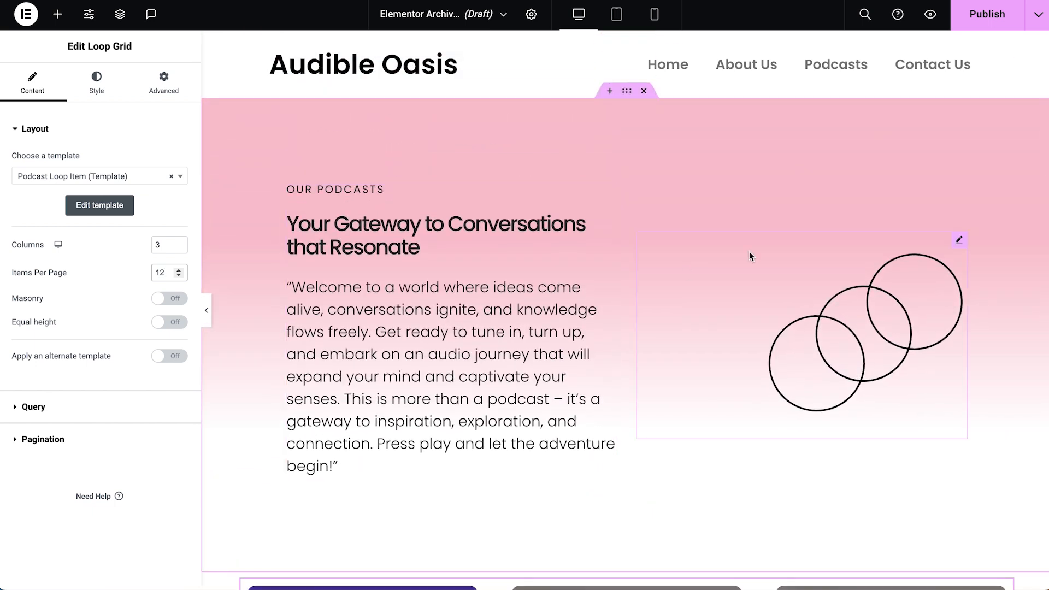
Step: Publish the archive template with a display condition that includes All Archives
left_click(954, 16)
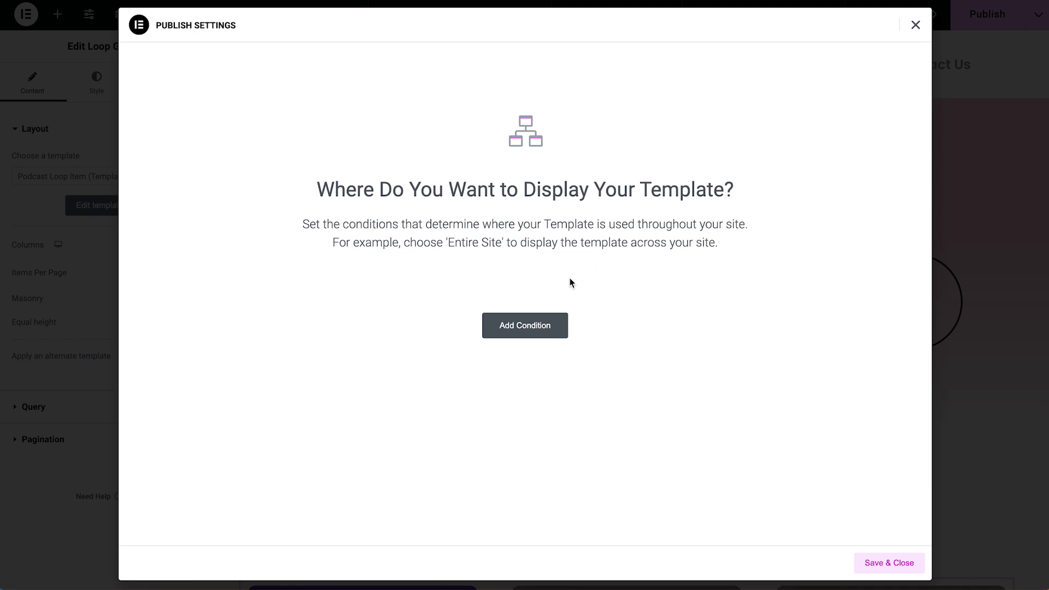
left_click(523, 326)
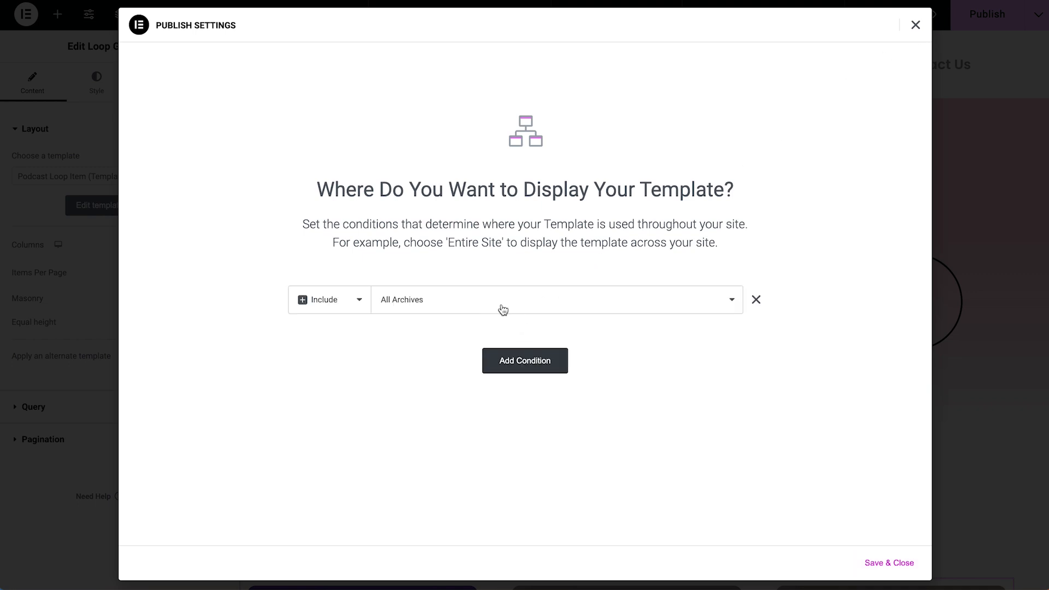
left_click(889, 568)
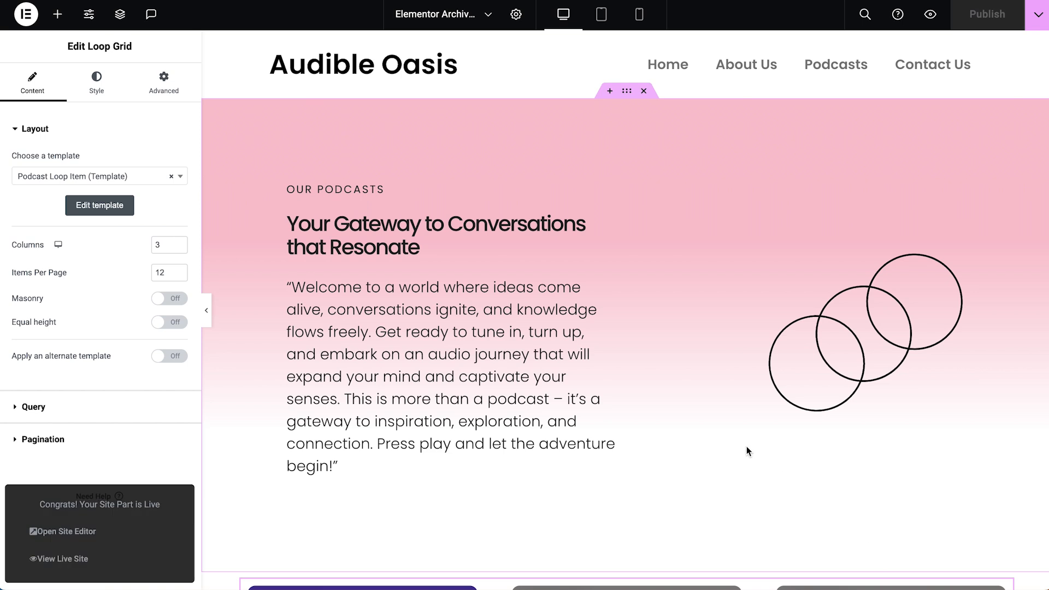
Step: Exit to WordPress, open the live site's Podcasts page and check the hero and the podcast grid
left_click(28, 25)
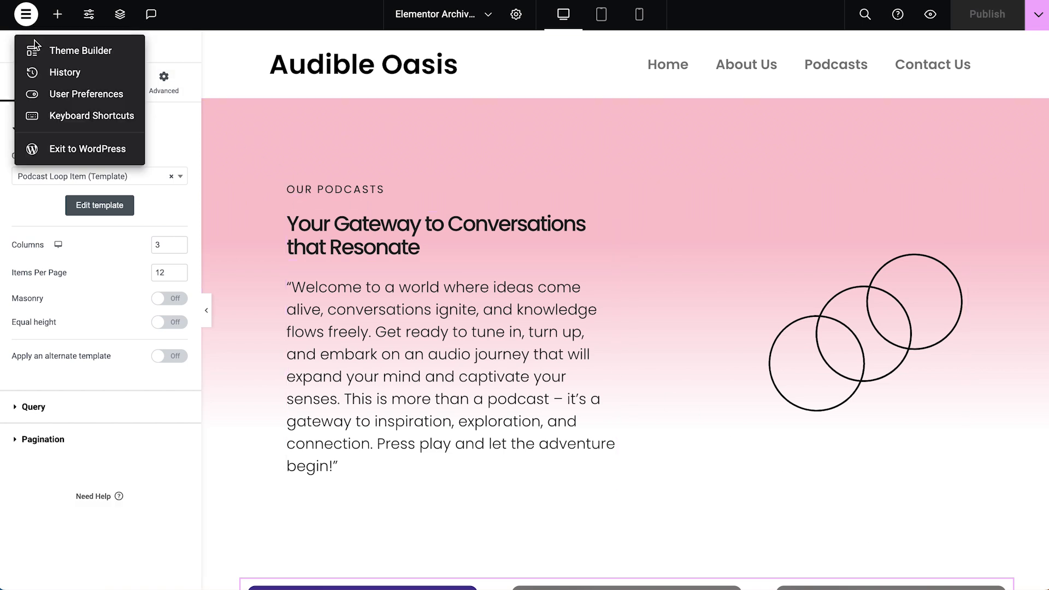
left_click(63, 148)
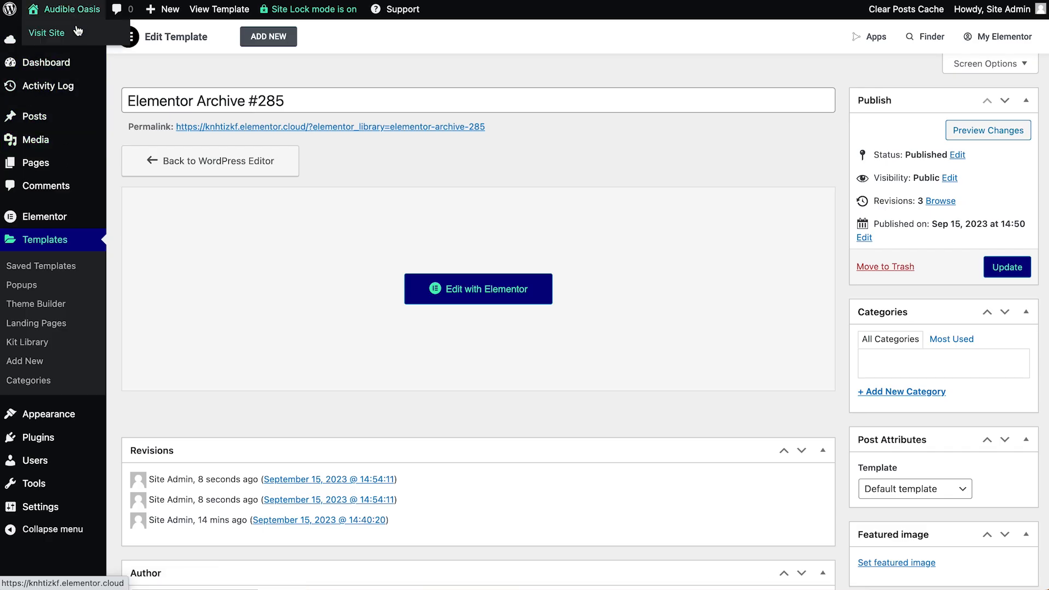
left_click(75, 31)
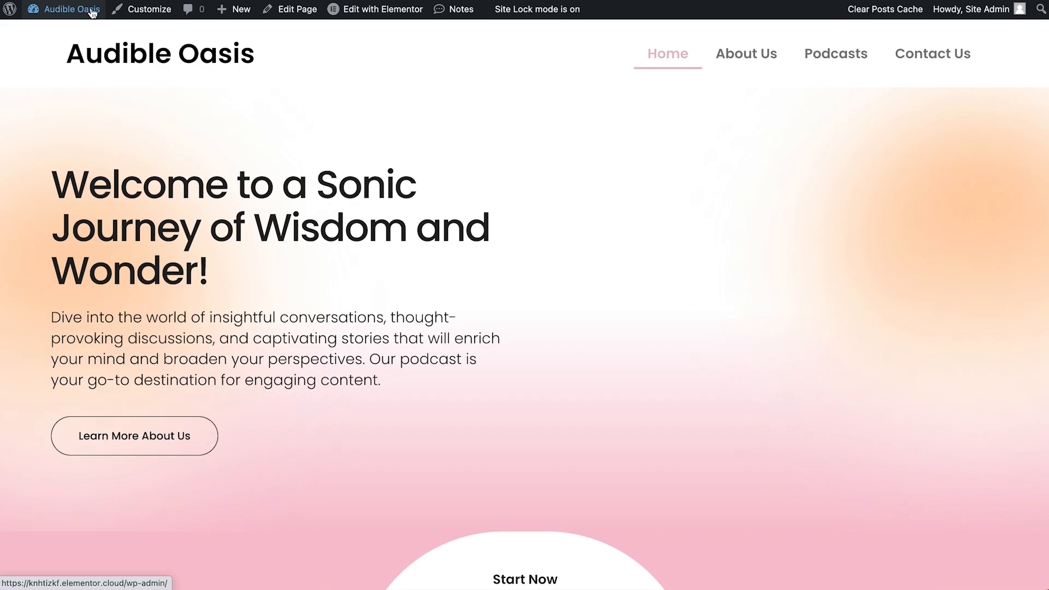
left_click(811, 53)
scroll(641, 164, "down", 10)
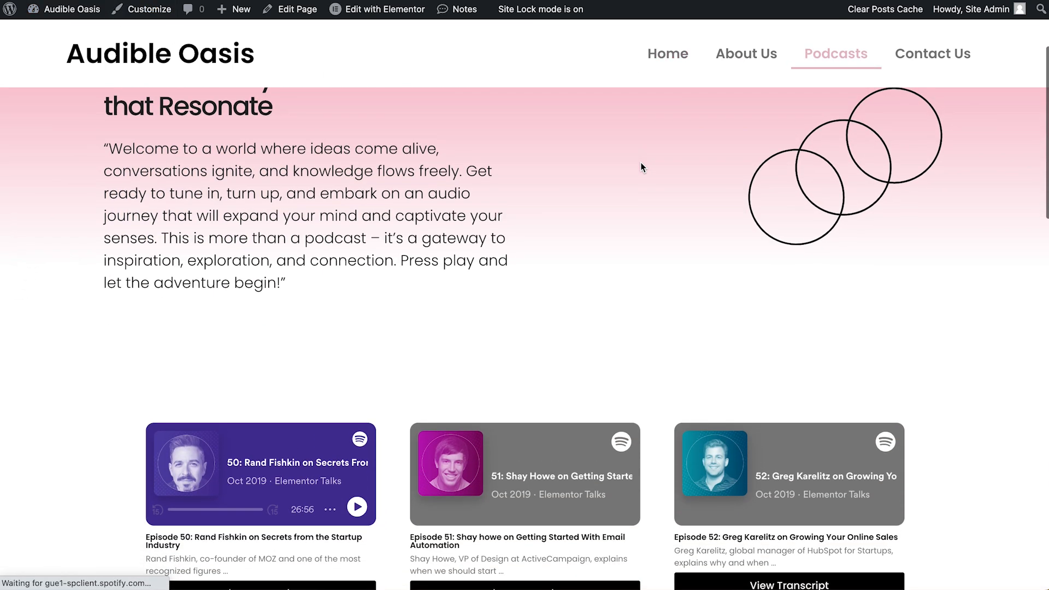
scroll(641, 166, "down", 3)
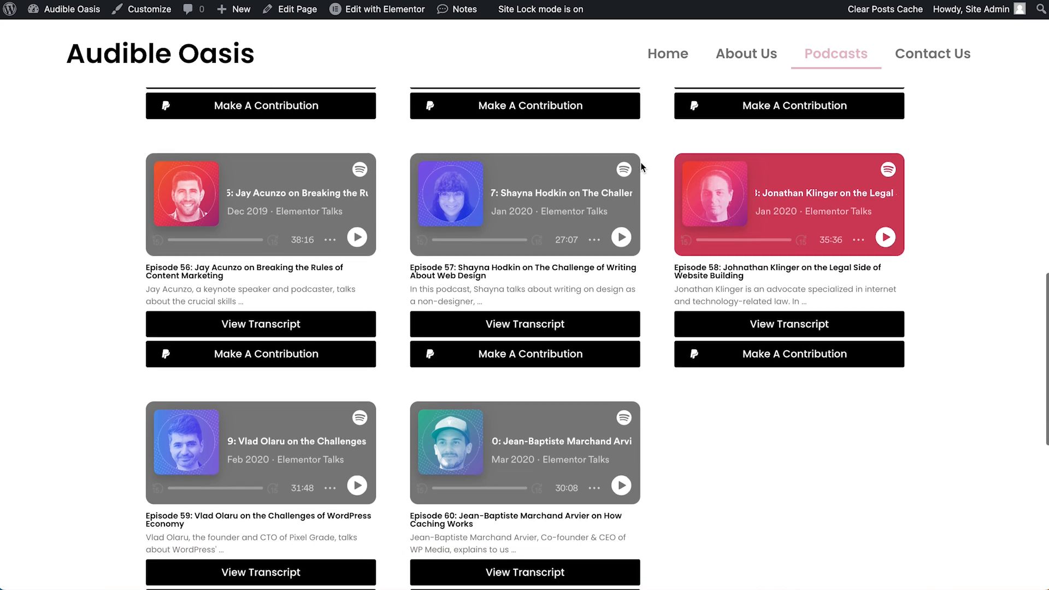
scroll(642, 167, "up", 1)
scroll(642, 166, "up", 12)
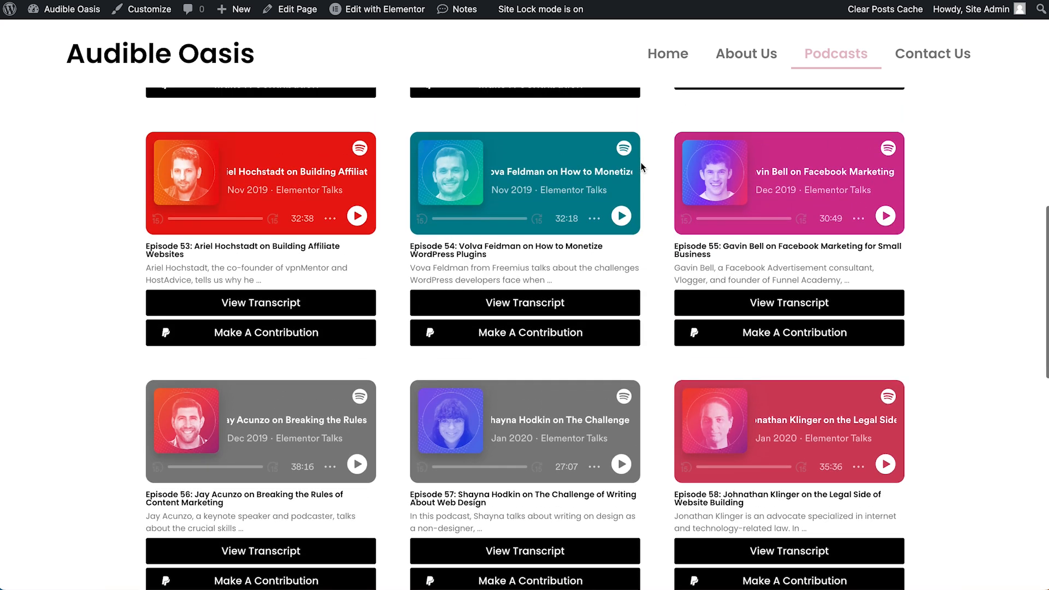
scroll(642, 167, "up", 3)
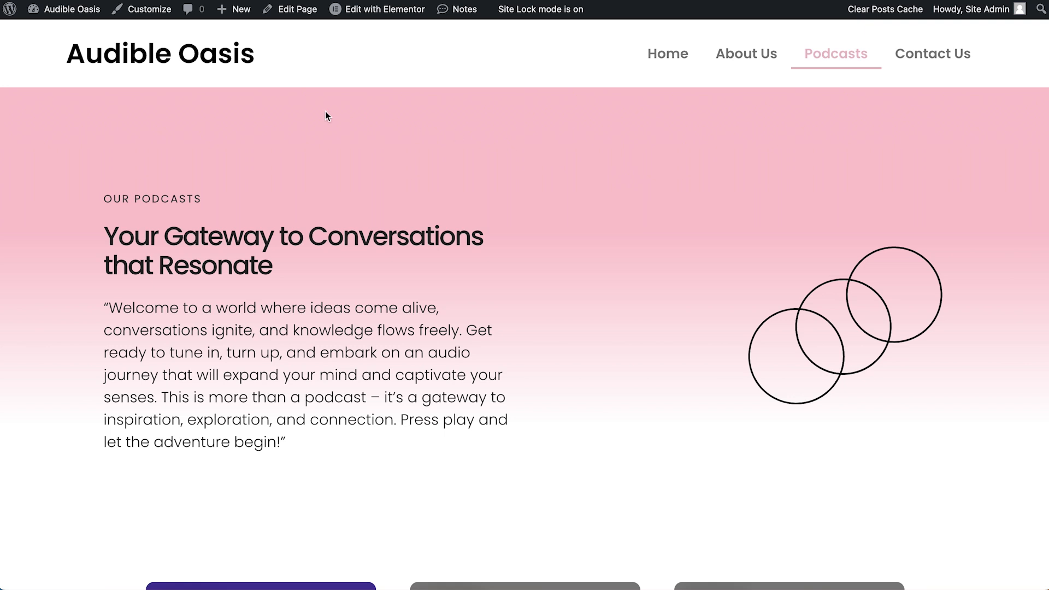
Step: Return to the Theme Builder through the WordPress dashboard and create a new Single Post template
mouse_move(71, 9)
left_click(37, 32)
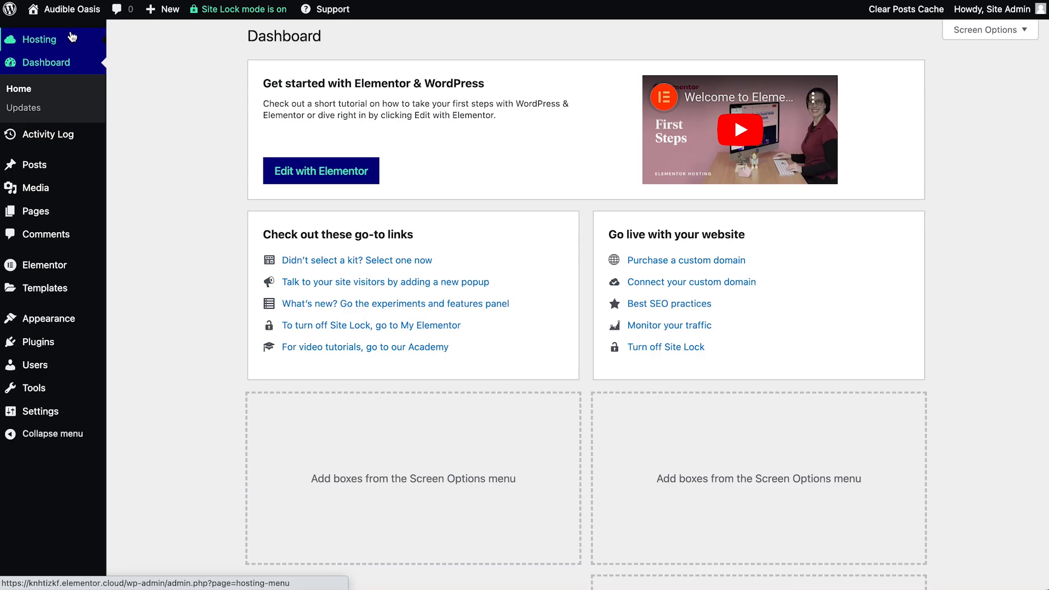
mouse_move(93, 288)
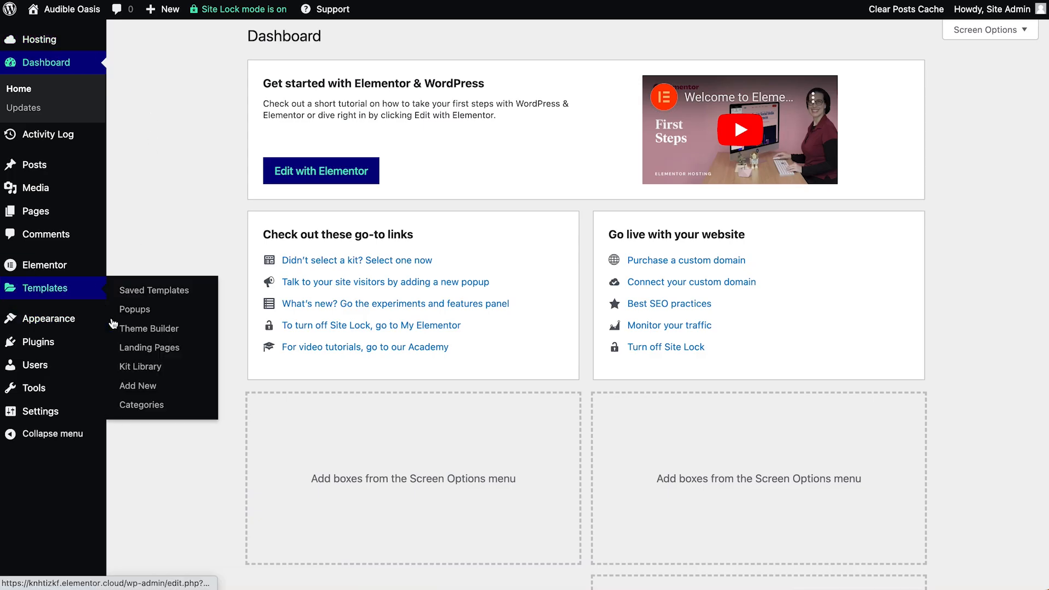
left_click(116, 332)
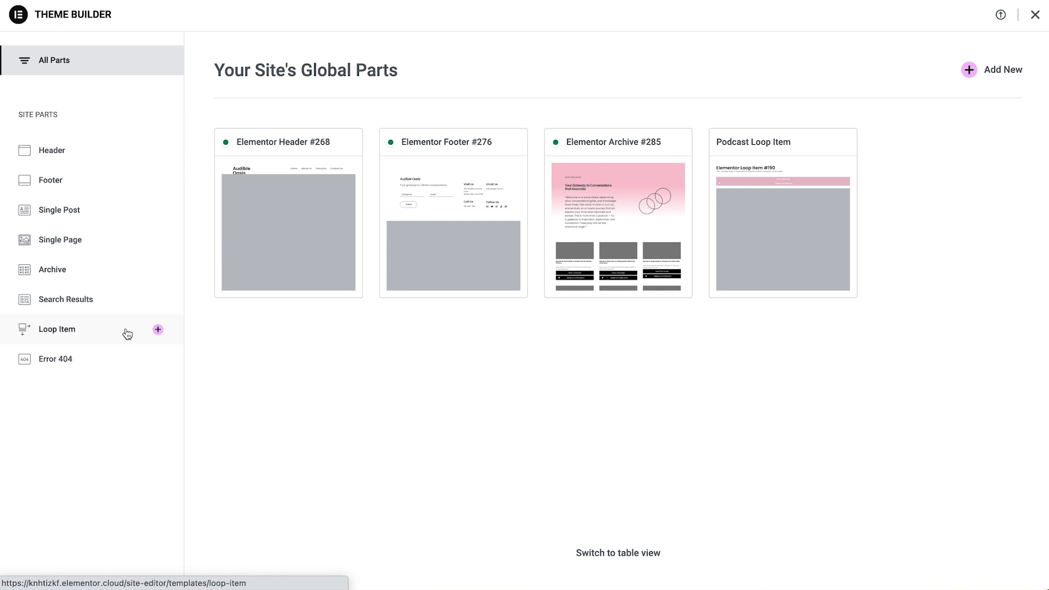
left_click(77, 218)
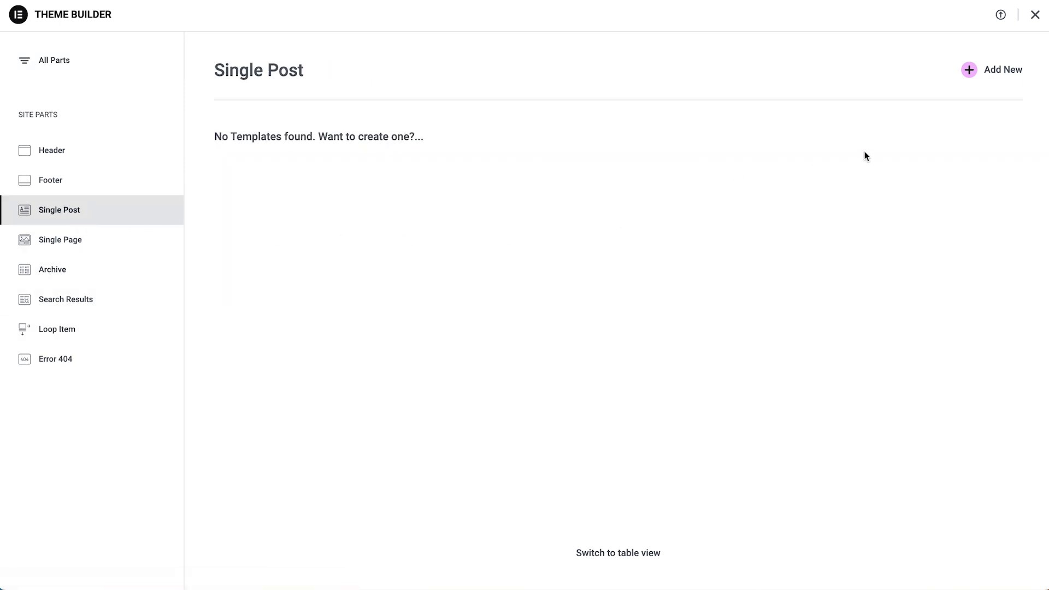
left_click(1004, 69)
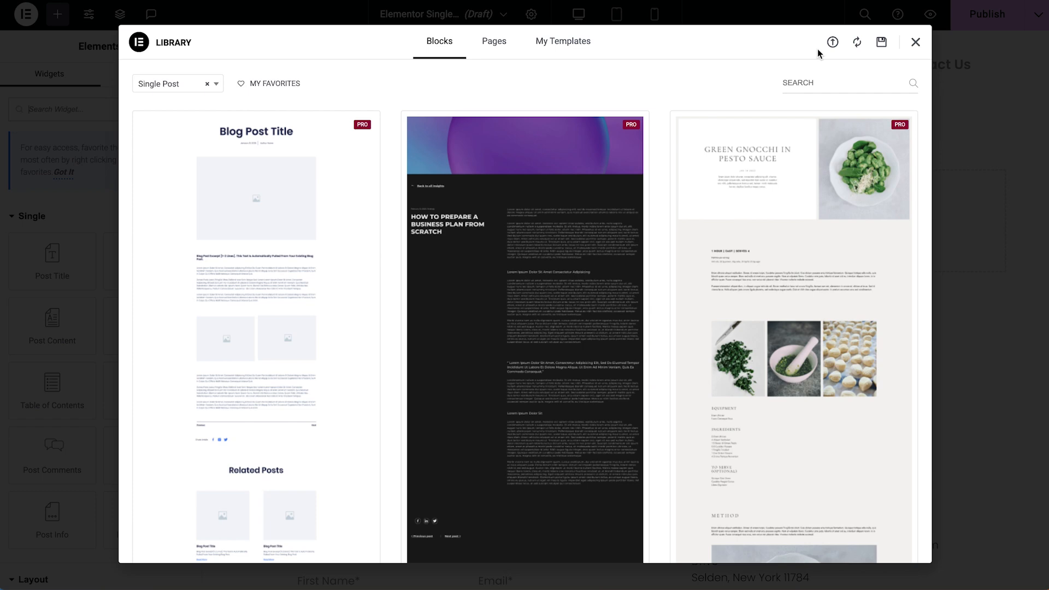
Step: Clear the library's Single Post category filter and insert the pink-gradient "Social media done right" block with three circles
left_click(208, 86)
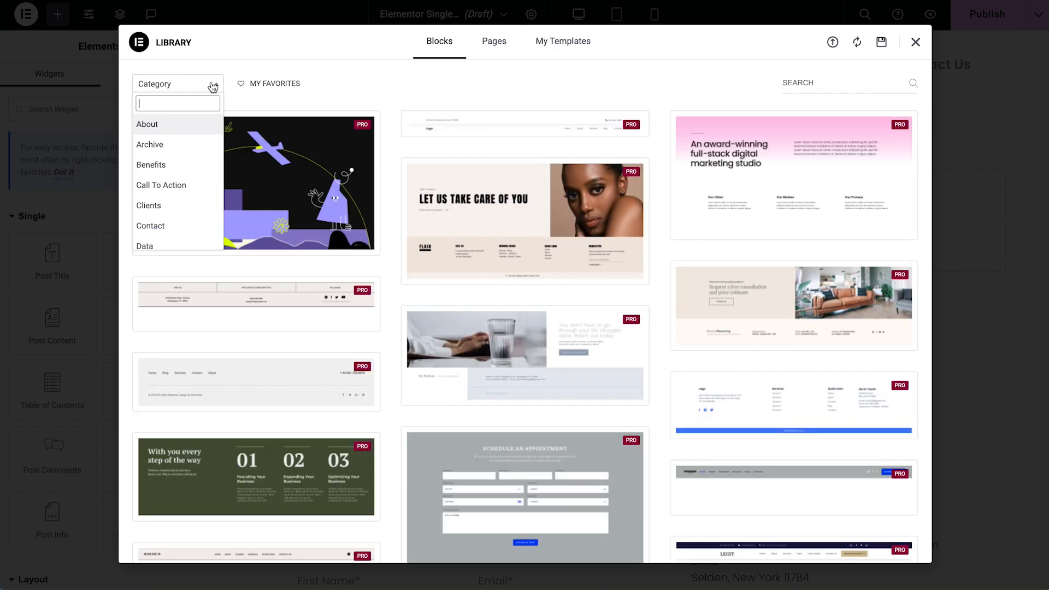
scroll(654, 129, "down", 6)
scroll(656, 130, "down", 20)
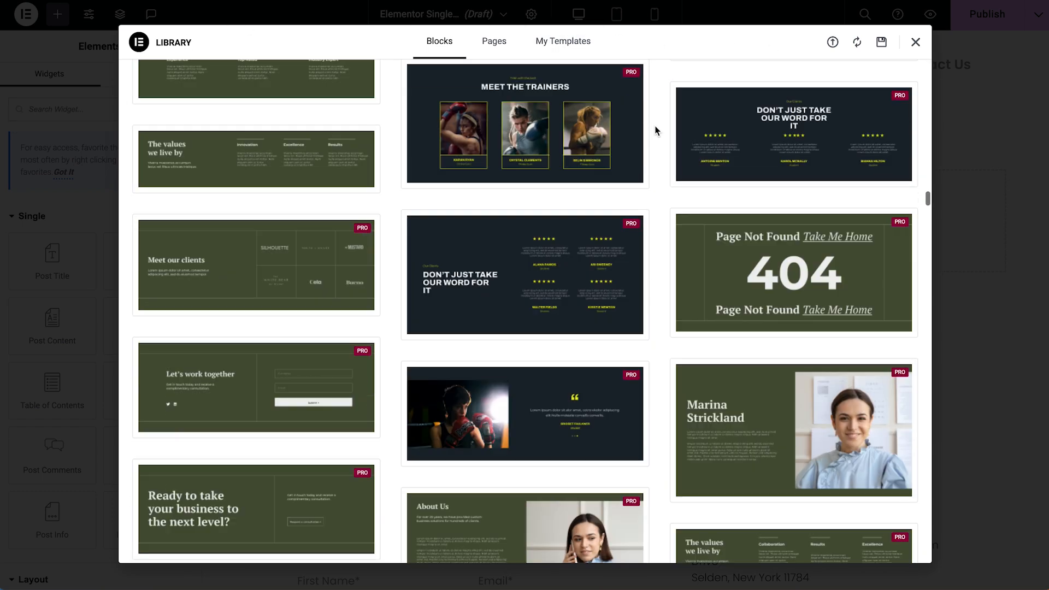
scroll(656, 130, "down", 20)
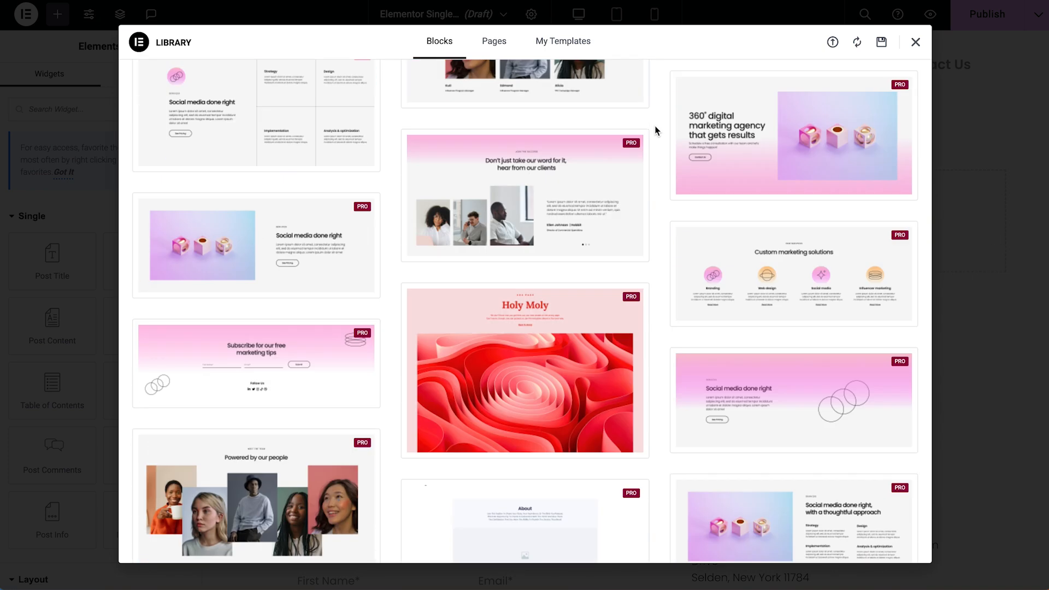
mouse_move(674, 359)
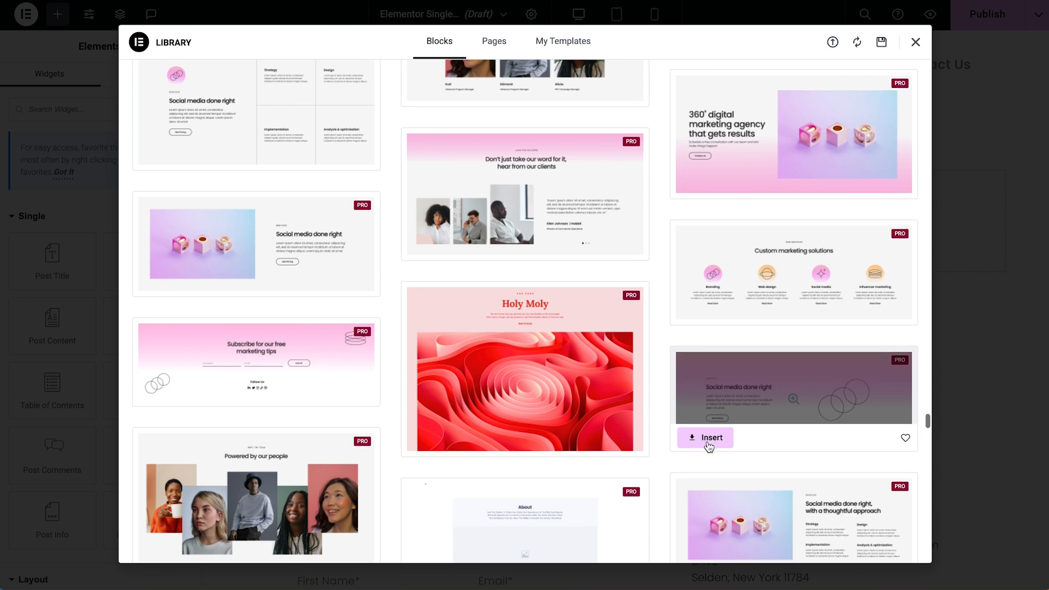
left_click(707, 440)
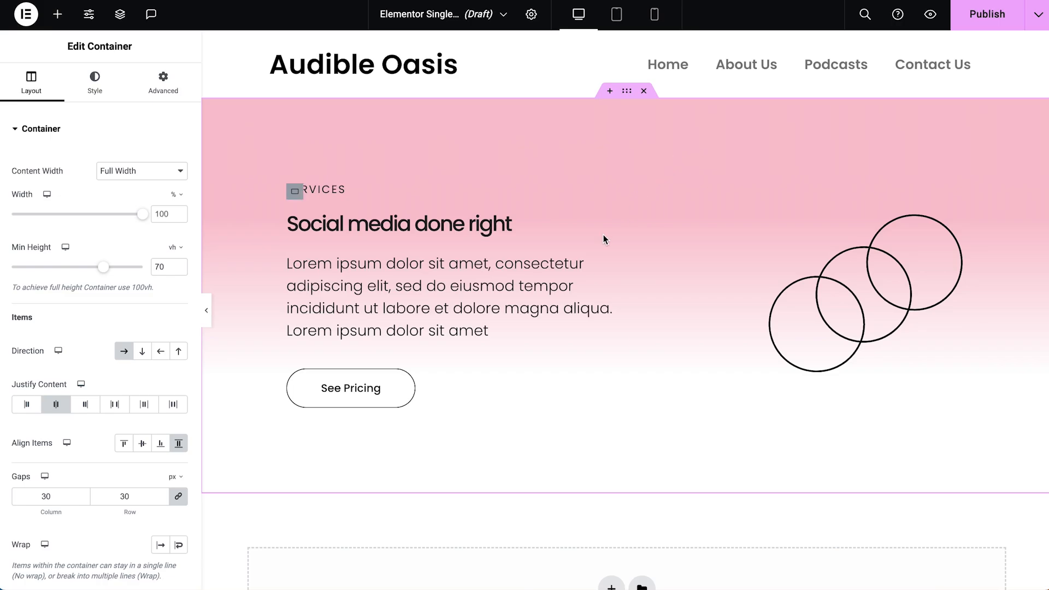
Step: Delete the See Pricing button and link the small "services" heading to the dynamic Post Date
right_click(495, 373)
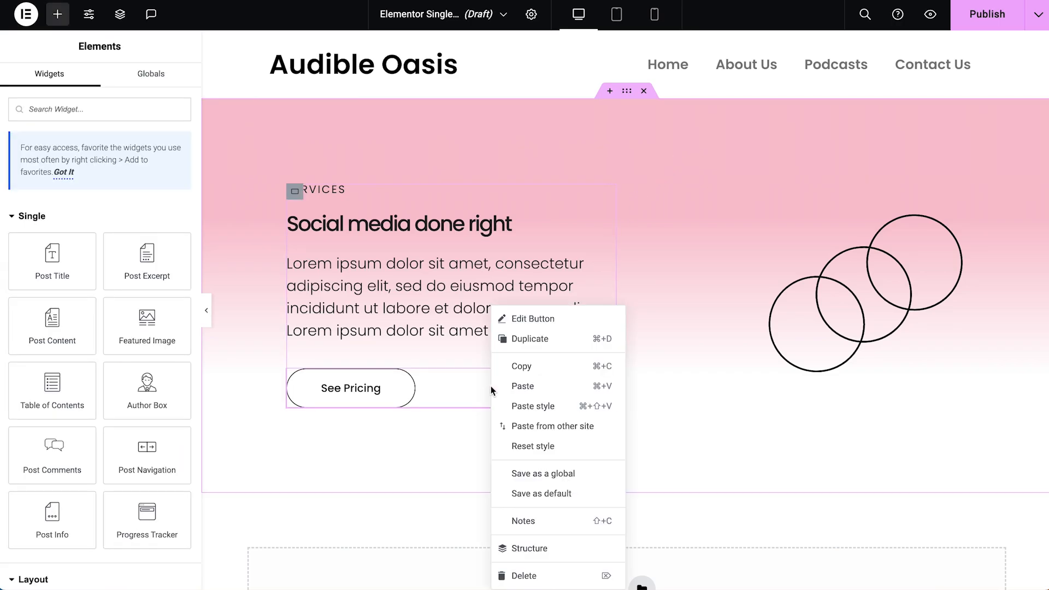
left_click(522, 576)
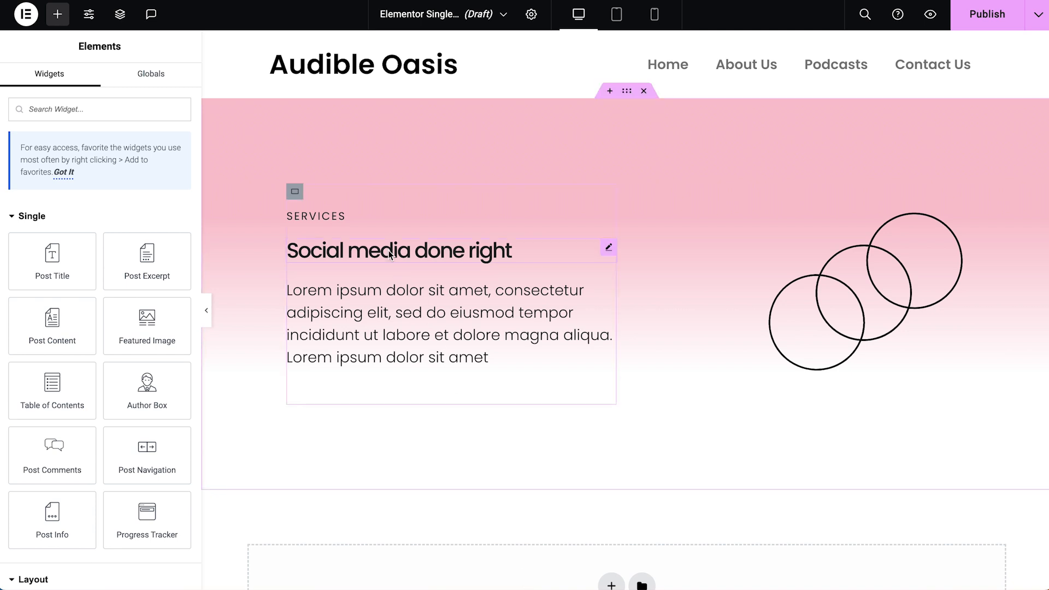
left_click(357, 212)
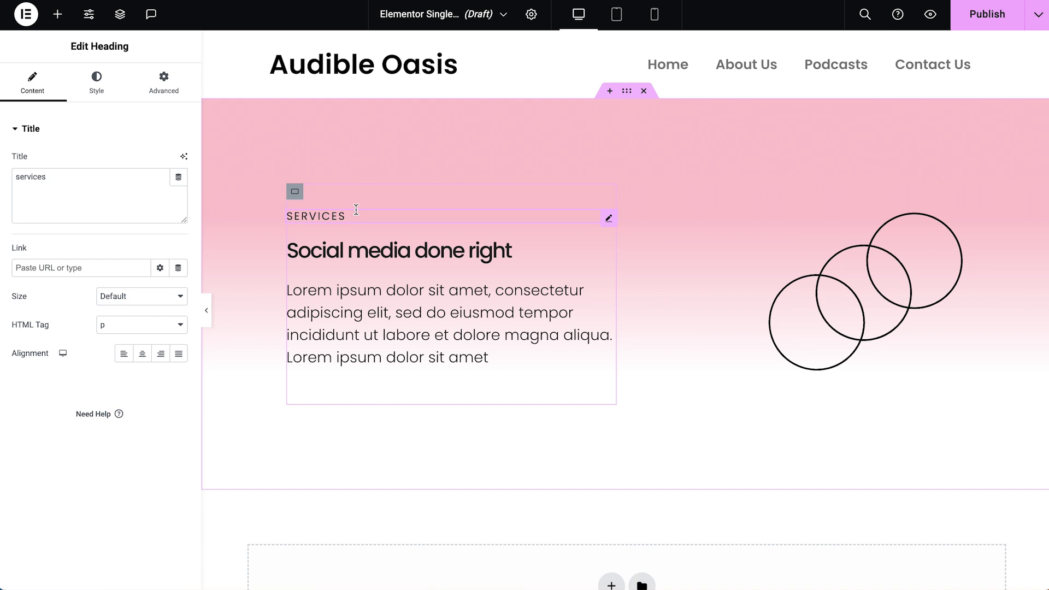
left_click(181, 183)
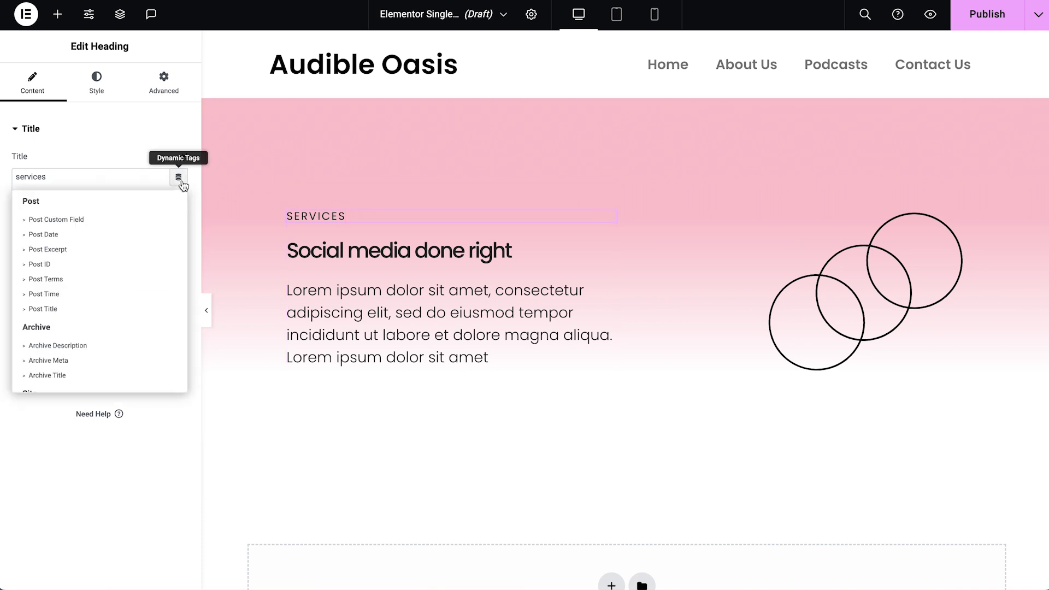
left_click(144, 234)
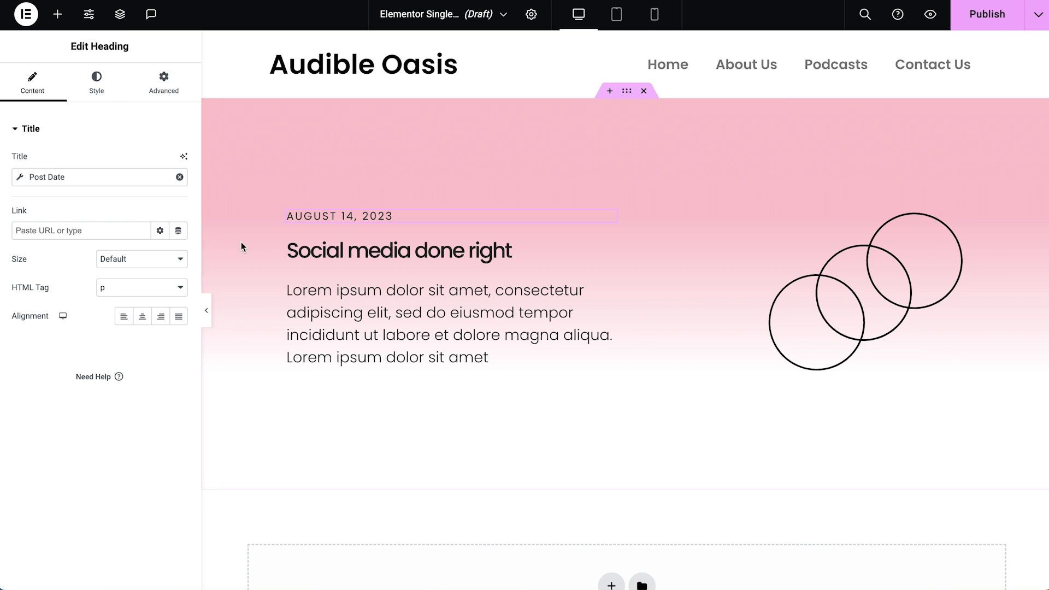
Step: Link the "Social media done right" heading to the dynamic Post Title and the paragraph below it to the Post Excerpt
left_click(327, 256)
left_click(178, 177)
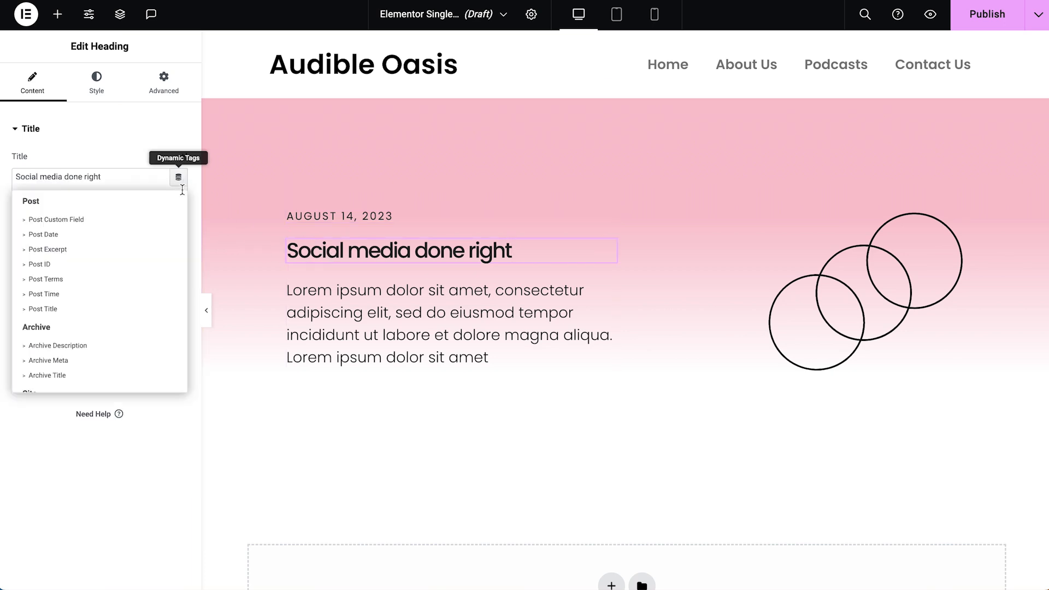
left_click(147, 311)
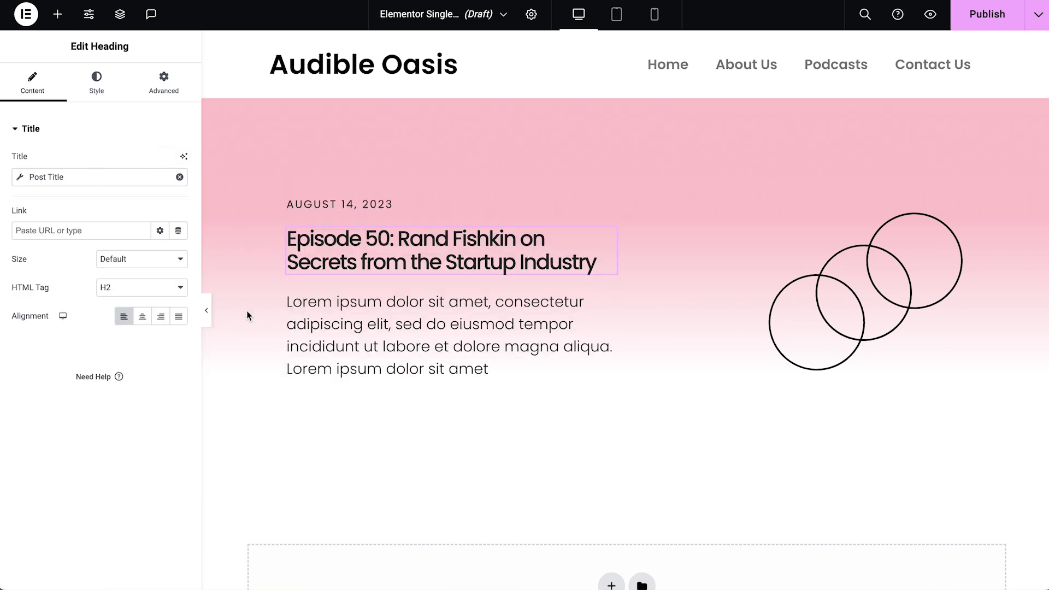
left_click(609, 301)
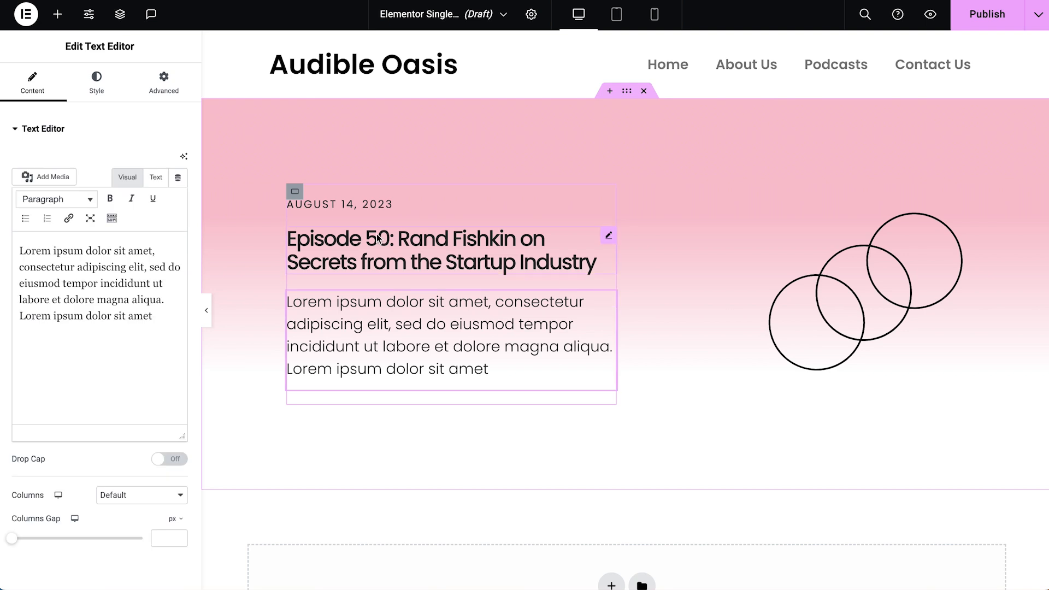
left_click(178, 177)
left_click(129, 251)
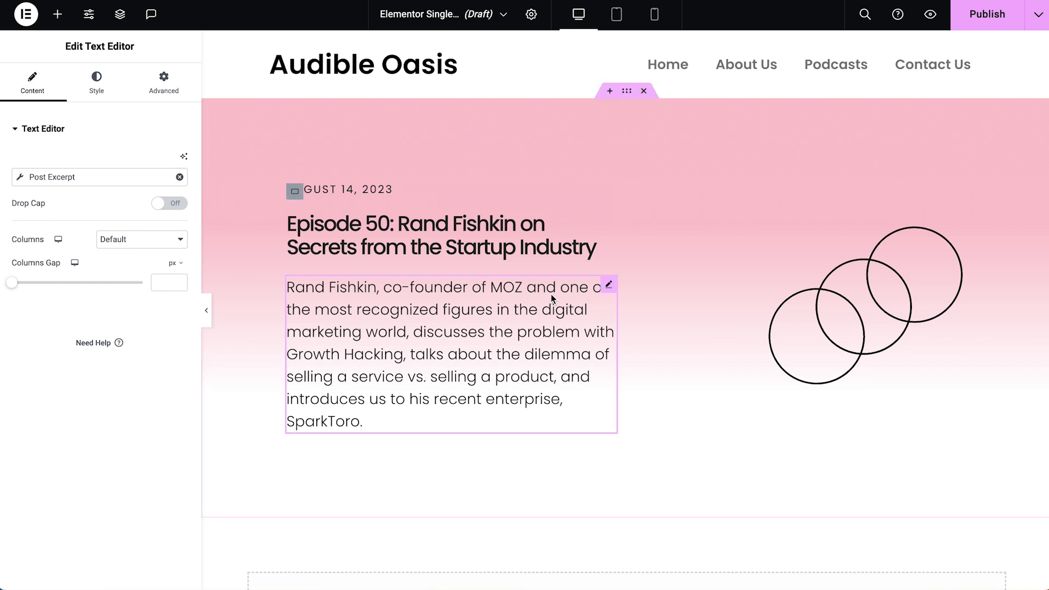
Step: Replace the circles graphic with a new container beside the episode text, using Full Width content and a width of 50%
right_click(805, 310)
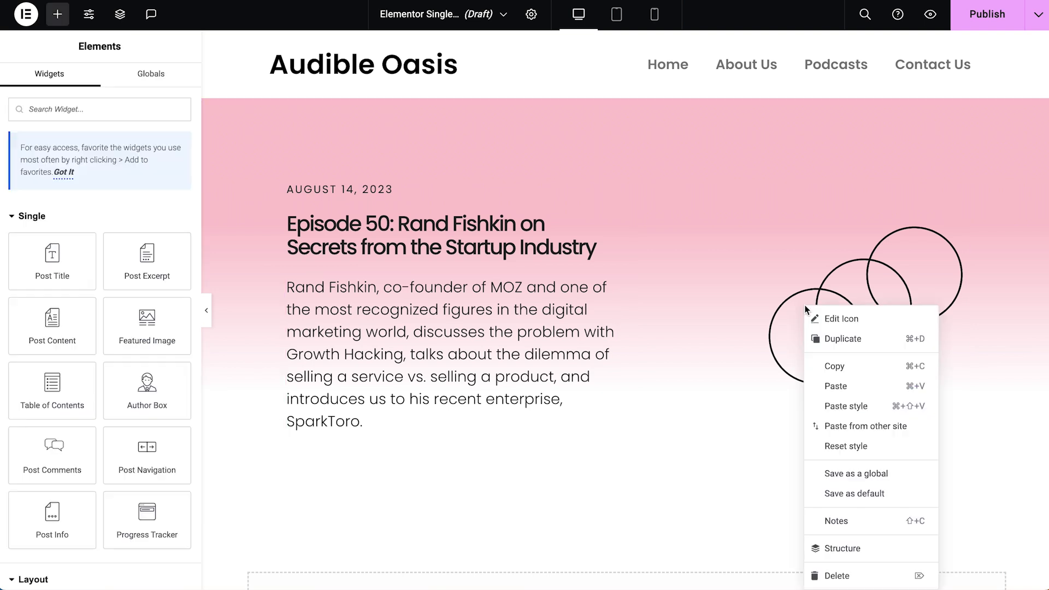
left_click(860, 577)
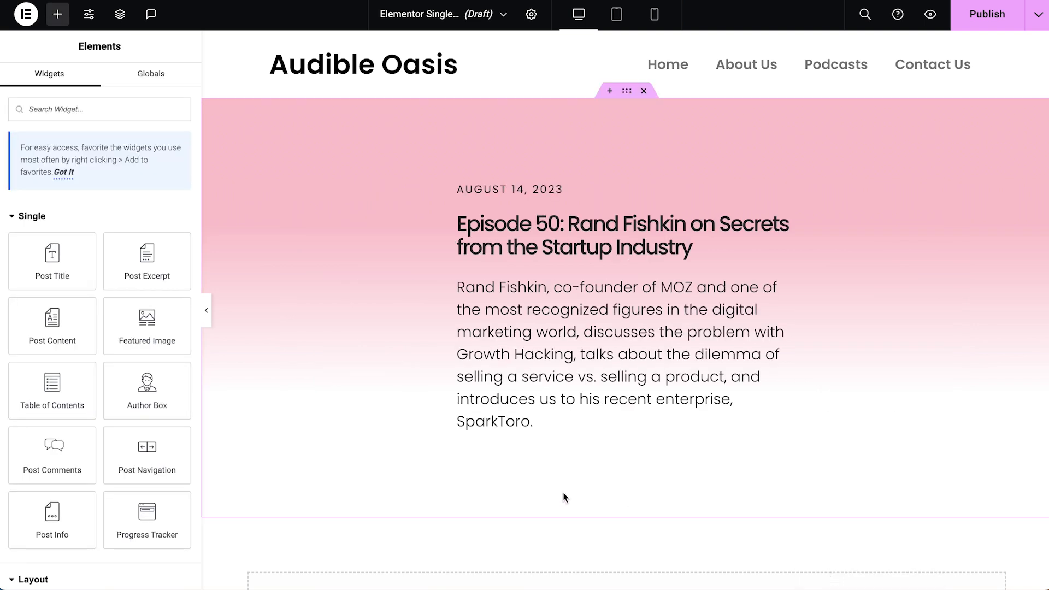
scroll(82, 369, "down", 5)
left_click_drag(47, 316, 778, 202)
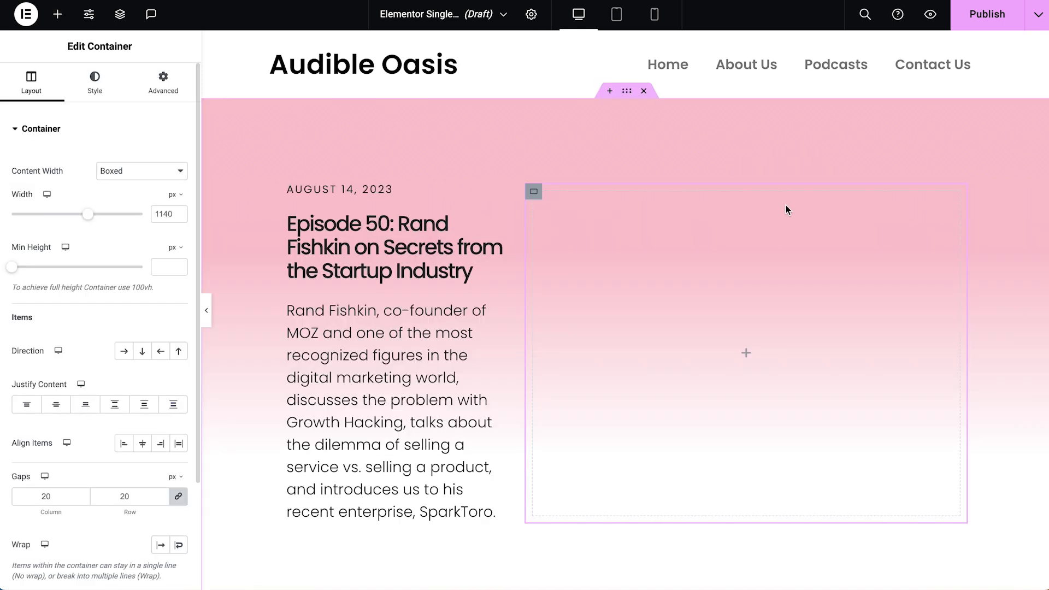
left_click(137, 172)
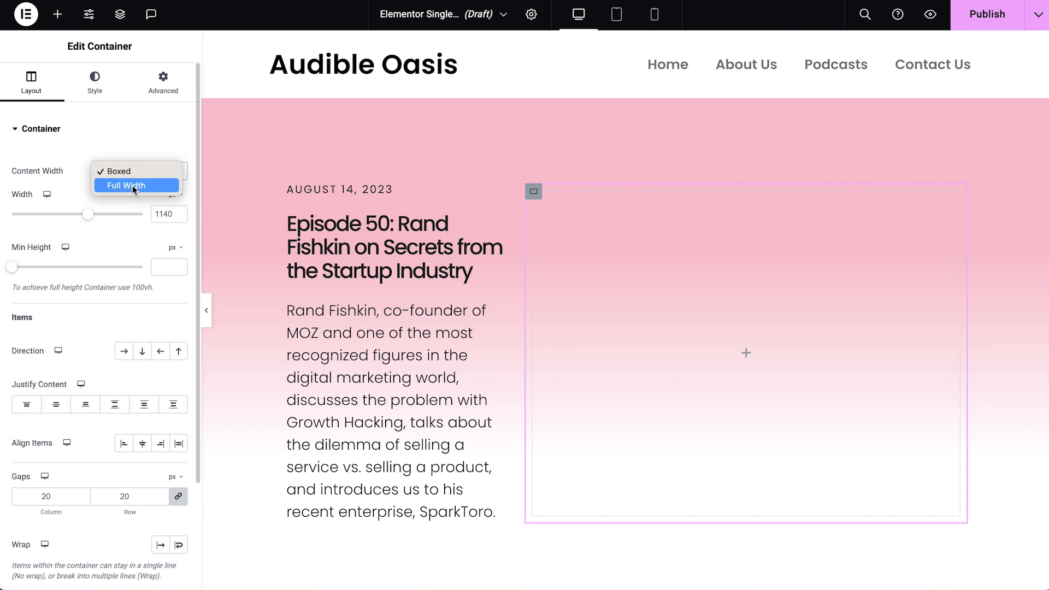
left_click(134, 188)
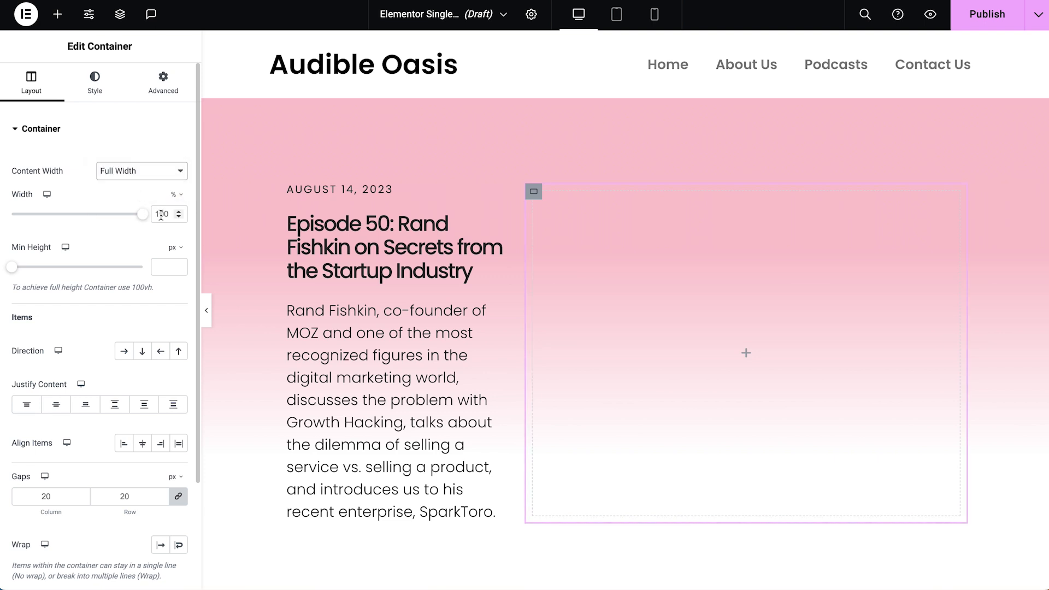
double_click(160, 215)
type("50")
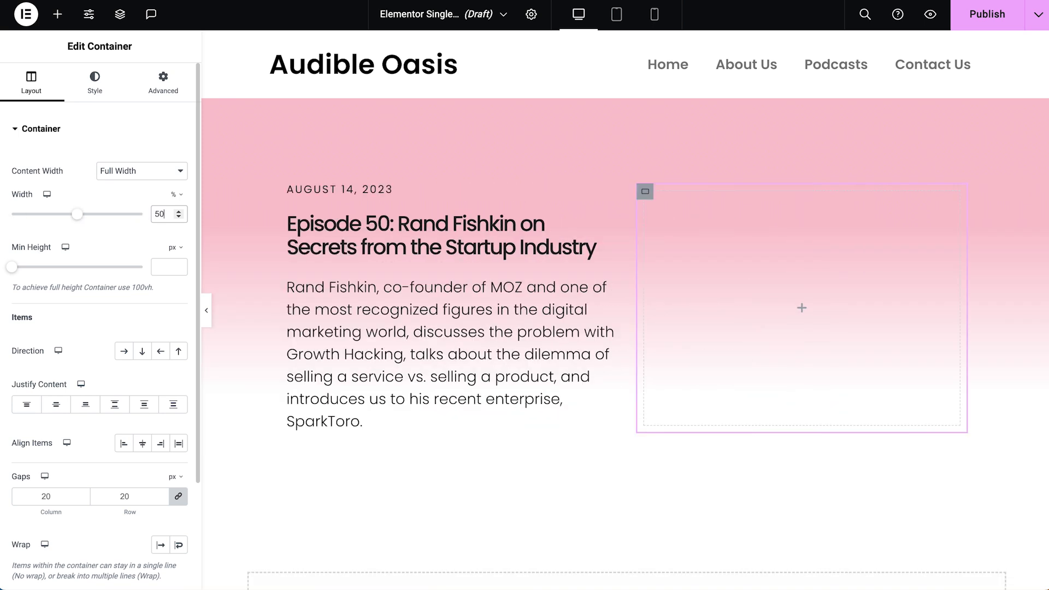
Step: Add a SoundCloud widget to the empty container beside the episode text
left_click(58, 13)
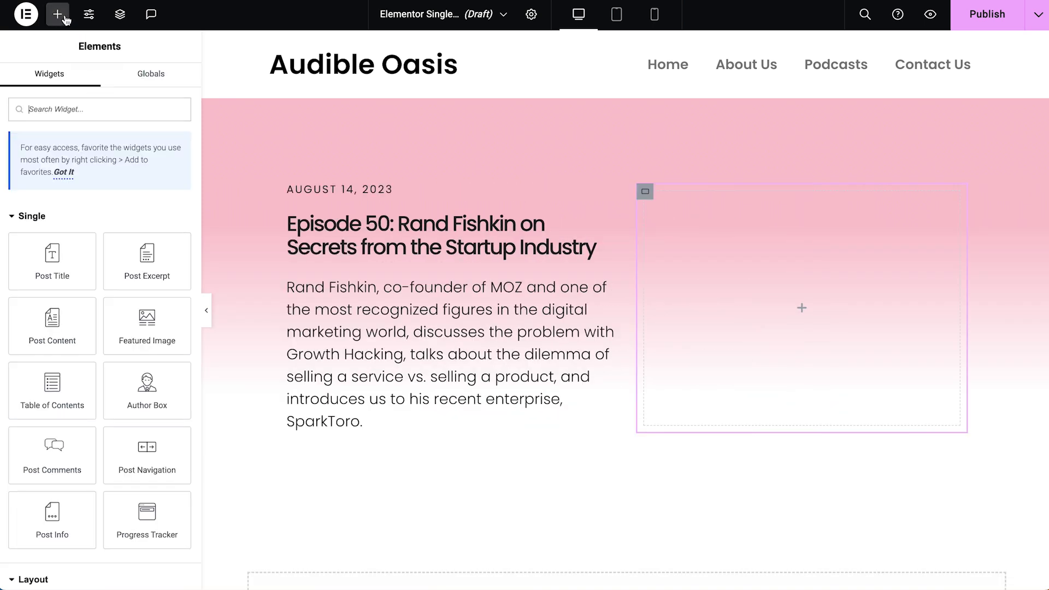
type("Sound")
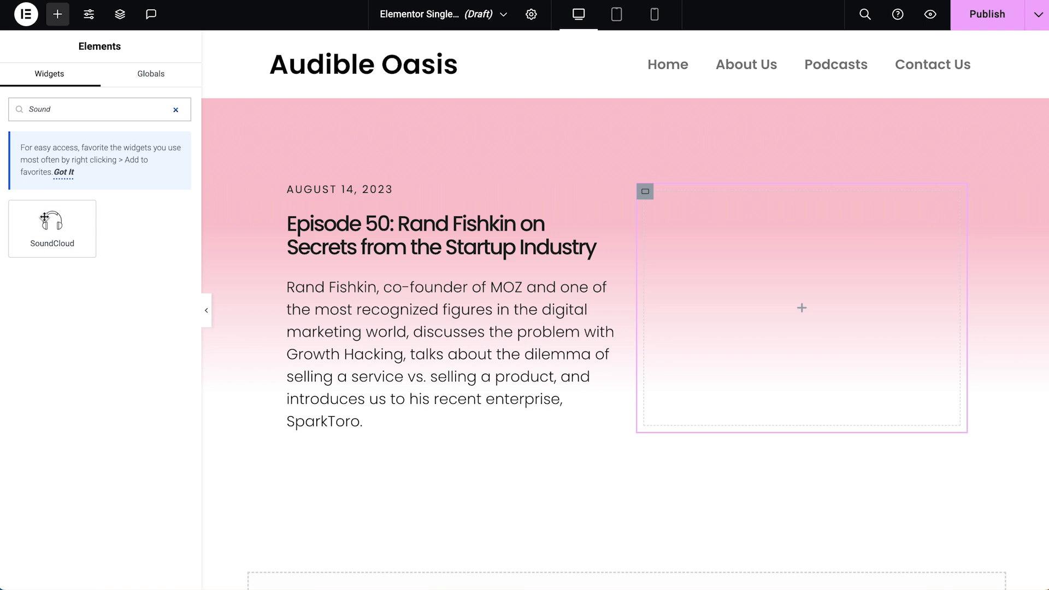
left_click(46, 208)
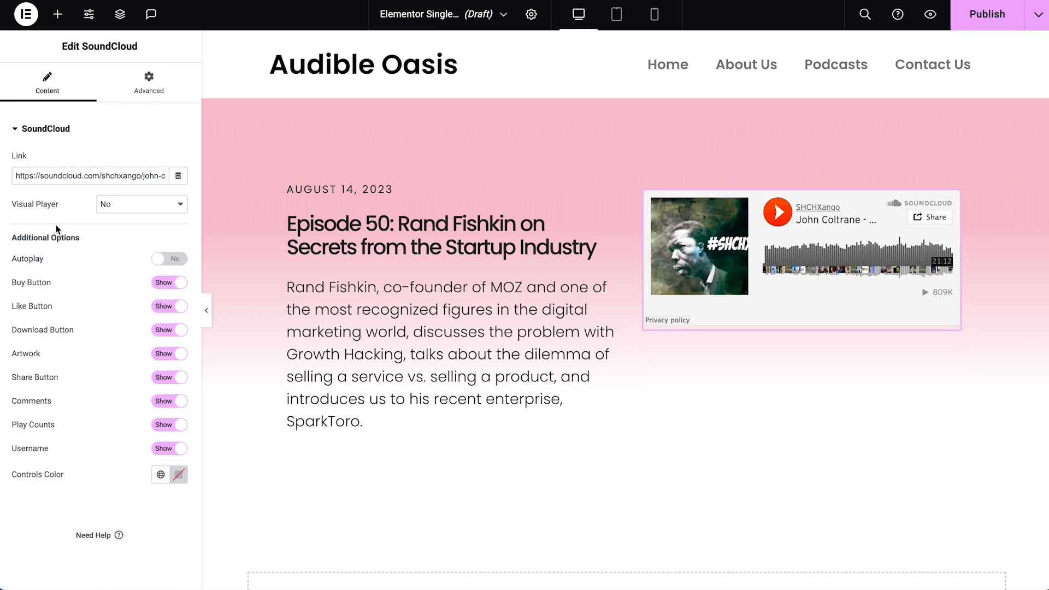
Step: Link the SoundCloud player's source dynamically to a Post Custom Field with the custom key "Audio URL"
left_click(178, 182)
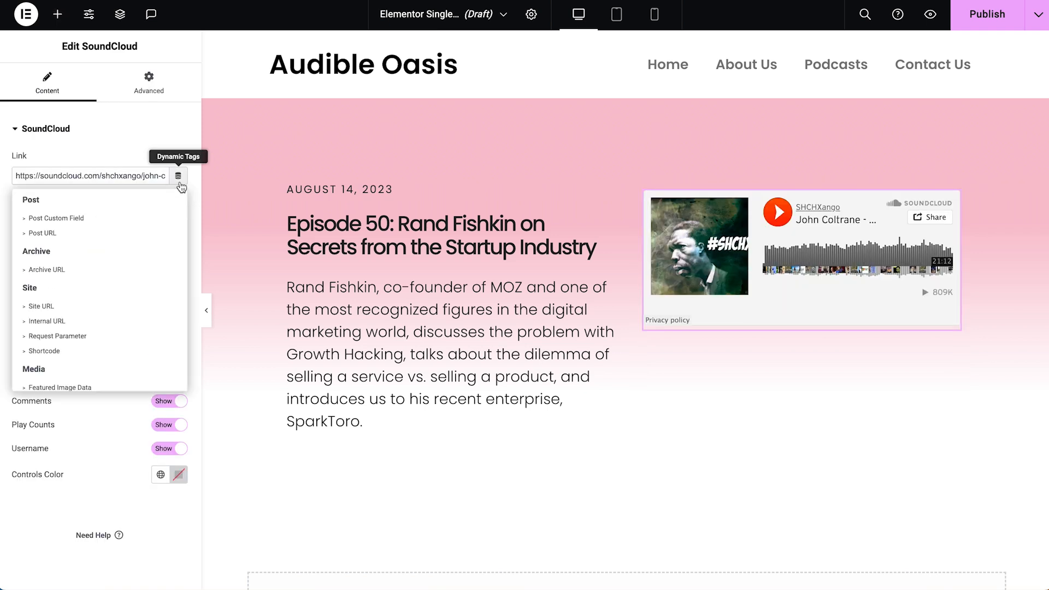
left_click(138, 218)
left_click(111, 265)
type("Audio URL")
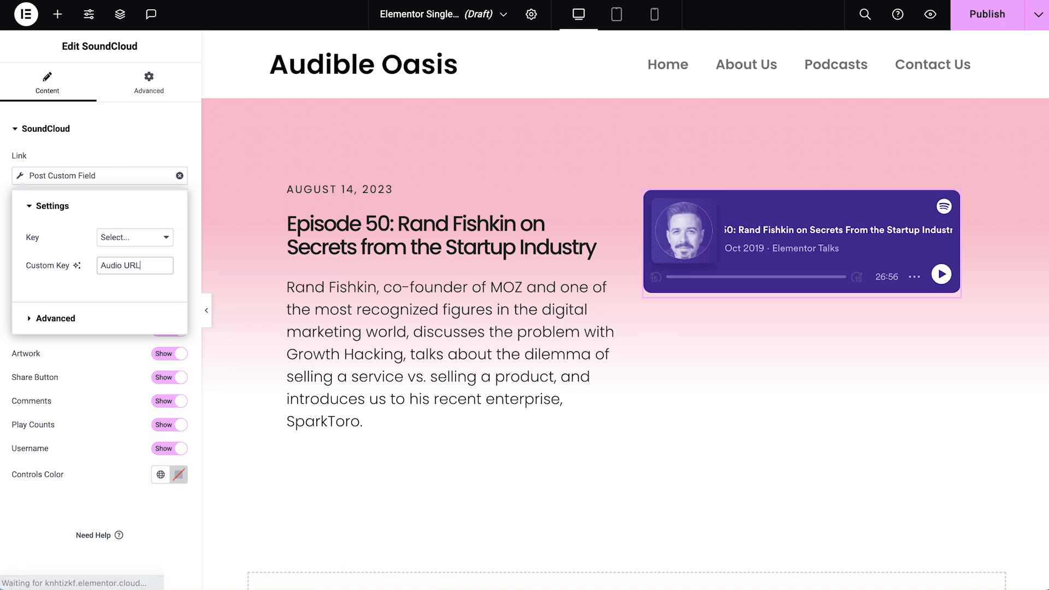
left_click(124, 175)
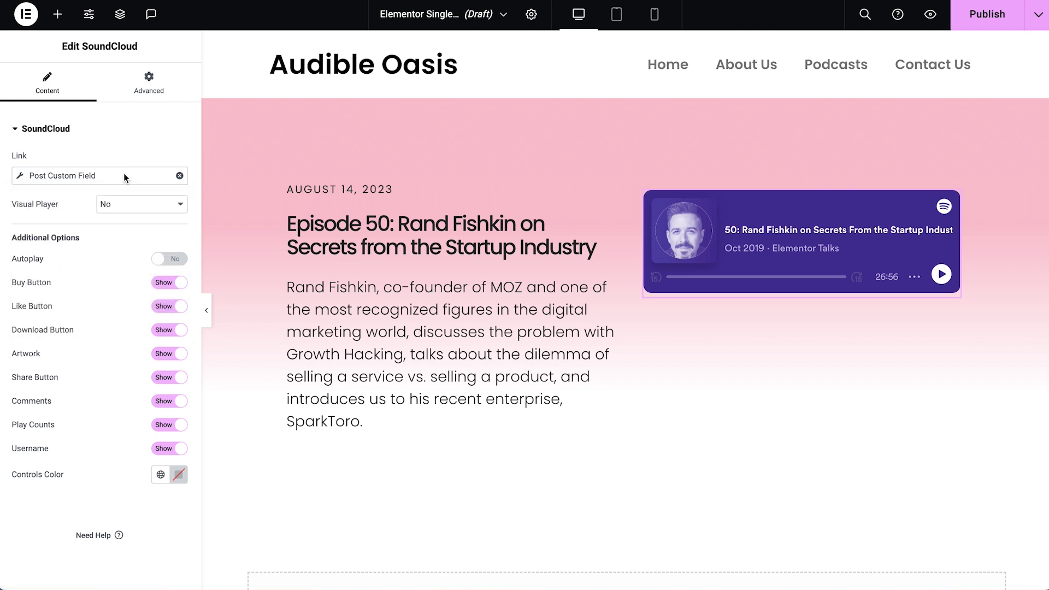
Step: Find the PayPal Button widget and place it directly below the audio player
left_click(66, 21)
left_click(66, 109)
type("Pay")
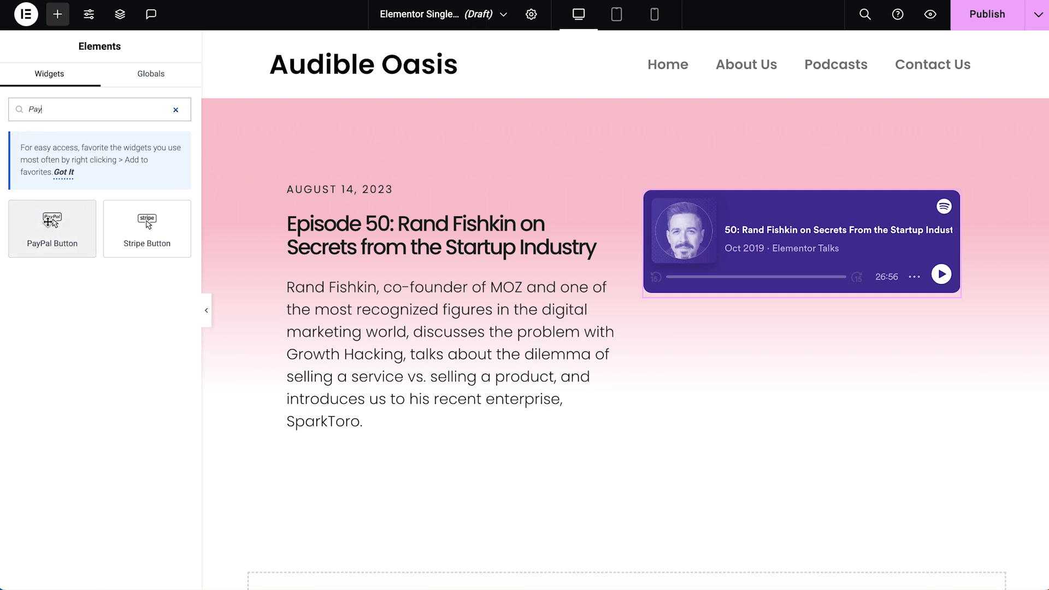
left_click_drag(51, 221, 835, 295)
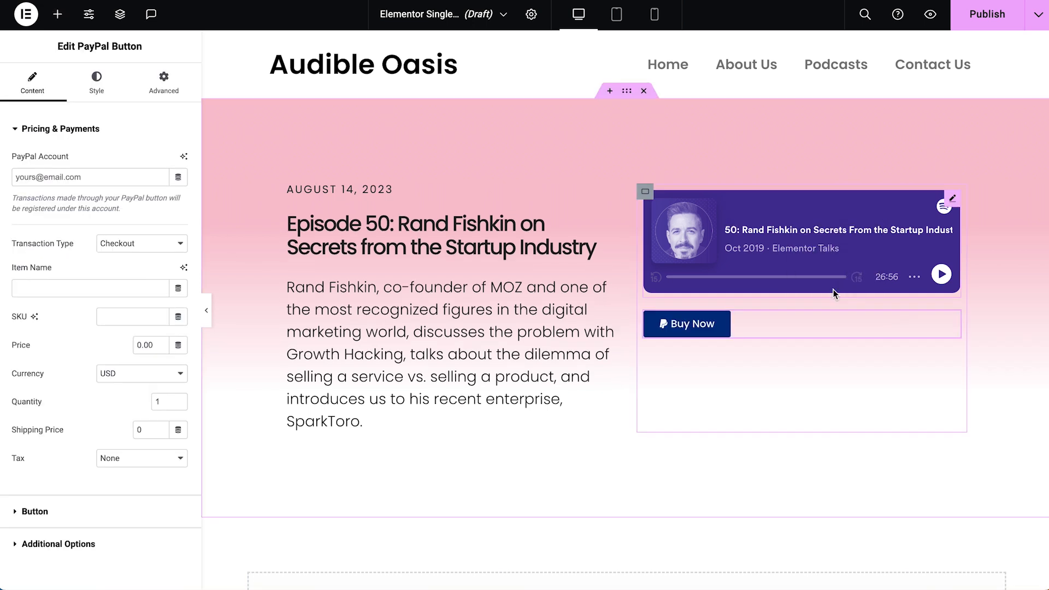
Step: Set the PayPal button's transaction type to Donation, item name to "podcast-donation" and donation amount to Any Amount
left_click(139, 248)
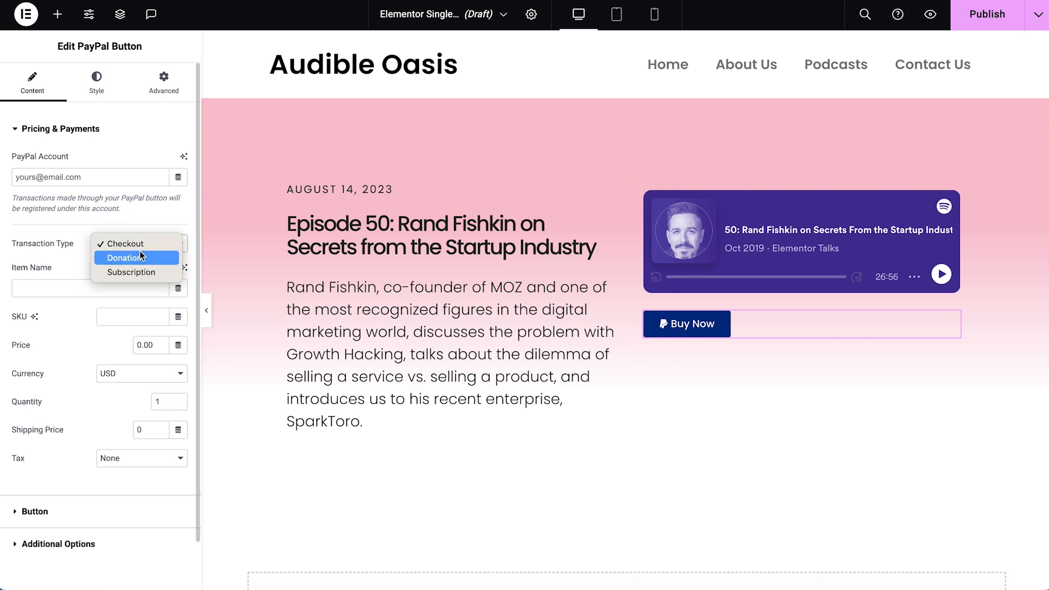
left_click(140, 256)
left_click(108, 286)
type("podcast-donation")
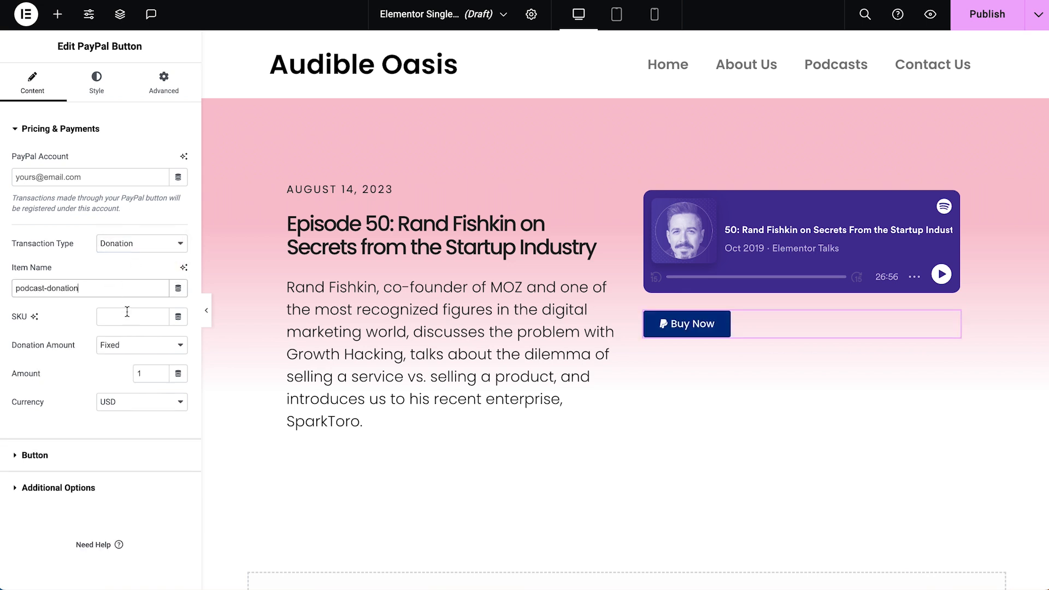
left_click(125, 345)
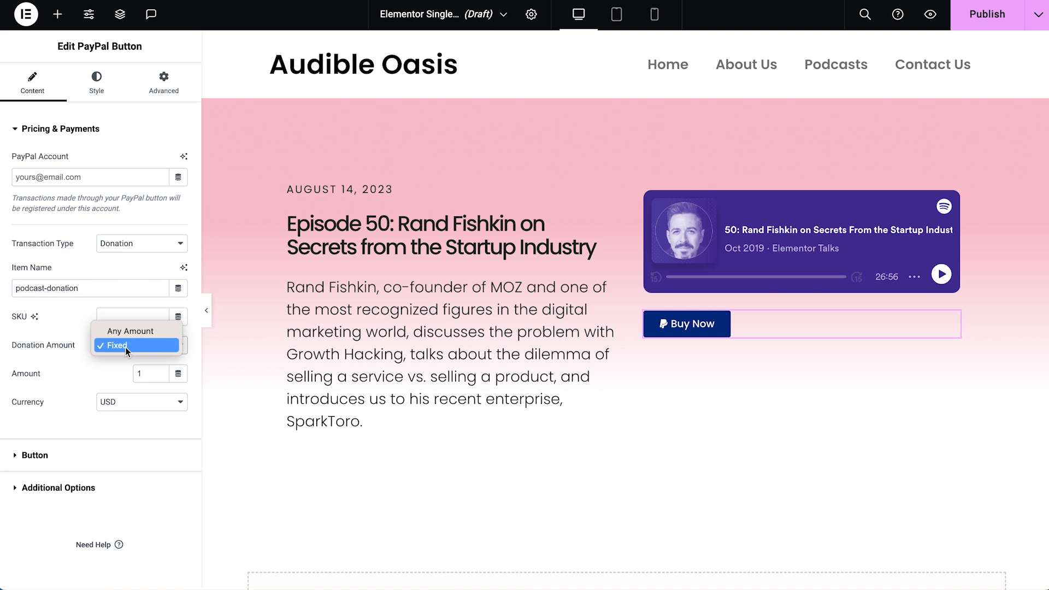
left_click(133, 332)
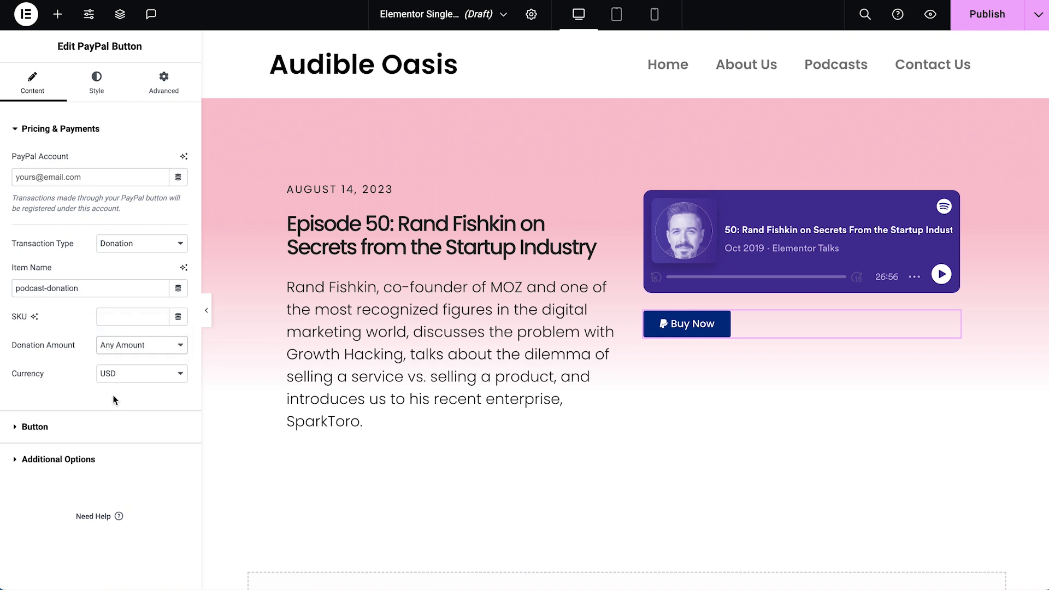
Step: Change the PayPal button's text to "Support Our Contributors" and set its alignment to Justified
left_click(105, 427)
left_click_drag(141, 193, 86, 194)
type("Support Our Contributors")
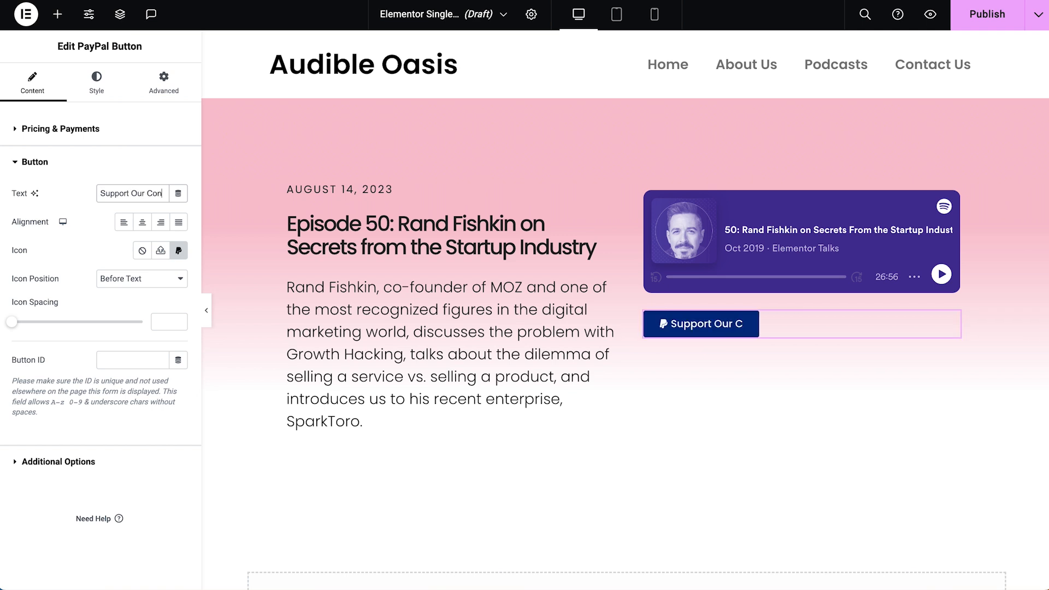
left_click(178, 221)
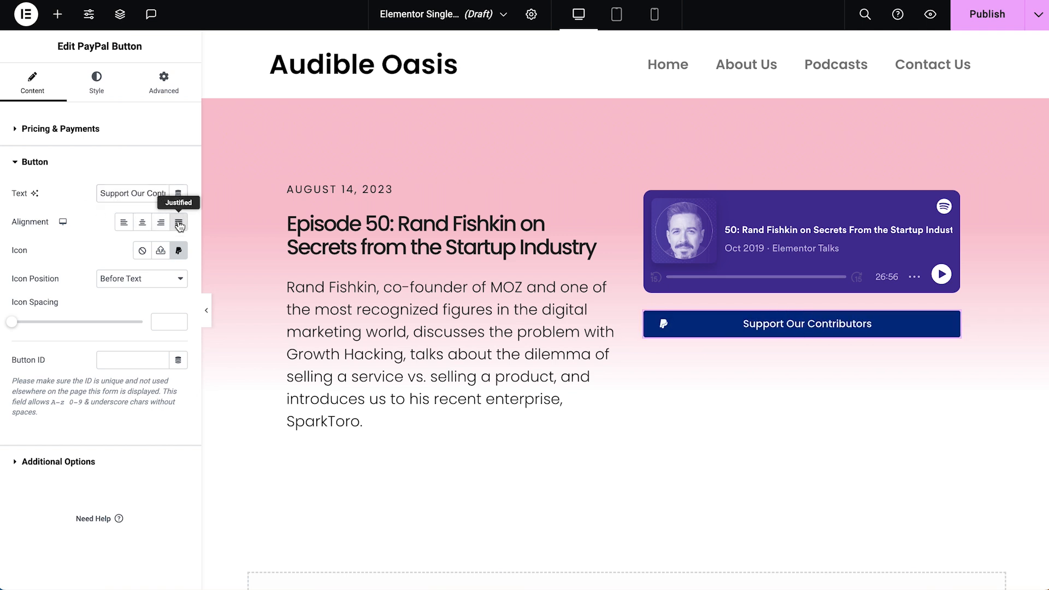
Step: Add an empty single-column container with vertical direction below the pink hero section
scroll(230, 239, "down", 4)
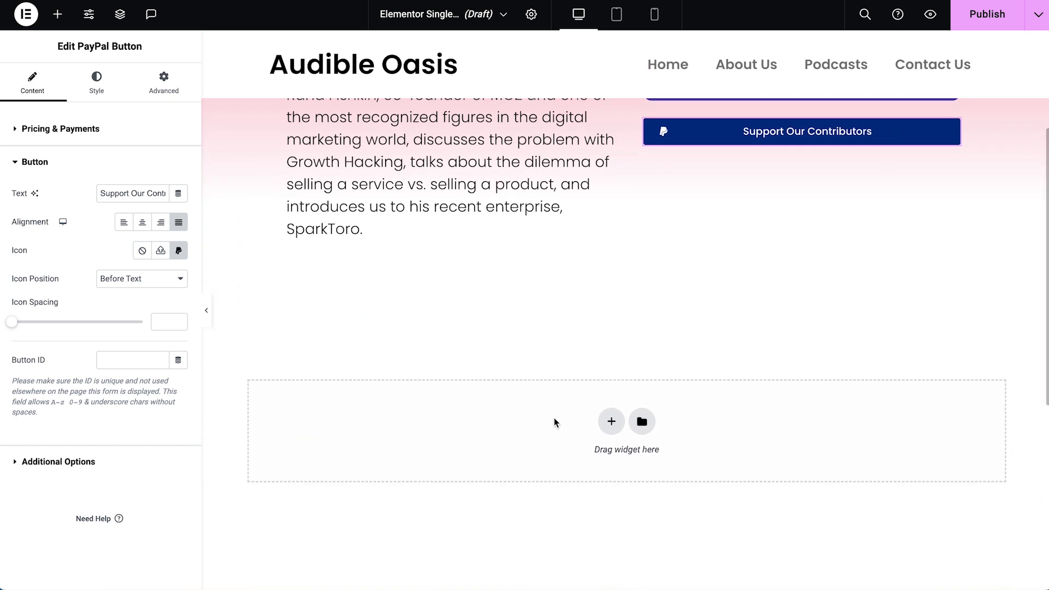
left_click(612, 421)
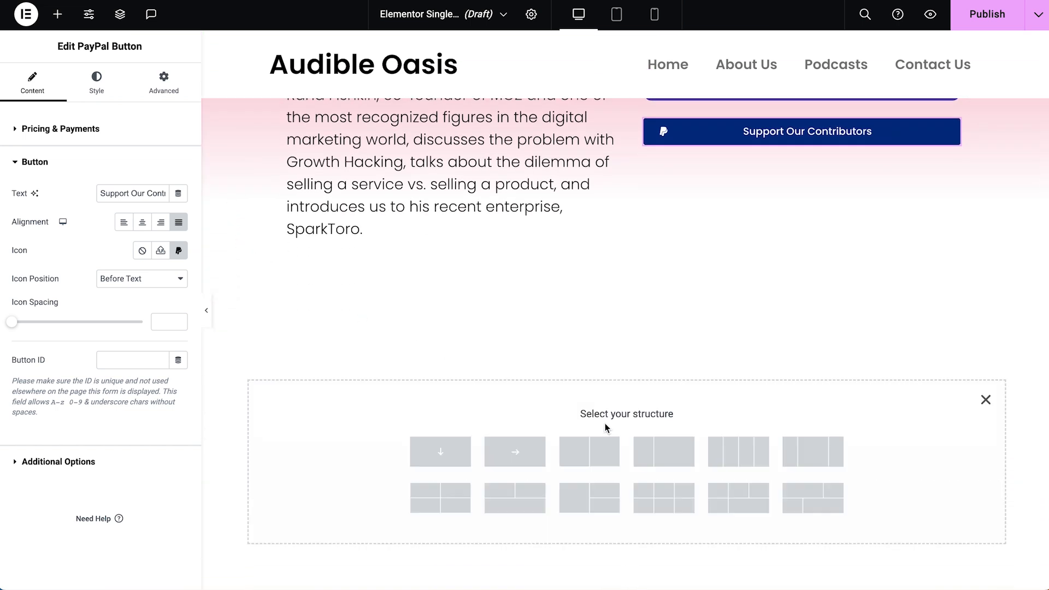
left_click(419, 451)
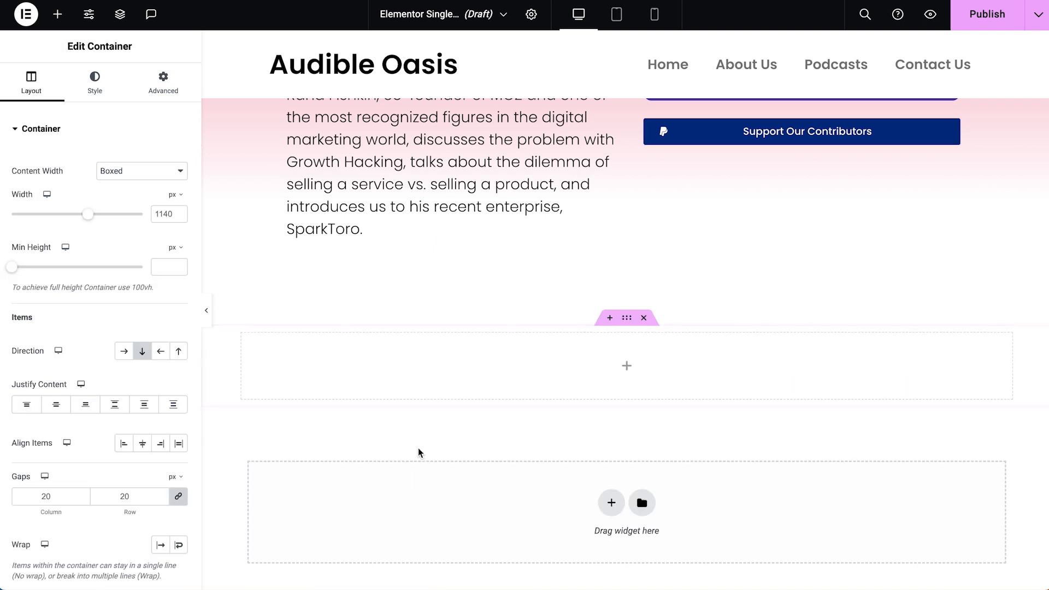
Step: Insert a Heading widget into the new container and set its title to "Transcript"
left_click(58, 14)
scroll(87, 263, "down", 7)
left_click(66, 272)
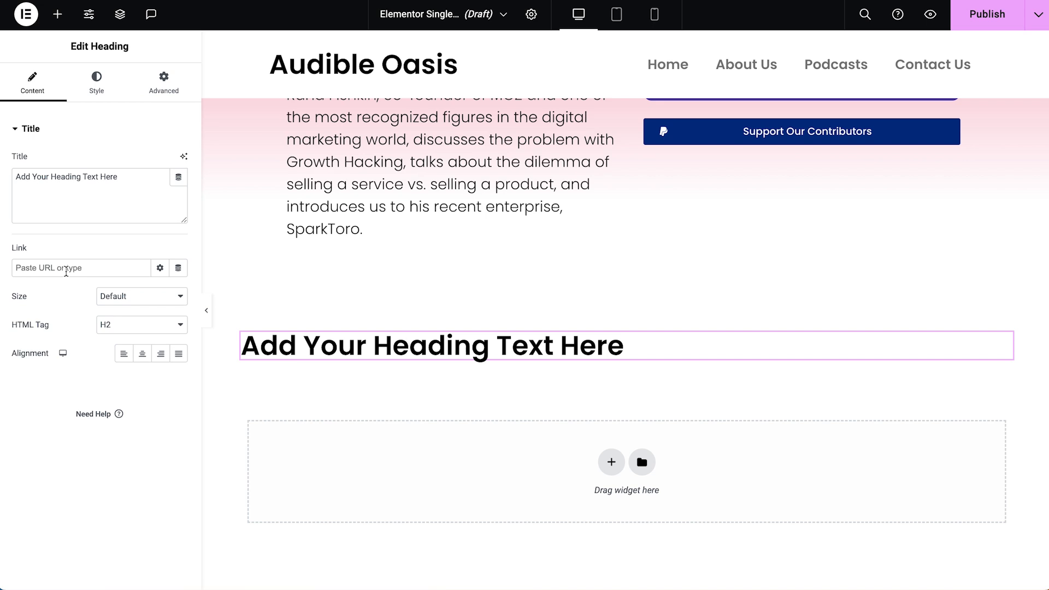
triple_click(134, 182)
type("Transcript")
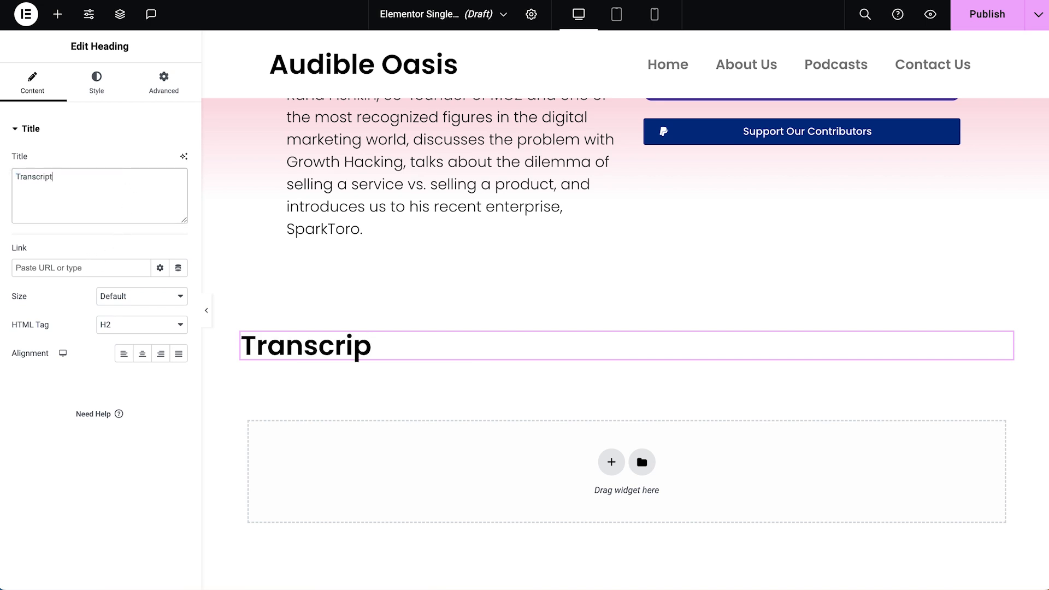
Step: Insert a Post Content widget below the "Transcript" heading in the single post template
left_click(58, 14)
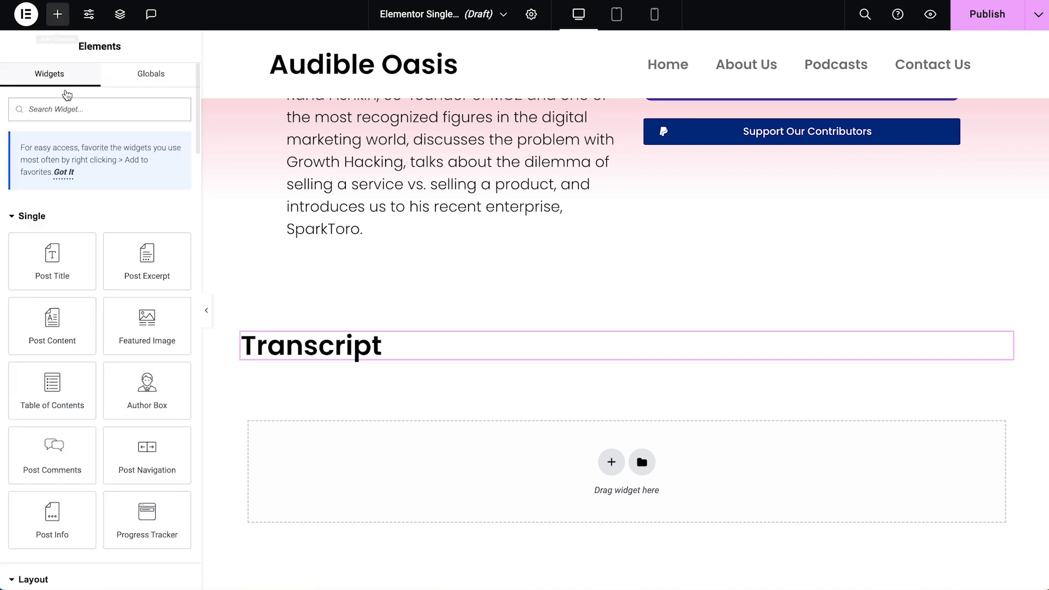
left_click(60, 323)
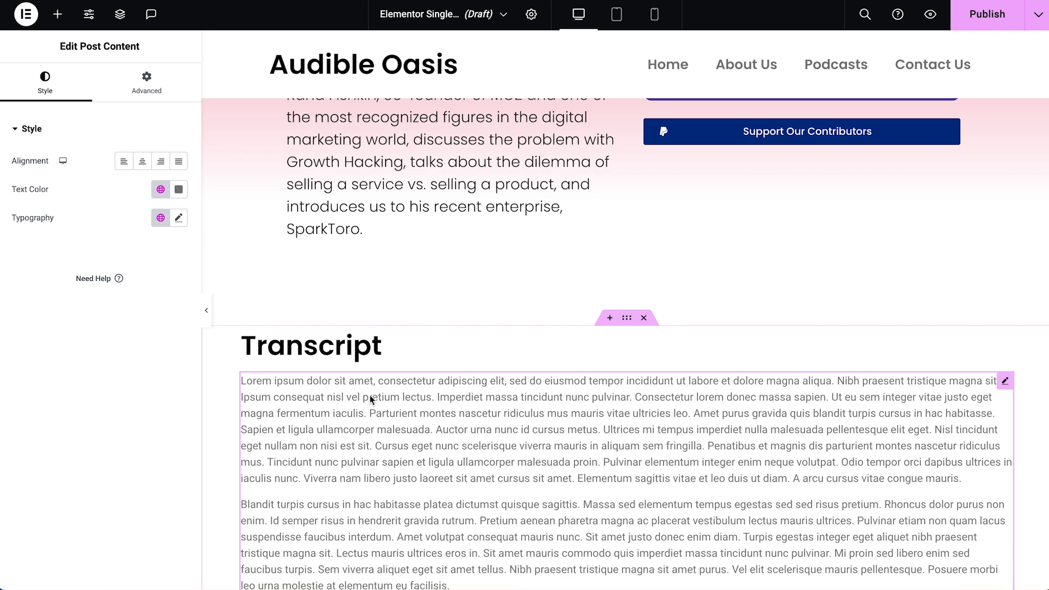
scroll(368, 395, "down", 2)
scroll(369, 394, "down", 15)
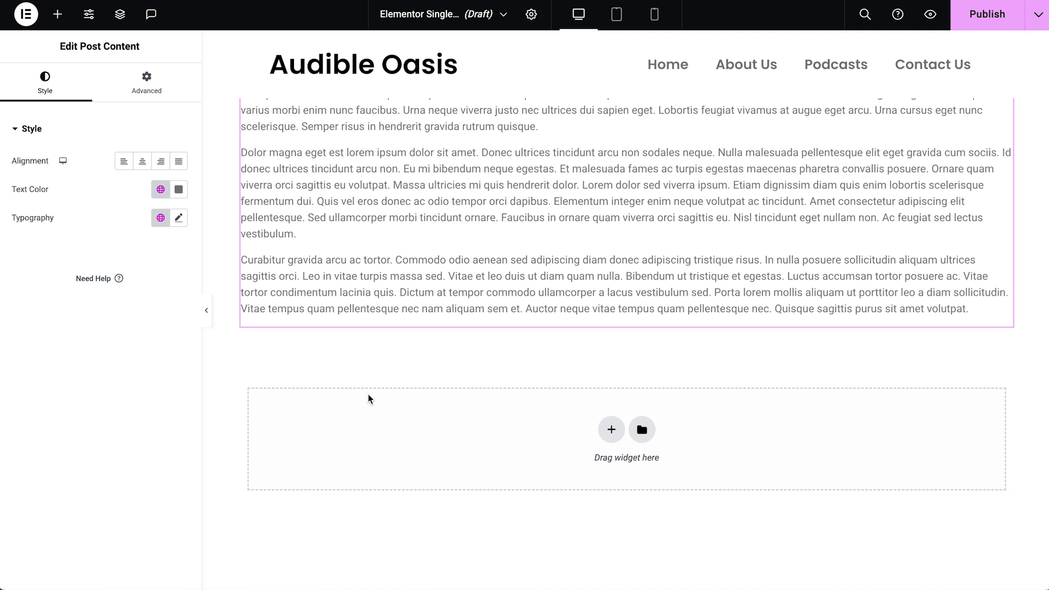
Step: Publish the single post template with a display condition that includes all Posts
left_click(974, 14)
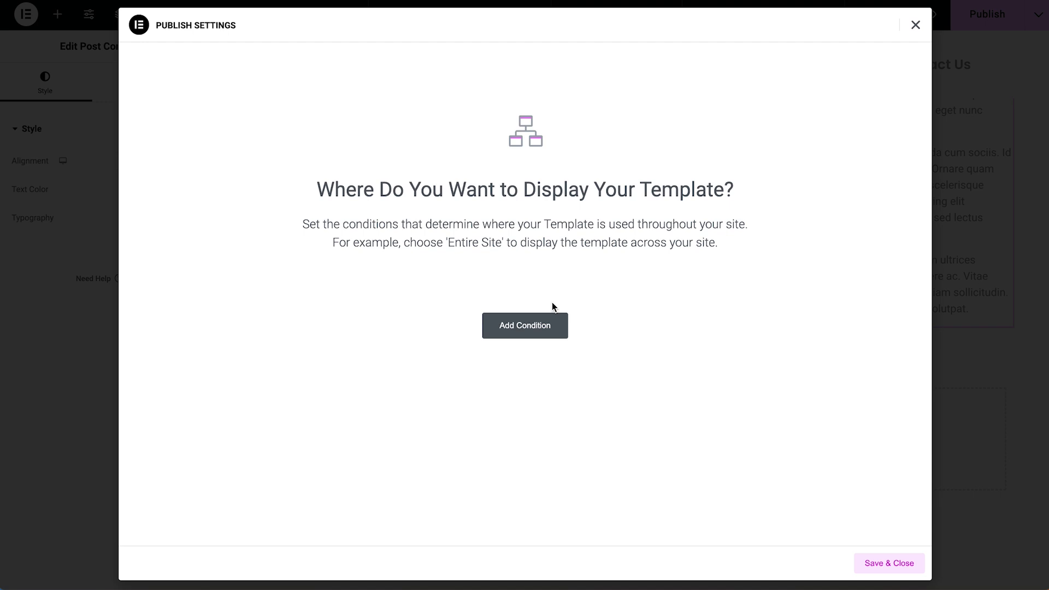
left_click(534, 332)
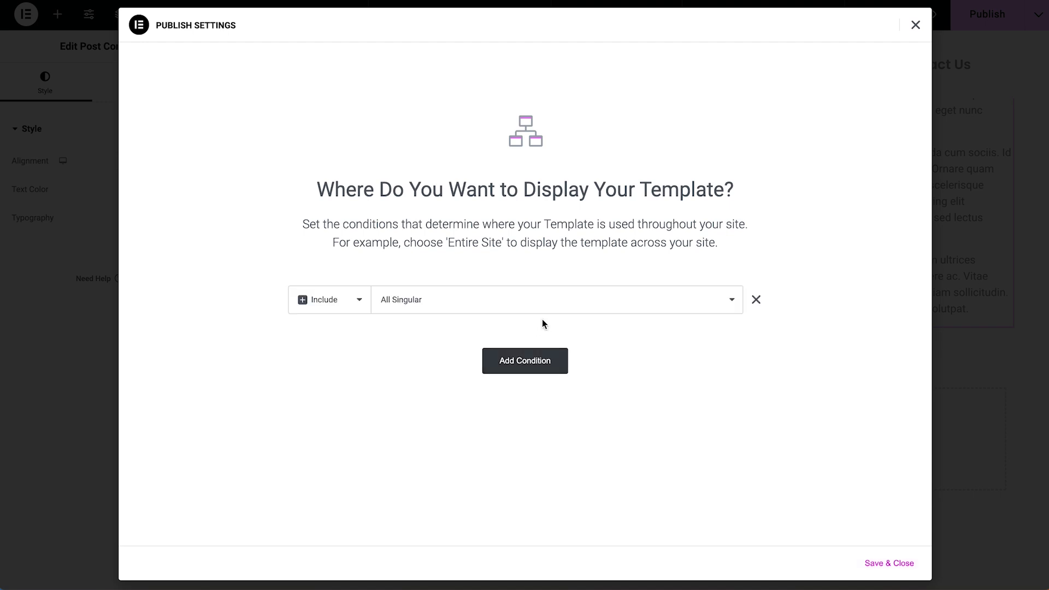
left_click(542, 309)
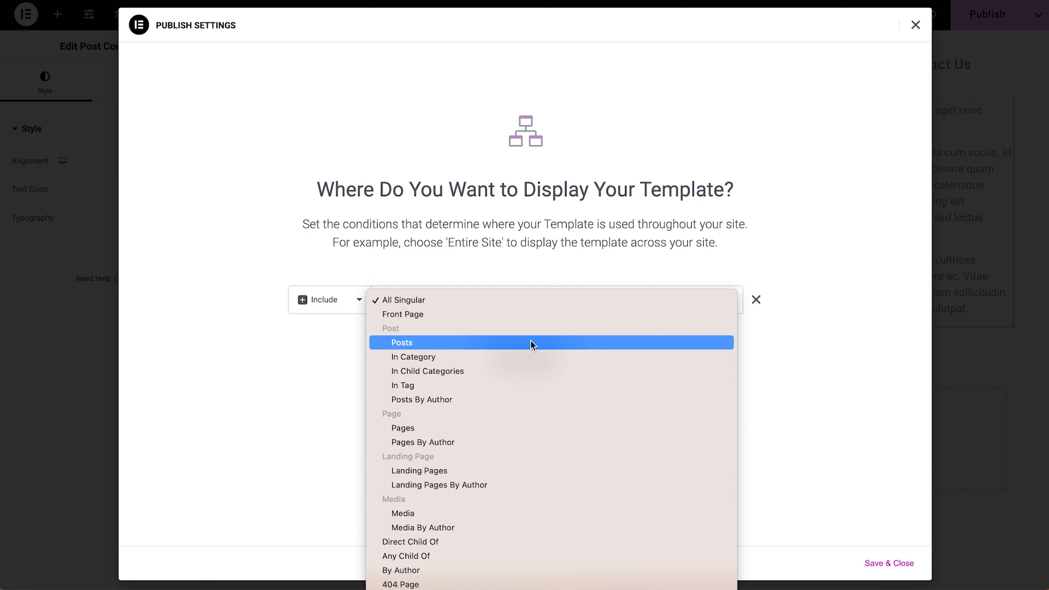
left_click(531, 343)
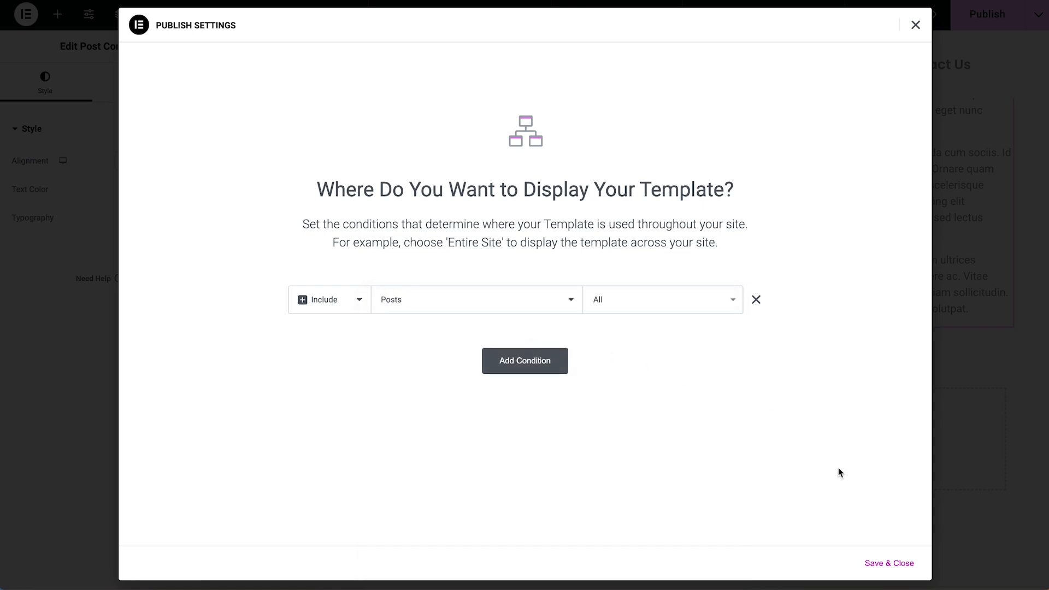
left_click(876, 563)
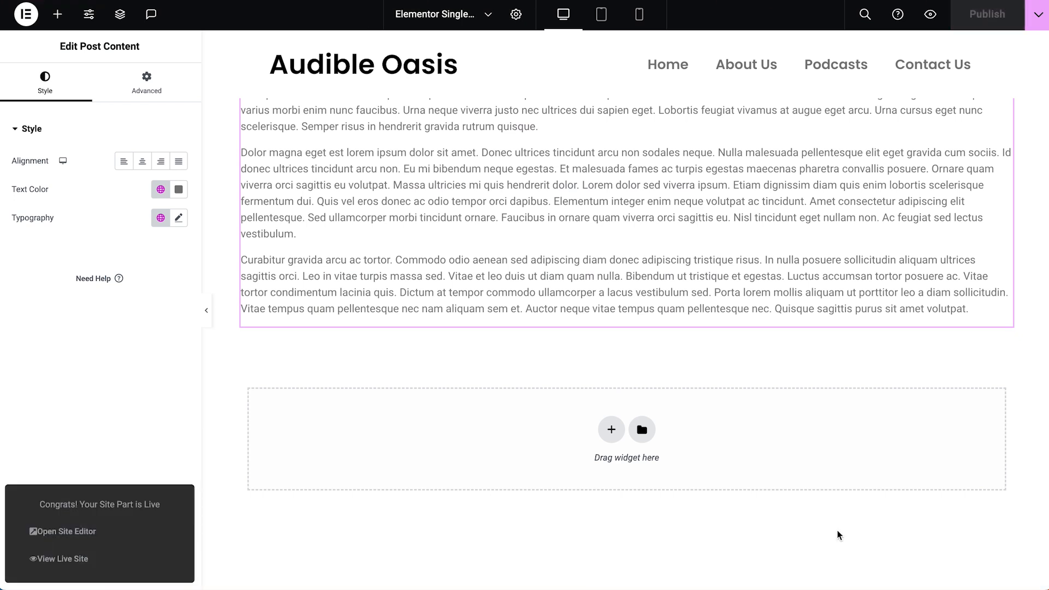
Step: Exit the editor, visit the live site and examine the Episode 50 post from its transcript link down to the footer
left_click(26, 14)
left_click(70, 146)
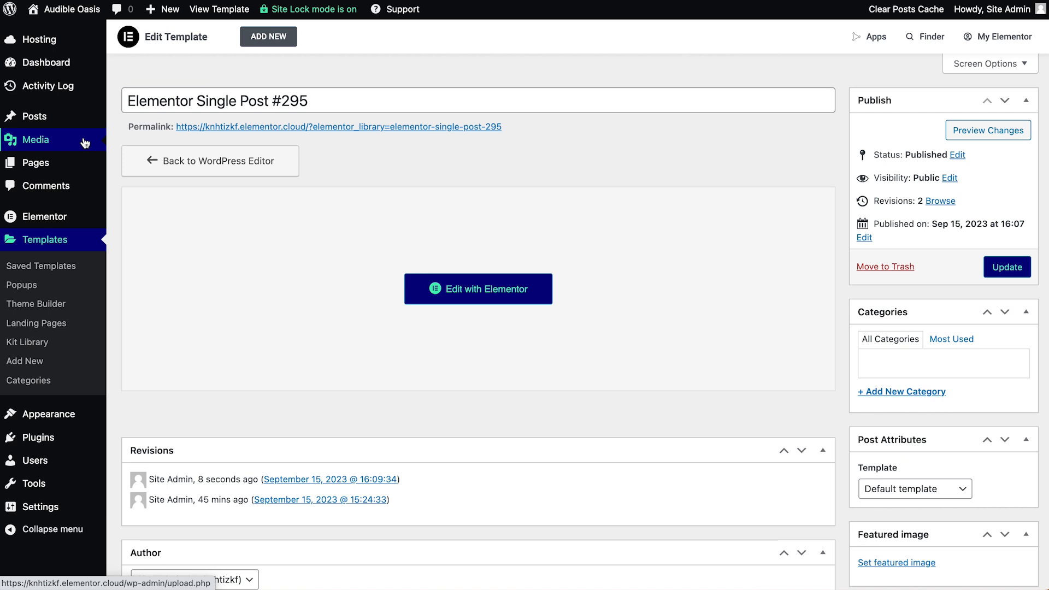
mouse_move(66, 9)
left_click(53, 37)
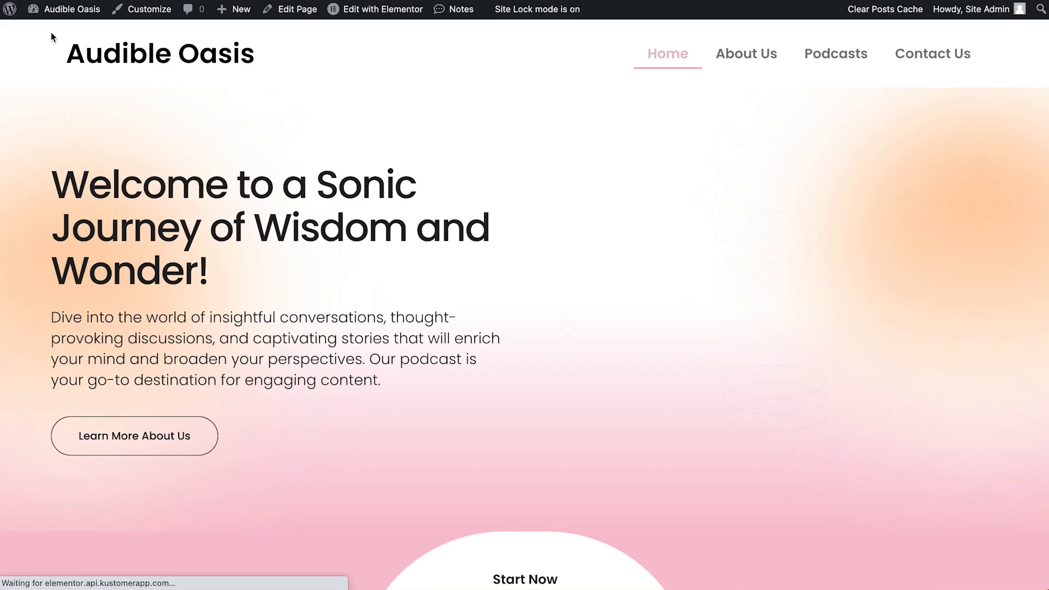
scroll(534, 204, "down", 10)
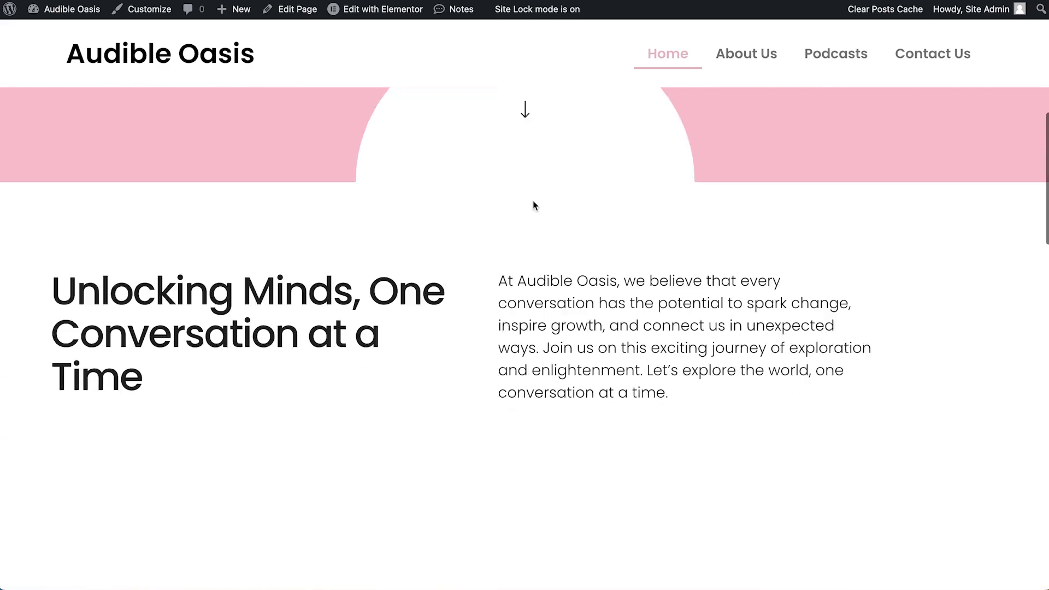
scroll(534, 205, "down", 10)
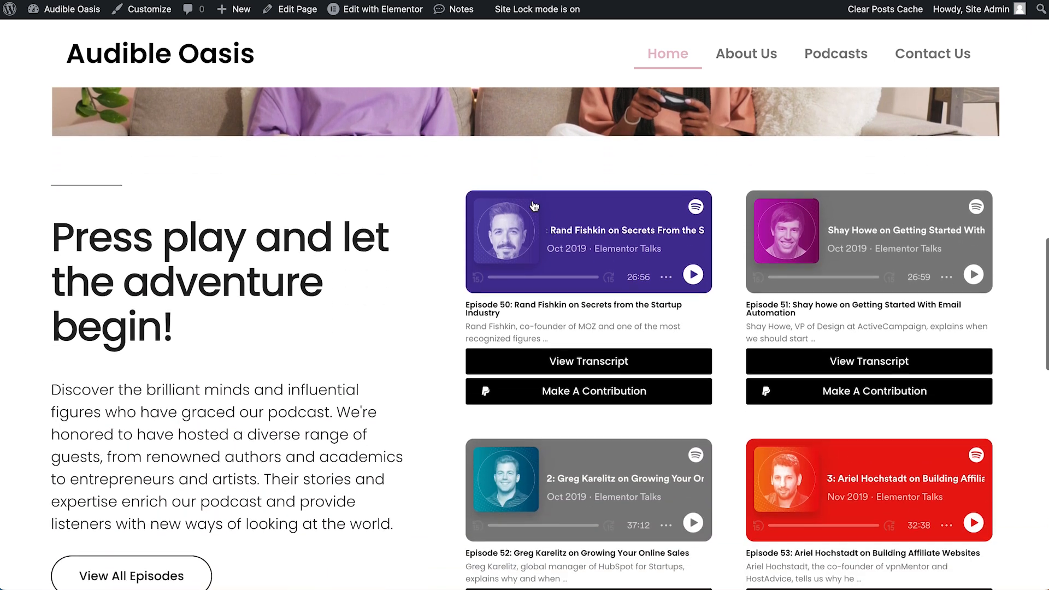
left_click(575, 364)
scroll(574, 359, "down", 6)
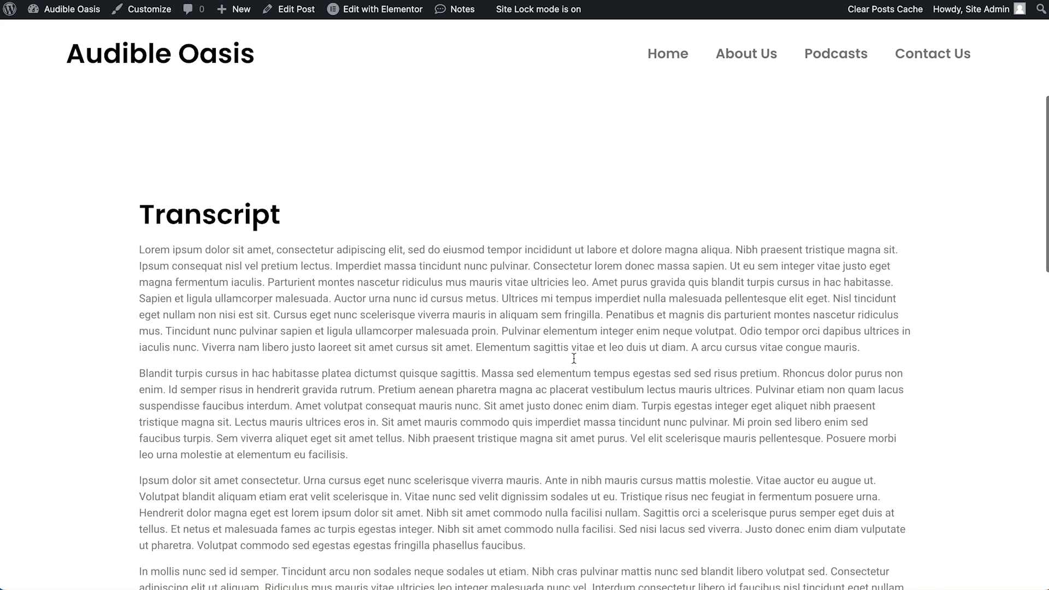
scroll(574, 358, "down", 10)
scroll(574, 362, "down", 1)
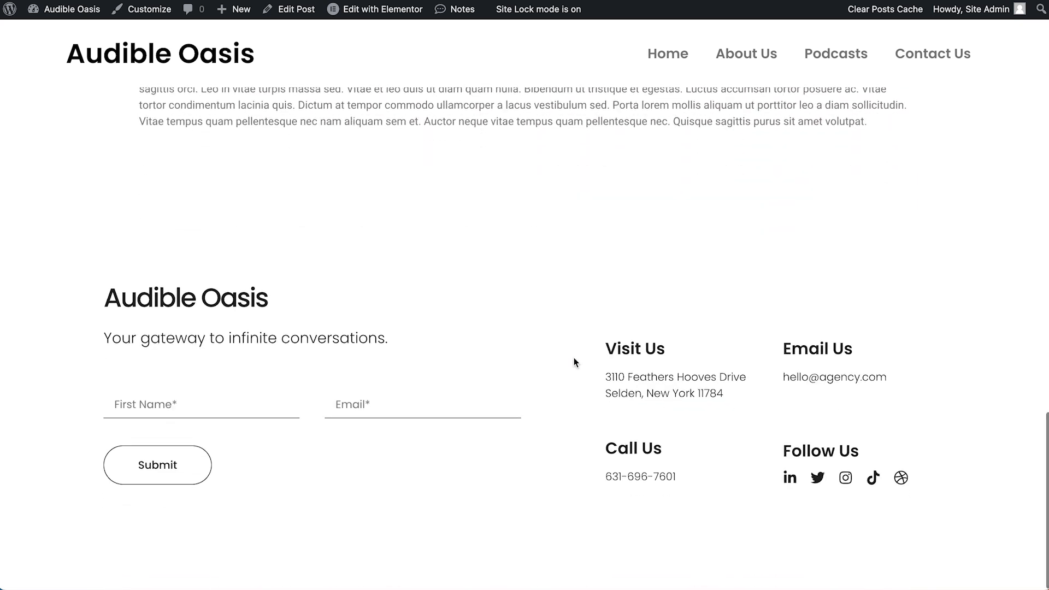
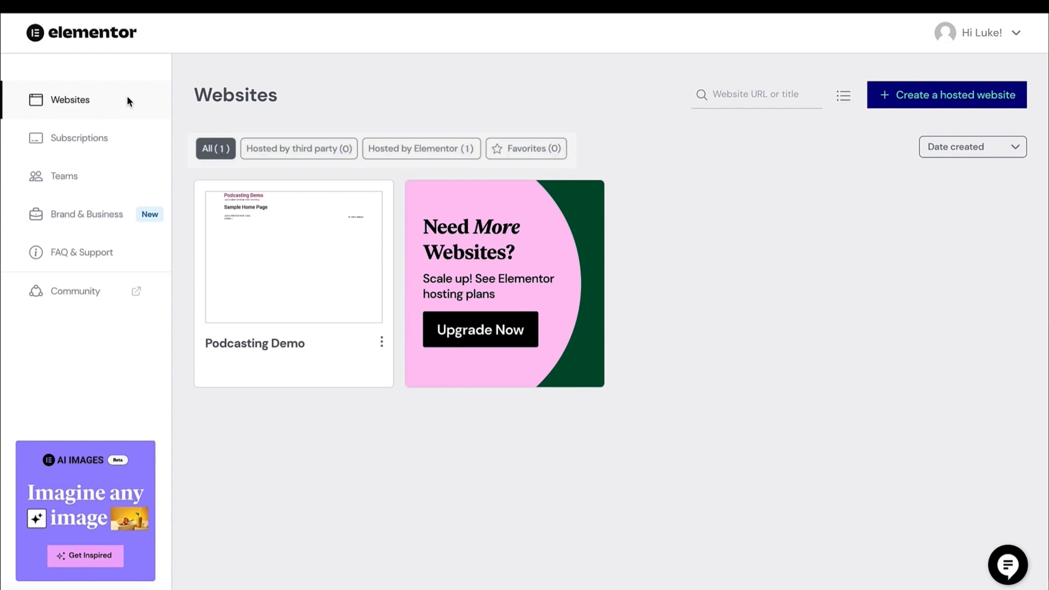
Step: In the Elementor hosting dashboard, open domain management for the Podcasting Demo website and proceed to Hover to get a domain
mouse_move(241, 263)
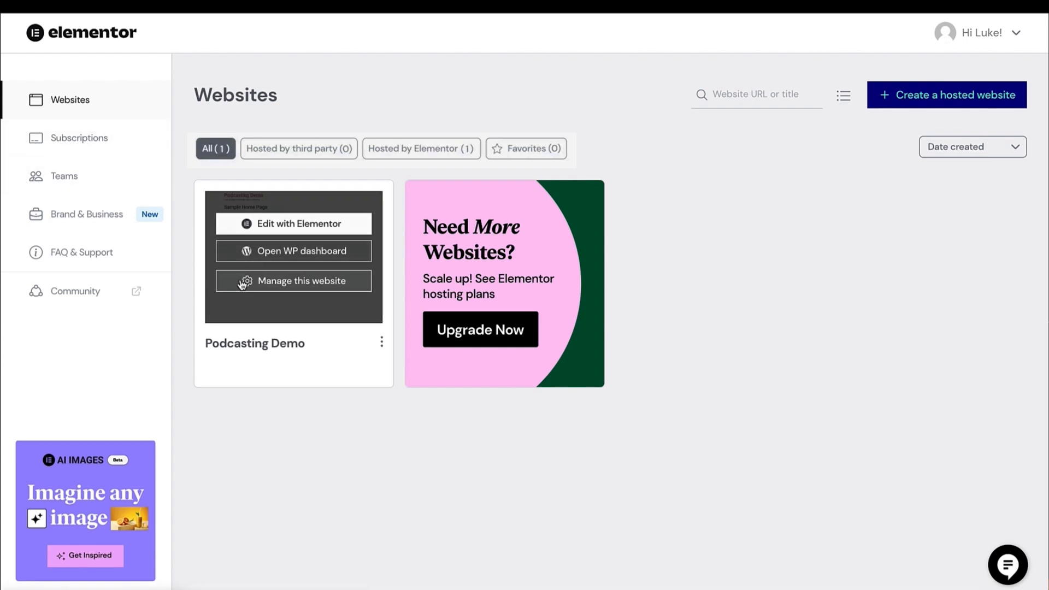
left_click(242, 282)
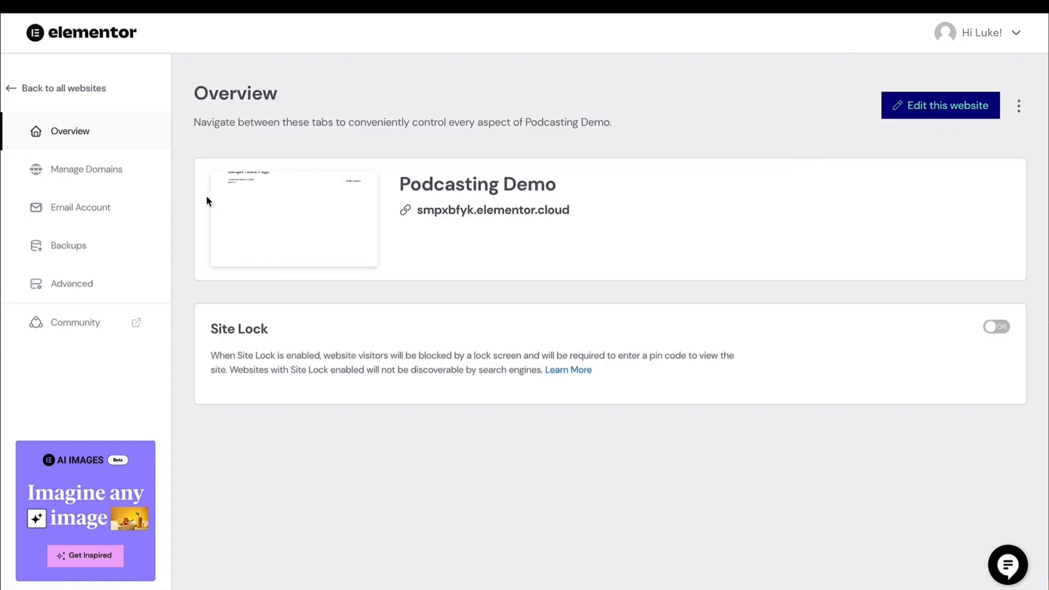
left_click(136, 170)
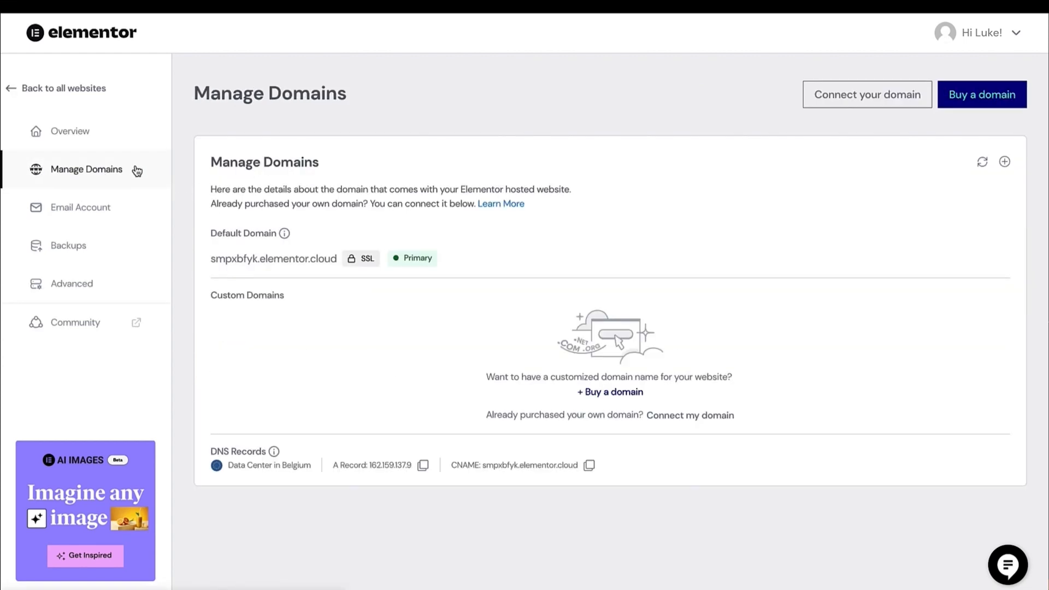
left_click(957, 105)
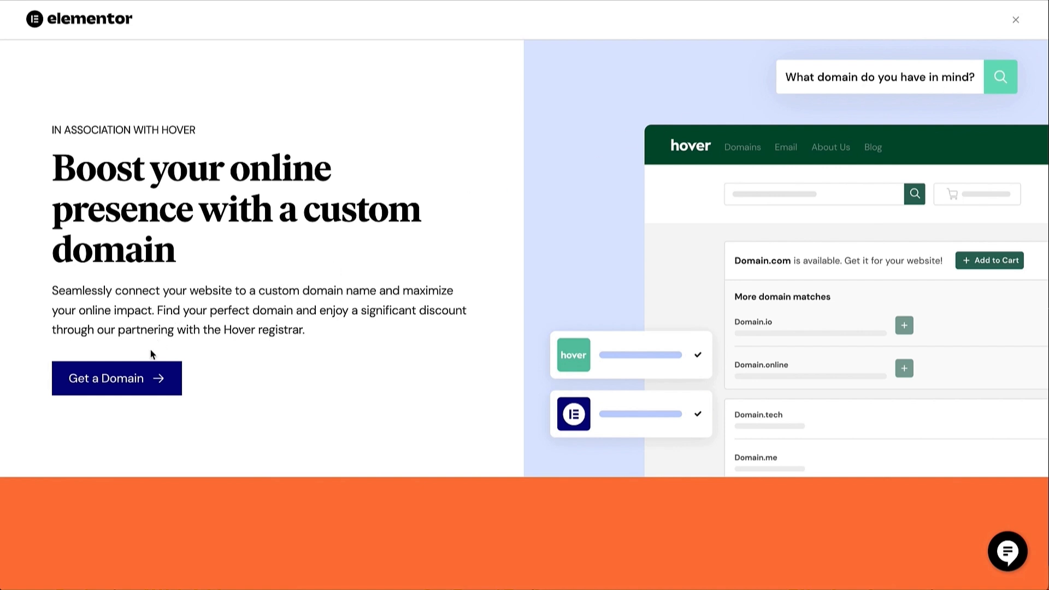
left_click(141, 371)
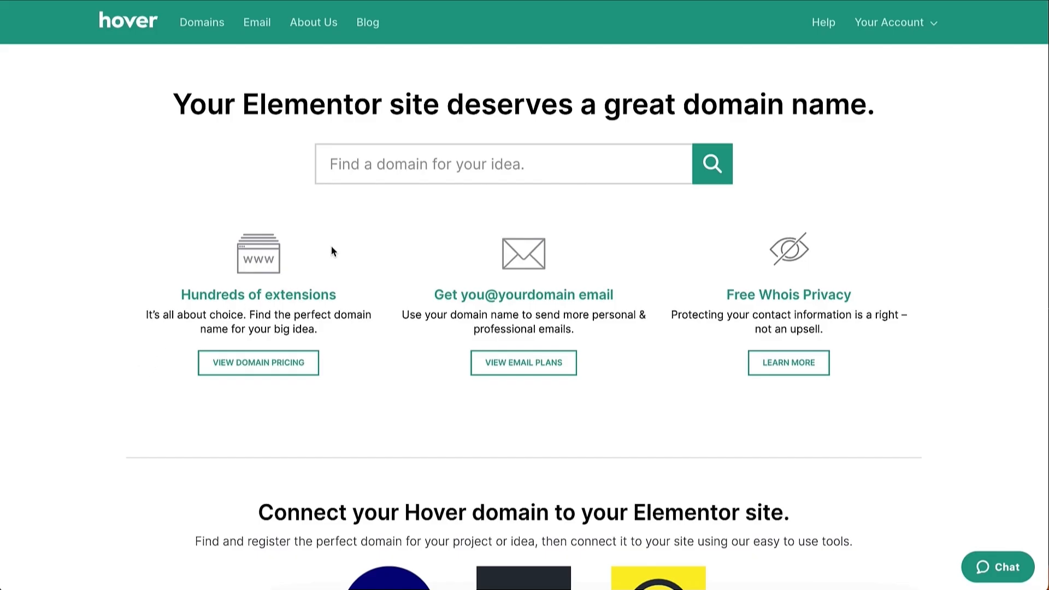
Step: Search Hover for audibleoasis.com, add that domain to the cart and view the cart
type("audibleoasis.com")
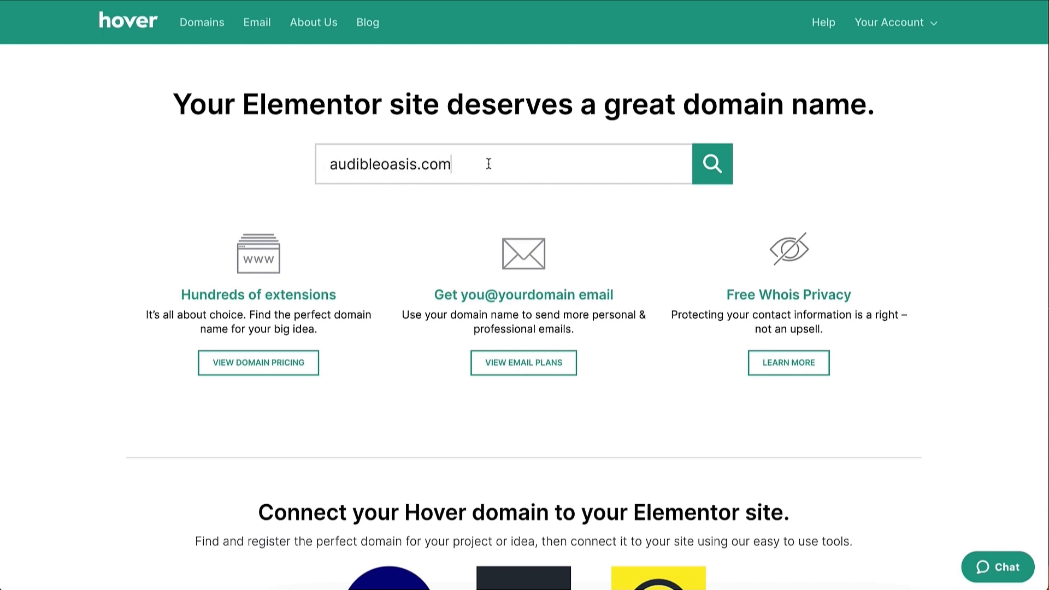
left_click(706, 165)
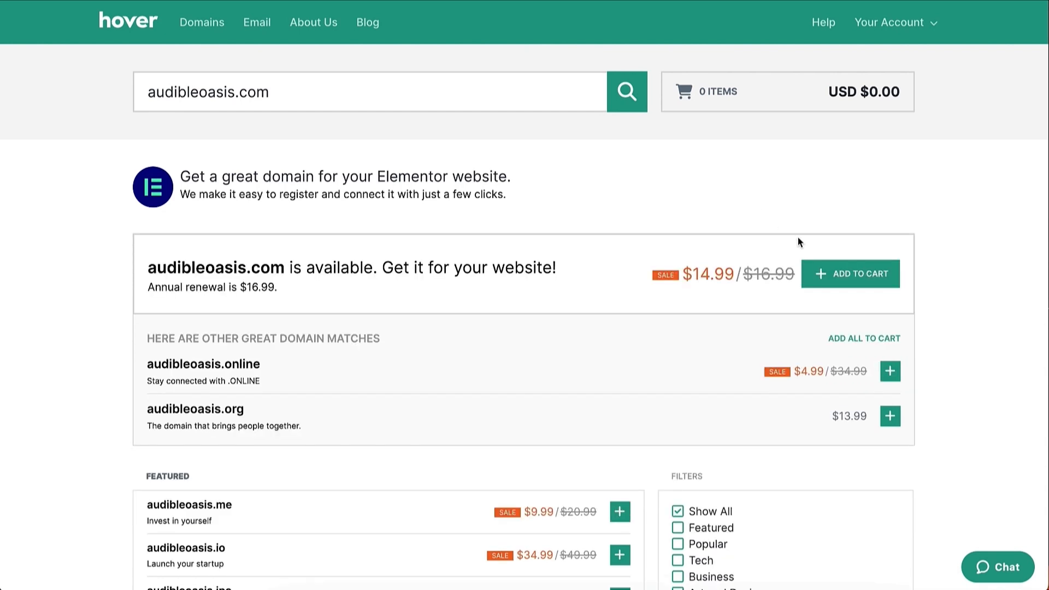
left_click(832, 272)
left_click(734, 103)
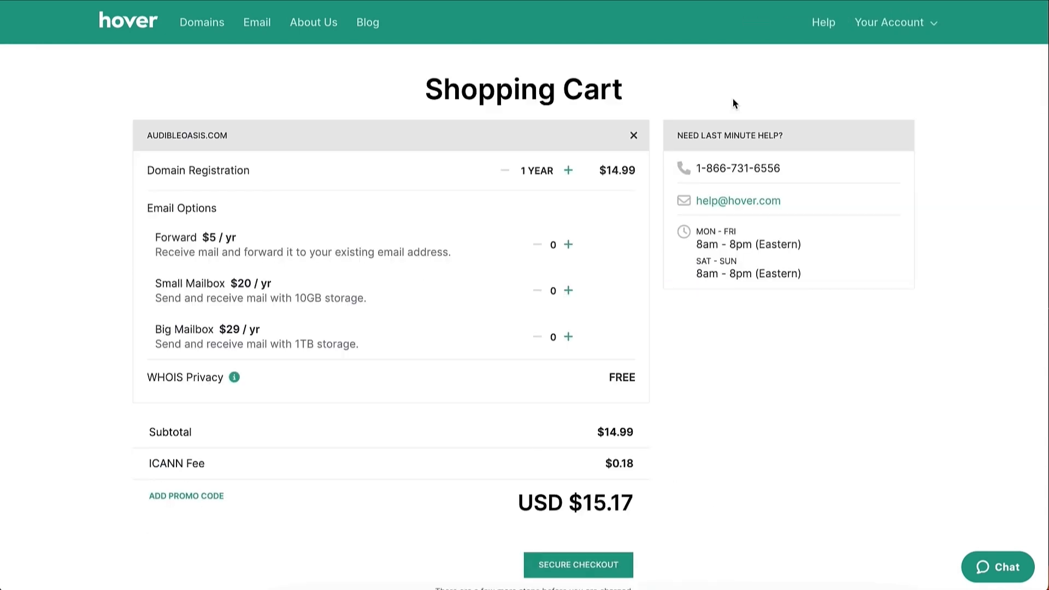
Step: Check out the audibleoasis.com registration, agree to the Terms of Service and submit the order
left_click(569, 565)
scroll(568, 565, "down", 7)
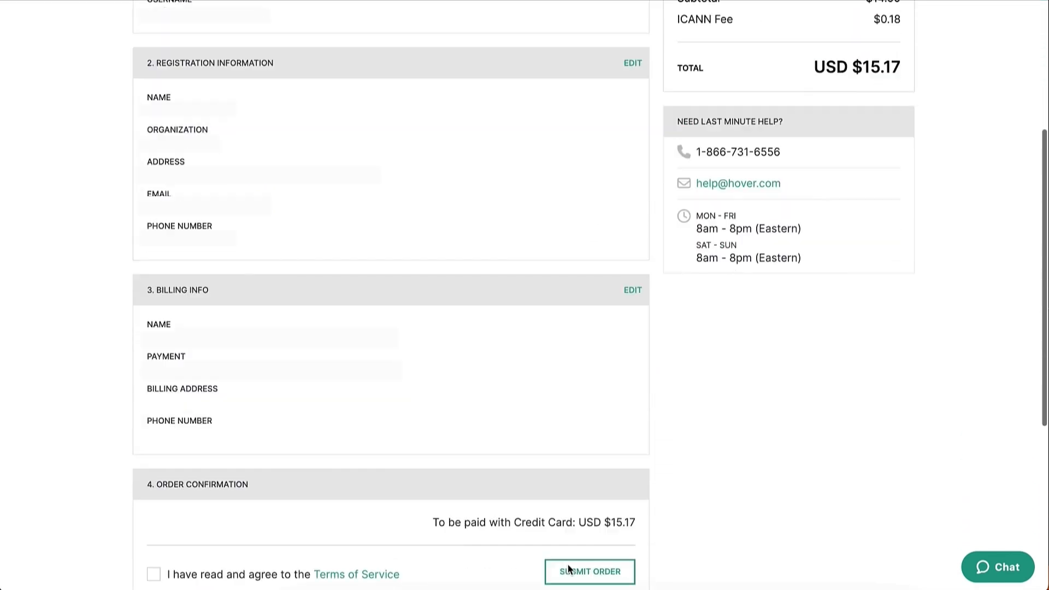
left_click(578, 467)
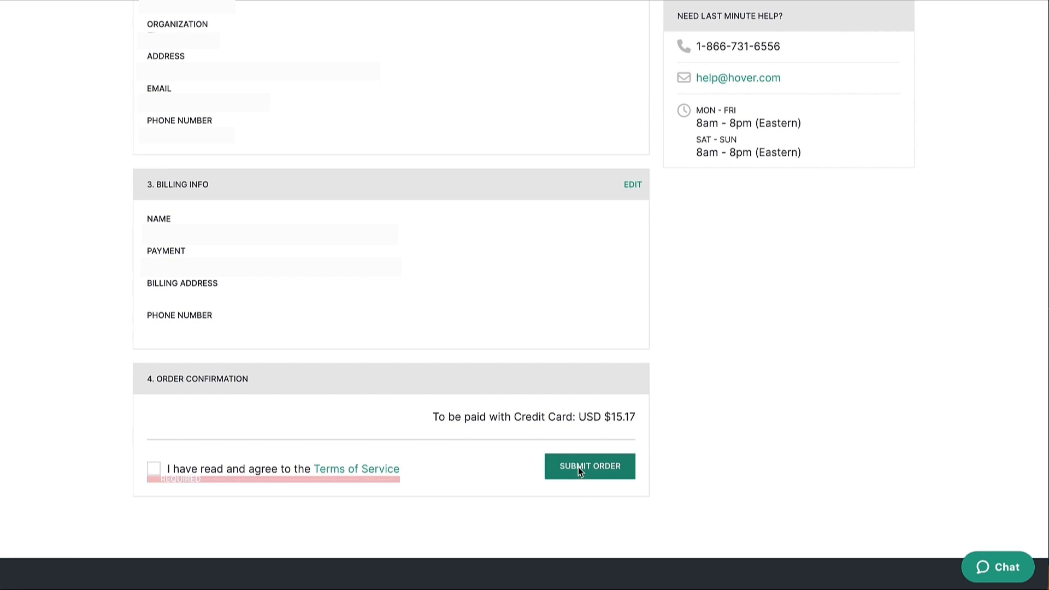
left_click(154, 472)
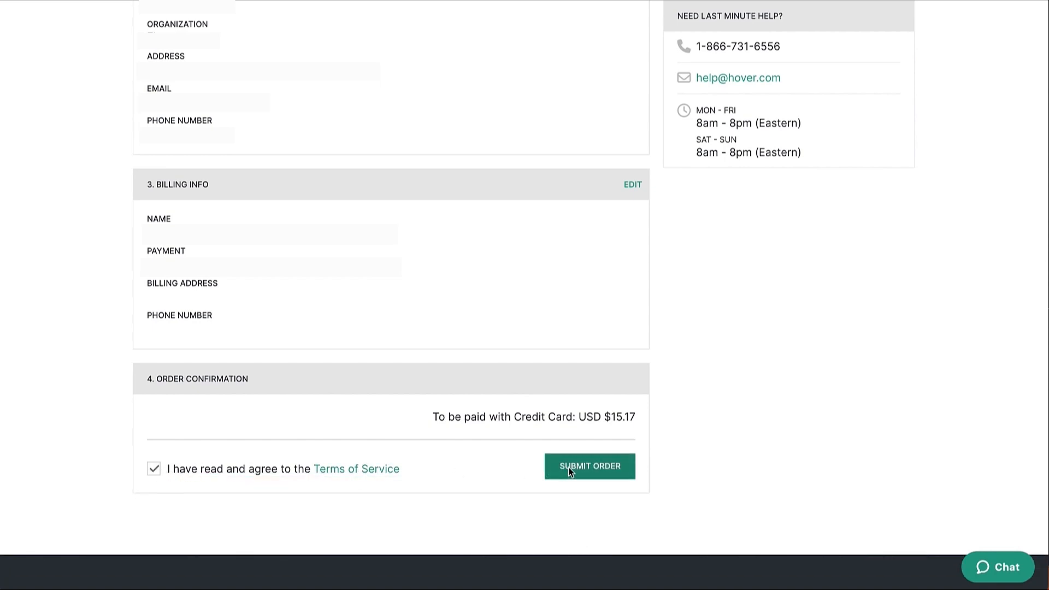
left_click(570, 467)
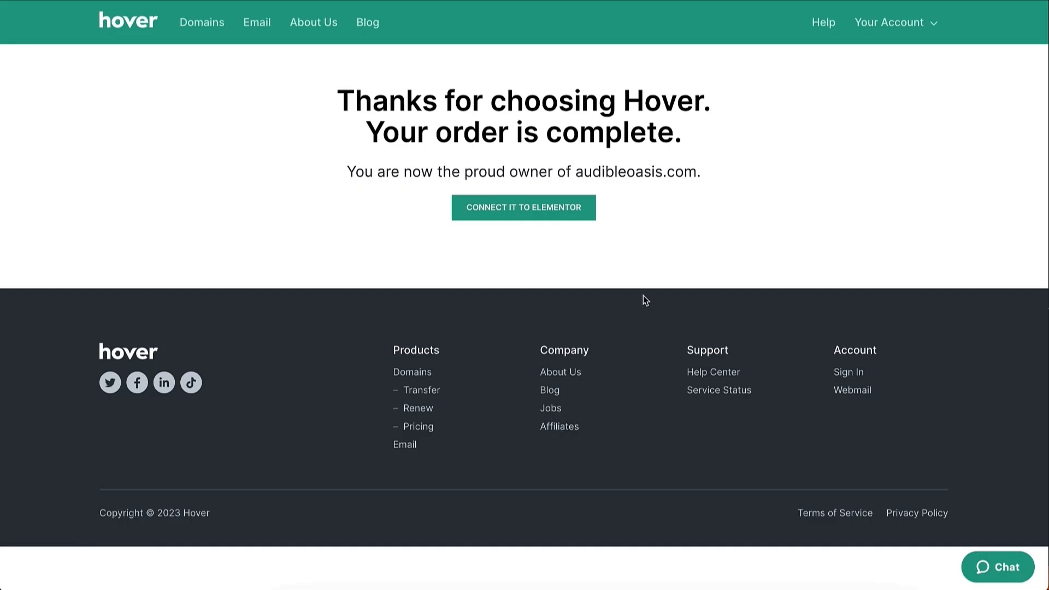
Step: Connect the purchased domain to Elementor, return to the Elementor dashboard to finish and dismiss the custom domain notice
left_click(544, 219)
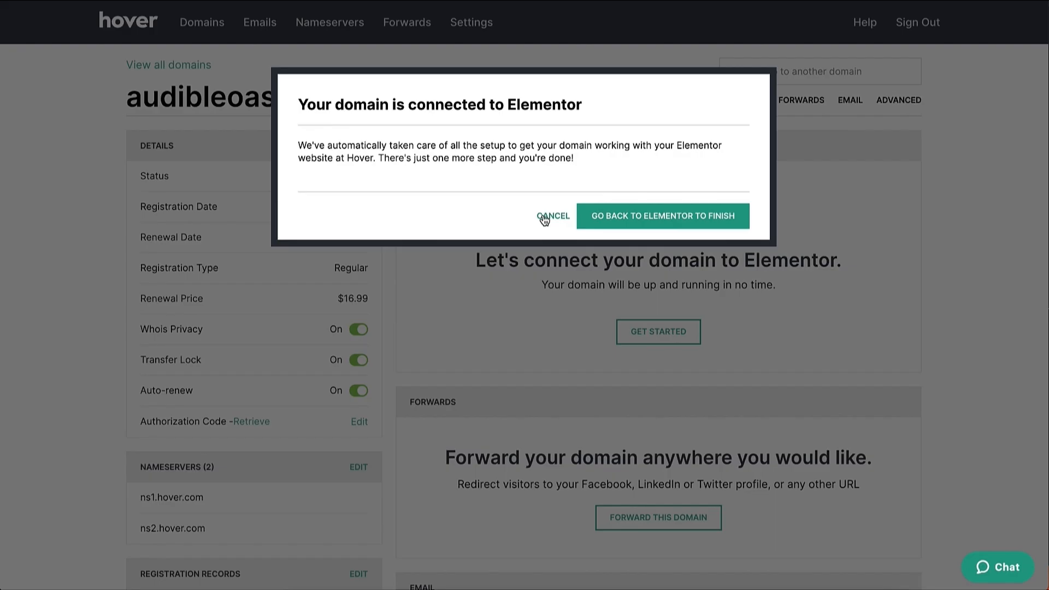
left_click(628, 217)
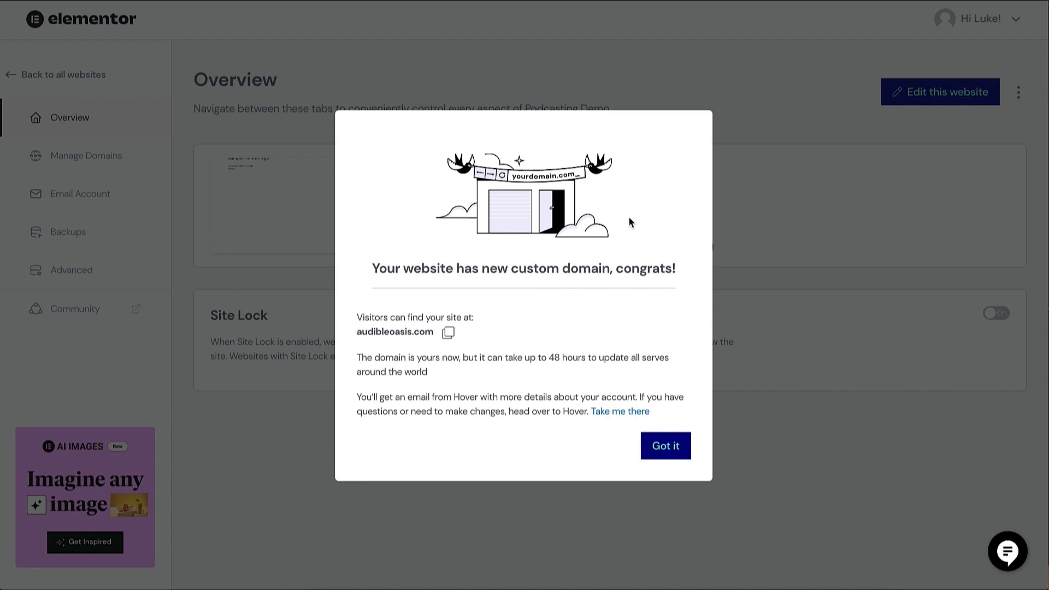
left_click(666, 458)
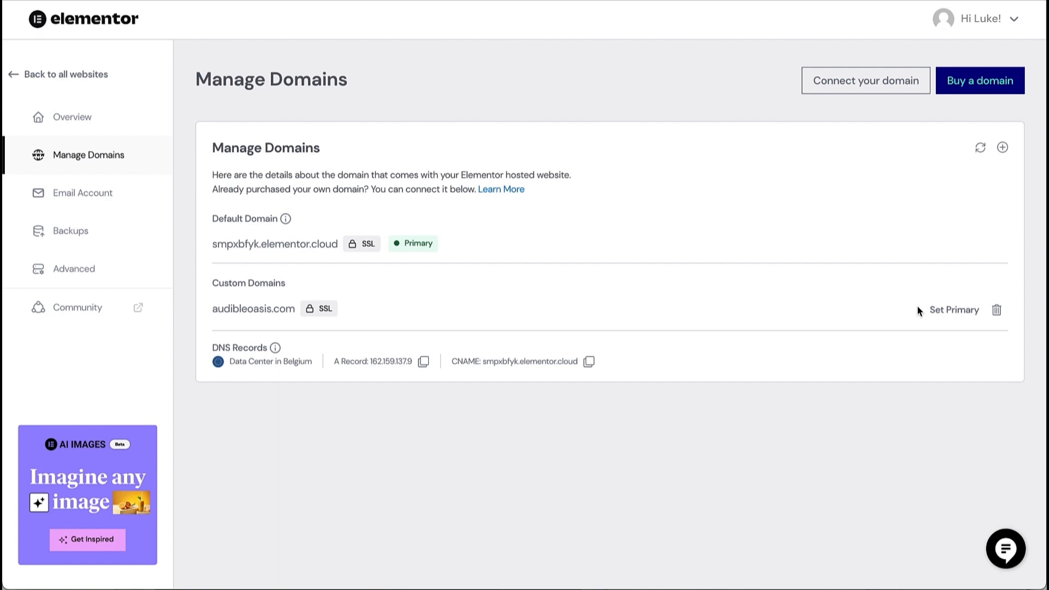
Step: Set audibleoasis.com as the website's primary domain and unlock the site by turning Site Lock off
left_click(944, 309)
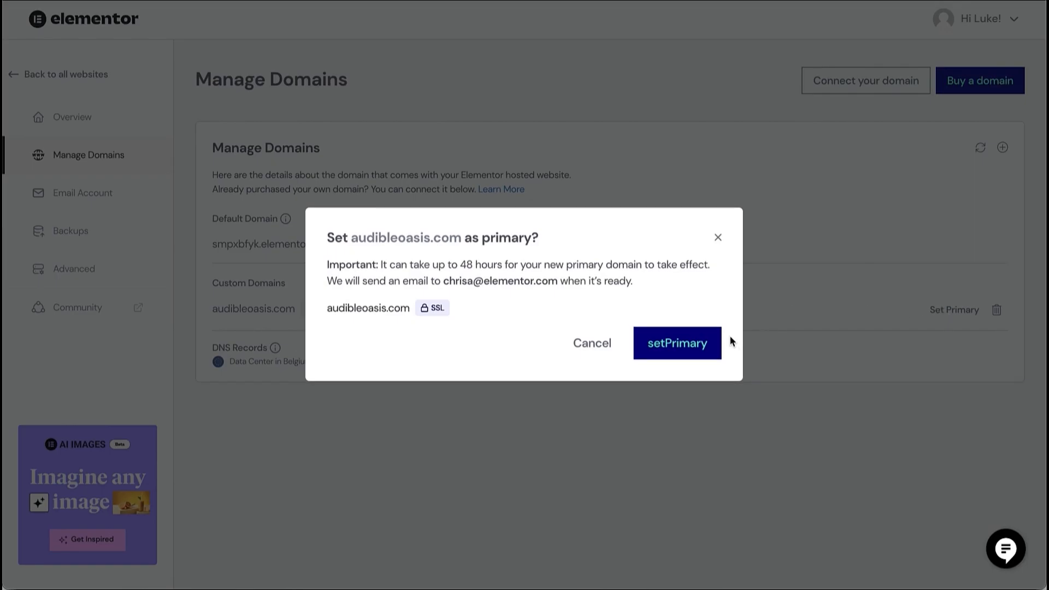
left_click(701, 345)
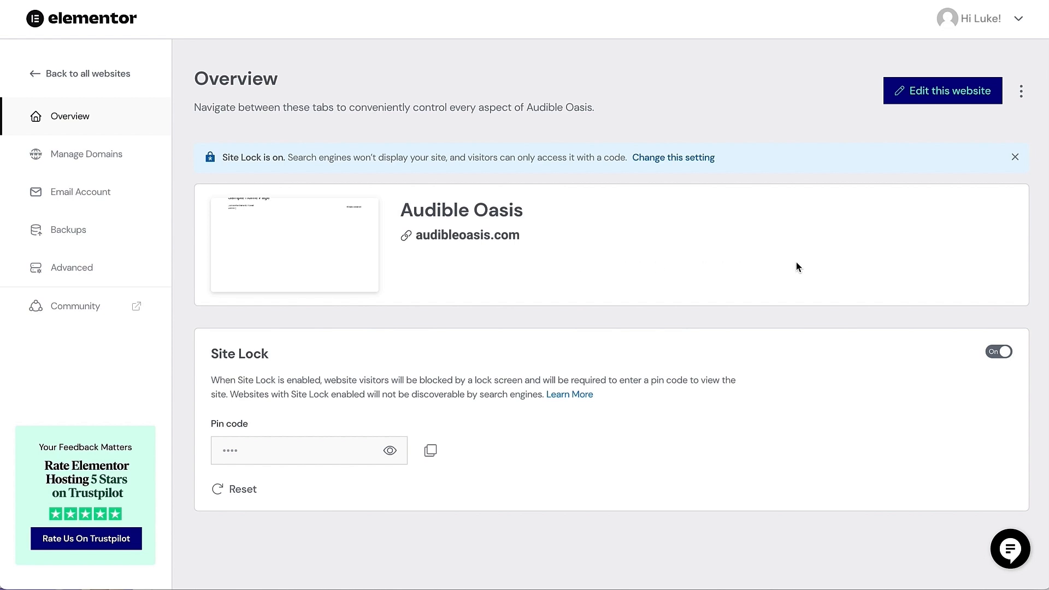
left_click(993, 352)
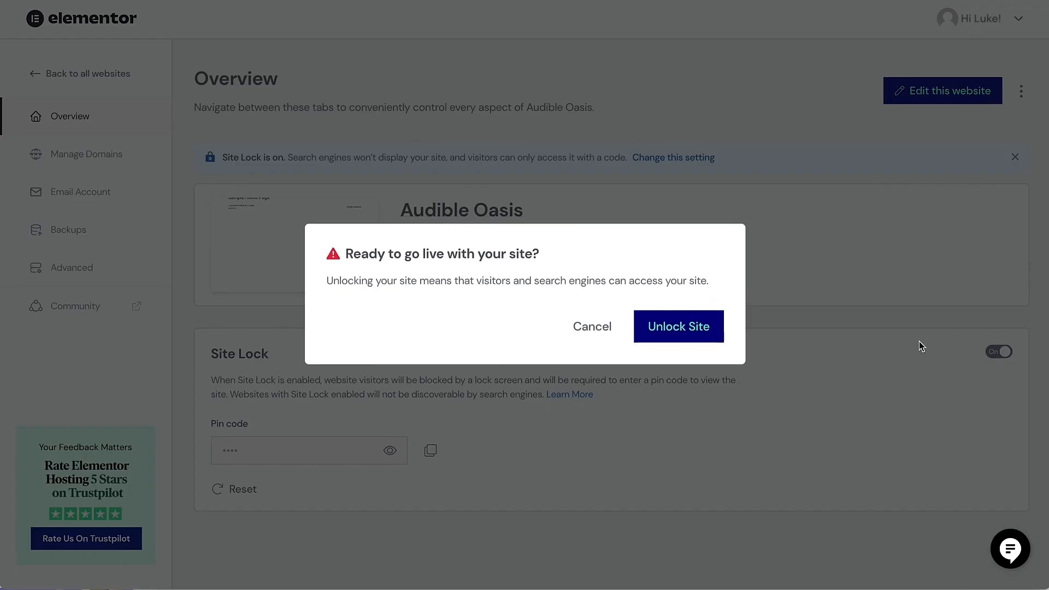
left_click(682, 326)
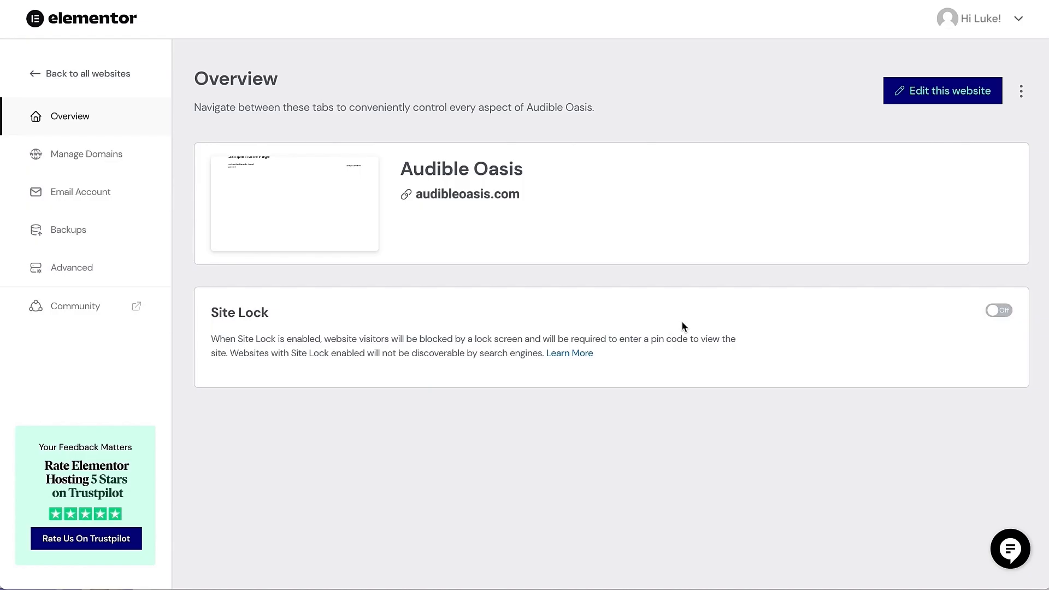